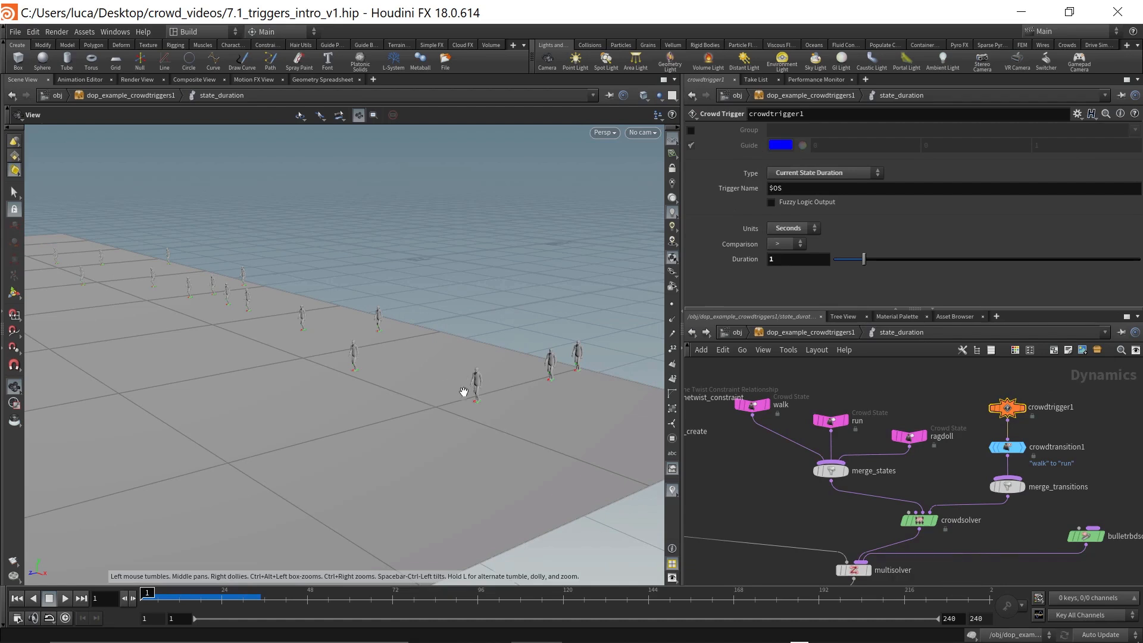
- Scrub the crowd simulation to frame 13 and open the agents' attributes in the Geometry Spreadsheet
drag(175, 597, 186, 597)
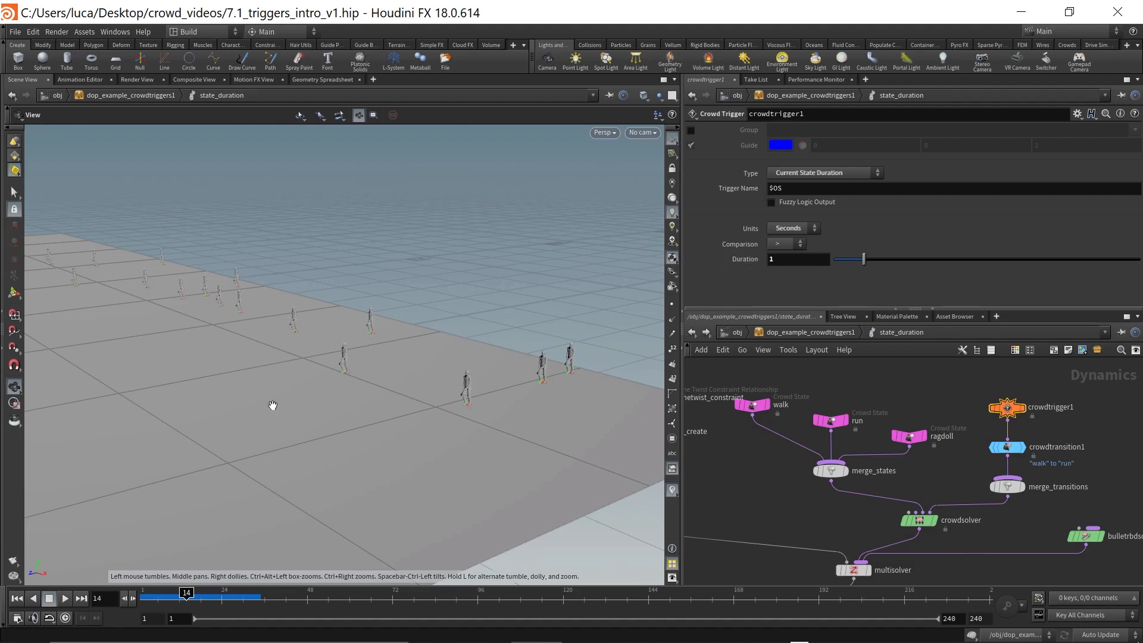
drag(211, 595, 183, 601)
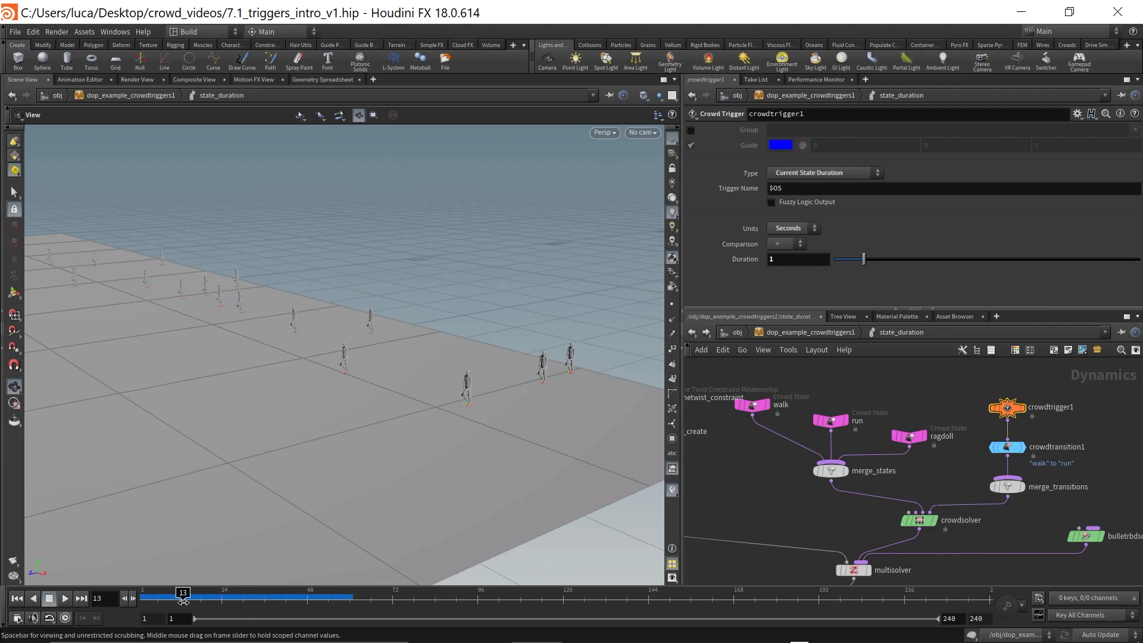
click(333, 82)
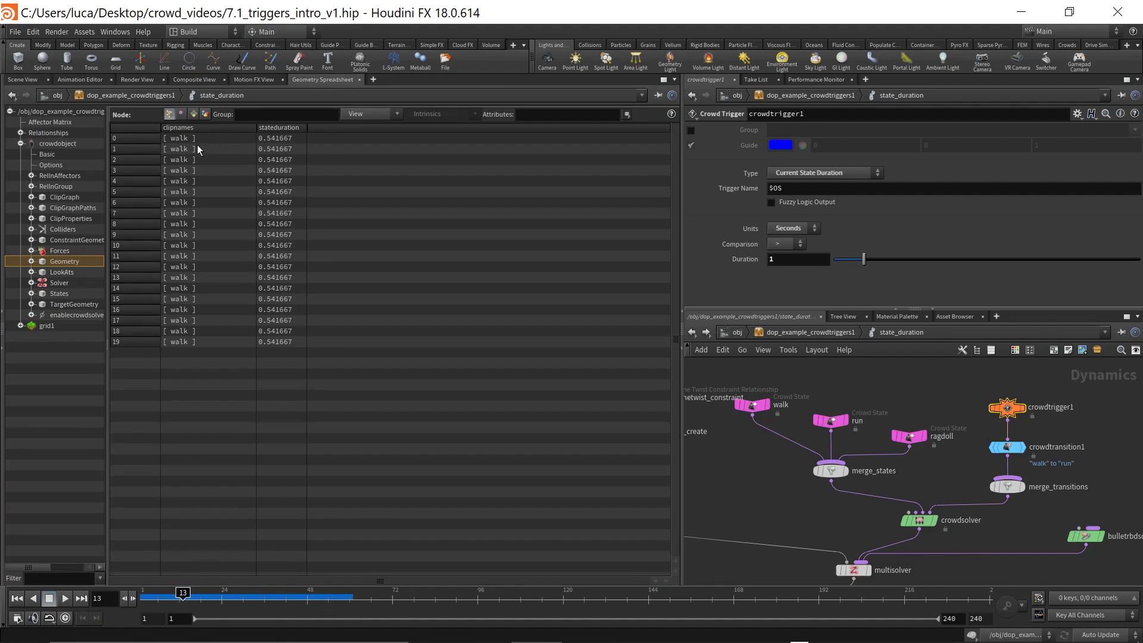
- Limit the spreadsheet to the stateduration attribute and scrub back to frame 11 to compare its values
click(361, 115)
click(384, 169)
click(366, 114)
scroll(372, 445, down, 10)
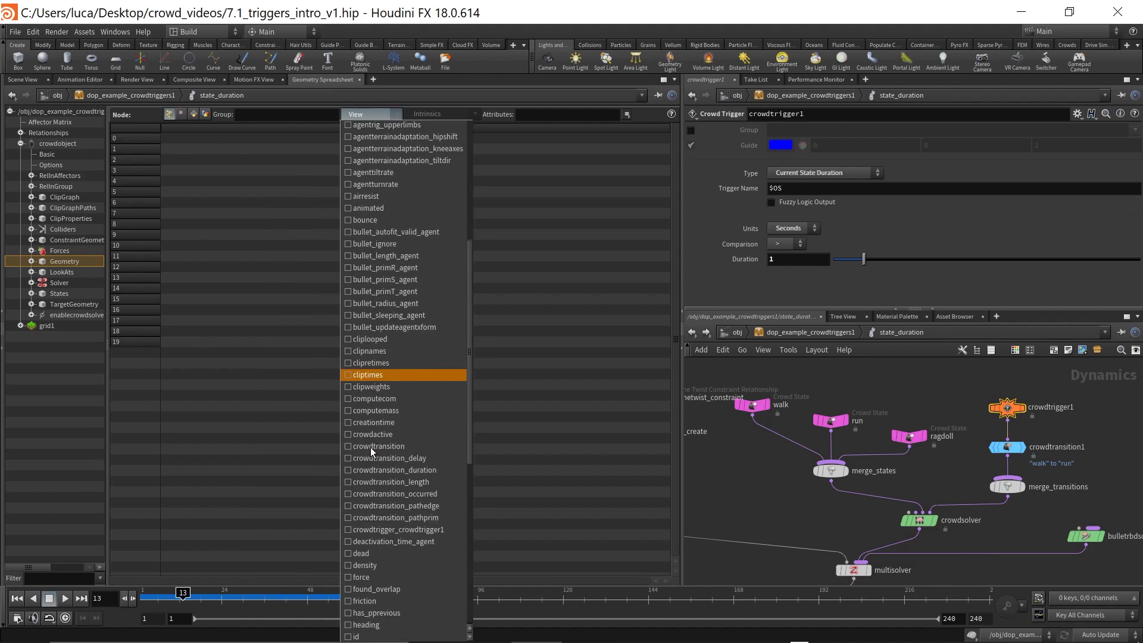
scroll(367, 451, down, 6)
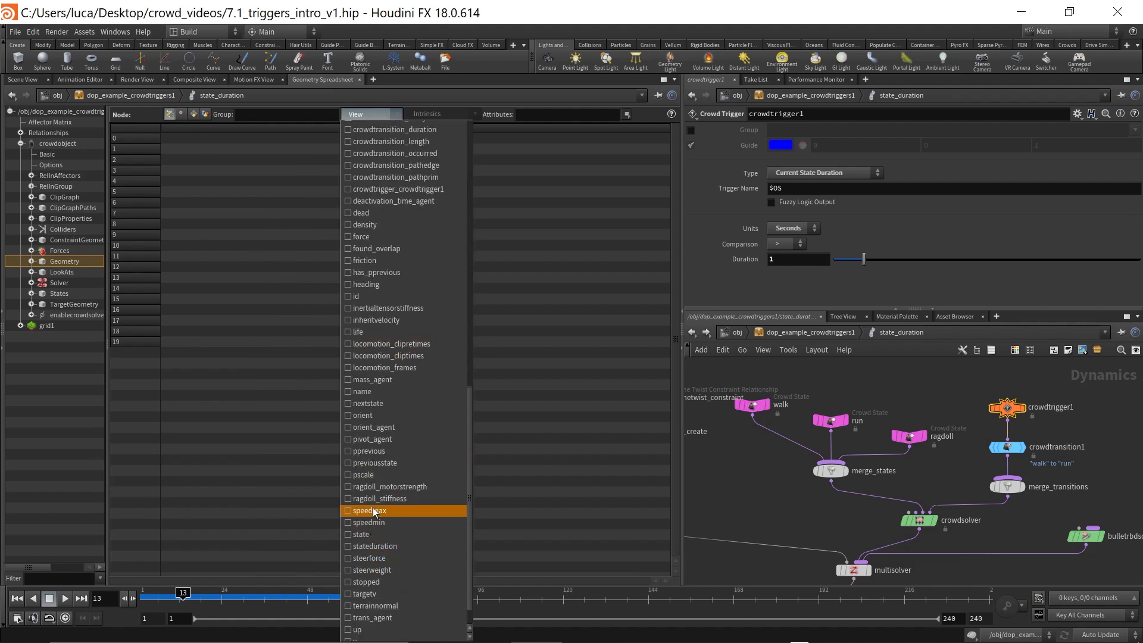
scroll(373, 509, down, 1)
click(395, 519)
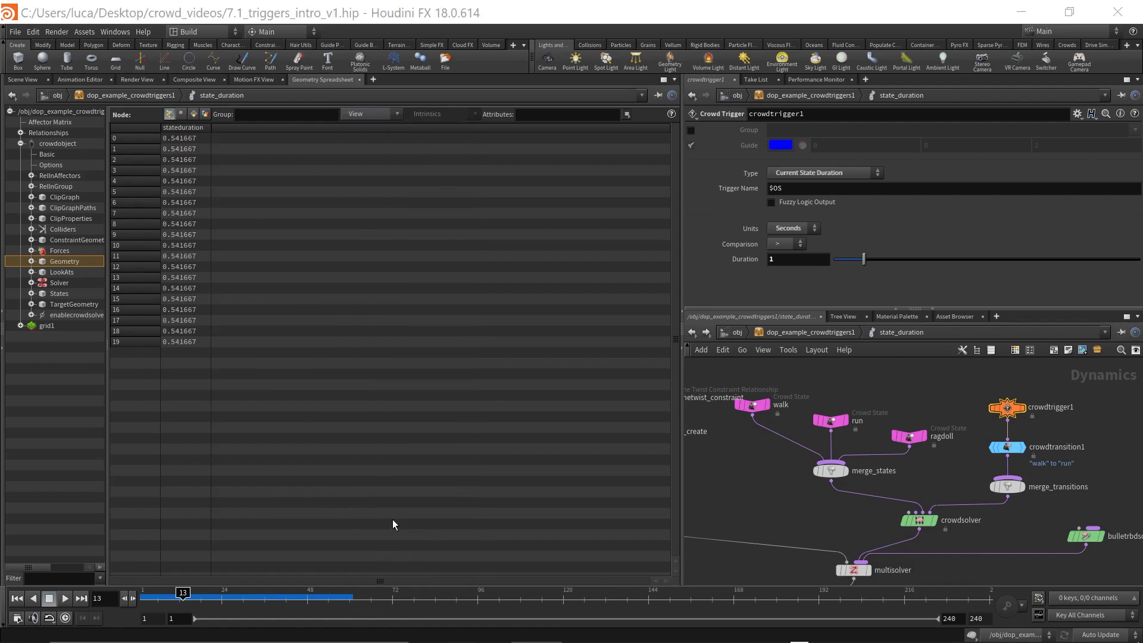
click(184, 594)
drag(182, 594, 176, 594)
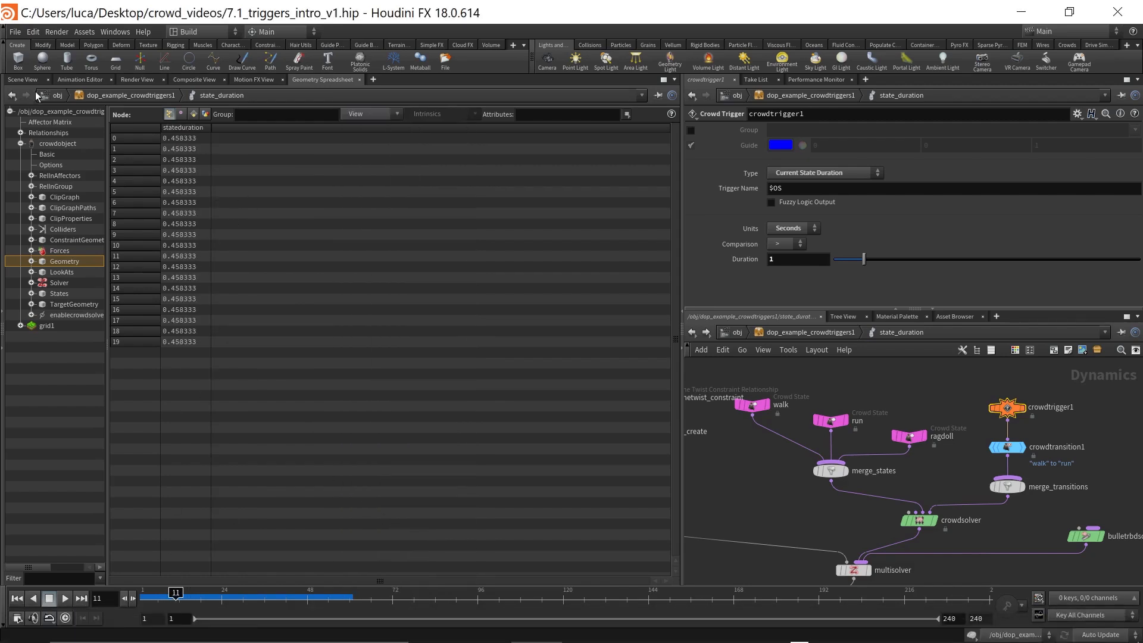
- Return to the 3D scene and inspect the input and output states of the crowdtransition1 node
click(24, 80)
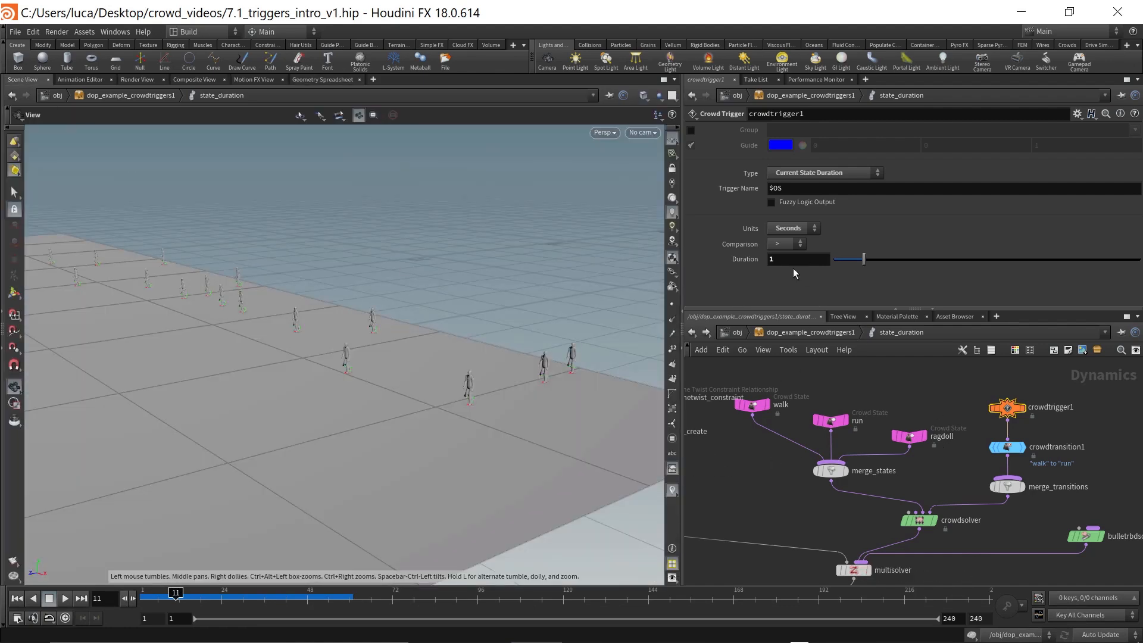
drag(442, 424, 512, 390)
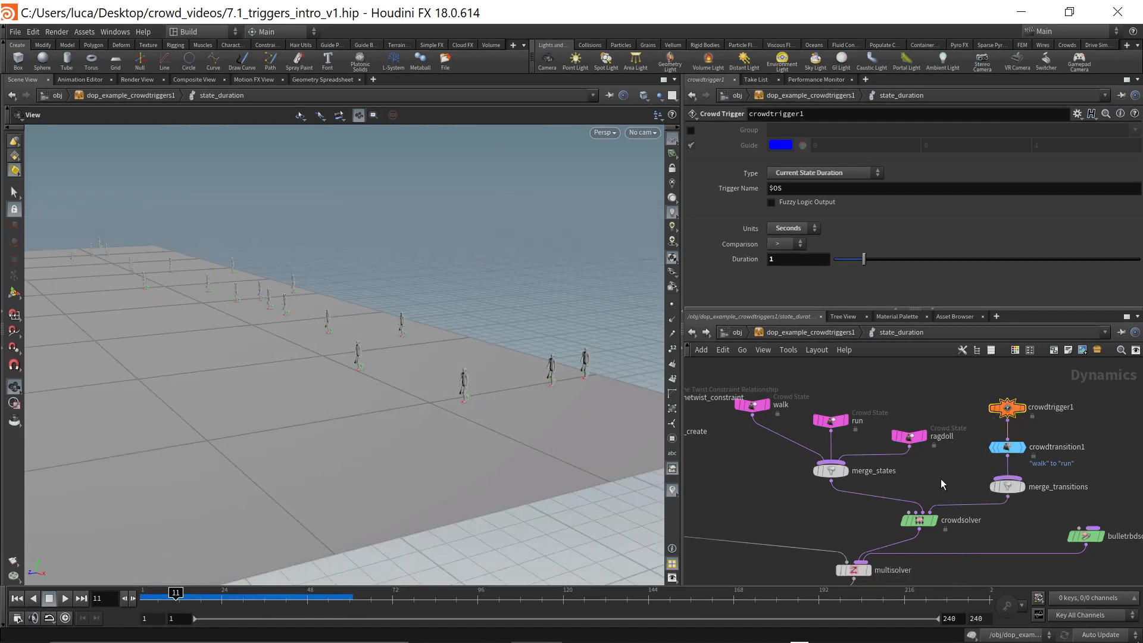
click(1009, 448)
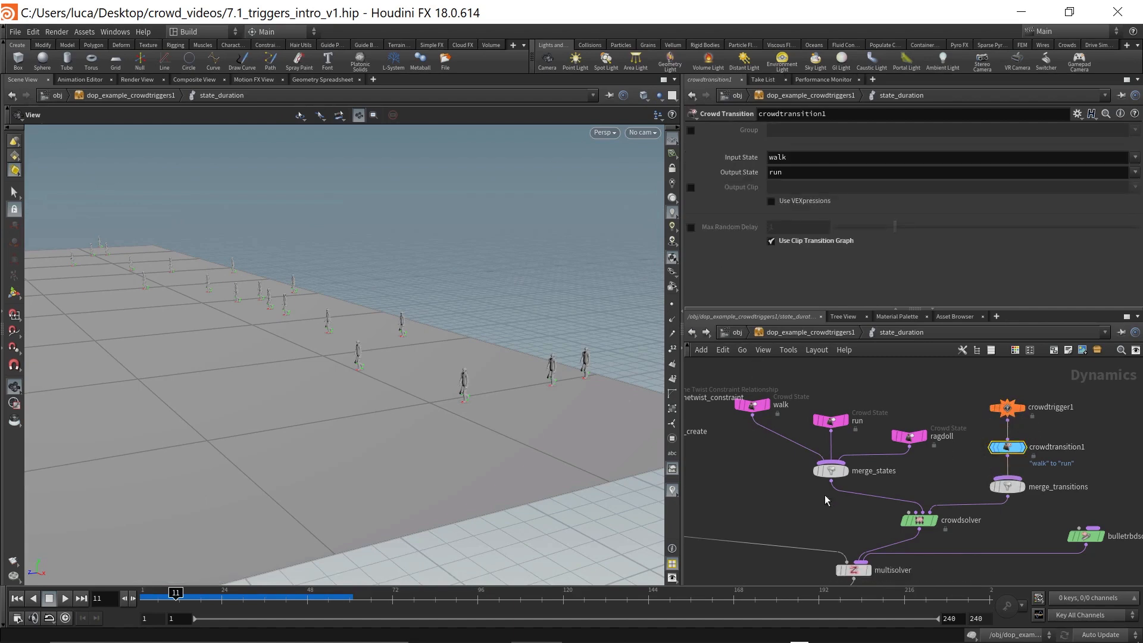
scroll(759, 475, down, 6)
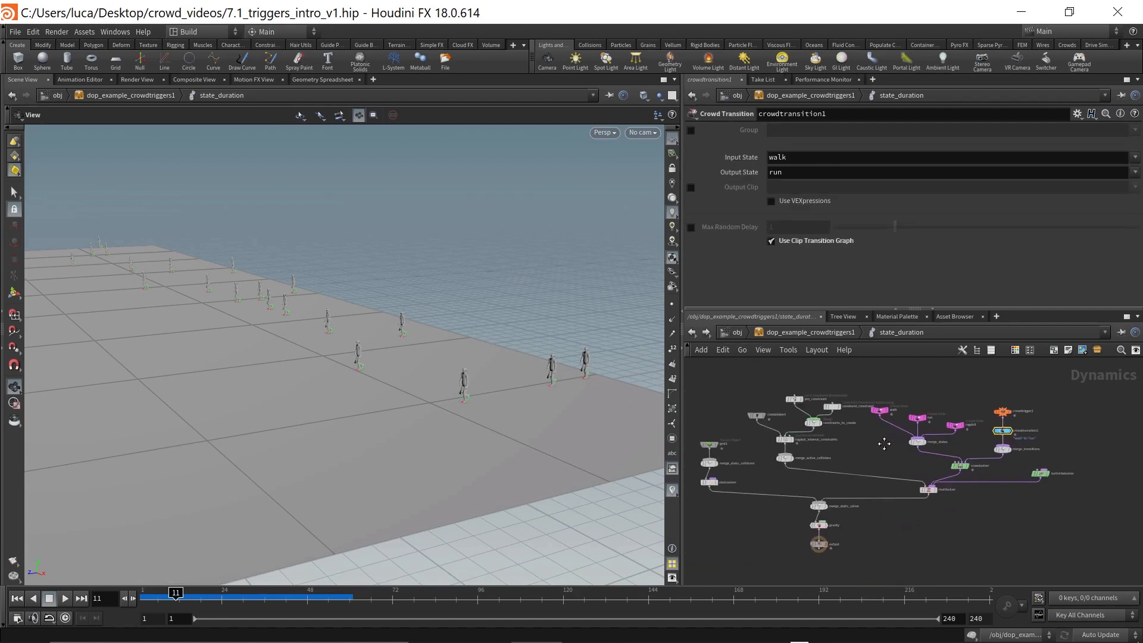
scroll(884, 448, down, 2)
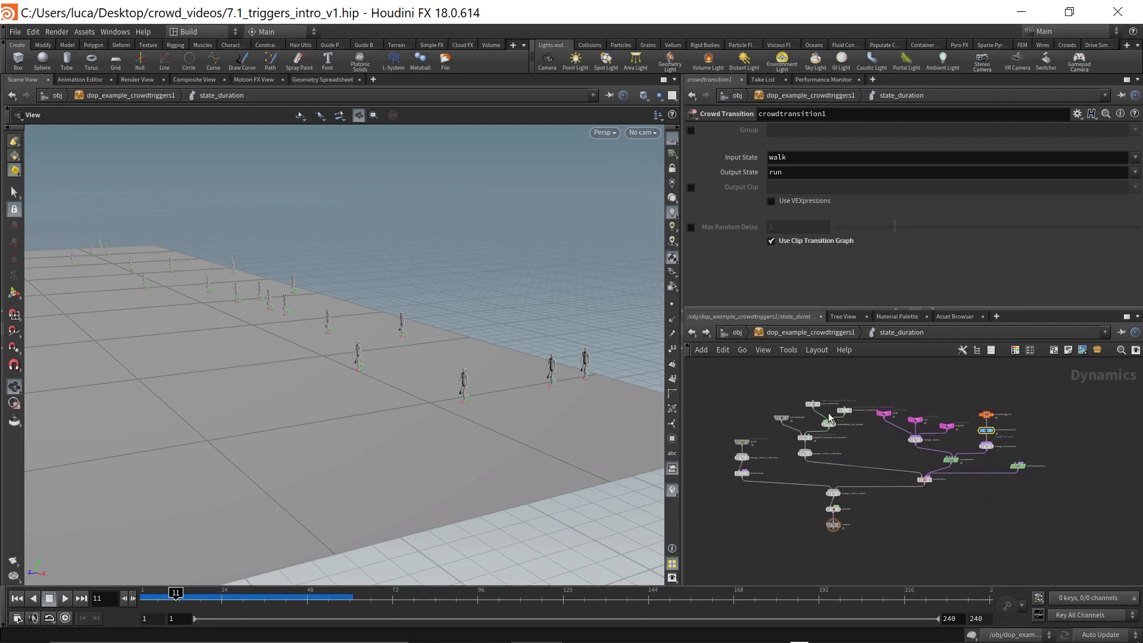
- Go up to the dop_example_crowdtriggers1 network and display the bounds_object geometry in the scene
click(787, 334)
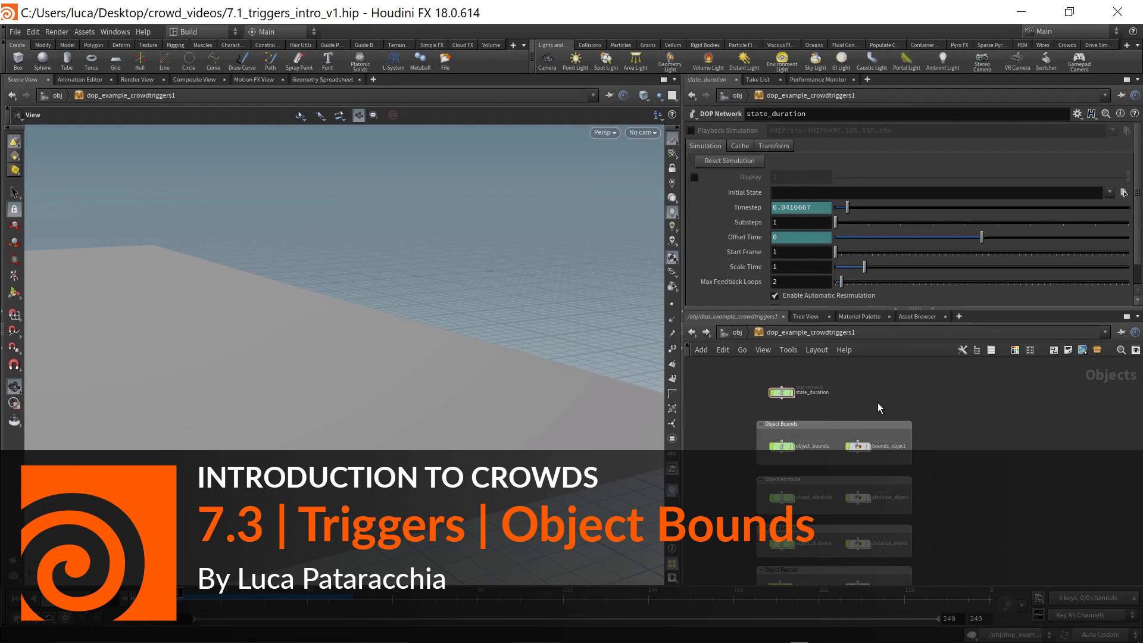
click(781, 445)
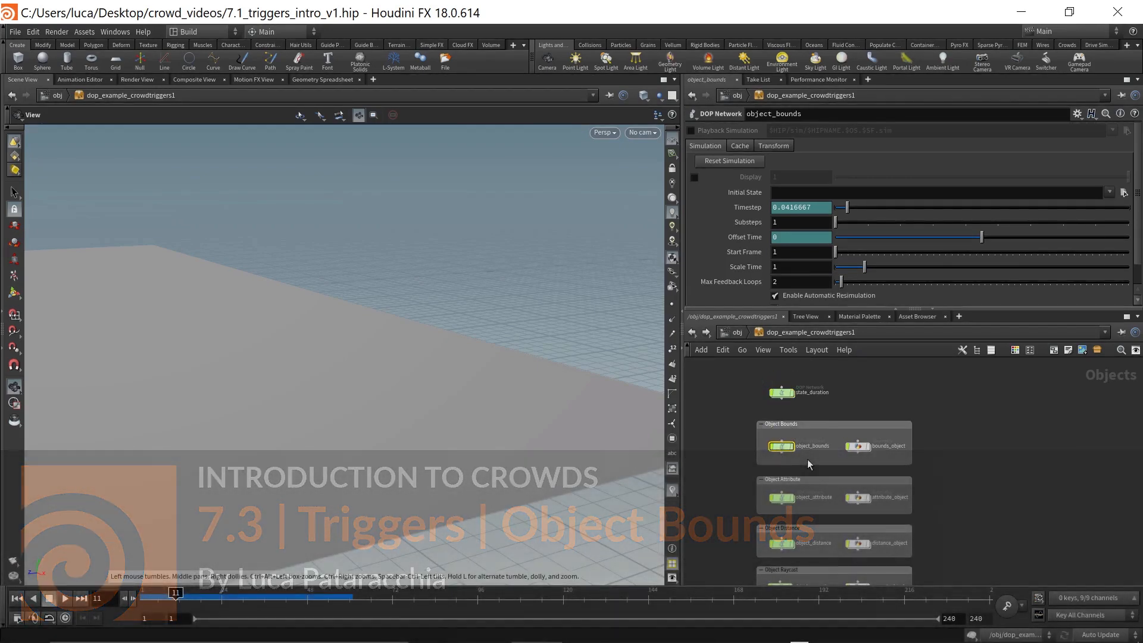
scroll(807, 459, up, 3)
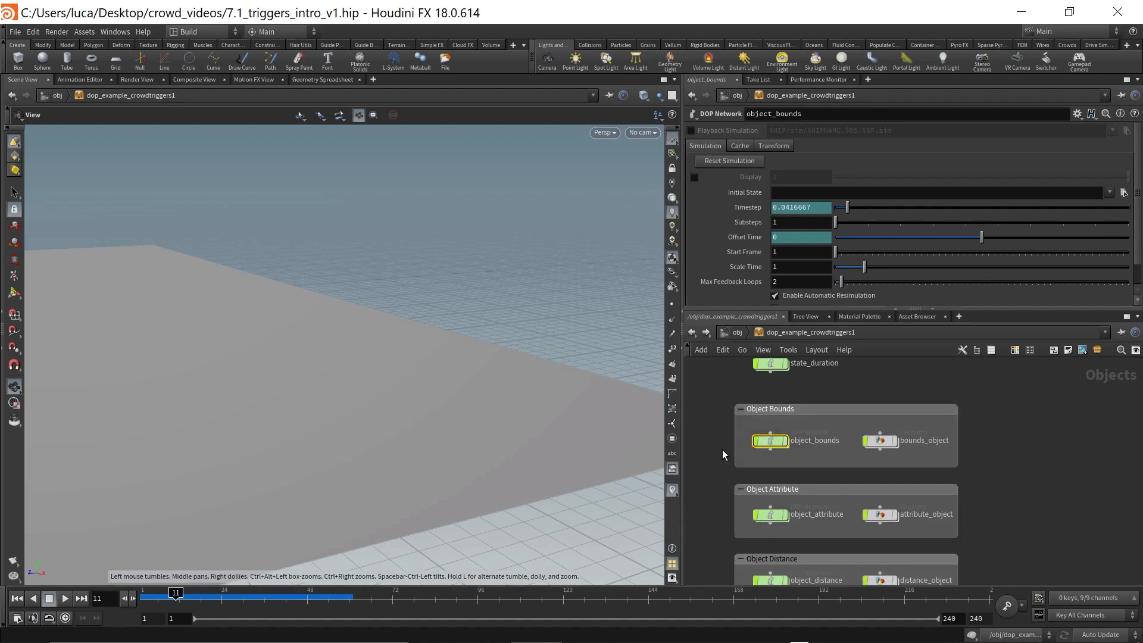
click(884, 442)
click(891, 441)
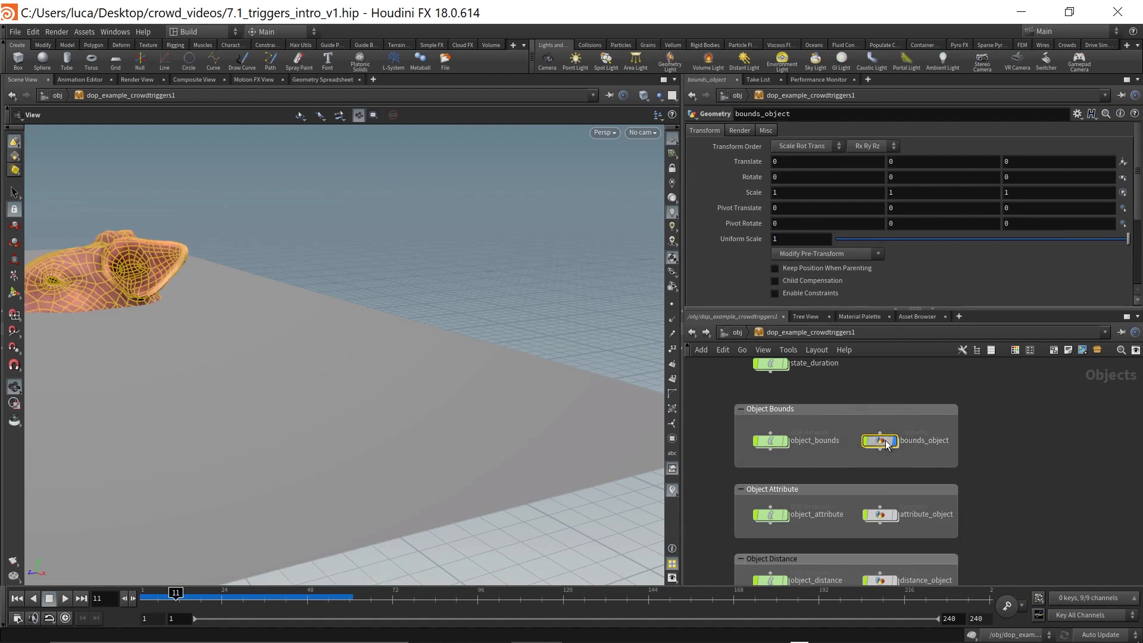
drag(242, 393, 288, 362)
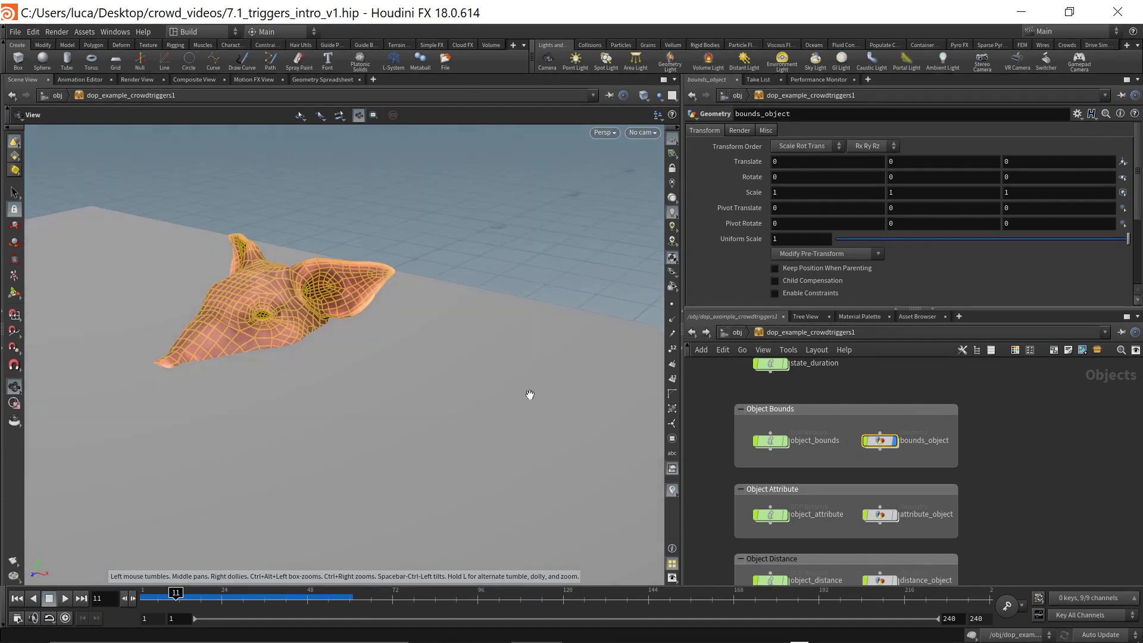
- Enter the object_bounds DOP network and inspect the crowdtrigger1 settings together with its guide geometry
double_click(776, 441)
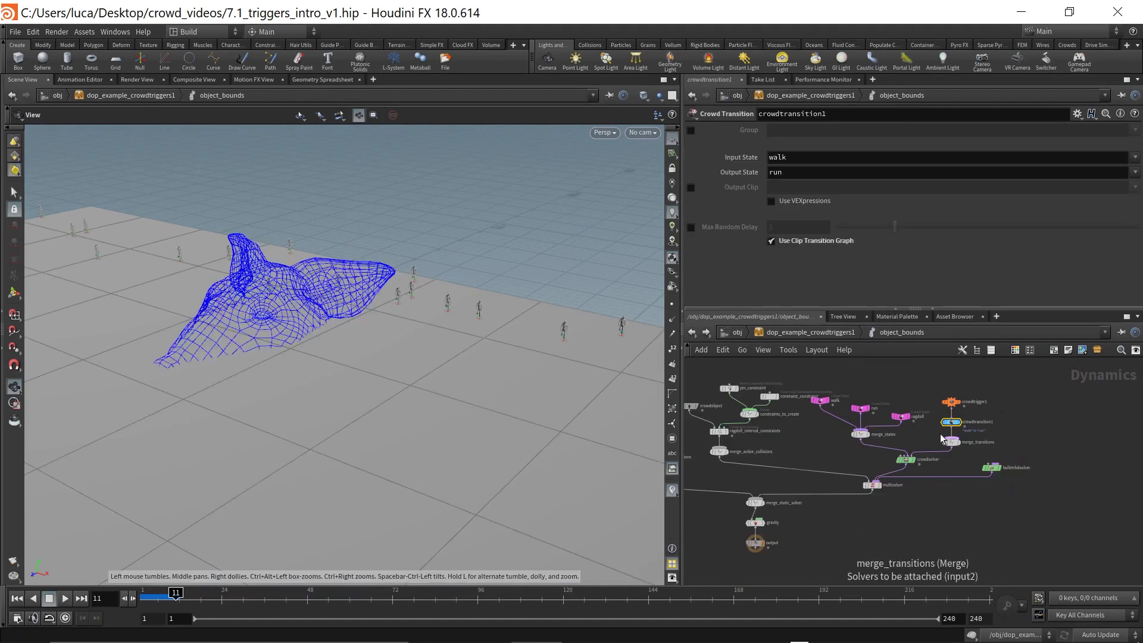
scroll(944, 437, up, 5)
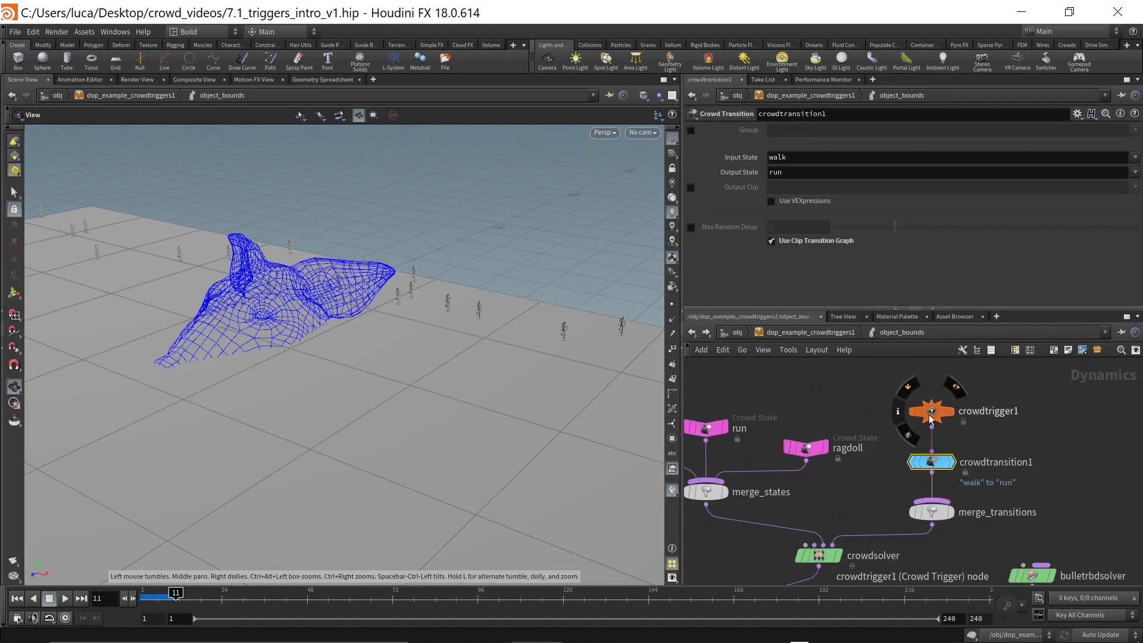
click(931, 416)
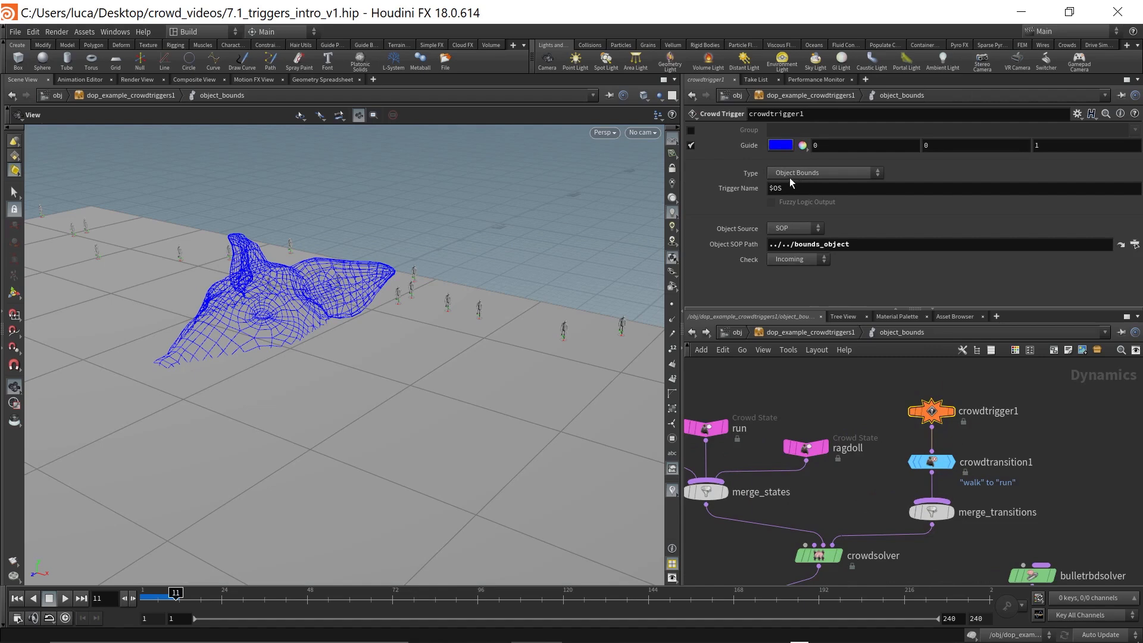
drag(314, 282, 326, 378)
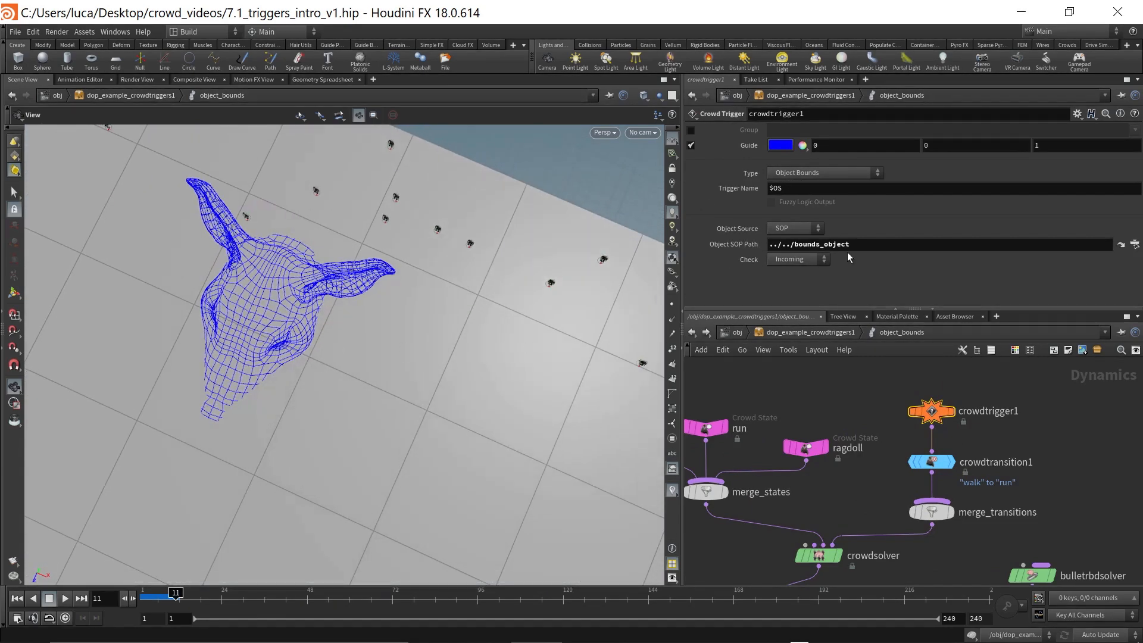
- Check the states of crowdtransition1 in the object_bounds network and rewind the simulation to frame 1
click(931, 461)
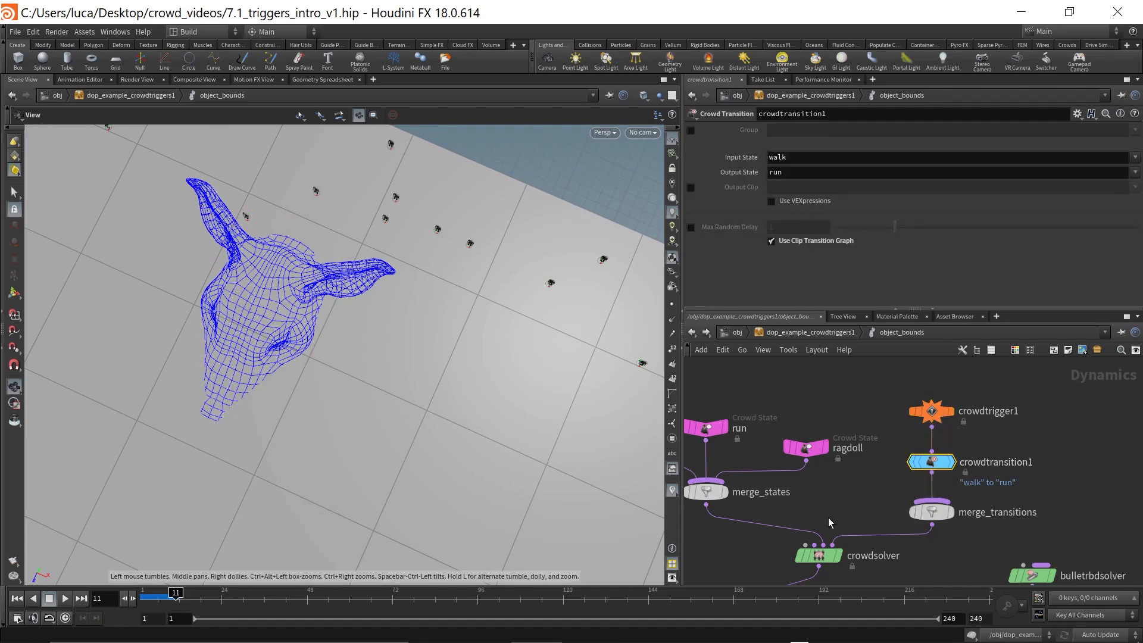
drag(159, 599, 128, 598)
drag(333, 256, 244, 398)
- Review the Object Source choices of crowdtrigger1 and keep SOP selected
click(931, 410)
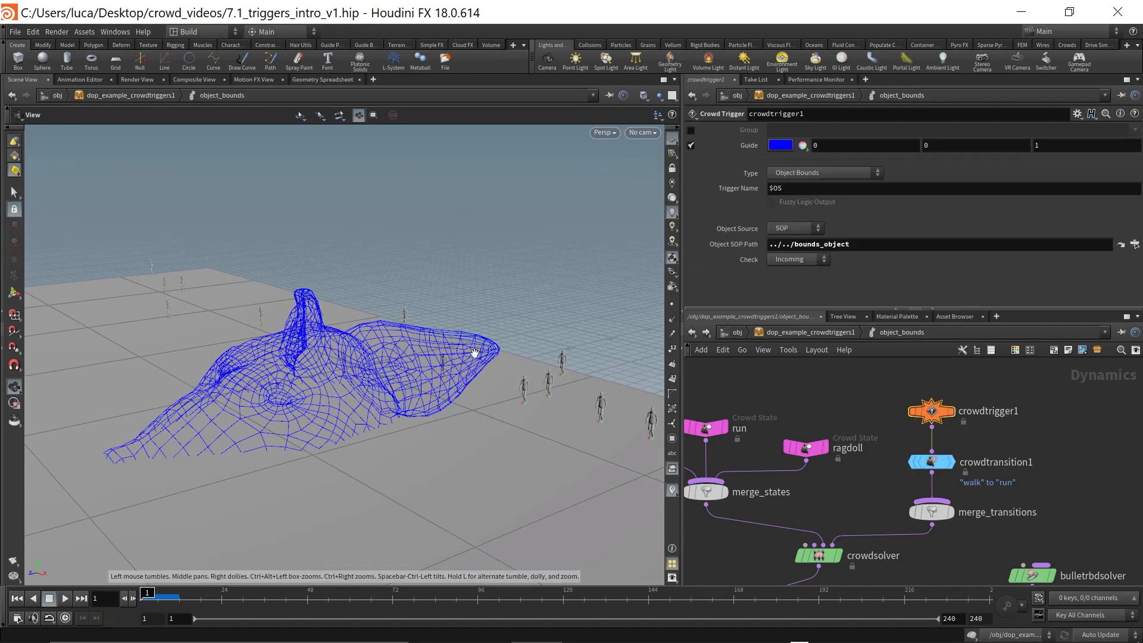
click(774, 228)
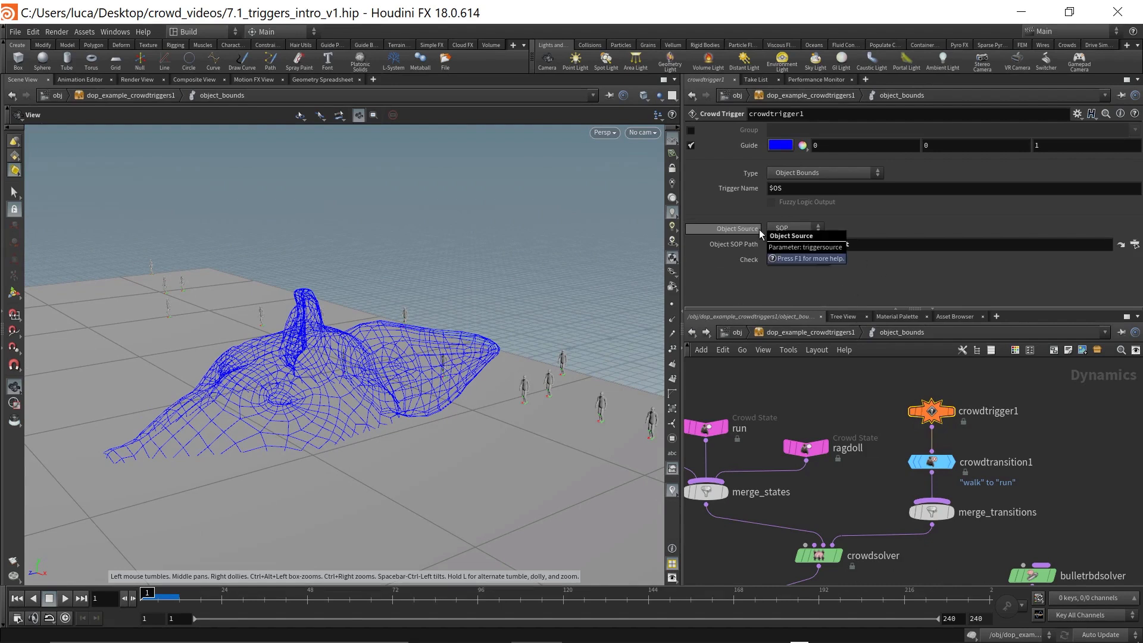
click(785, 231)
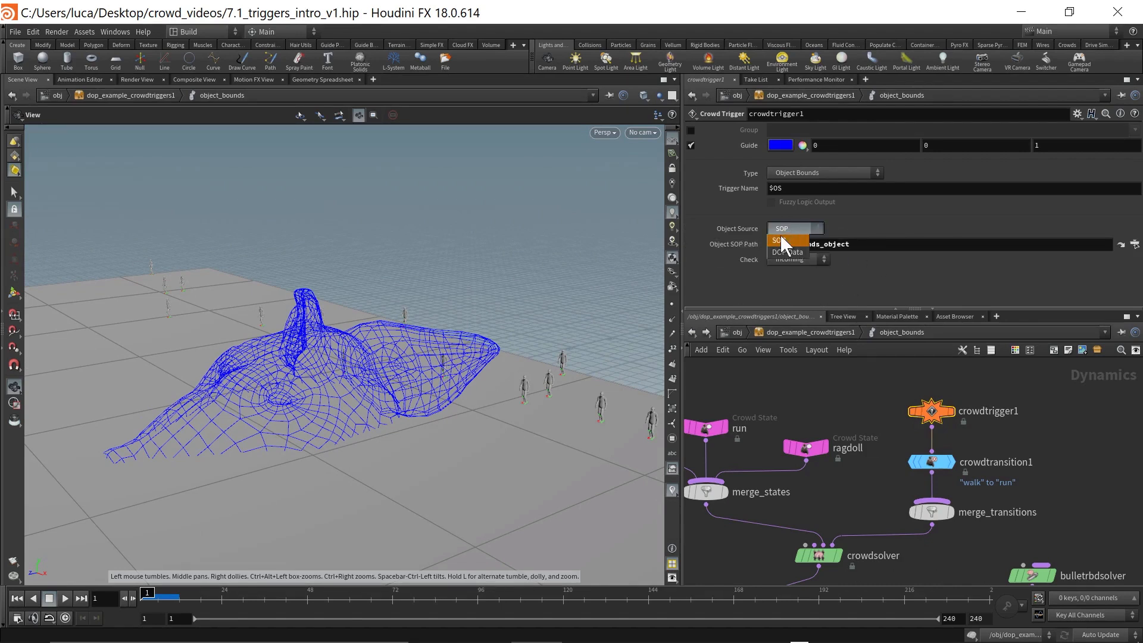
click(779, 242)
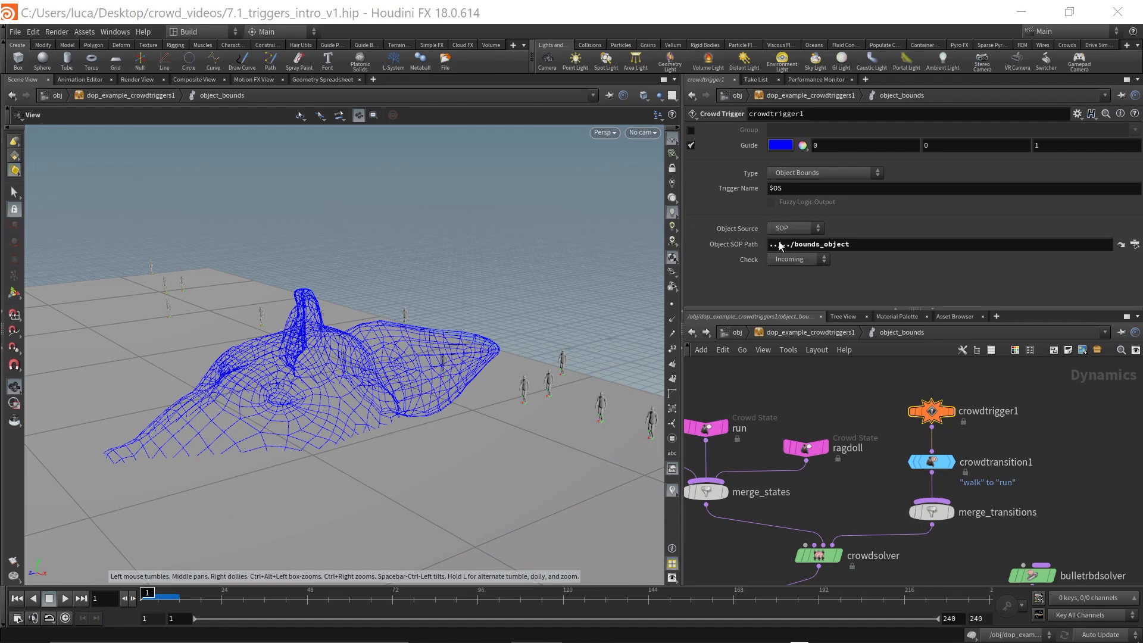
- Jump to the node referenced by the trigger's Object SOP Path, return to crowdtrigger1, and look at the DOP Data source option
click(1133, 244)
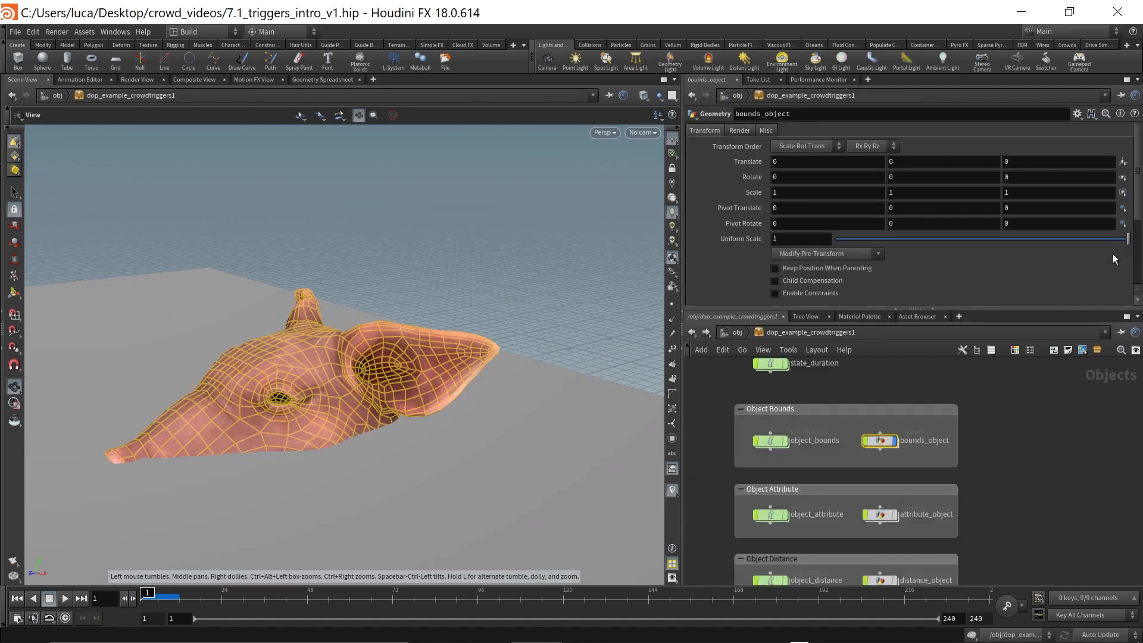
mouse_move(884, 443)
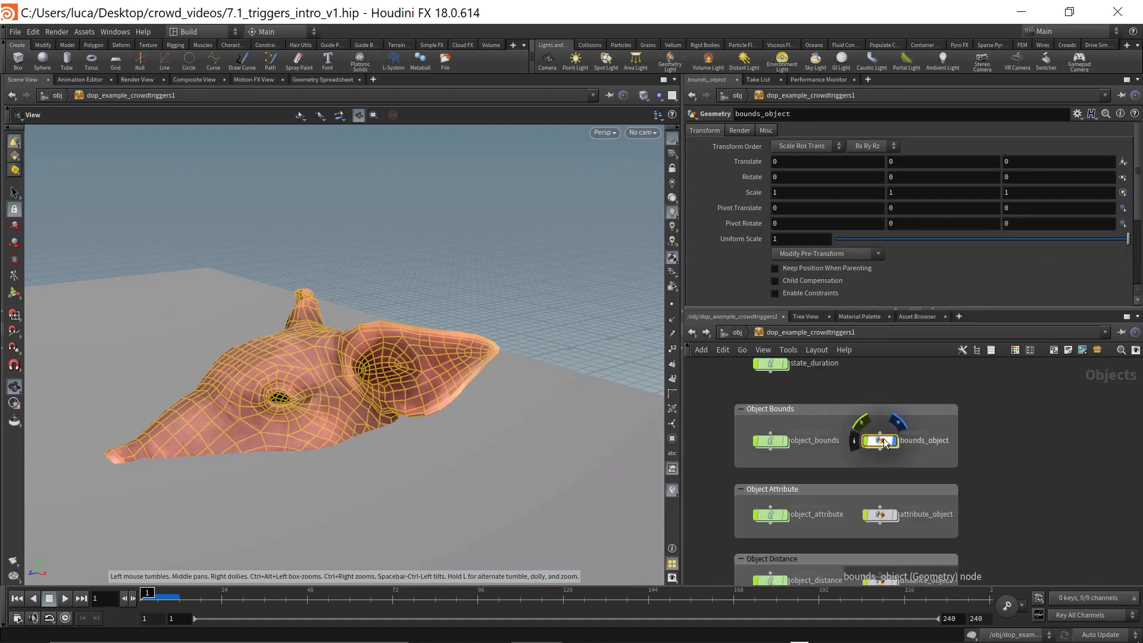
click(691, 332)
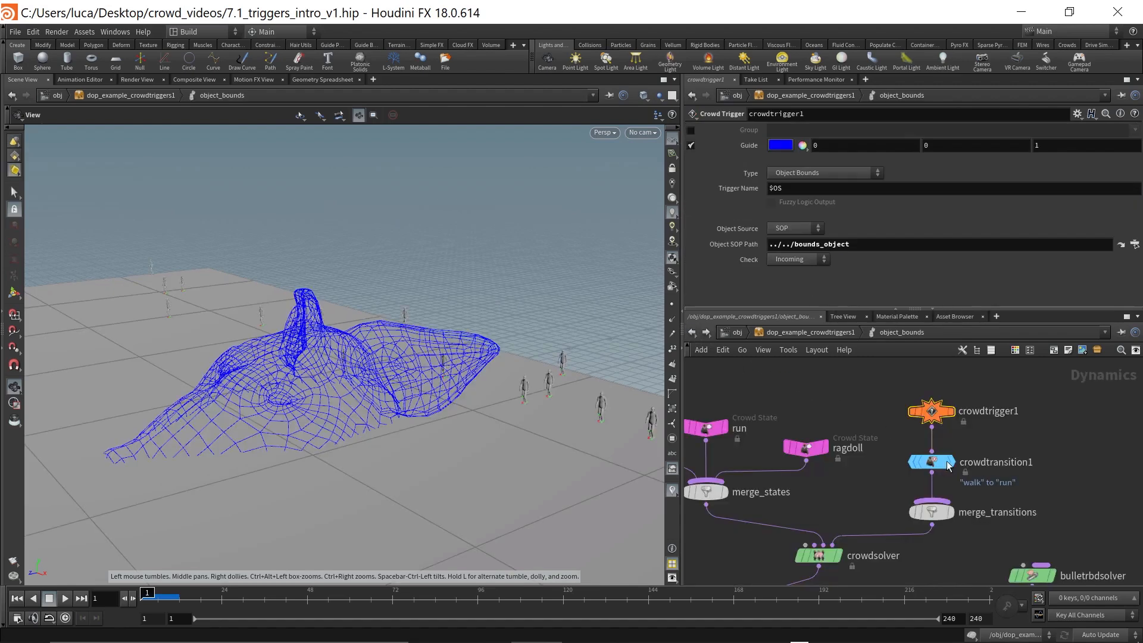
mouse_move(954, 411)
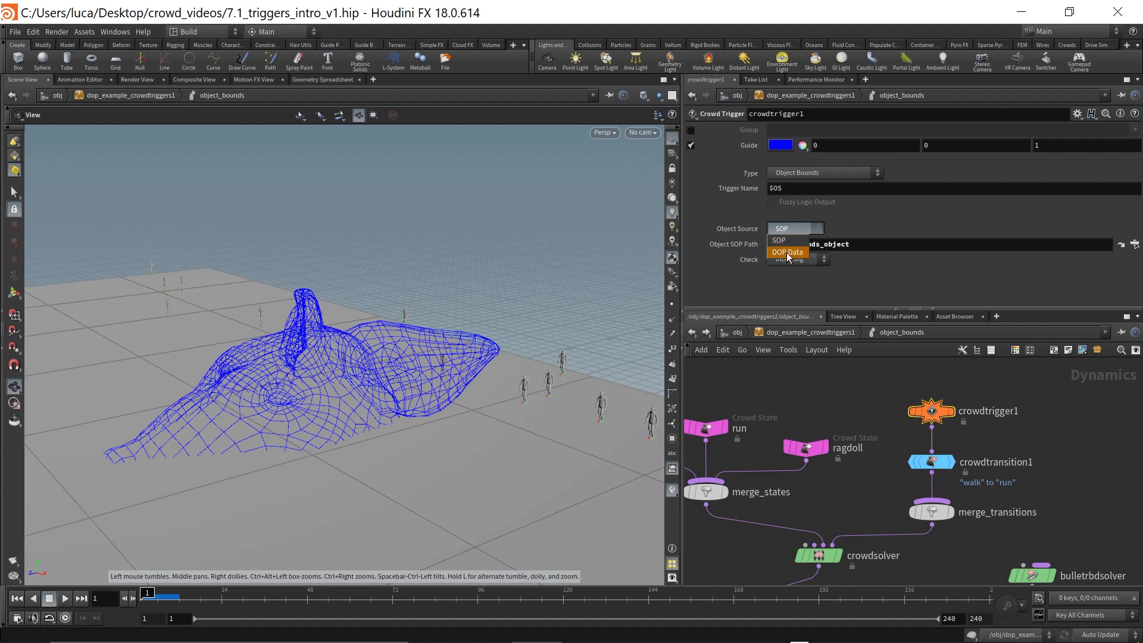
click(807, 216)
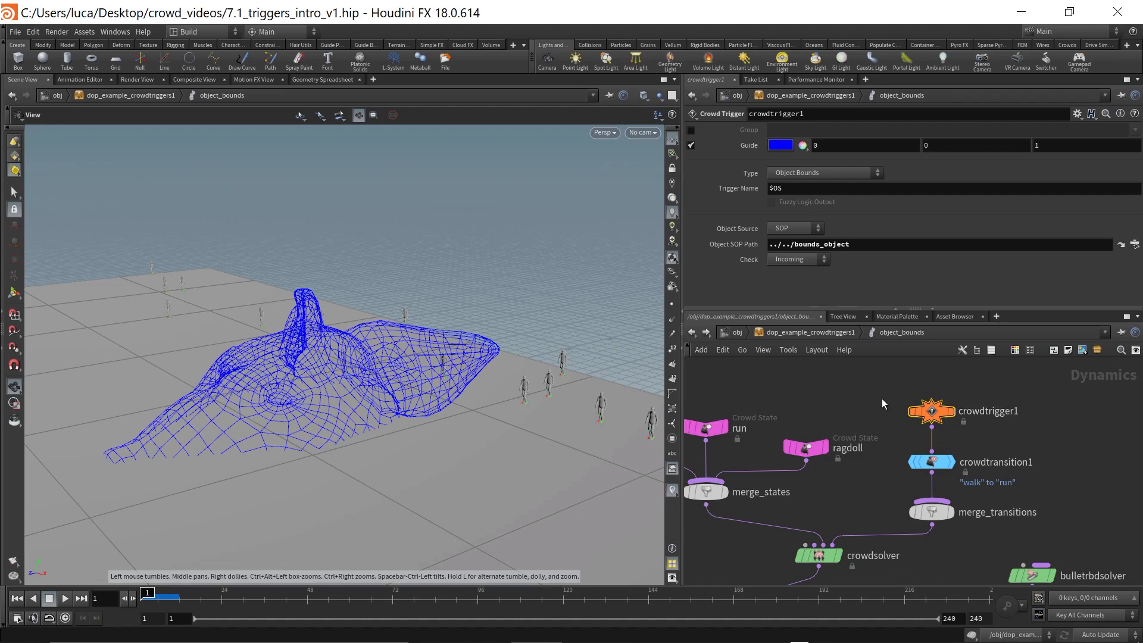
- Play the object_bounds simulation from a closer, elevated view to examine how agents react inside the guide geometry
scroll(864, 396, down, 3)
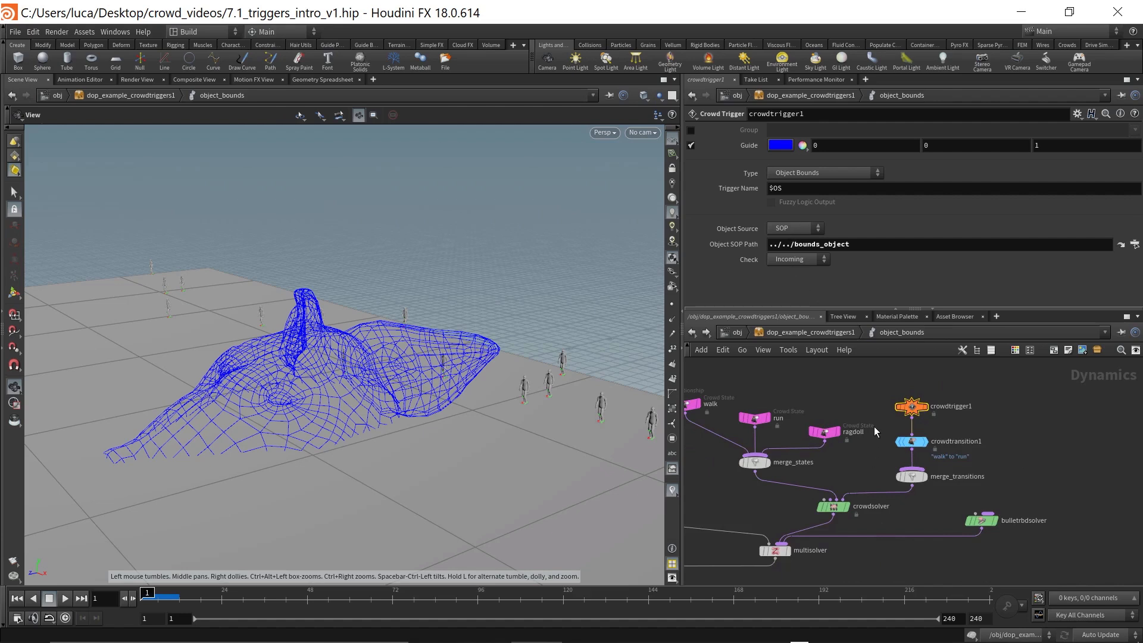
middle_drag(829, 401, 888, 401)
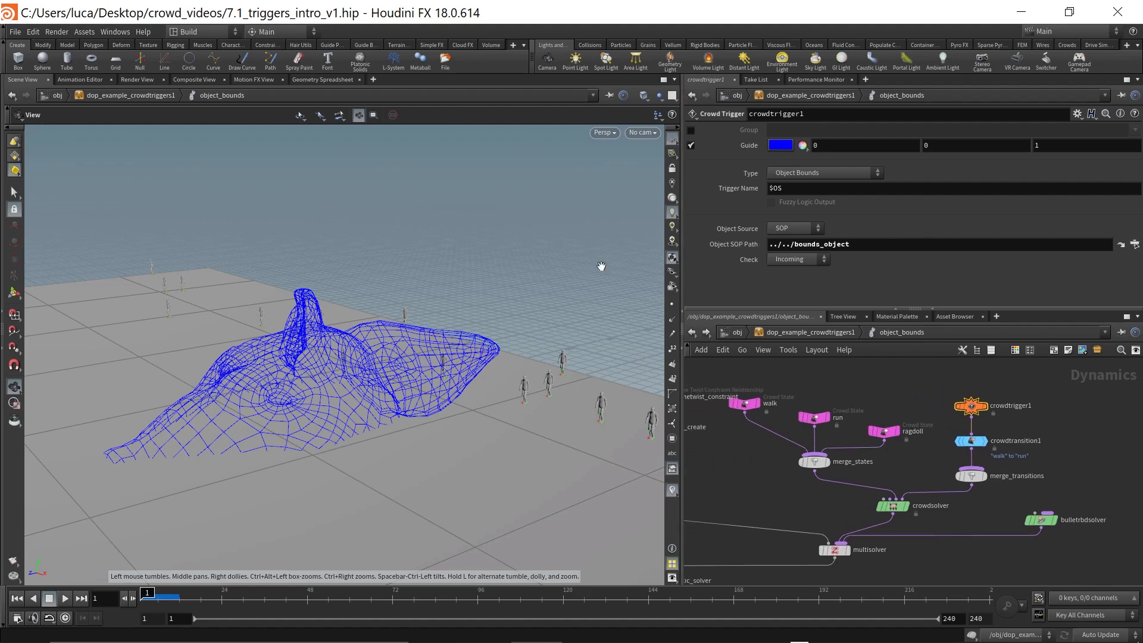
drag(359, 388, 385, 432)
right_drag(277, 361, 385, 291)
drag(385, 291, 325, 248)
key(Right)
key(Right)
key(Right)
key(Right)
key(Right)
key(Right)
key(Right)
key(Right)
key(Right)
key(Right)
key(Right)
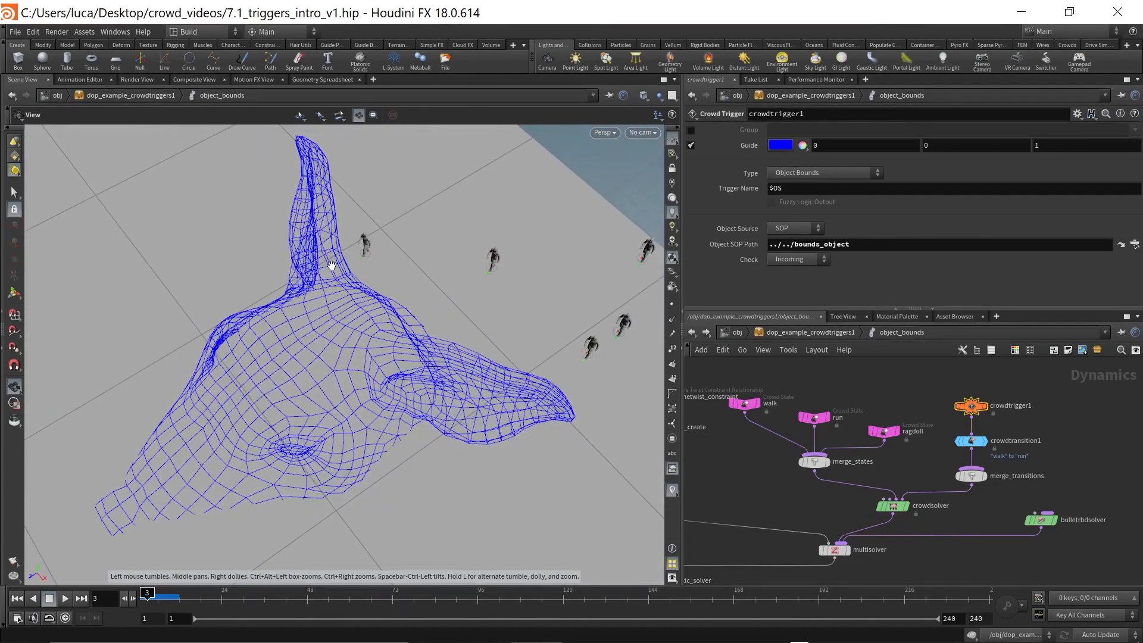
key(Up)
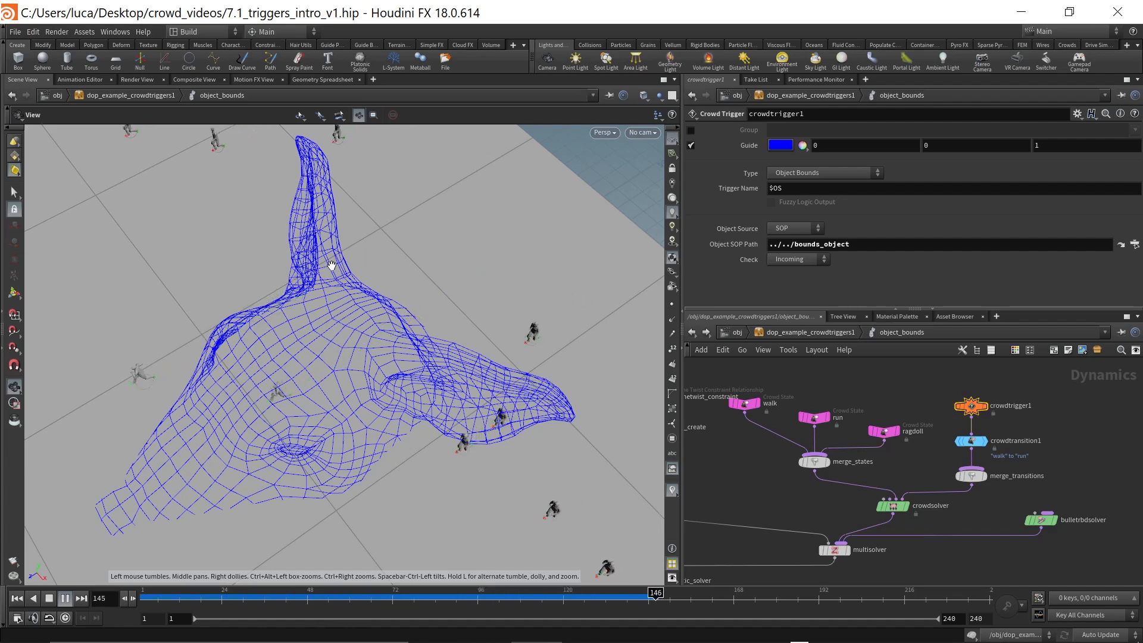
- Rewind the object_bounds simulation to frame 1 and go back up to the dop_example_crowdtriggers1 network
key(Down)
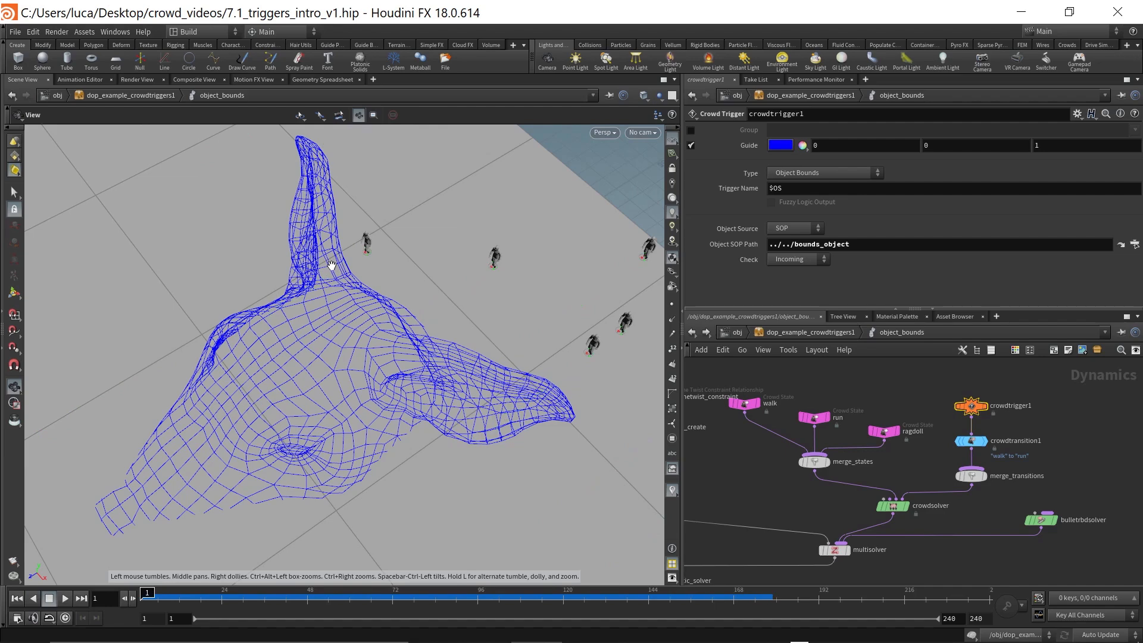
scroll(900, 389, down, 3)
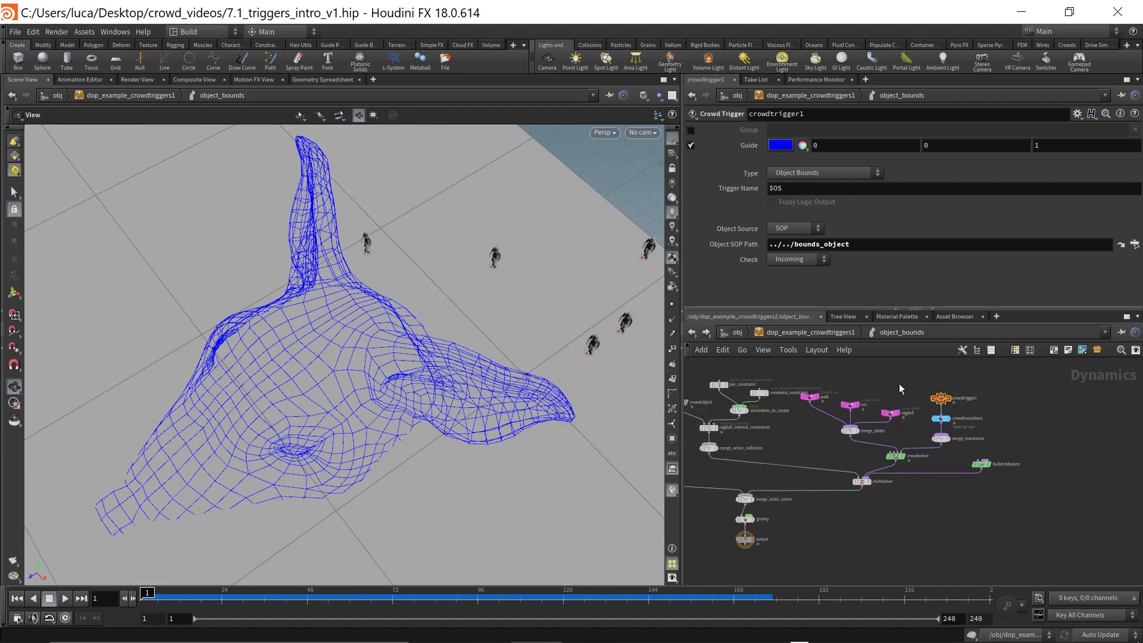
scroll(899, 384, down, 2)
scroll(896, 384, up, 5)
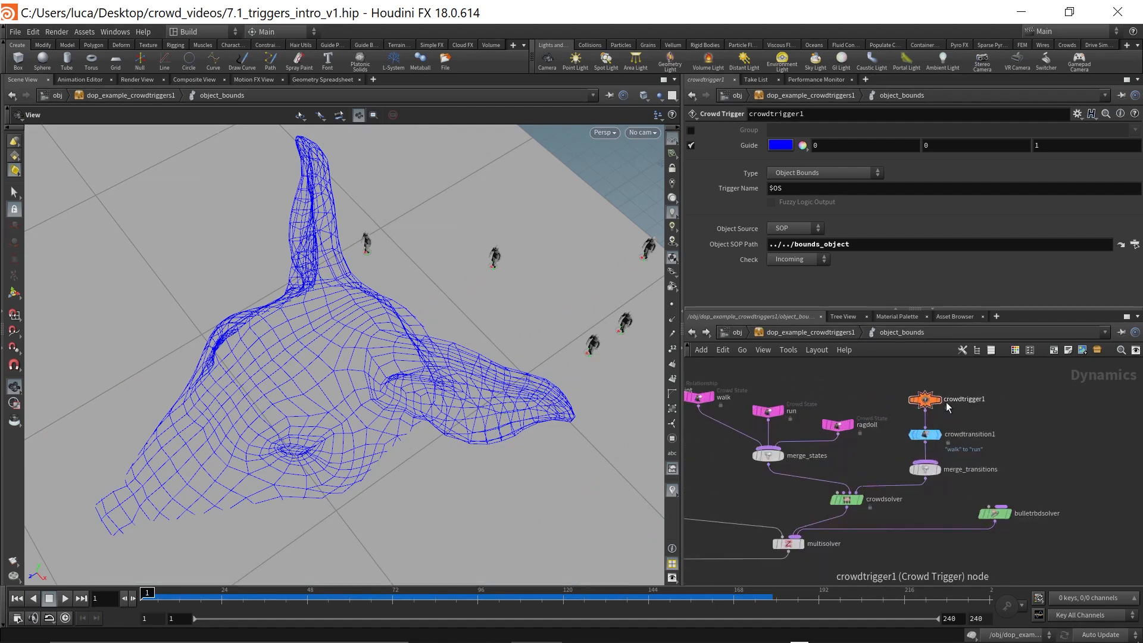
key(u)
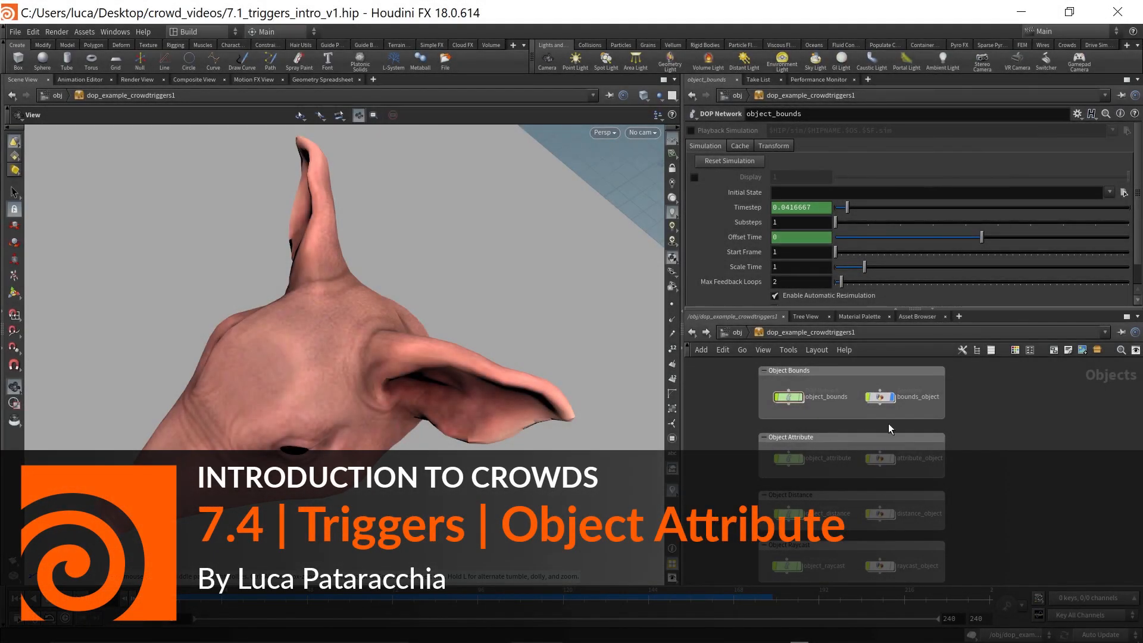
- Hide bounds_object, then display and select attribute_object in the Object Attribute group
click(891, 397)
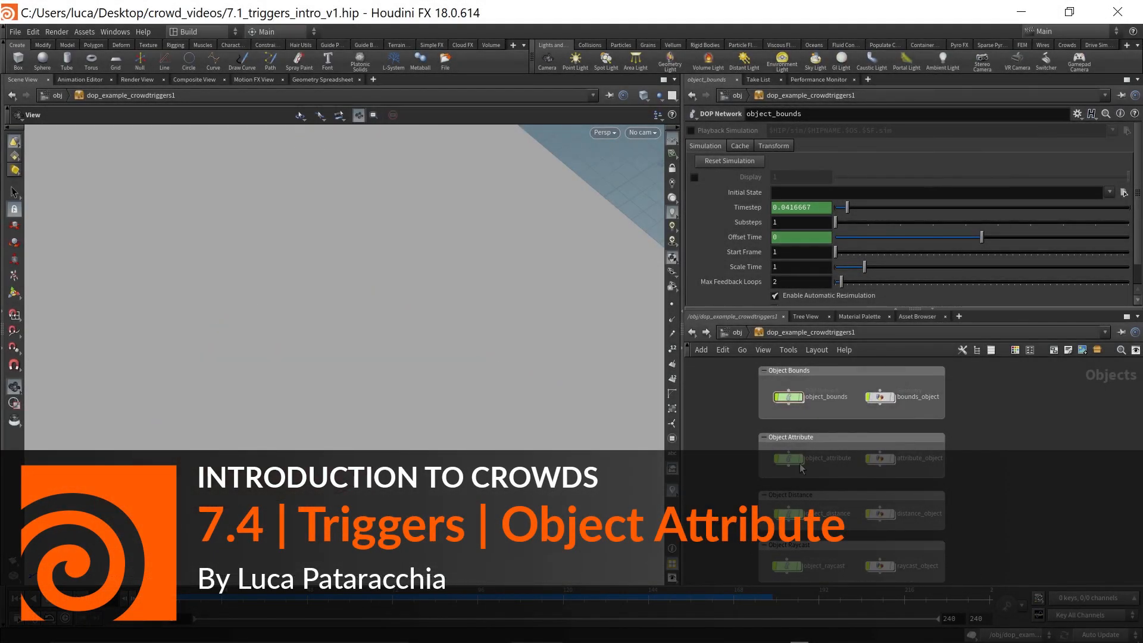
click(891, 458)
click(879, 458)
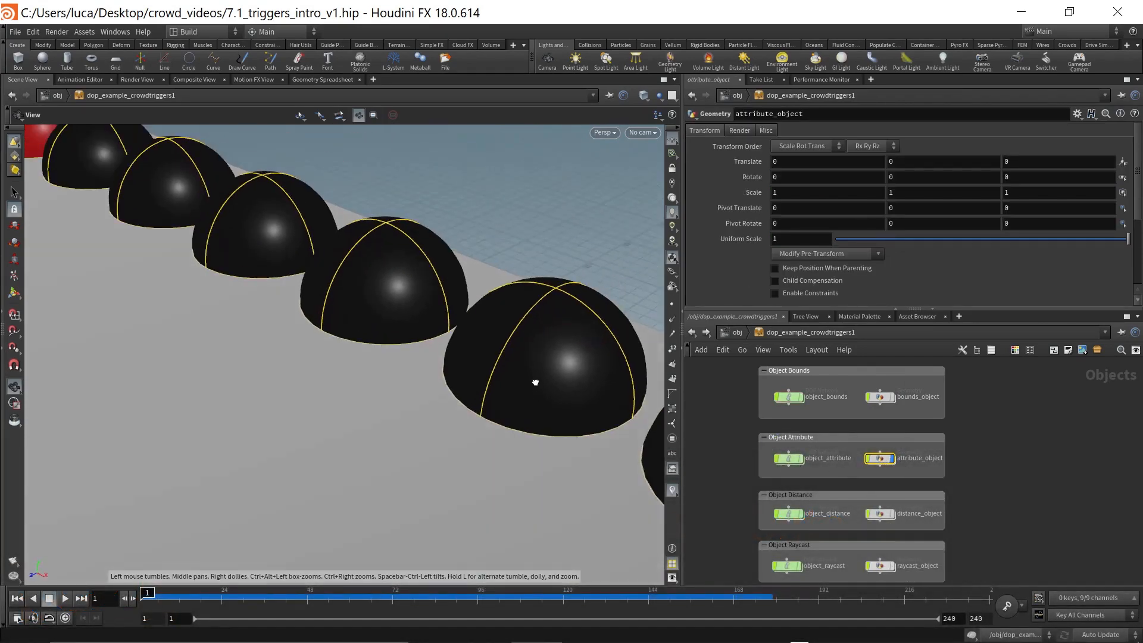
- Frame the row of spheres from farther away and scrub to frame 78 to examine how their colors change
right_drag(534, 382, 390, 400)
drag(398, 400, 442, 410)
right_drag(443, 411, 334, 418)
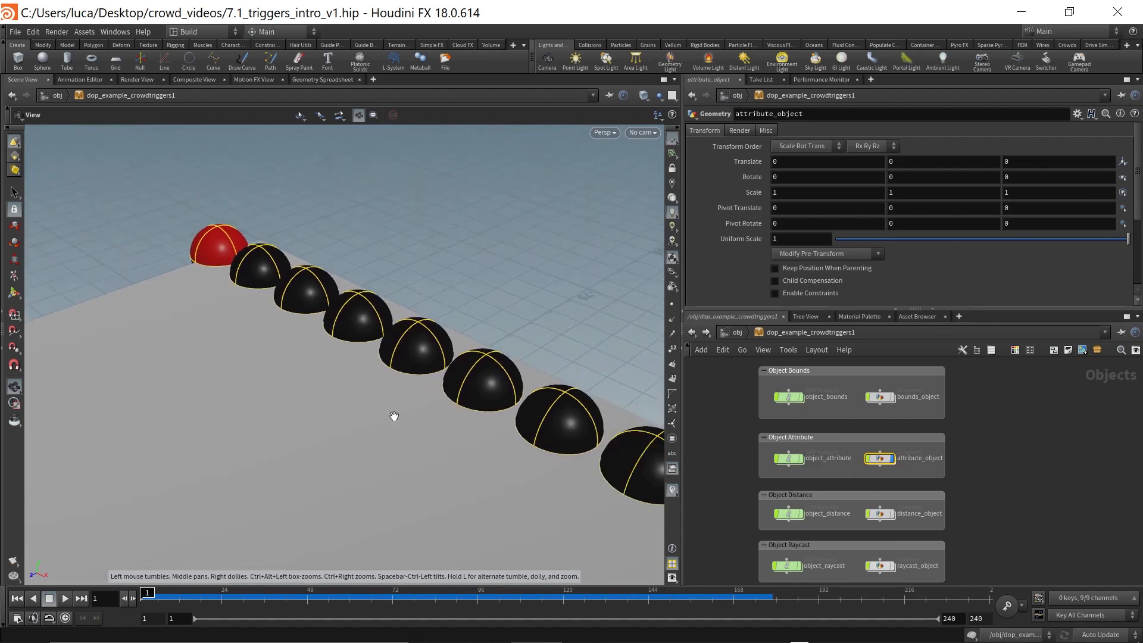
drag(394, 415, 304, 386)
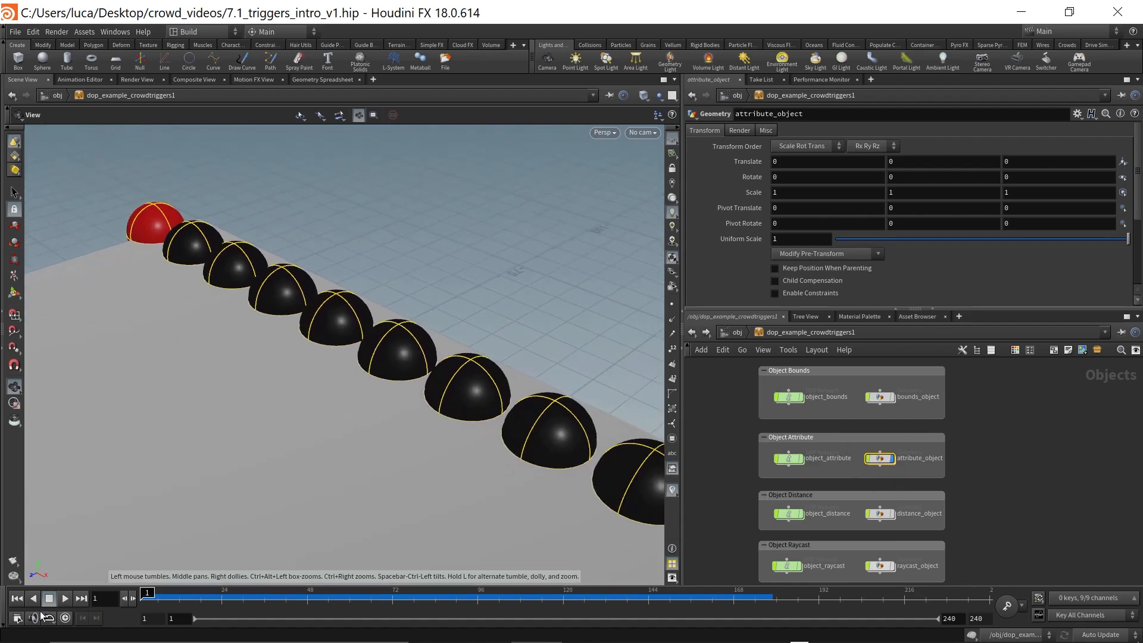
click(180, 595)
drag(180, 595, 413, 595)
- Enter attribute_object and display line1 and attribwrangle1 in turn to examine the line's settings and the wrangle's VEX code
double_click(879, 459)
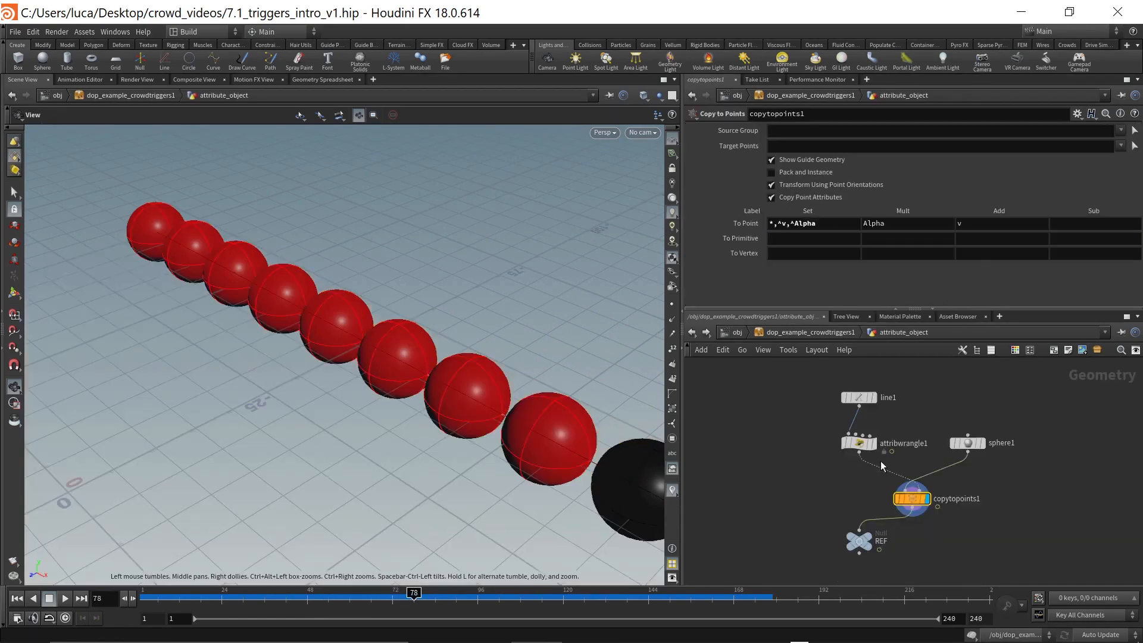
middle_drag(926, 419, 919, 412)
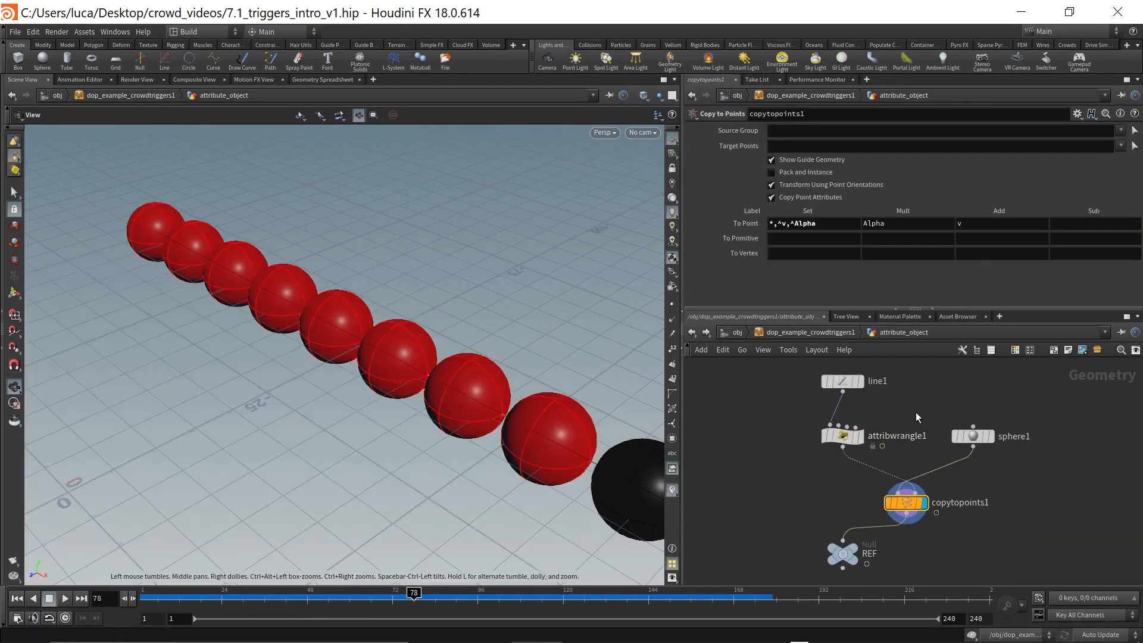
click(859, 381)
click(842, 381)
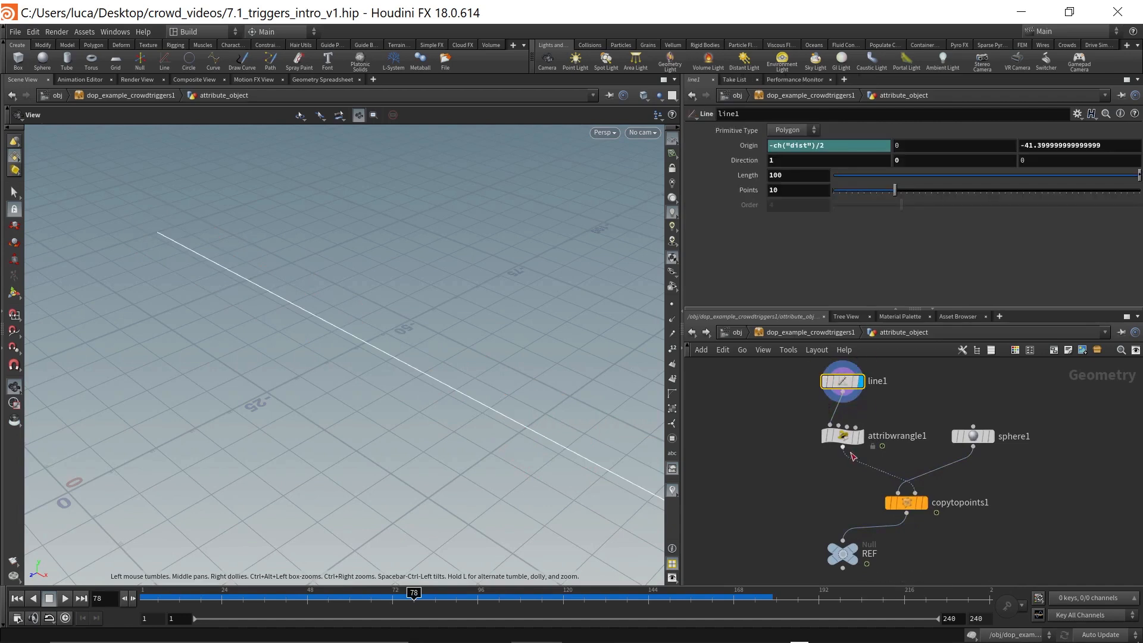
click(861, 438)
click(842, 436)
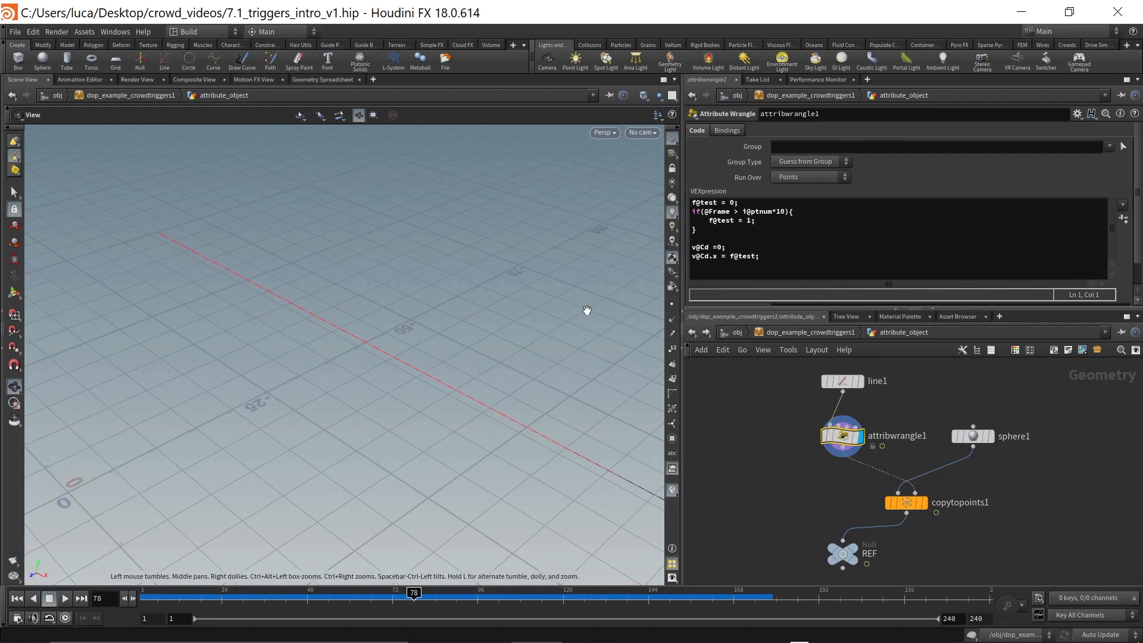
- Show points and point numbers on the wrangled line, then scrub back through frame 61 to frame 1 to examine the color change
click(671, 304)
click(672, 348)
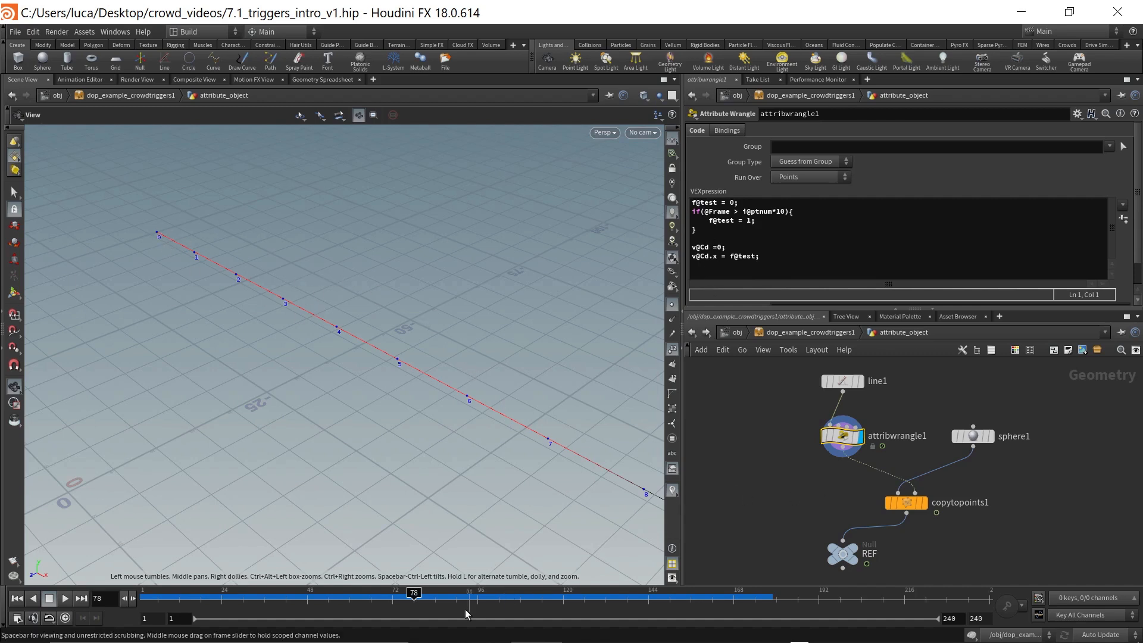
drag(409, 607, 353, 595)
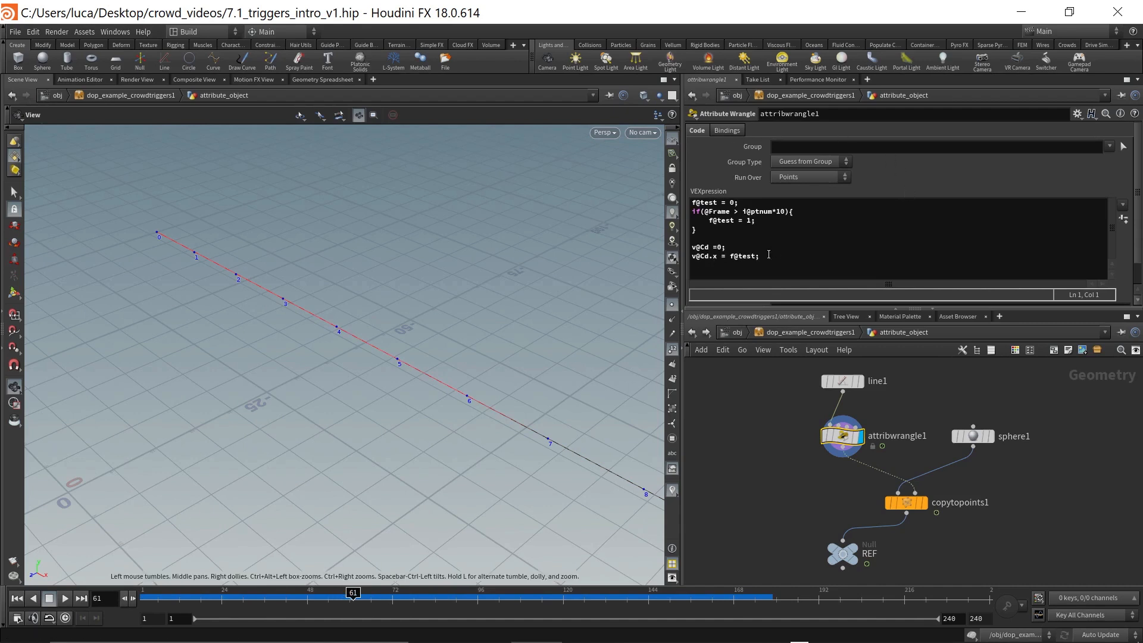
drag(351, 597, 146, 598)
- Check the points' test attribute in the Geometry Spreadsheet around frame 1 and return to the Scene View
click(331, 79)
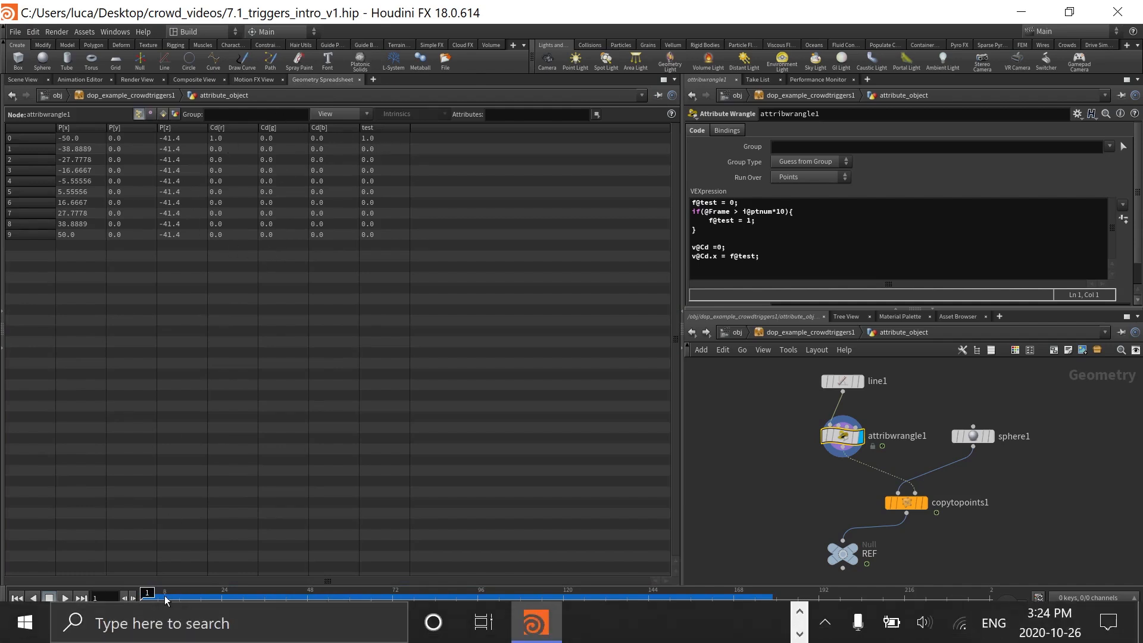
mouse_move(166, 599)
mouse_down()
mouse_move(388, 595)
mouse_move(146, 595)
mouse_up()
click(24, 79)
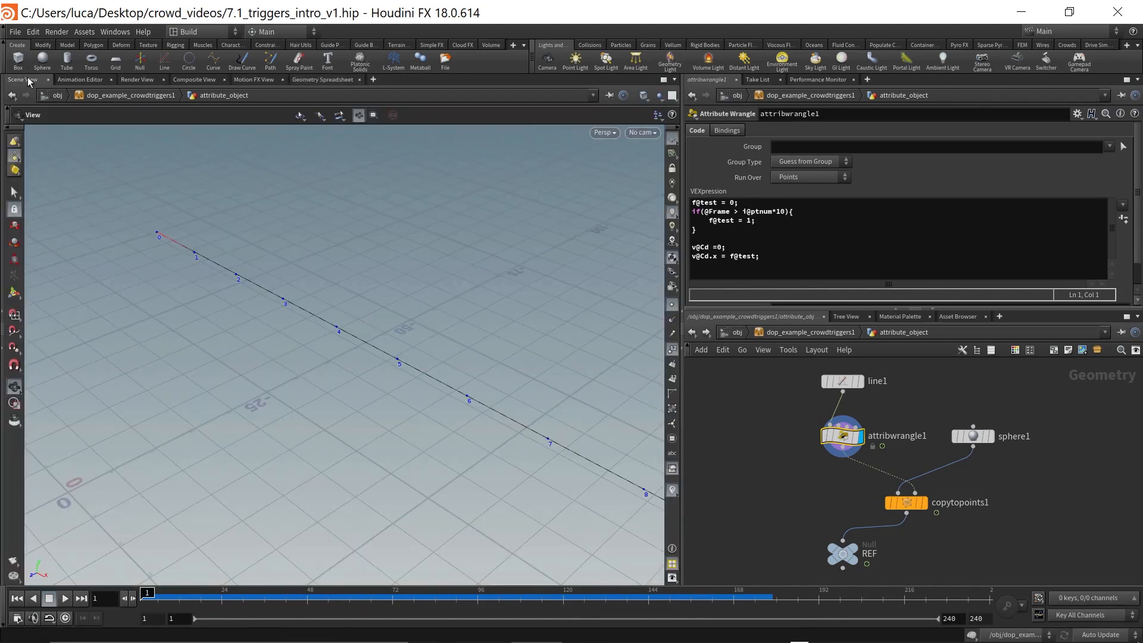
- Display the REF null in attribute_object, then go up a level and enter the object_attribute DOP network
click(858, 551)
click(842, 553)
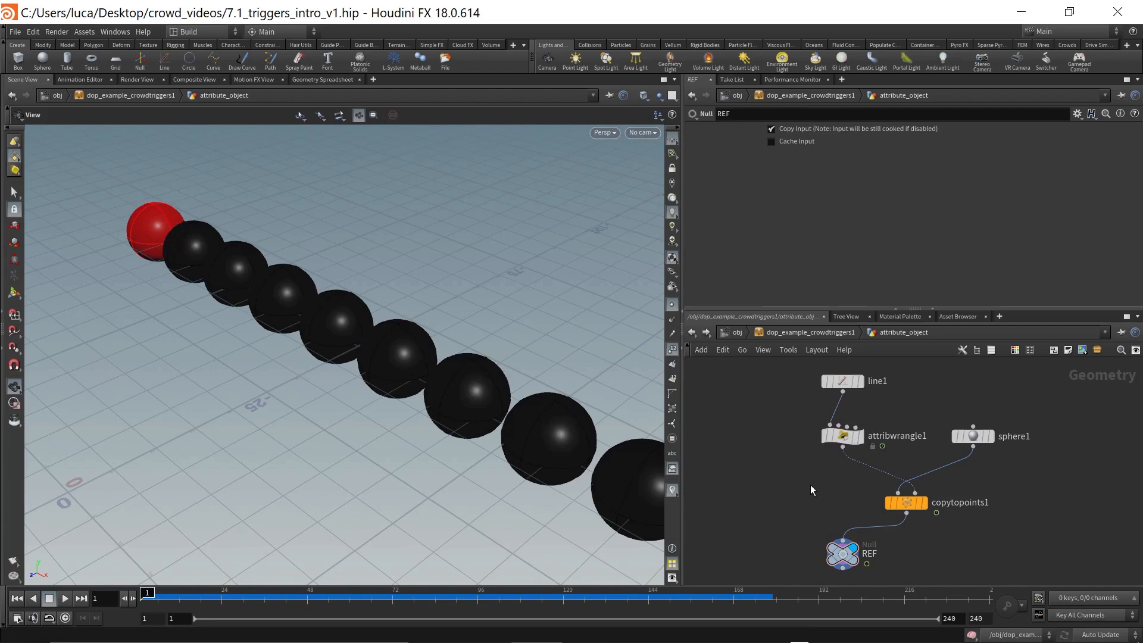
key(u)
click(790, 458)
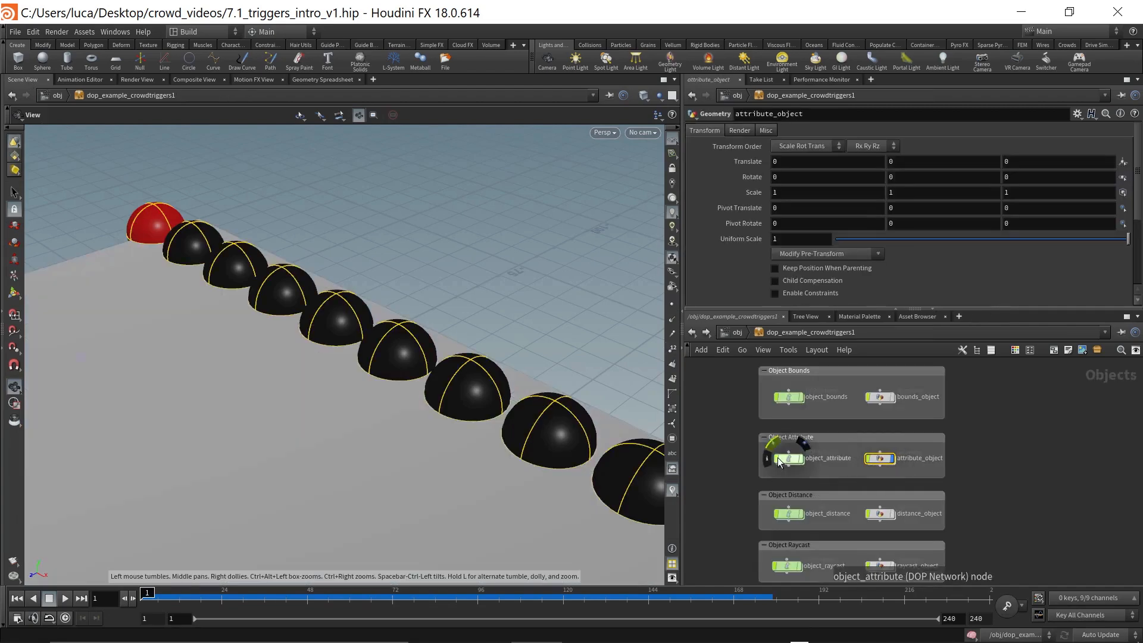
double_click(791, 460)
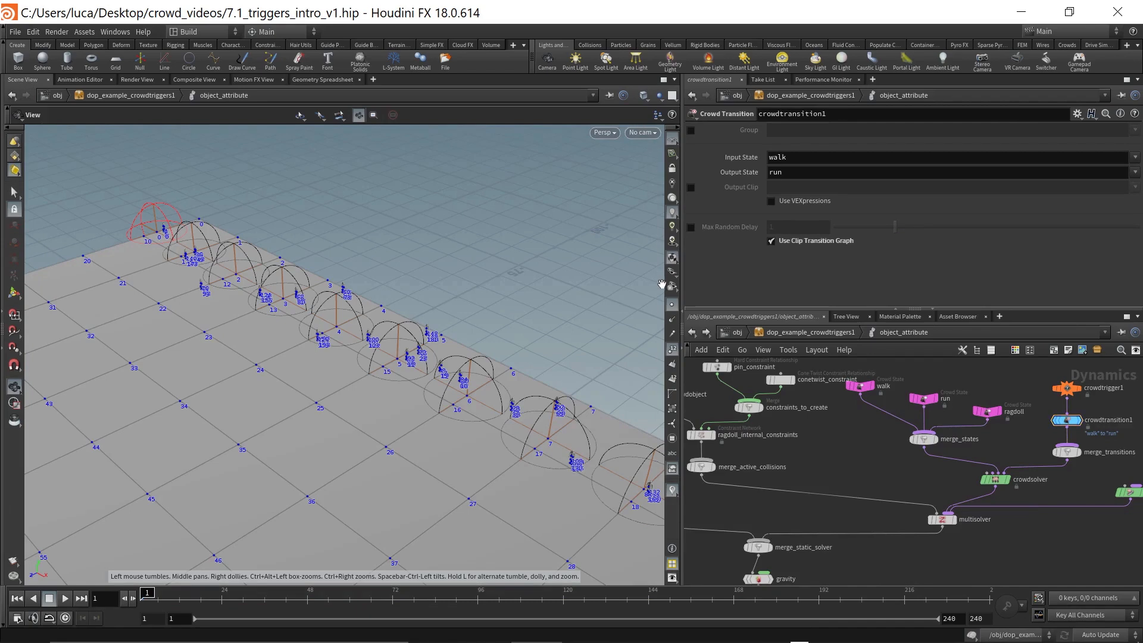
- Turn off the viewport point numbers and select crowdtrigger1 to review its Object Attribute settings
click(672, 351)
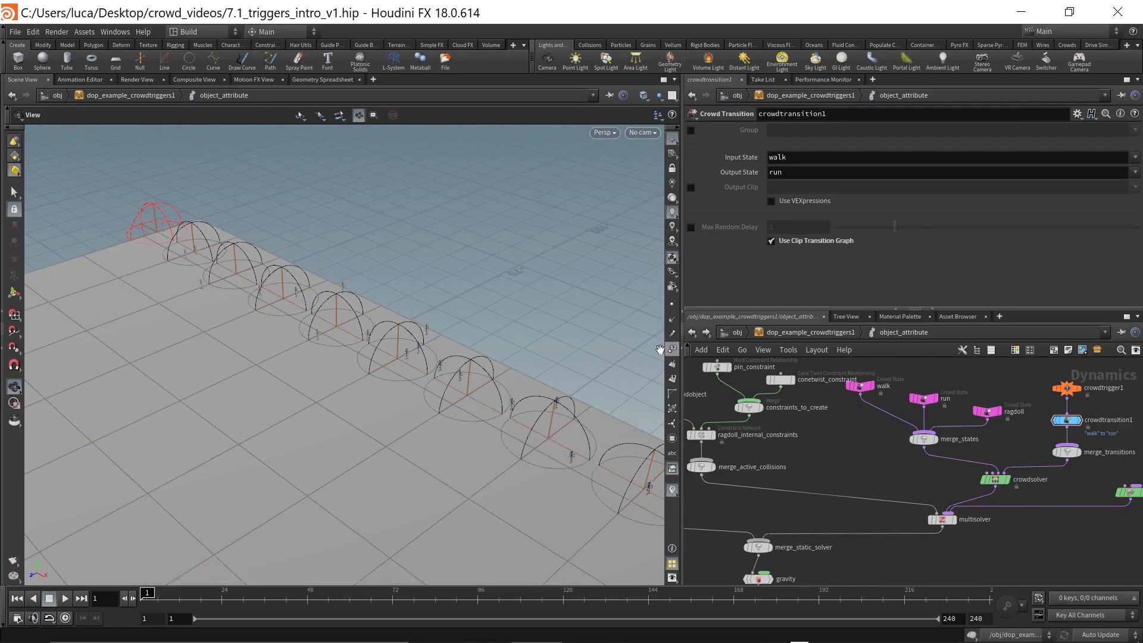
scroll(328, 388, up, 2)
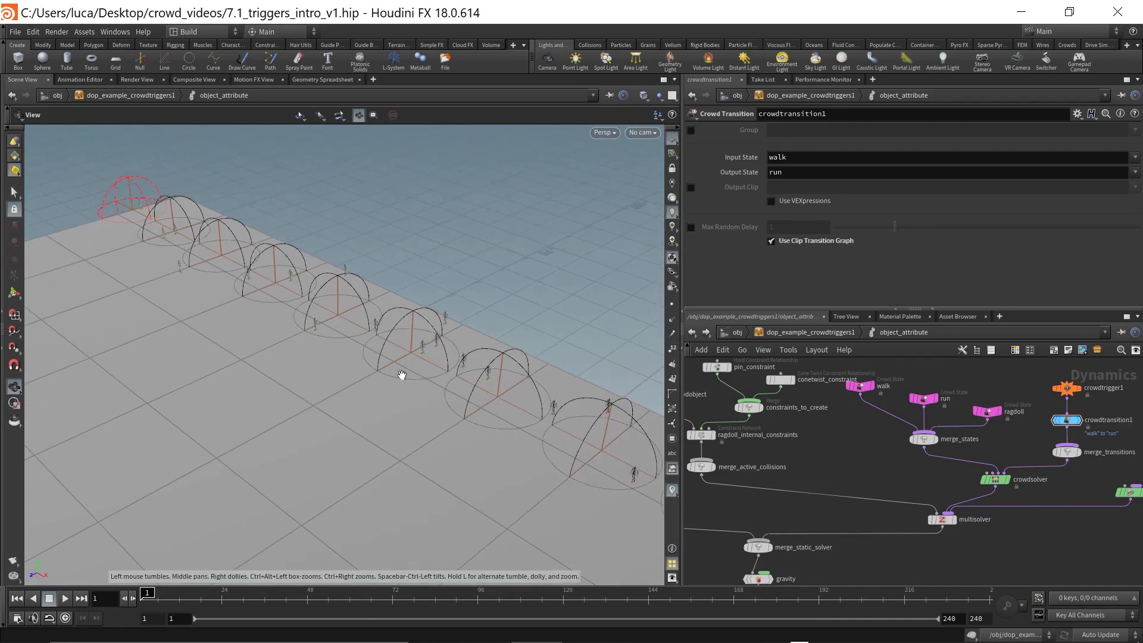
middle_drag(1119, 398, 1049, 420)
click(996, 415)
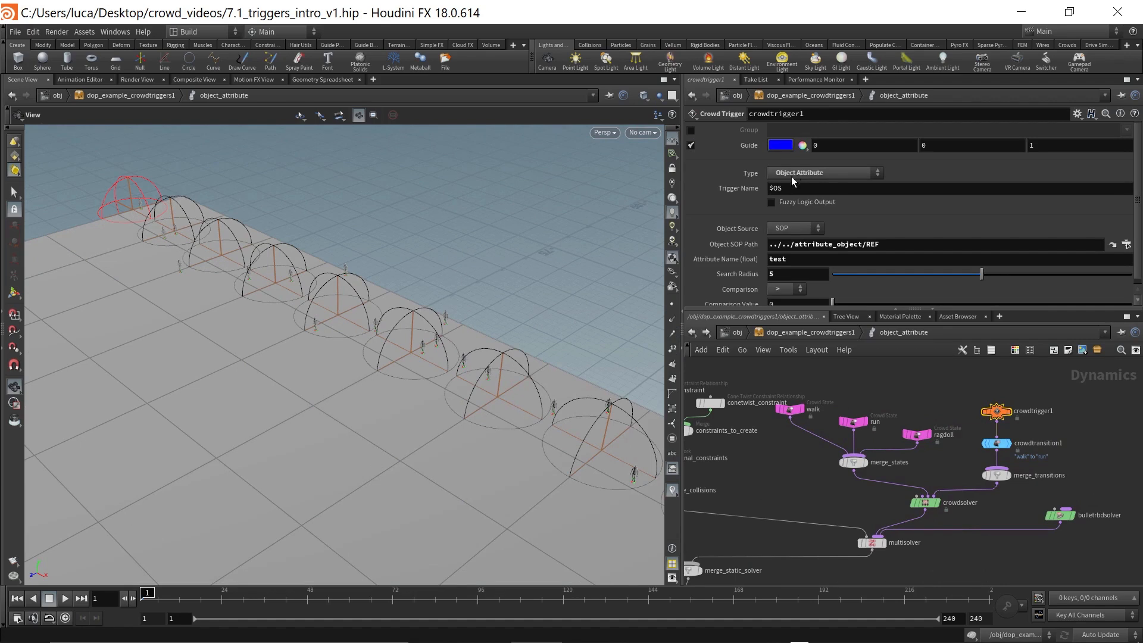
scroll(745, 206, down, 1)
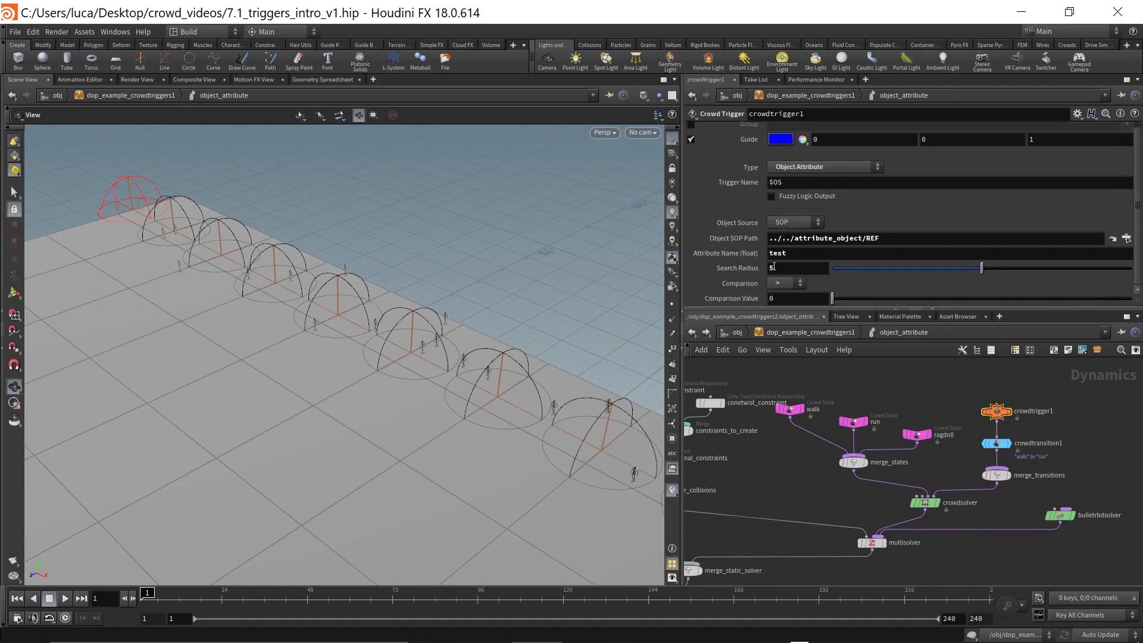
- Review crowdtrigger1's Object Source choices keeping SOP, then look at the node referenced by its Object SOP Path and return
click(786, 221)
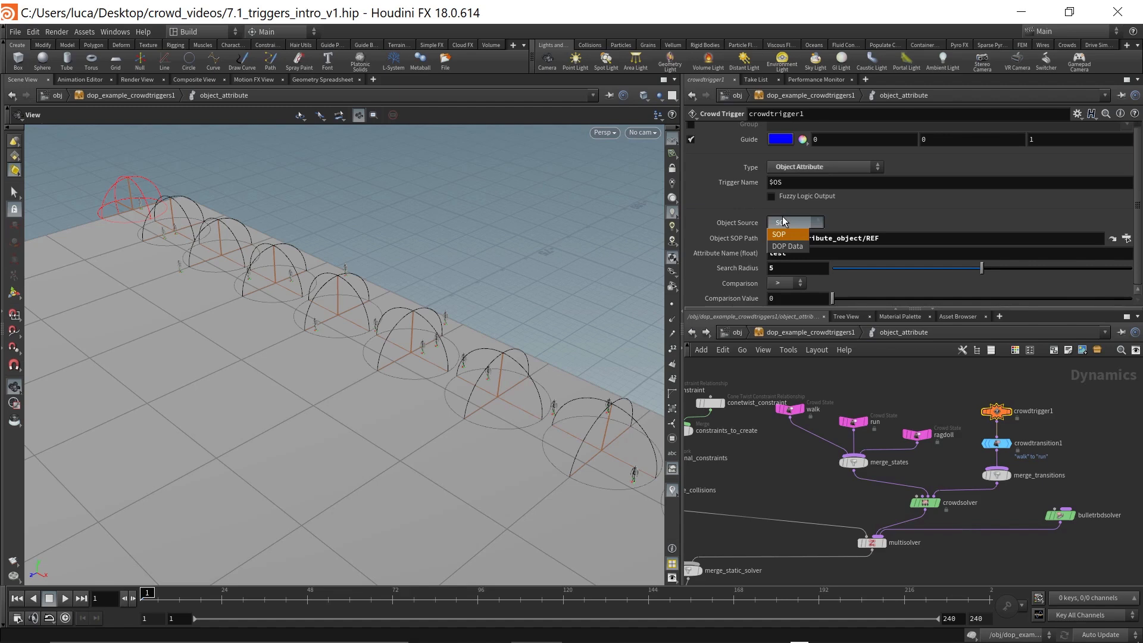
click(784, 221)
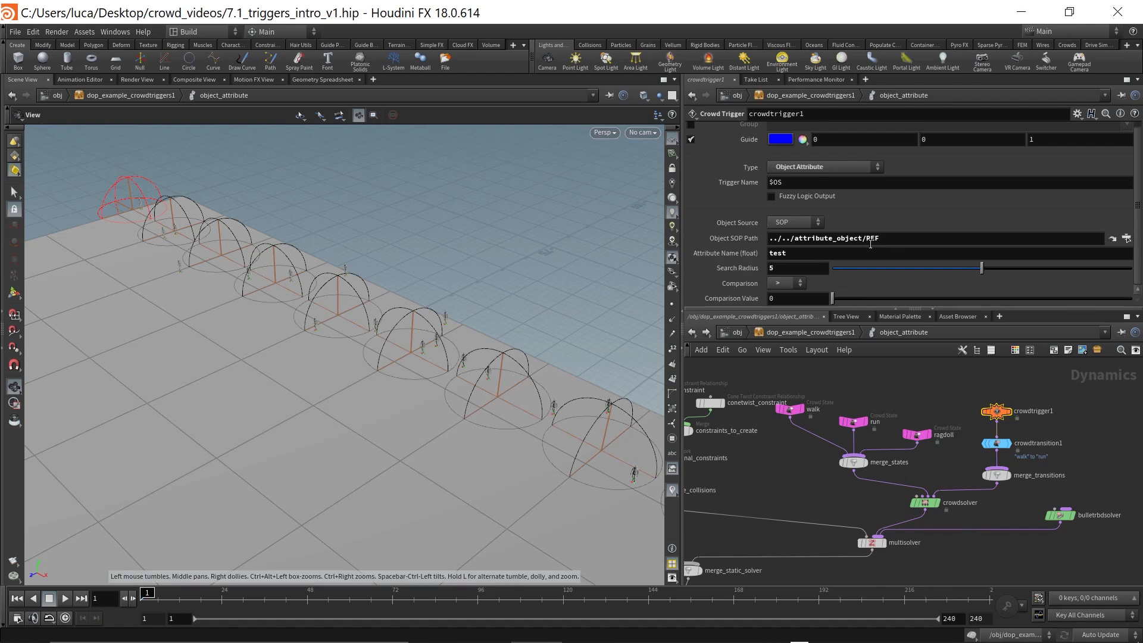
click(1114, 239)
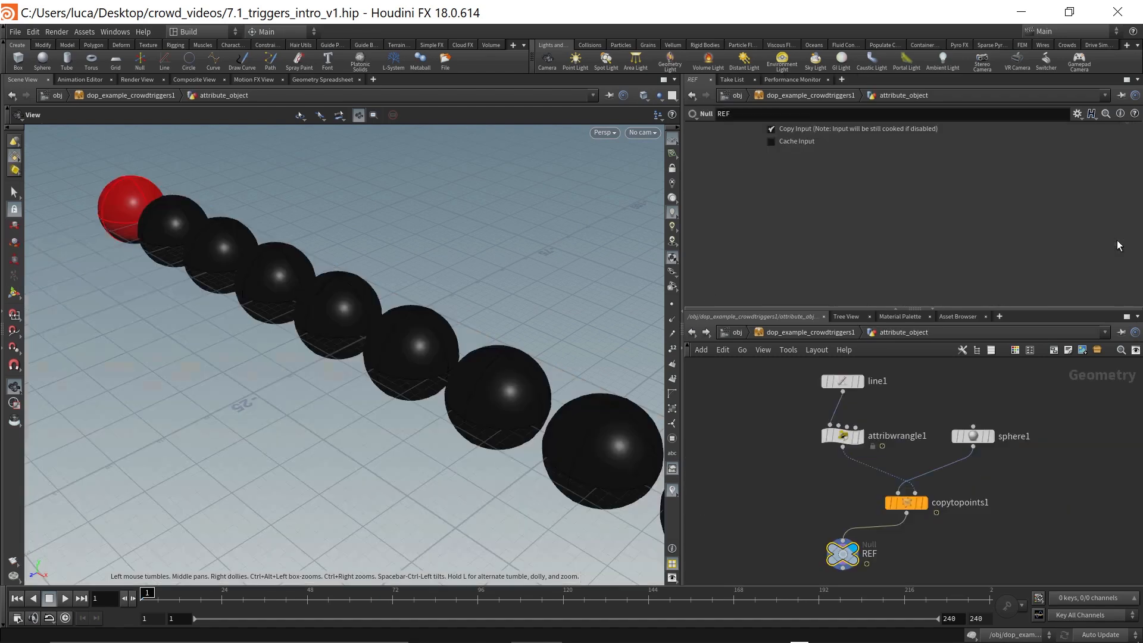
click(690, 333)
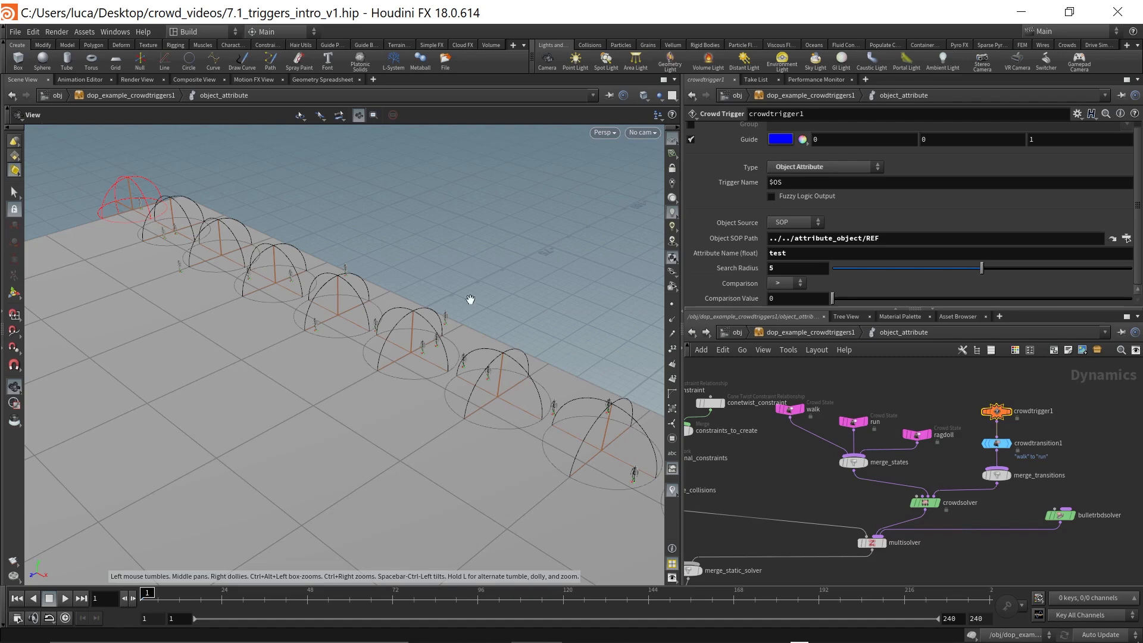
- Jump to the referenced attribute_object network, inspect the expression behind sphere1's Radius, and return to crowdtrigger1
click(1111, 239)
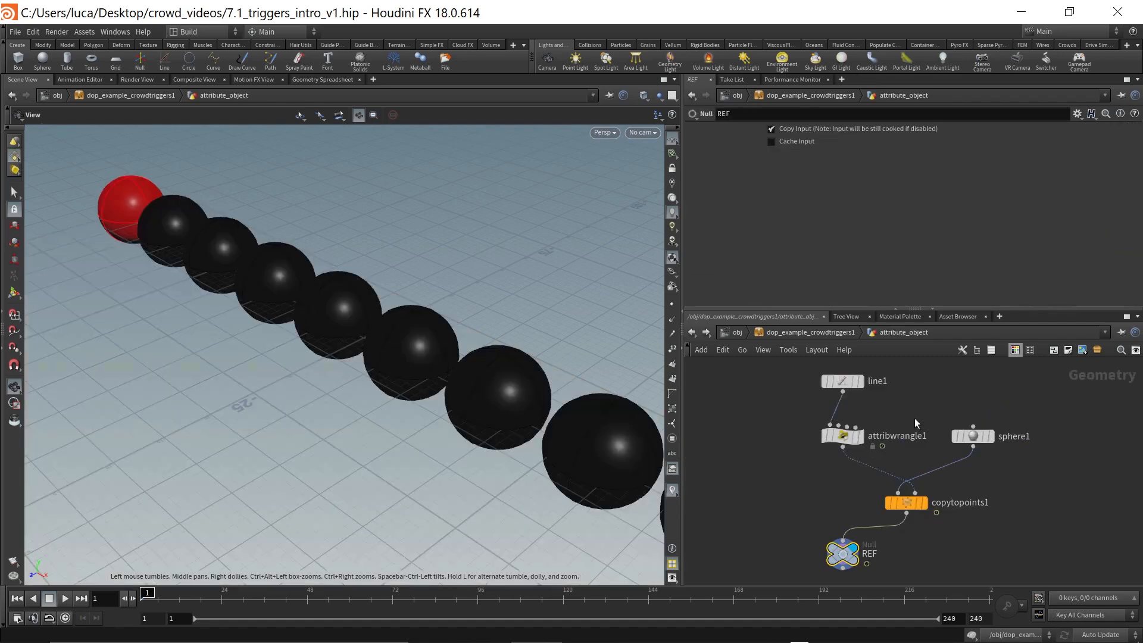
click(972, 436)
click(750, 158)
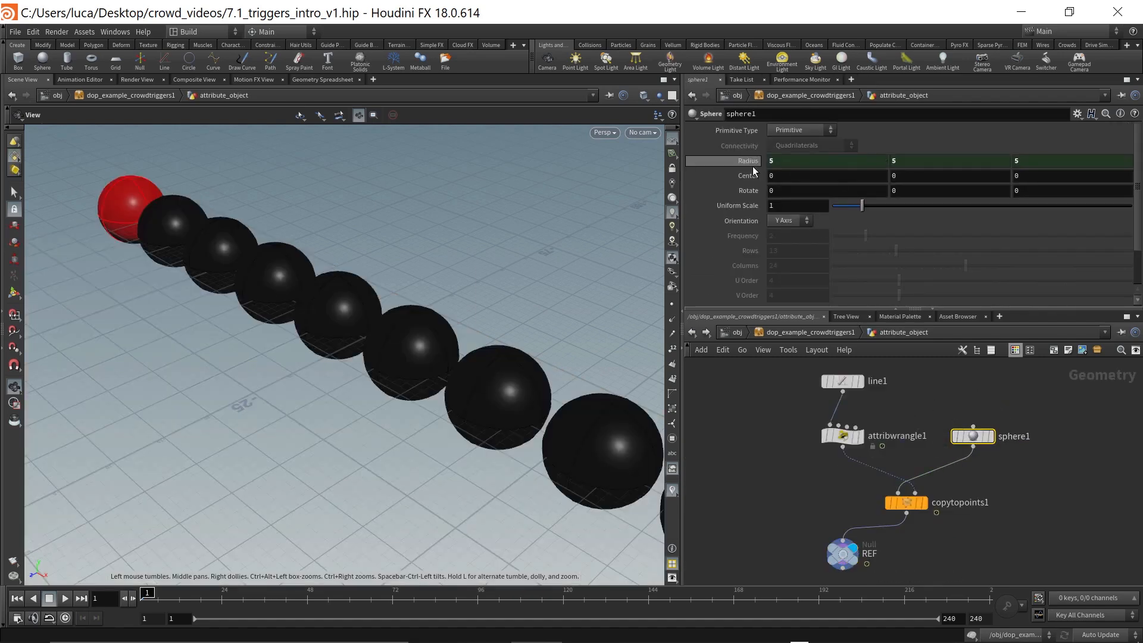
click(727, 163)
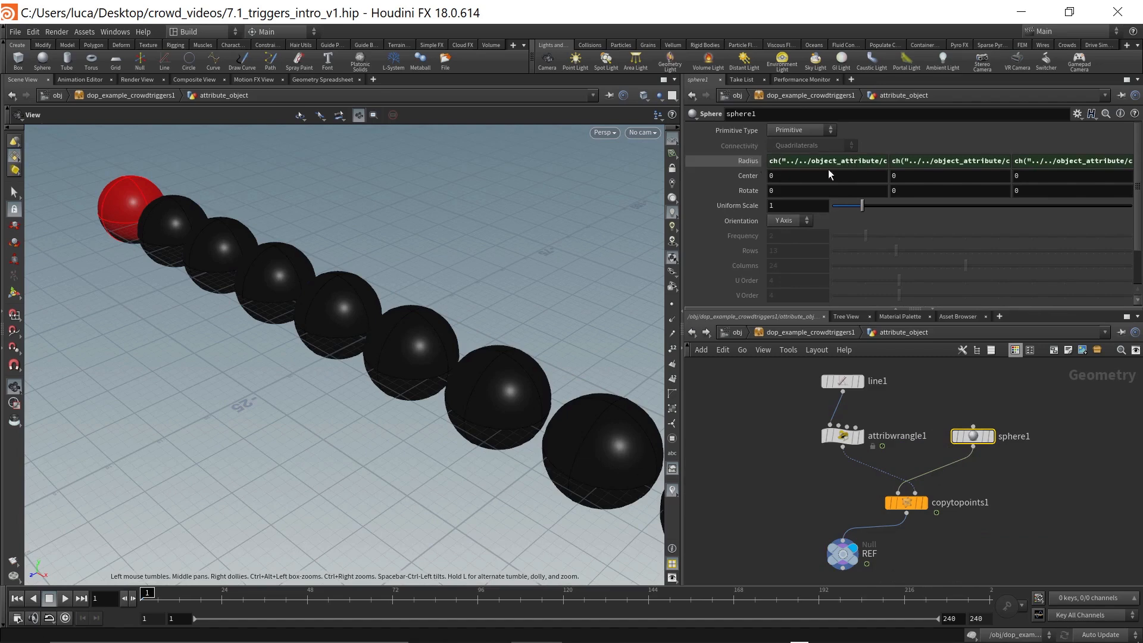
click(692, 333)
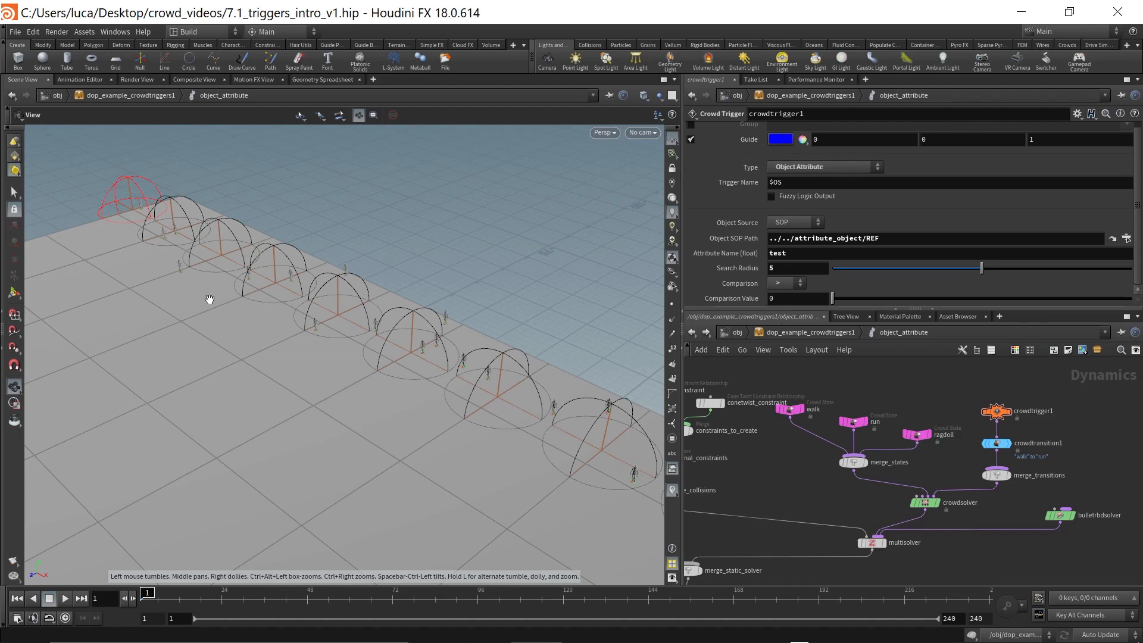
- Set the viewport background color scheme to Dark in the display options
drag(209, 298, 202, 381)
drag(373, 408, 222, 349)
right_drag(222, 350, 243, 344)
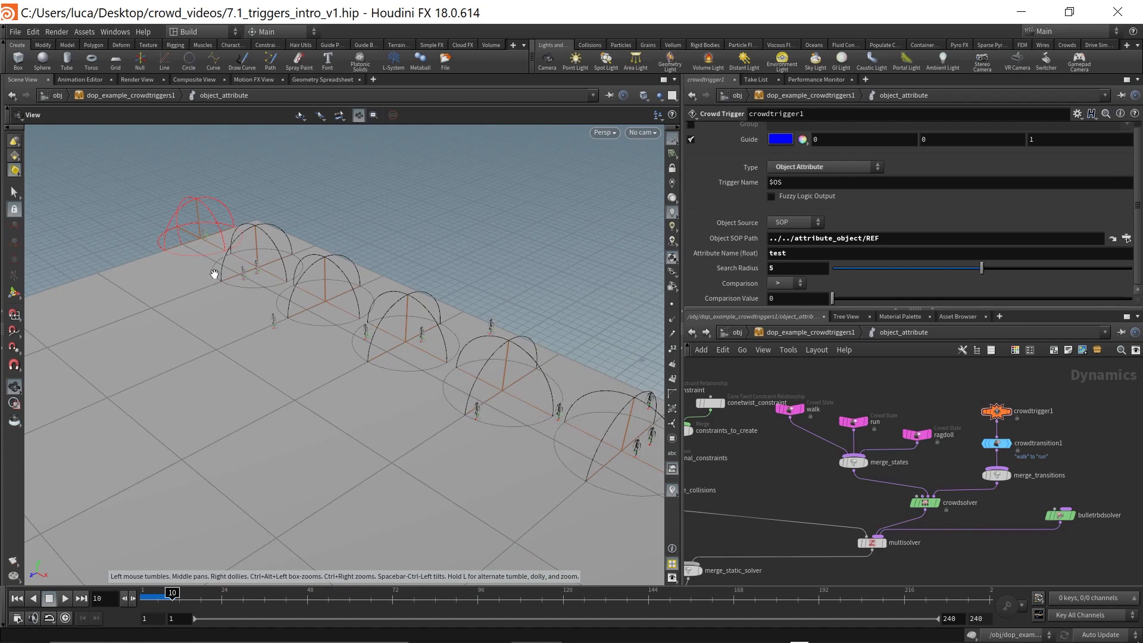
key(d)
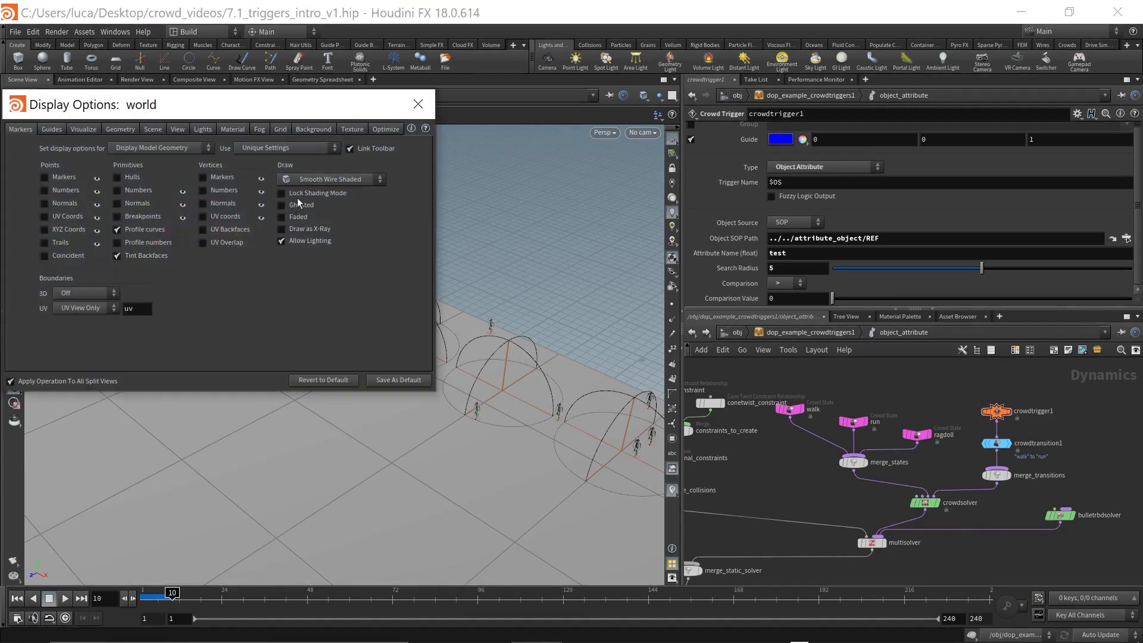
click(310, 128)
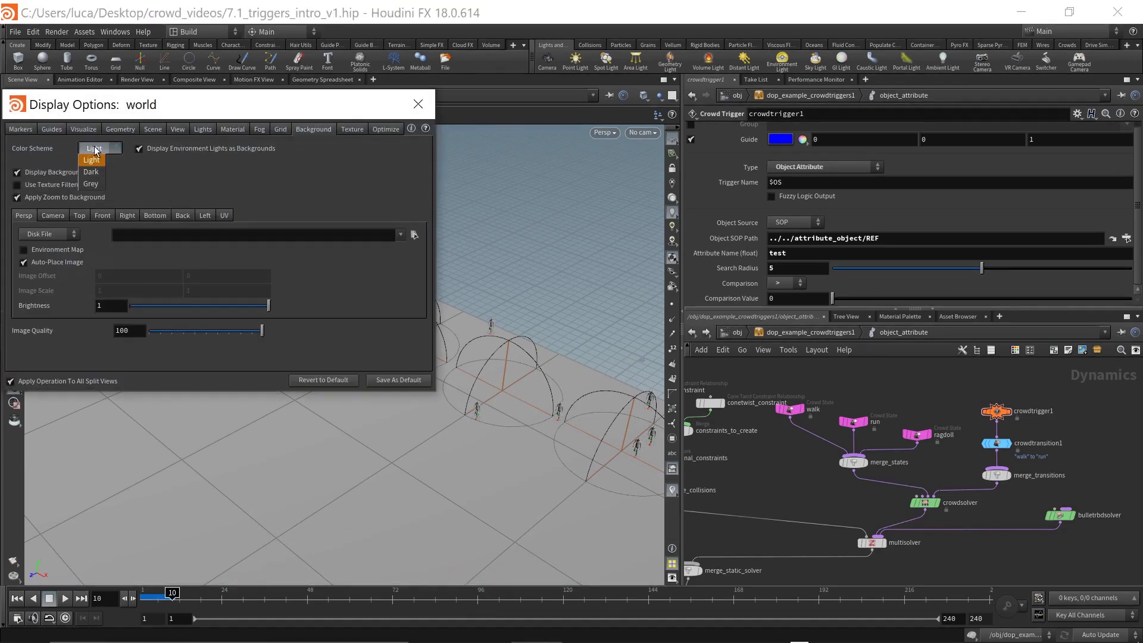
click(101, 171)
click(417, 104)
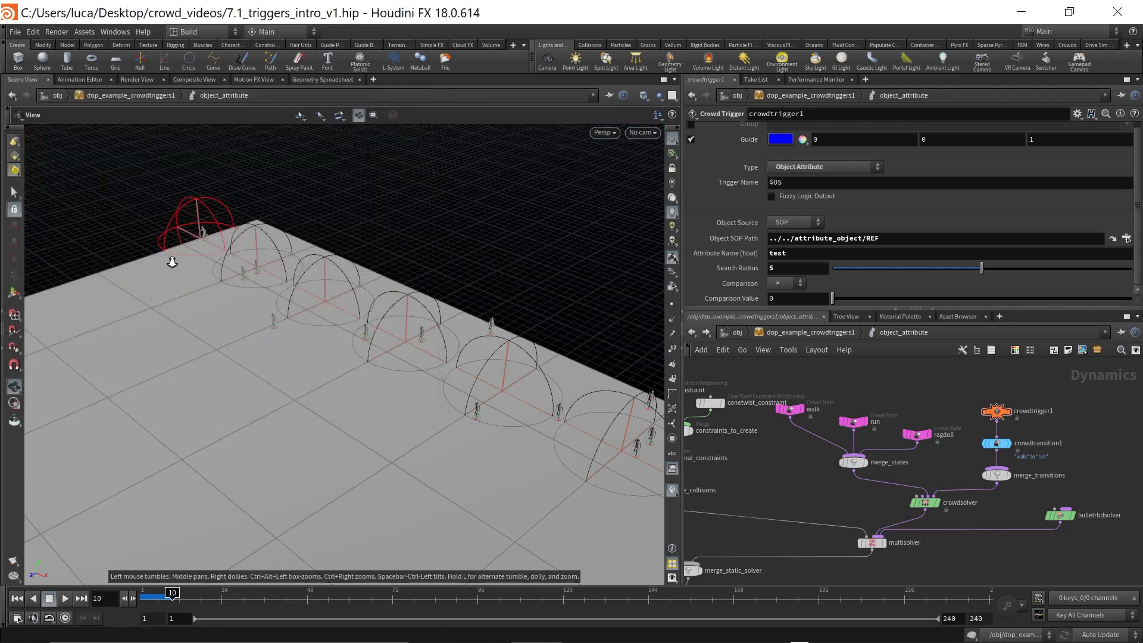
- Step the object_attribute simulation back toward the start and forward to frame 14, examining how agents inside the attribute spheres react to the trigger
scroll(168, 270, up, 5)
middle_drag(231, 291, 237, 296)
key(Left)
key(Left)
key(Left)
key(Left)
key(Left)
key(Left)
key(Left)
key(Left)
key(Left)
key(Right)
key(Right)
key(Right)
key(Right)
key(Right)
key(Right)
key(Right)
key(Right)
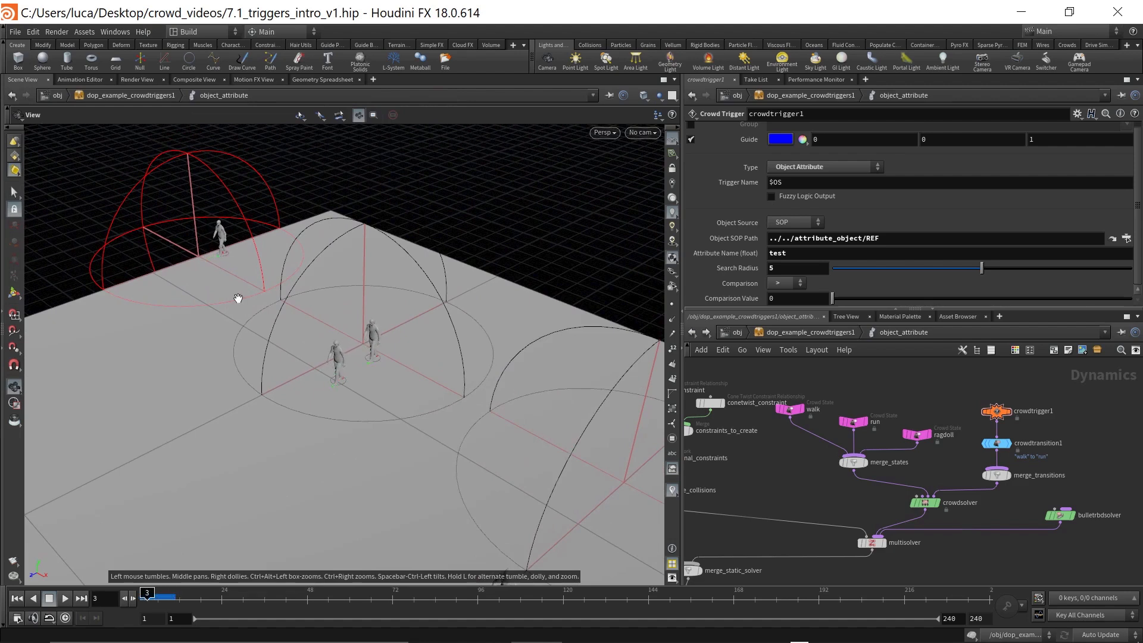
key(Right)
key(Right)
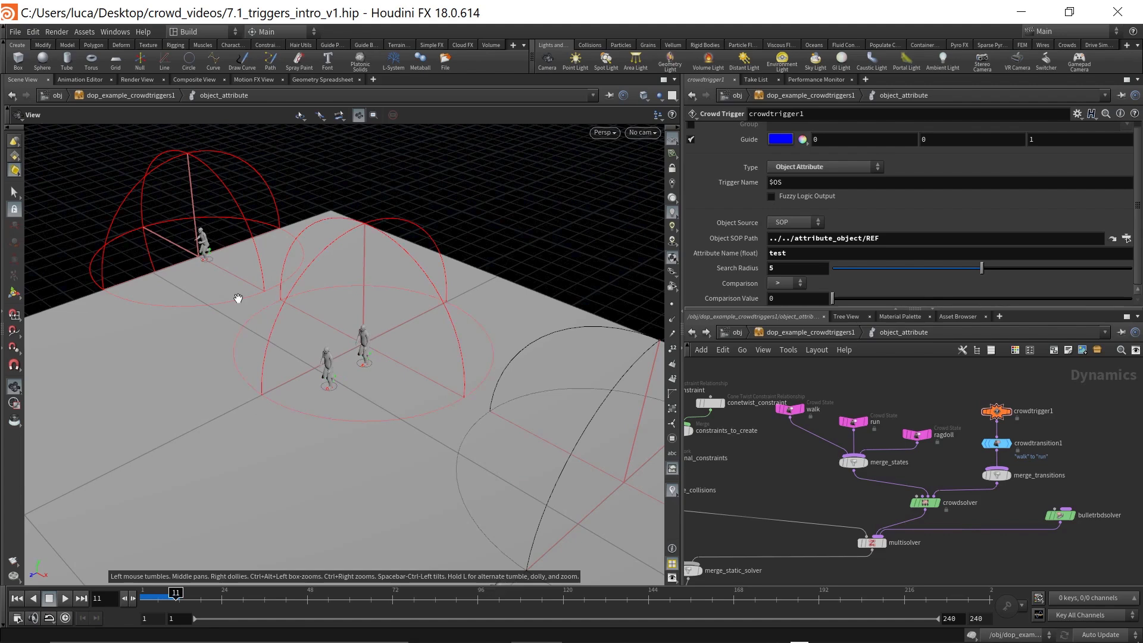
key(Right)
key(Right)
key(Right)
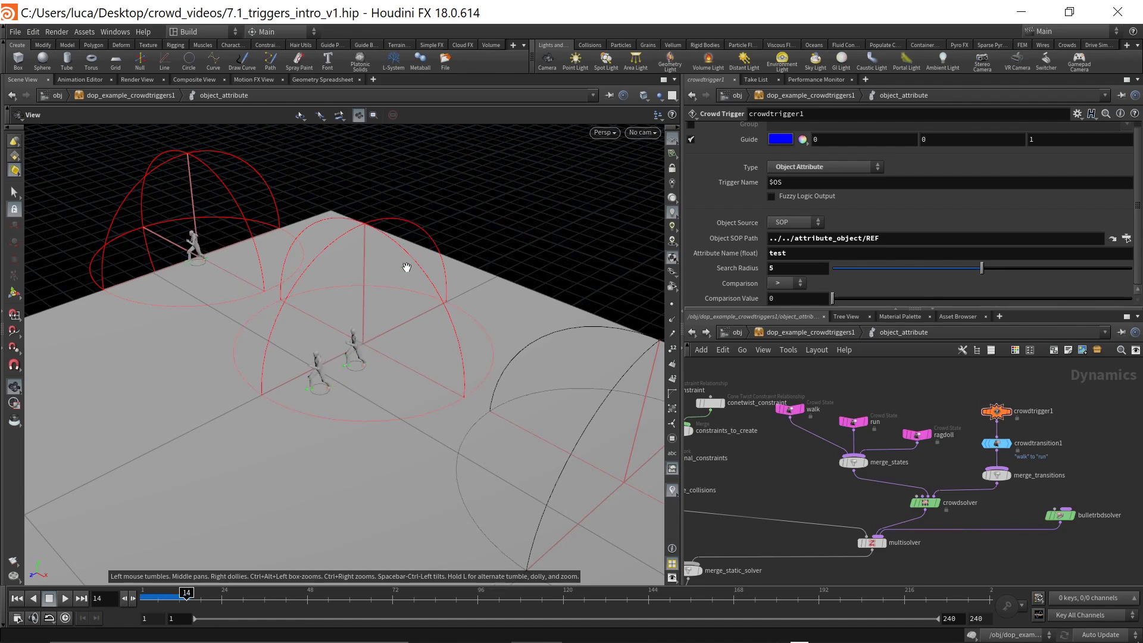
- Play the object_attribute simulation up to frame 125, replaying it from the start, and examine the agents around the remaining spheres
right_drag(385, 355, 340, 375)
middle_drag(415, 403, 212, 356)
right_drag(212, 356, 272, 410)
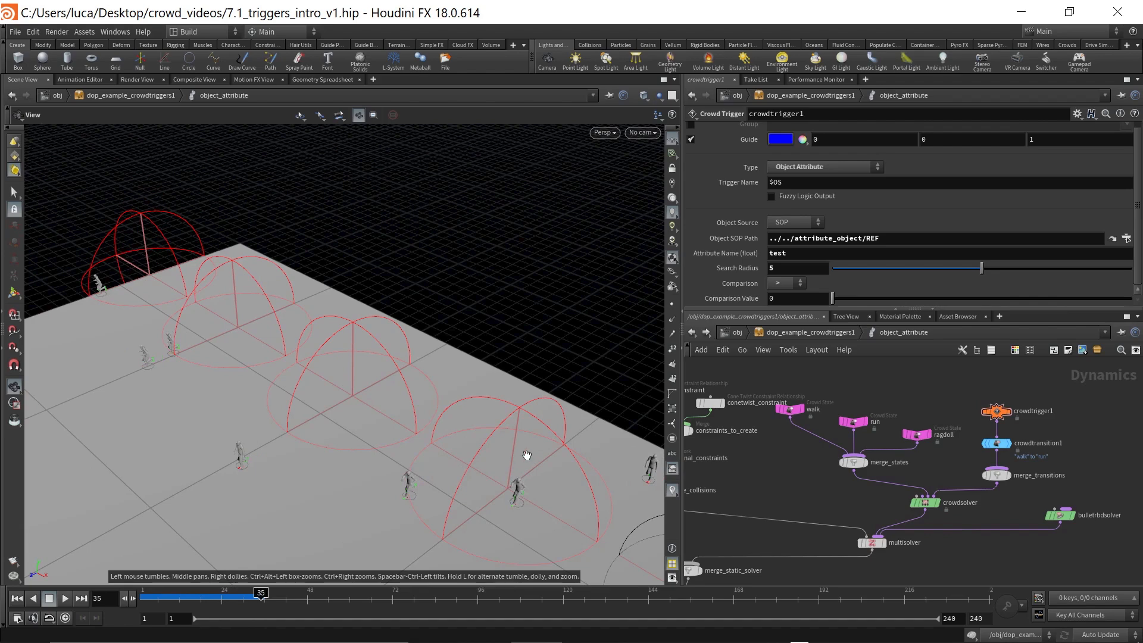
right_drag(514, 458, 413, 476)
middle_drag(413, 476, 95, 280)
right_drag(257, 313, 233, 320)
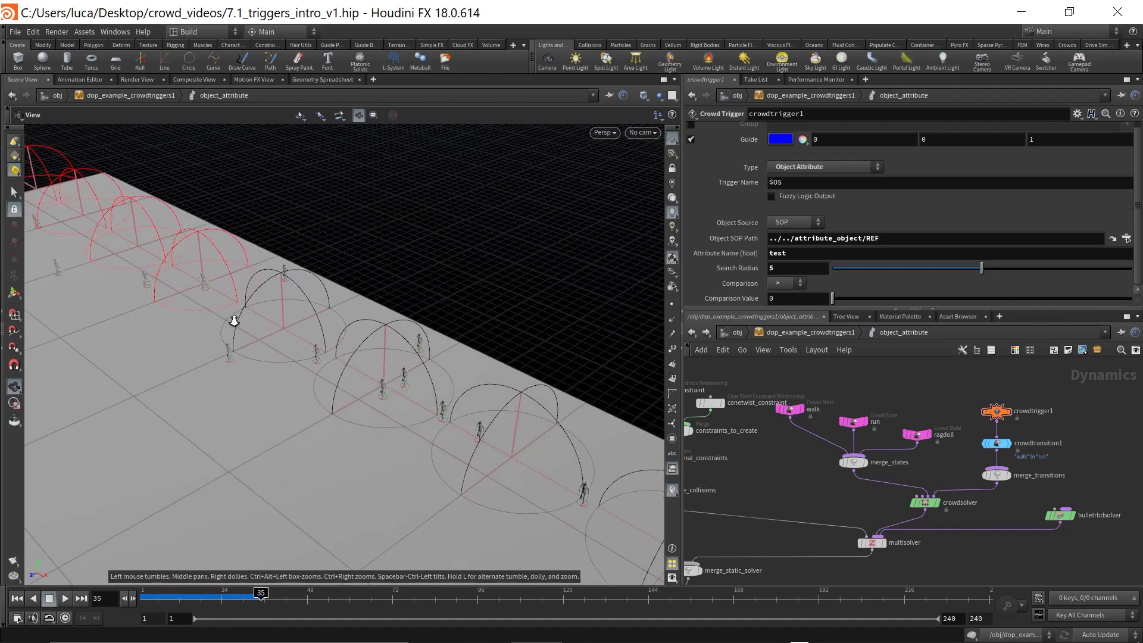
key(Up)
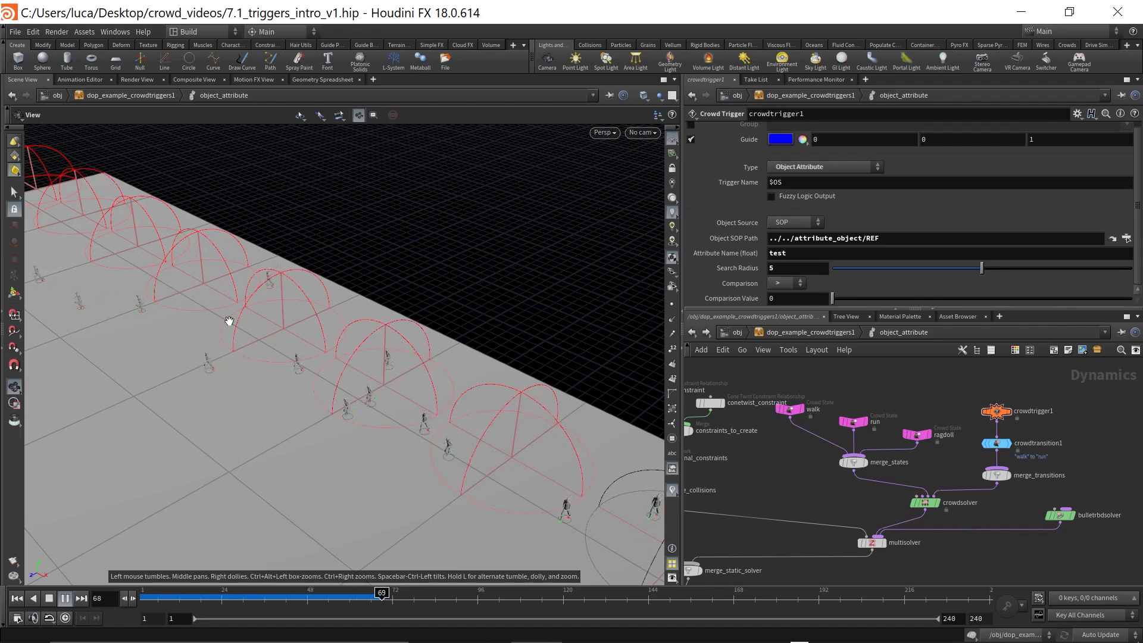
key(Up)
key(Down)
key(Down)
key(Up)
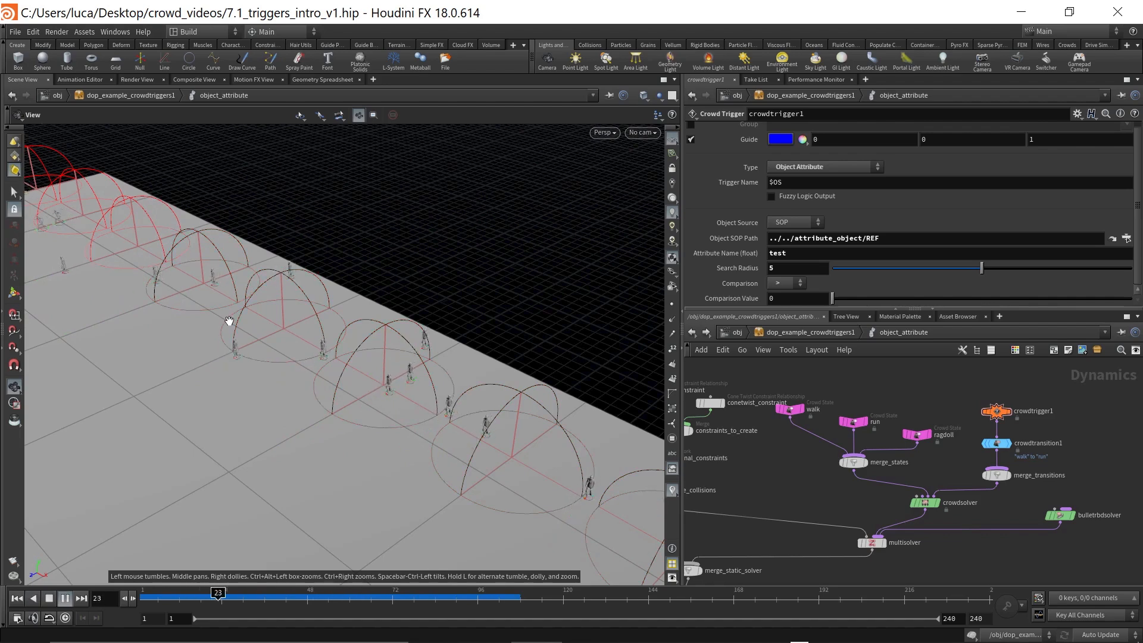
key(Up)
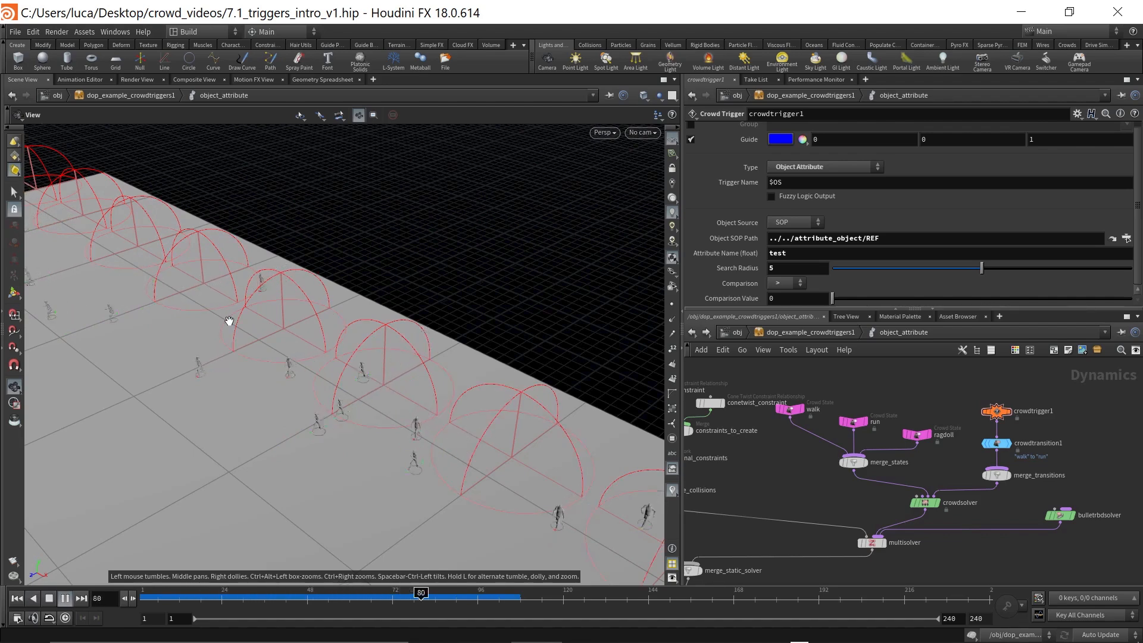
key(Up)
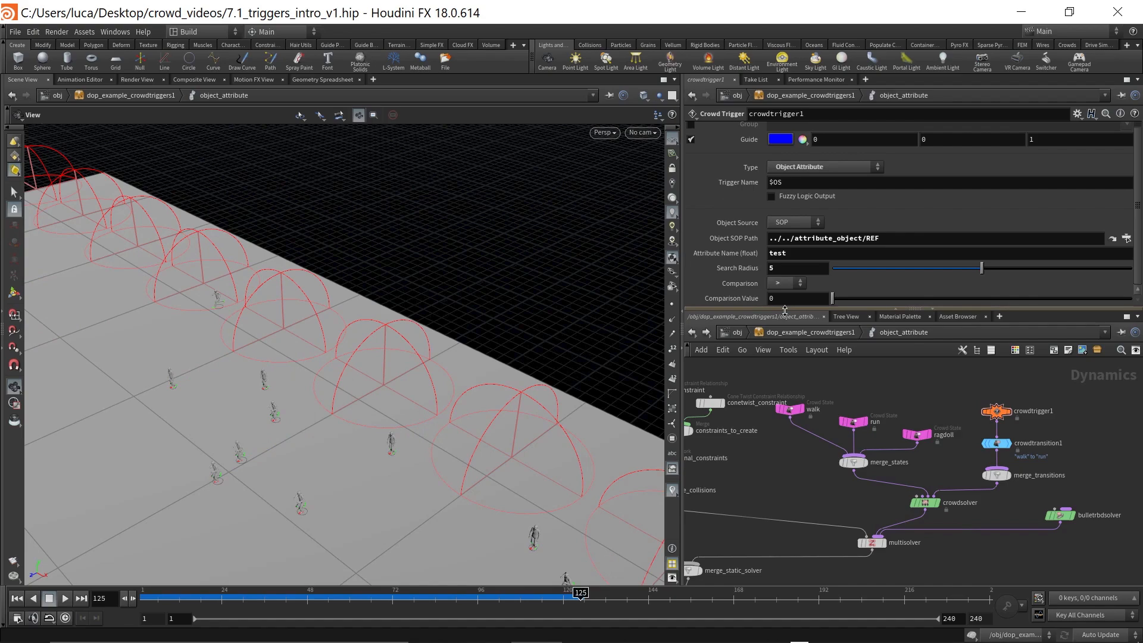
- Go up to dop_example_crowdtriggers1, turn on the display of distance_object and select it to view its sphere
scroll(740, 233, up, 1)
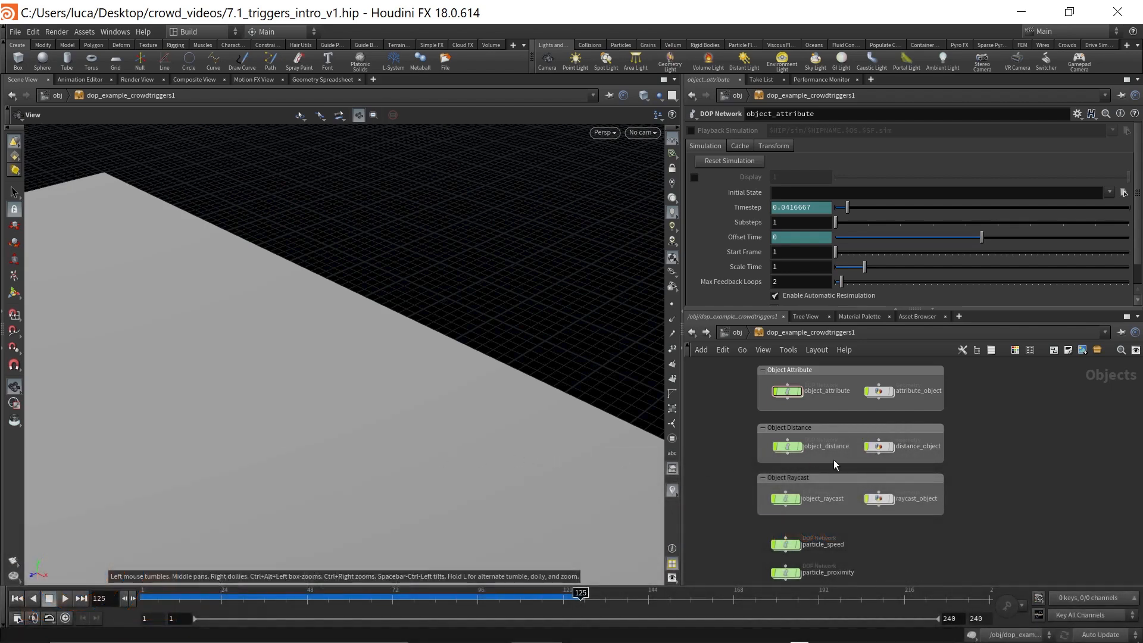
click(890, 448)
click(876, 447)
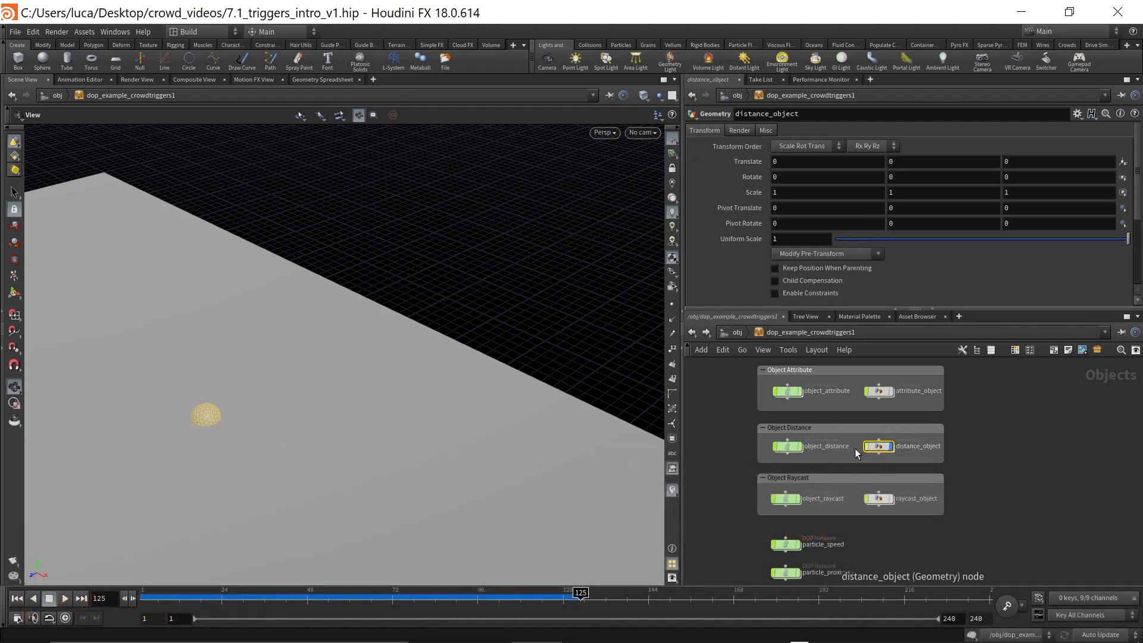
drag(167, 448, 268, 434)
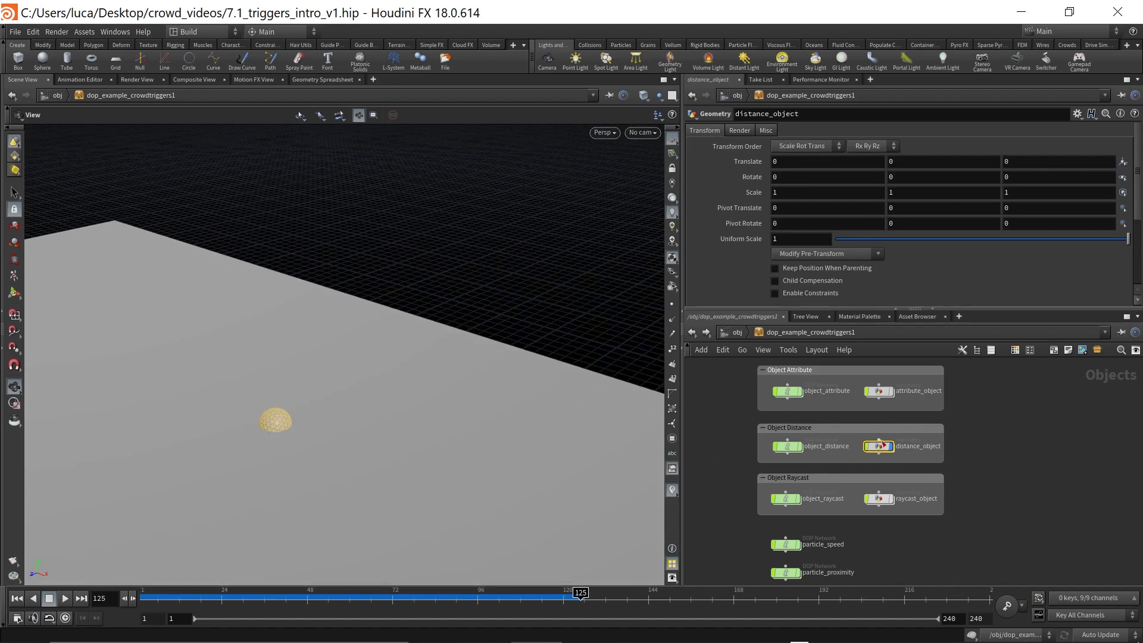
- Open the object_distance network and select crowdtrigger1 to review its Object Distance (position) settings and Object Source choices
double_click(785, 447)
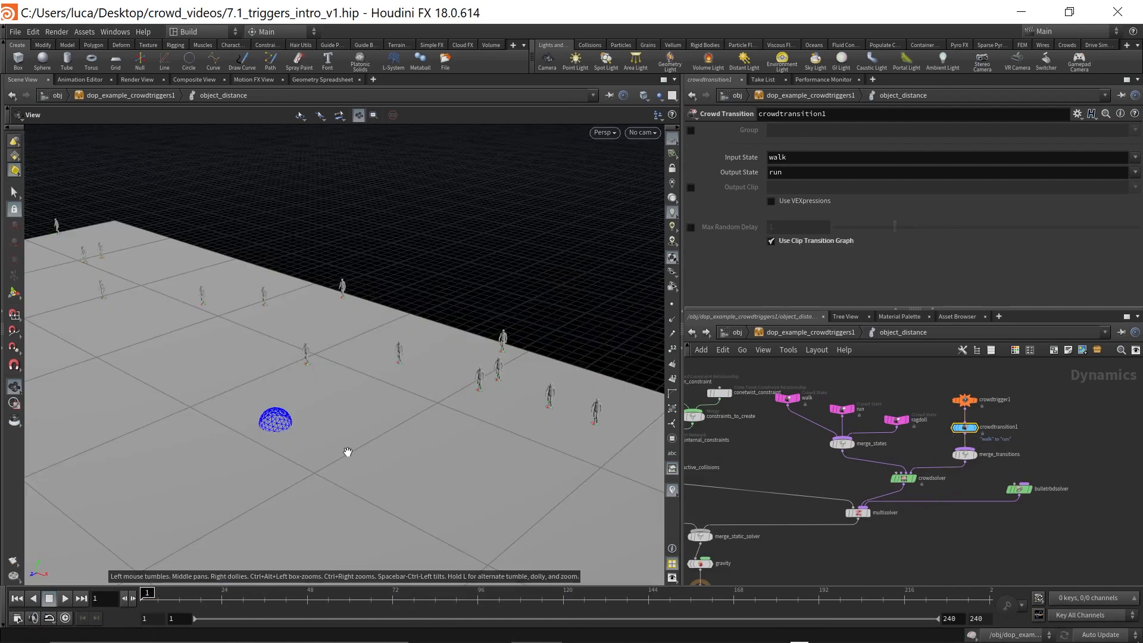
scroll(348, 451, up, 1)
scroll(905, 457, up, 2)
middle_drag(912, 452, 912, 481)
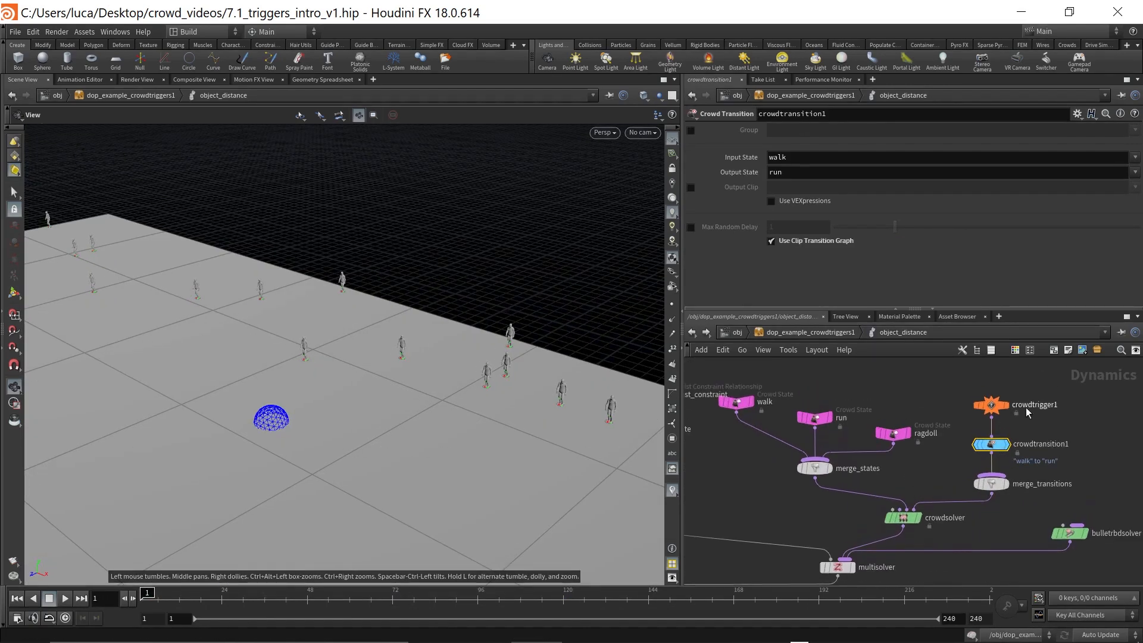
click(991, 405)
mouse_move(308, 420)
mouse_down()
mouse_move(352, 416)
mouse_move(328, 412)
mouse_up()
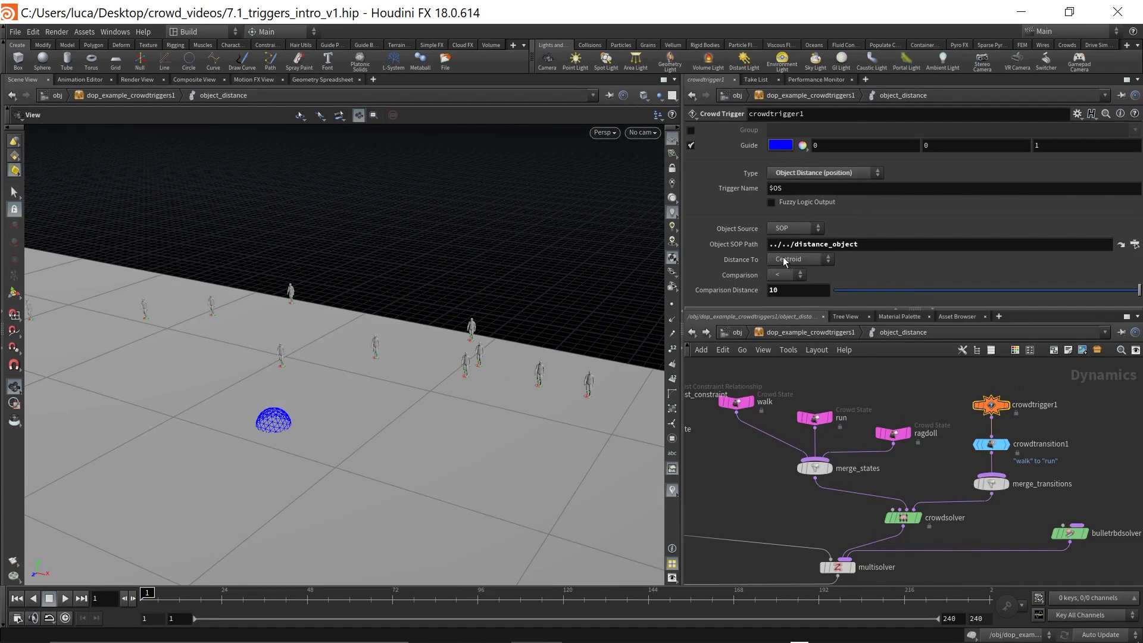
click(791, 225)
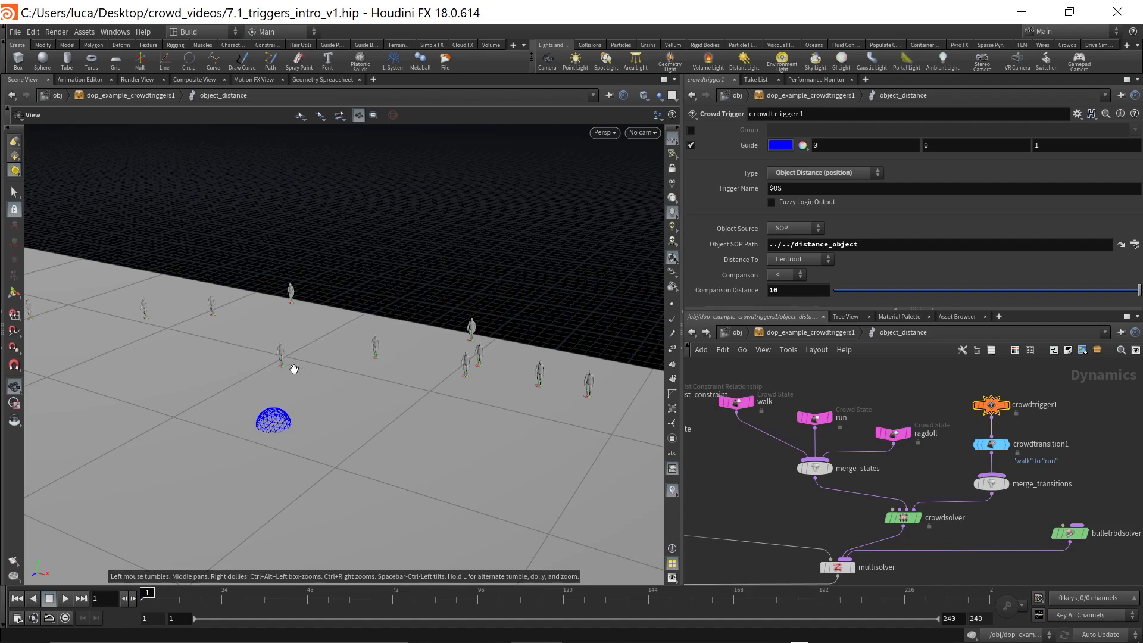
right_drag(294, 369, 363, 338)
drag(362, 339, 364, 346)
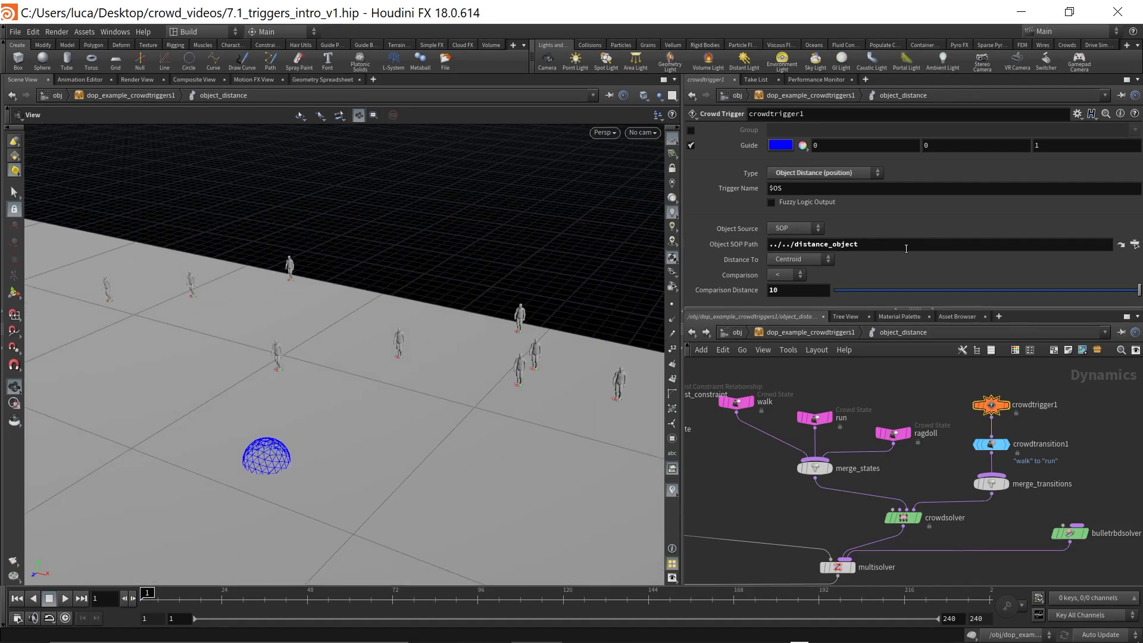
- Jump to the distance_object referenced by crowdtrigger1's Object SOP Path, inspect its sphere1 node, and return to crowdtrigger1
click(1121, 245)
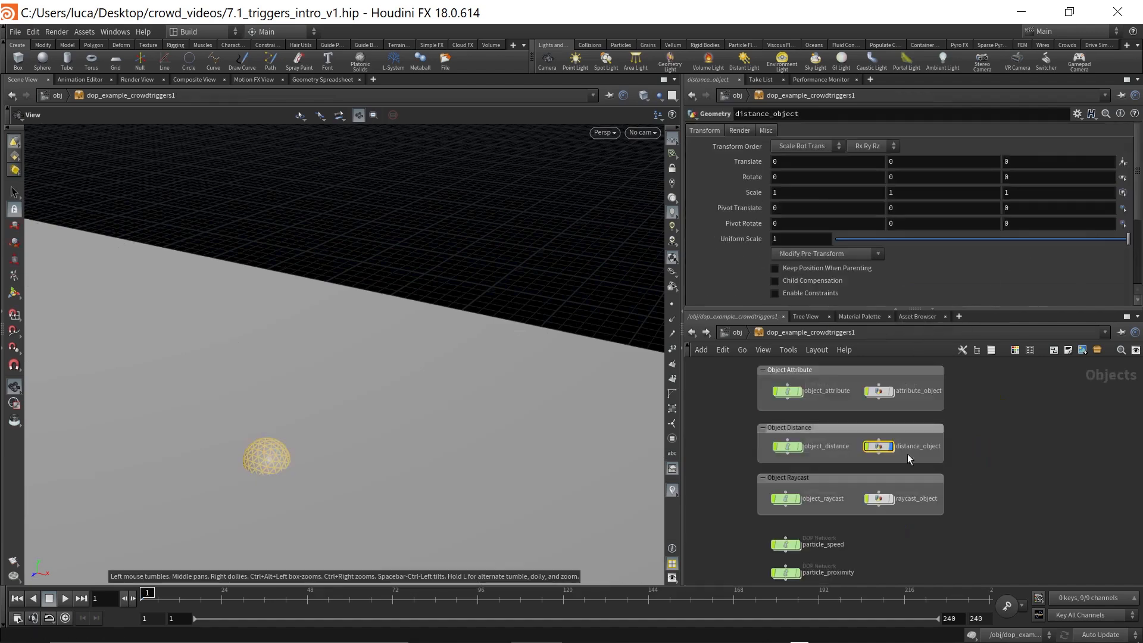
double_click(880, 446)
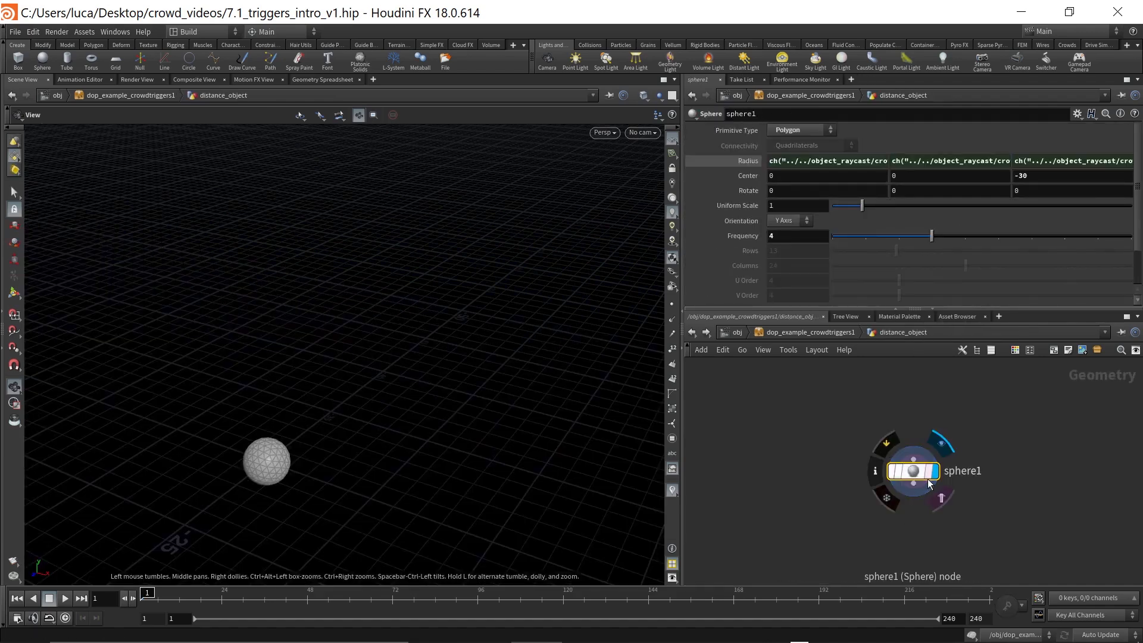
click(691, 332)
click(691, 332)
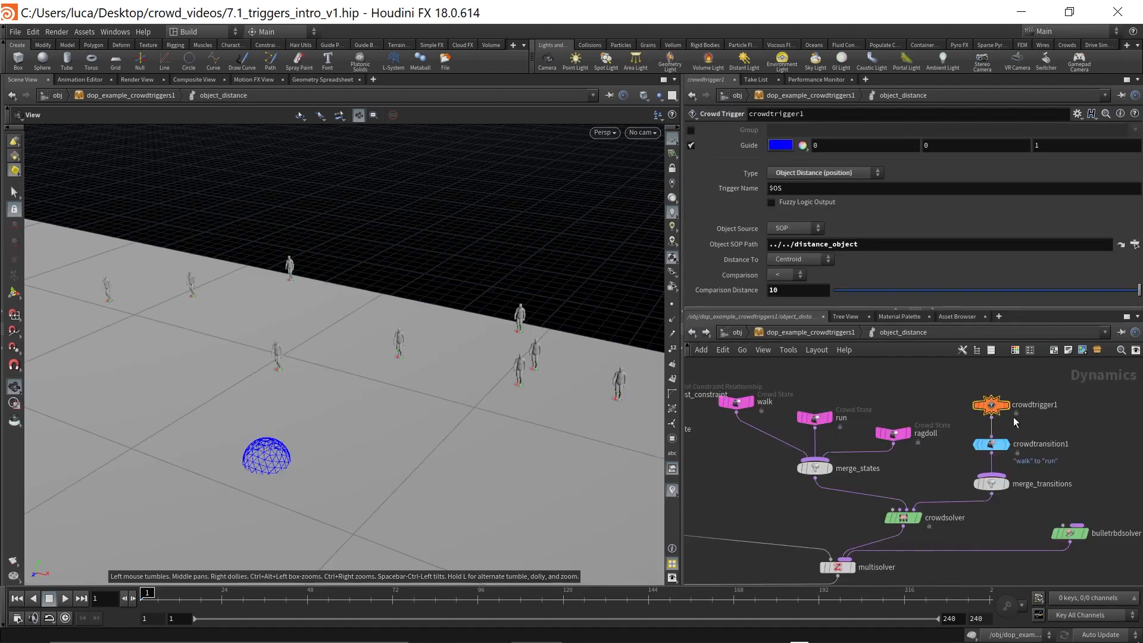
- Set crowdtrigger1's Distance To option to Closest Point and look at the sphere from above
click(793, 259)
click(797, 281)
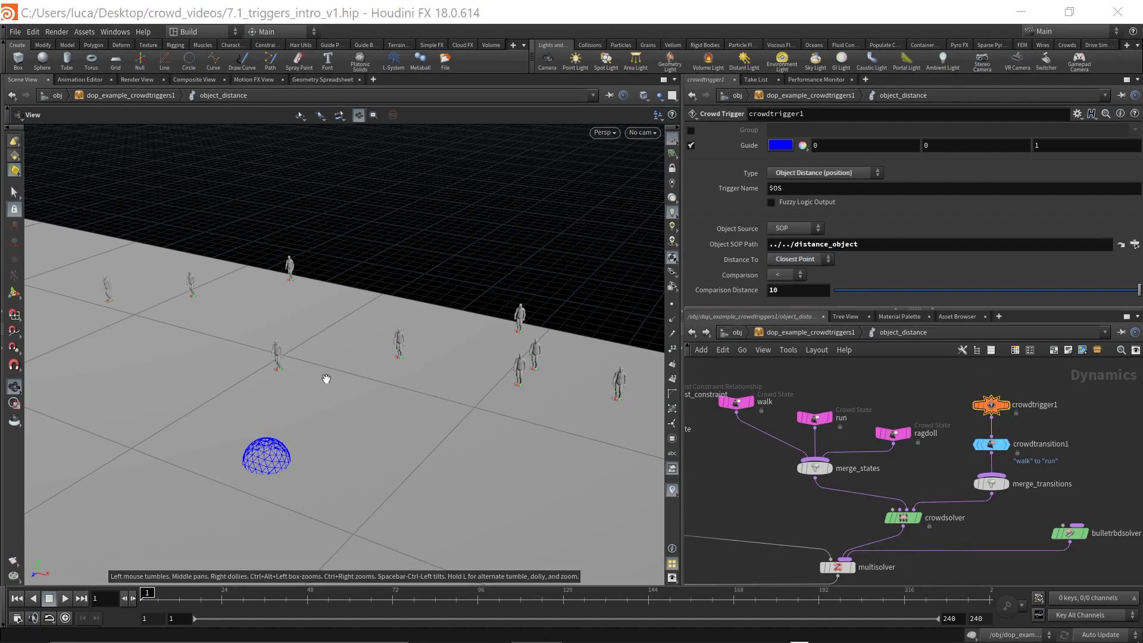
drag(271, 443, 254, 461)
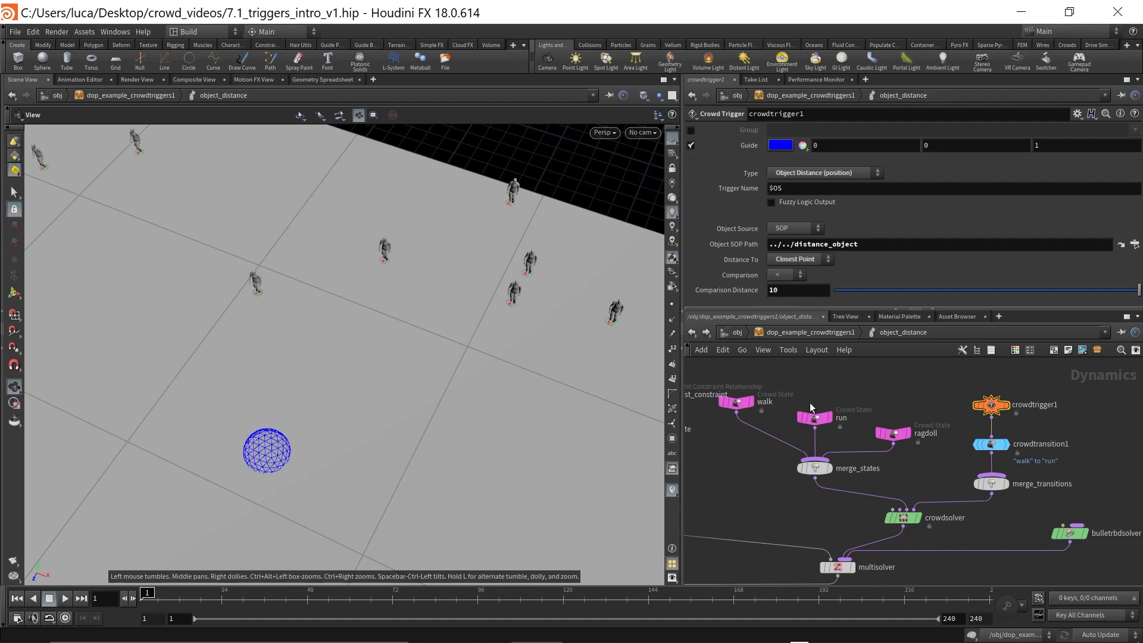
- Play the object_distance simulation, pausing to examine the agents near the sphere, and scrub the timeline back to frame 5
scroll(857, 393, down, 5)
drag(550, 350, 336, 366)
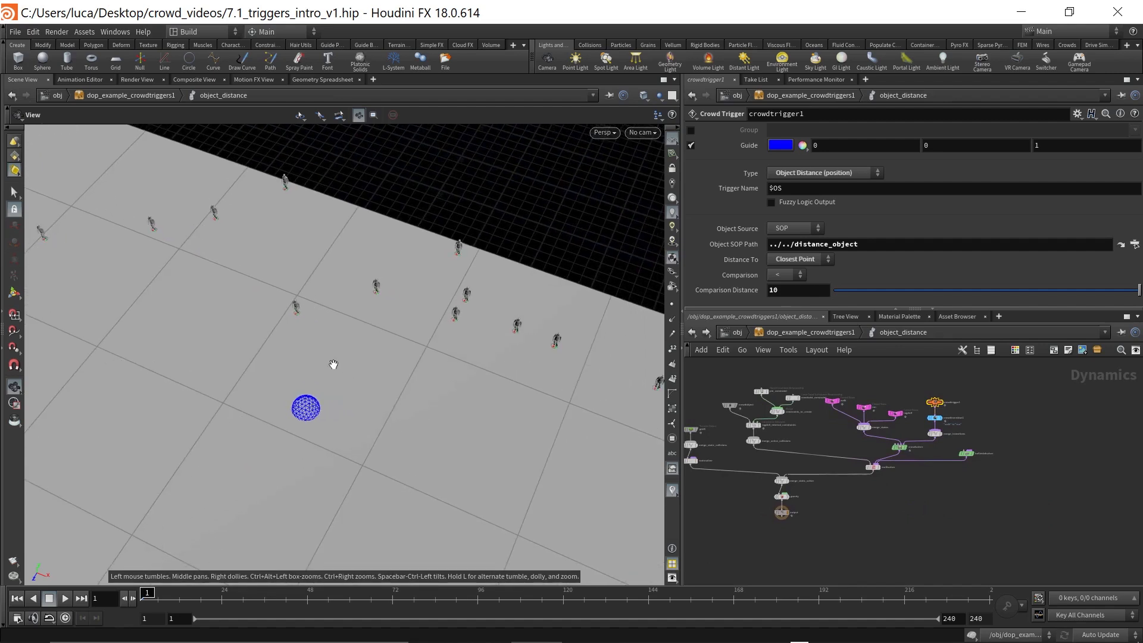
key(Up)
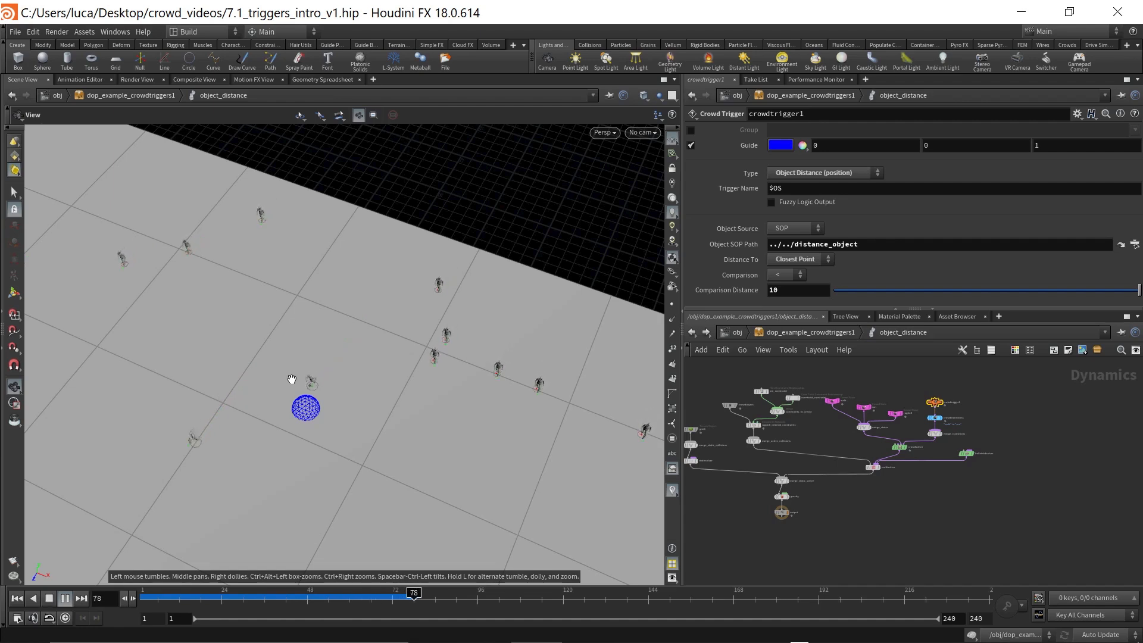
key(Up)
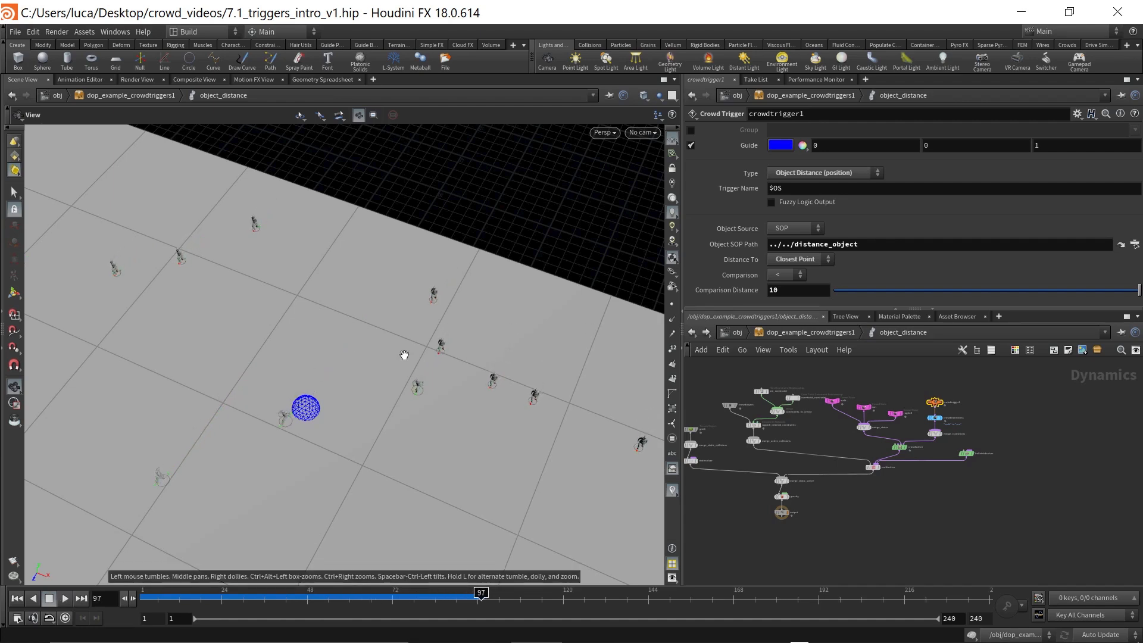
key(Up)
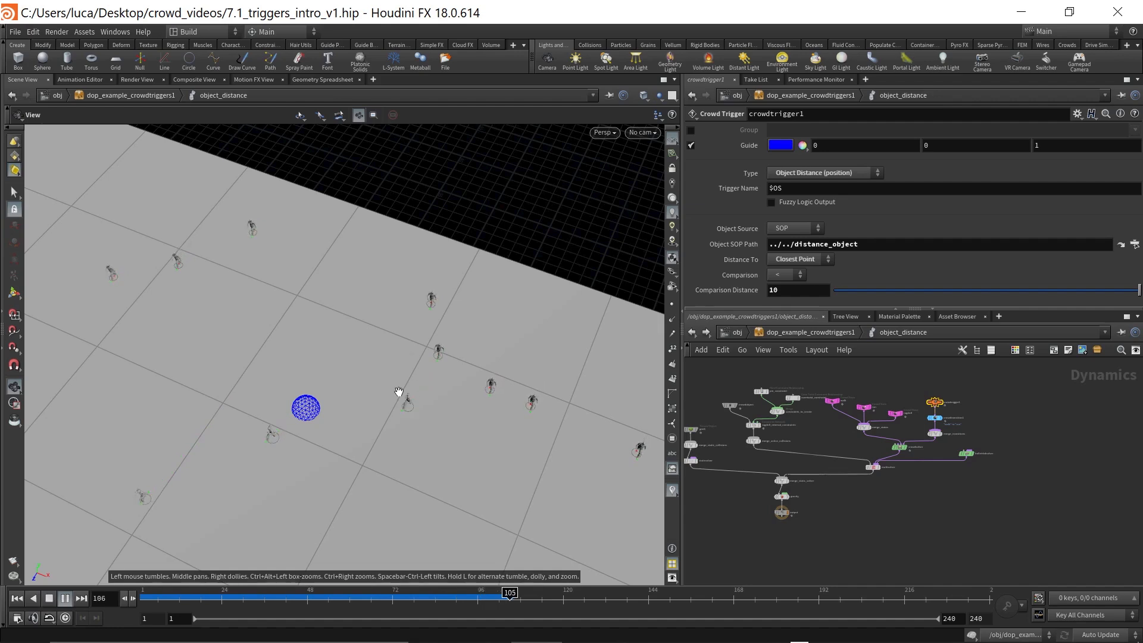
key(Up)
key(Up)
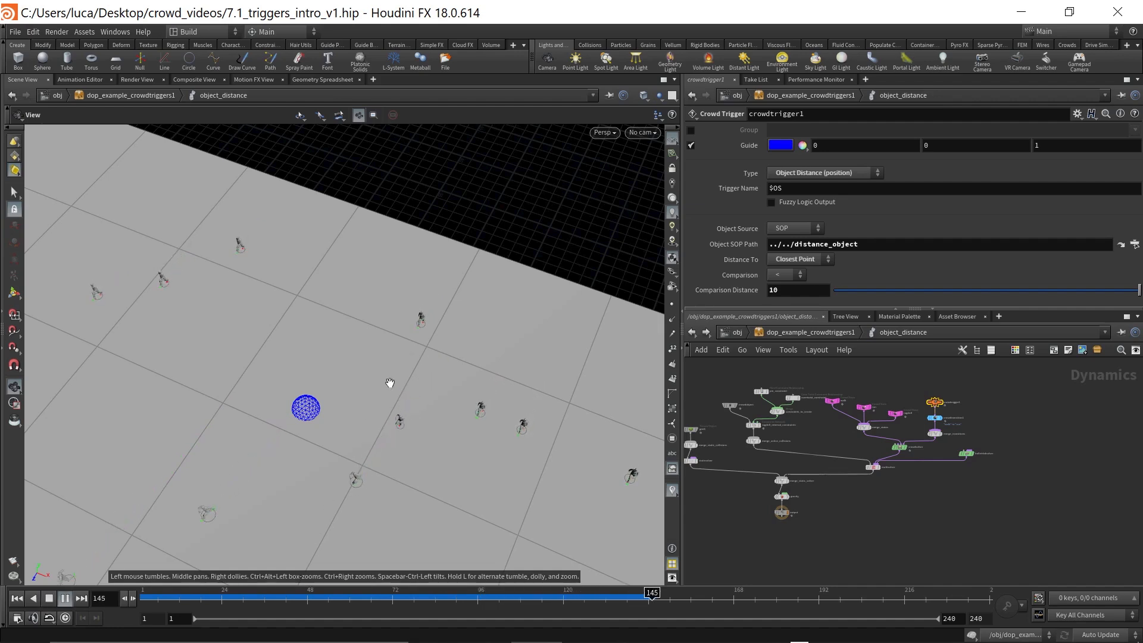
key(Up)
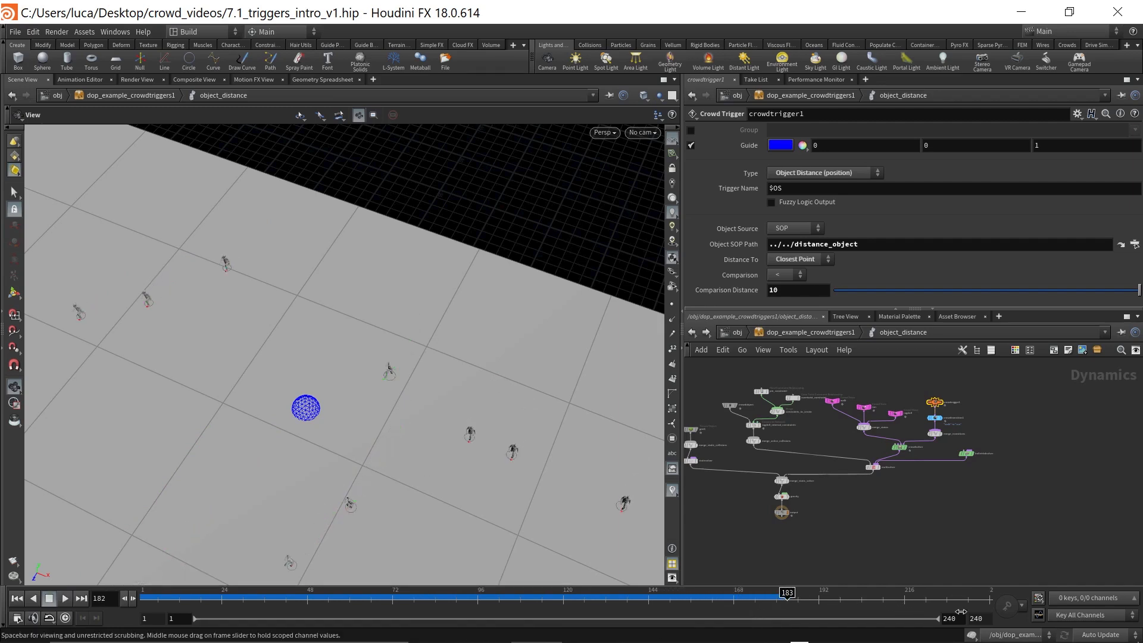
click(861, 598)
drag(861, 597, 157, 597)
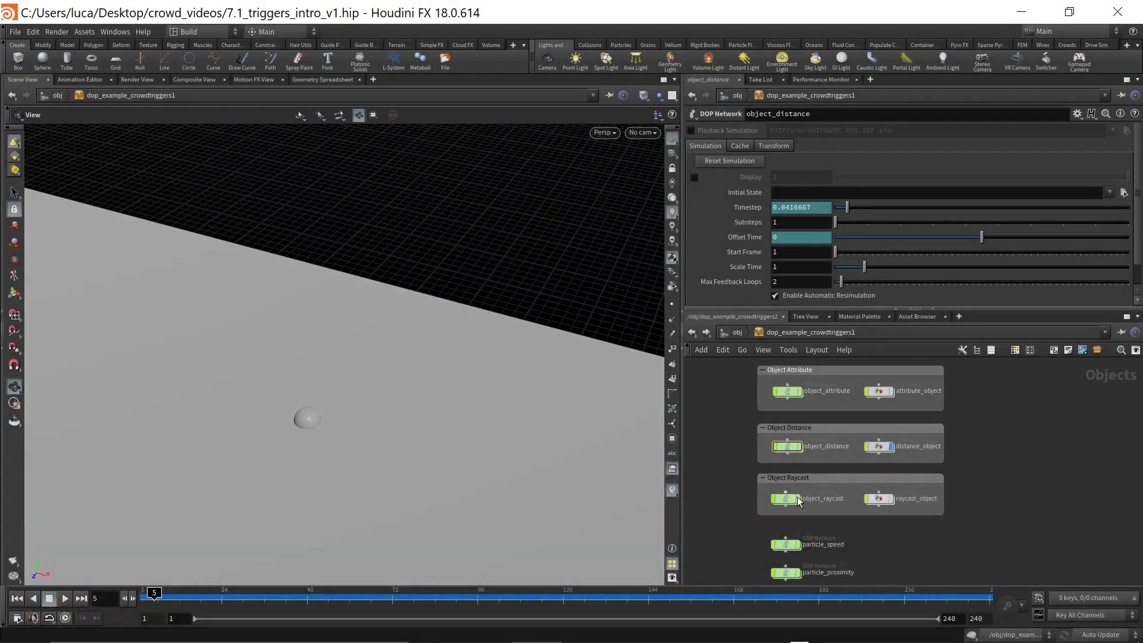
- Turn on the display of raycast_object in the Object Raycast group and select it to view its pig head geometry
middle_drag(738, 511, 736, 481)
click(784, 469)
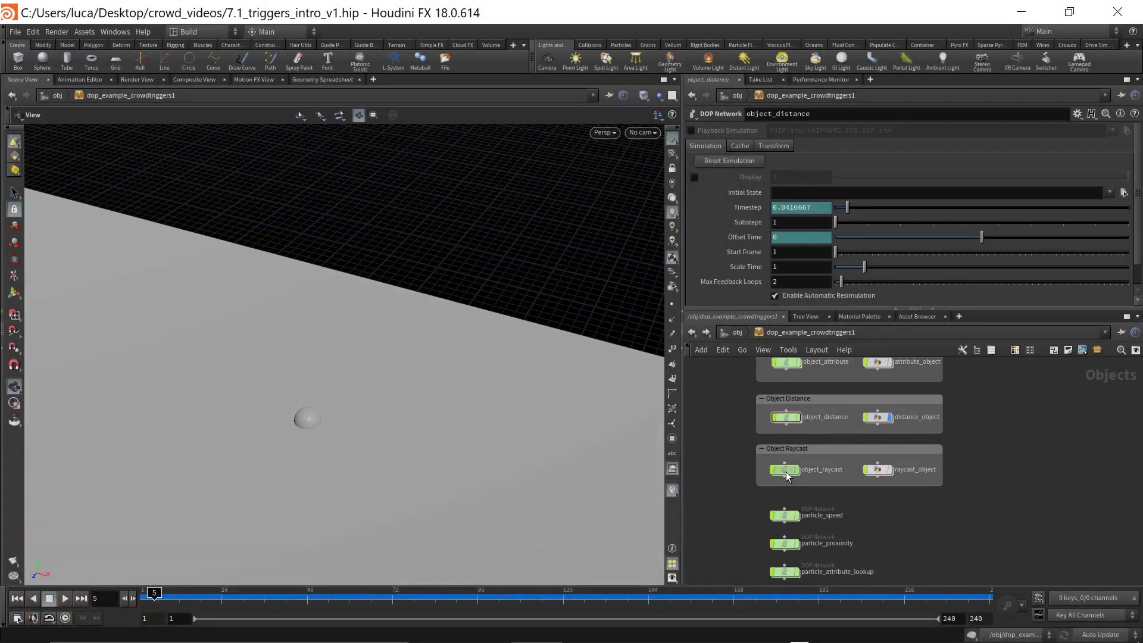
click(890, 470)
click(877, 470)
drag(346, 433, 198, 431)
right_drag(199, 431, 312, 417)
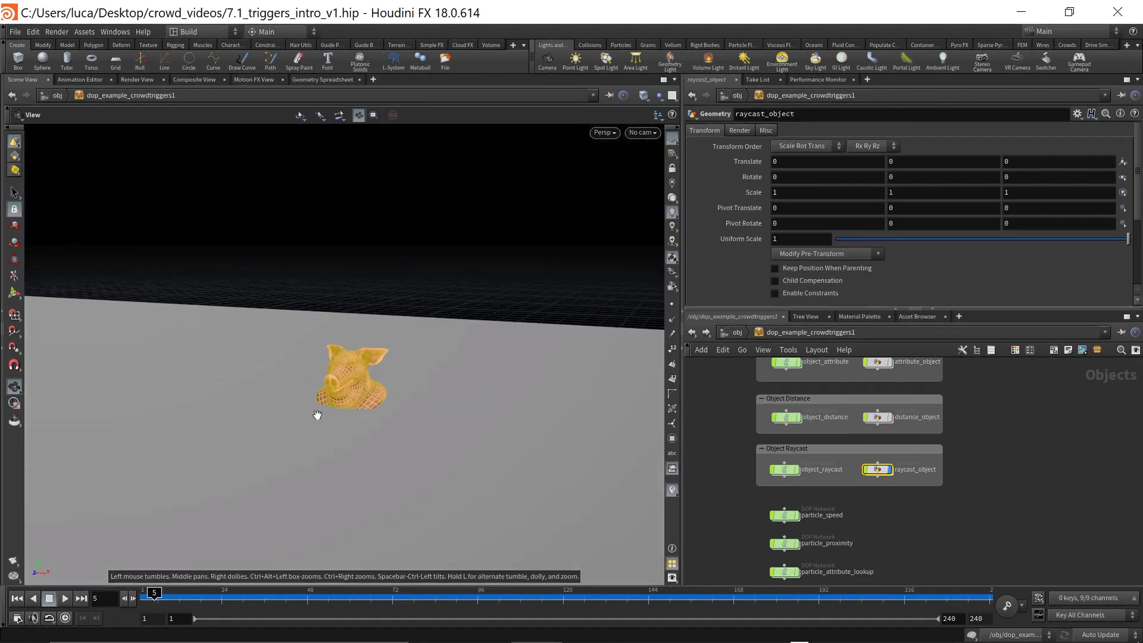
drag(332, 446, 566, 429)
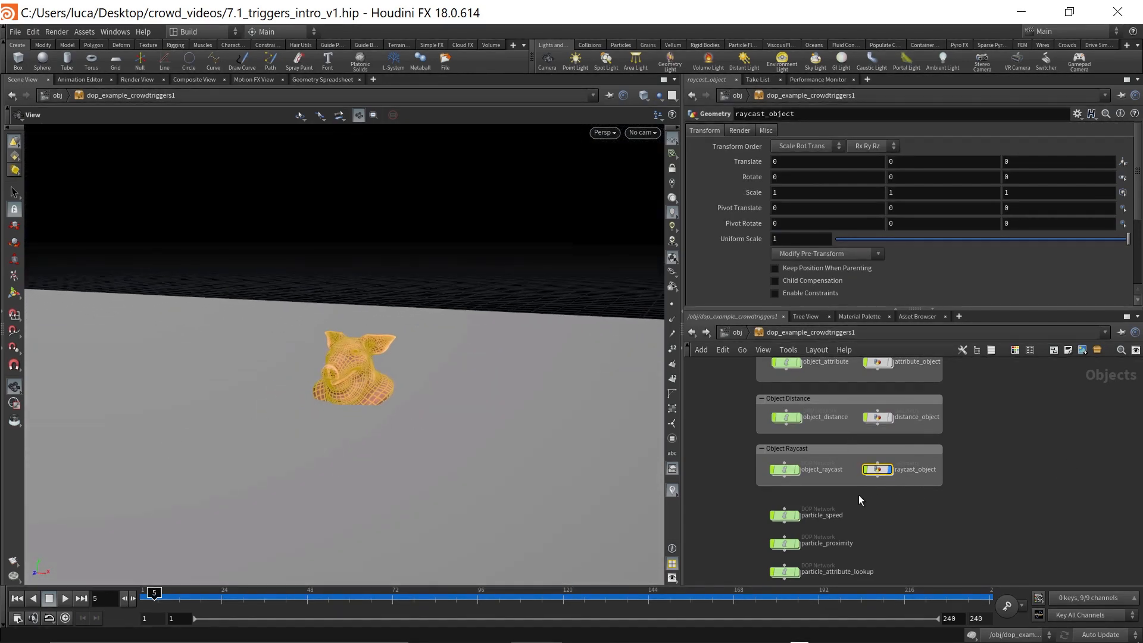
- Open the object_raycast network and select crowdtrigger1 to review its Object Raycast settings
double_click(792, 469)
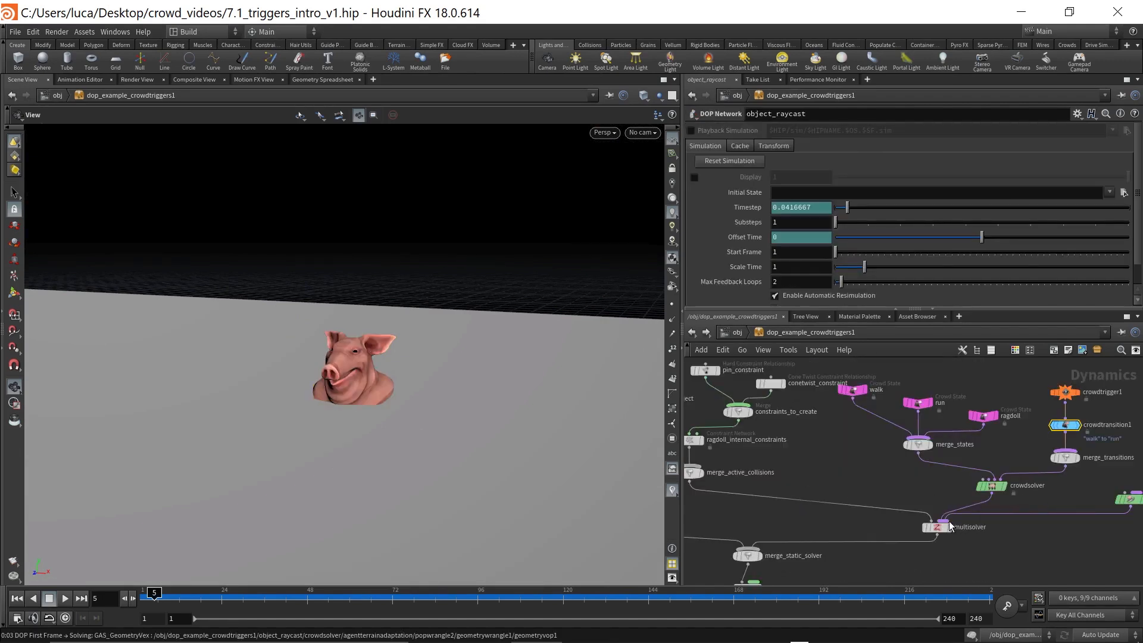
click(1071, 423)
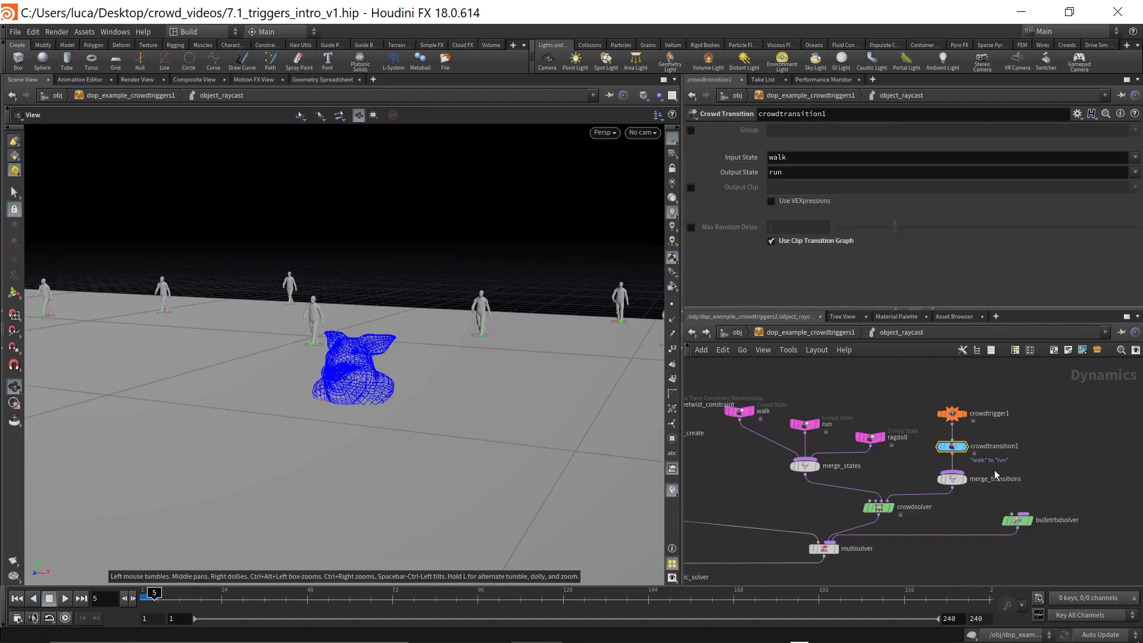
scroll(970, 424, up, 2)
click(948, 410)
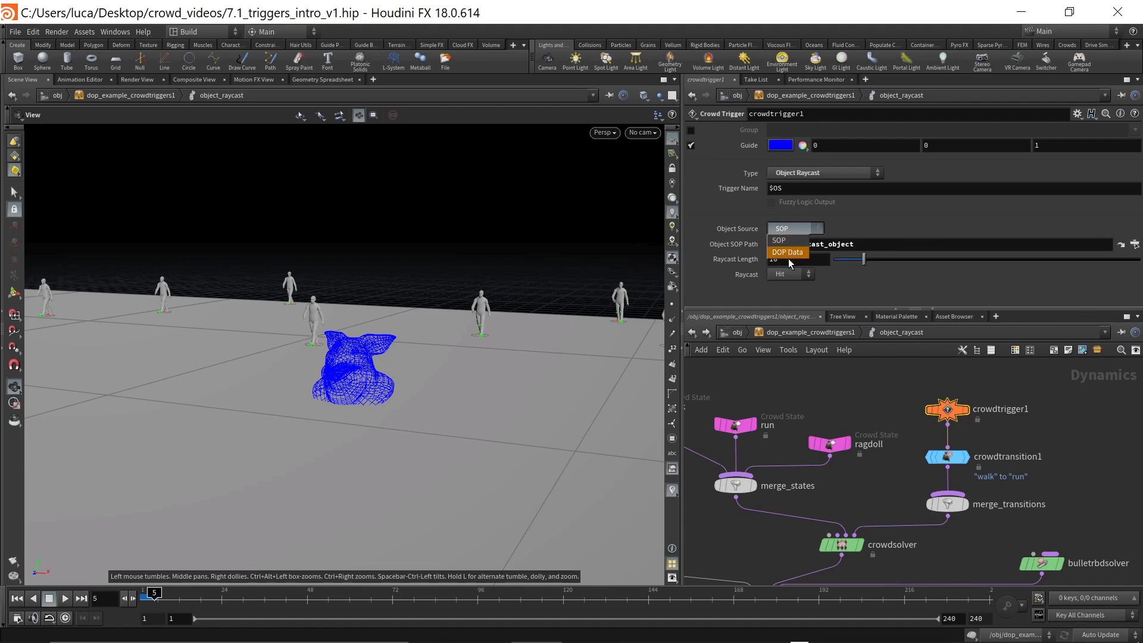
- Keep crowdtrigger1's Object Source on SOP, try the No Hit option for Raycast, and set it back to Hit
click(790, 240)
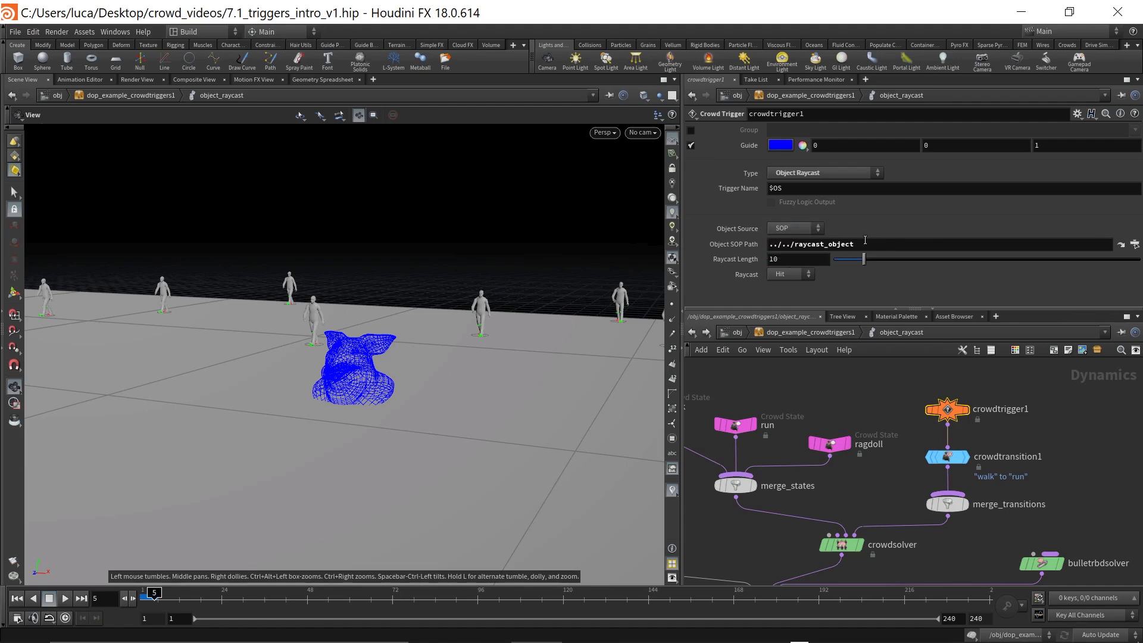
right_drag(428, 357, 520, 295)
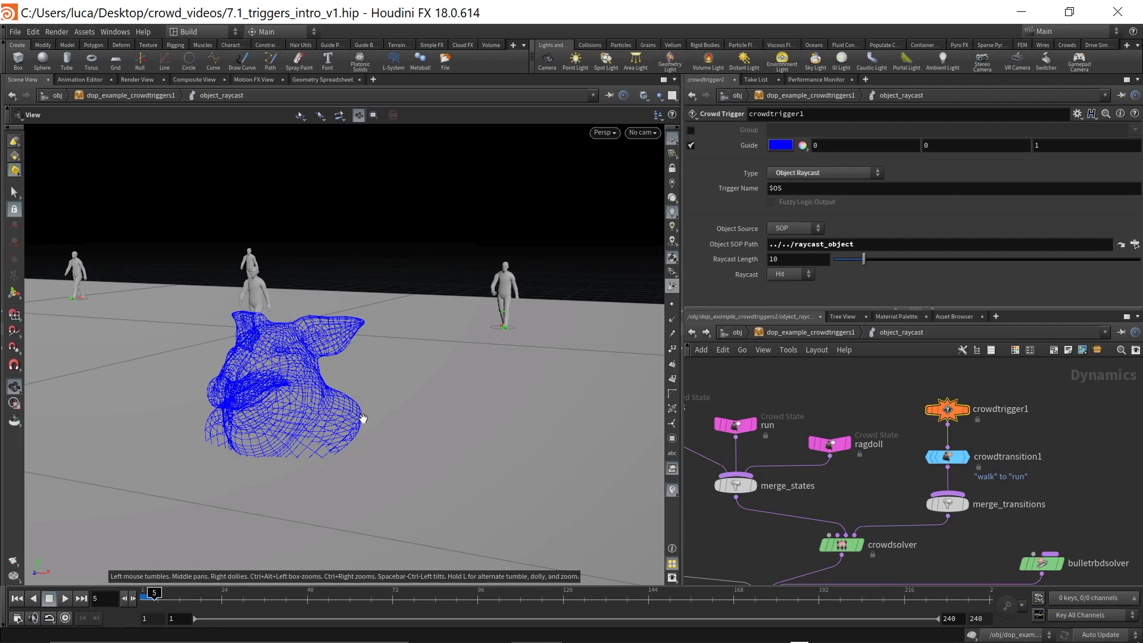
click(785, 274)
click(785, 275)
click(784, 274)
click(786, 295)
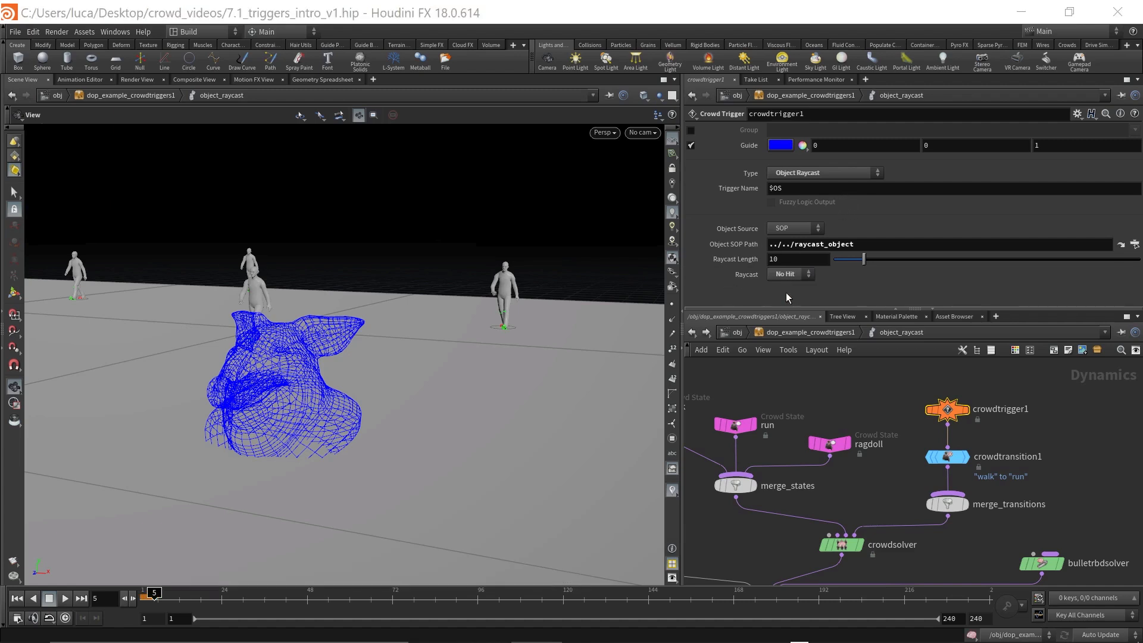
click(786, 274)
click(781, 283)
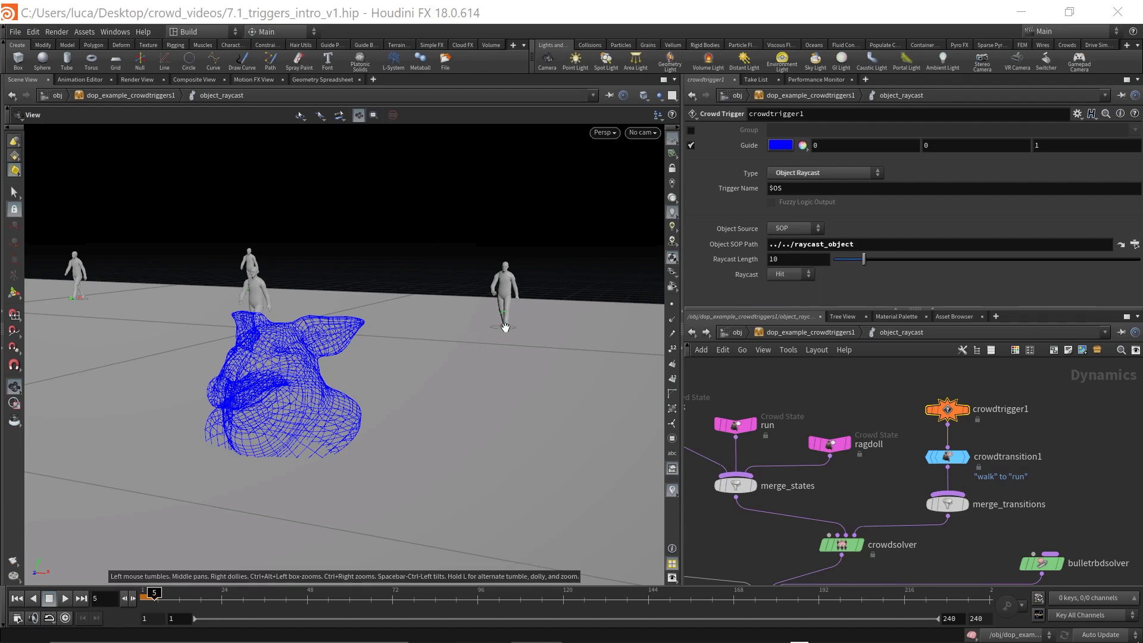
drag(371, 325, 388, 358)
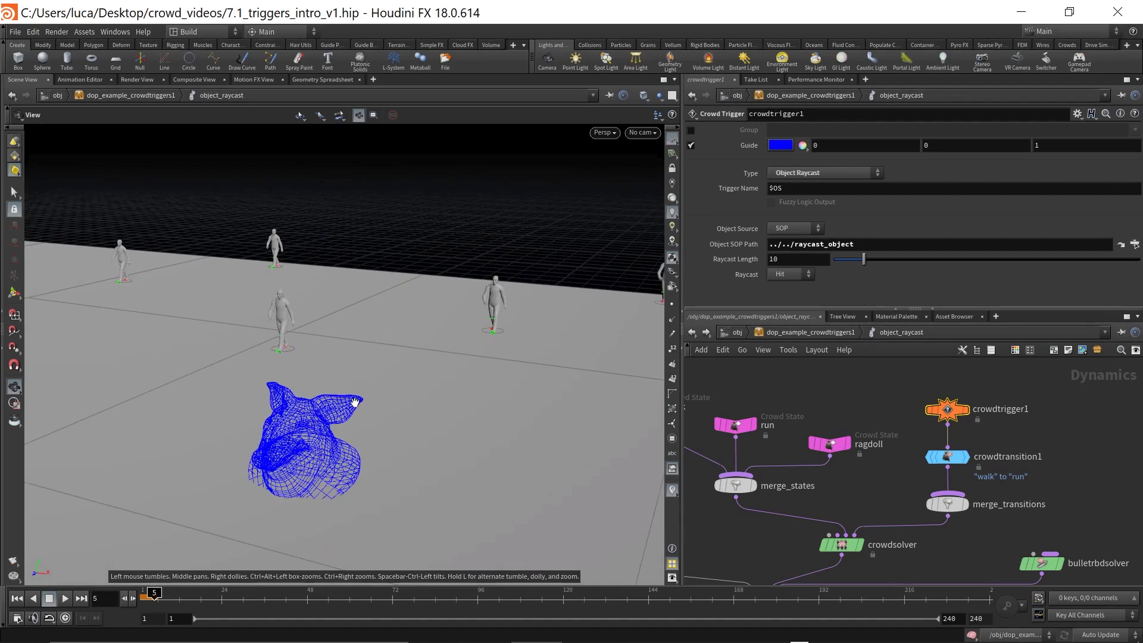
drag(355, 402, 355, 398)
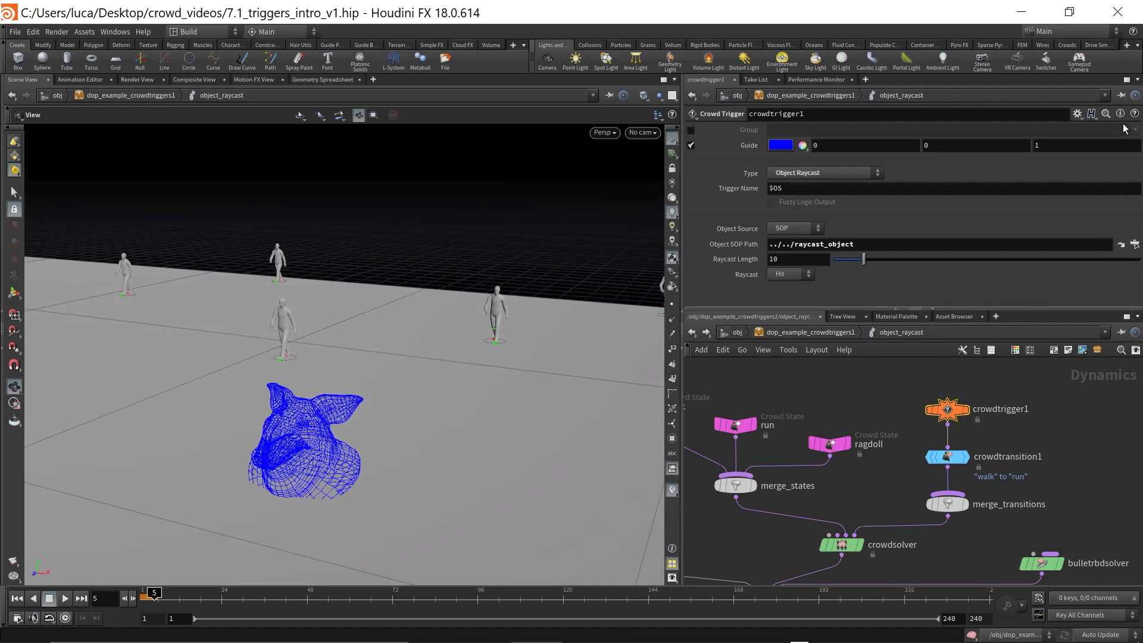
- Open the Crowd Trigger help page, read the Object Raycast parameter descriptions, and close the help window
click(1133, 113)
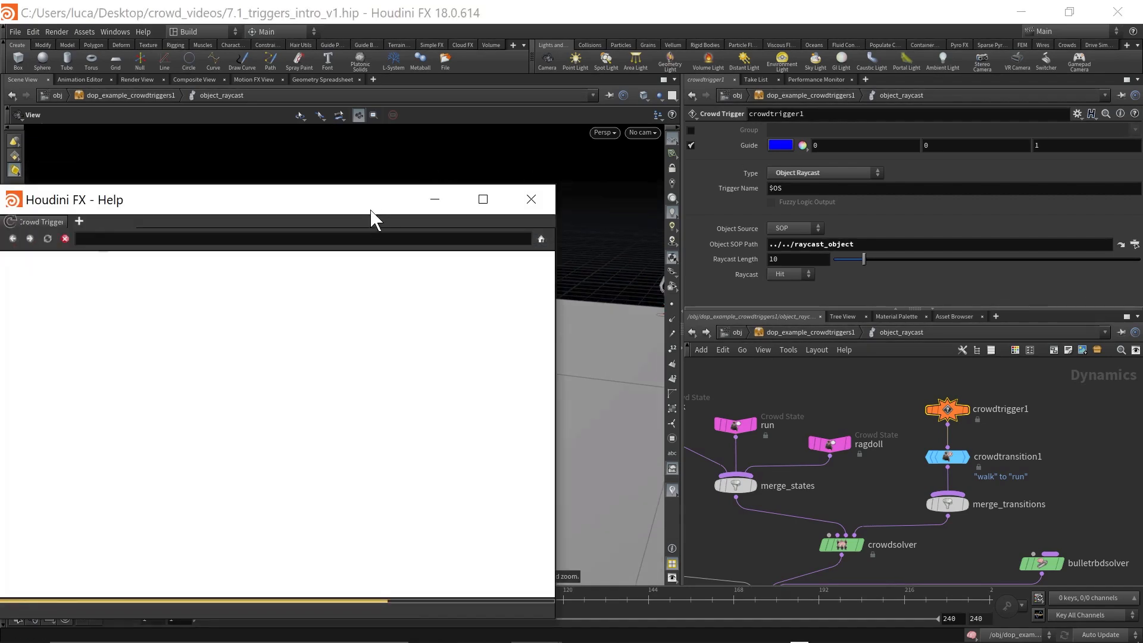
drag(357, 198, 619, 113)
scroll(571, 321, down, 5)
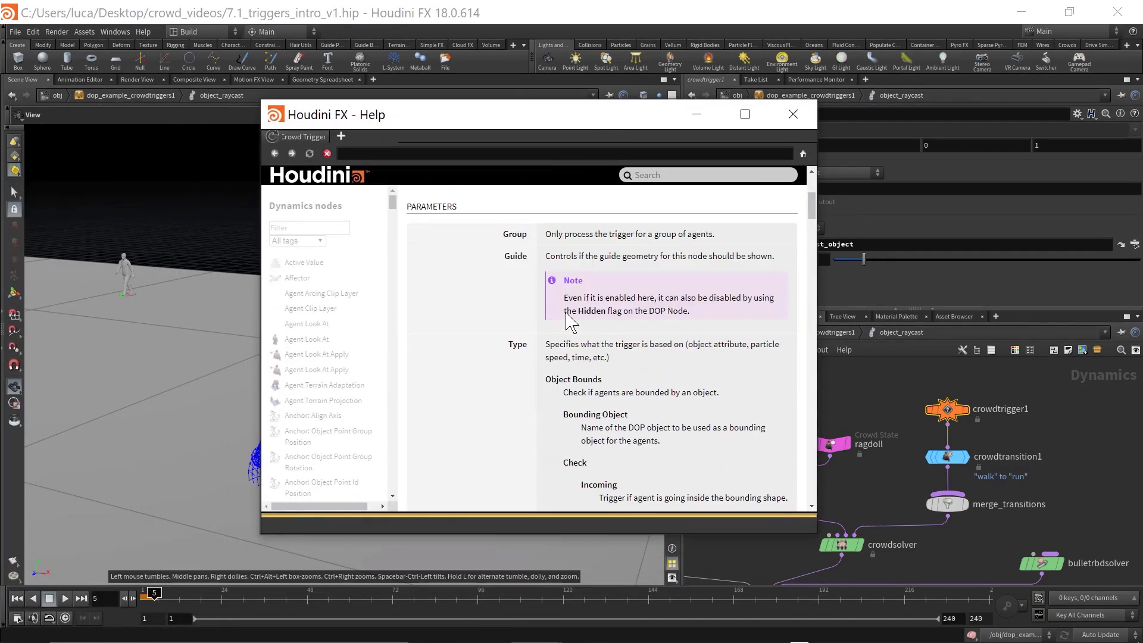
scroll(562, 316, down, 15)
scroll(556, 324, up, 8)
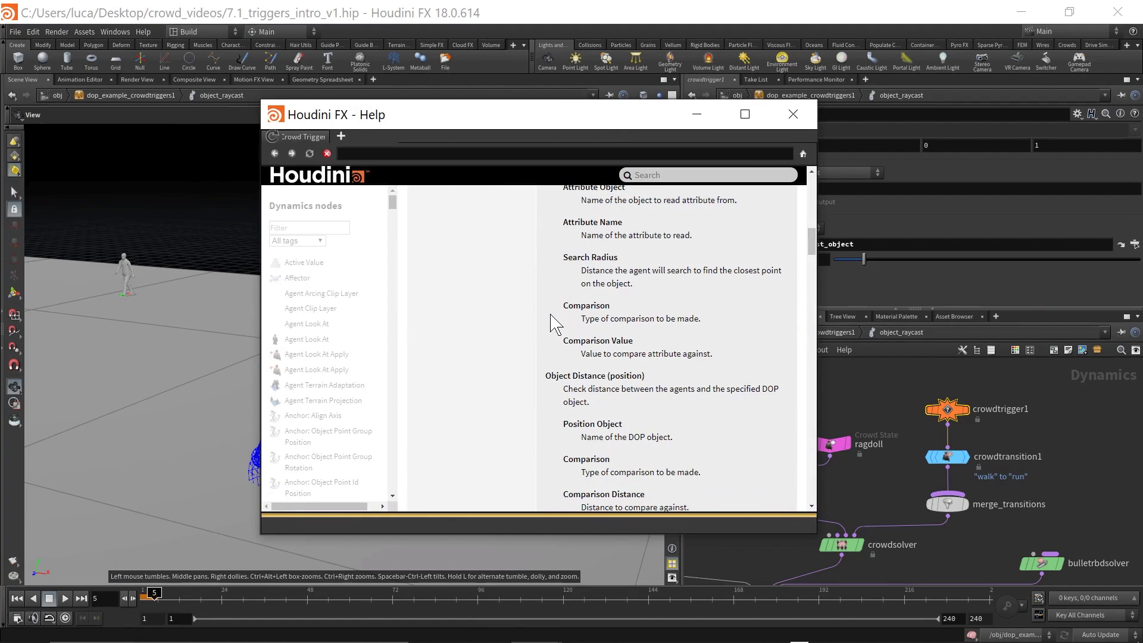
scroll(555, 325, down, 4)
scroll(554, 324, down, 3)
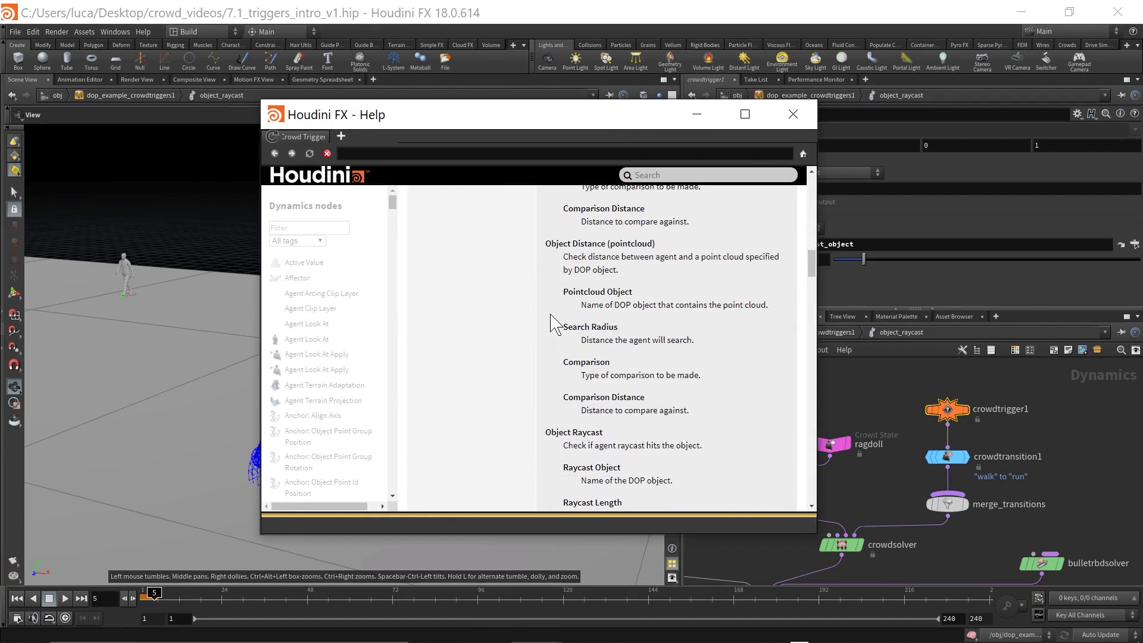
scroll(554, 325, down, 2)
scroll(554, 324, up, 1)
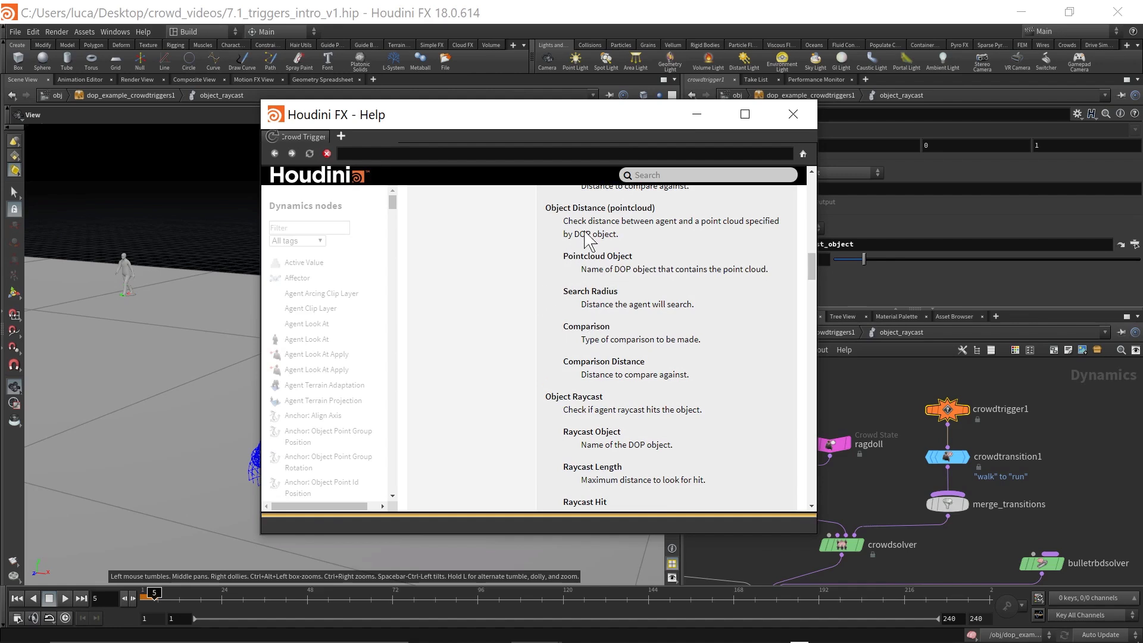
scroll(512, 348, down, 2)
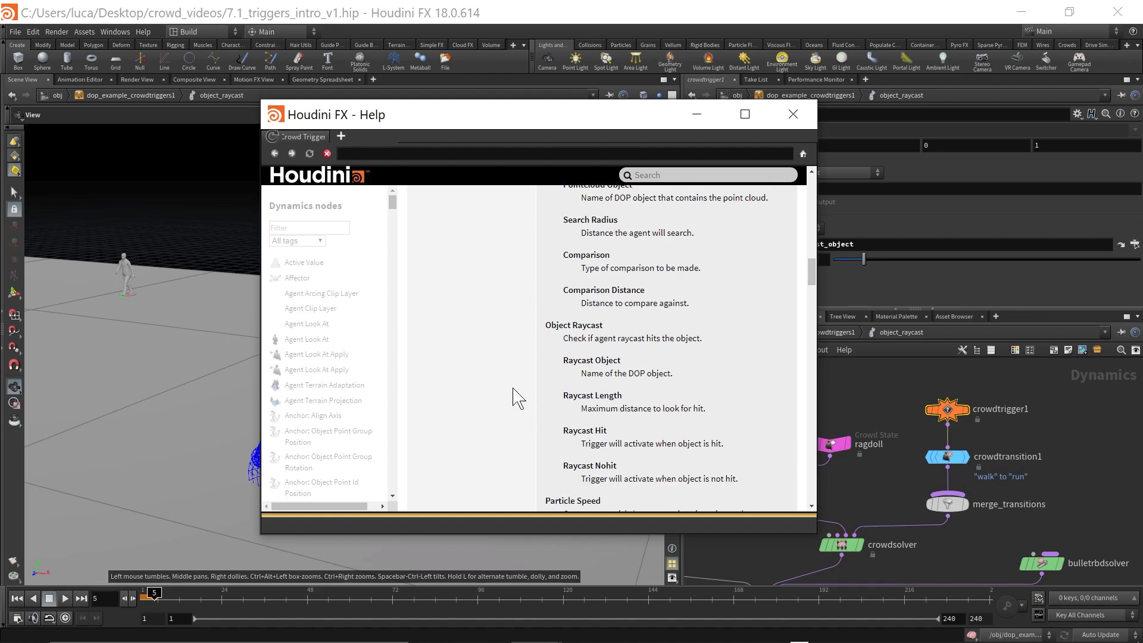
scroll(498, 388, down, 1)
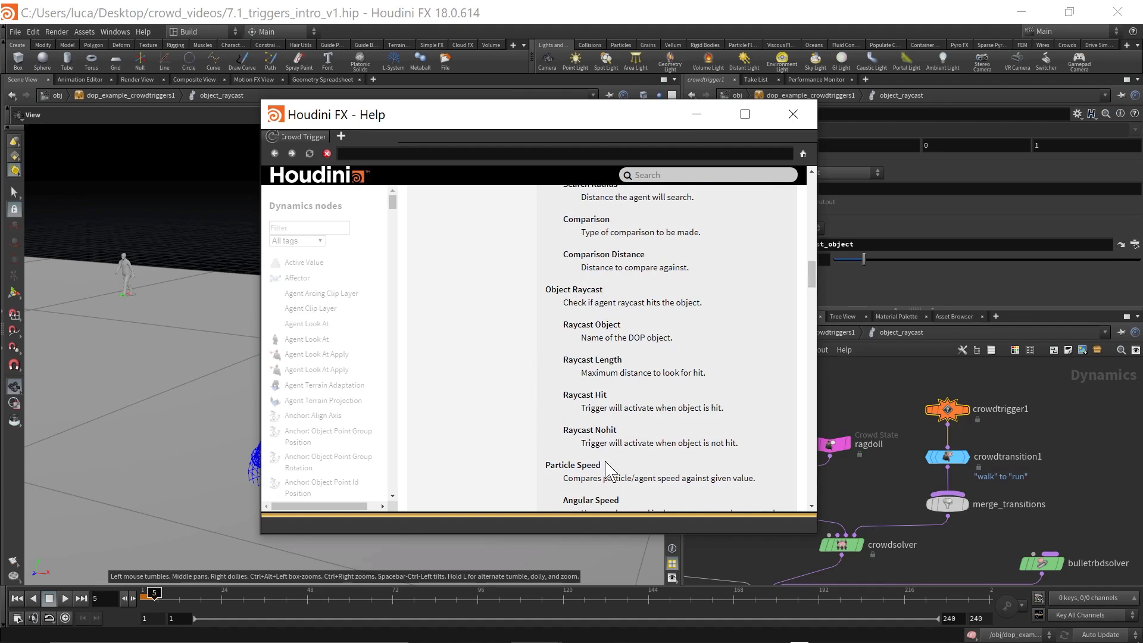
click(797, 110)
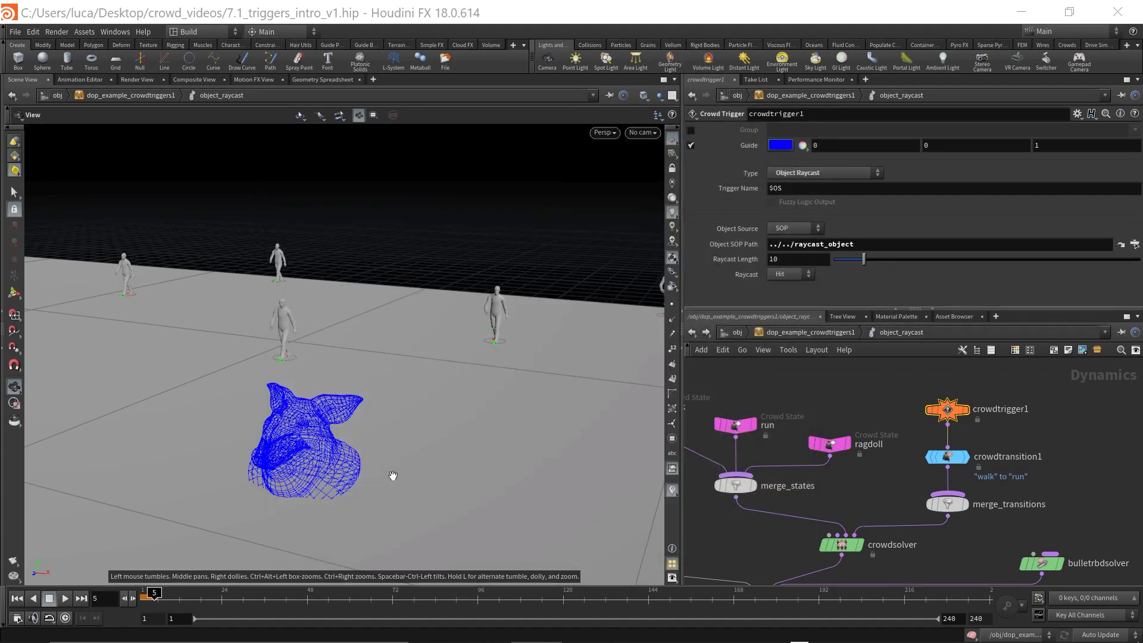
- Leave the object_raycast network and open the crowdsource geometry node in the crowd setup group
mouse_move(460, 371)
right_down()
mouse_move(497, 342)
mouse_move(446, 363)
right_up()
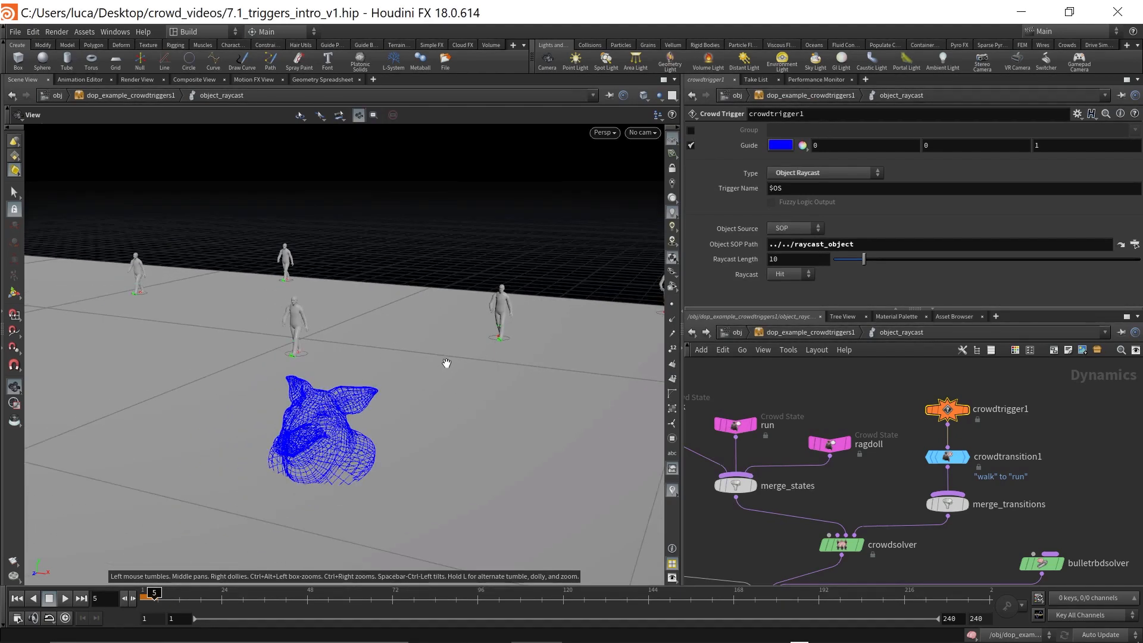
click(734, 333)
scroll(866, 469, up, 3)
double_click(867, 502)
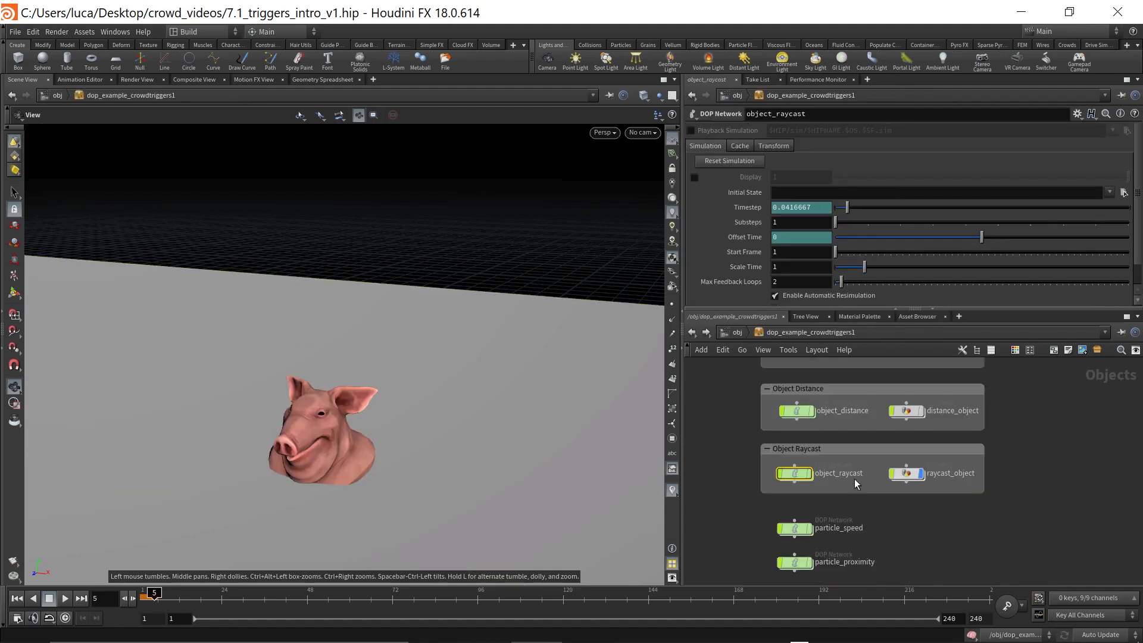
middle_drag(710, 459, 716, 611)
scroll(705, 458, down, 3)
scroll(752, 413, up, 2)
middle_drag(783, 429, 775, 515)
scroll(808, 462, up, 3)
double_click(804, 417)
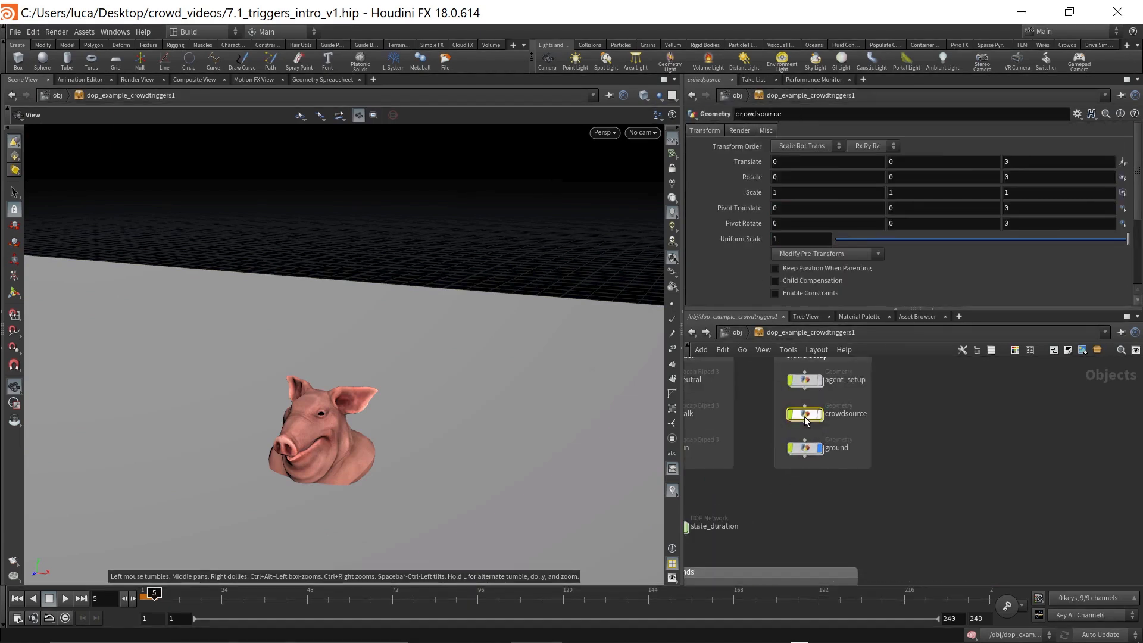
- Turn on the display of points and point numbers to examine the numbered points under the crowdsource agents
click(671, 305)
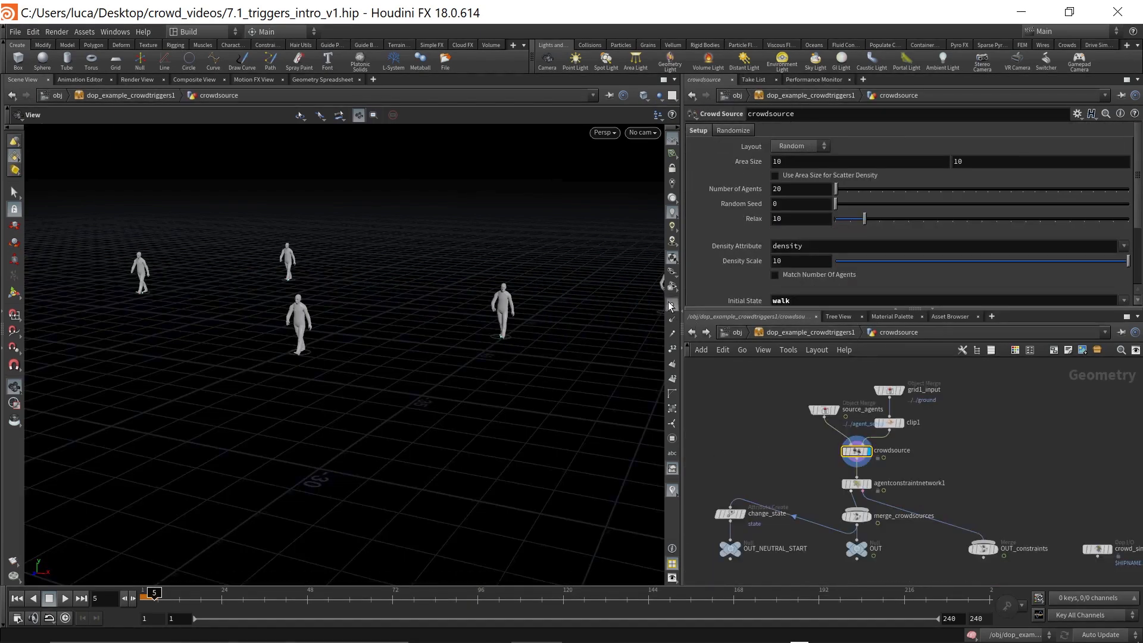
click(672, 352)
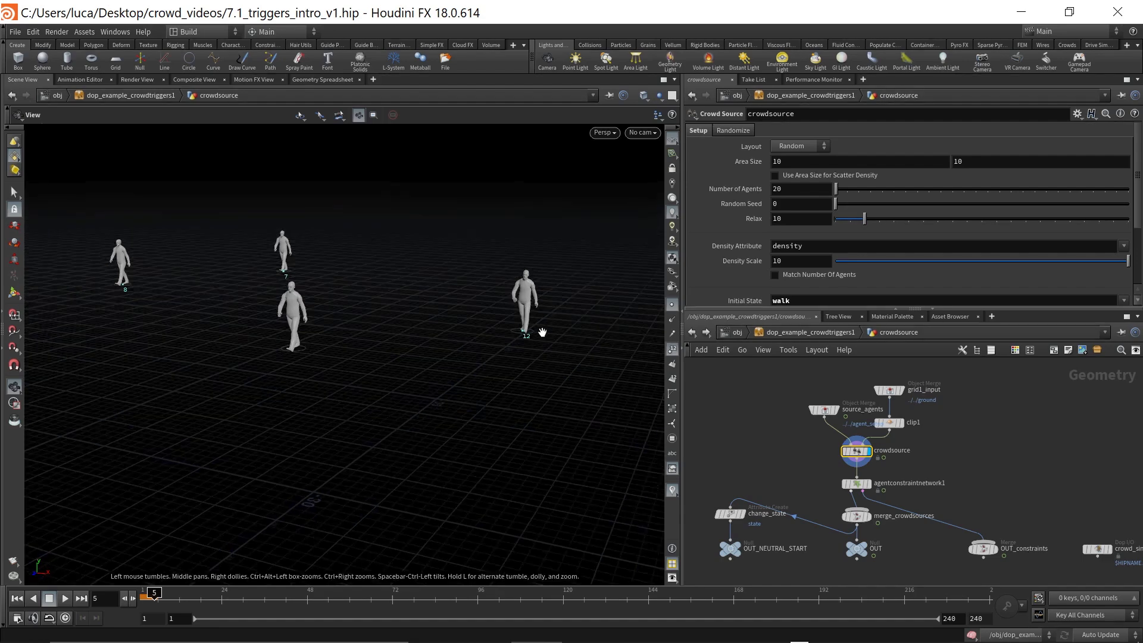
drag(315, 358, 313, 345)
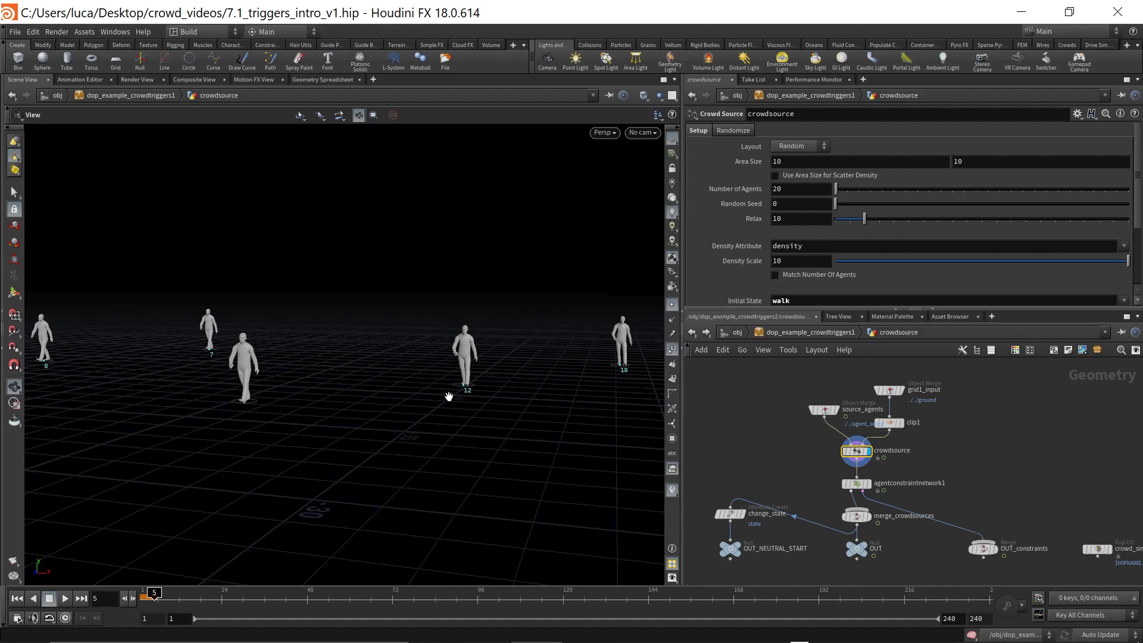
- Return to dop_example_crowdtriggers1, turn off the display of raycast_object, and reopen the object_raycast network
click(691, 332)
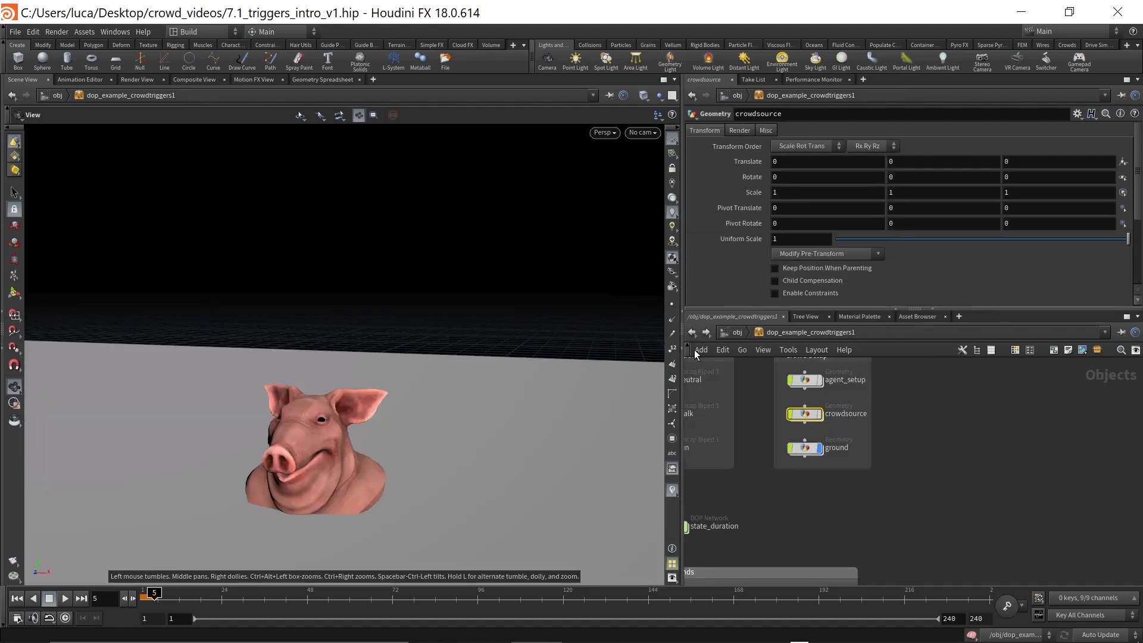
scroll(917, 447, down, 6)
middle_drag(920, 502, 913, 416)
scroll(829, 467, up, 5)
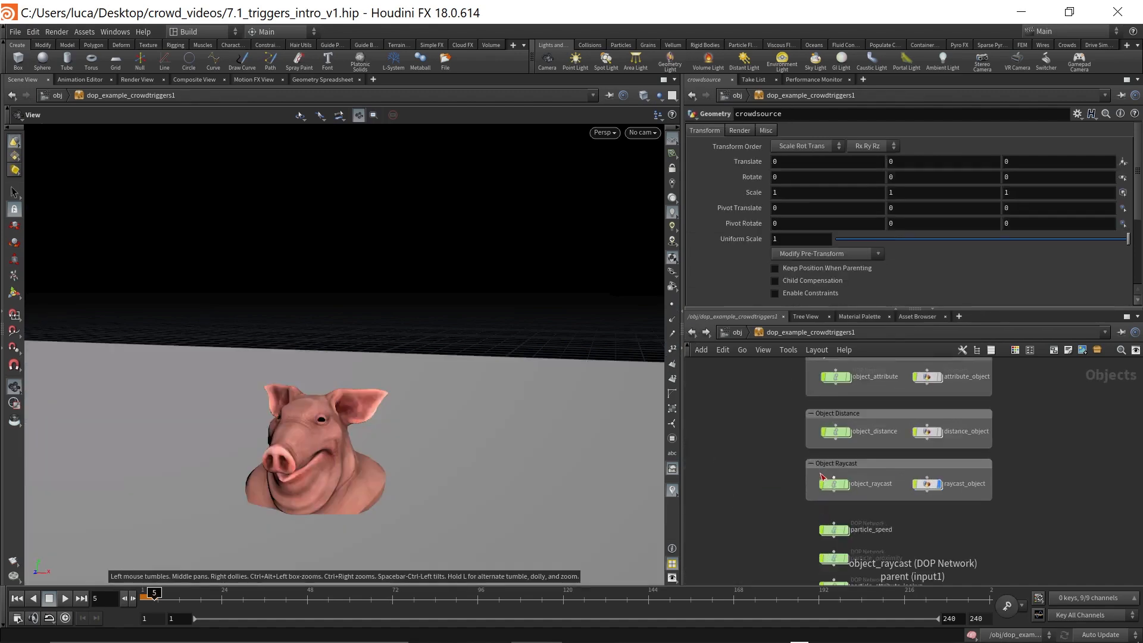
middle_drag(792, 487, 771, 483)
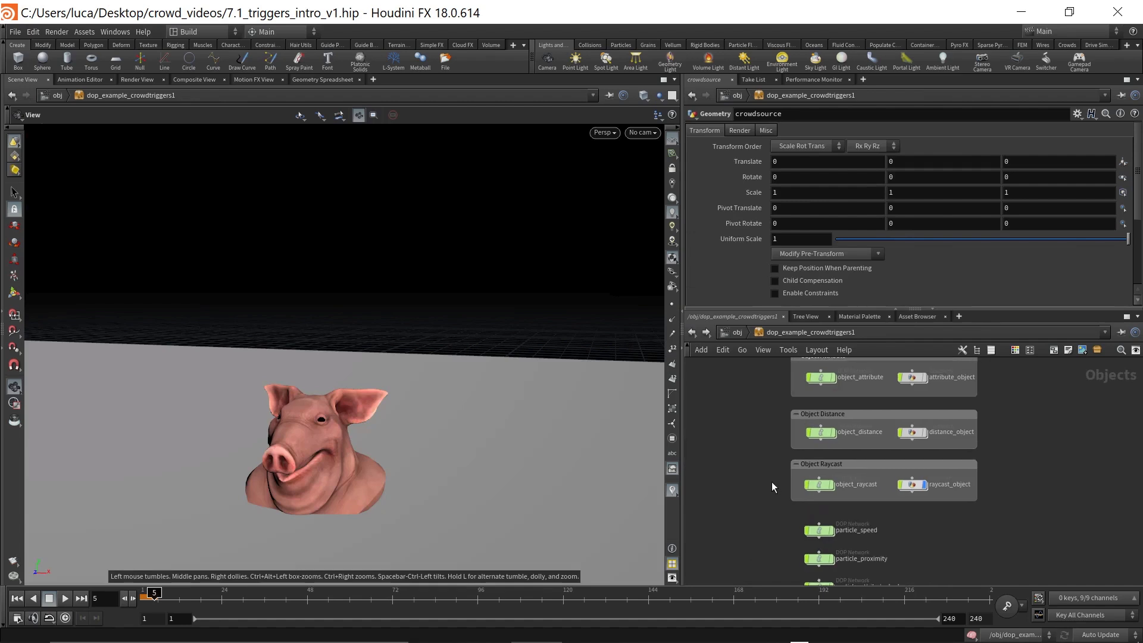
click(924, 484)
double_click(821, 487)
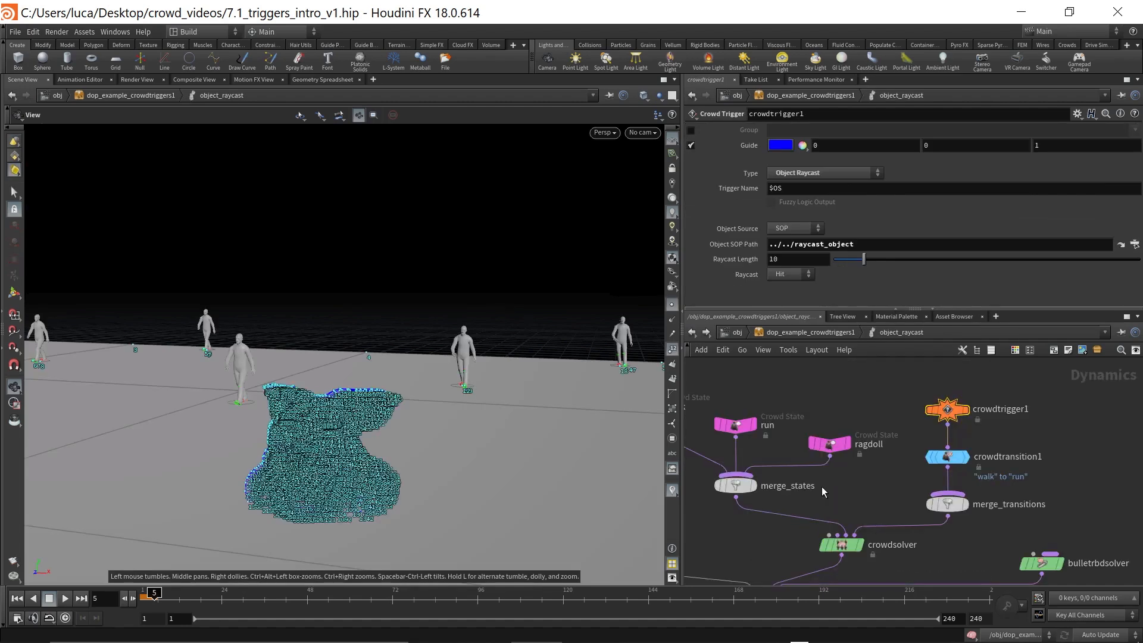
- Turn off the display of points and point numbers, leaving the agents and the pig head guide in view
click(669, 306)
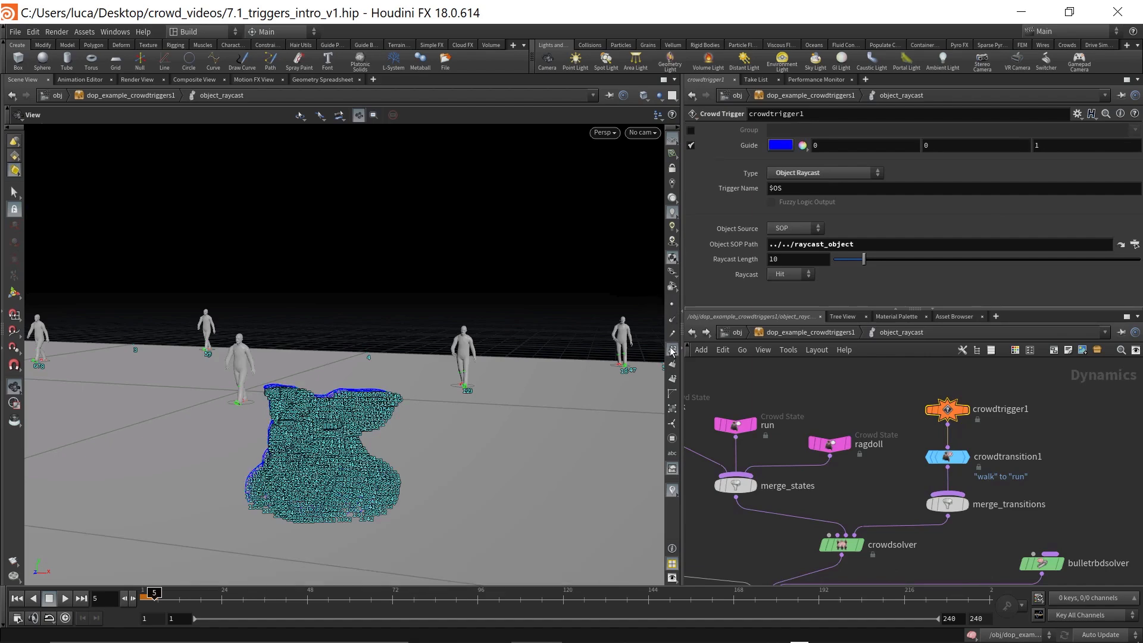
click(671, 350)
scroll(440, 384, down, 3)
drag(439, 385, 386, 407)
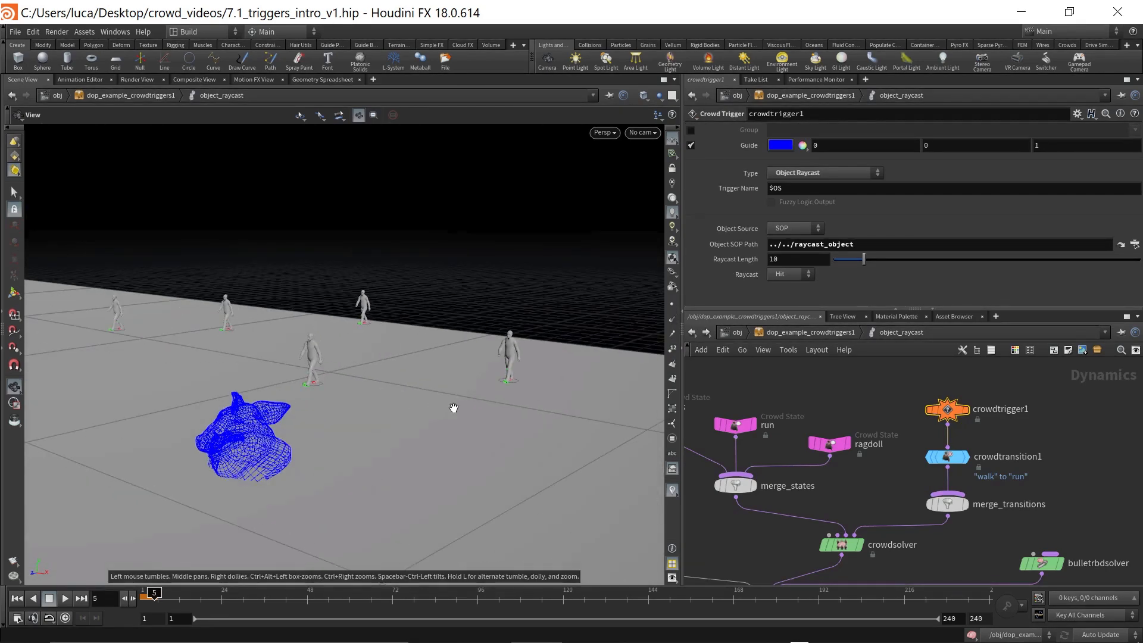
- Play the object_raycast simulation from the first frame, pausing to examine how agents react around the pig head
scroll(331, 423, down, 2)
scroll(336, 417, up, 1)
key(ctrl+Up)
key(Up)
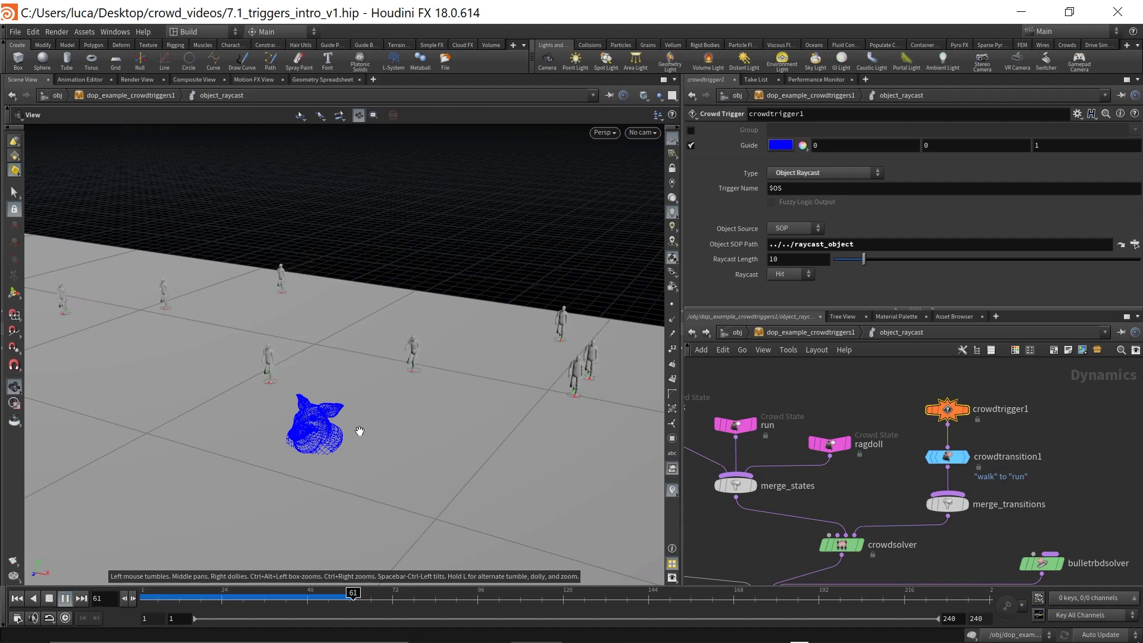
key(Down)
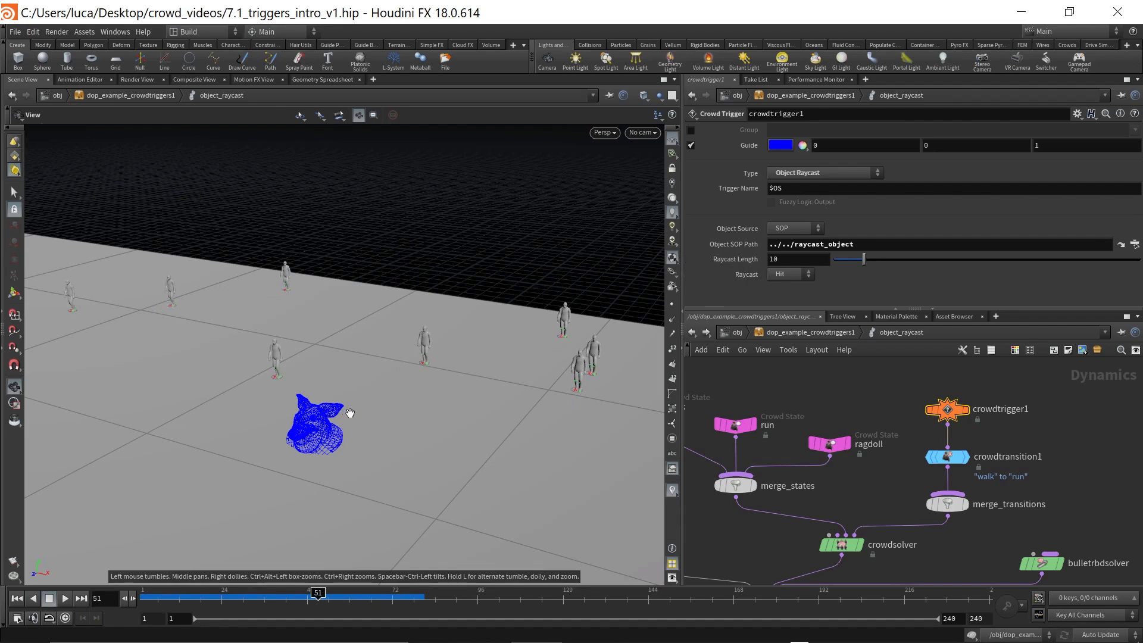
key(Up)
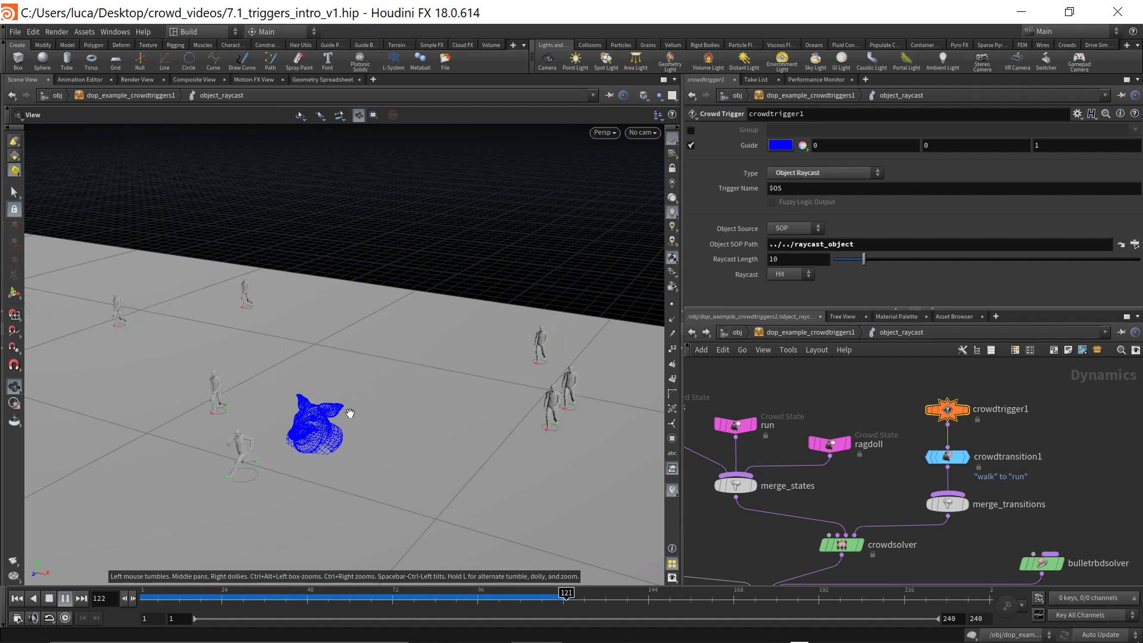
key(Down)
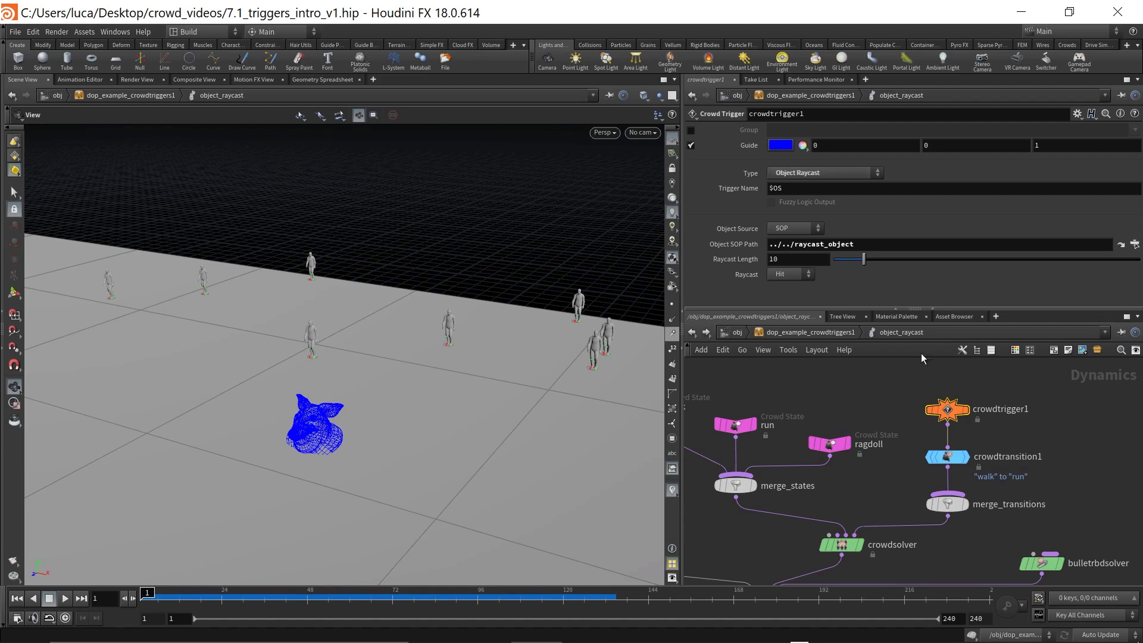
- Open the particle_speed network and select crowdtrigger1 to review its Particle Speed settings, including Angular Speed, Comparison and Speed
scroll(910, 369, down, 3)
middle_drag(901, 397, 964, 382)
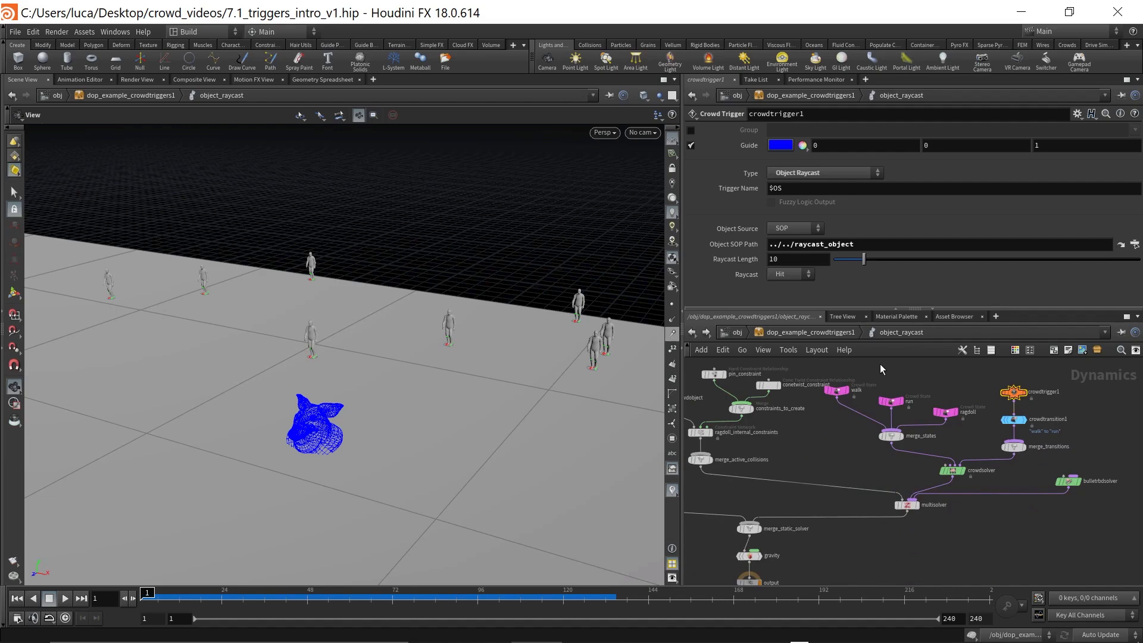
click(796, 331)
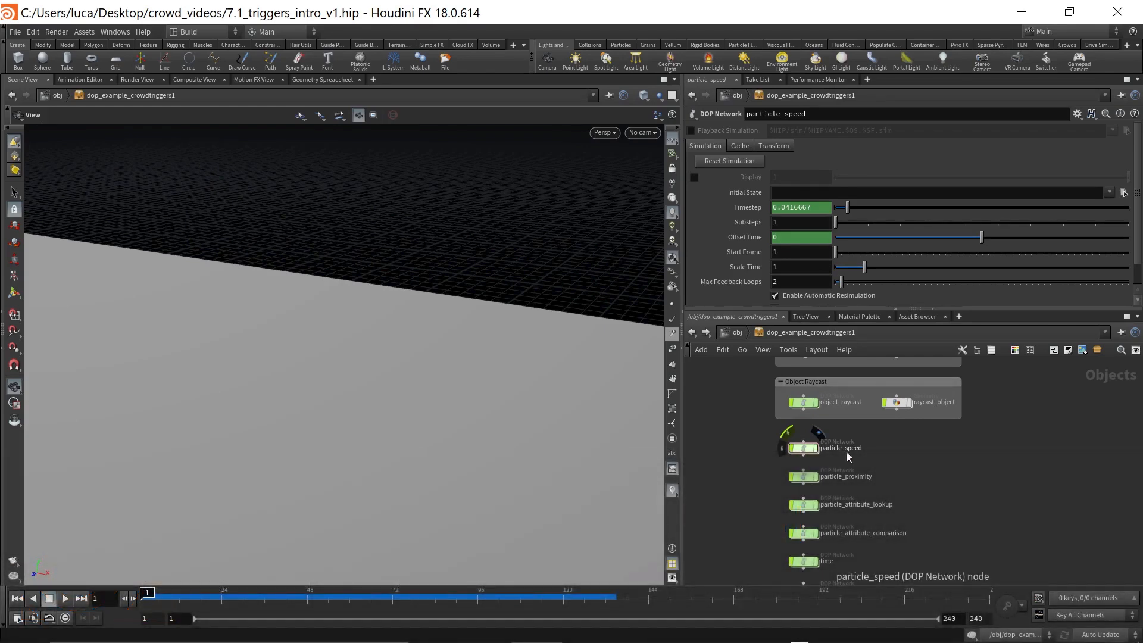
double_click(806, 451)
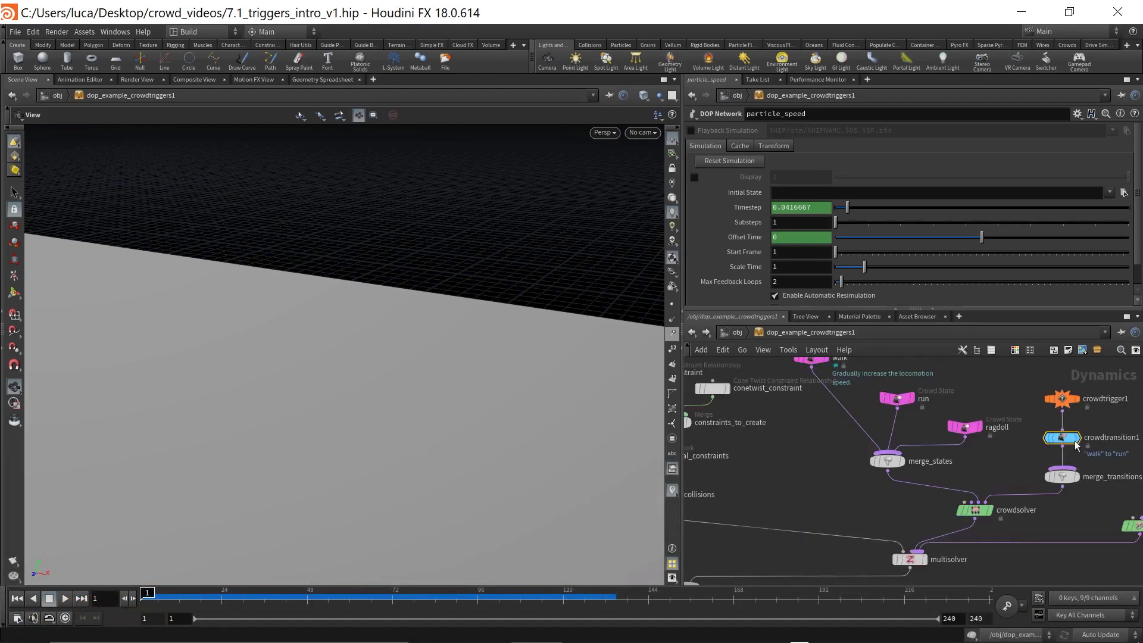
click(1065, 401)
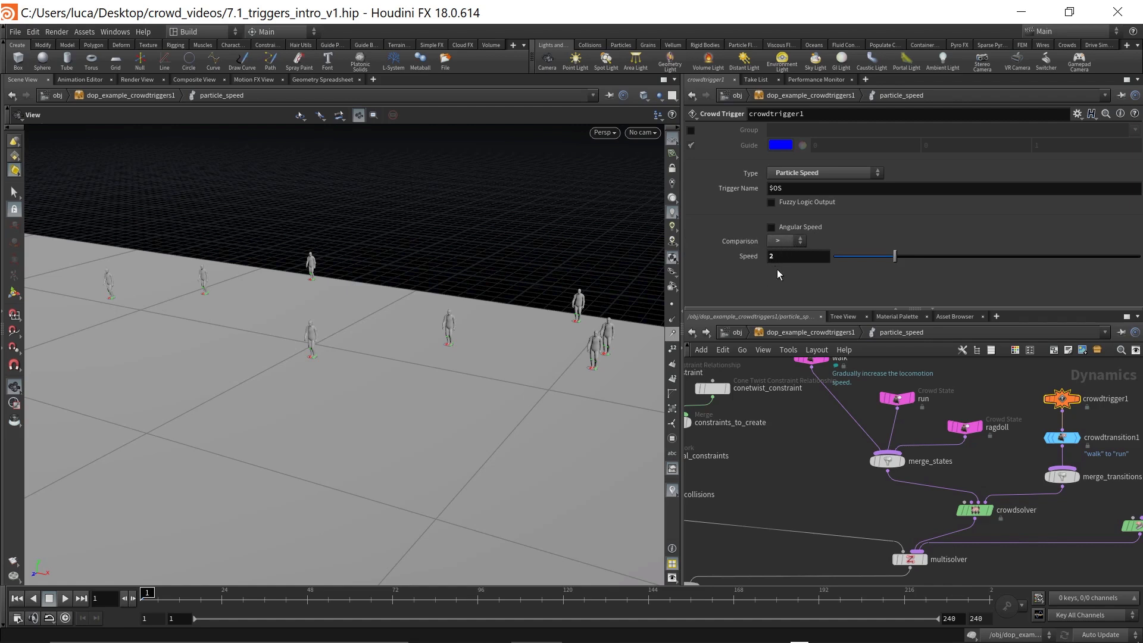
click(771, 227)
drag(485, 331, 499, 331)
scroll(1002, 397, down, 2)
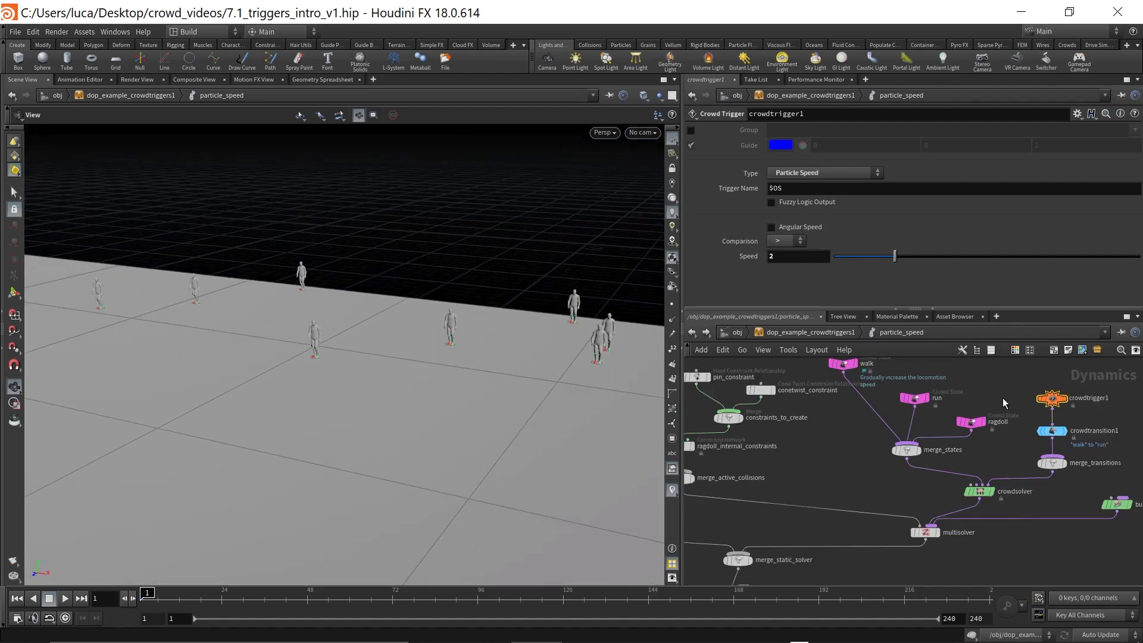
- Select the walk crowd state in the particle_speed network and review its clip assignment, Clip Playback settings and VEXpression
scroll(890, 409, up, 6)
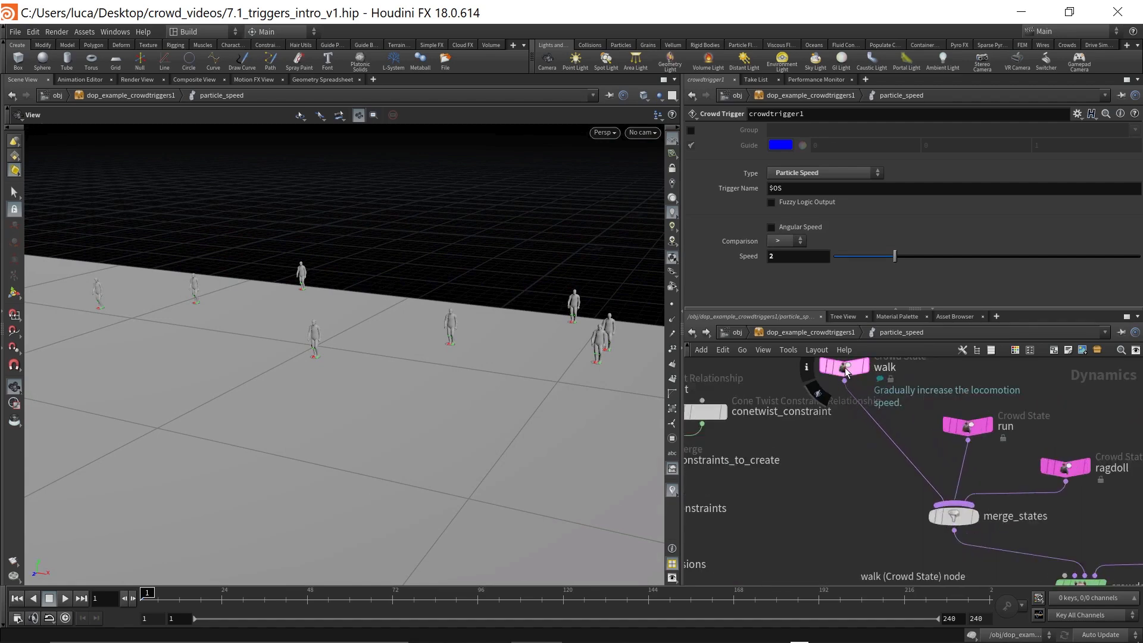
scroll(990, 405, down, 3)
middle_drag(1035, 404, 941, 415)
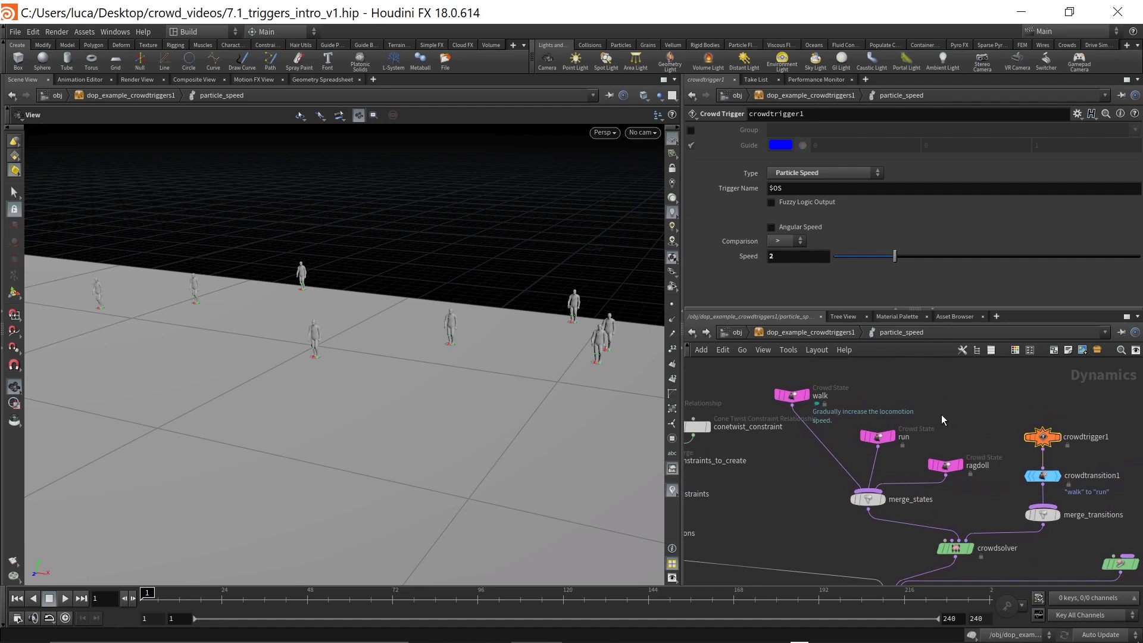
mouse_move(1046, 444)
click(792, 396)
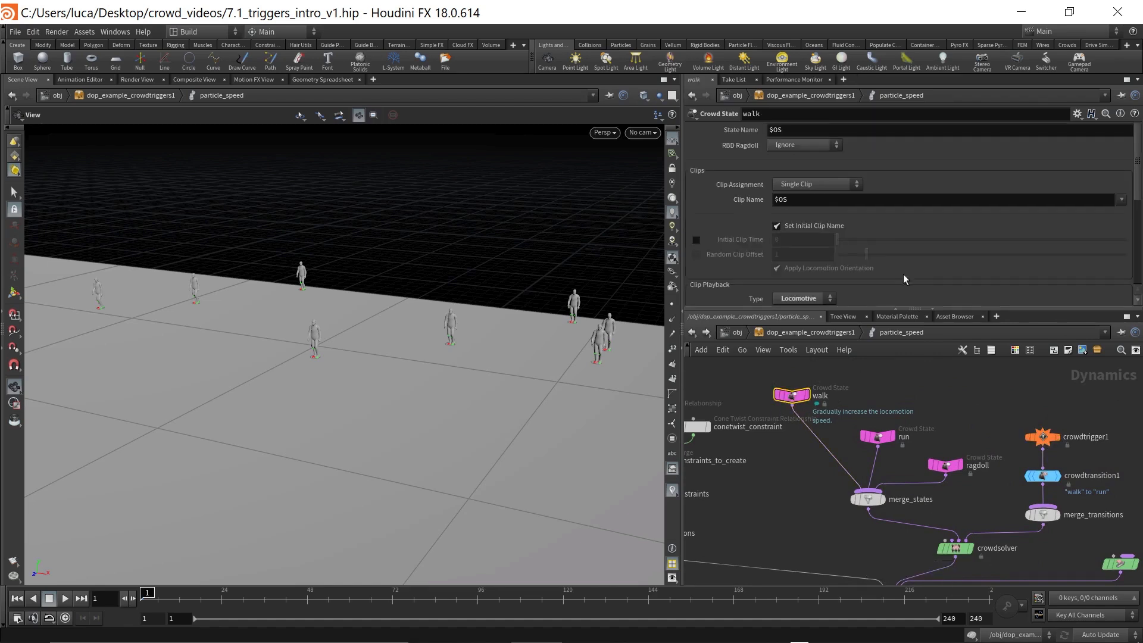
scroll(889, 262, down, 6)
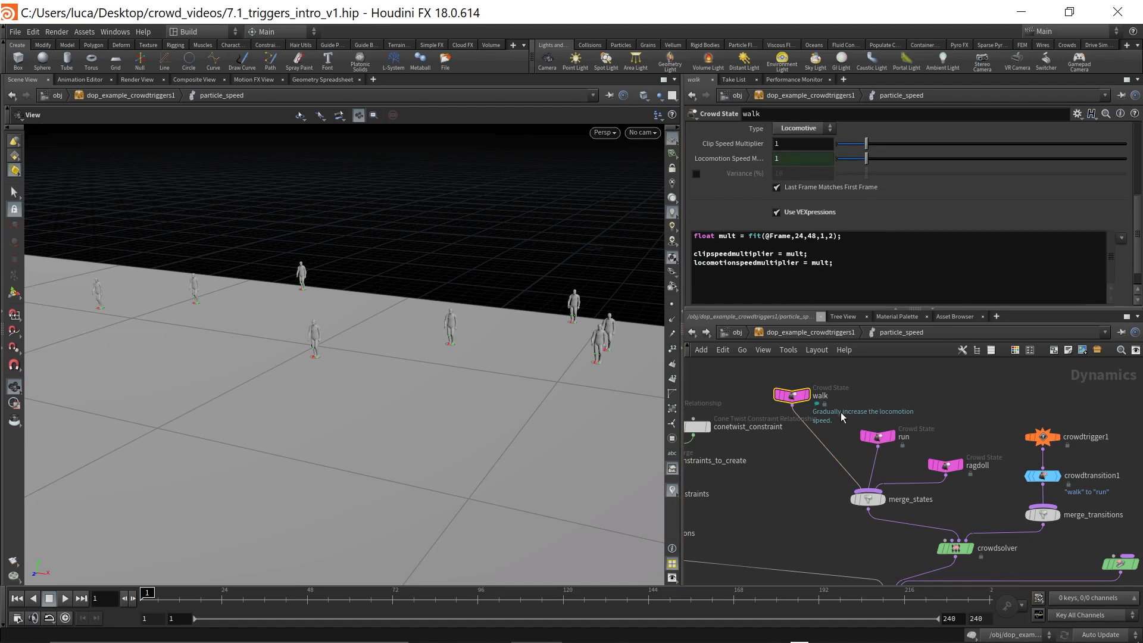
scroll(810, 208, up, 4)
scroll(809, 208, up, 2)
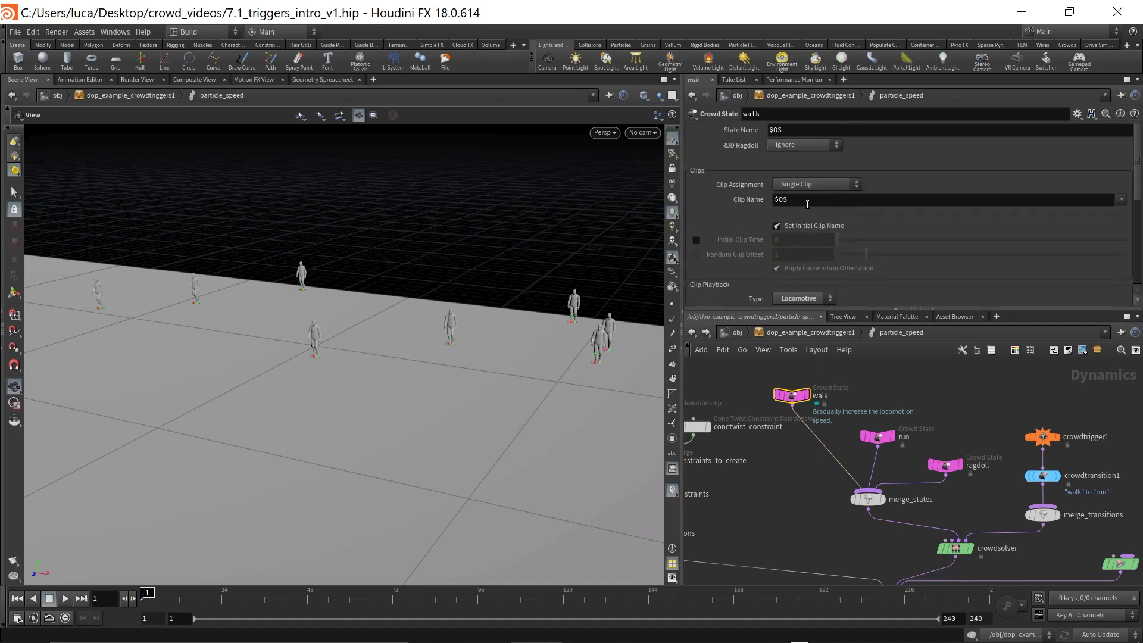
scroll(807, 204, down, 5)
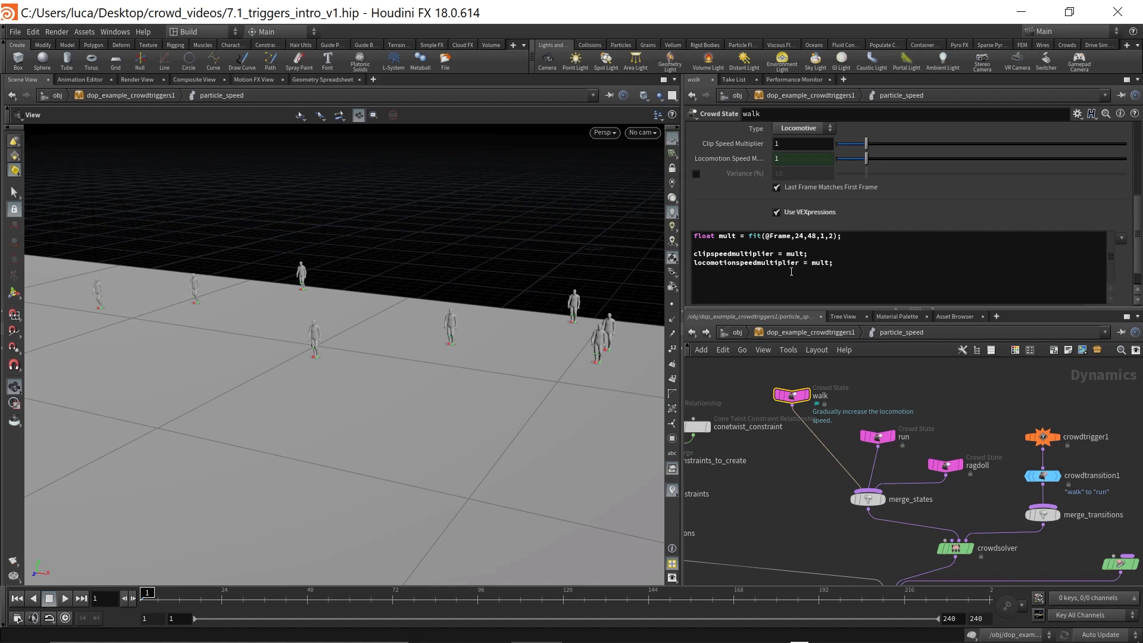
scroll(735, 166, up, 1)
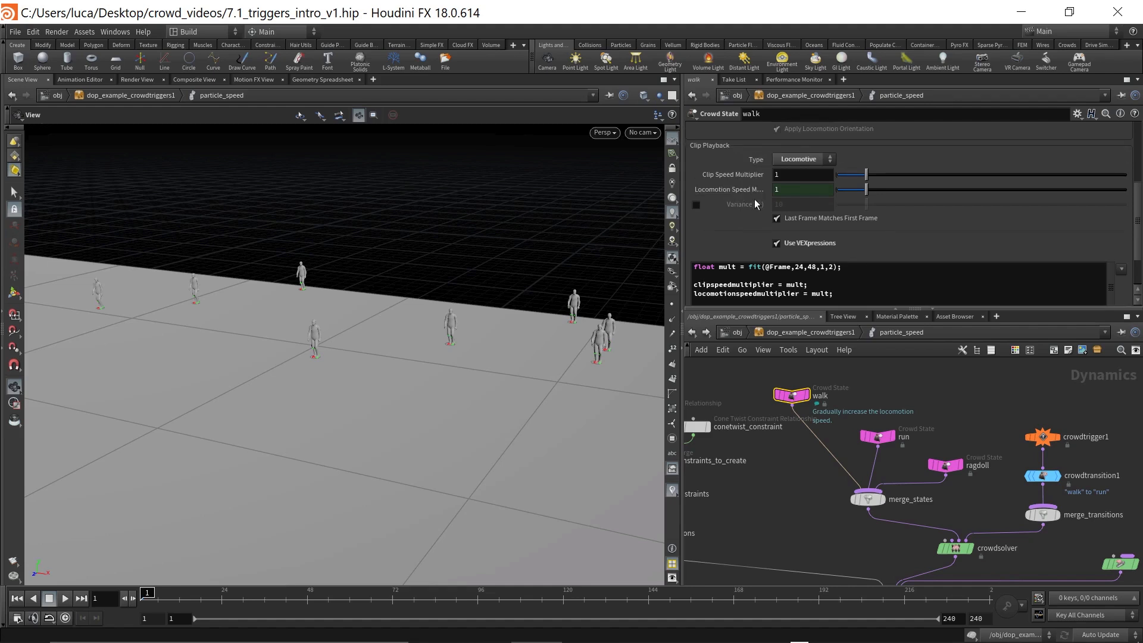
scroll(715, 182, down, 1)
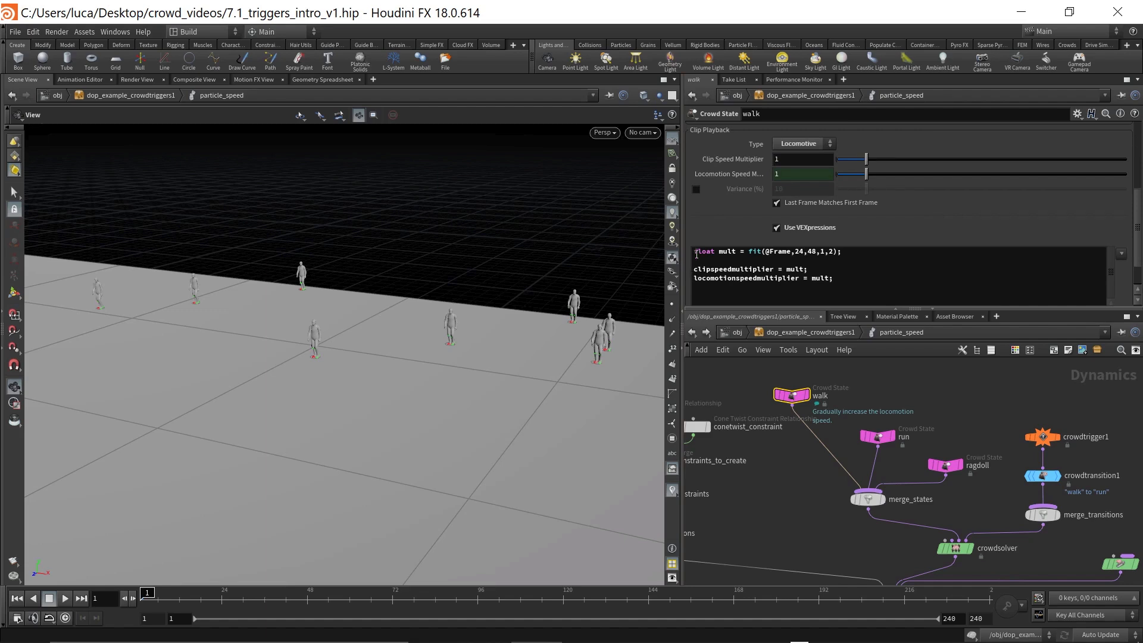
- Examine the walk state's clipspeedmultiplier and locomotionspeedmultiplier expression lines against its Clip Playback parameters, and deselect the node
double_click(772, 269)
drag(799, 278, 692, 278)
click(696, 281)
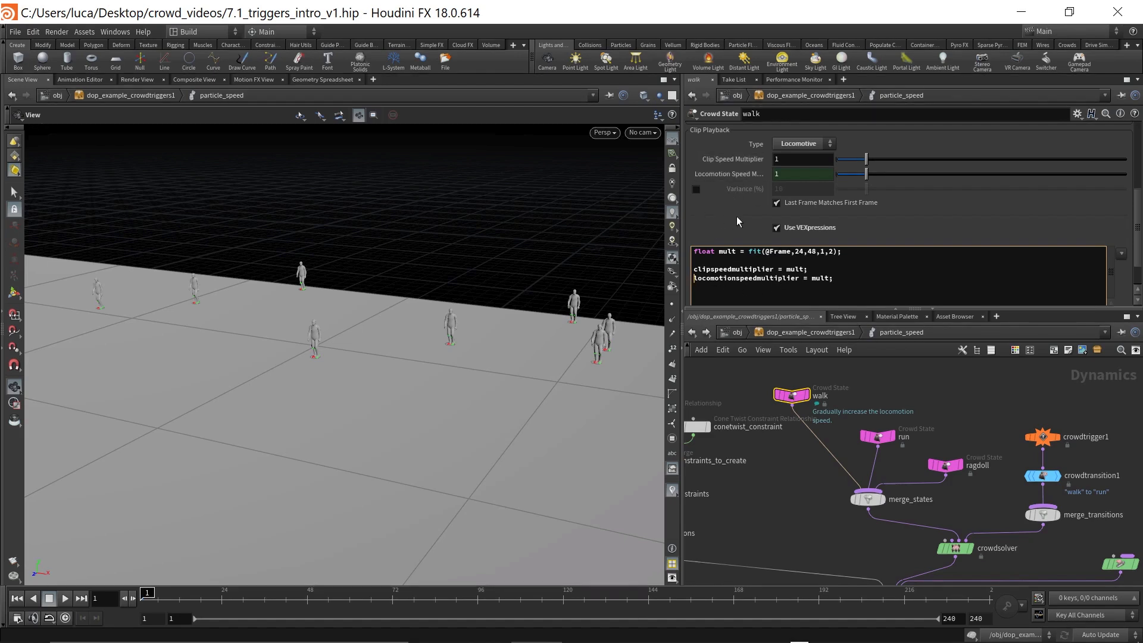
scroll(737, 216, up, 3)
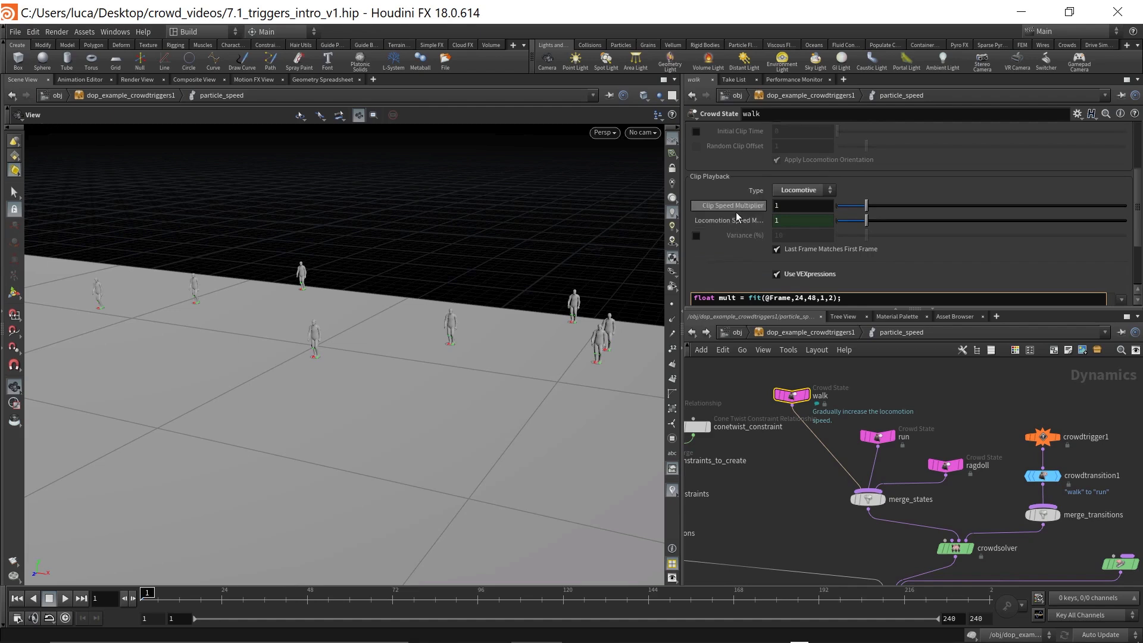
scroll(744, 172, up, 4)
scroll(745, 177, down, 7)
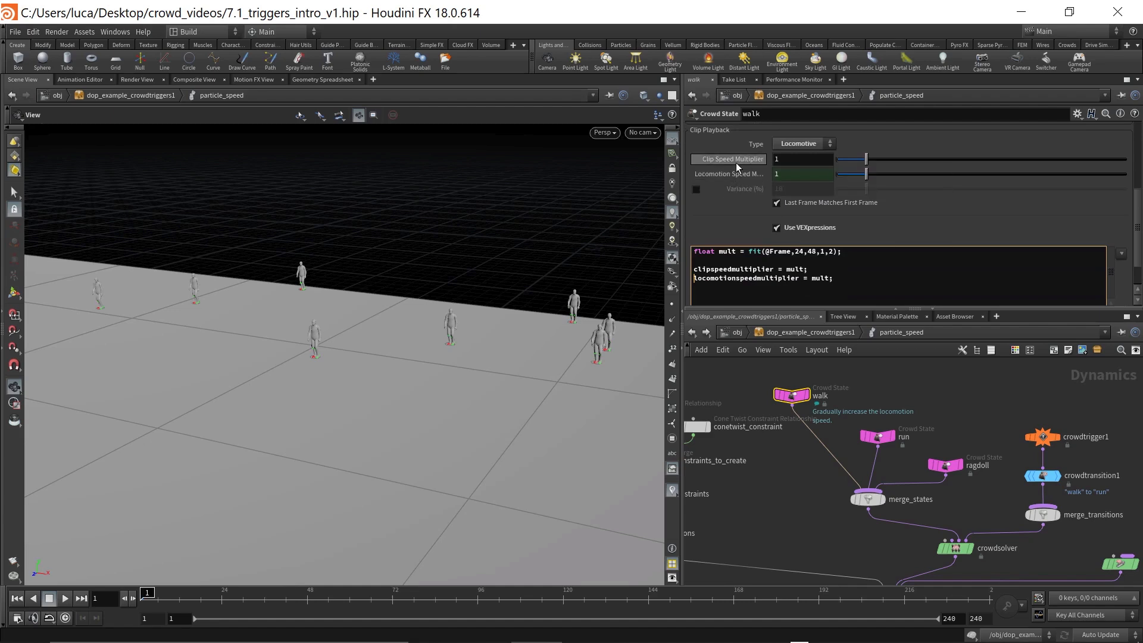
click(745, 372)
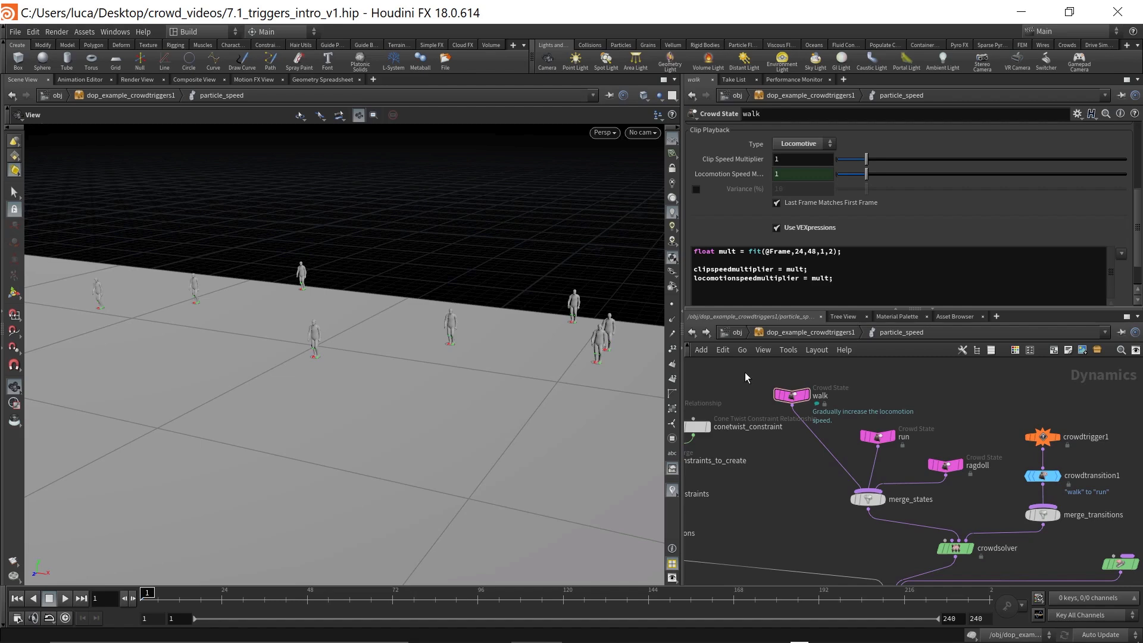
- Select crowdtrigger1 to review its Particle Speed comparison and threshold again, with more of the agents in view
drag(573, 432, 339, 453)
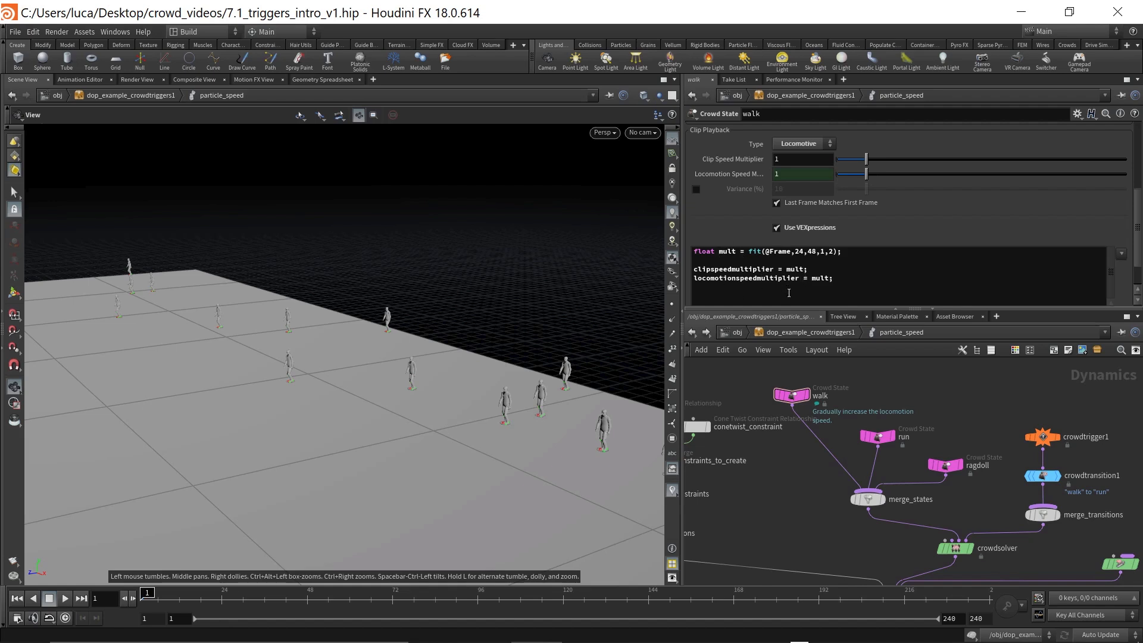
scroll(434, 425, down, 3)
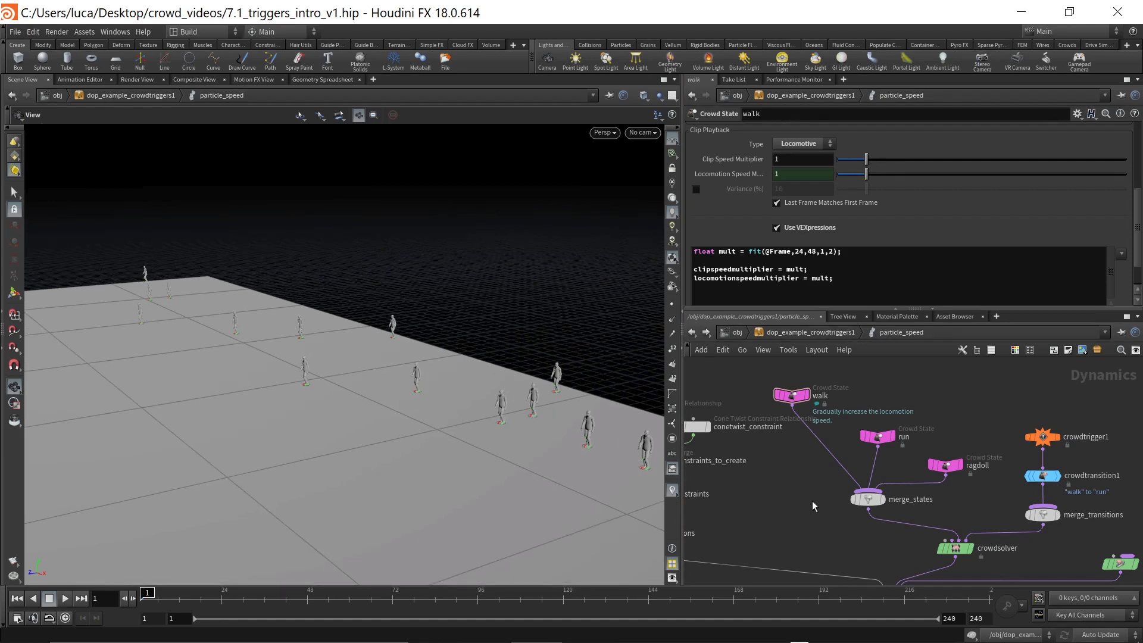
click(1045, 439)
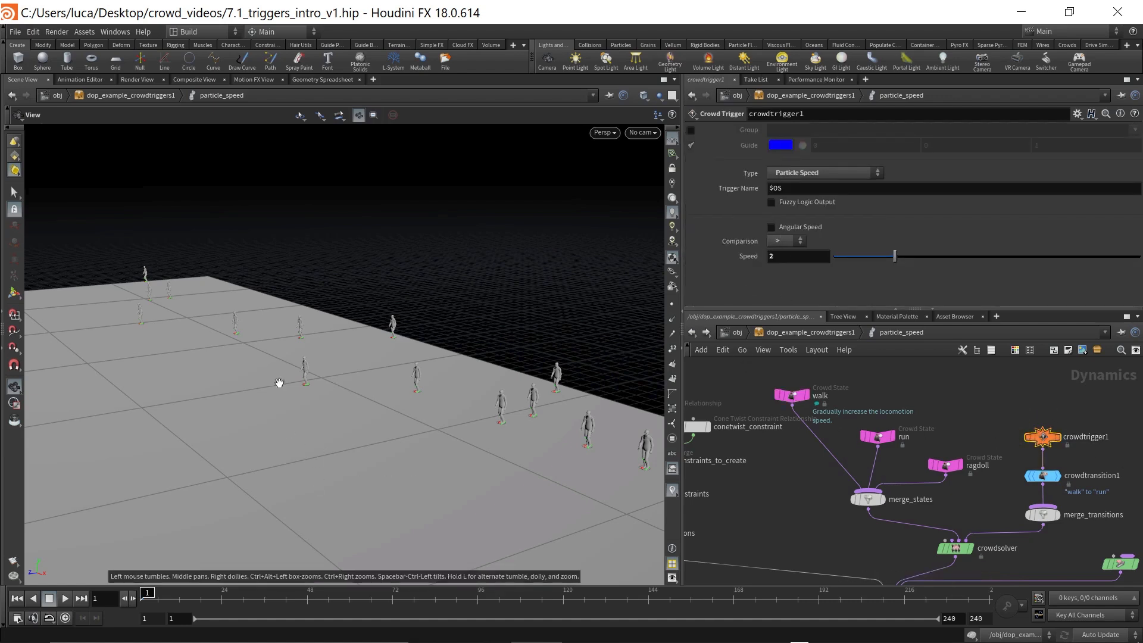
drag(325, 390, 293, 376)
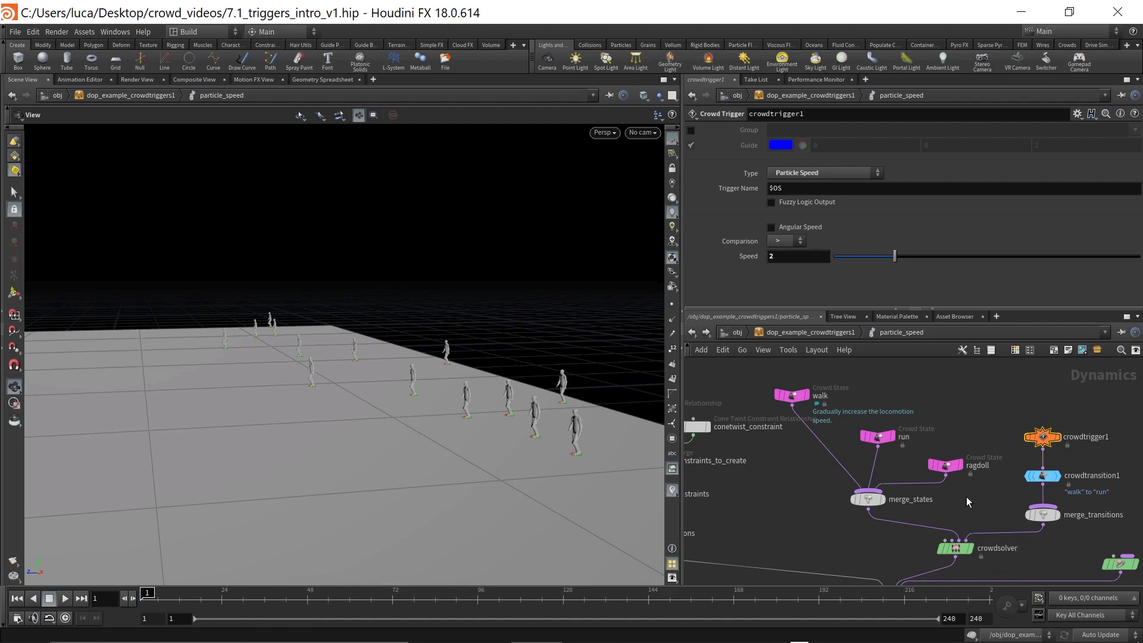
mouse_move(1045, 485)
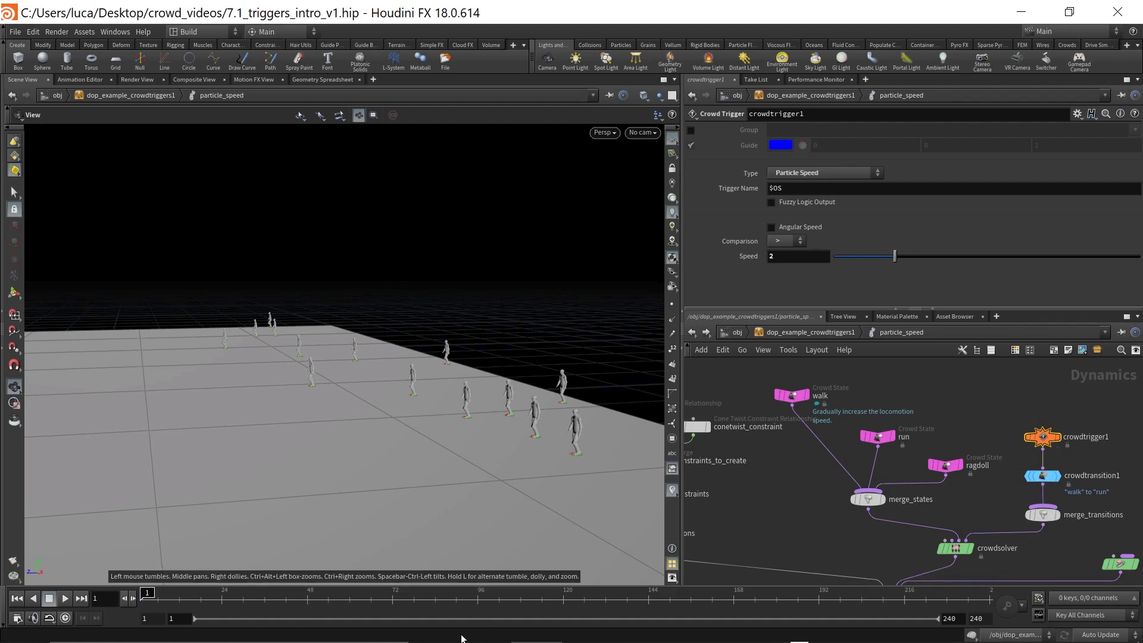
- Scrub the particle_speed simulation past frame 48 to examine the agents' speed change, checking crowdtransition1's input and output states
click(163, 603)
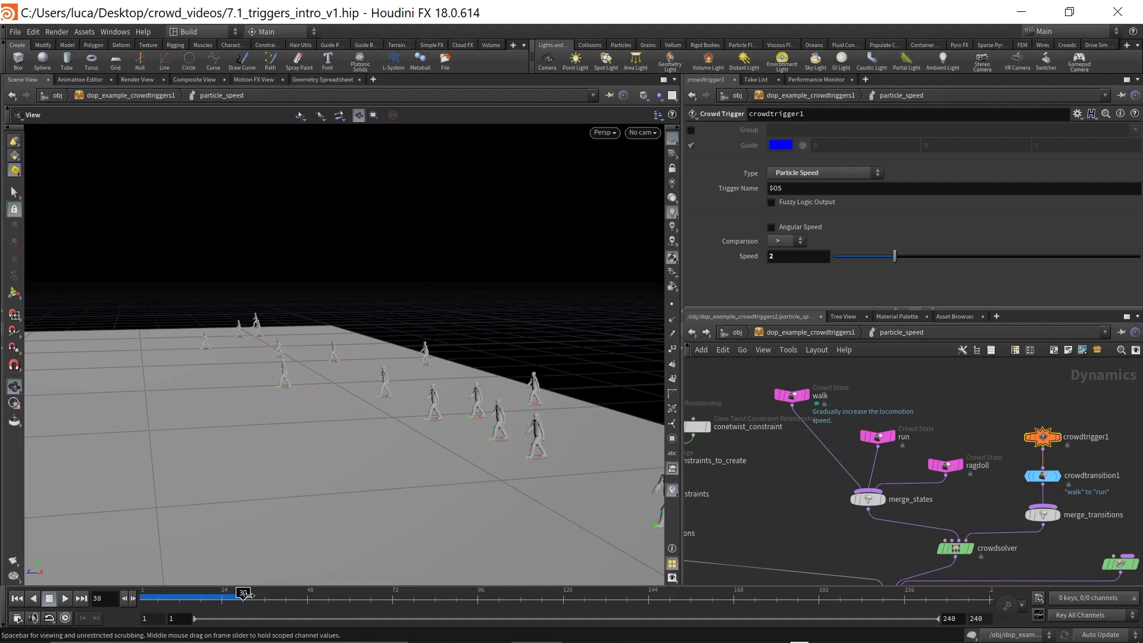
drag(243, 593, 134, 599)
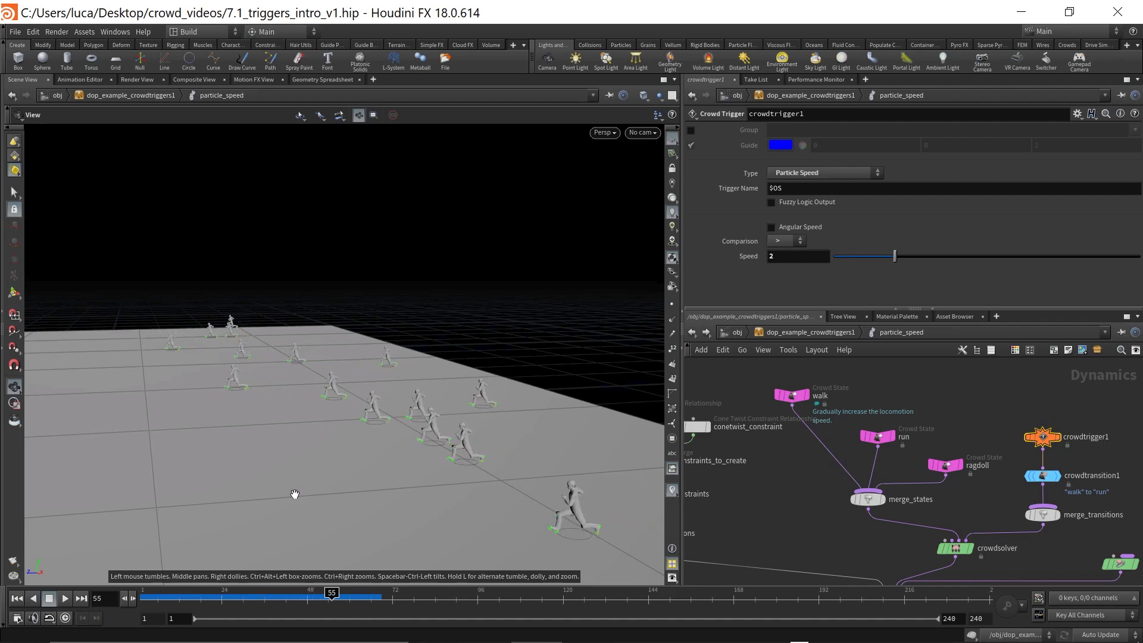
click(1033, 477)
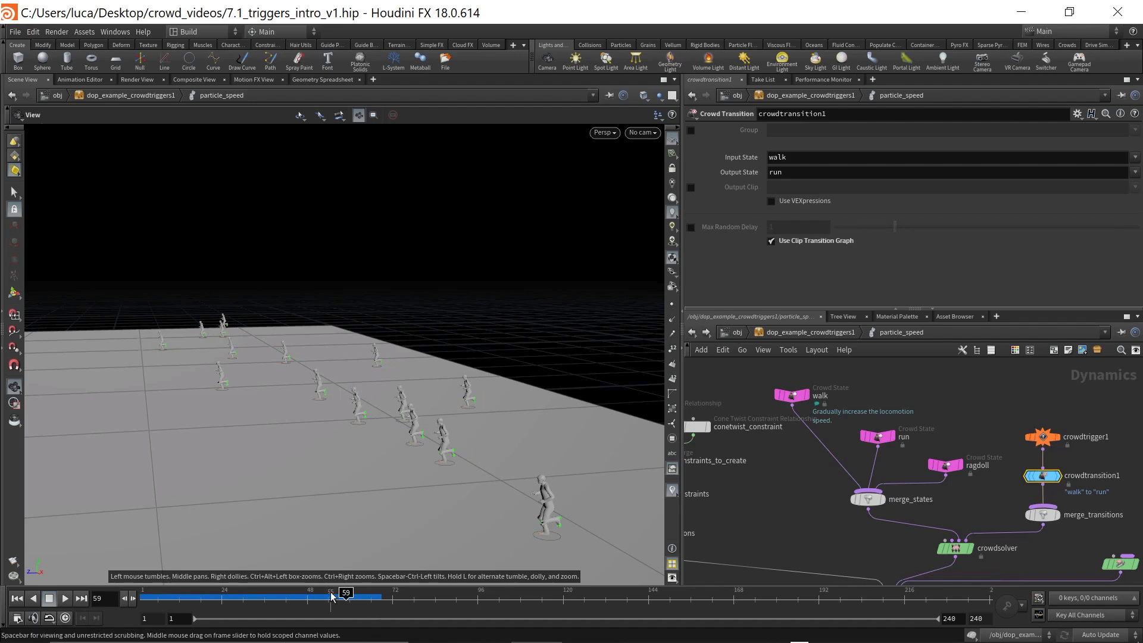
drag(370, 593, 128, 599)
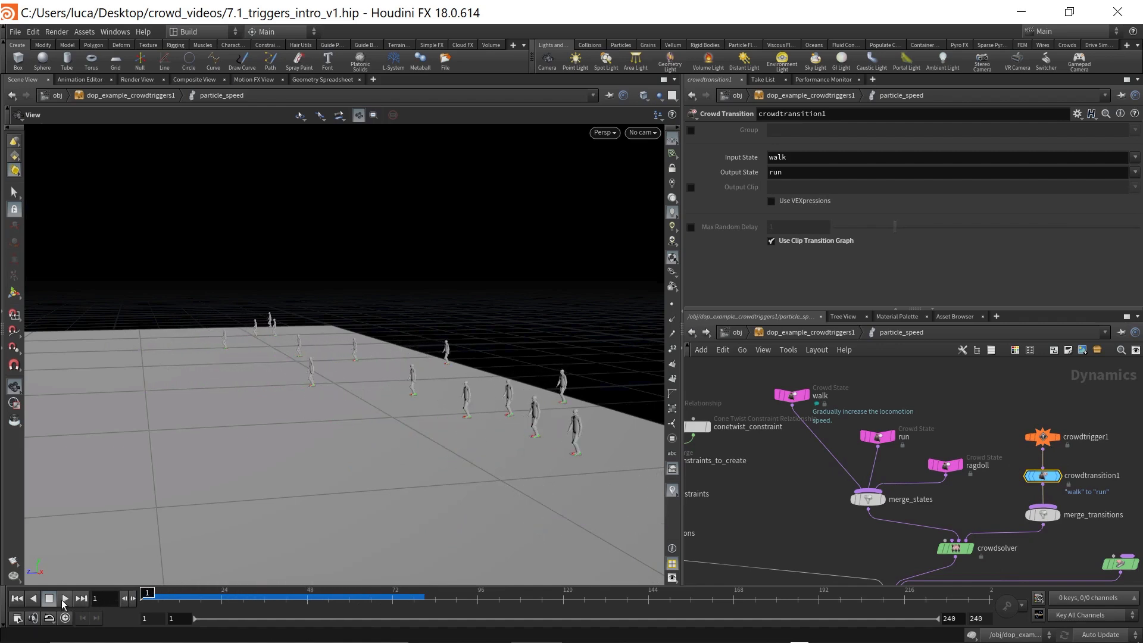
- Play the particle_speed simulation repeatedly from the first frame to examine the walk-to-run switch, stop playback, and recheck the walk state
click(65, 599)
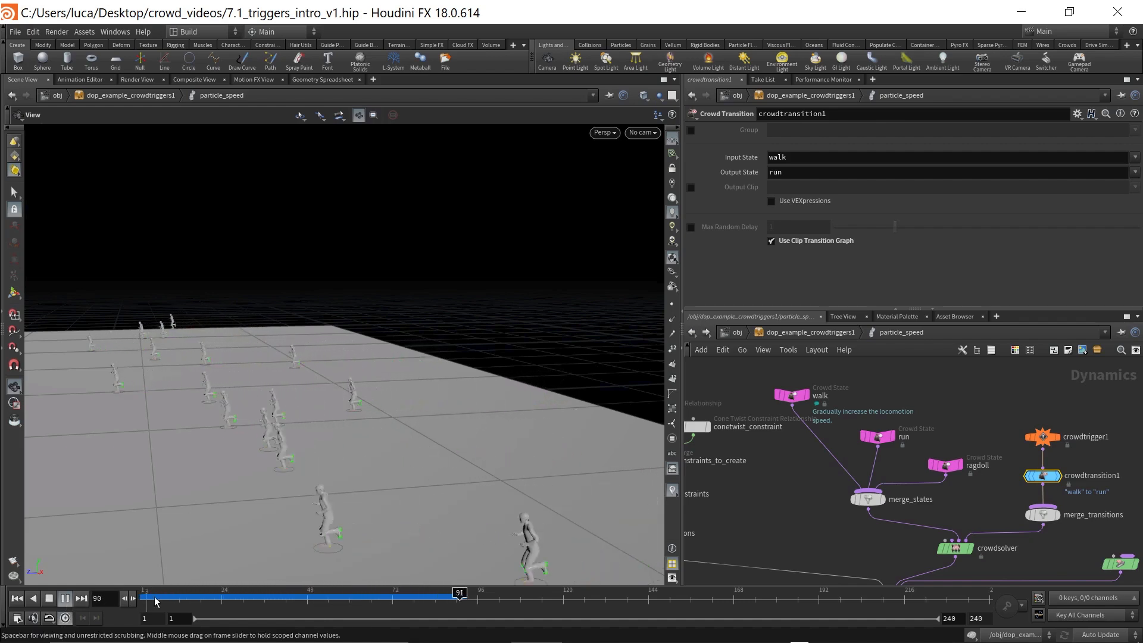
drag(152, 602, 93, 598)
click(64, 599)
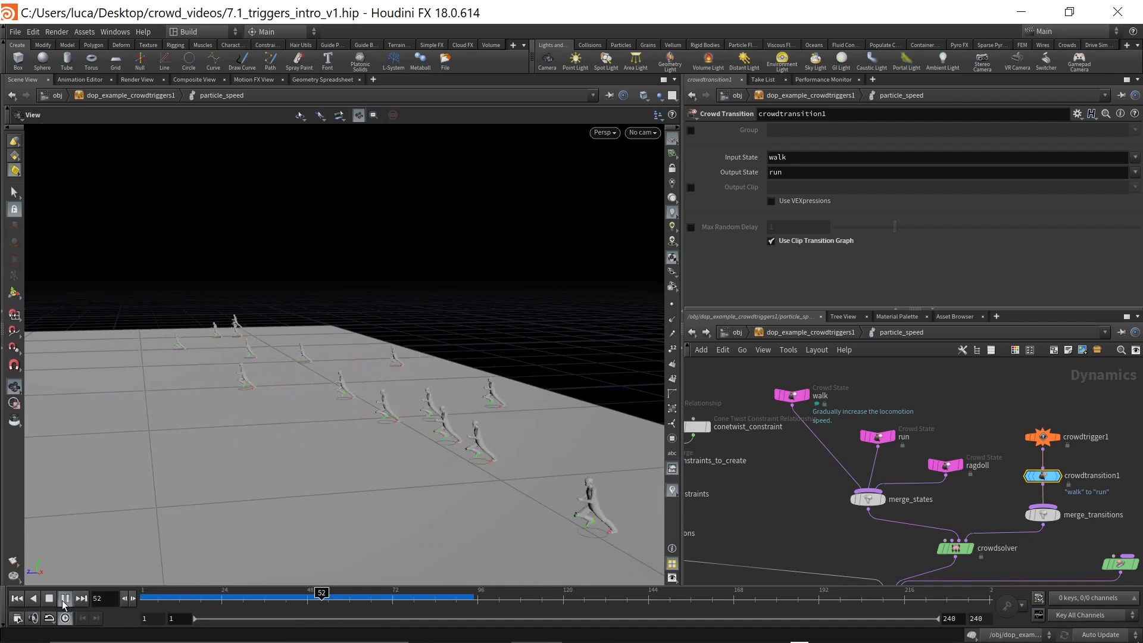
drag(149, 595, 92, 597)
click(66, 601)
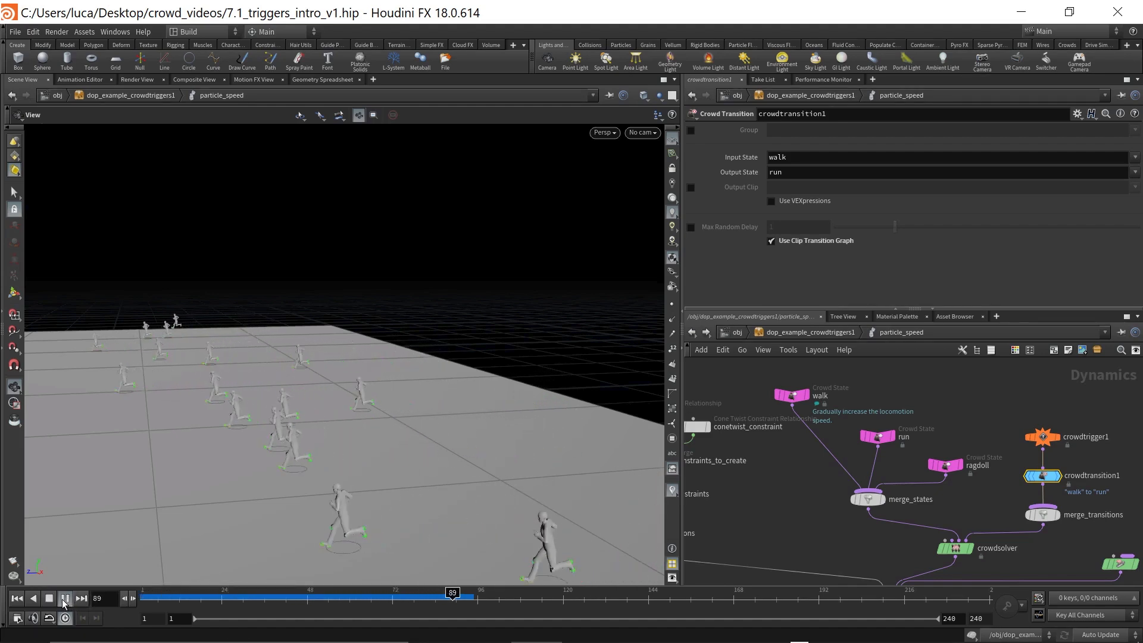
click(65, 600)
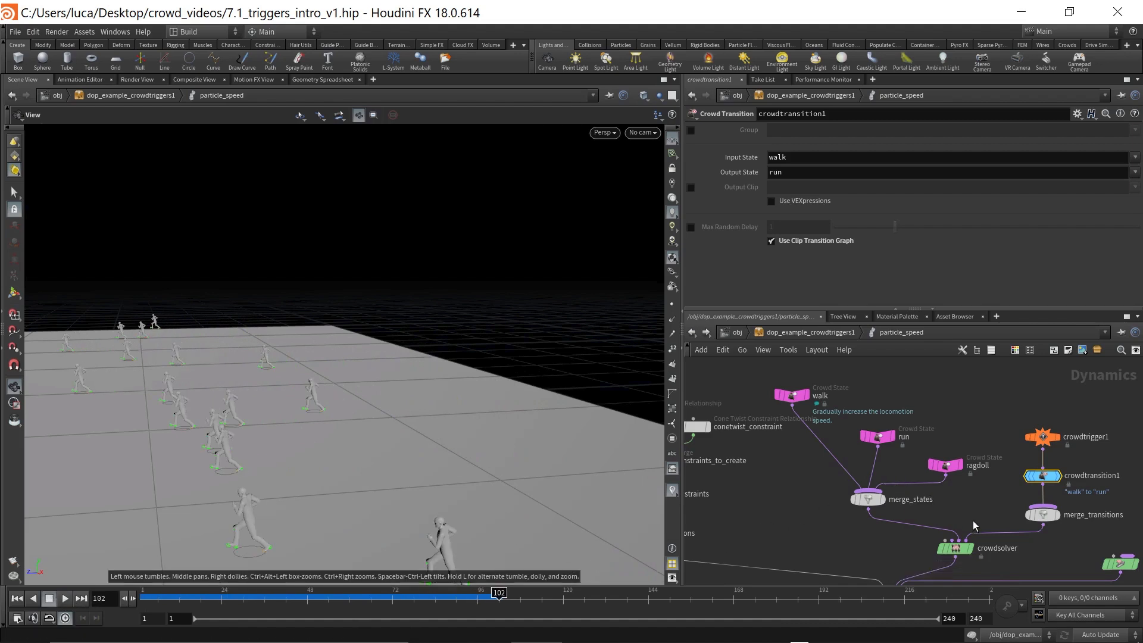
click(793, 400)
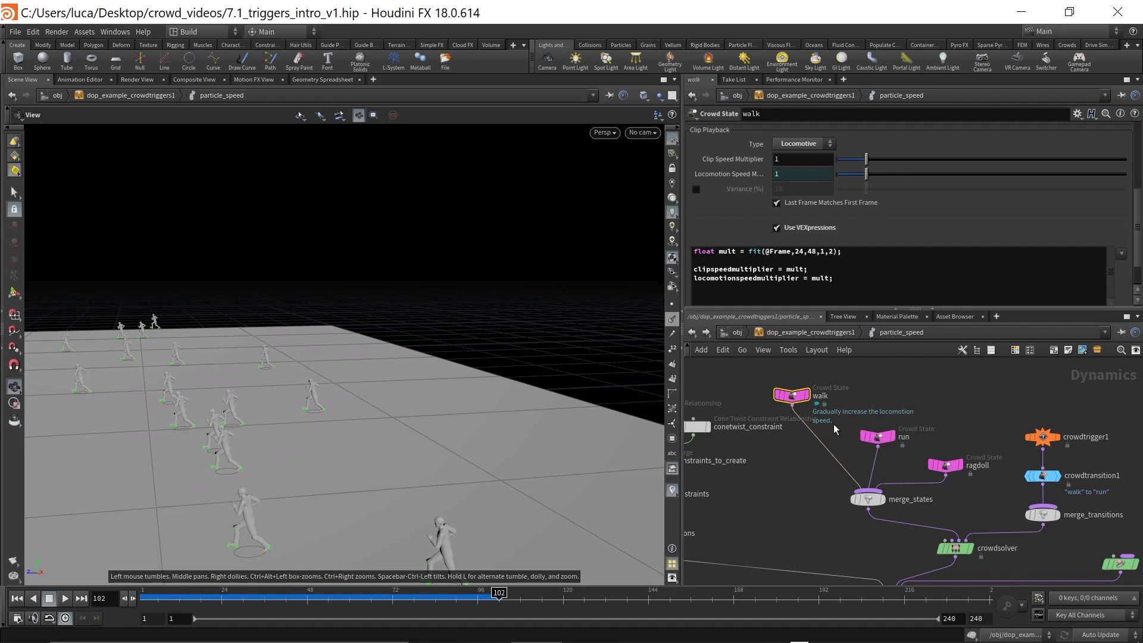
- Return to dop_example_crowdtriggers1 and open the particle_proximity DOP network
click(786, 332)
scroll(755, 415, up, 2)
scroll(762, 451, up, 3)
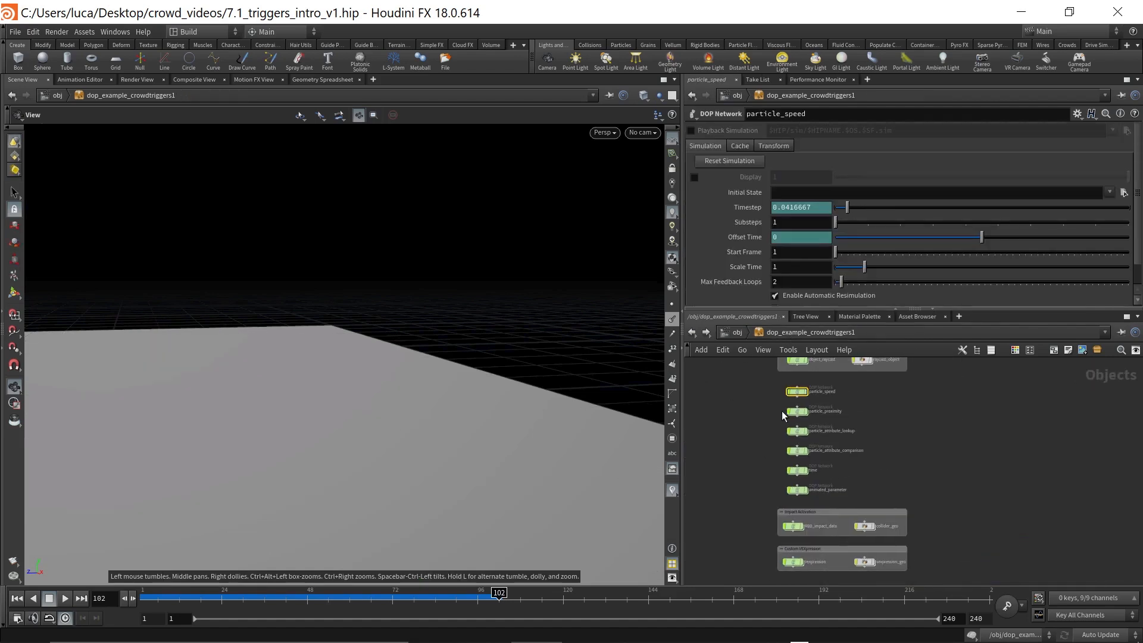
click(795, 414)
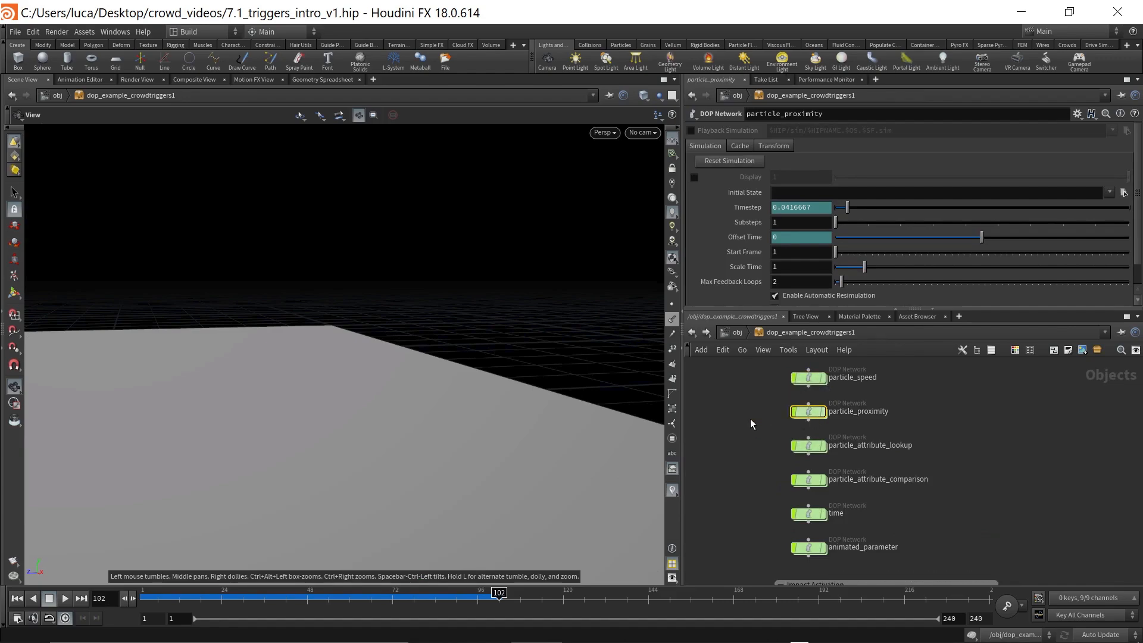
middle_drag(755, 403, 749, 428)
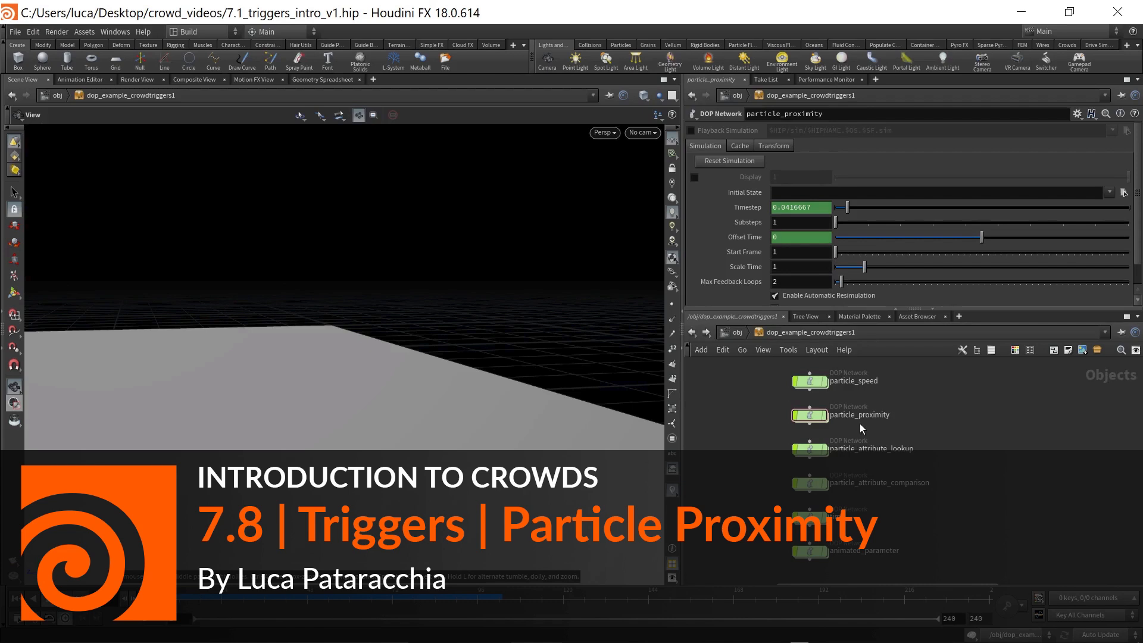
mouse_move(812, 417)
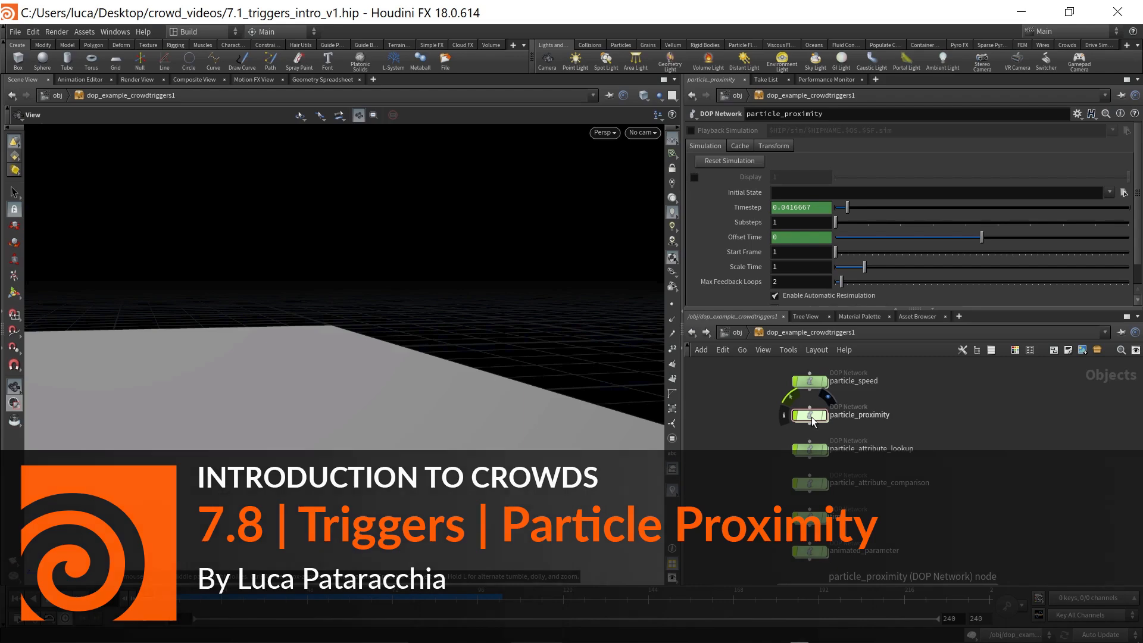
middle_drag(812, 416, 802, 433)
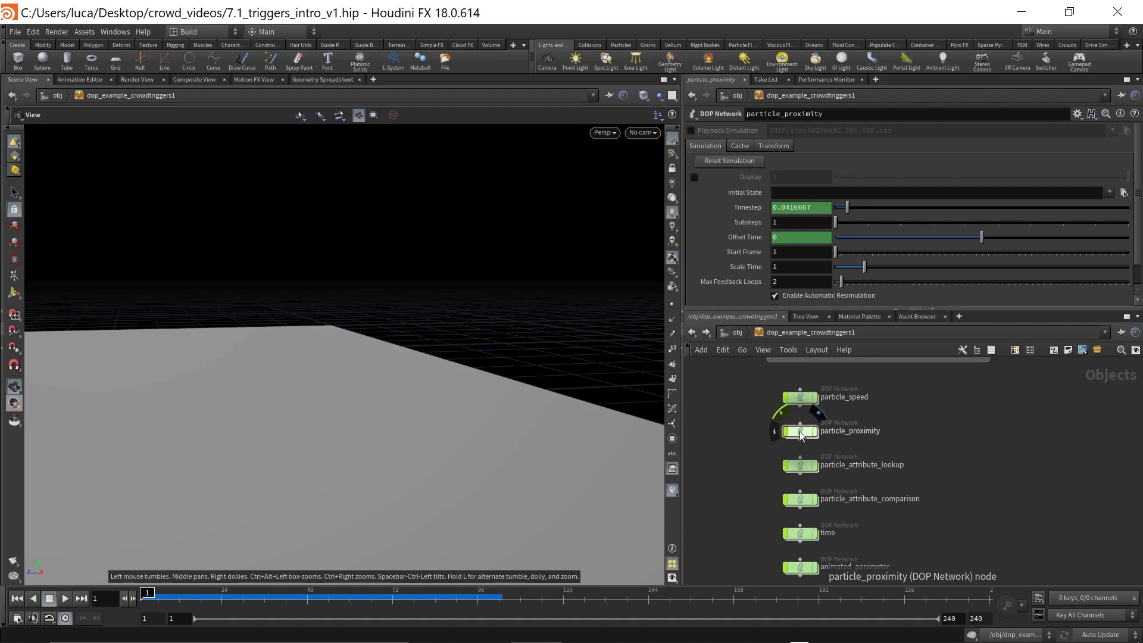
double_click(801, 432)
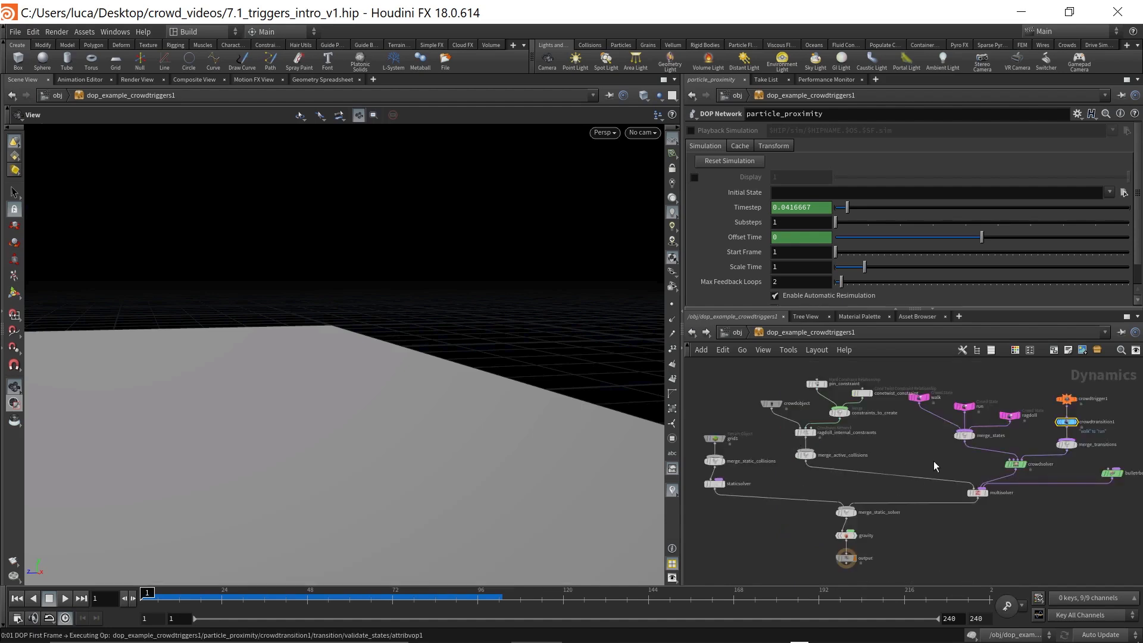
- Select crowdtrigger1 to review its Particle Proximity settings, and widen the parameter and network area beside the viewport
click(1067, 421)
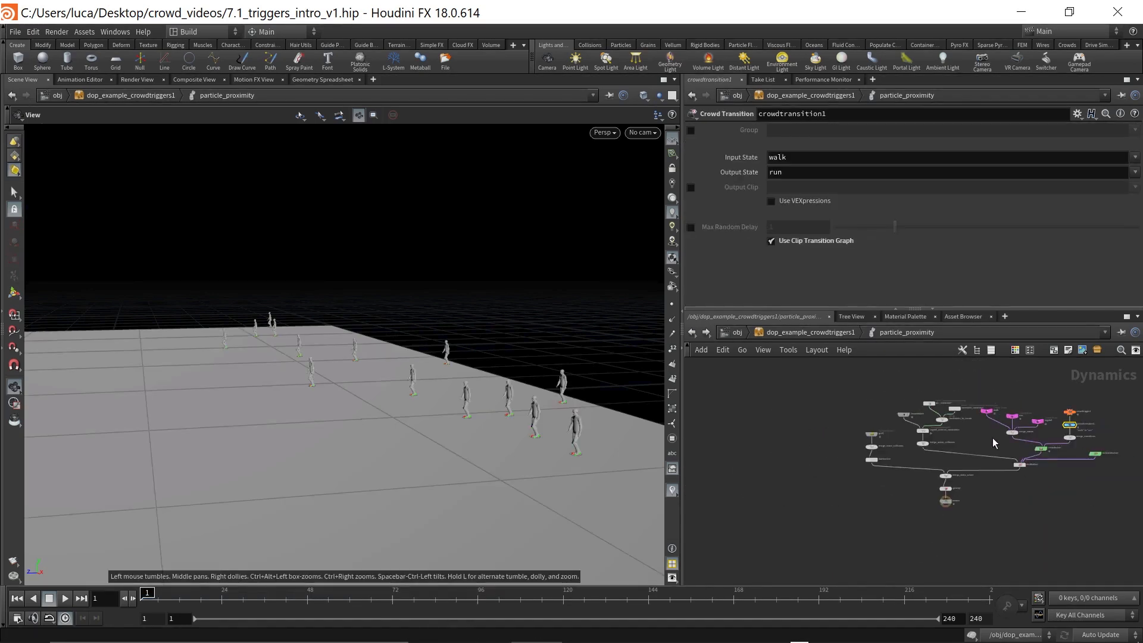
scroll(1065, 412, up, 2)
click(1062, 408)
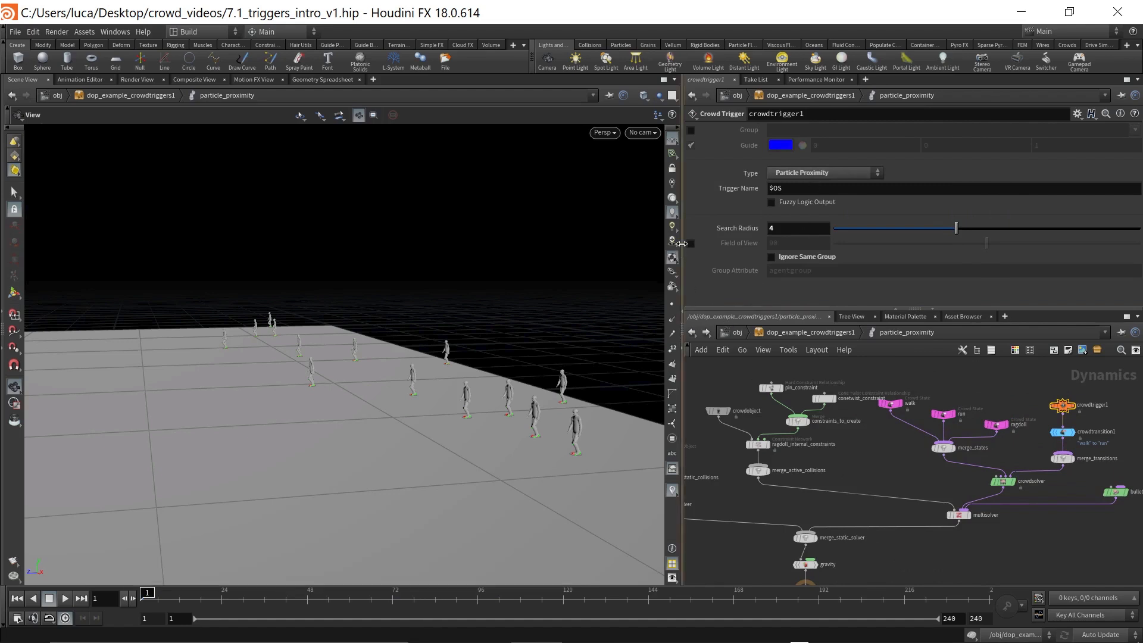
drag(679, 246, 635, 246)
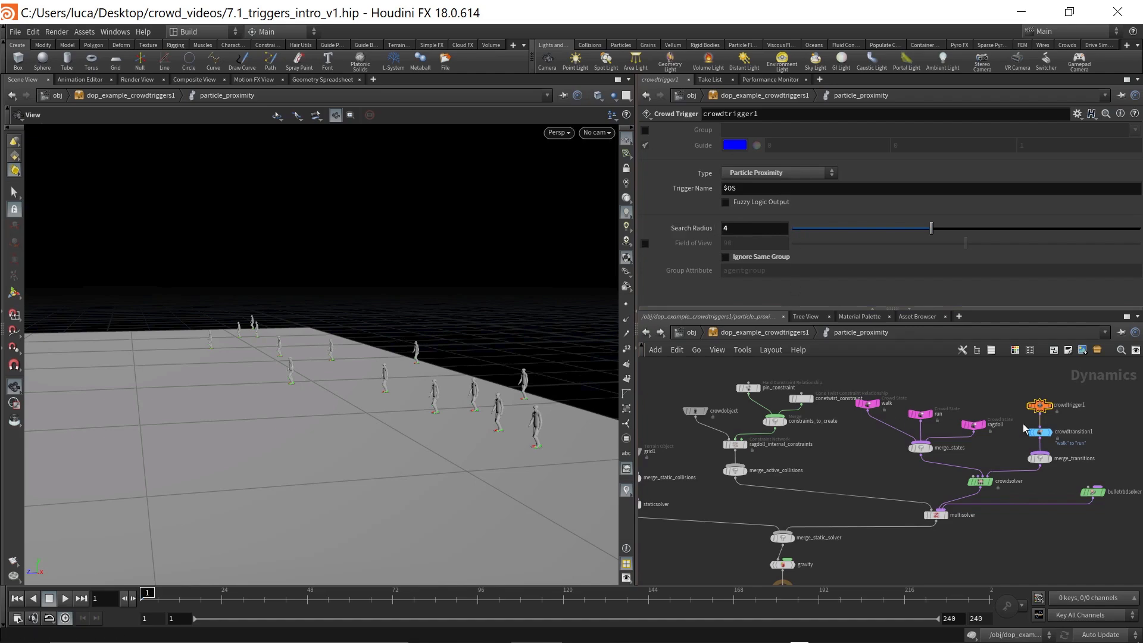
- Open the Crowd Trigger help page, read its Particle Proximity section, and close the help window
drag(420, 373, 339, 416)
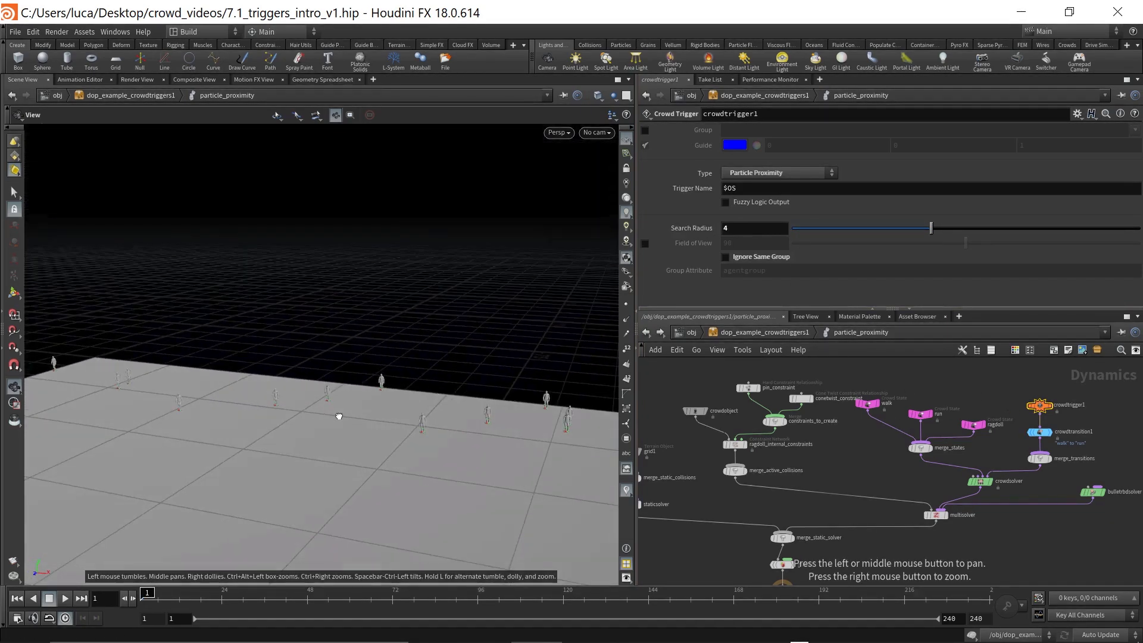
drag(440, 419, 274, 398)
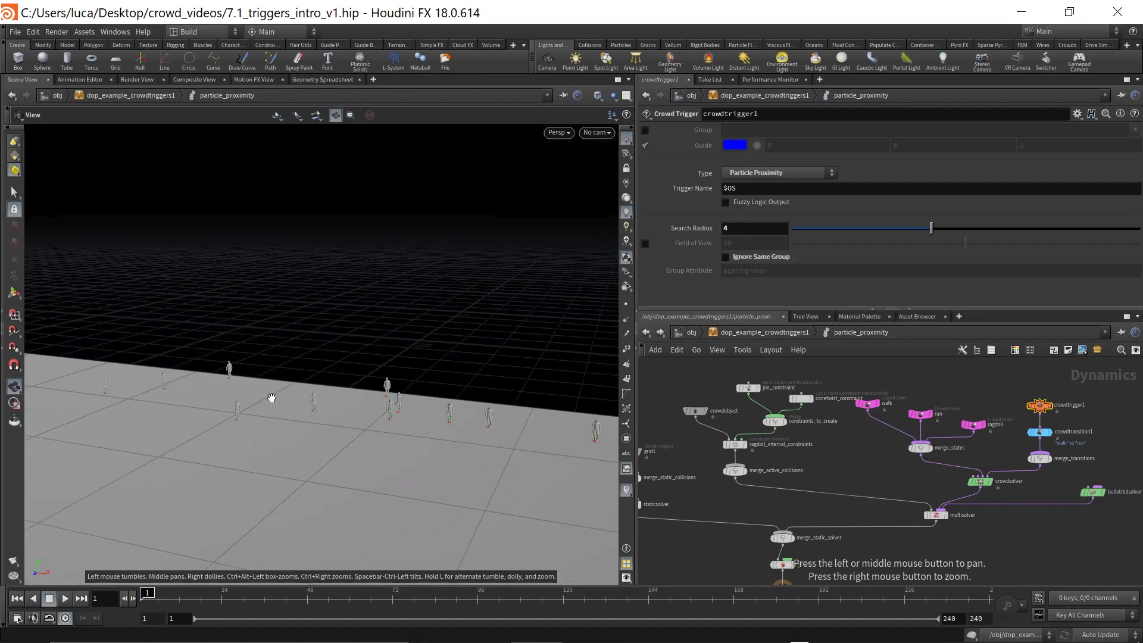
drag(382, 413, 377, 484)
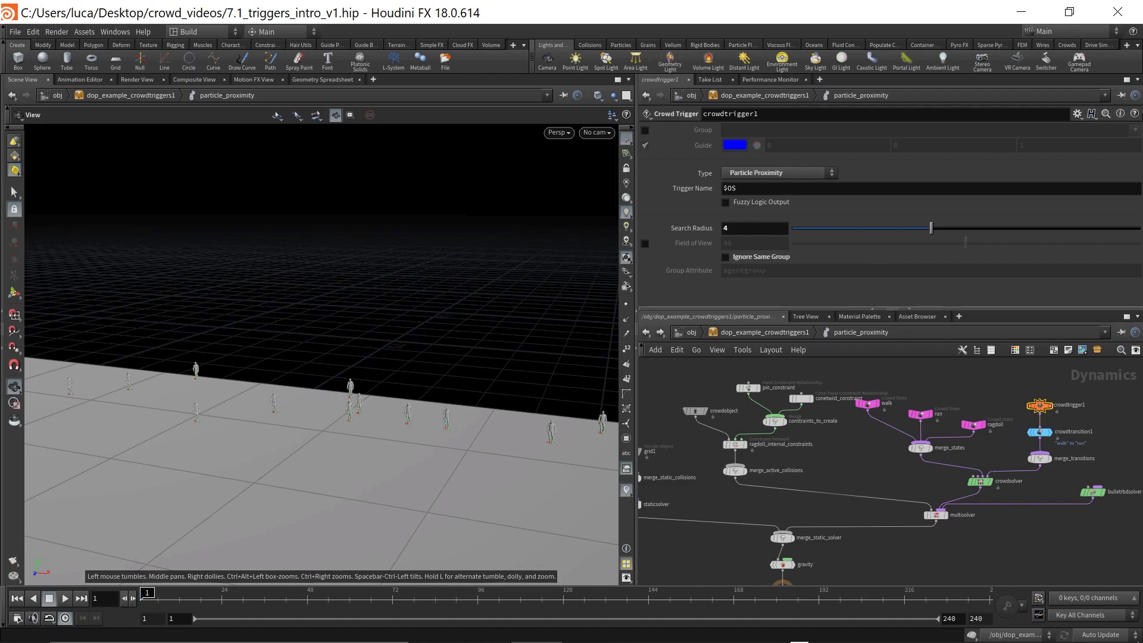
click(1133, 114)
drag(224, 225, 412, 155)
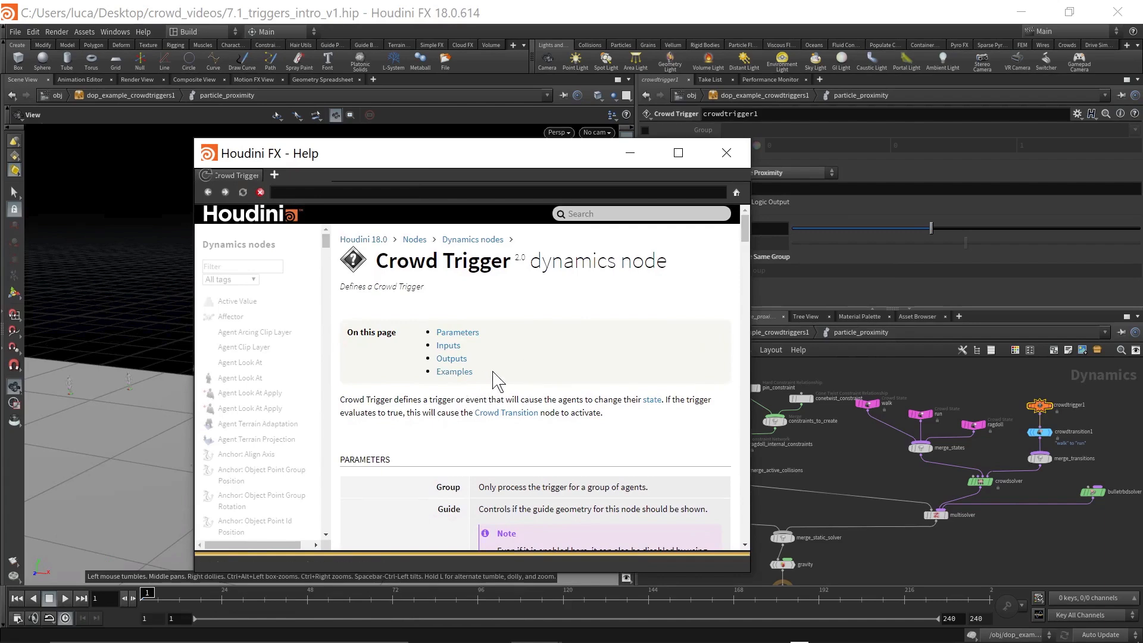
scroll(485, 377, down, 3)
scroll(420, 374, down, 15)
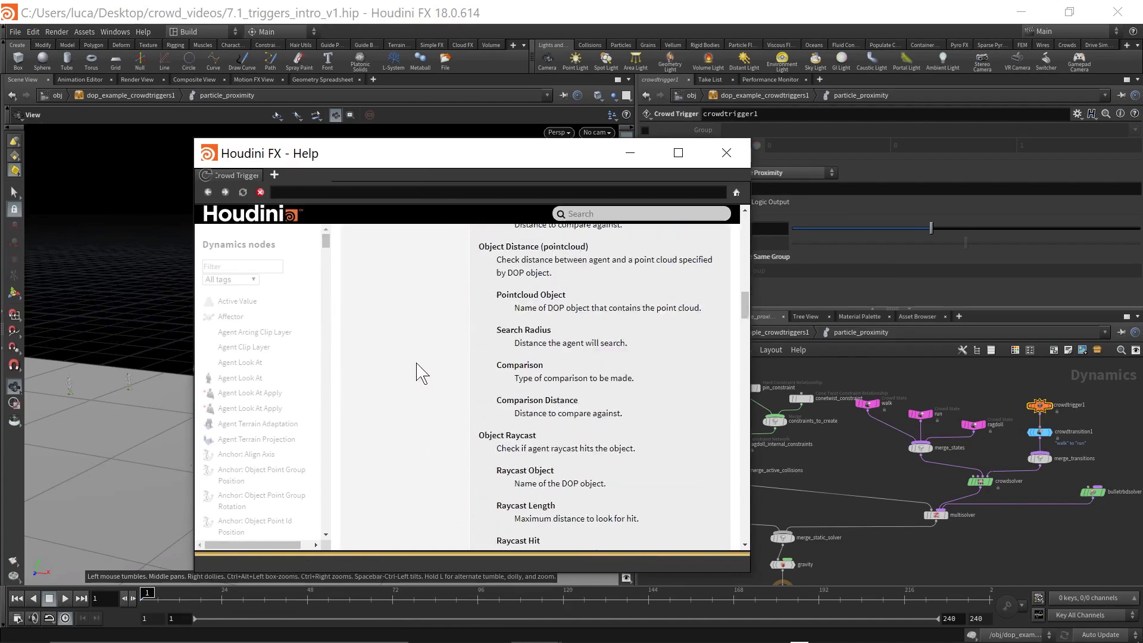
scroll(422, 374, down, 6)
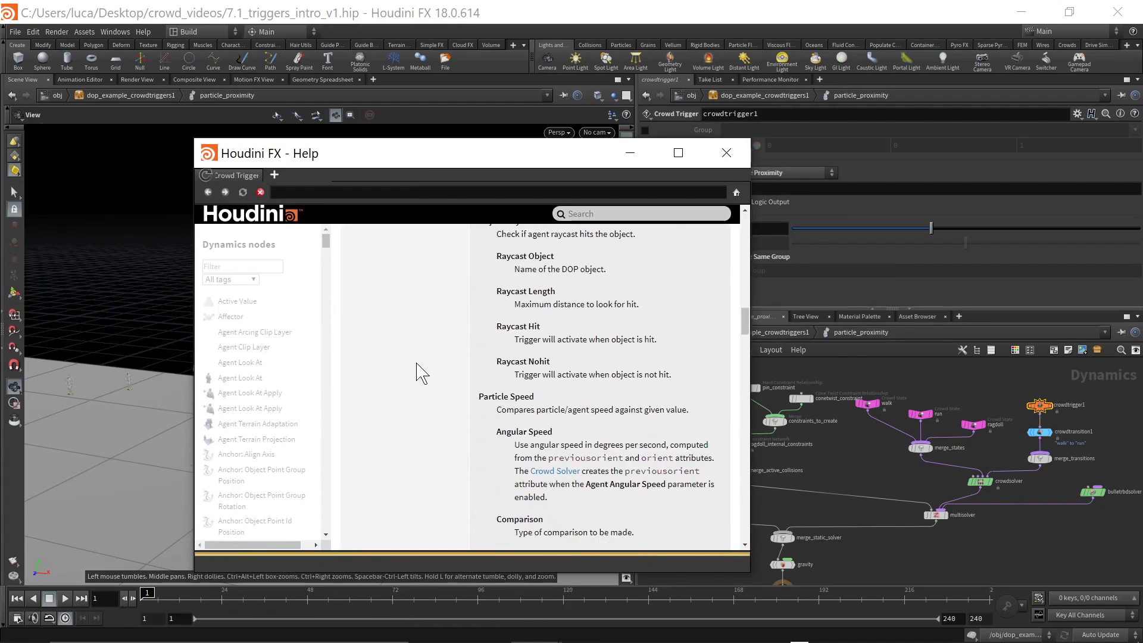
scroll(420, 371, down, 4)
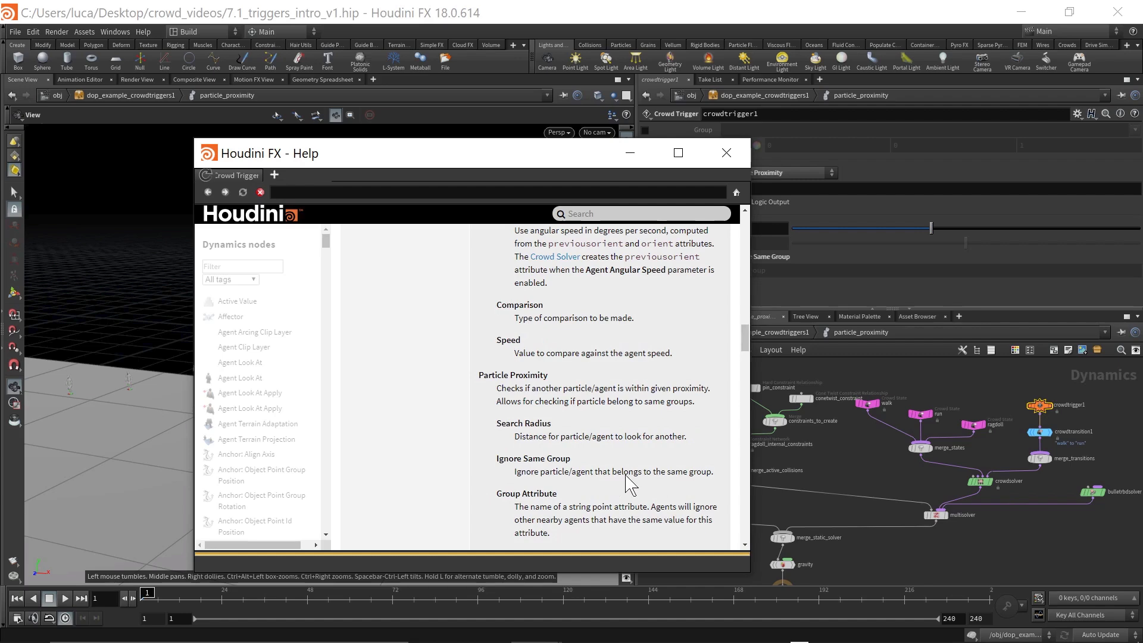
click(726, 153)
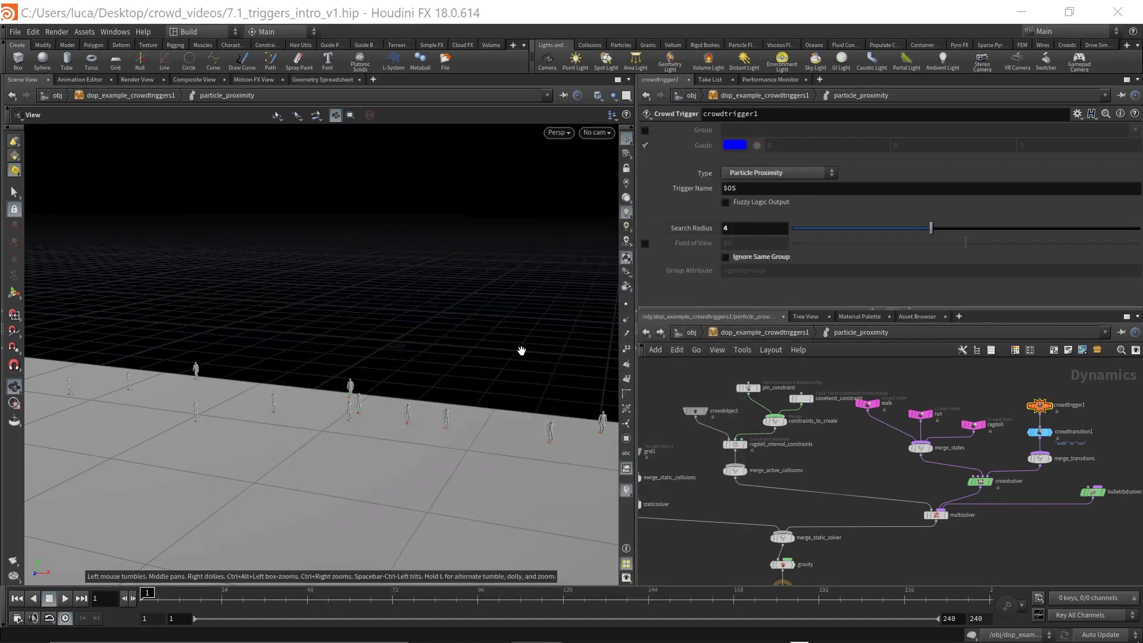
- Play and scrub the particle_proximity simulation to examine the agents' behaviour with Search Radius 4, and return to frame 1
right_drag(294, 445, 313, 424)
right_drag(395, 502, 436, 426)
drag(436, 426, 335, 435)
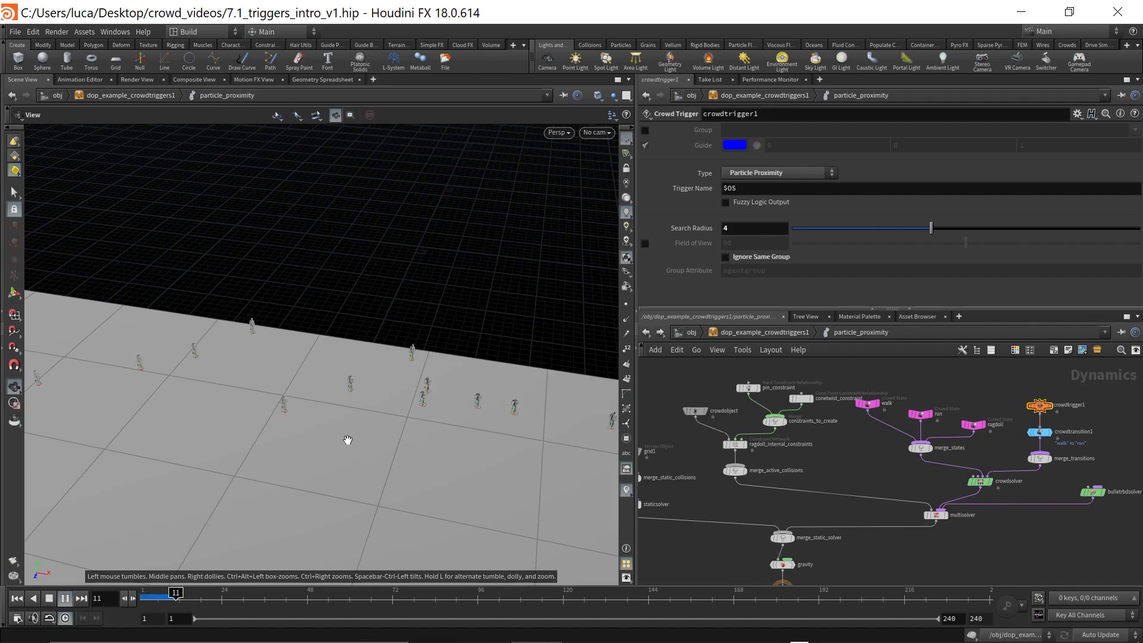
key(Up)
drag(146, 594, 414, 594)
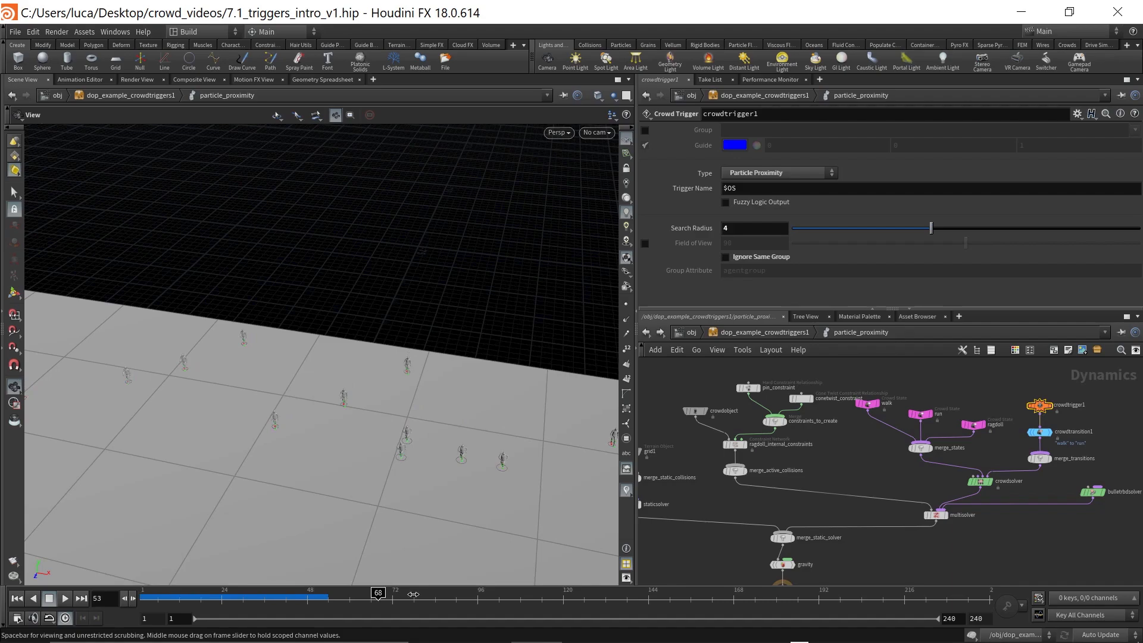
right_drag(416, 499, 339, 528)
drag(225, 604, 146, 596)
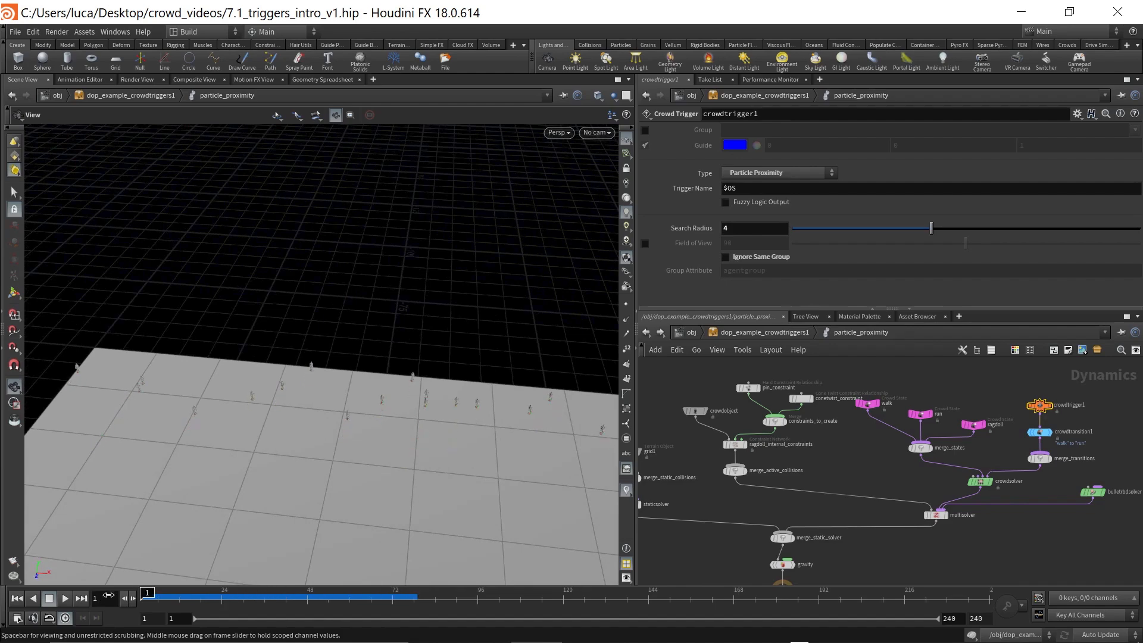
- Temporarily enable Ignore Same Group on crowdtrigger1, play the simulation, return to frame 1, and turn the option off again
click(726, 258)
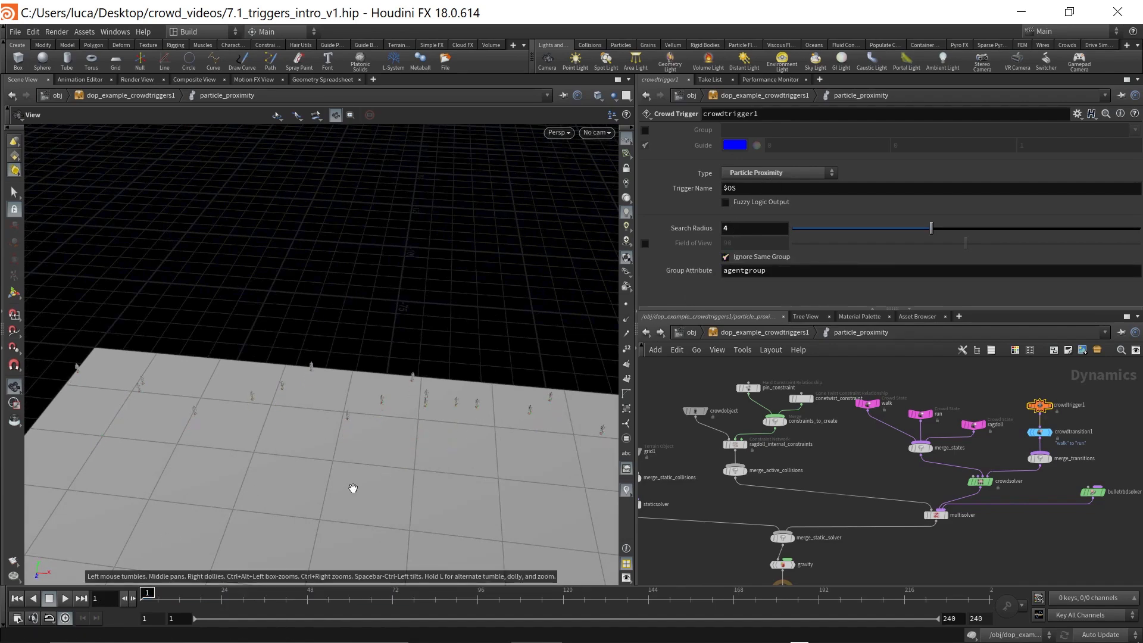
drag(250, 536, 317, 409)
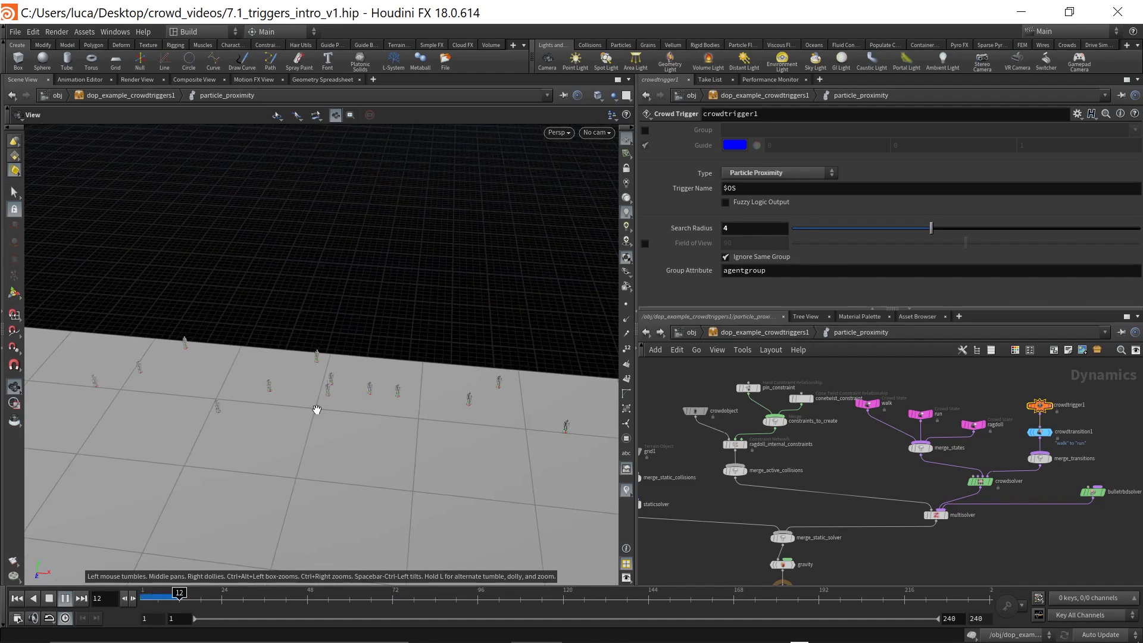
key(Up)
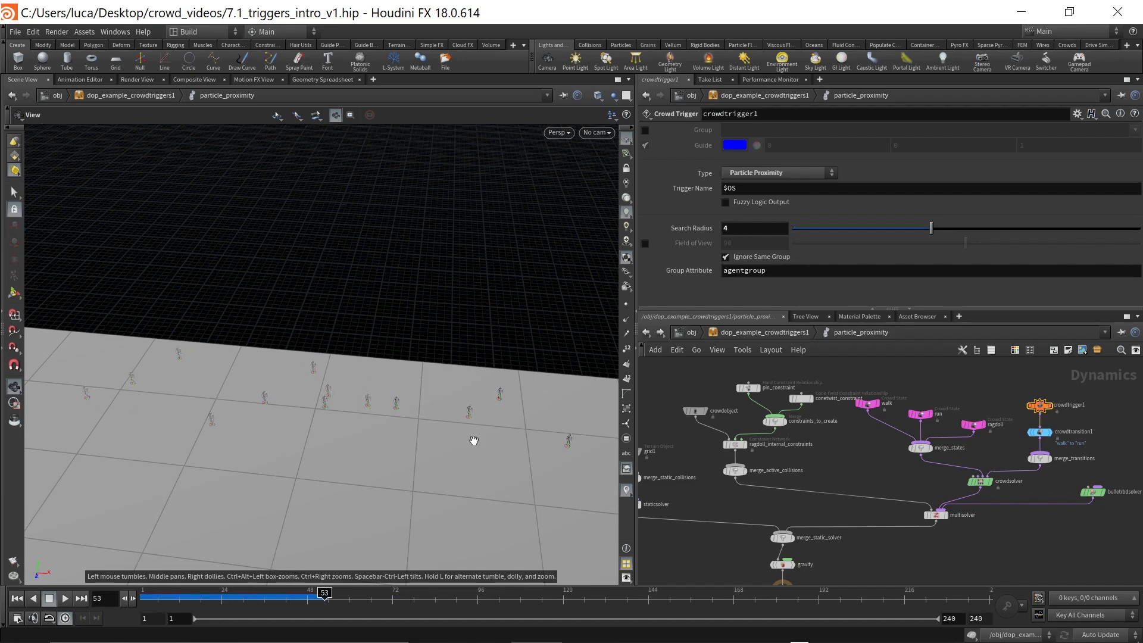
mouse_move(322, 601)
mouse_down()
mouse_move(147, 601)
mouse_move(363, 604)
mouse_move(145, 603)
mouse_up()
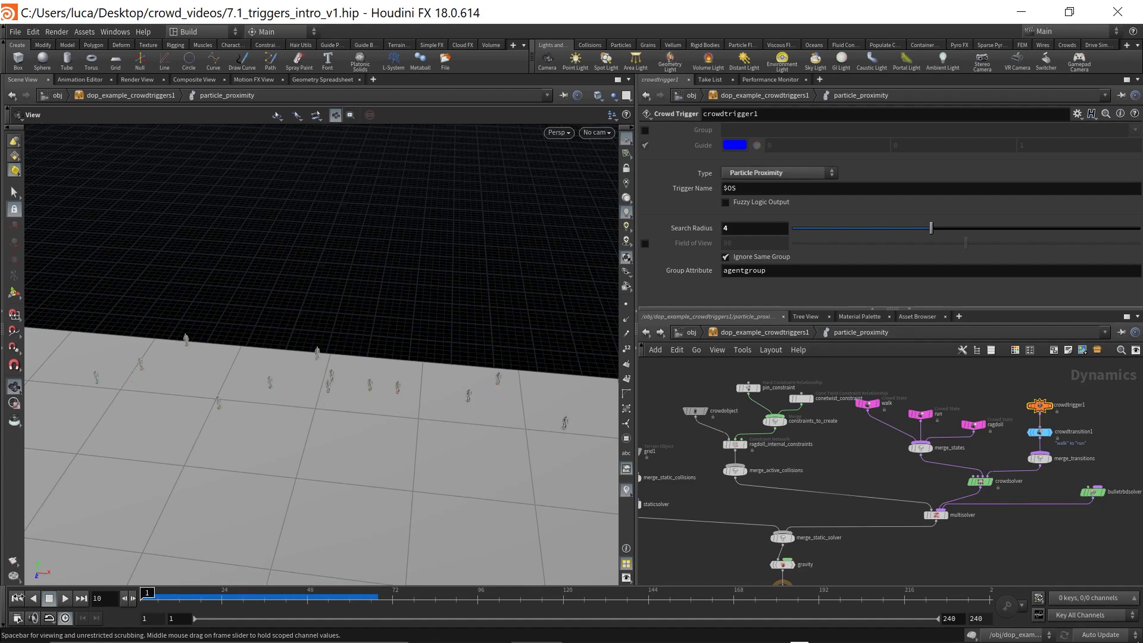
click(752, 261)
- Scrub the simulation to frame 89 with Ignore Same Group off to examine the agents close to each other
mouse_move(160, 599)
mouse_down()
mouse_move(262, 599)
mouse_move(145, 601)
mouse_move(437, 607)
mouse_up()
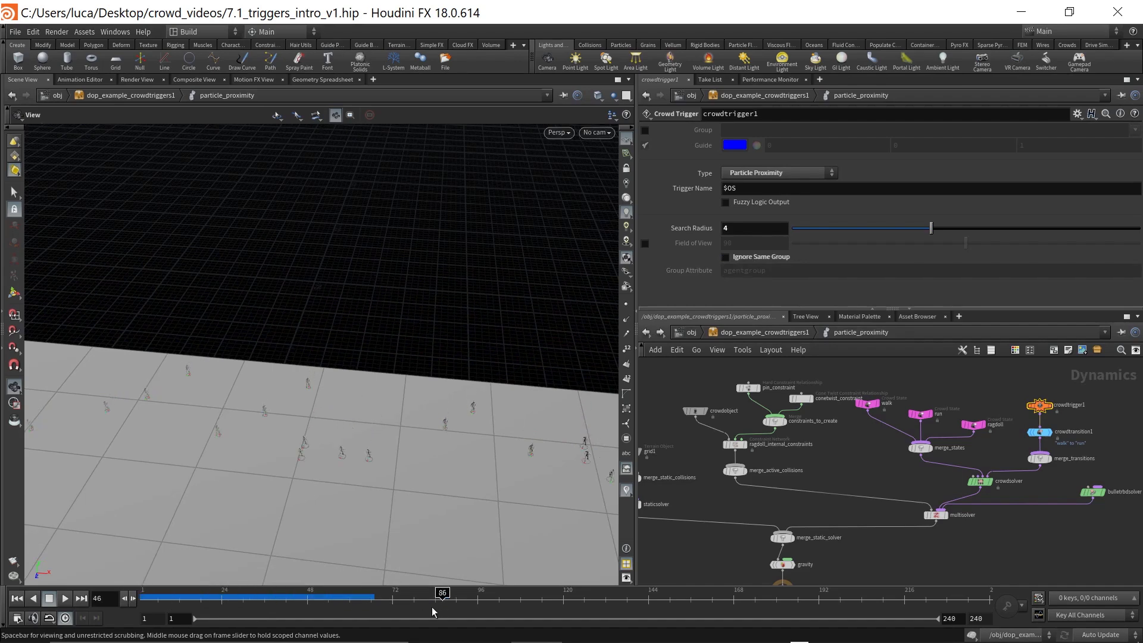
right_drag(271, 538, 458, 451)
mouse_move(340, 600)
mouse_down()
mouse_move(148, 600)
mouse_move(467, 599)
mouse_move(452, 599)
mouse_up()
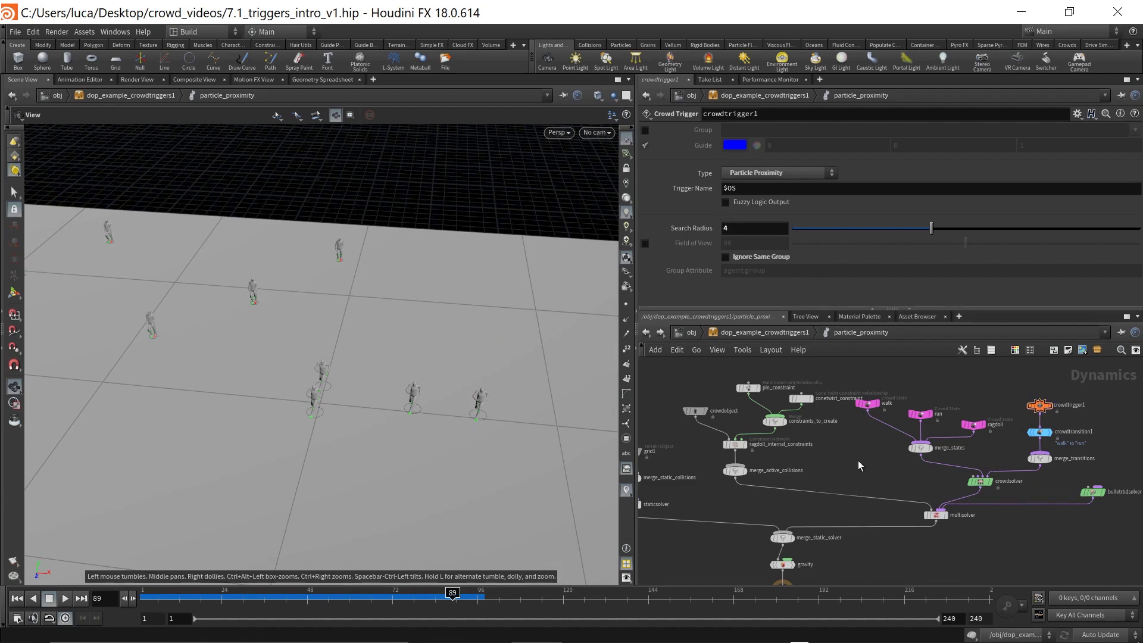
- Return to dop_example_crowdtriggers1 and open the particle_attribute_lookup DOP network, bringing its states and triggers into view
key(u)
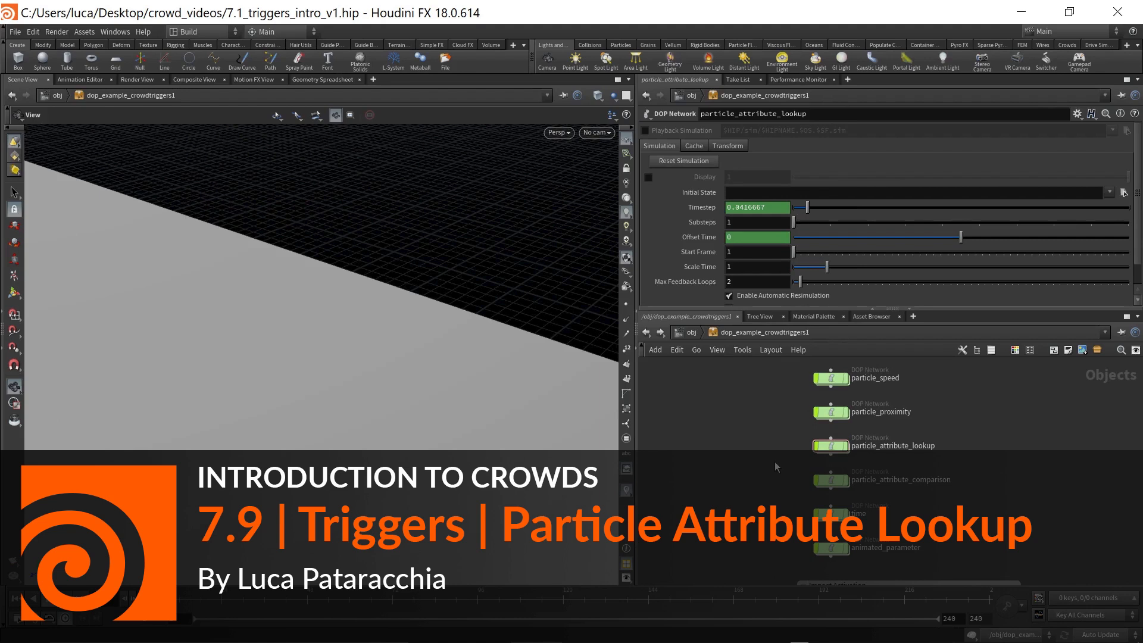
double_click(832, 446)
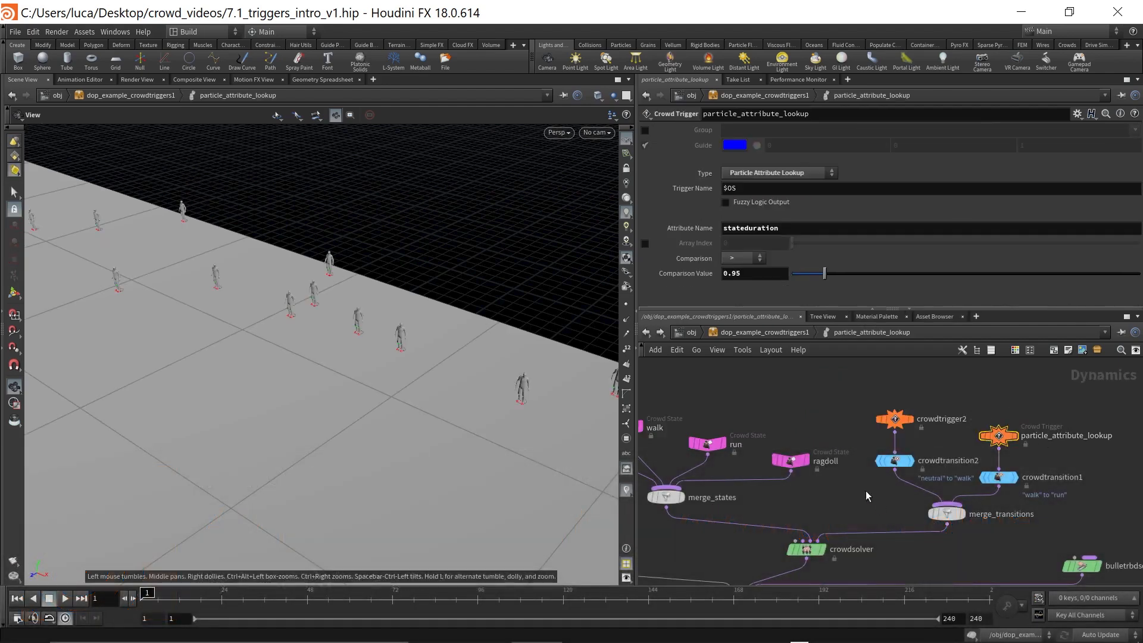
scroll(848, 474, down, 2)
scroll(760, 406, down, 2)
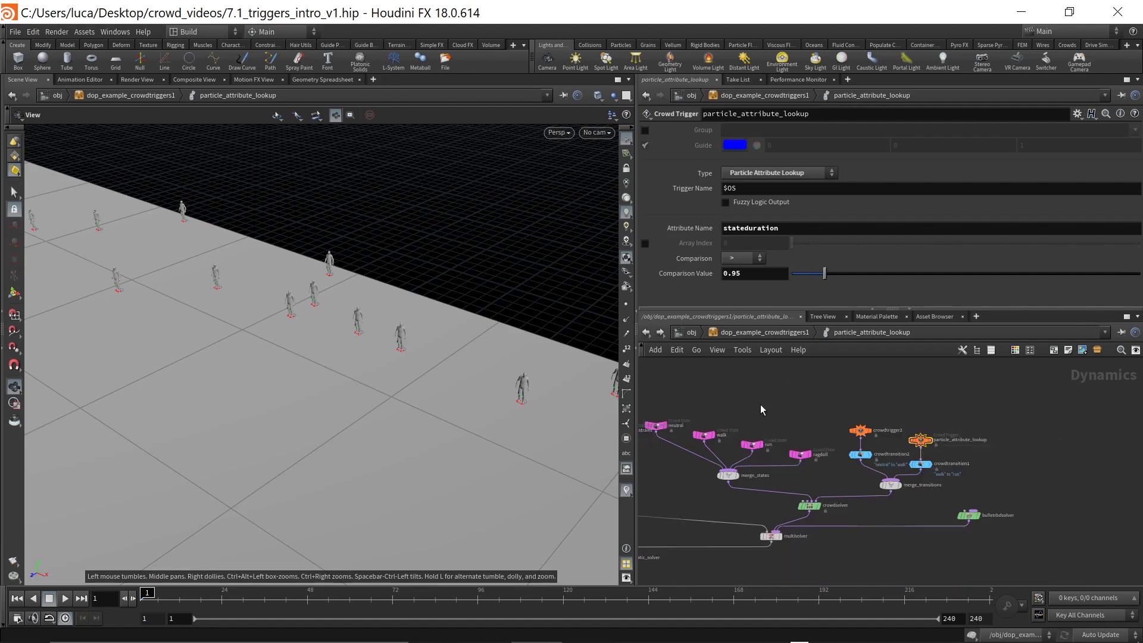
scroll(867, 436, up, 2)
middle_drag(809, 415, 949, 422)
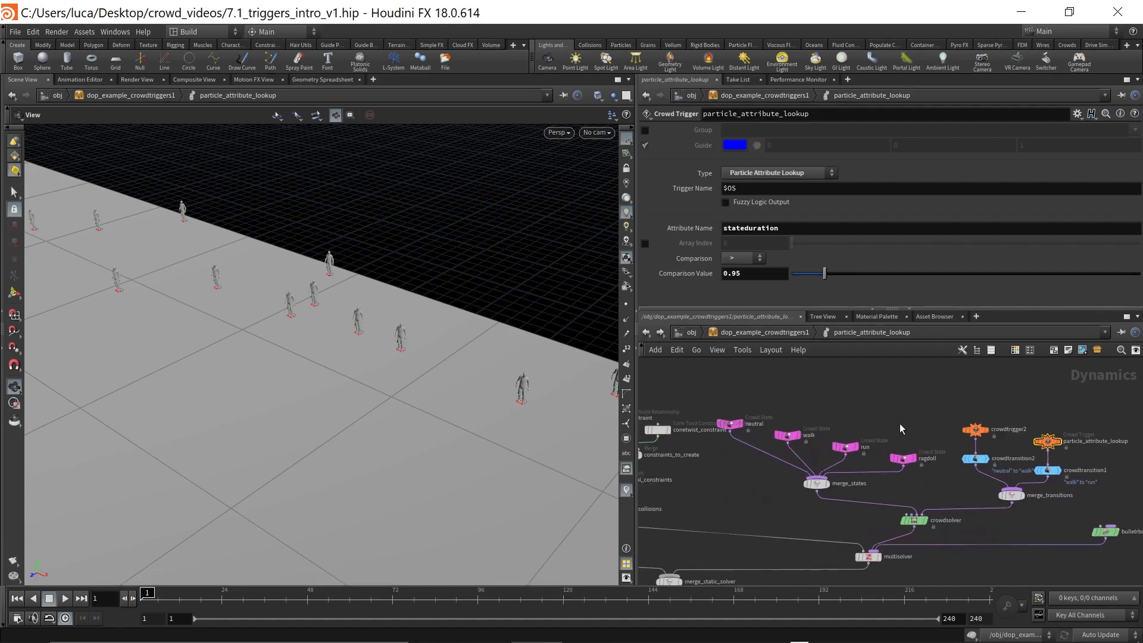
- Scrub the simulation to frame 55, review crowdtrigger2's Time (Current) settings, and reselect the particle_attribute_lookup trigger
mouse_move(155, 597)
mouse_down()
mouse_move(441, 602)
mouse_move(264, 597)
mouse_move(331, 597)
mouse_up()
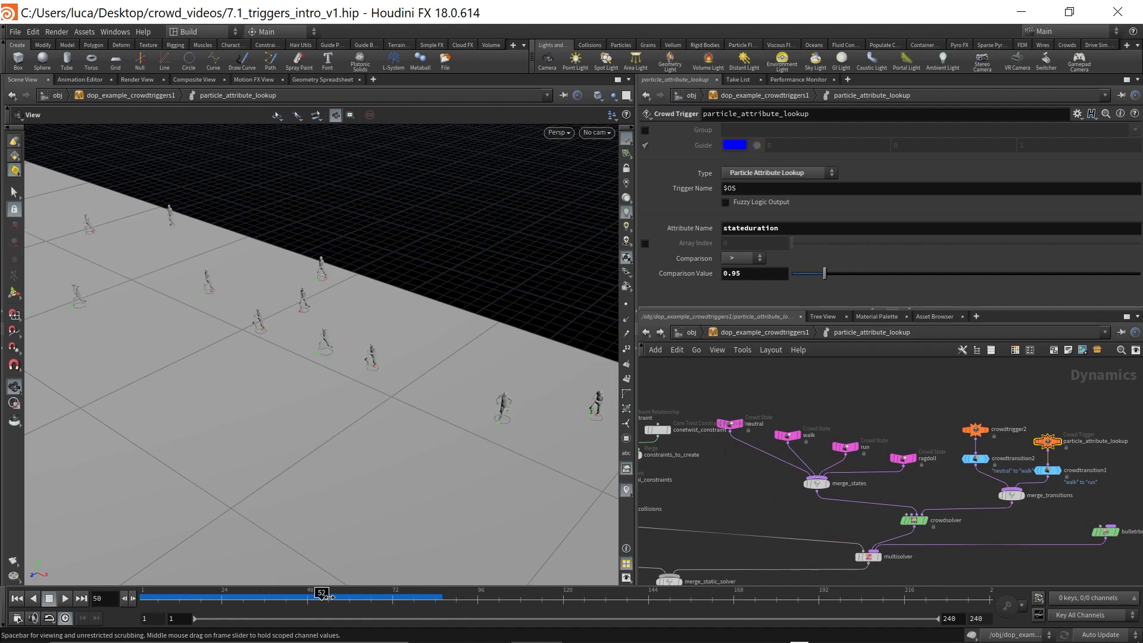
scroll(1000, 441, up, 4)
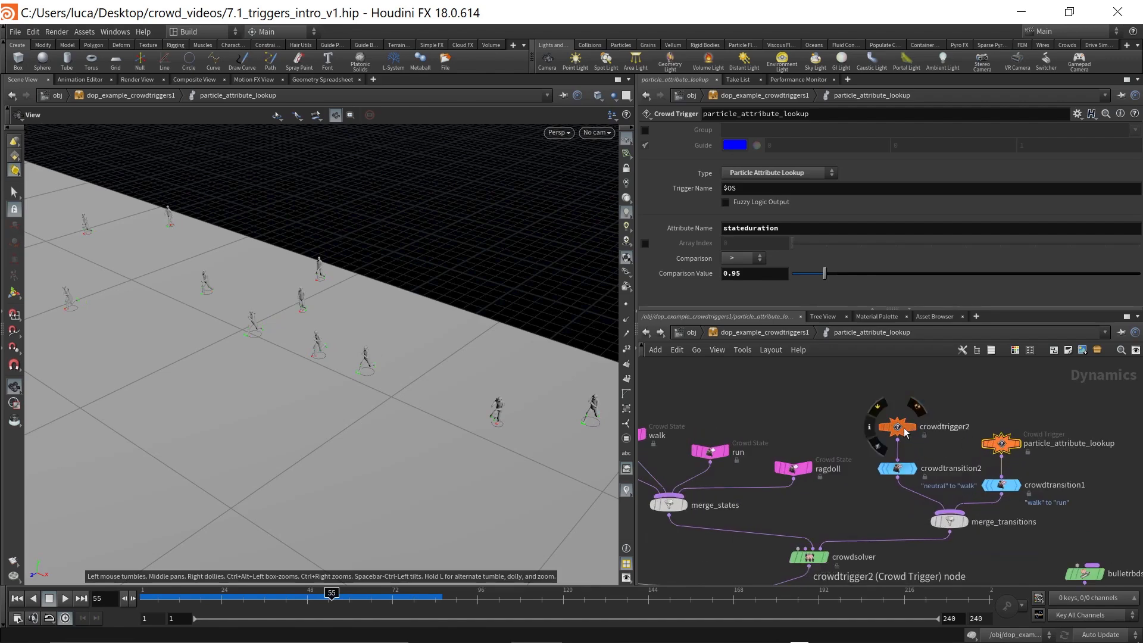
click(897, 427)
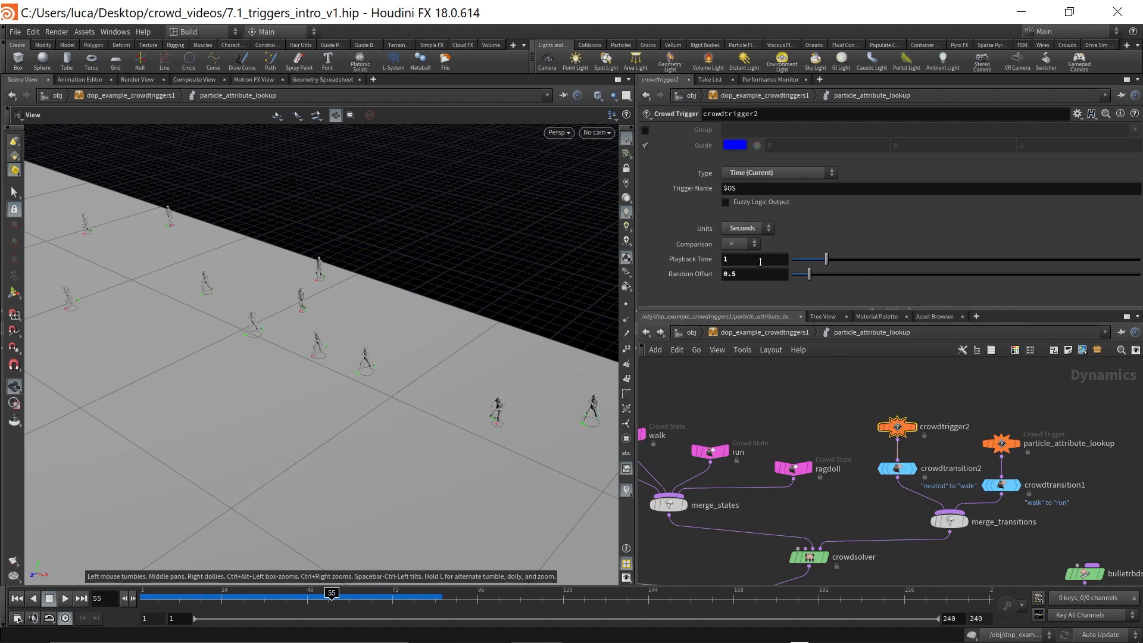
drag(369, 354, 376, 341)
click(1001, 443)
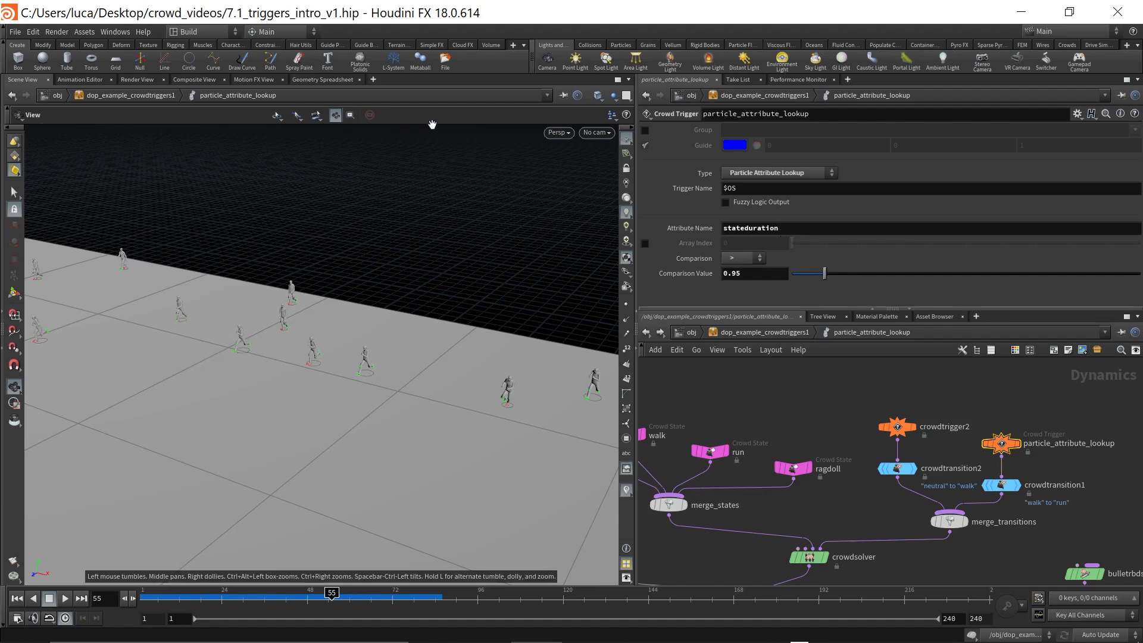
- Inspect the crowdobject's Geometry in the Geometry Spreadsheet for its stateduration attribute, and return to the Scene View
click(334, 83)
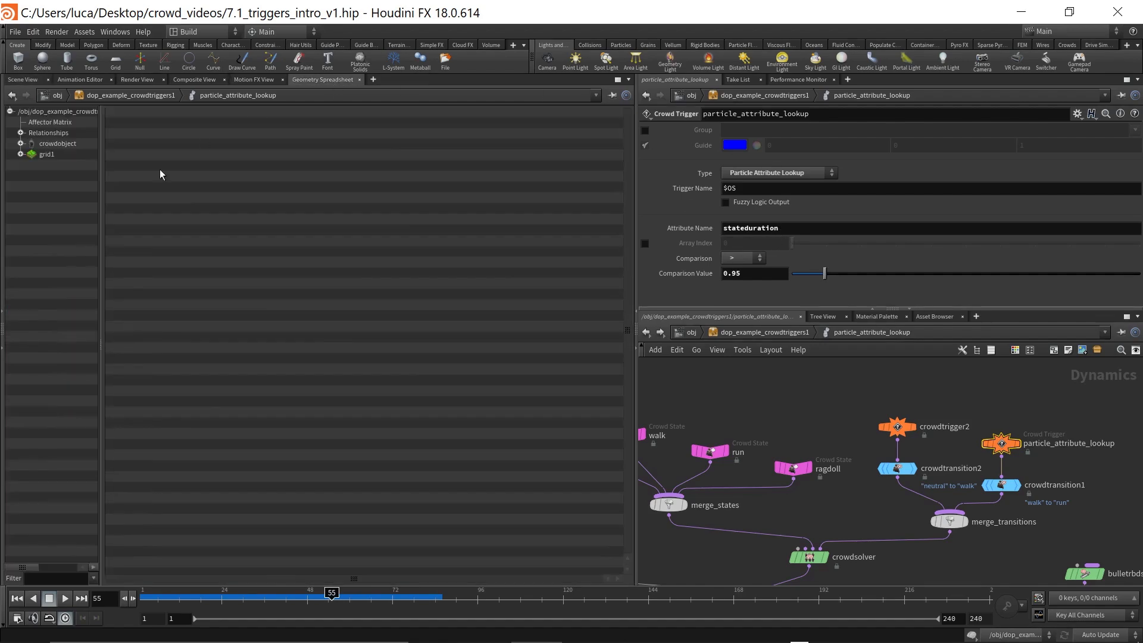
click(20, 143)
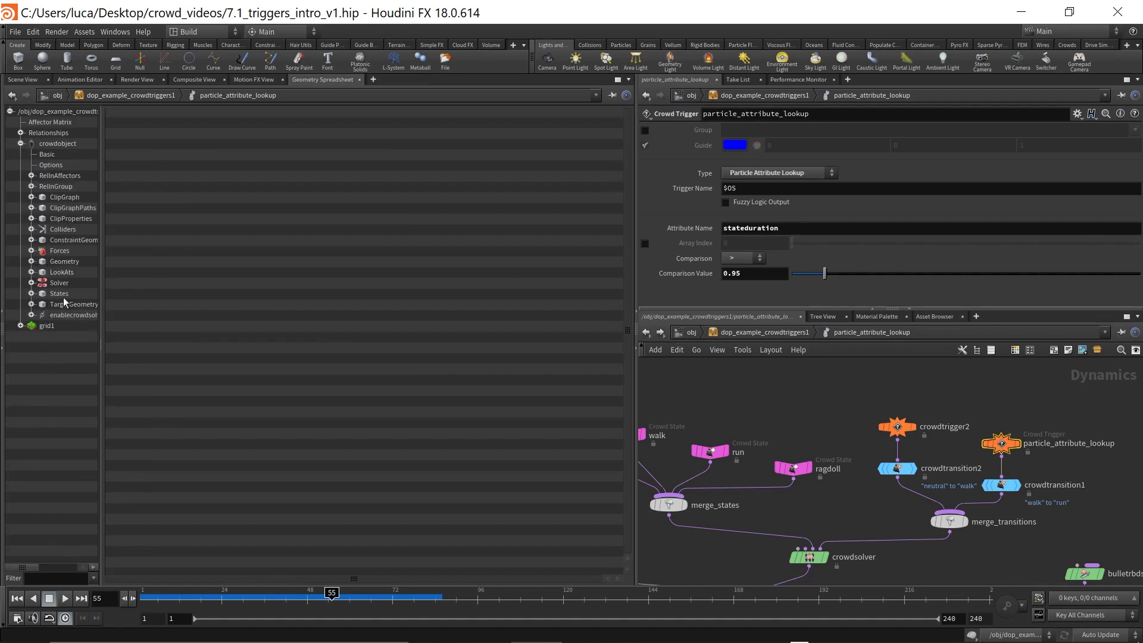
click(71, 263)
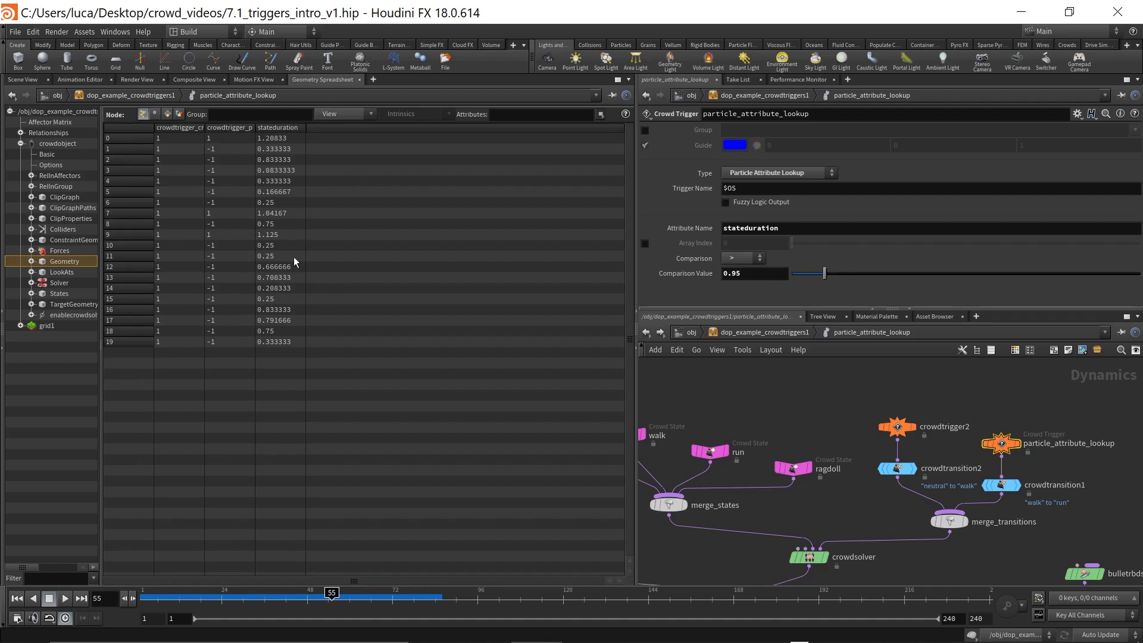
click(24, 80)
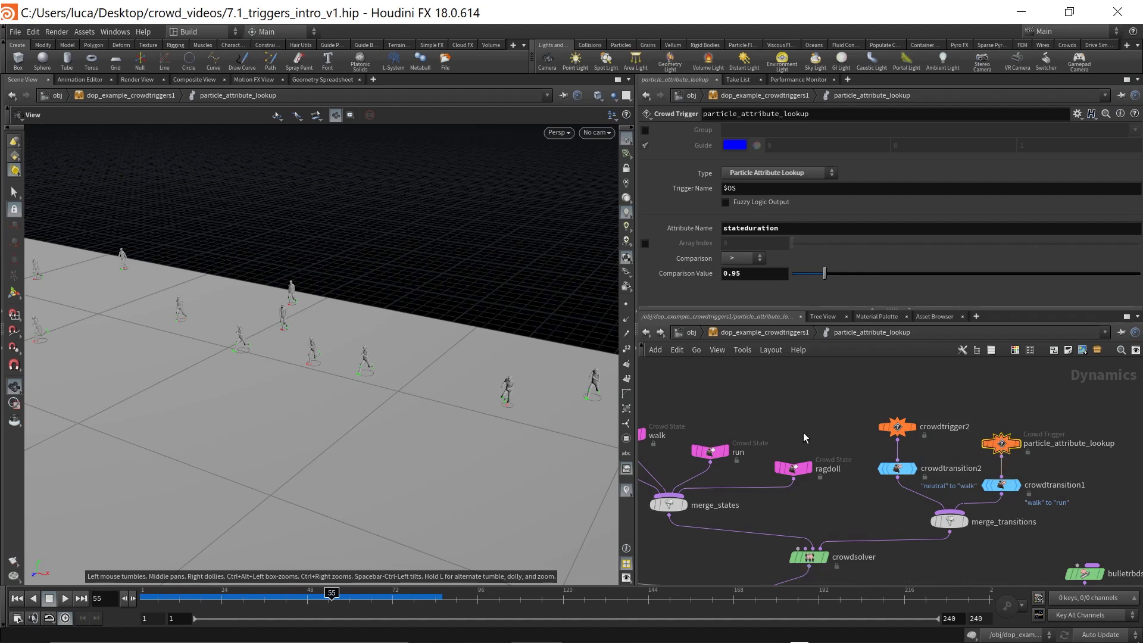
- Step the particle_attribute_lookup simulation backward frame by frame to frame 22 to examine when agents change between neutral, walk and run
drag(439, 377, 365, 373)
key(Down)
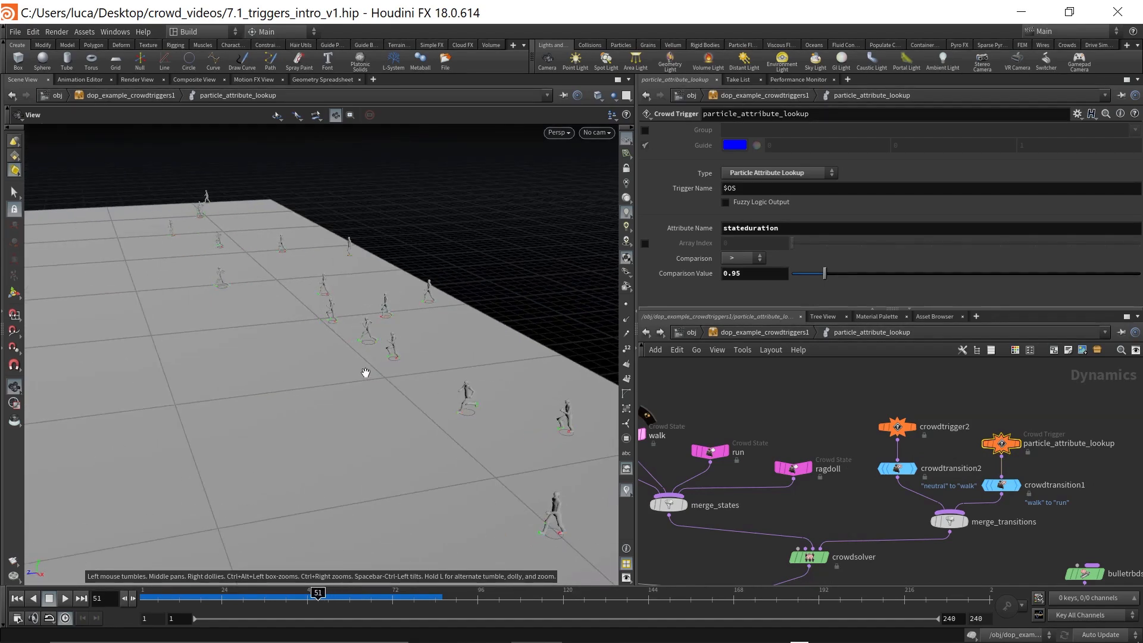
key(Down)
key(Left)
key(Down)
key(Down)
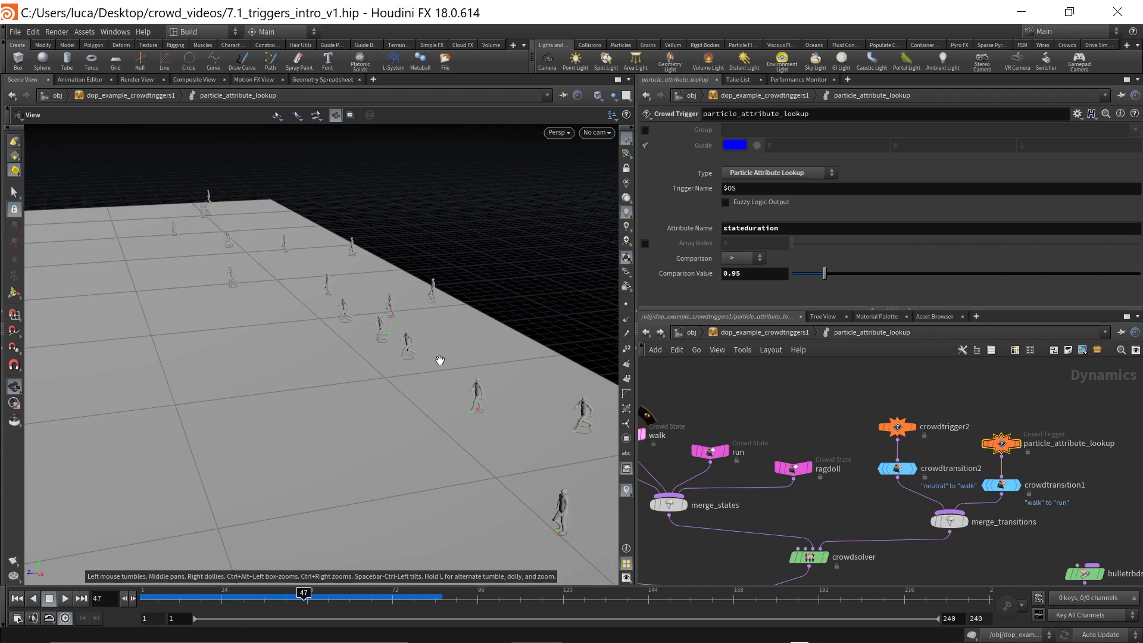
key(Left)
key(Left)
key(Left)
key(Left)
key(Left)
key(Left)
key(Left)
key(Left)
key(Left)
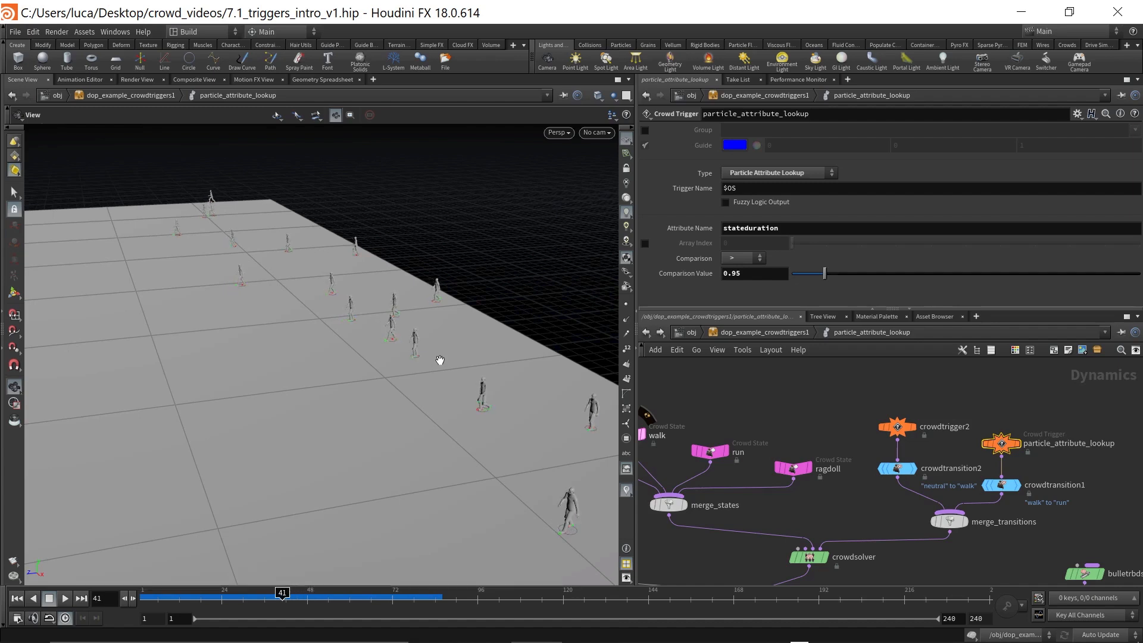
key(Left)
key(Left)
key(Left)
key(Left)
key(Left)
key(Left)
key(Left)
key(Left)
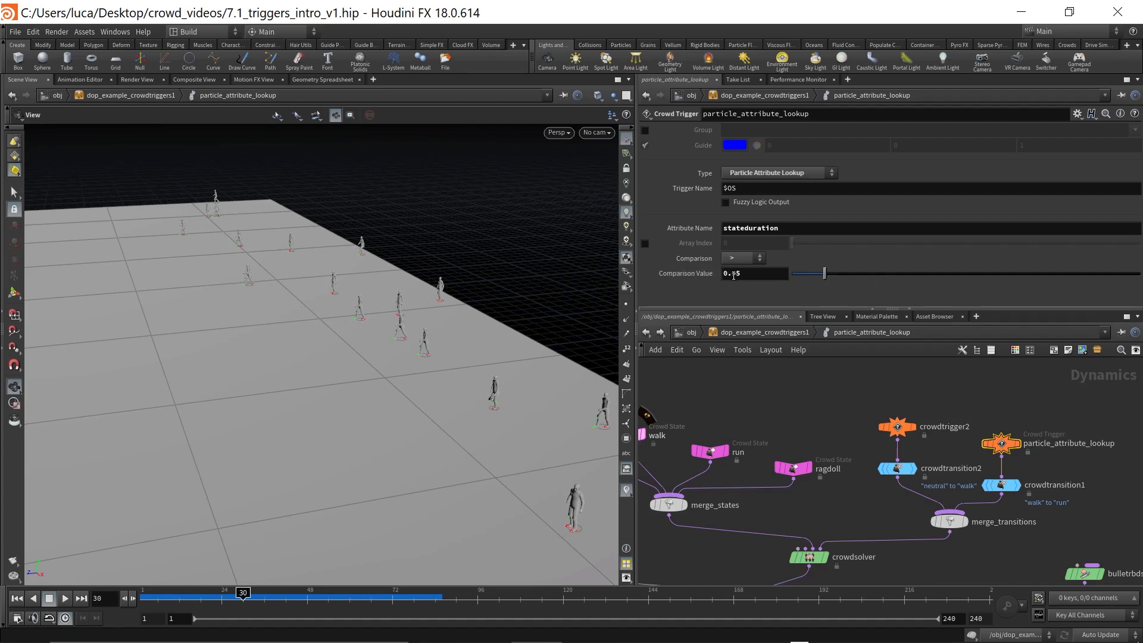
key(Left)
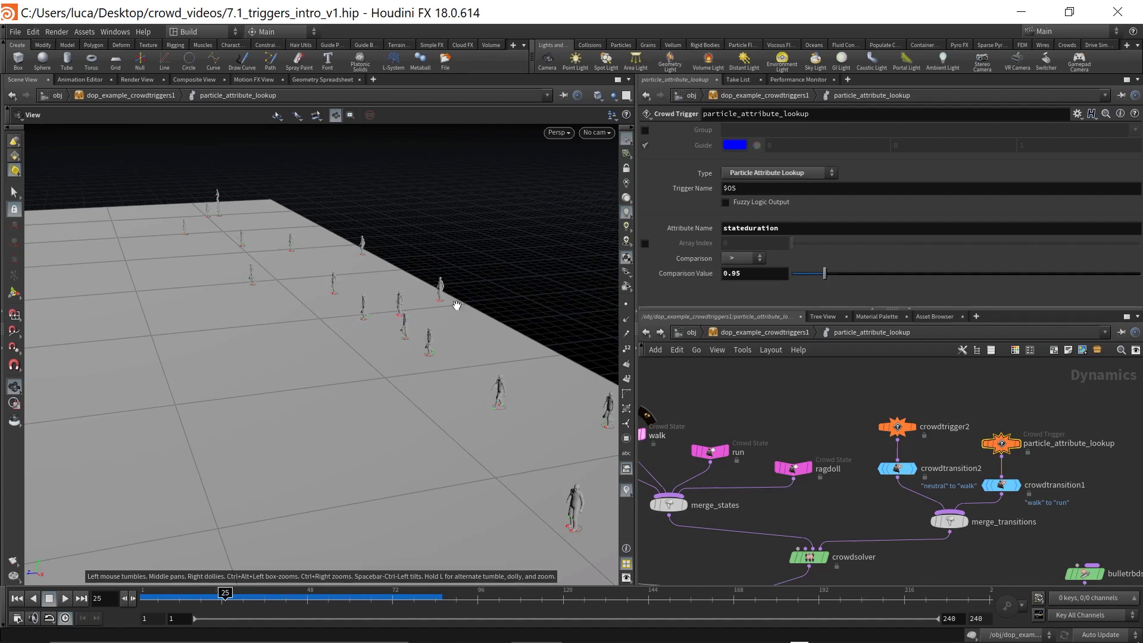
key(Right)
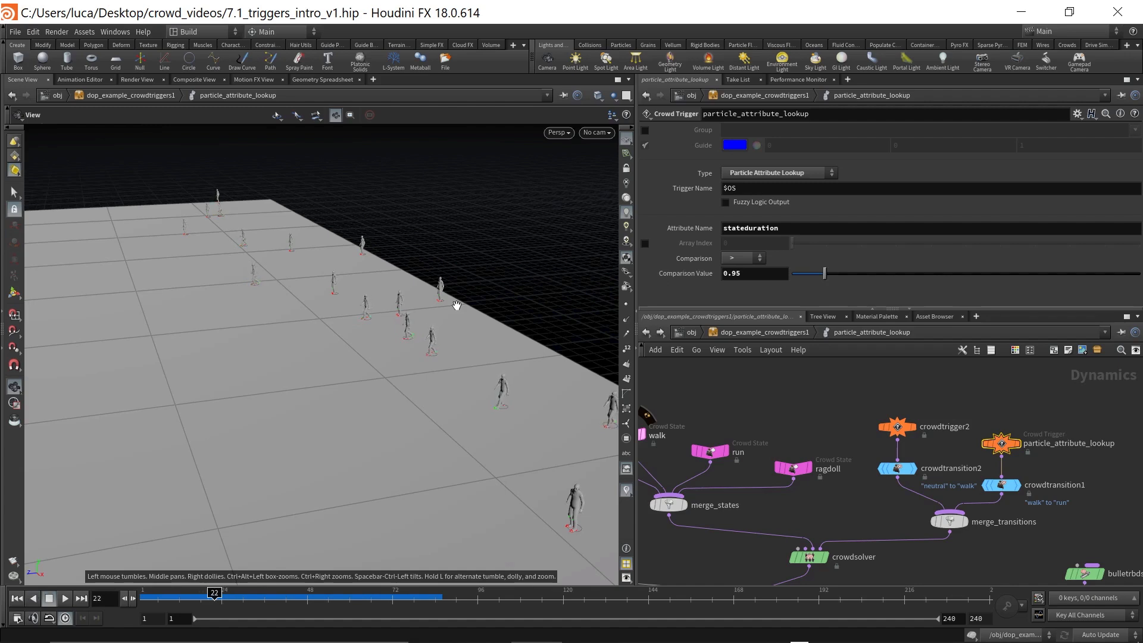
- Step the particle_attribute_lookup simulation forward frame by frame from frame 22 past frame 62 to examine the agents' state changes
key(Right)
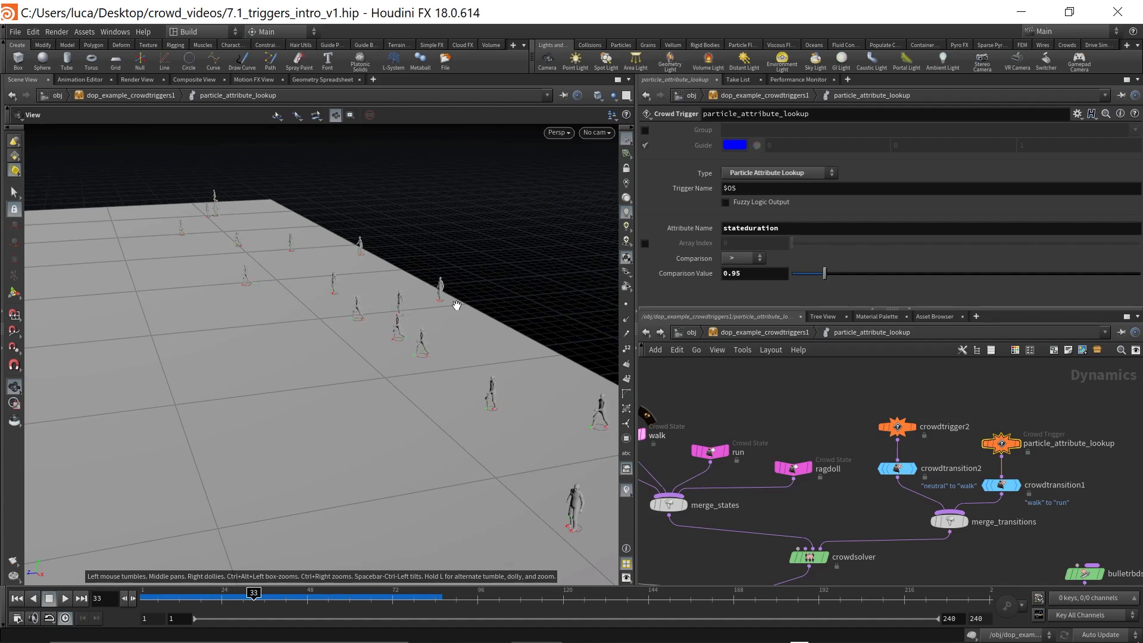
key(Right)
key(Right)
key(Right)
key(Right)
key(Right)
key(Right)
key(Right)
key(Right)
key(Right)
key(Right)
key(Right)
key(Right)
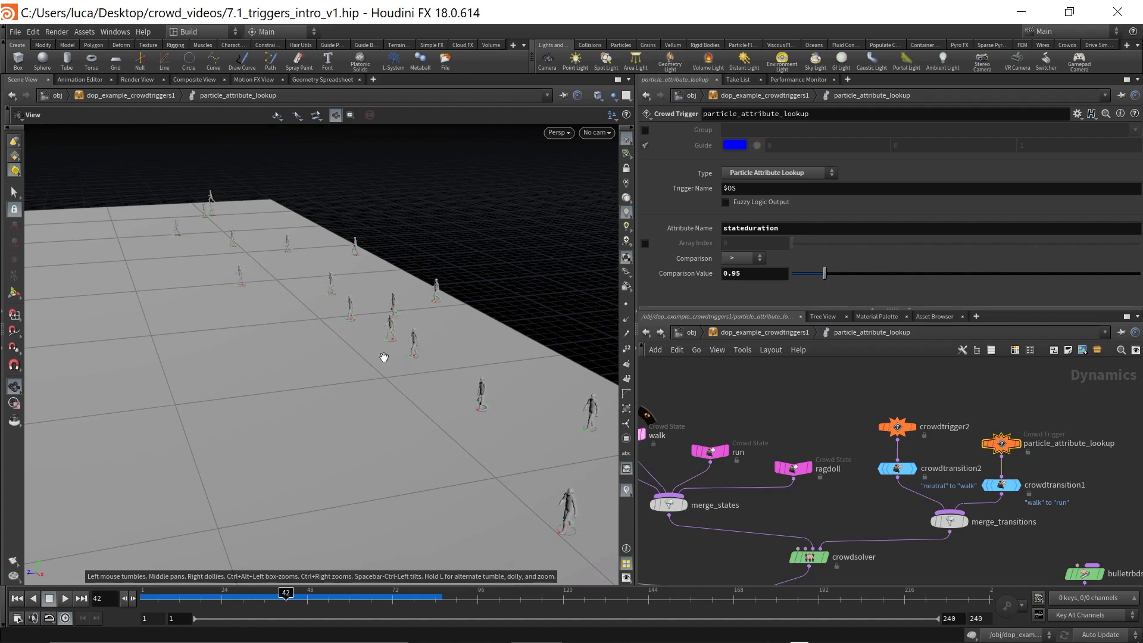
key(Right)
key(Right)
key(Right)
key(Right)
key(Right)
key(Right)
key(Right)
key(Right)
key(Right)
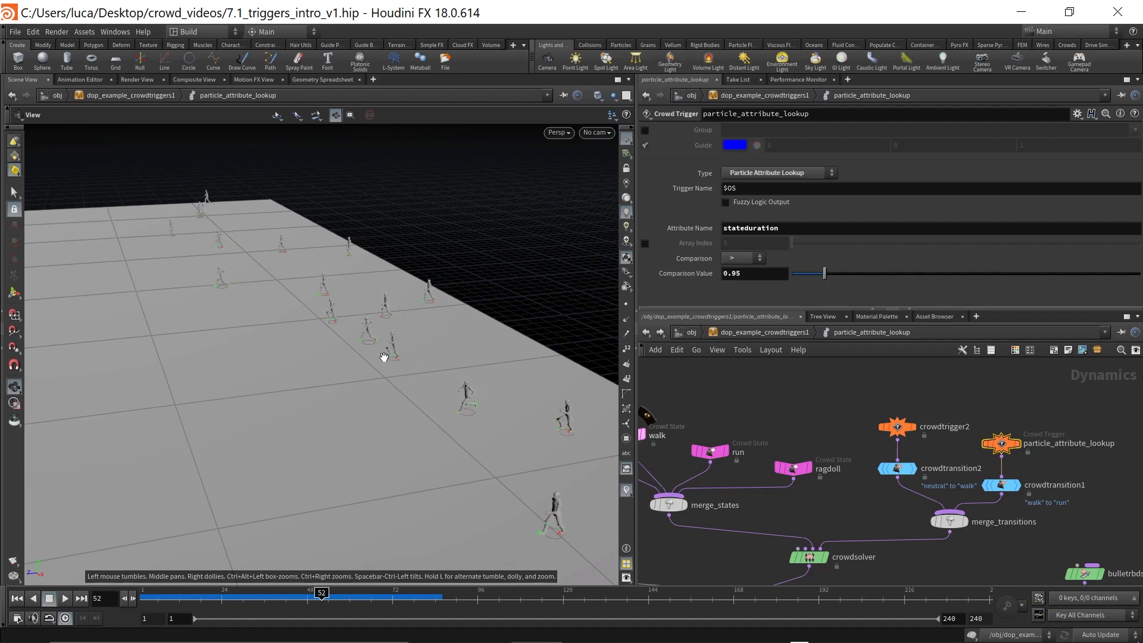
key(Right)
key(Right)
key(Right)
key(Right)
key(Right)
key(Right)
key(Right)
key(Right)
key(Right)
key(Right)
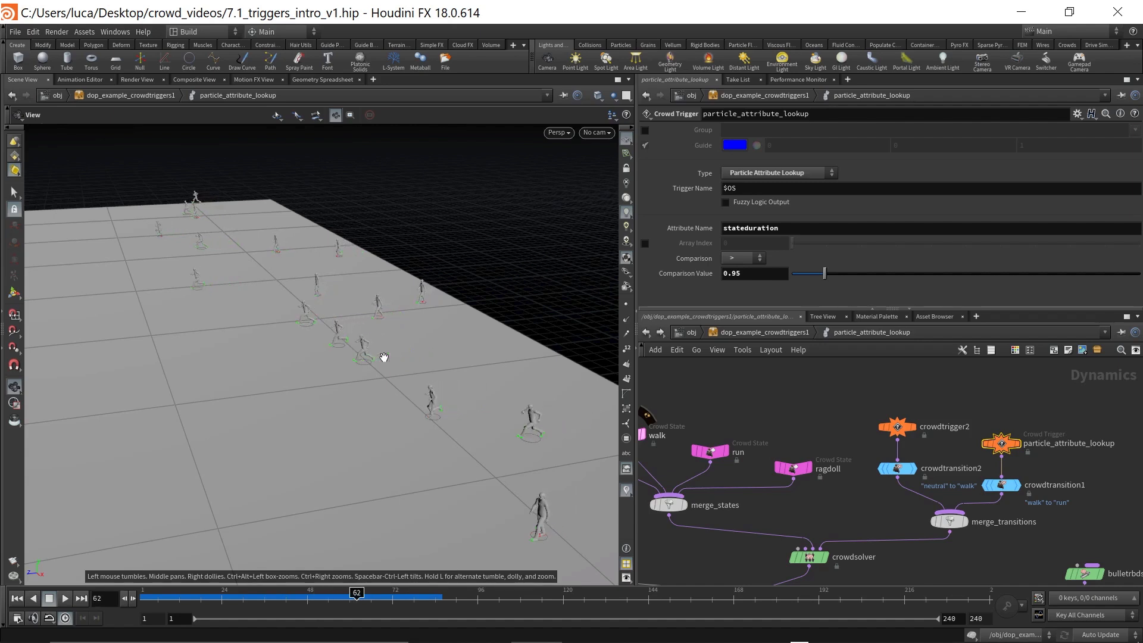
key(Right)
key(Right)
key(Right)
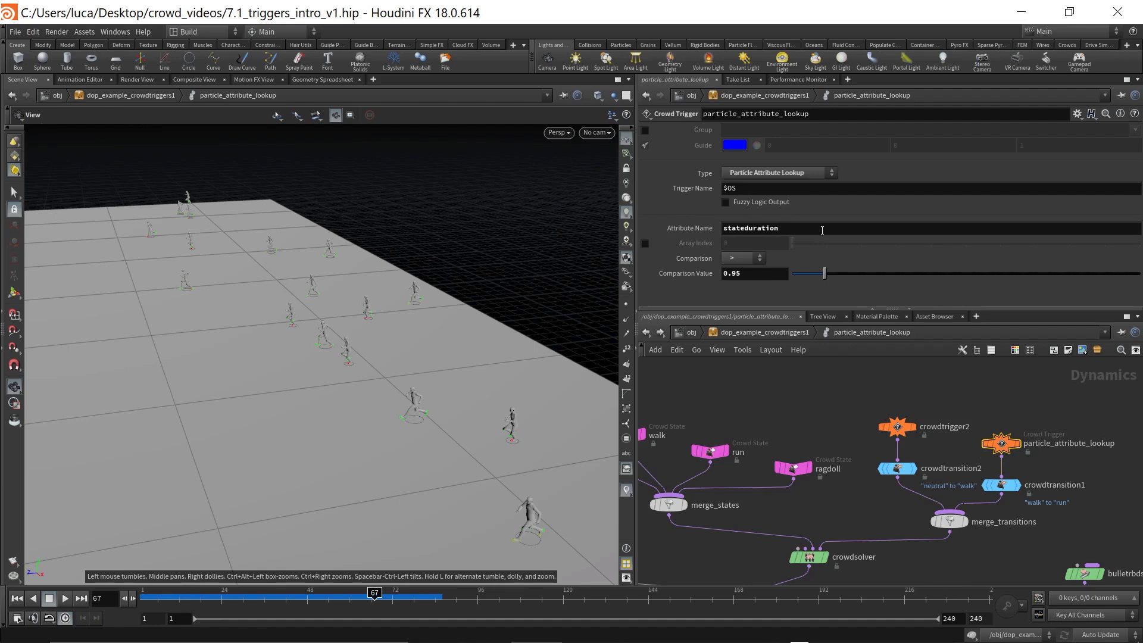
- Browse the crowdobject's available point attributes in the Geometry Spreadsheet's attribute list, and return to the Scene View
click(329, 81)
click(348, 113)
scroll(381, 306, down, 5)
scroll(381, 306, down, 14)
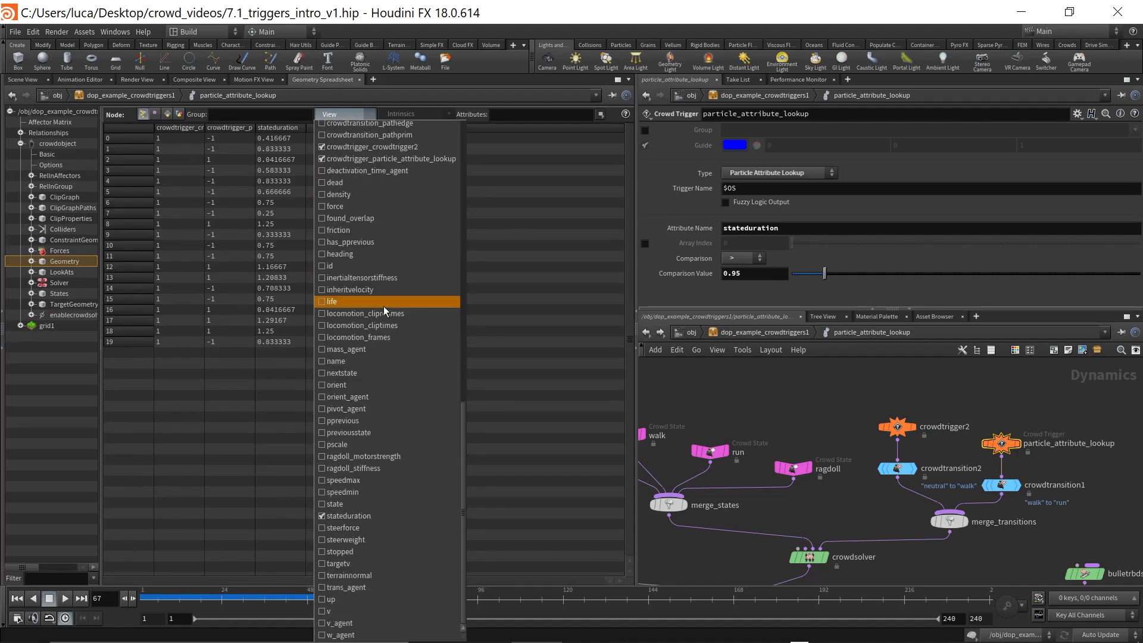
scroll(383, 306, up, 11)
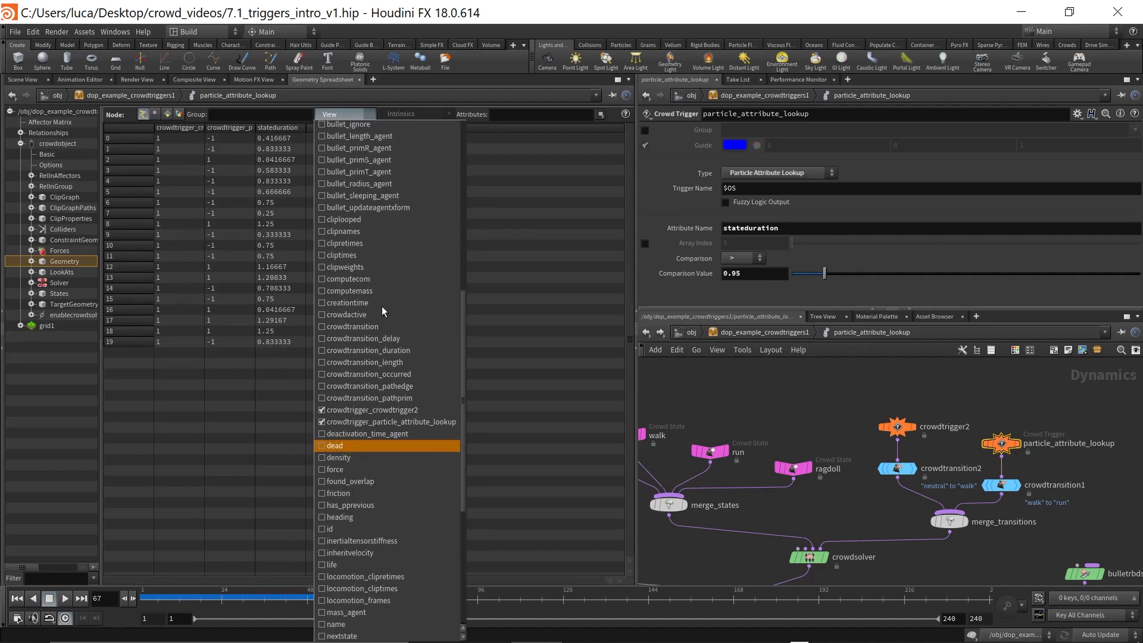
click(411, 80)
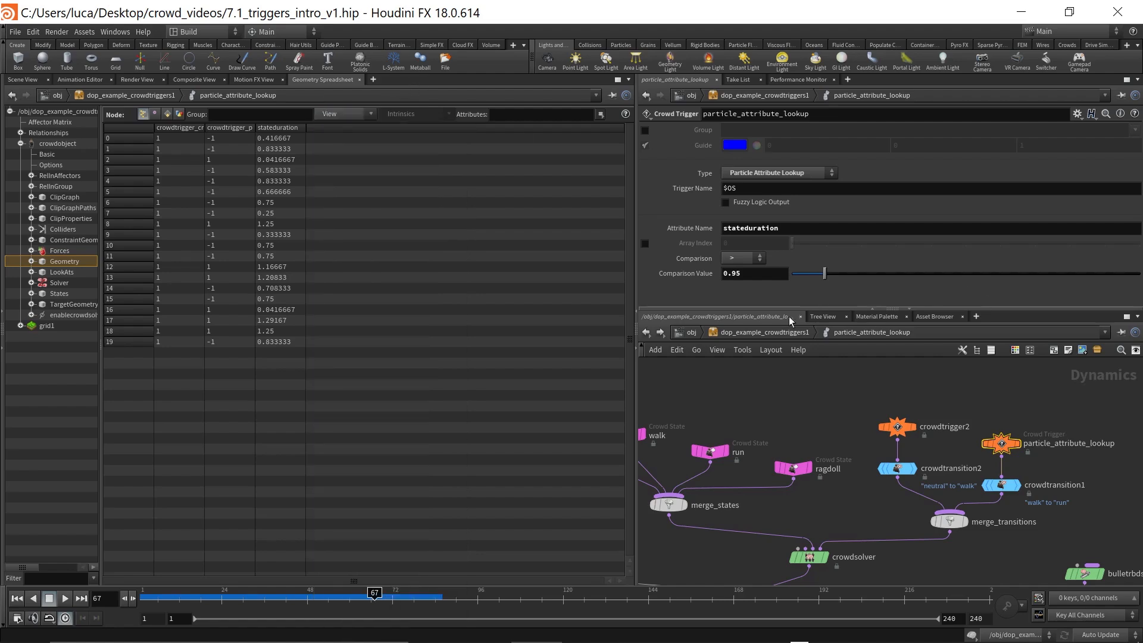
click(22, 79)
- Return to dop_example_crowdtriggers1, open the state_duration DOP network, and review crowdtrigger1's Current State Duration settings
scroll(863, 452, down, 3)
scroll(970, 470, up, 3)
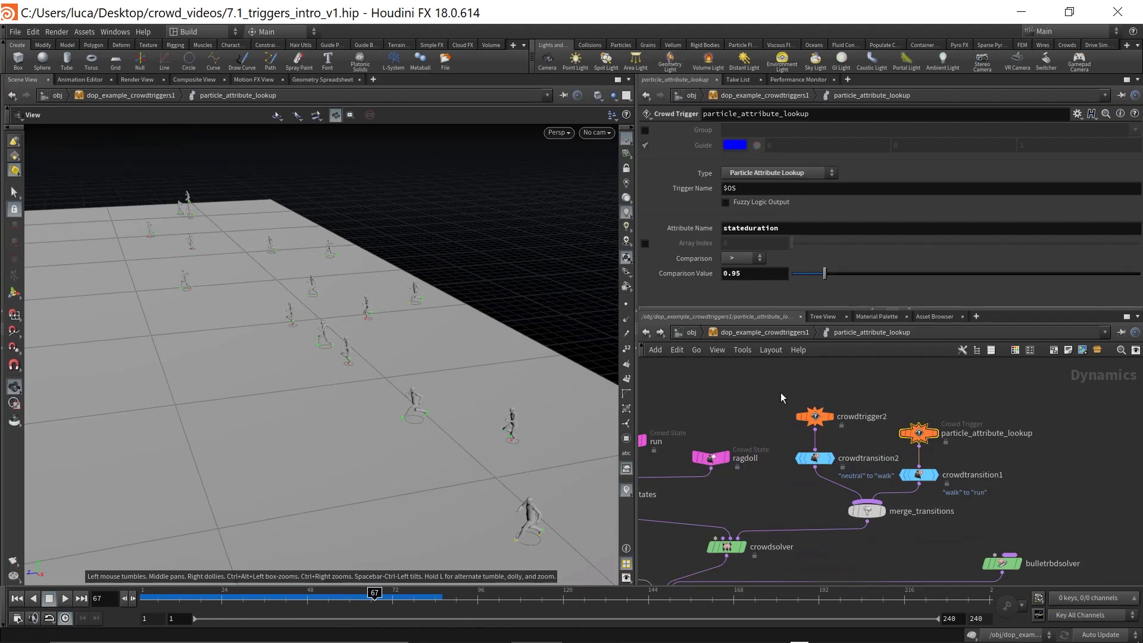
key(u)
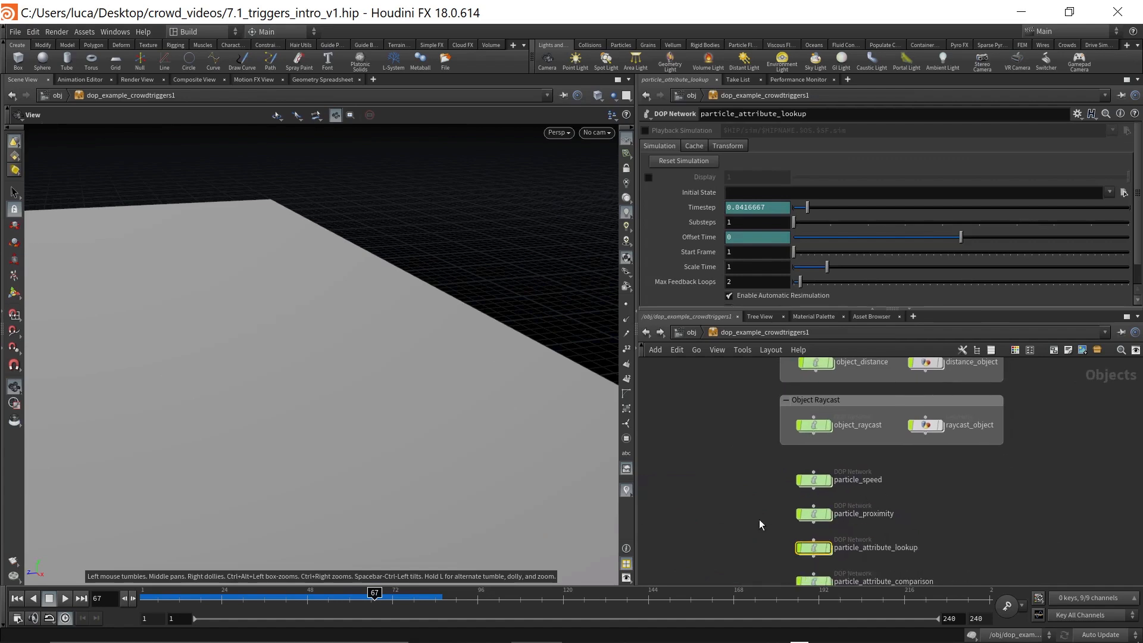
scroll(759, 519, down, 5)
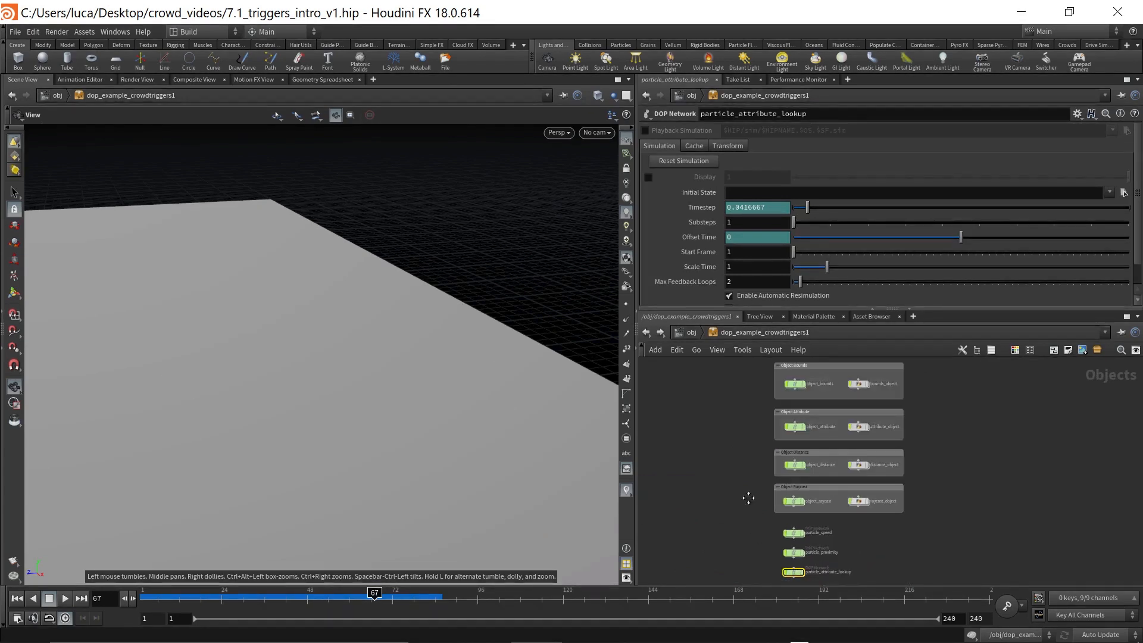
scroll(794, 415, up, 4)
click(794, 388)
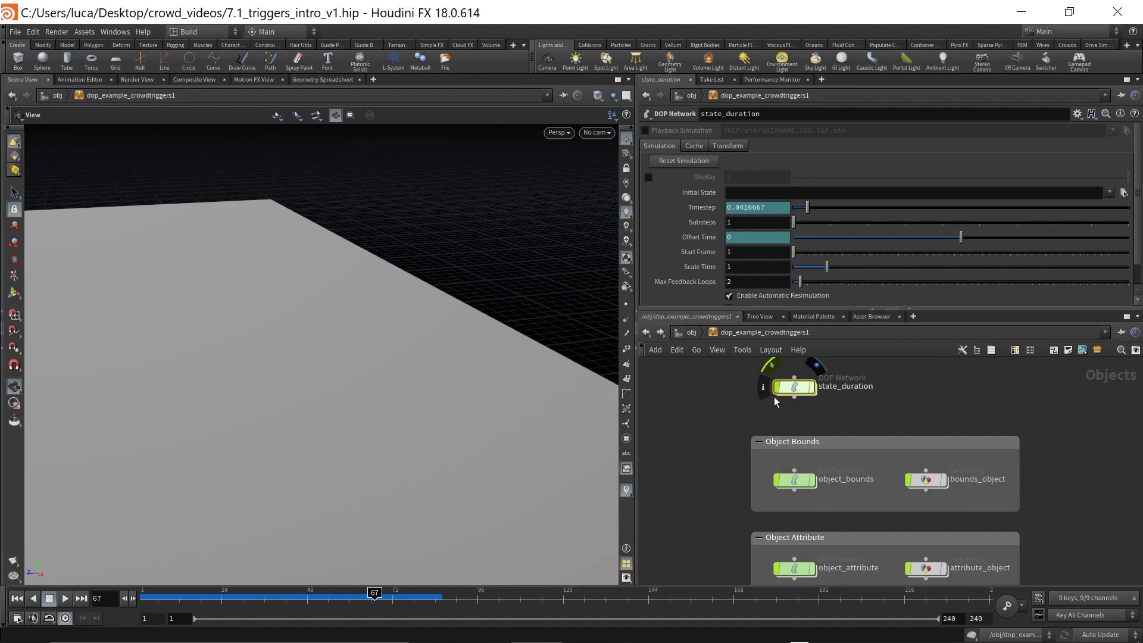
double_click(798, 387)
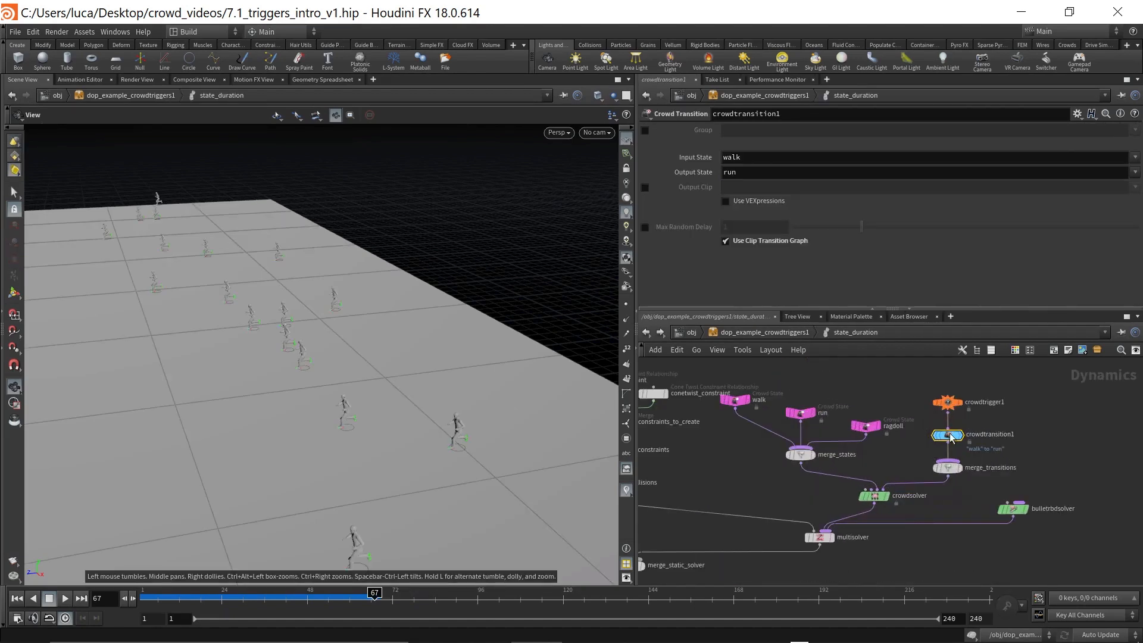
click(947, 403)
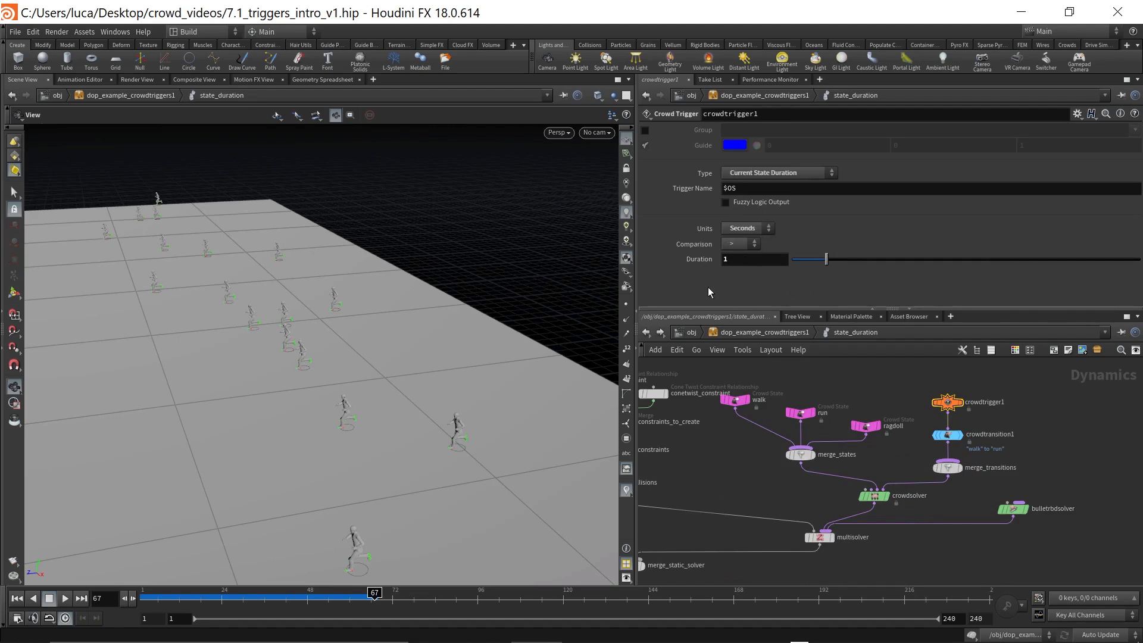
- Go back to dop_example_crowdtriggers1 and reopen the particle_attribute_lookup network to compare its stateduration trigger settings
click(646, 332)
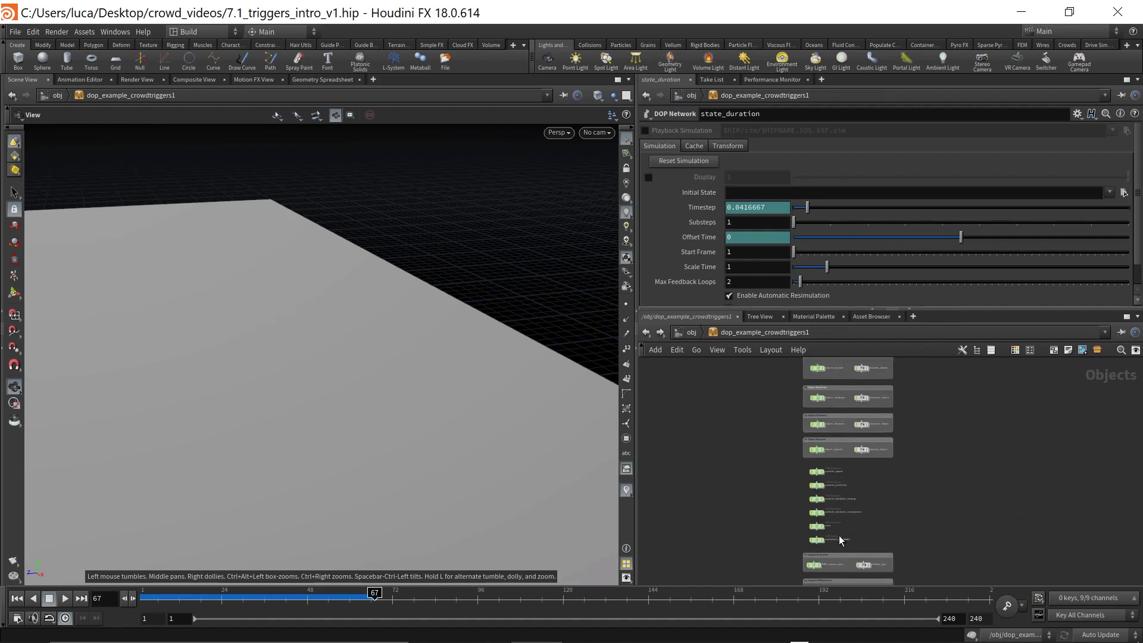
scroll(827, 518, up, 5)
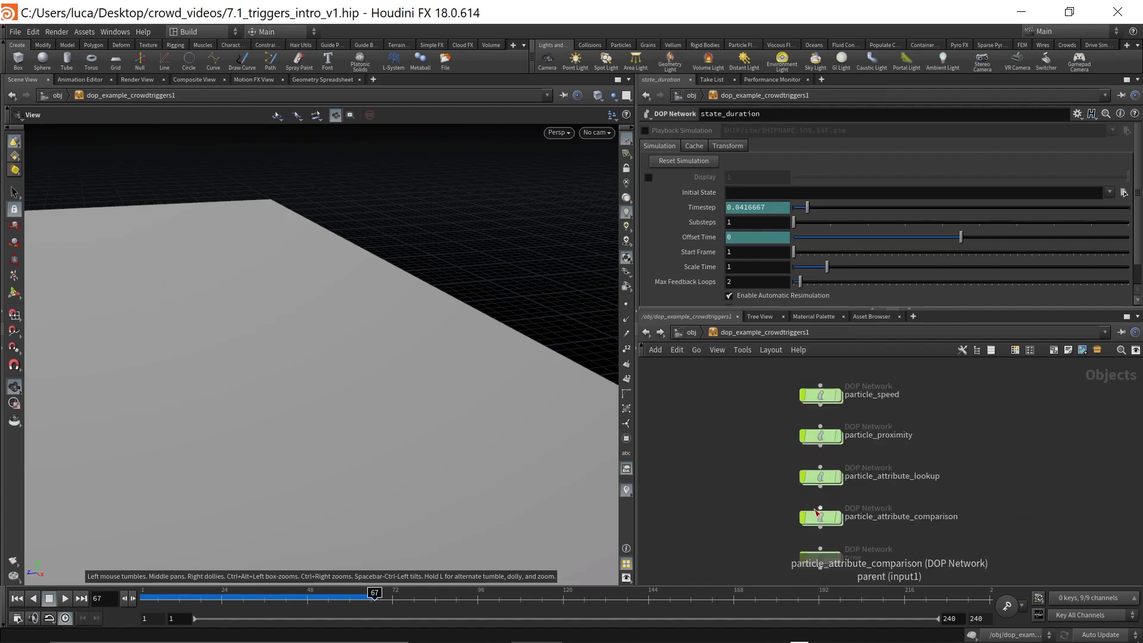
double_click(820, 476)
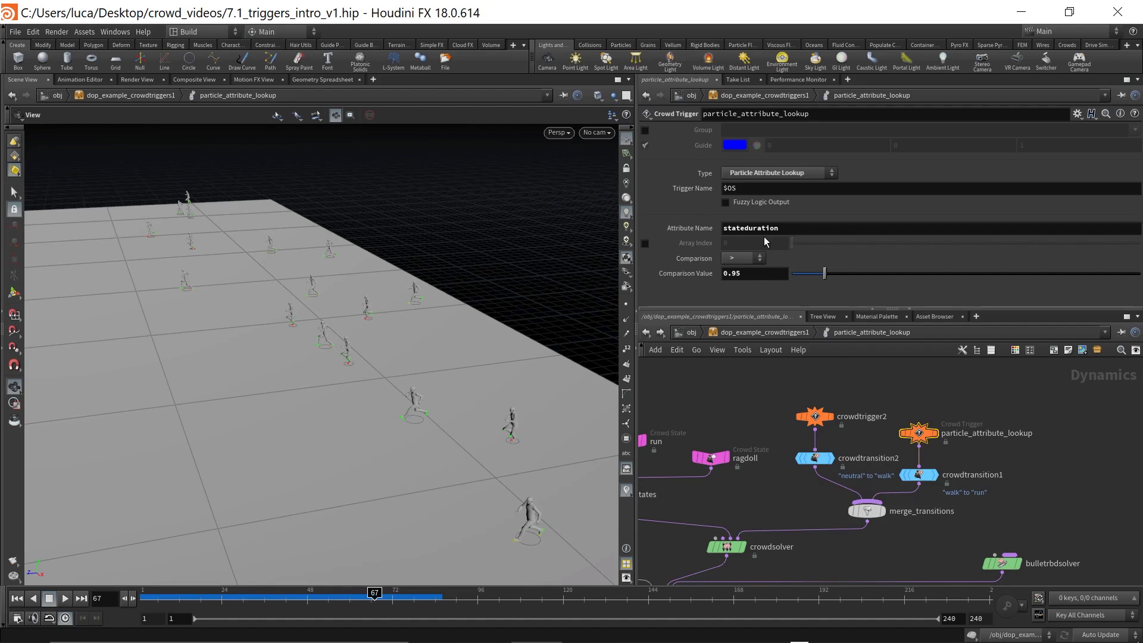
- Open the particle_attribute_comparison DOP network from dop_example_crowdtriggers1, bringing its triggers and transitions into view
scroll(1033, 383, down, 5)
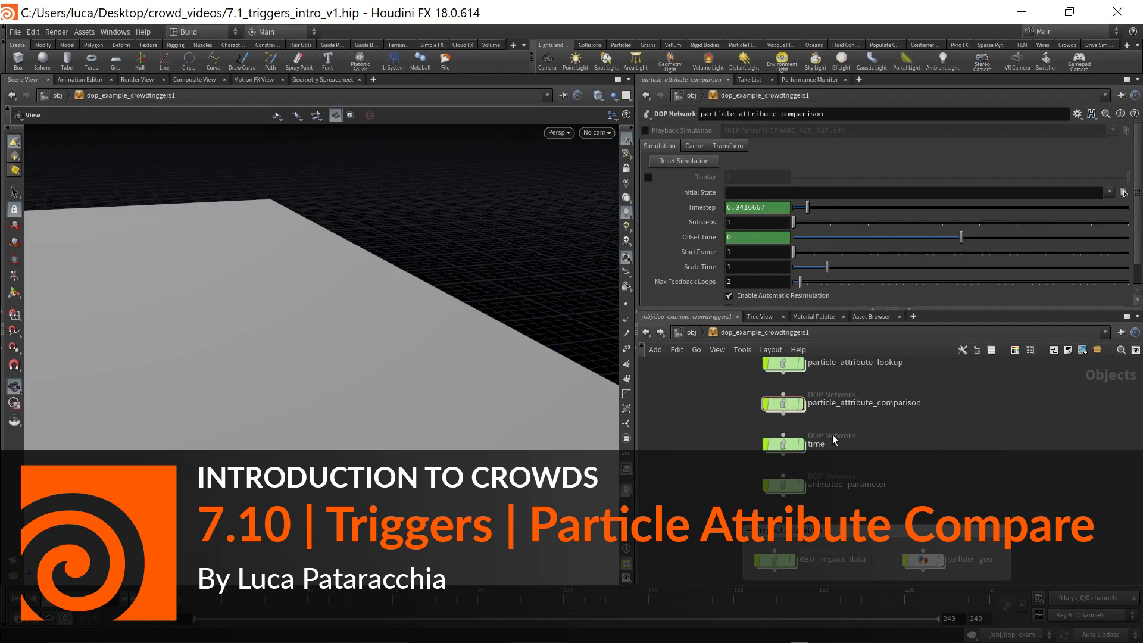
mouse_move(787, 408)
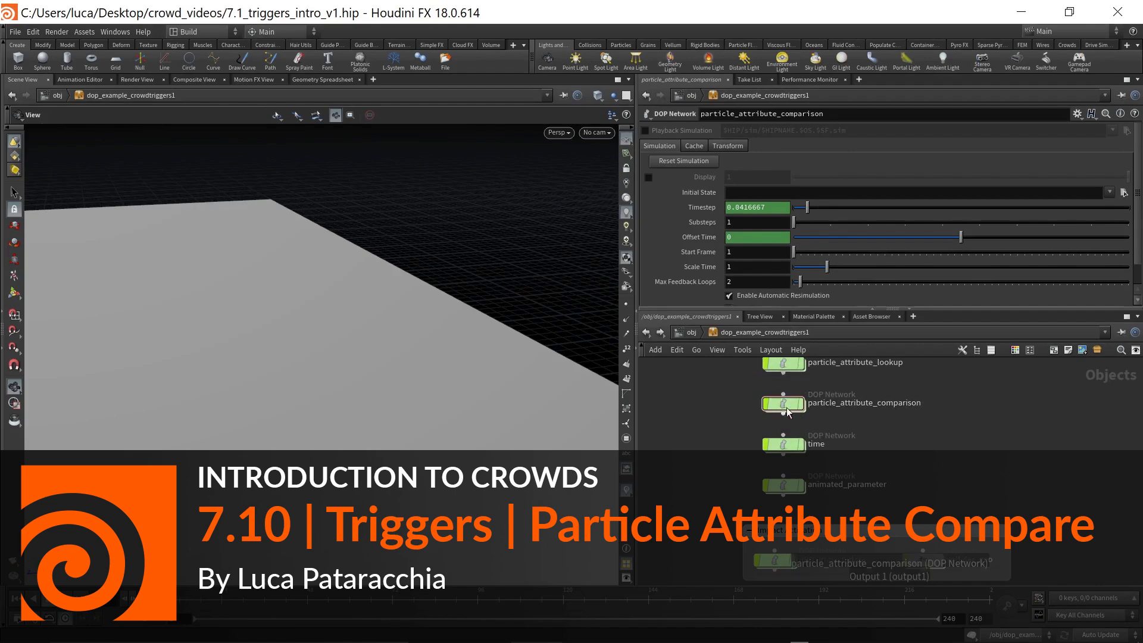
double_click(786, 406)
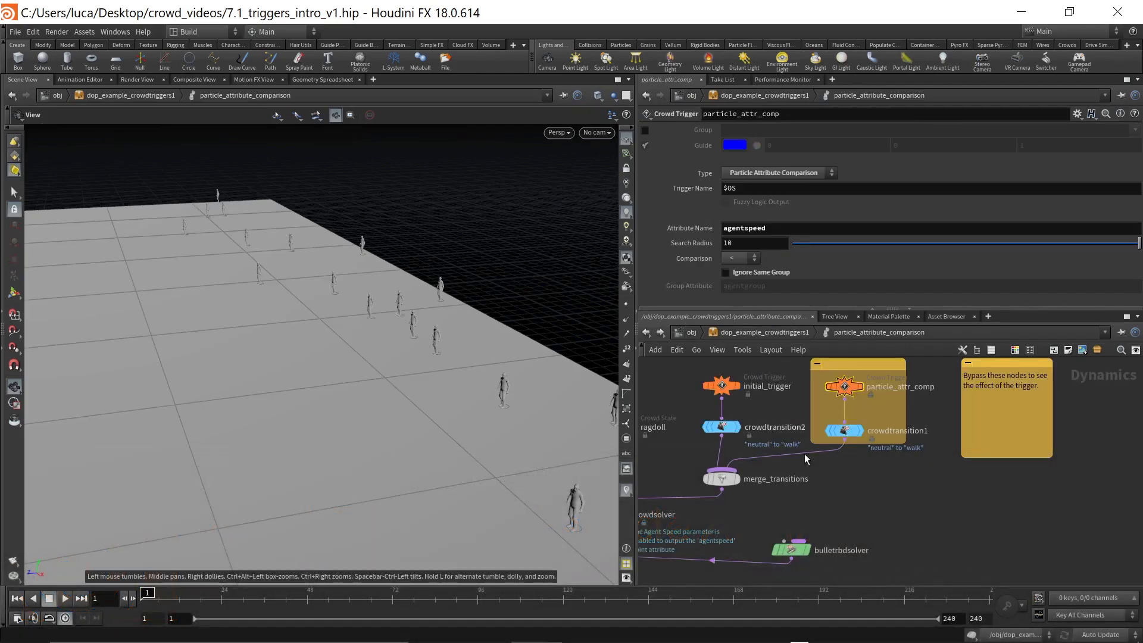
scroll(891, 481, down, 4)
middle_drag(891, 481, 987, 473)
scroll(994, 465, up, 3)
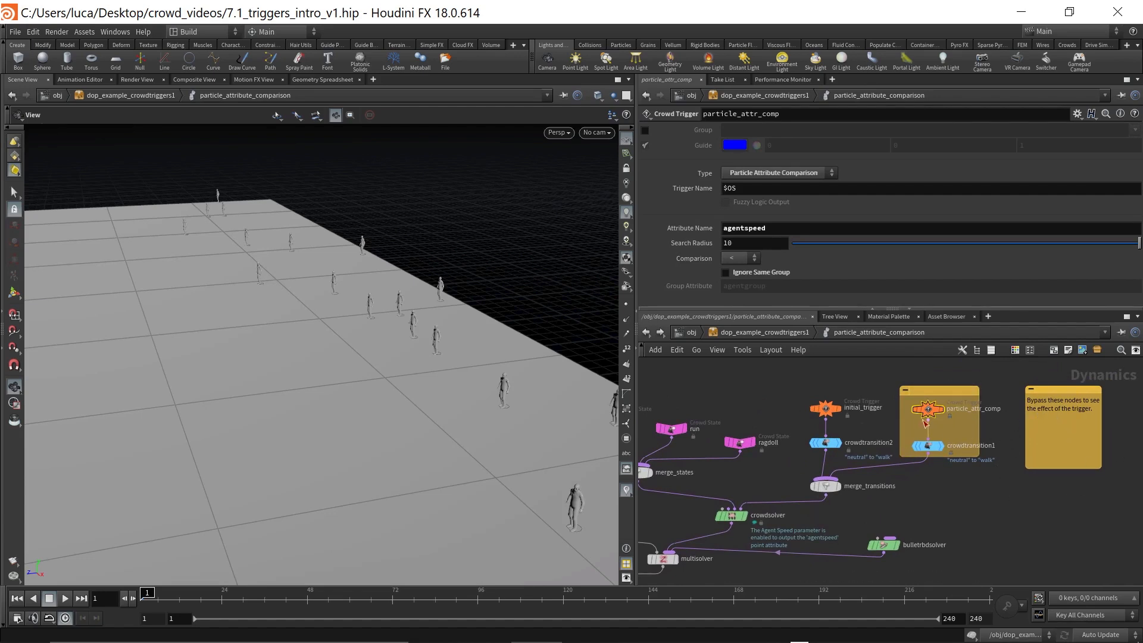
scroll(945, 443, up, 2)
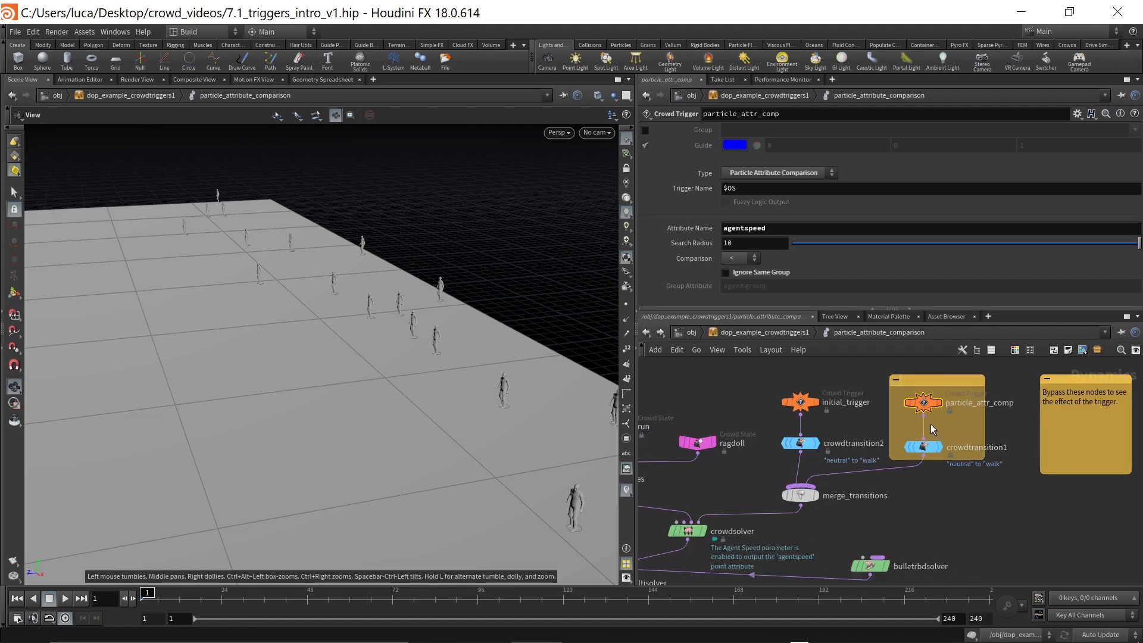
- Bypass the particle_attr_comp trigger and its crowdtransition1 node together
mouse_move(906, 405)
drag(870, 364, 1005, 470)
scroll(916, 463, up, 2)
click(903, 446)
scroll(944, 494, down, 1)
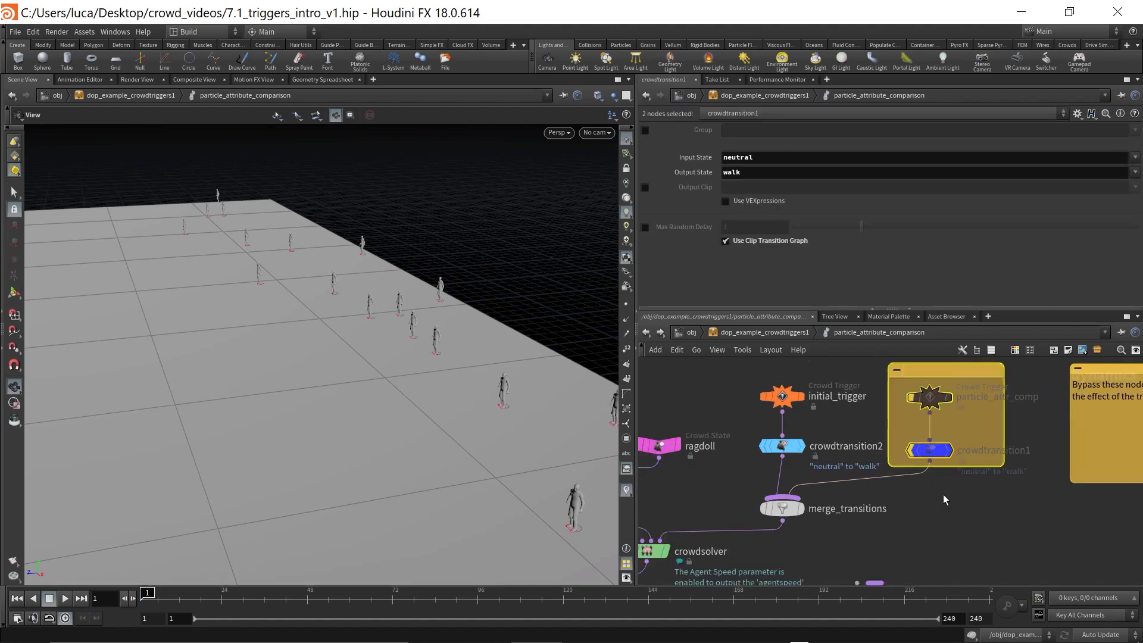
scroll(945, 484, down, 2)
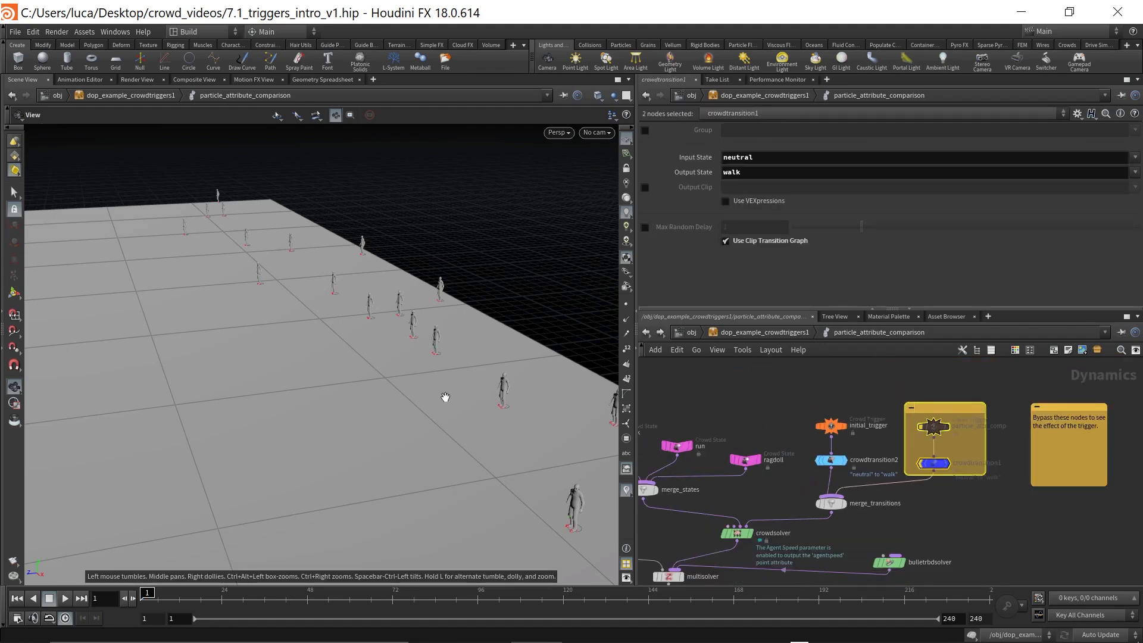
- Review initial_trigger's Custom VEXpression code, enlarging the parameter area to show the whole snippet
drag(392, 395, 344, 381)
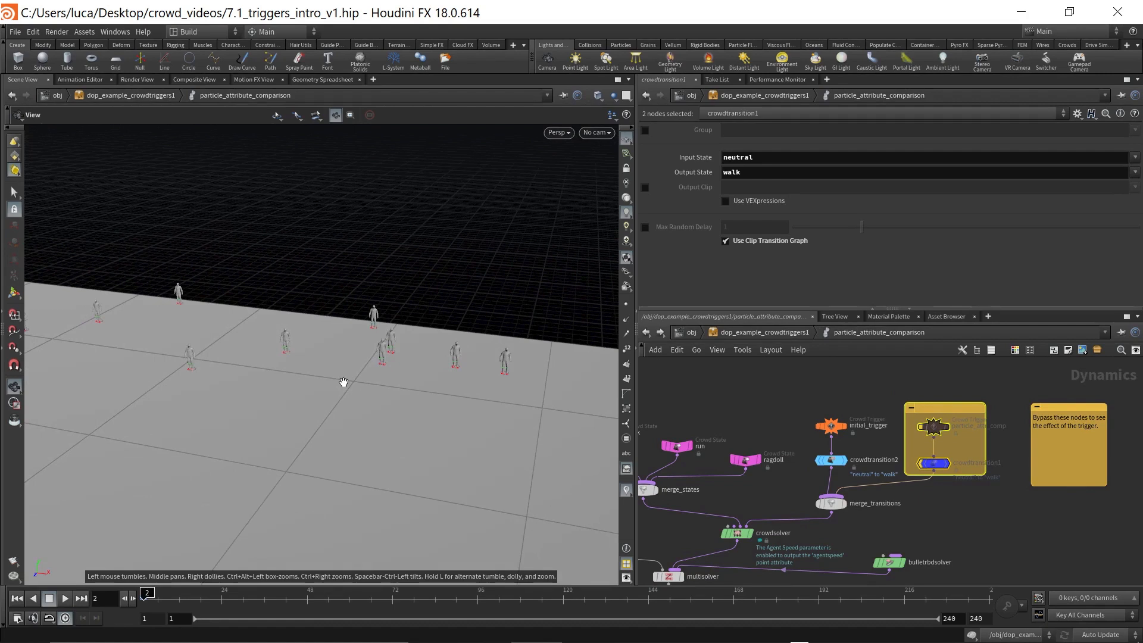
click(832, 427)
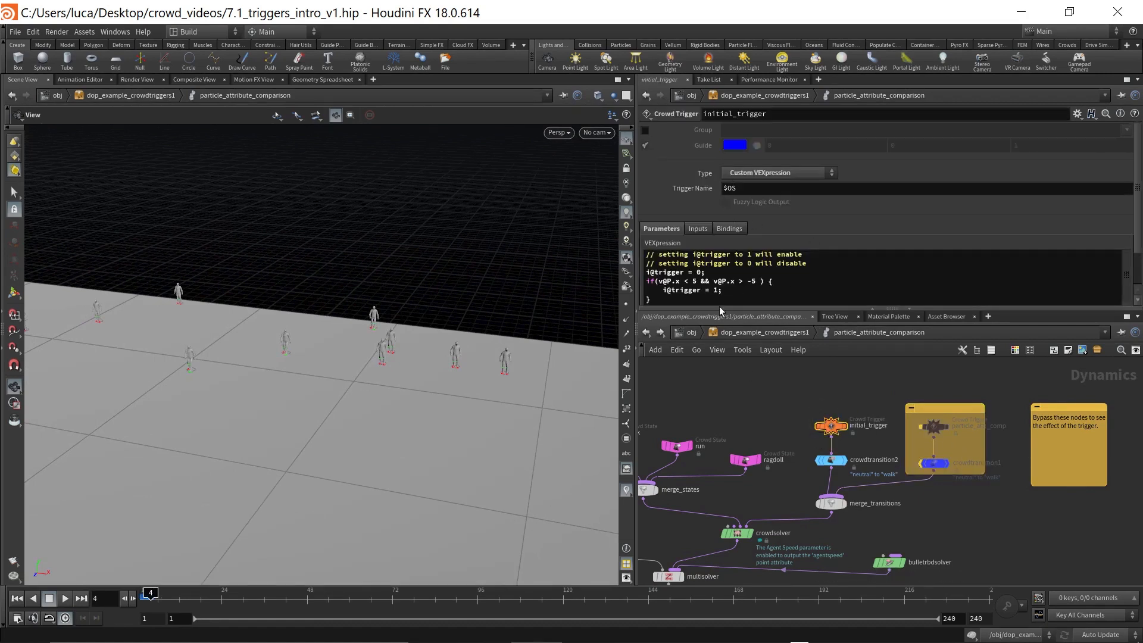
drag(722, 307, 722, 345)
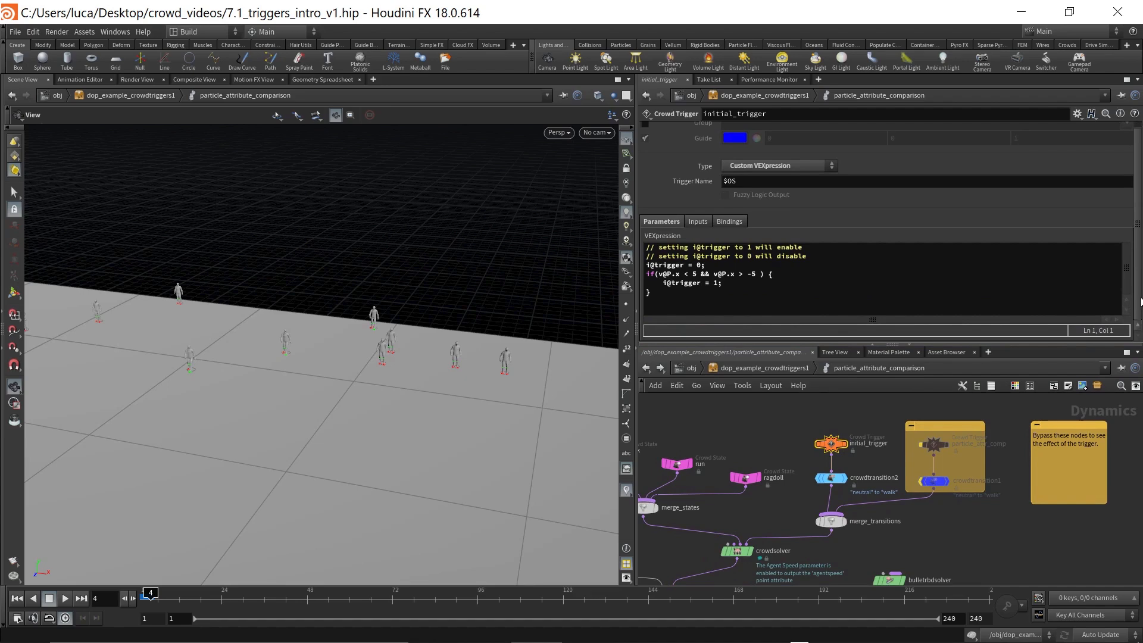
scroll(831, 482, up, 2)
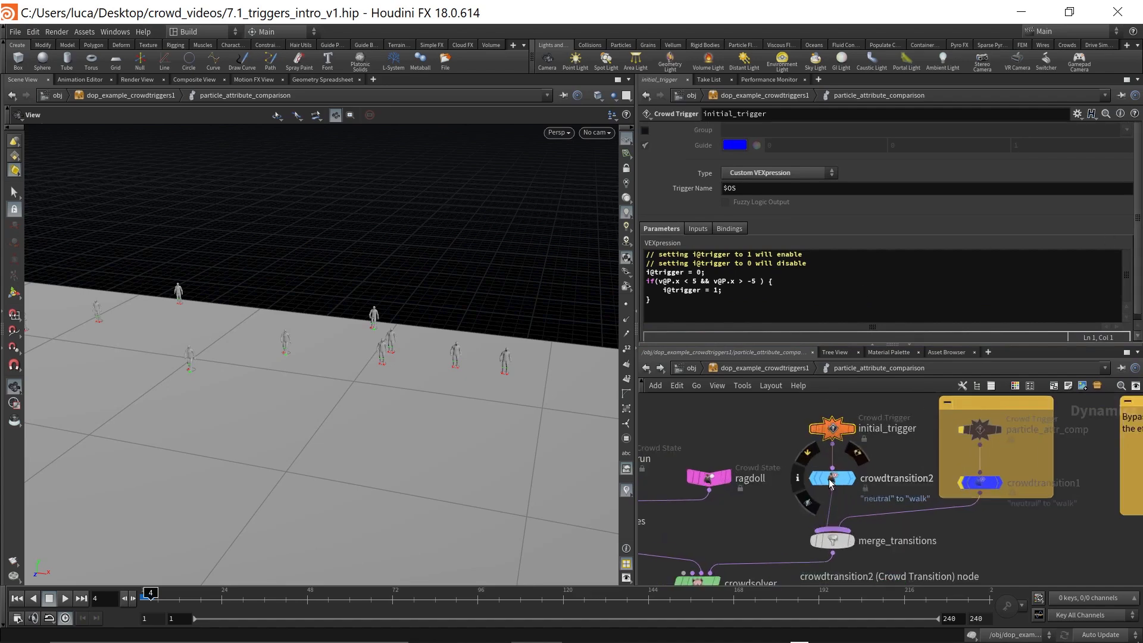
- Review crowdtransition2's input state, output state and duration settings, and look over the agents in the viewport
click(831, 479)
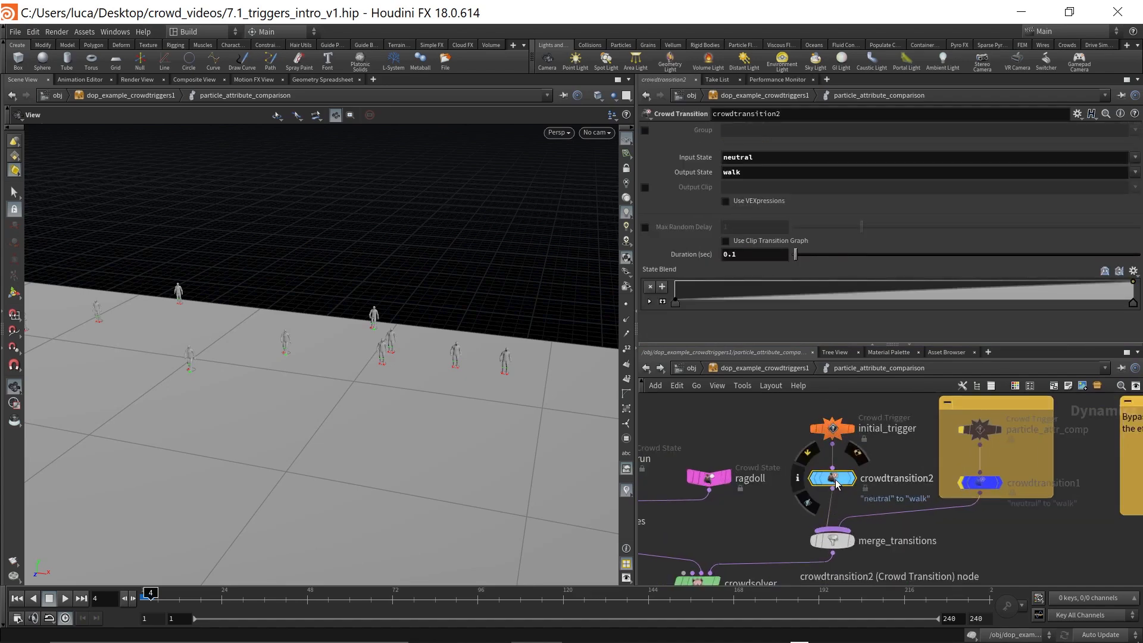
click(836, 483)
drag(438, 377, 311, 401)
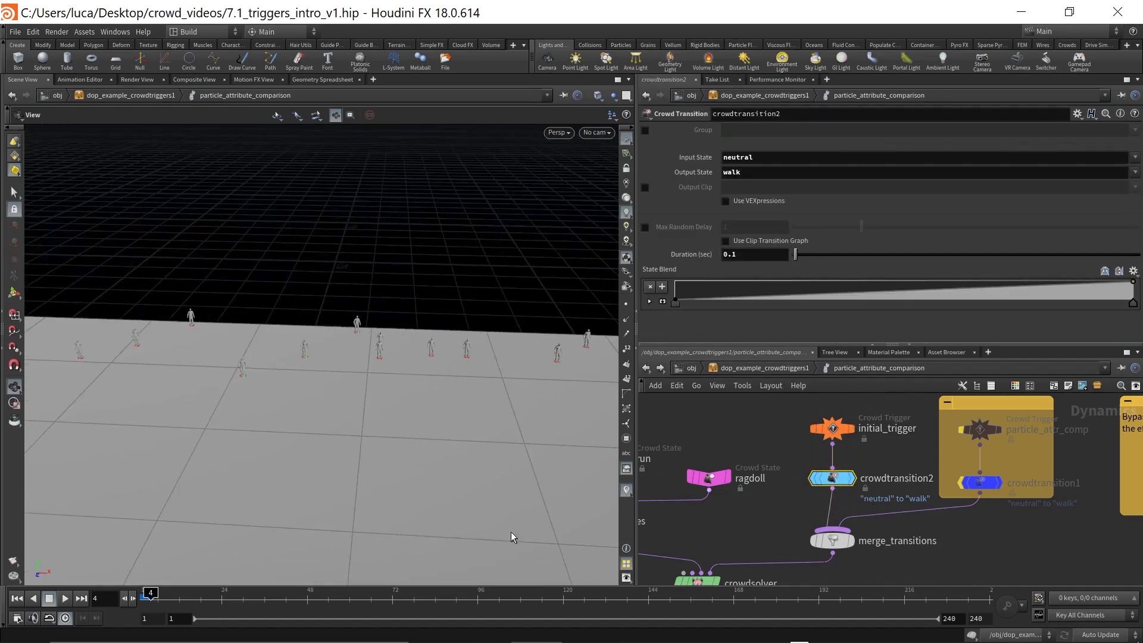
- Rewind the simulation to frame 1, reselect initial_trigger, and examine the agents near the centre more closely
drag(151, 593, 145, 593)
click(832, 428)
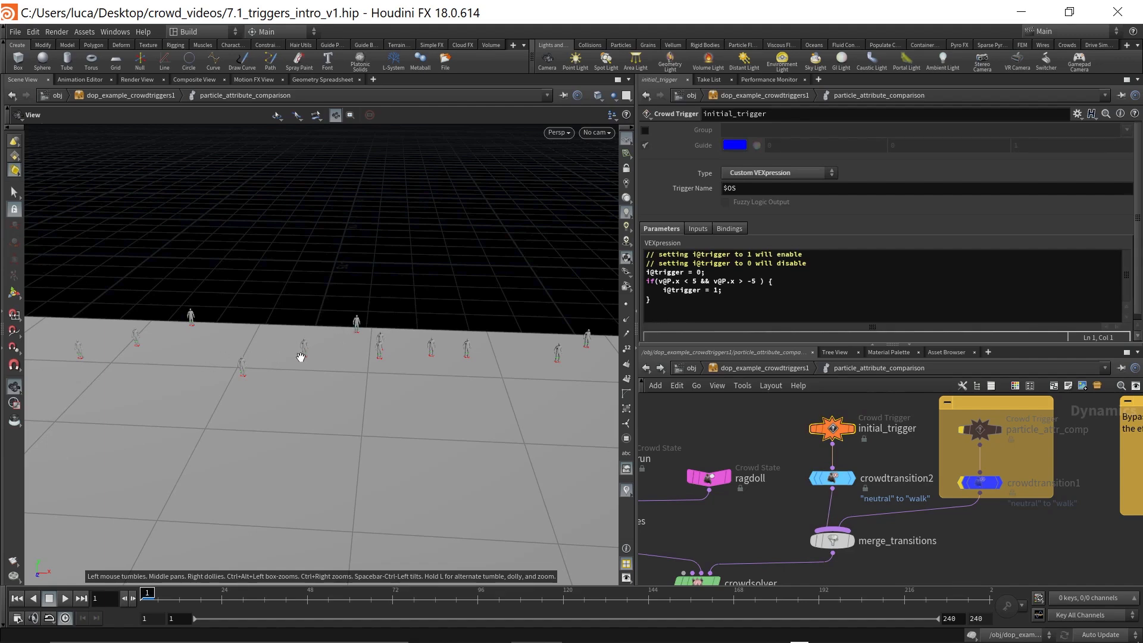
right_drag(286, 358, 409, 337)
middle_drag(409, 337, 368, 334)
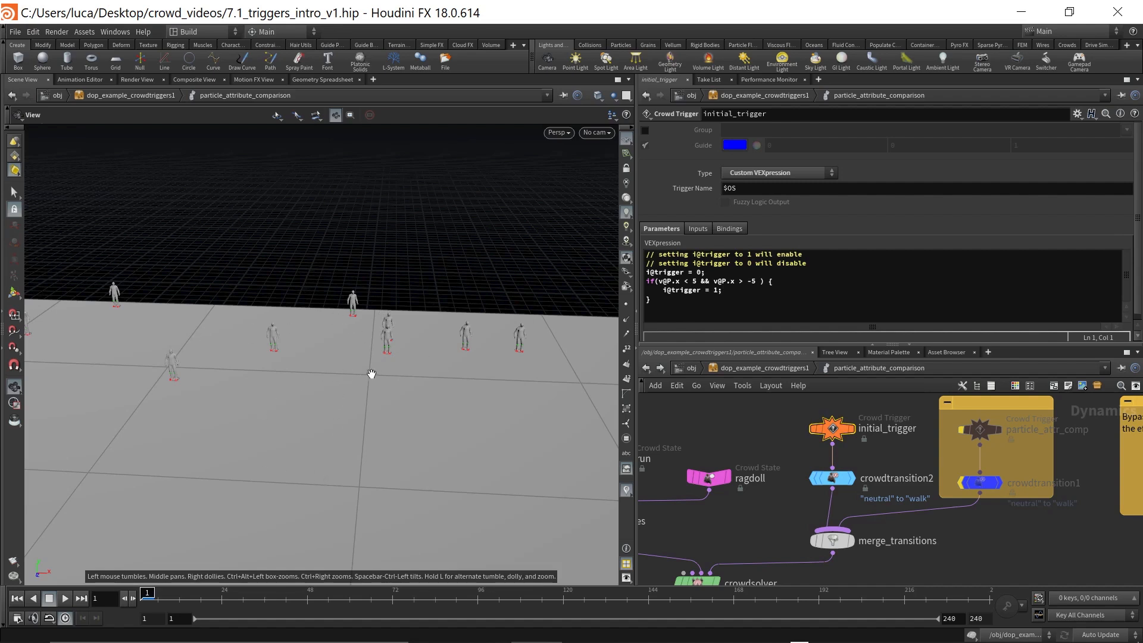
- Simulate the crowd with only initial_trigger active and play it back and forth to examine which agents start walking
drag(152, 601, 378, 599)
drag(375, 462, 339, 464)
key(Down)
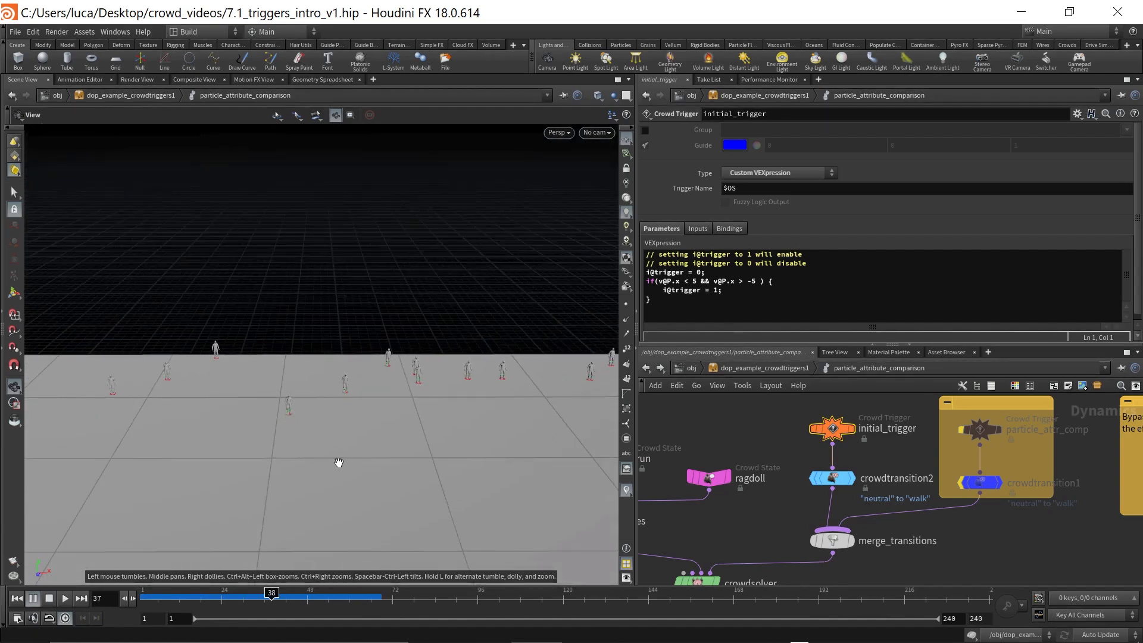
key(Down)
key(Up)
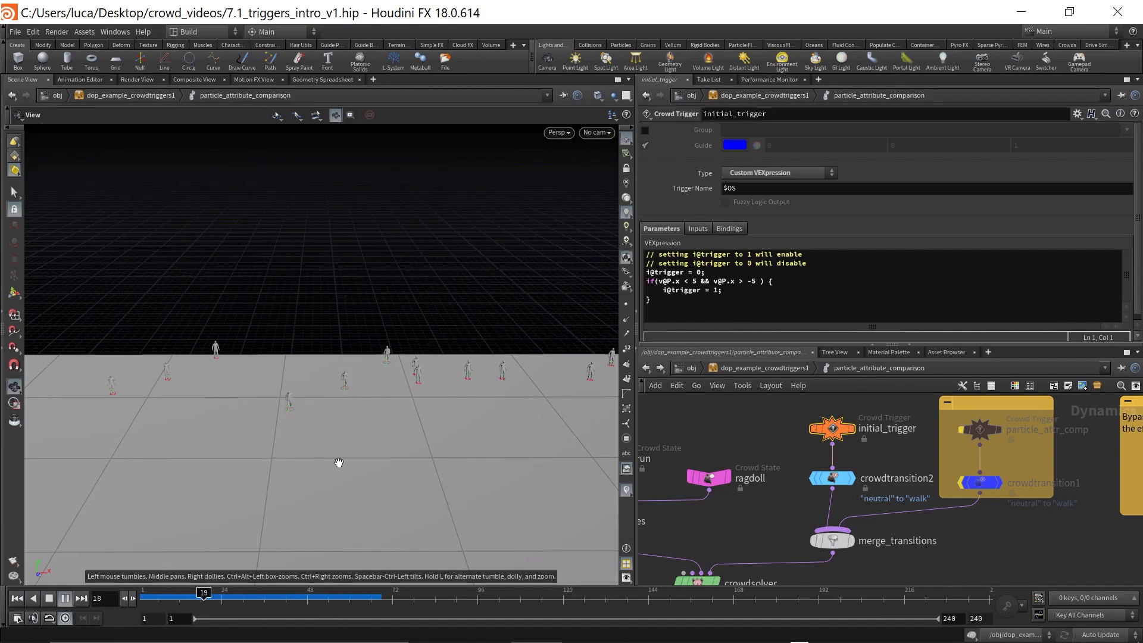
key(Up)
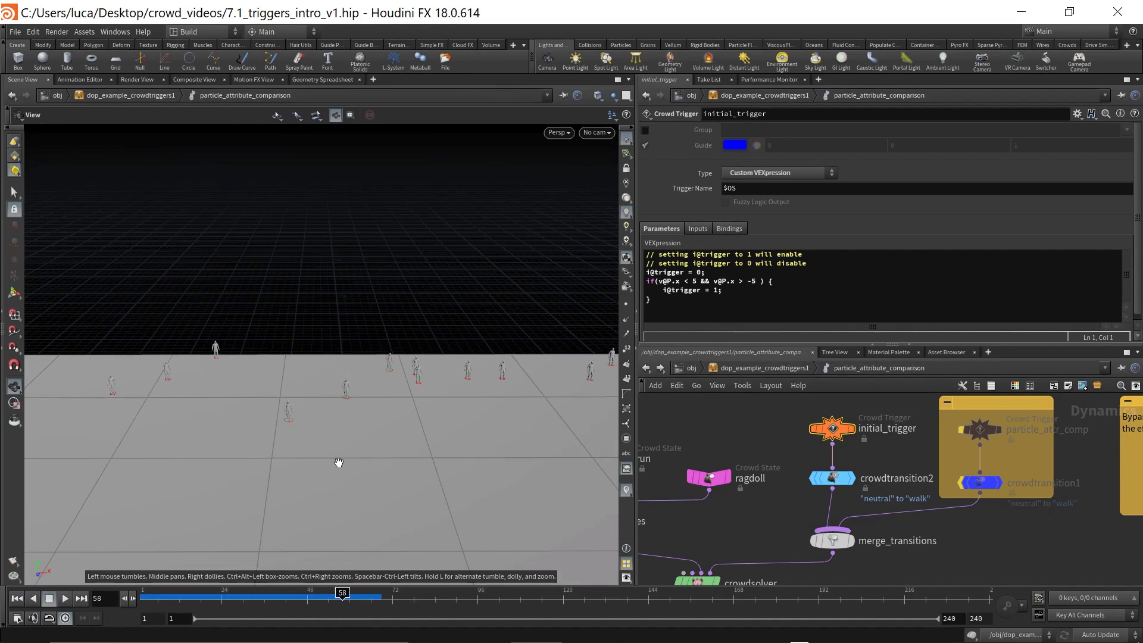
- Rewind to frame 1 and re-enable the bypassed particle_attr_comp trigger and crowdtransition1 nodes
drag(384, 602, 147, 598)
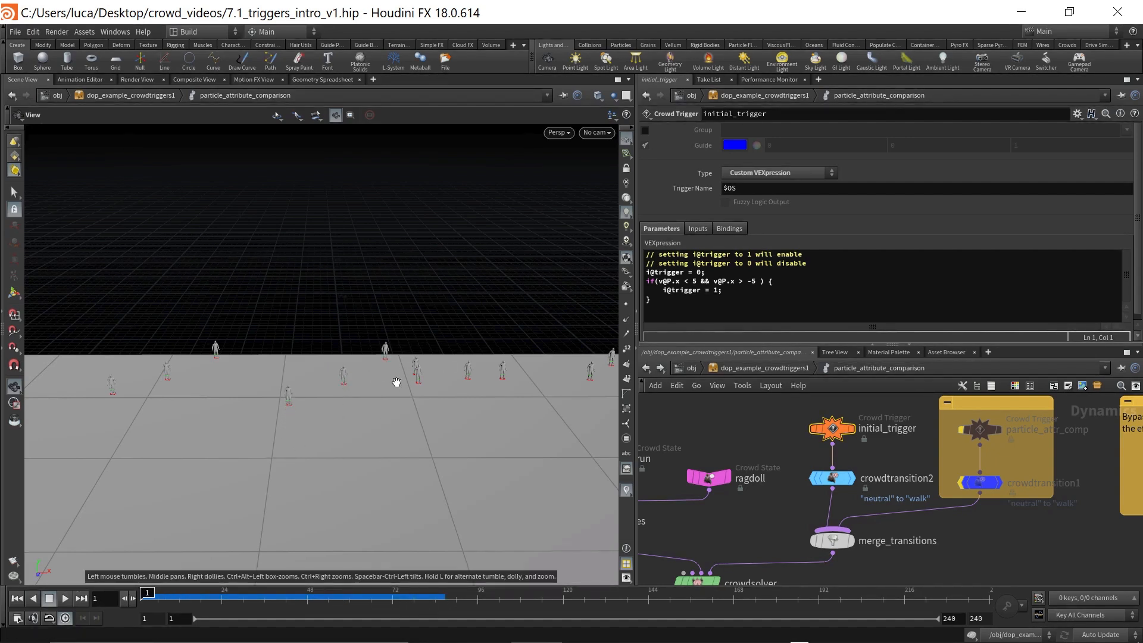
middle_drag(920, 458, 854, 465)
scroll(861, 466, up, 1)
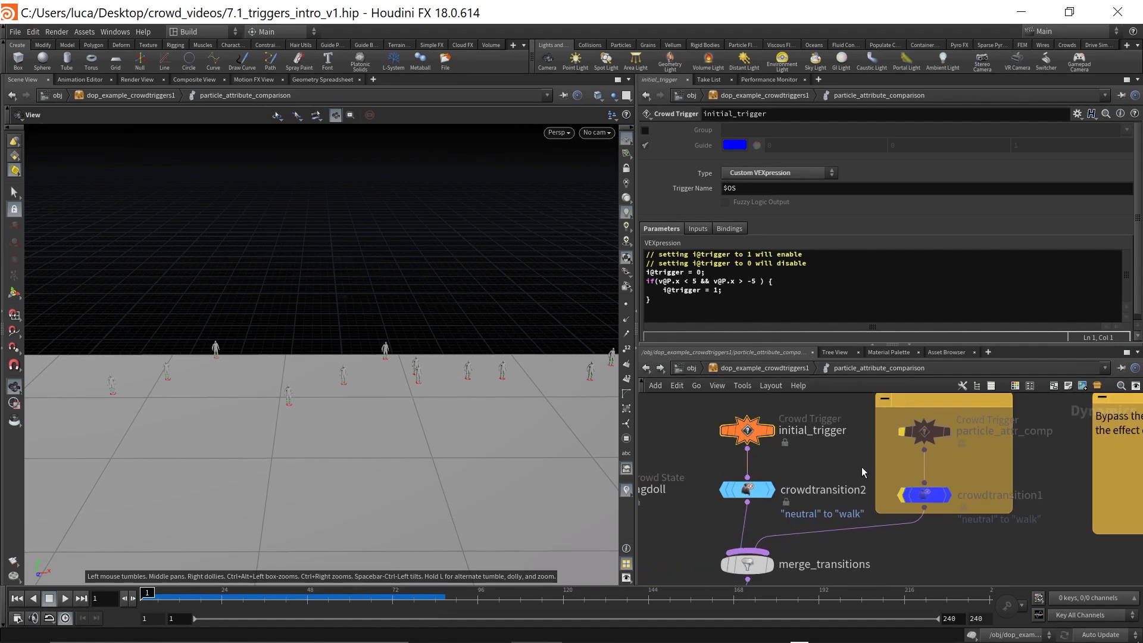
click(917, 439)
click(924, 494)
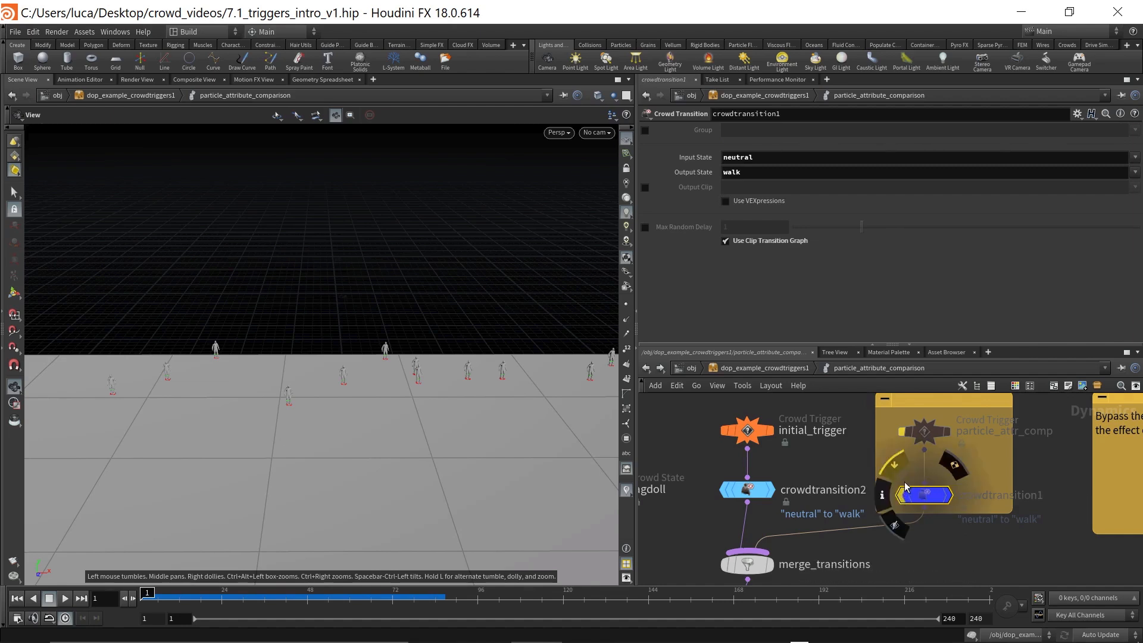
click(919, 439)
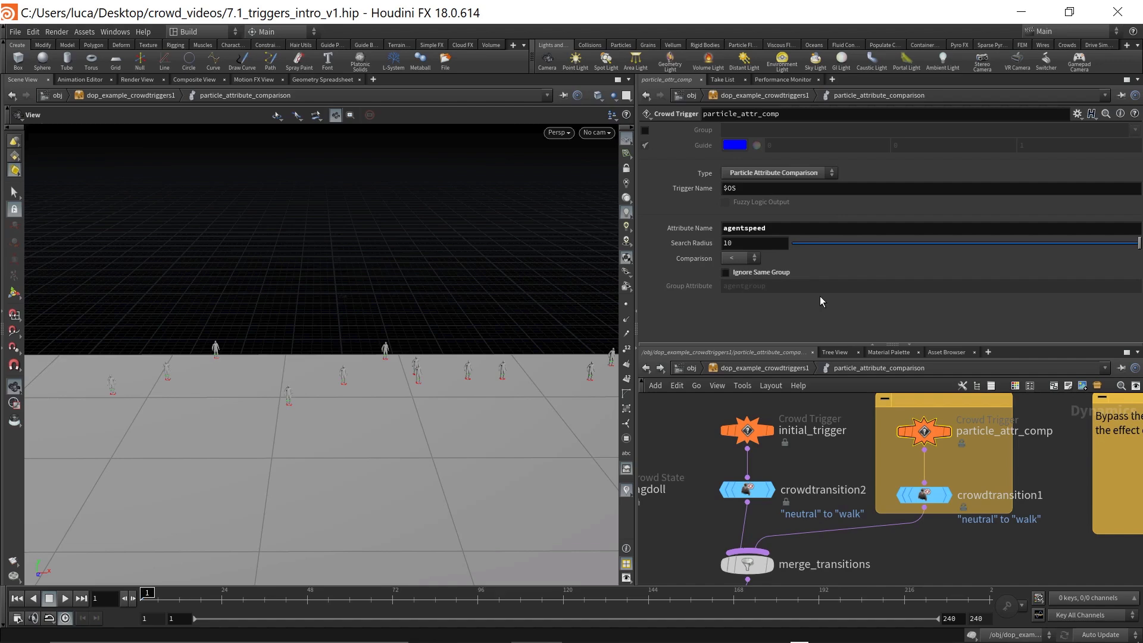
scroll(872, 428, down, 3)
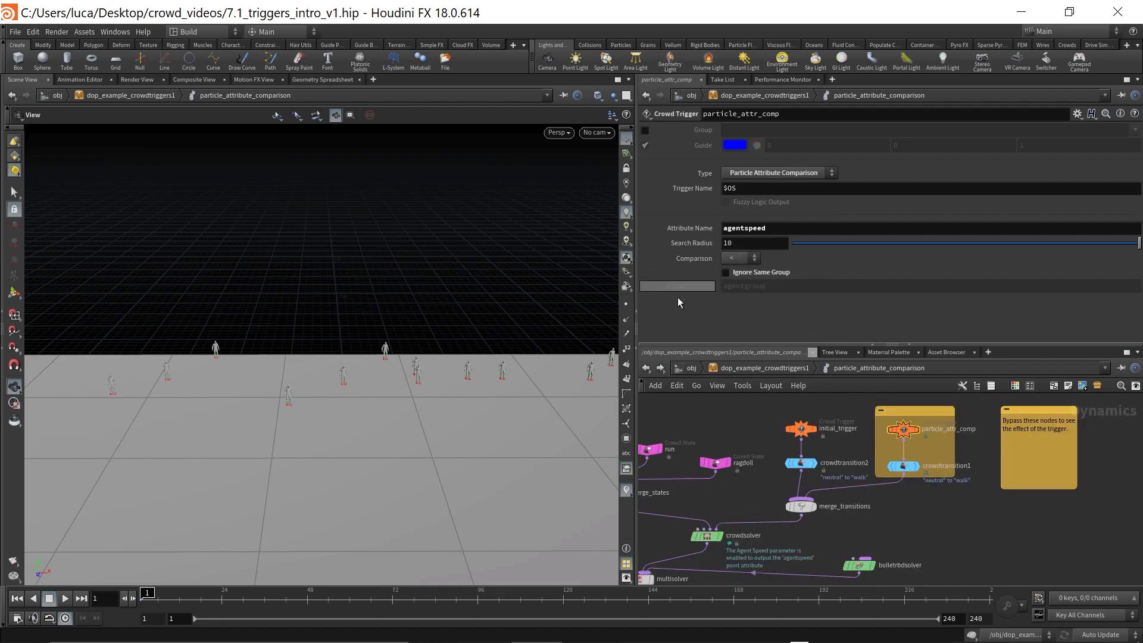
drag(393, 401, 462, 362)
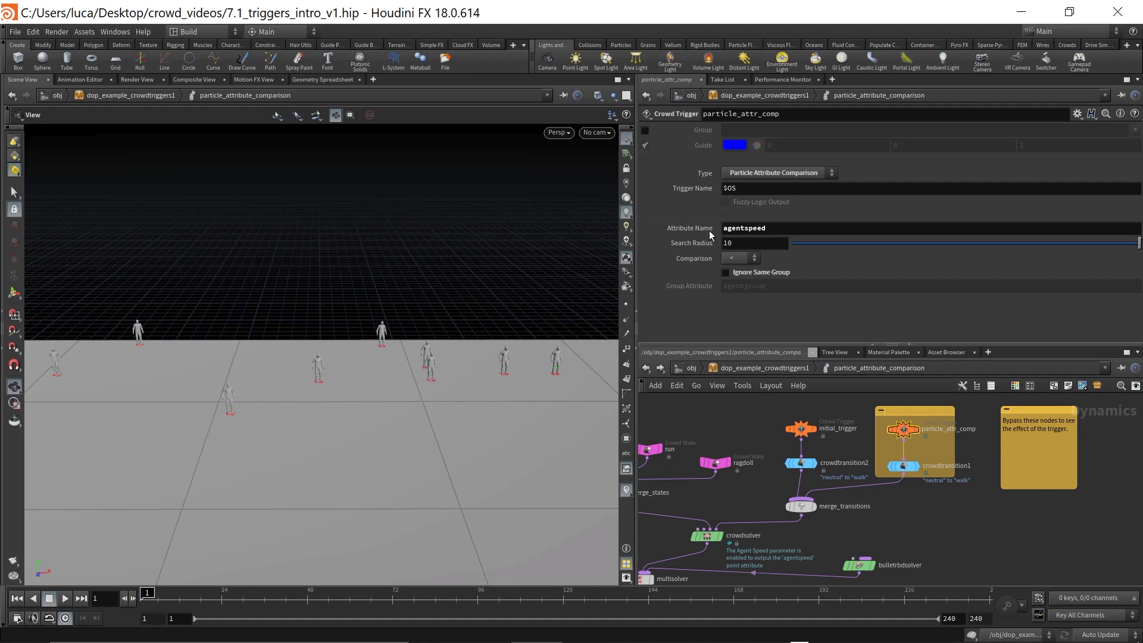
- Inspect crowdobject's geometry in the Geometry Spreadsheet with only the agentspeed attribute shown, and return to the scene view
click(323, 80)
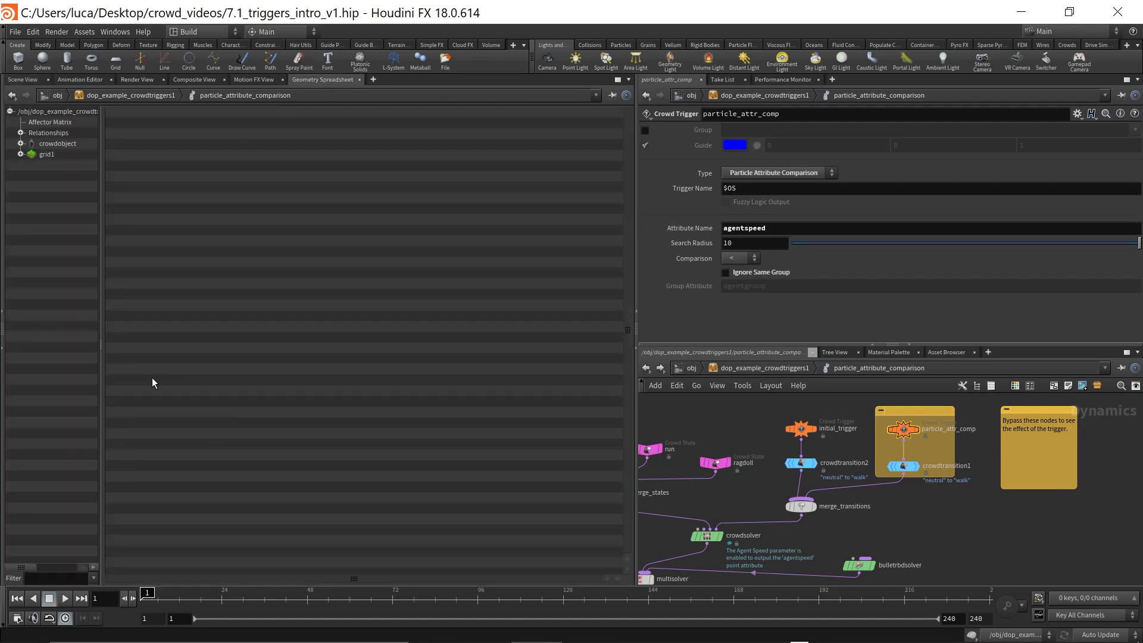
click(21, 144)
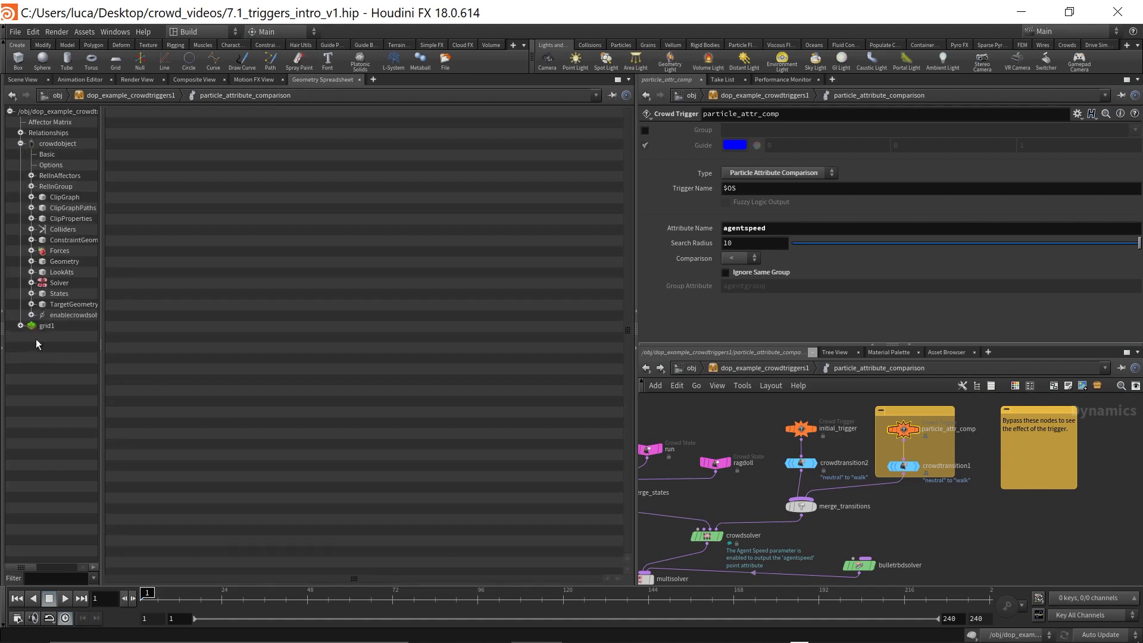
click(64, 261)
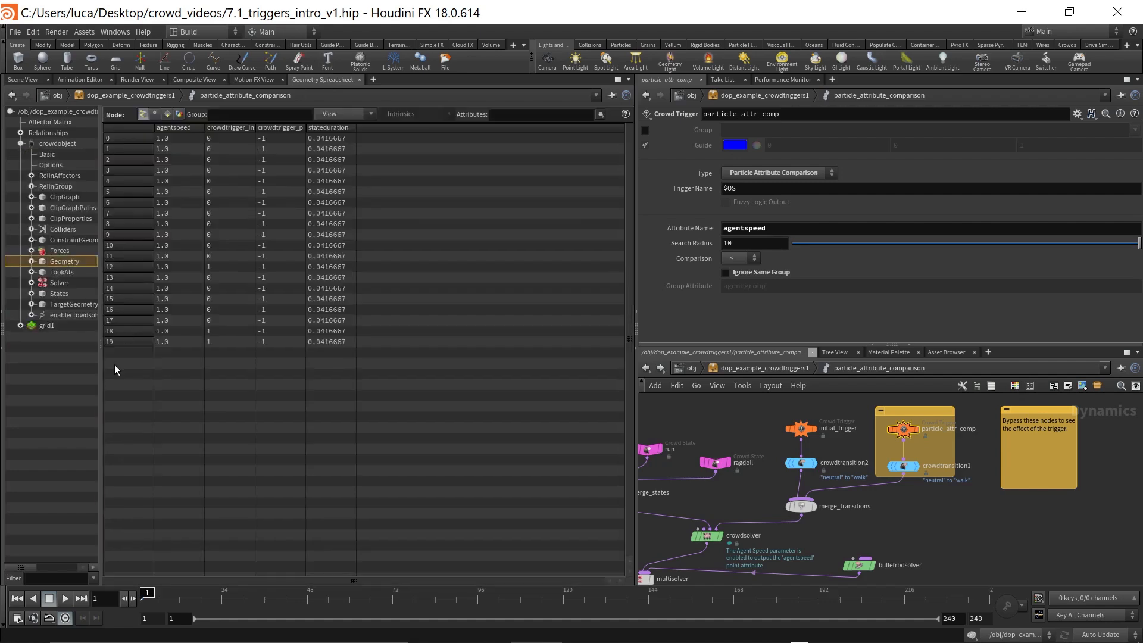
click(330, 115)
click(361, 169)
click(338, 118)
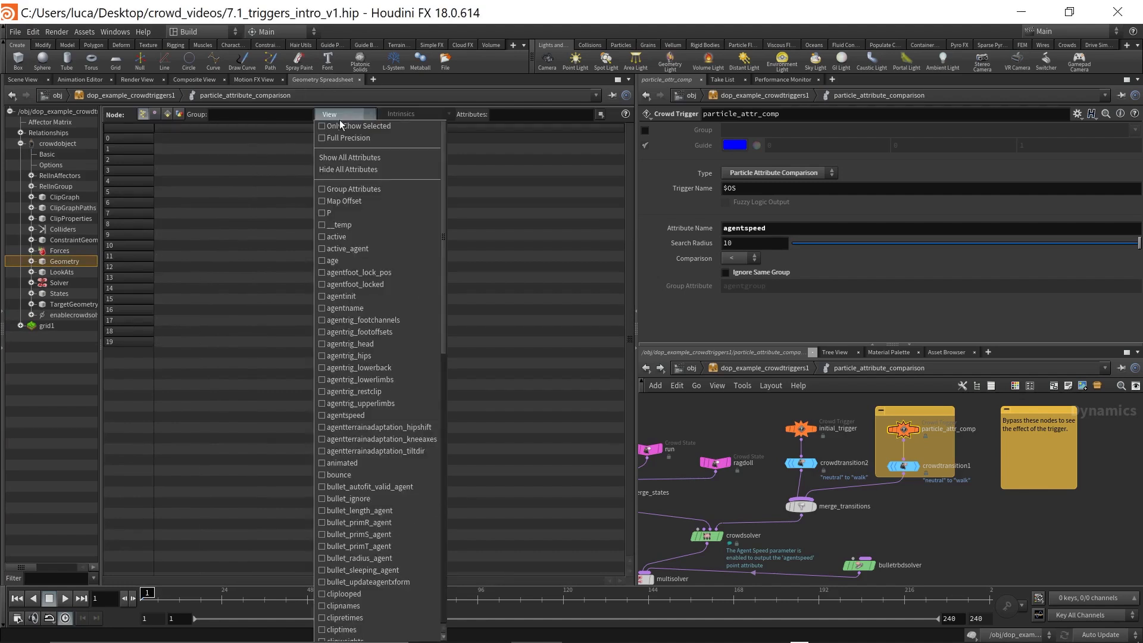
click(374, 415)
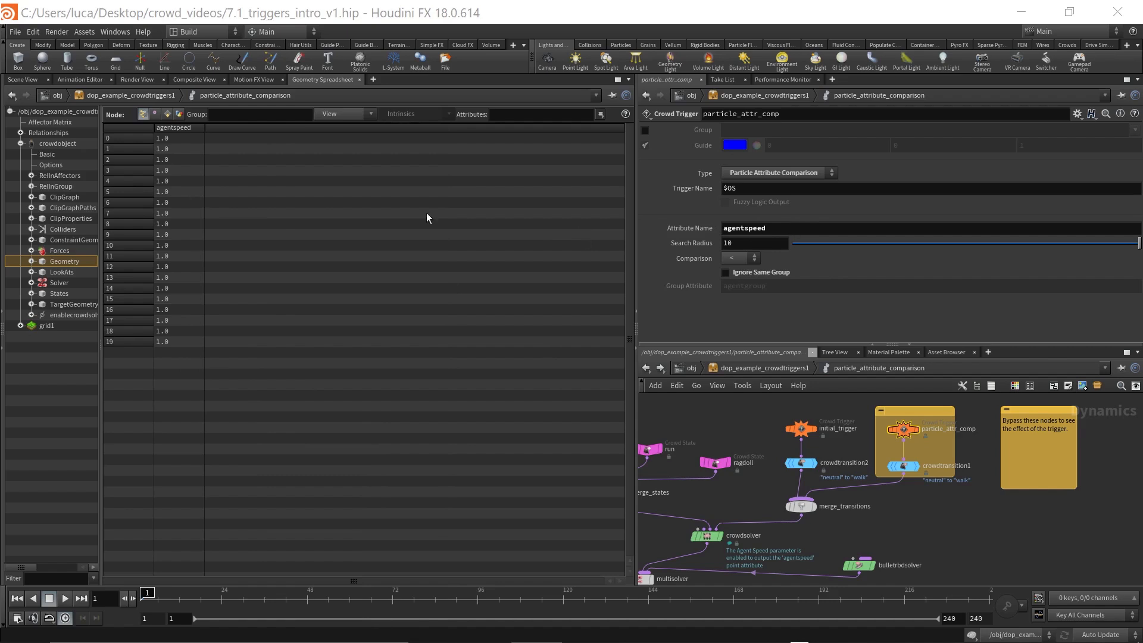
click(22, 79)
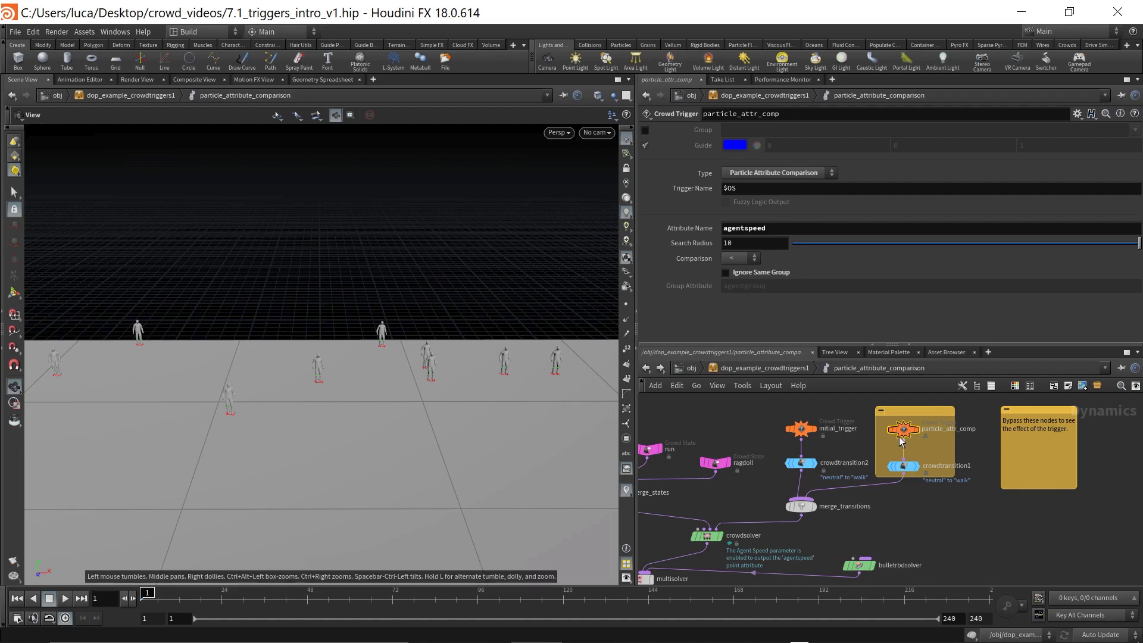
- Bypass particle_attr_comp and crowdtransition1, simulate the crowd to frame 75, and return to frame 1
click(891, 469)
drag(169, 604, 402, 591)
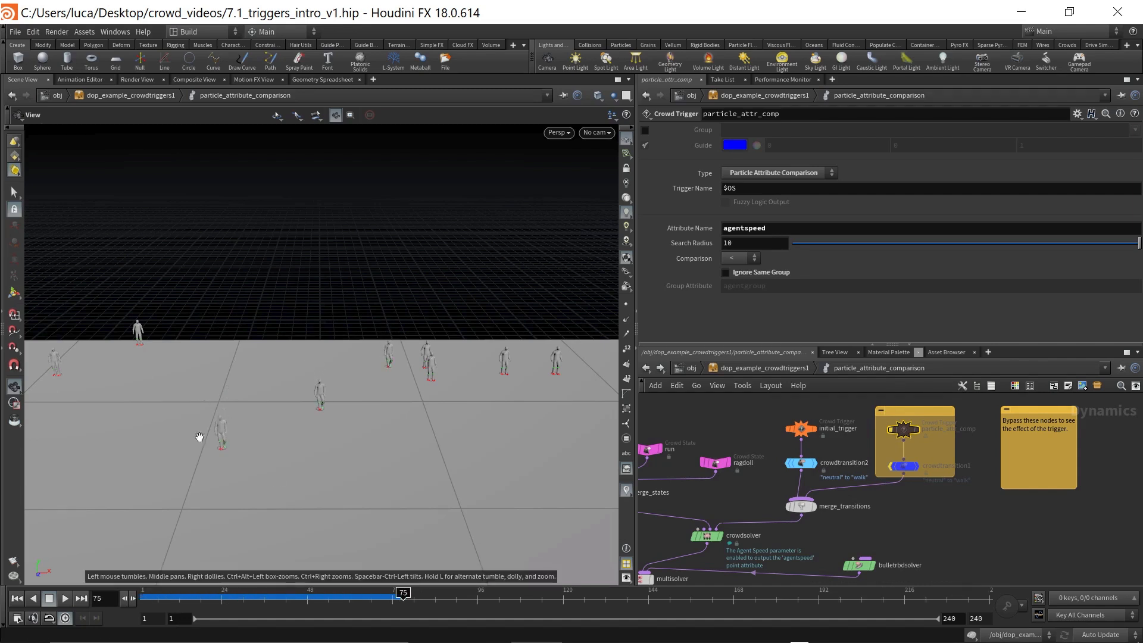
drag(274, 597, 77, 594)
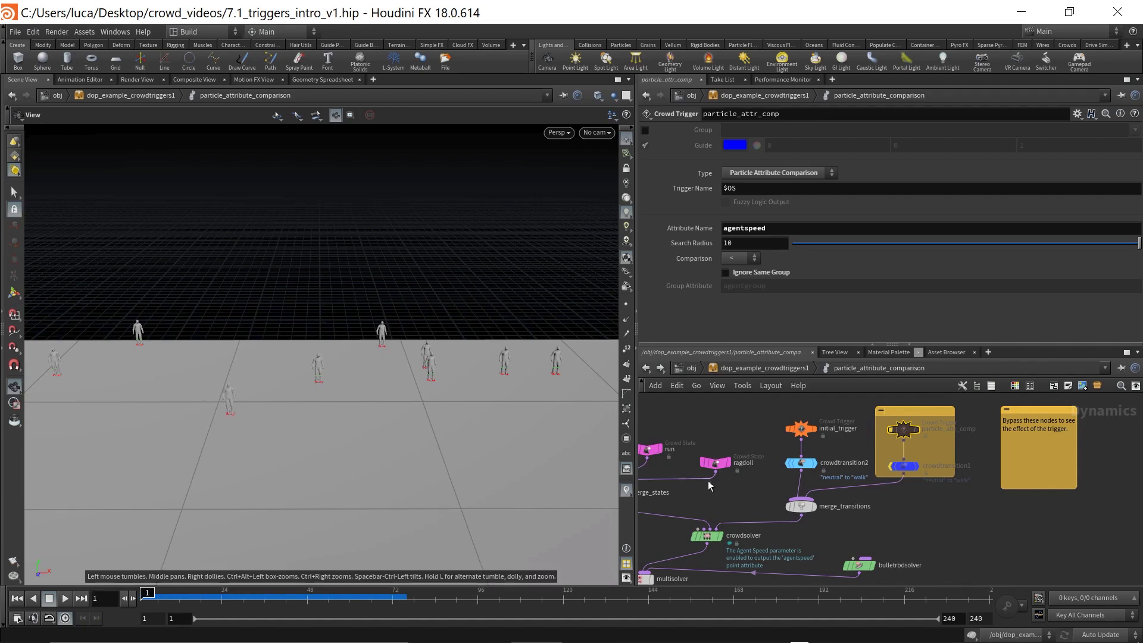
- Enable particle_attr_comp and crowdtransition1 again and advance the crowd simulation to frame 10
mouse_move(890, 473)
mouse_move(888, 435)
scroll(888, 435, up, 2)
click(890, 430)
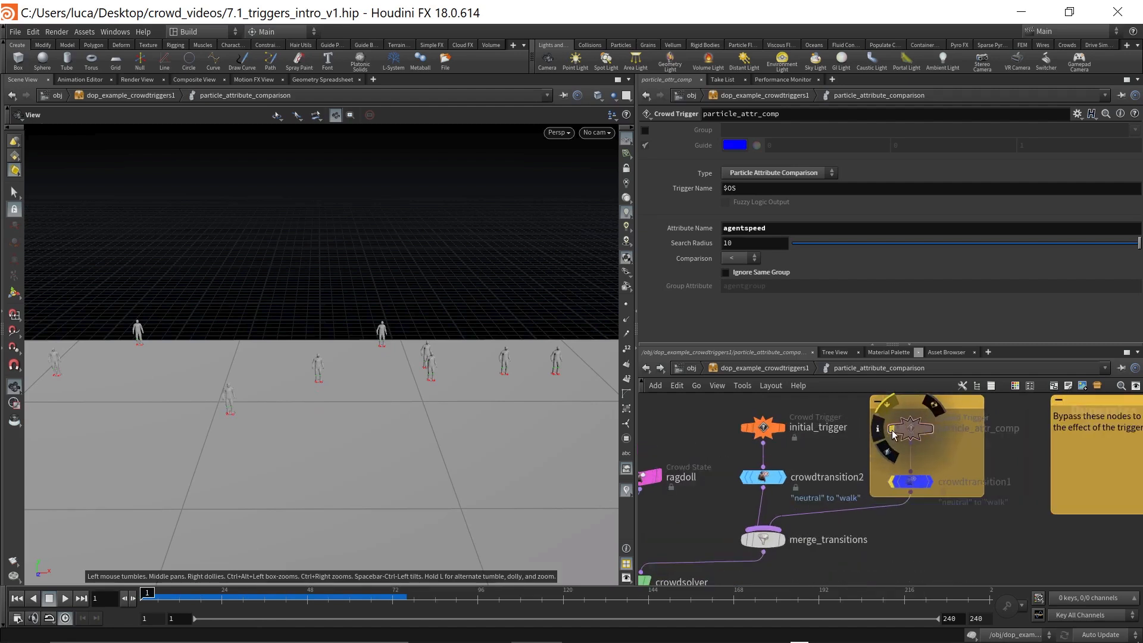
click(892, 480)
scroll(538, 443, down, 4)
middle_drag(431, 449, 387, 434)
scroll(249, 442, down, 2)
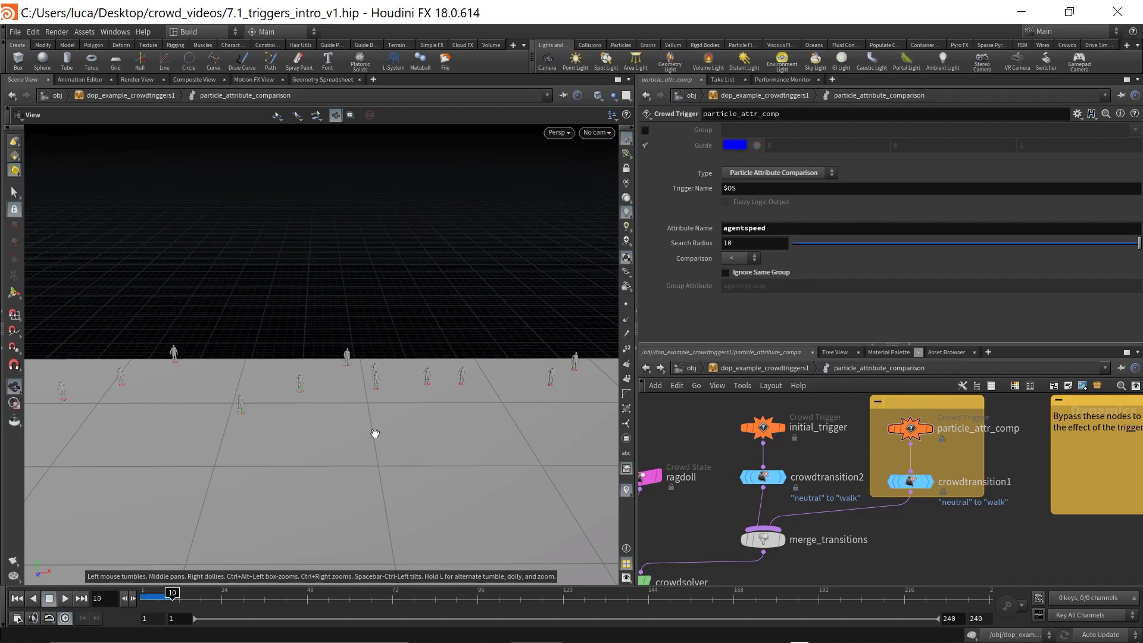
- Return to frame 1 and step forward to frame 10, examining up close how the agents begin to move
right_drag(327, 409, 522, 296)
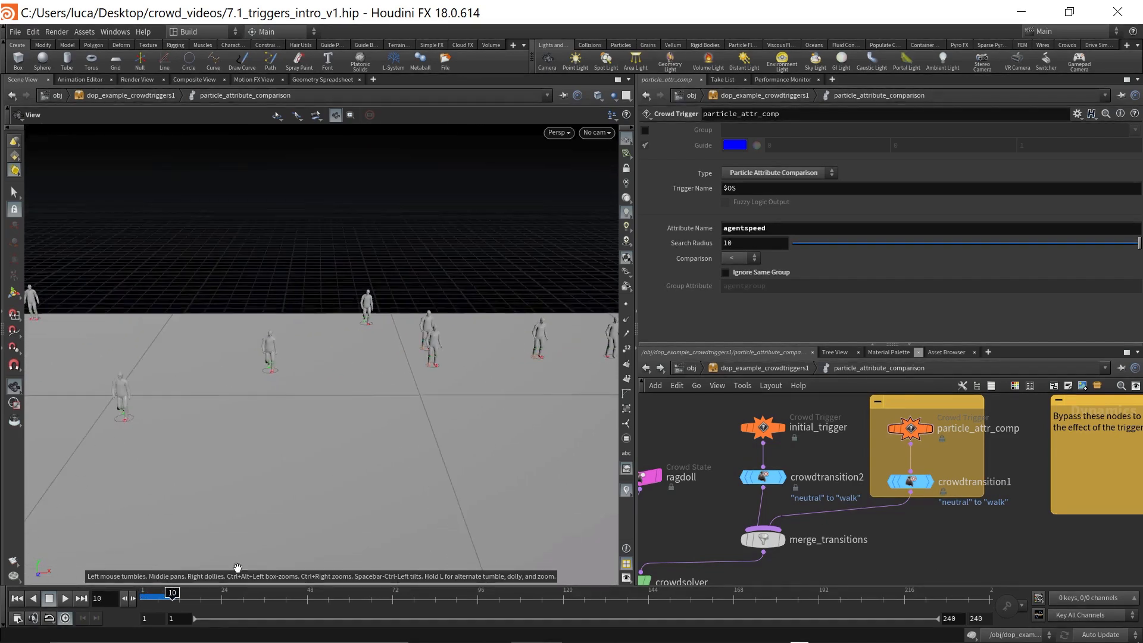
drag(172, 596, 143, 596)
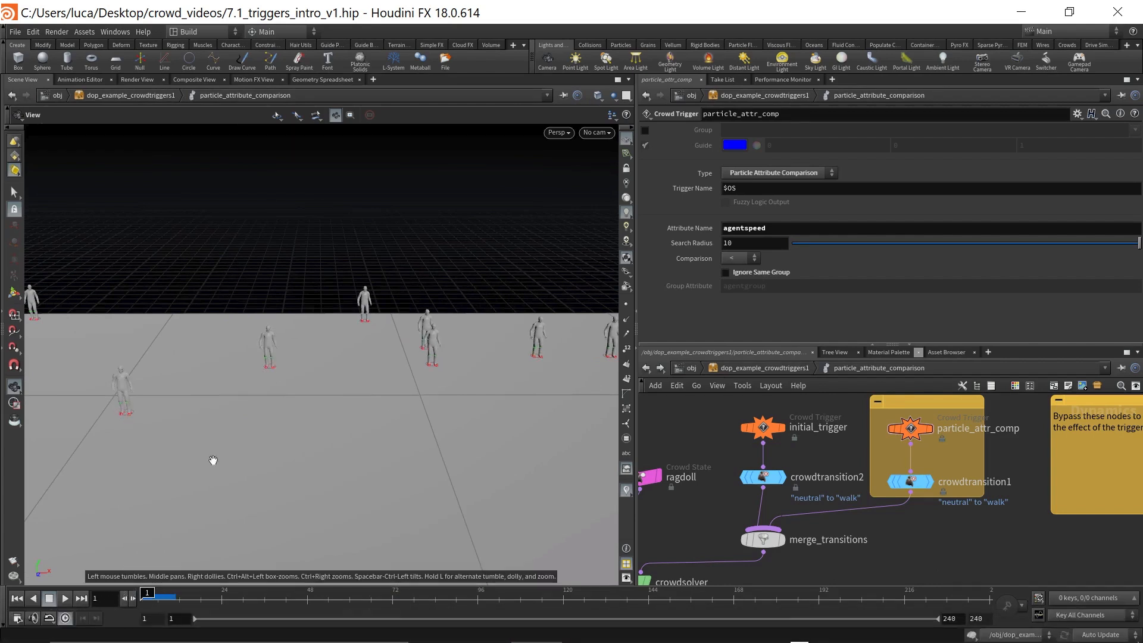
key(Right)
key(Right)
key(Right)
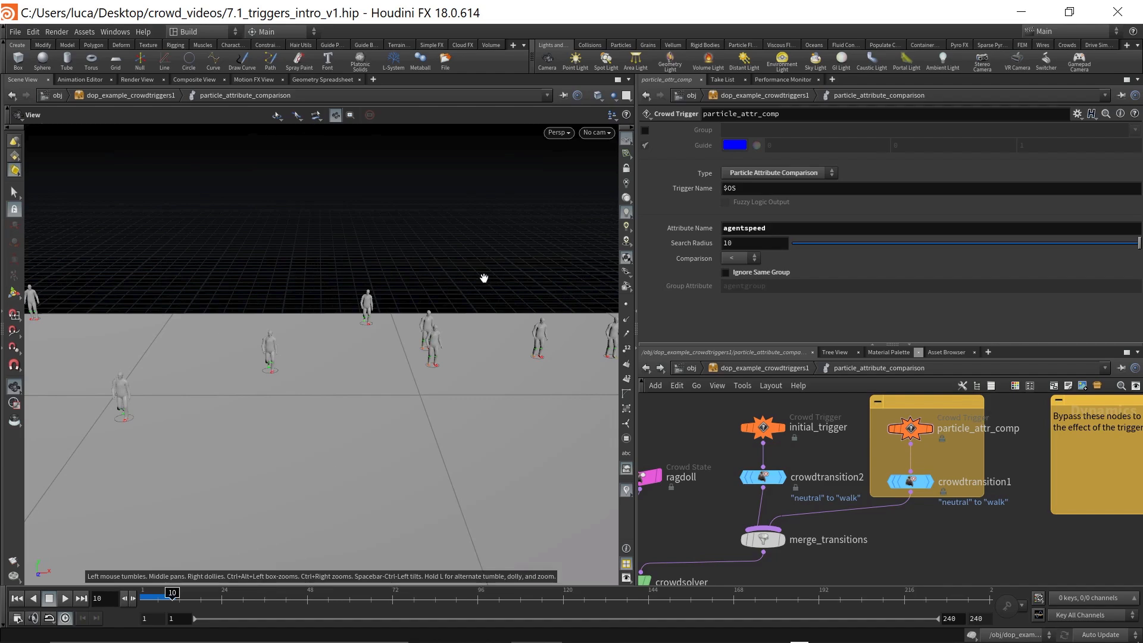
- Play the simulation back and forth up to frame 75 from several viewpoints to examine which agents walk or stay idle
middle_drag(468, 438, 185, 468)
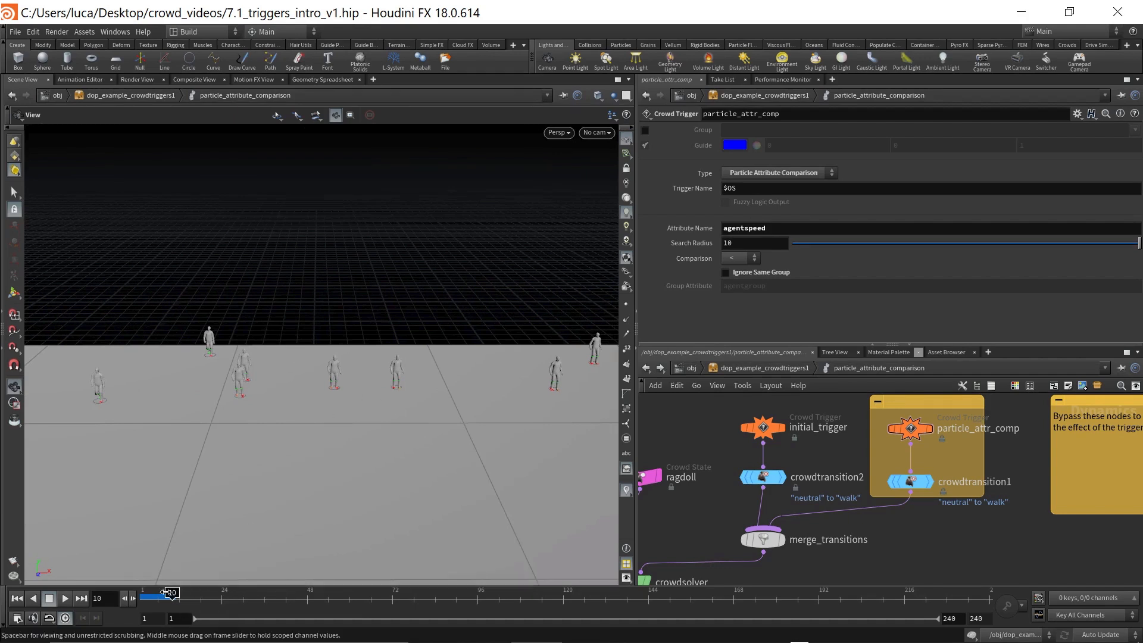
mouse_move(170, 591)
mouse_down()
mouse_move(117, 591)
mouse_move(179, 591)
mouse_up()
right_drag(545, 357, 402, 363)
middle_drag(511, 385, 381, 404)
right_drag(381, 404, 358, 426)
drag(186, 597, 247, 595)
drag(392, 447, 228, 444)
drag(246, 598, 175, 596)
drag(270, 466, 334, 456)
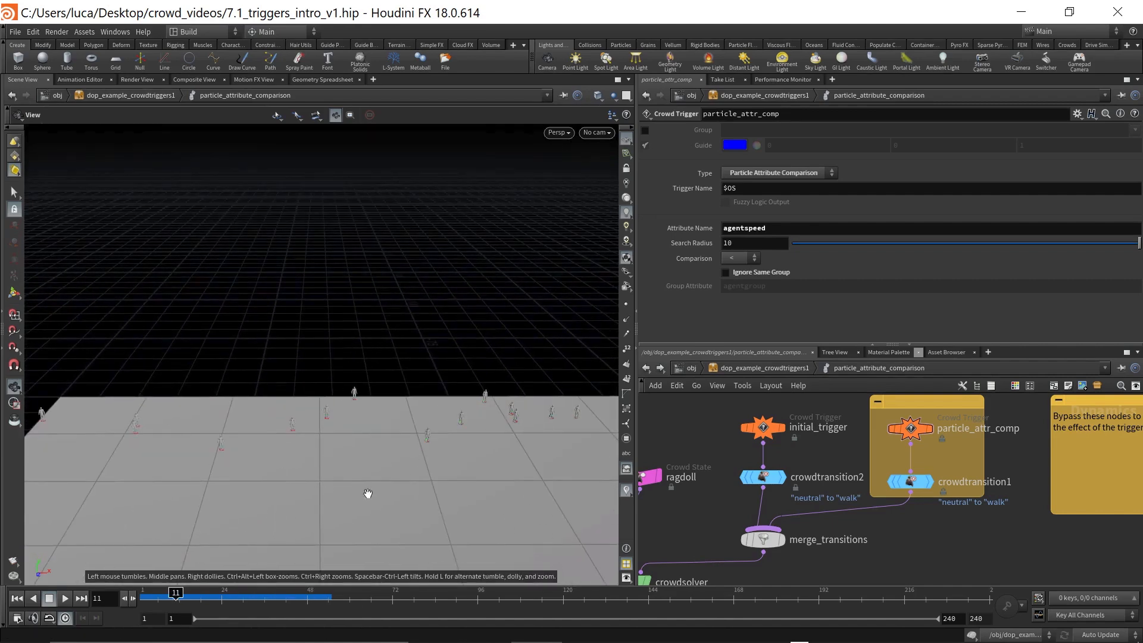
drag(197, 601, 403, 598)
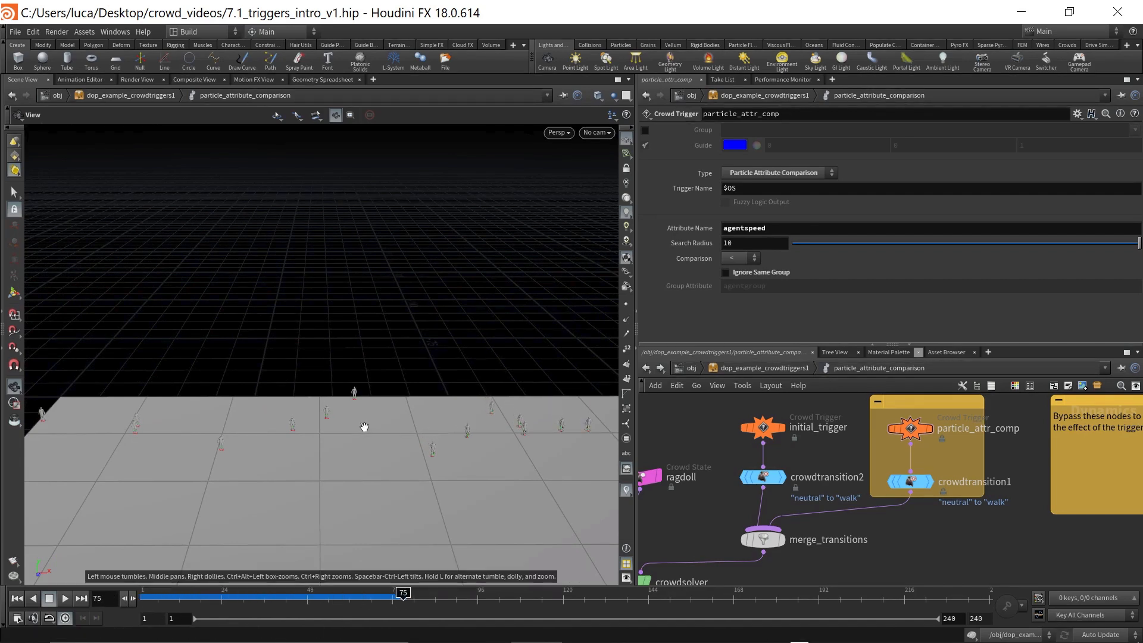
scroll(366, 427, up, 5)
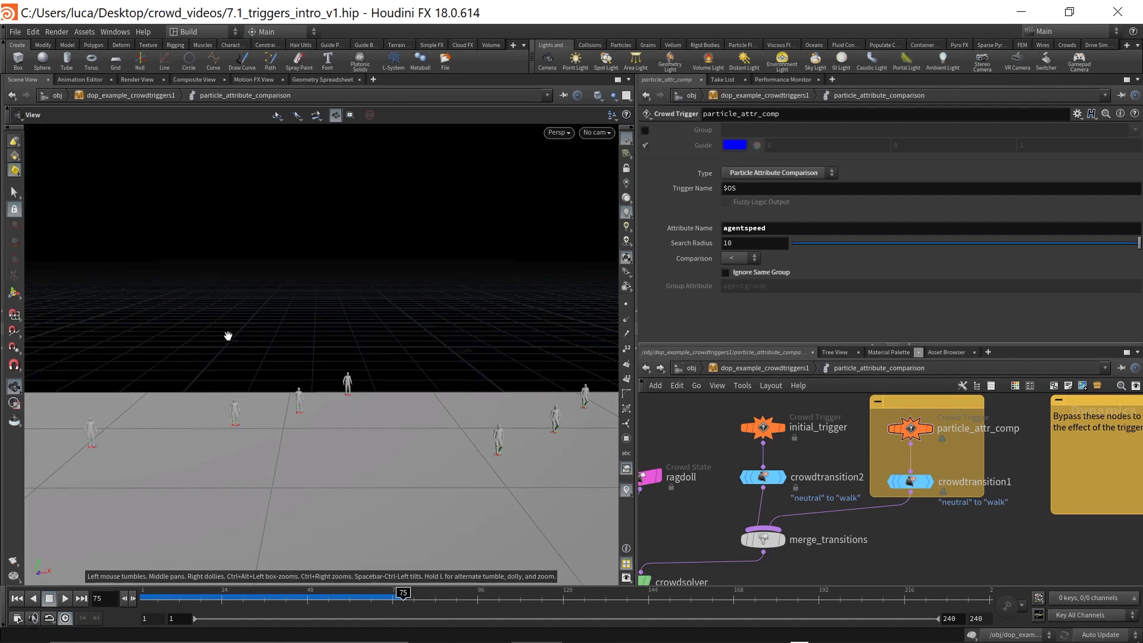
- Rewind the particle attribute comparison simulation to frame 1 and examine the agents on the ground from several angles
key(Up)
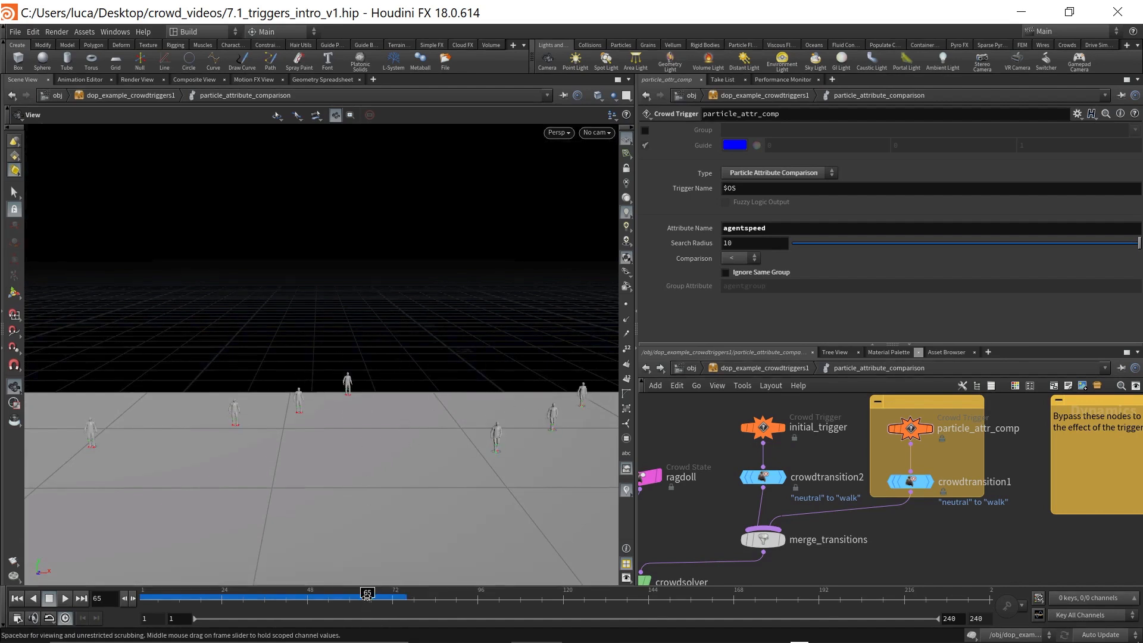
key(ctrl+Left)
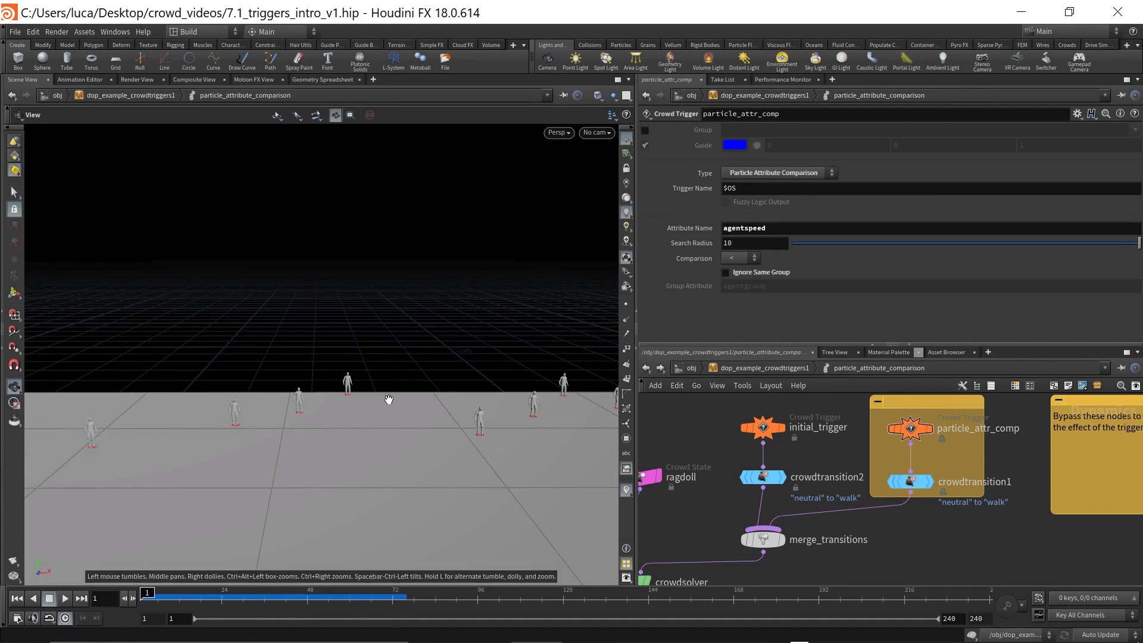
mouse_move(382, 399)
mouse_down()
mouse_move(363, 420)
mouse_move(379, 400)
mouse_up()
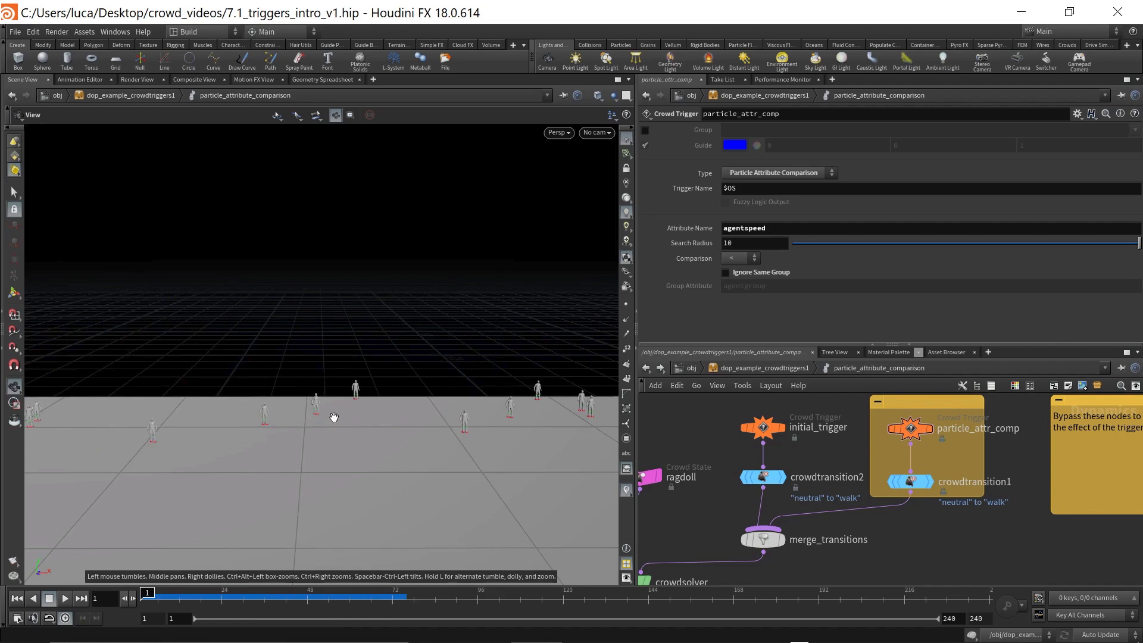
drag(204, 436, 303, 465)
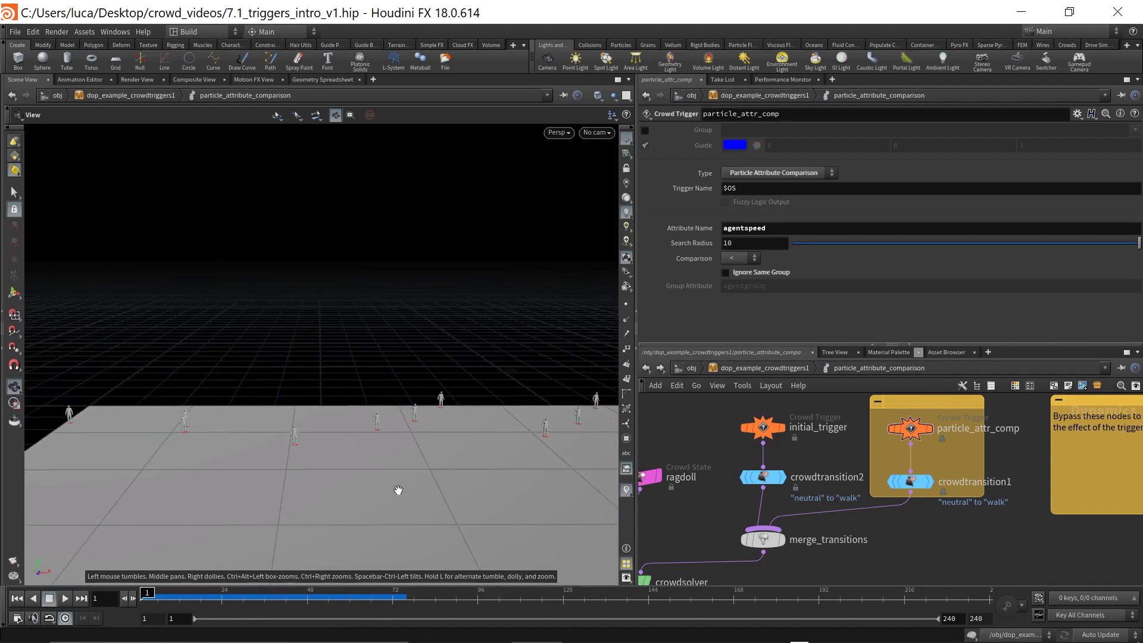
drag(447, 450, 193, 468)
drag(293, 459, 275, 454)
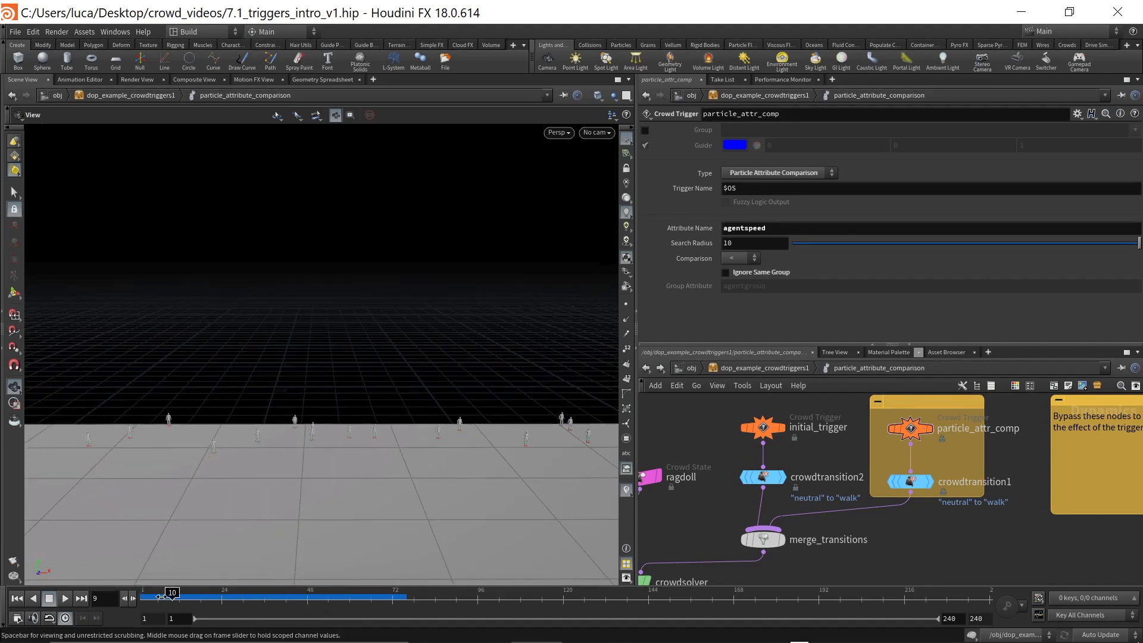
mouse_move(147, 596)
mouse_down()
mouse_move(225, 595)
mouse_move(145, 594)
mouse_up()
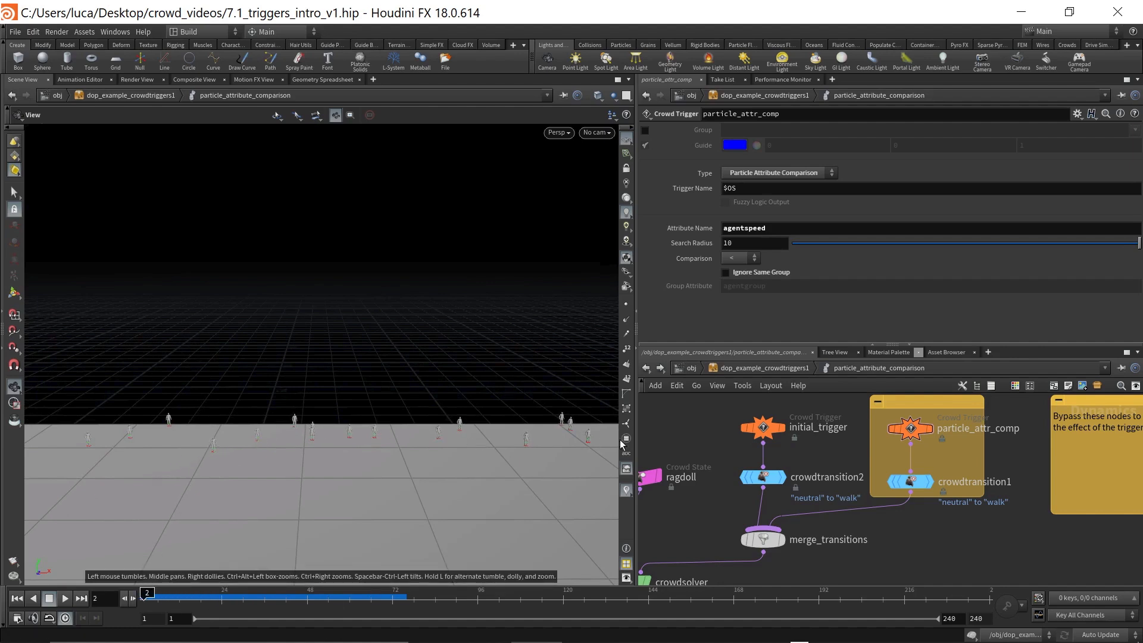
click(143, 595)
- Review the initial_trigger and crowdtransition2 nodes, the agents they affect, and the particle_attr_comp trigger's settings
drag(730, 410, 786, 495)
drag(274, 456, 297, 422)
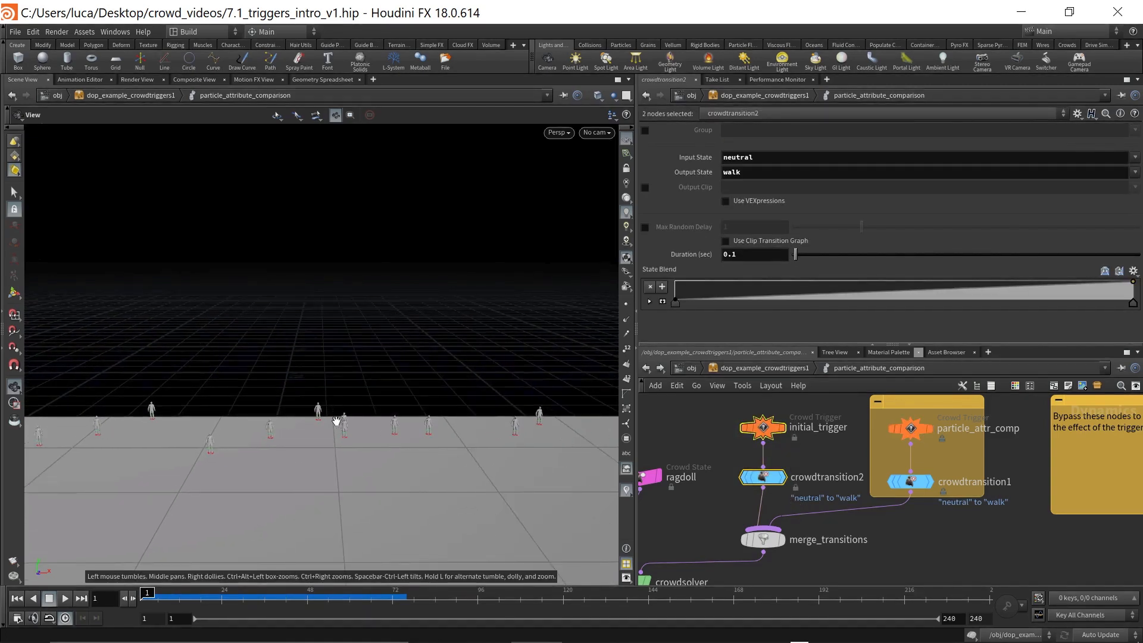
drag(529, 420, 363, 430)
key(s)
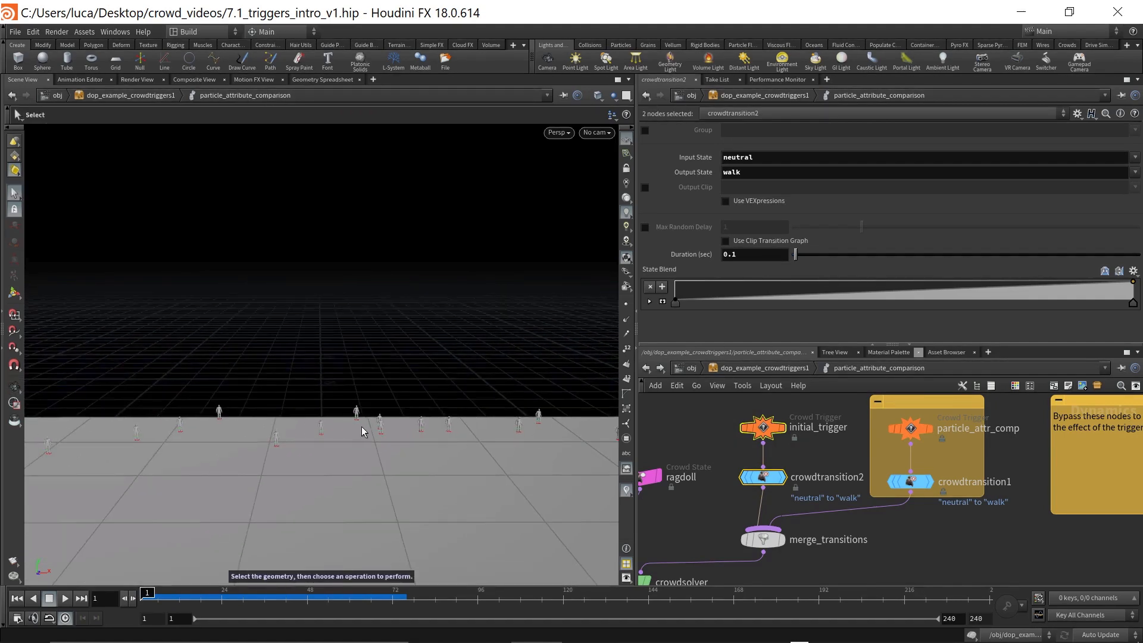
alt+drag(481, 412, 273, 416)
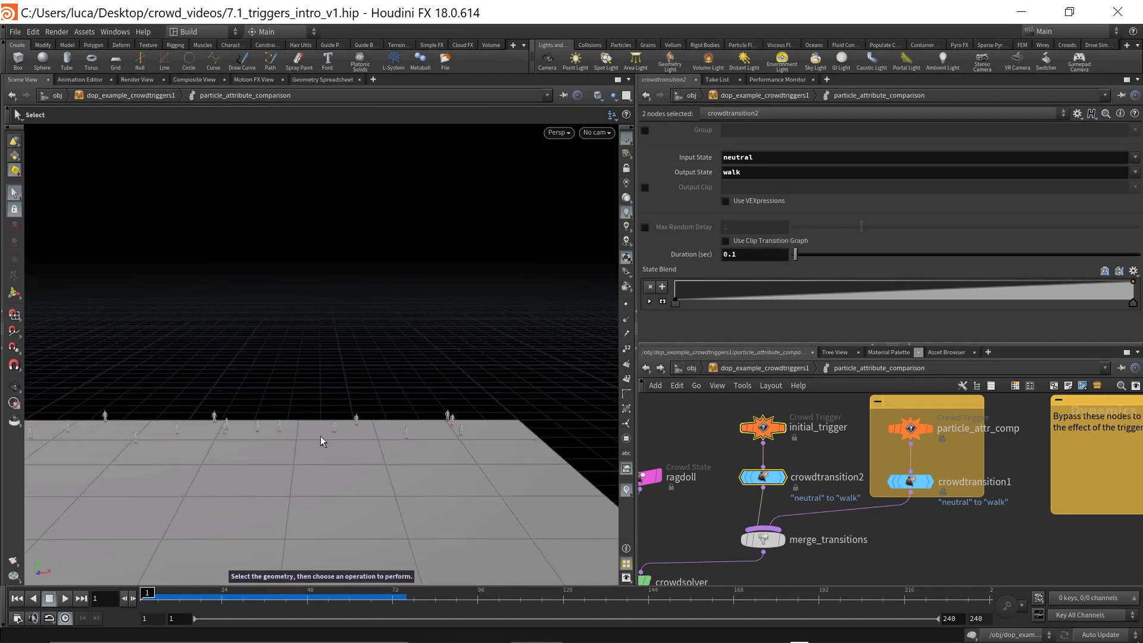
click(925, 437)
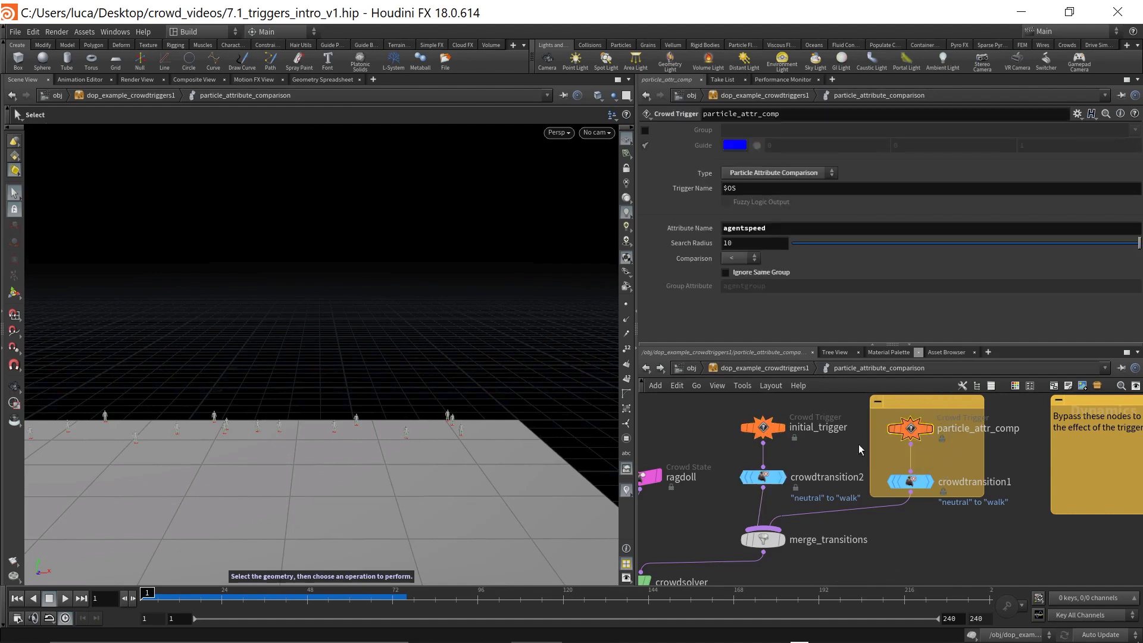
scroll(942, 511, down, 3)
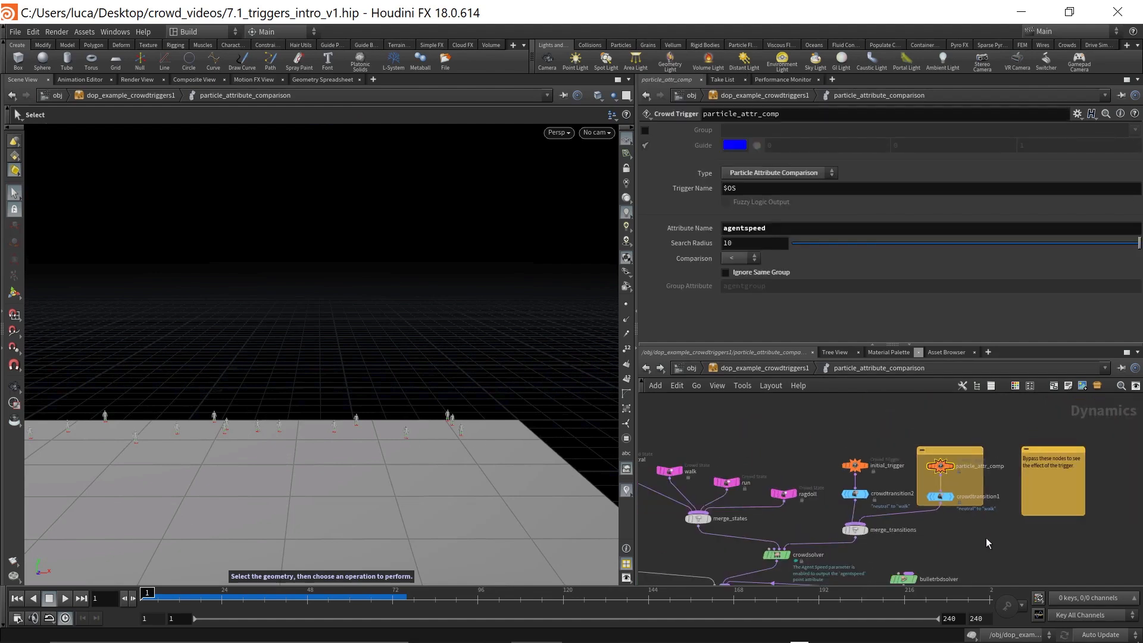
middle_drag(983, 537, 978, 530)
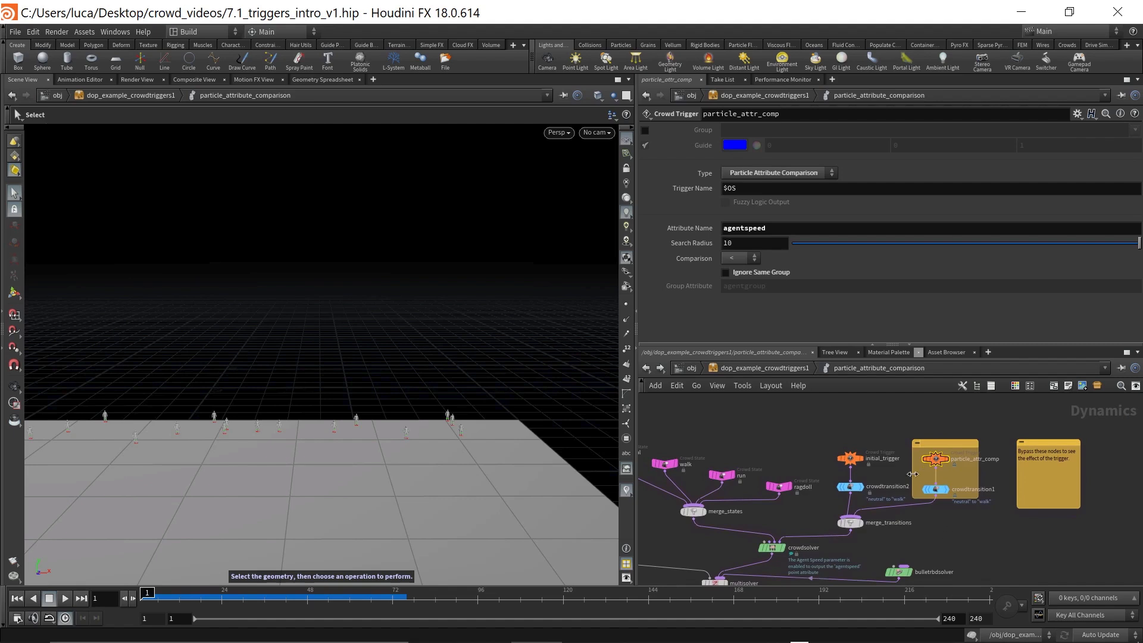
scroll(928, 463, up, 3)
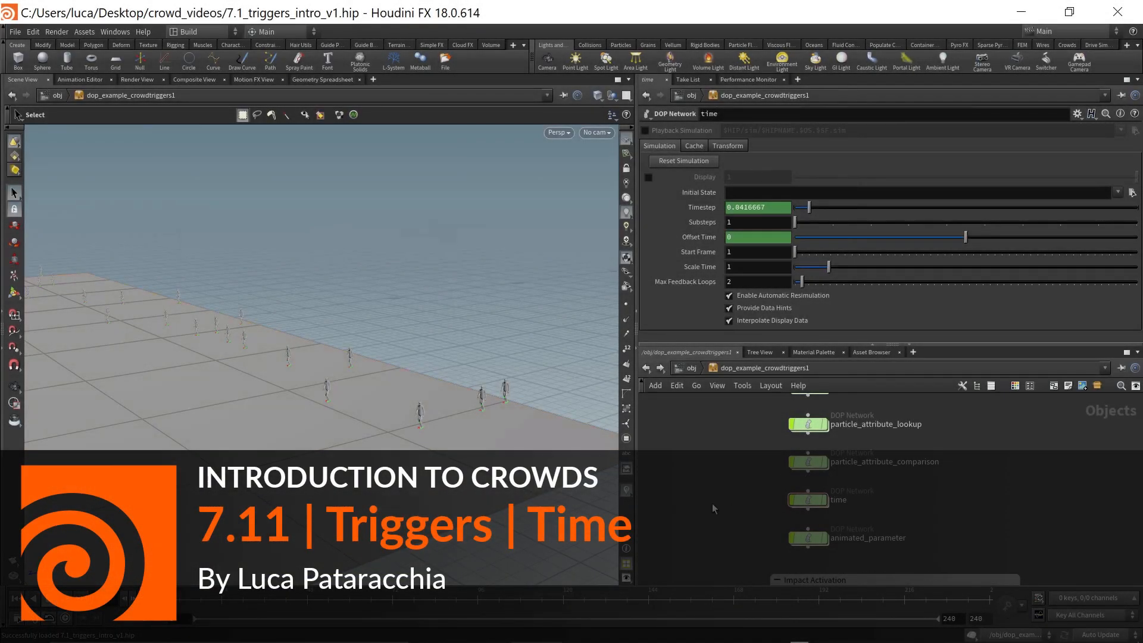
- Open the time DOP network and bring its crowd trigger and transition nodes into close view
key(Escape)
drag(350, 355, 321, 383)
key(s)
key(Escape)
key(s)
scroll(758, 491, down, 2)
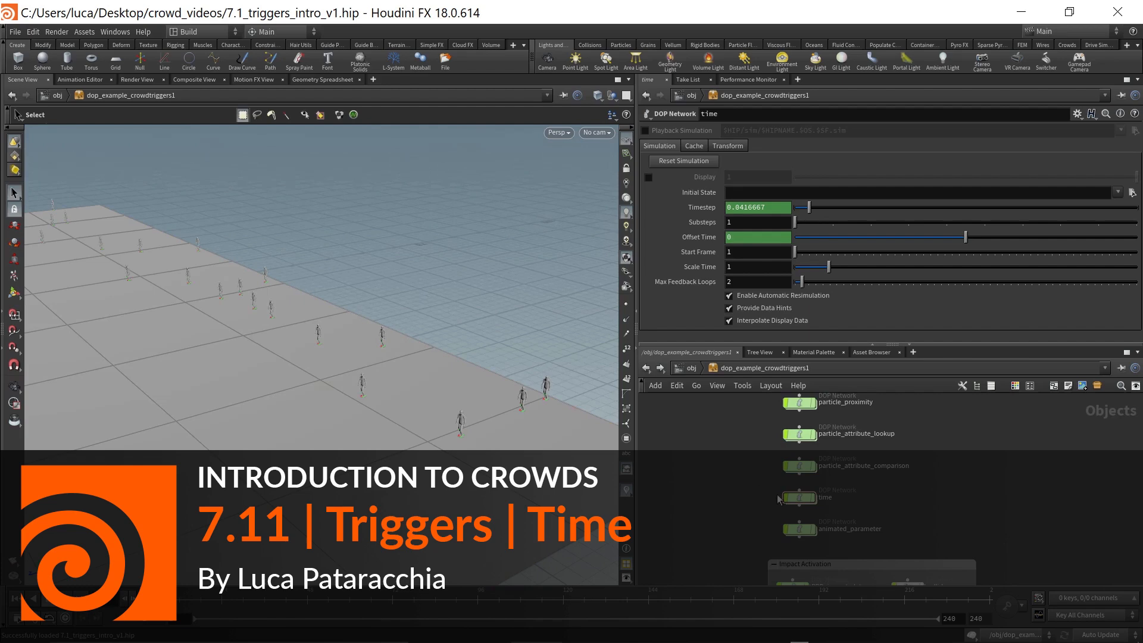
double_click(797, 500)
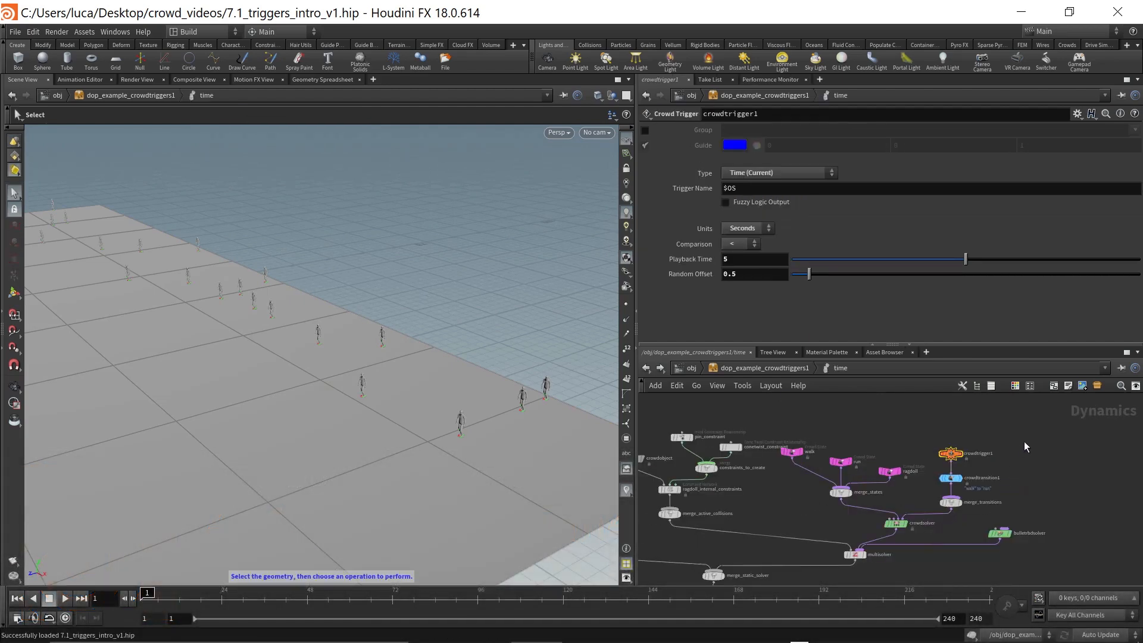
scroll(949, 463, up, 3)
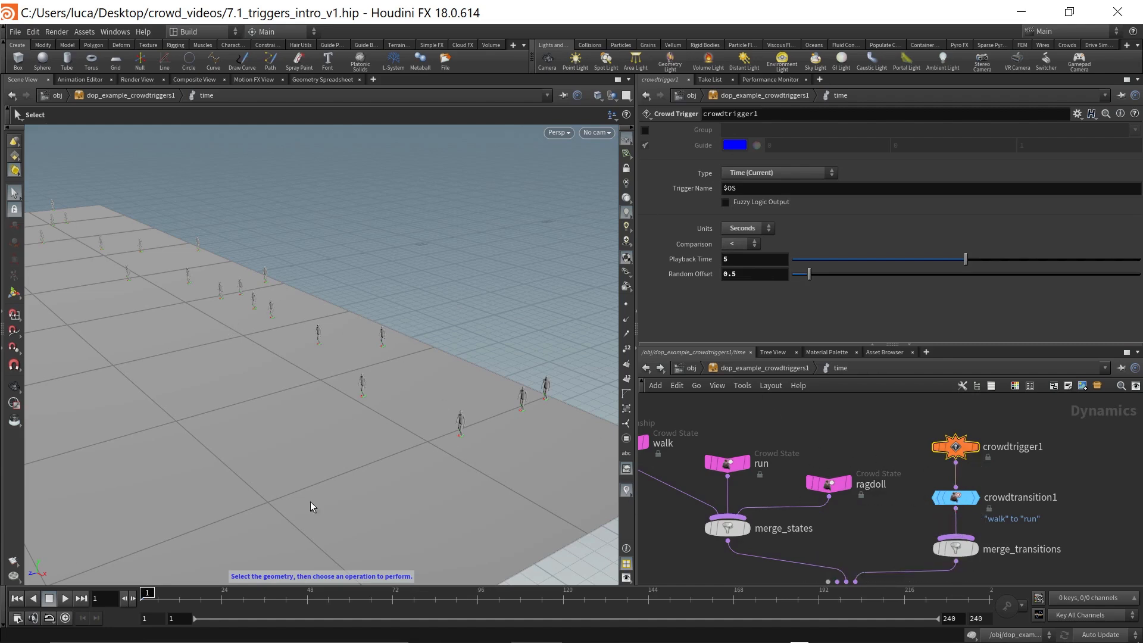
mouse_move(967, 442)
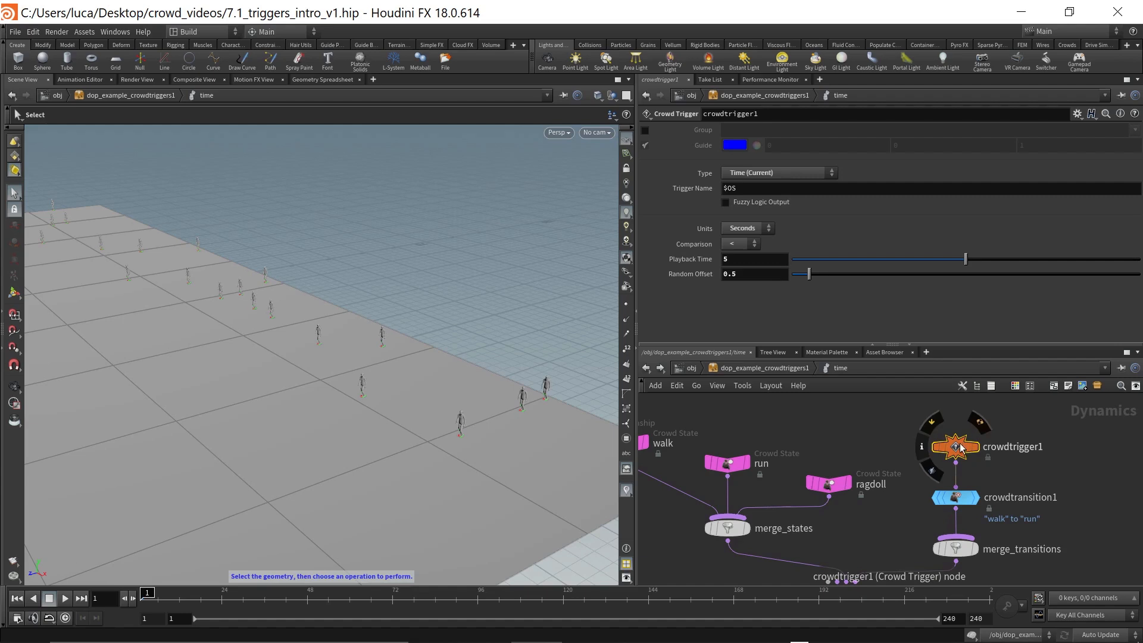
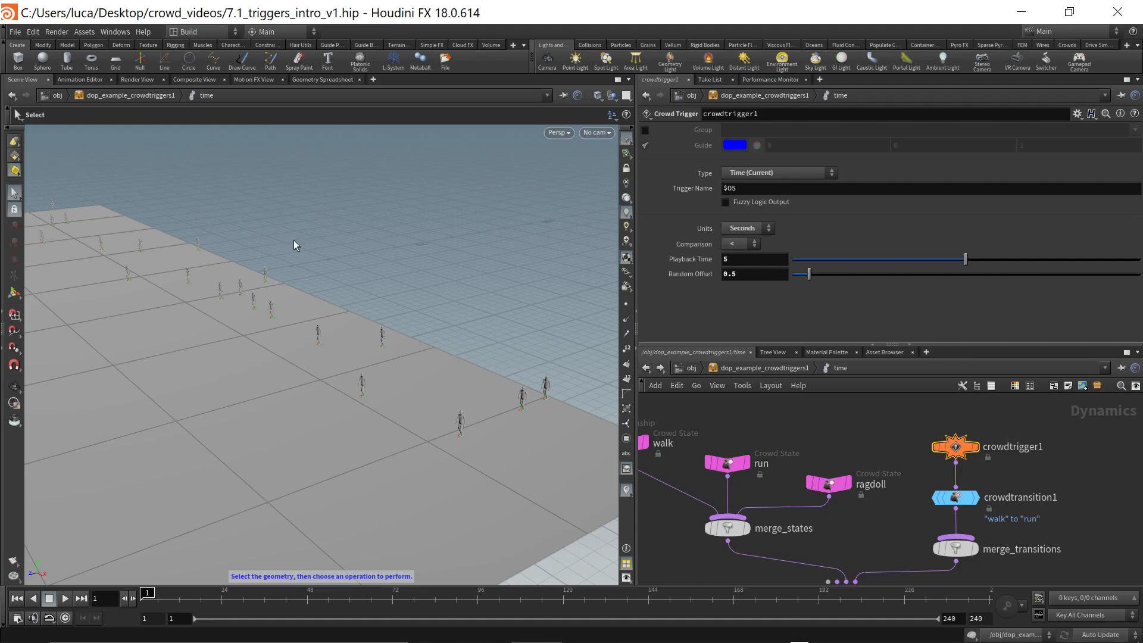
- Scrub the time simulation to frame 17, hide the other objects in the viewport, and return to frame 1
click(733, 245)
click(169, 600)
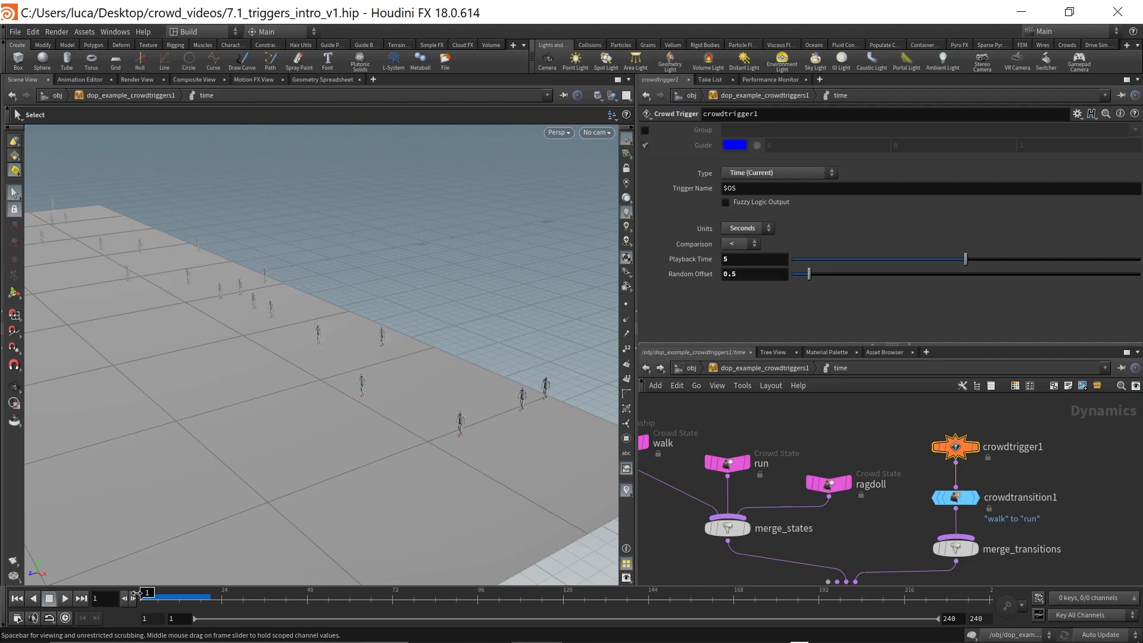
drag(214, 592, 196, 592)
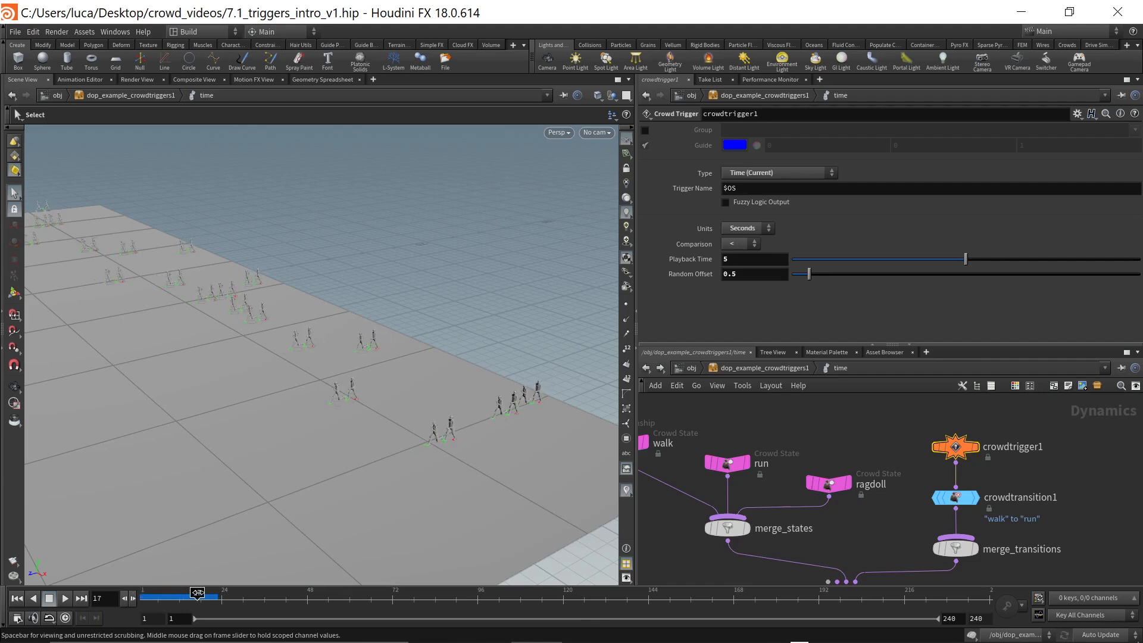
click(610, 98)
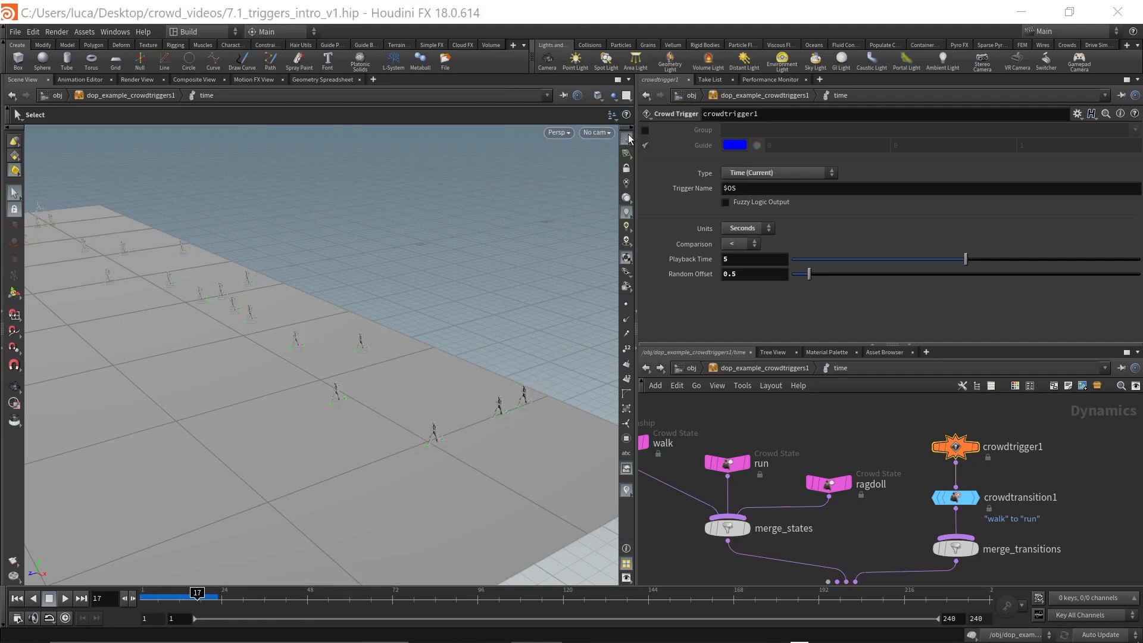
mouse_move(172, 600)
mouse_down()
mouse_move(144, 598)
mouse_move(191, 597)
mouse_move(122, 595)
mouse_up()
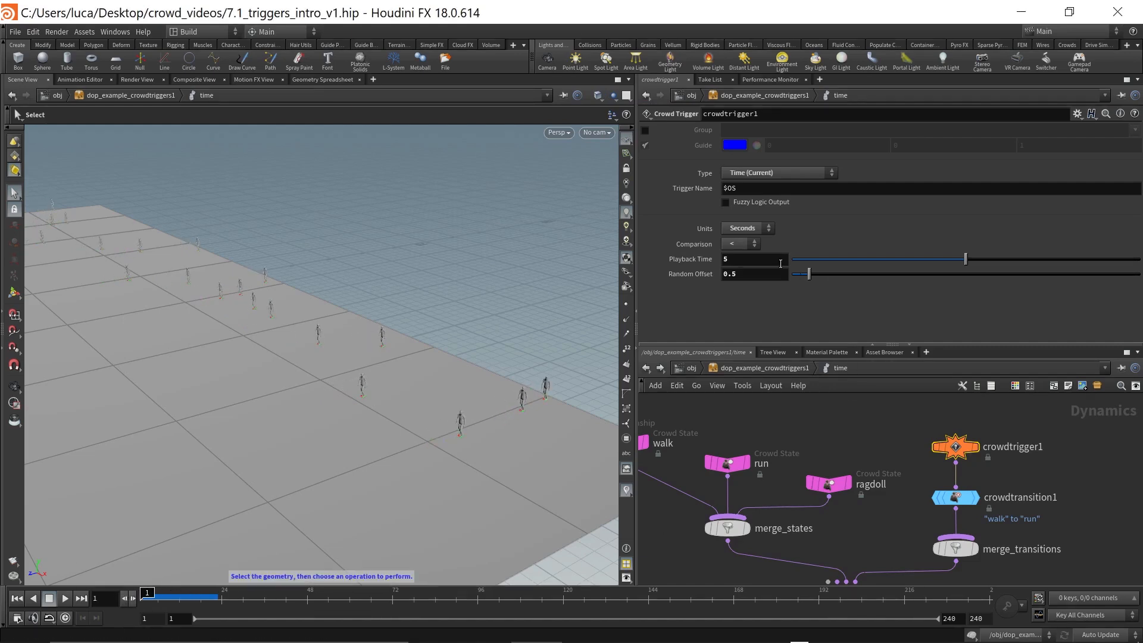
- Set crowdtrigger1's comparison to greater than (>) and its playback time to 2 seconds
click(734, 244)
click(730, 279)
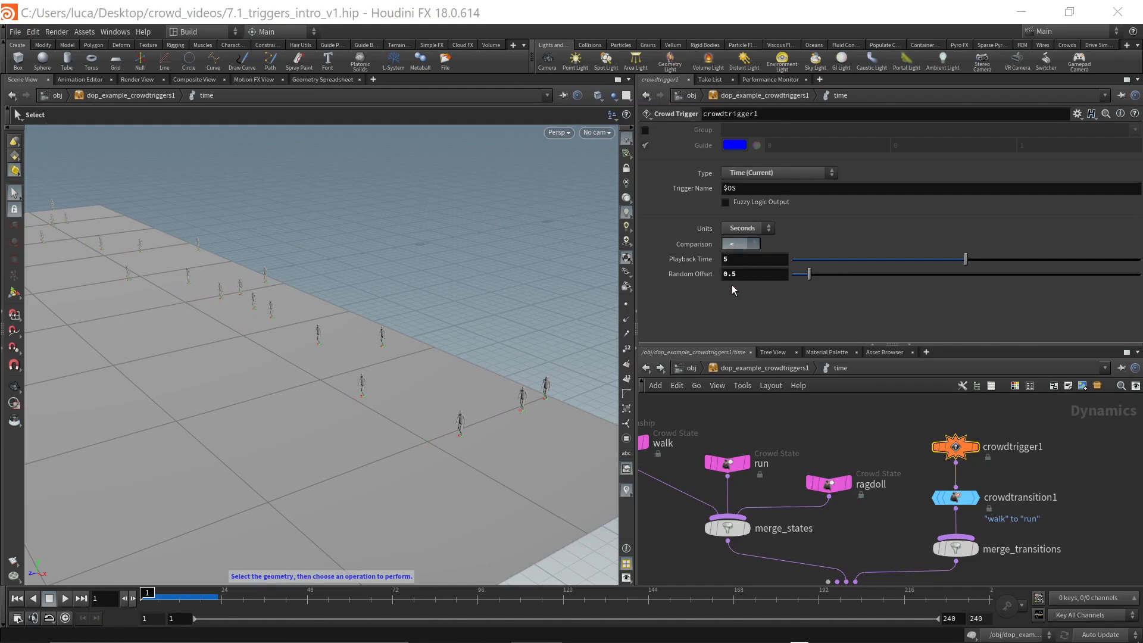
double_click(736, 260)
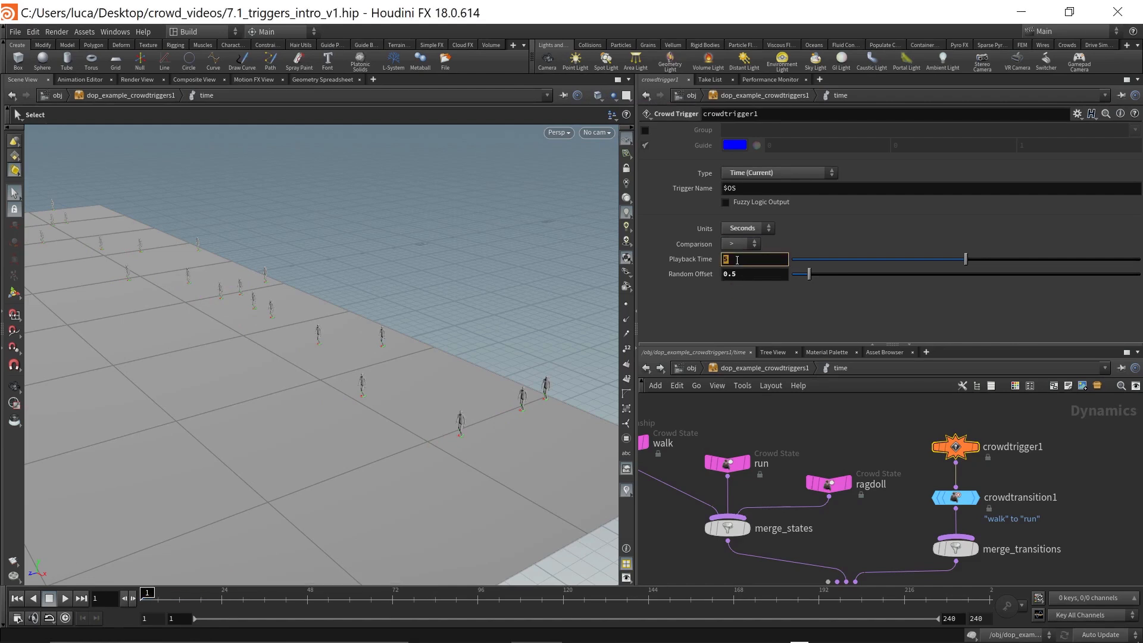
text(2)
key(Return)
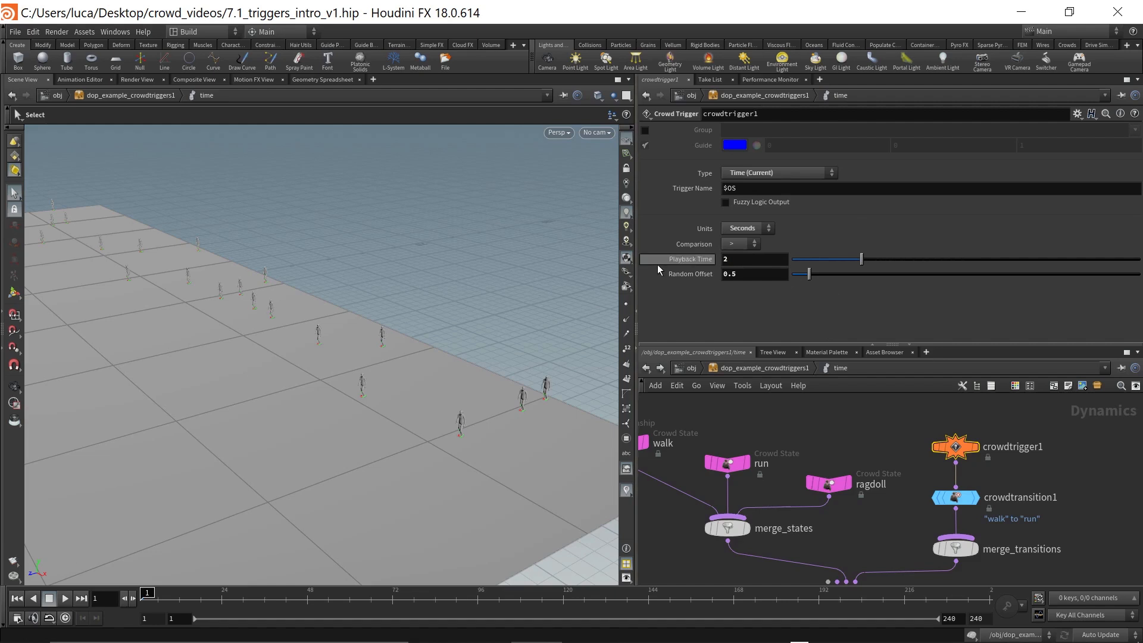
- Scrub through the simulation around frames 51 to 56 and examine the agents' walk-to-run transition from a lower angle
mouse_move(138, 593)
mouse_down()
mouse_move(415, 594)
mouse_move(269, 594)
mouse_move(336, 594)
mouse_up()
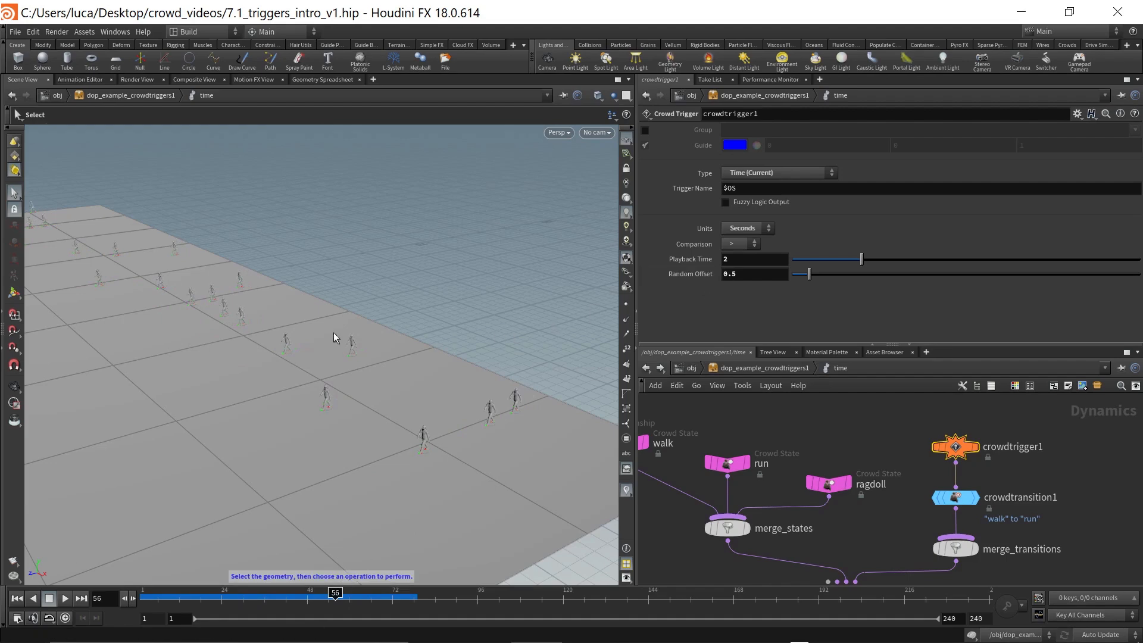
click(277, 418)
key(Escape)
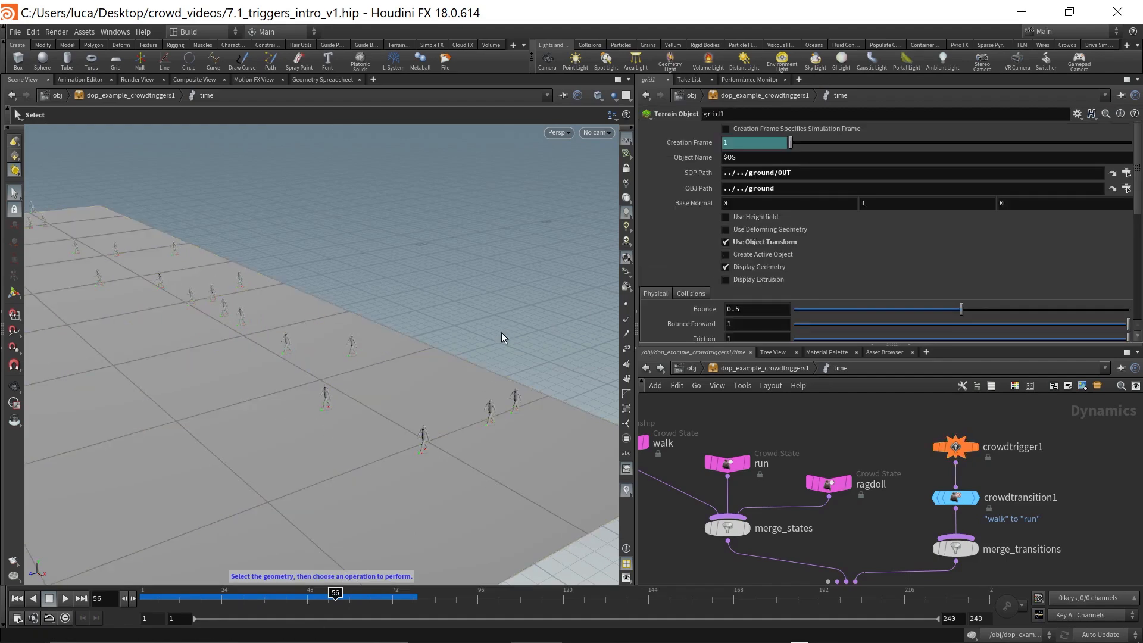
drag(360, 438, 391, 403)
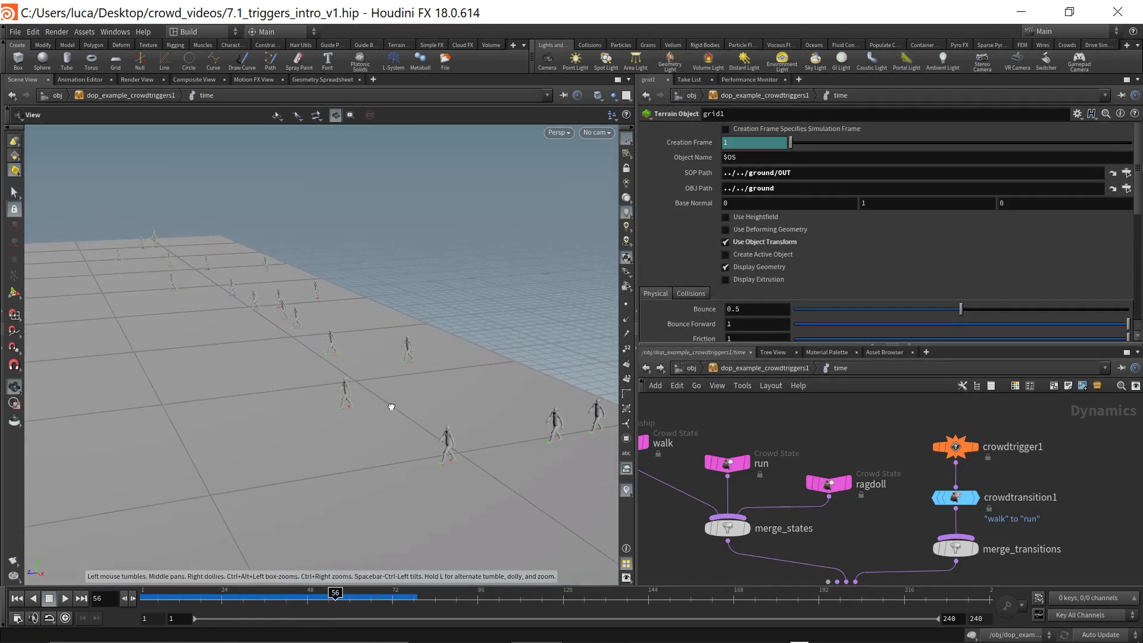
key(s)
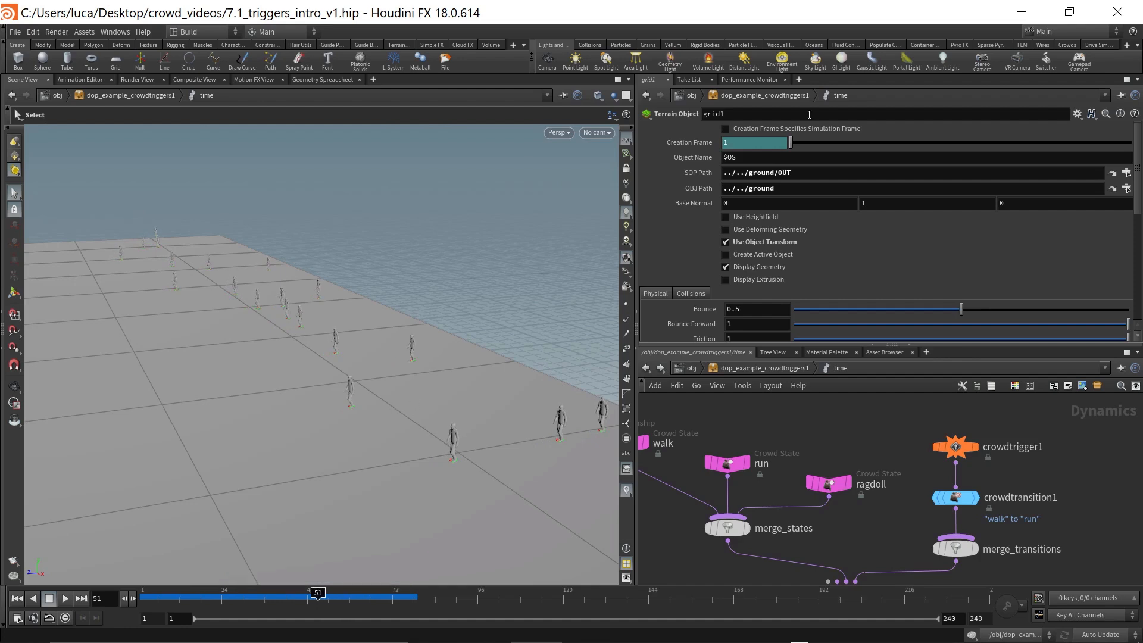
- Set crowdtrigger1's random offset to 1
click(957, 447)
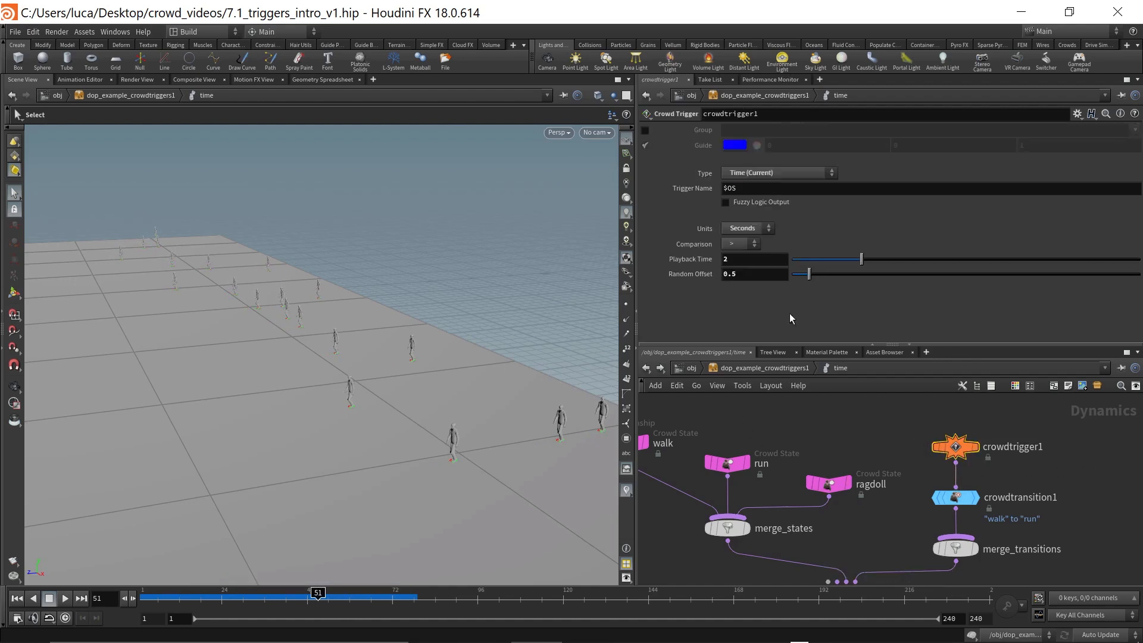
click(748, 273)
text(1)
key(Return)
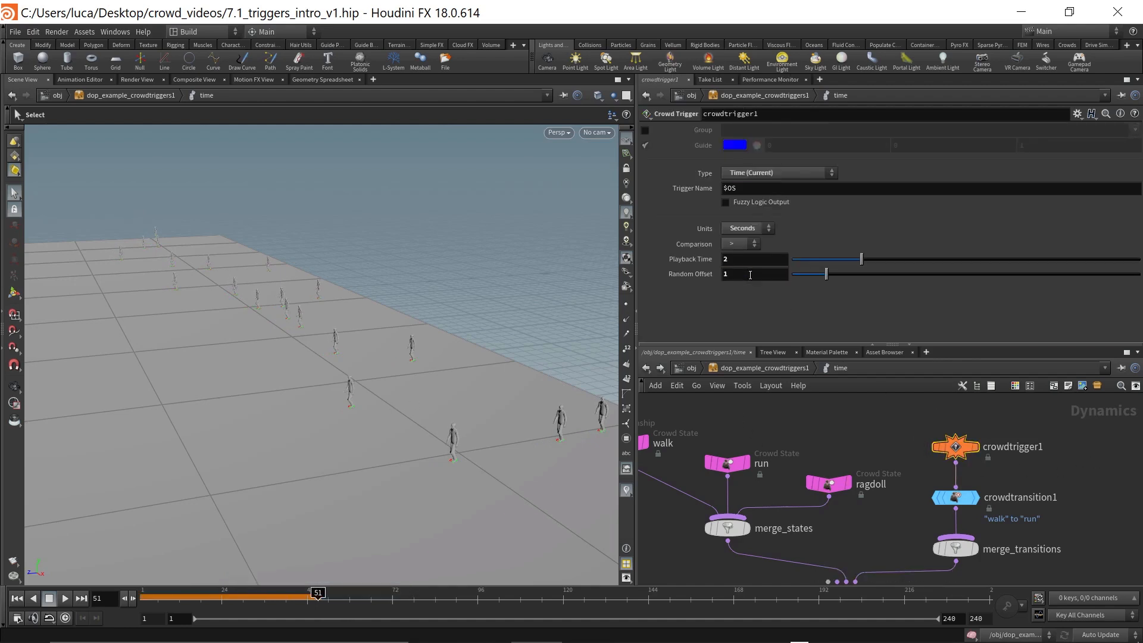
- Replay the simulation to check how the agents' transitions are staggered, stop at frame 18, and look over the time network
key(ctrl+Up)
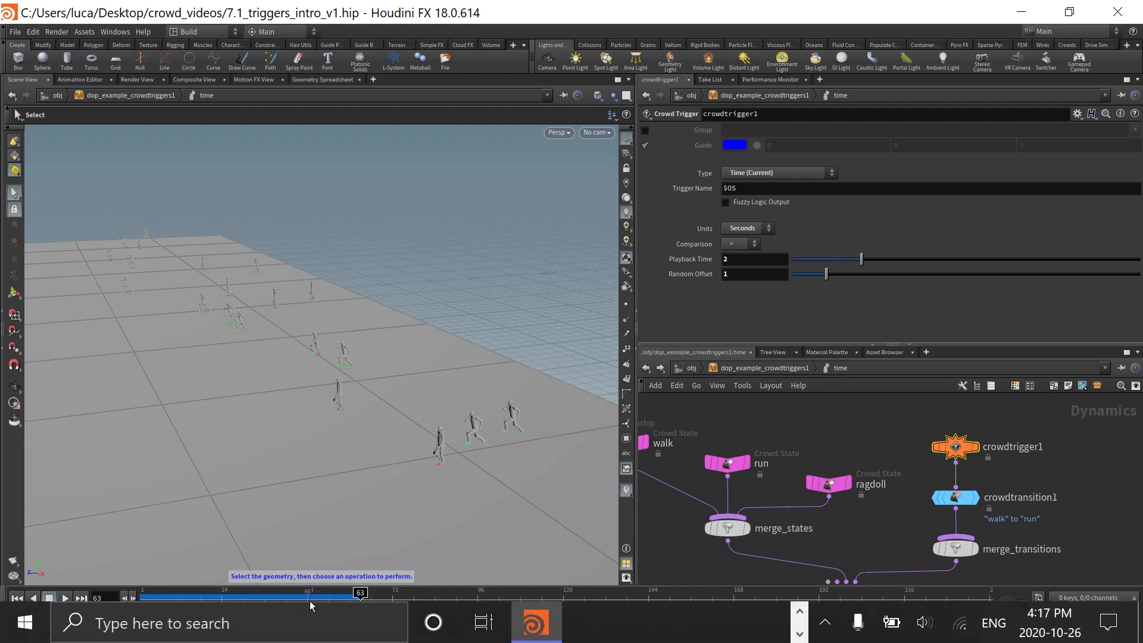
drag(385, 595, 201, 592)
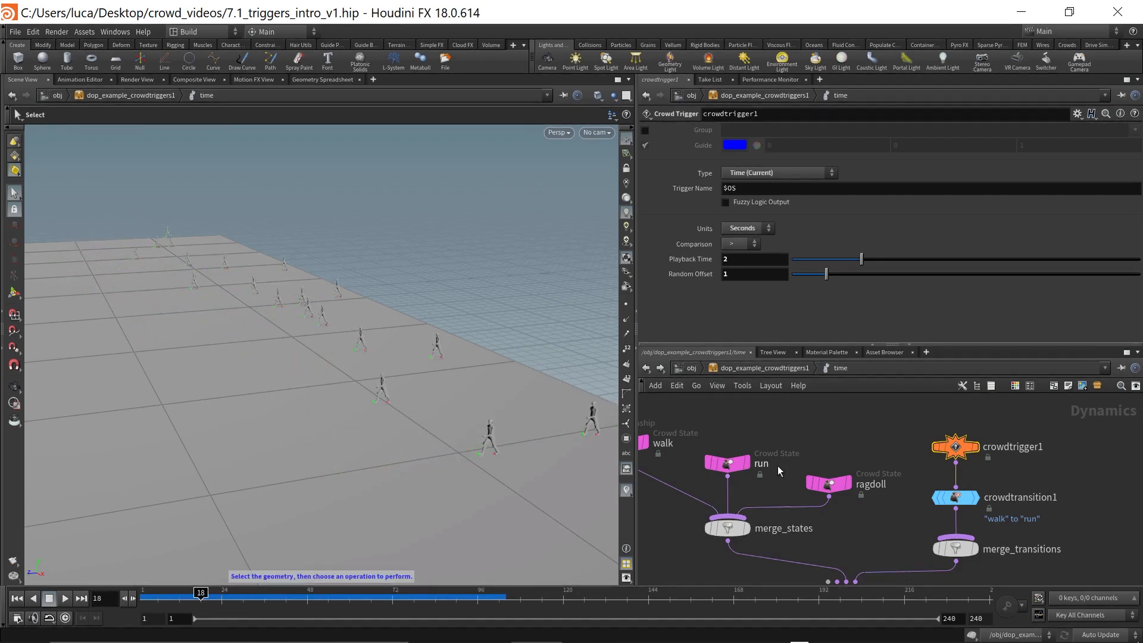
scroll(832, 426, down, 2)
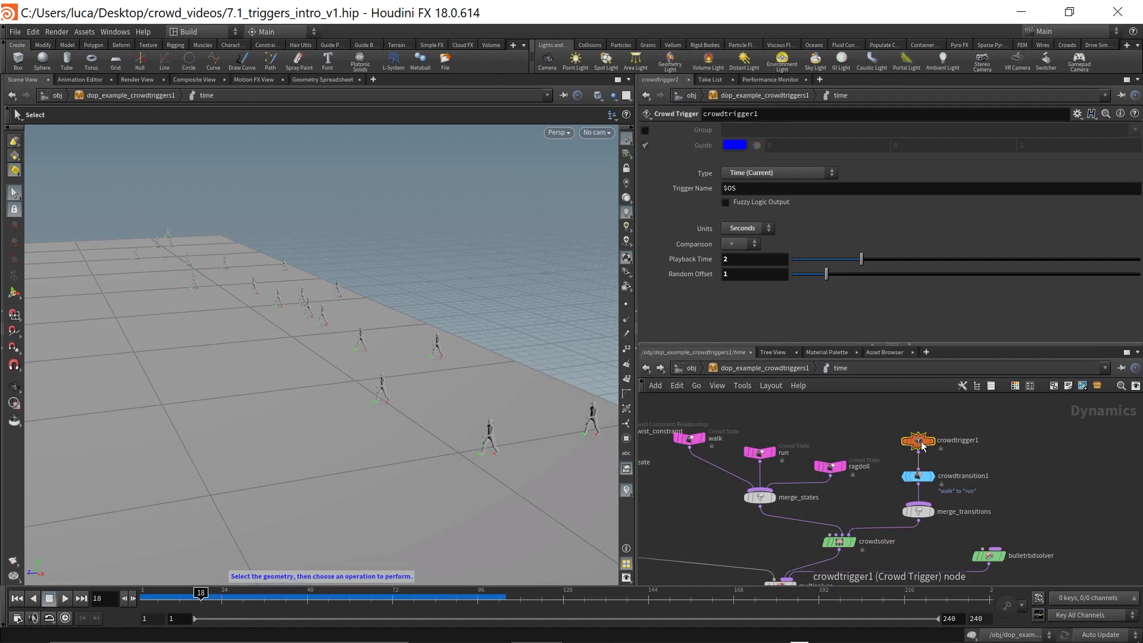
scroll(800, 434, down, 3)
middle_drag(800, 434, 863, 445)
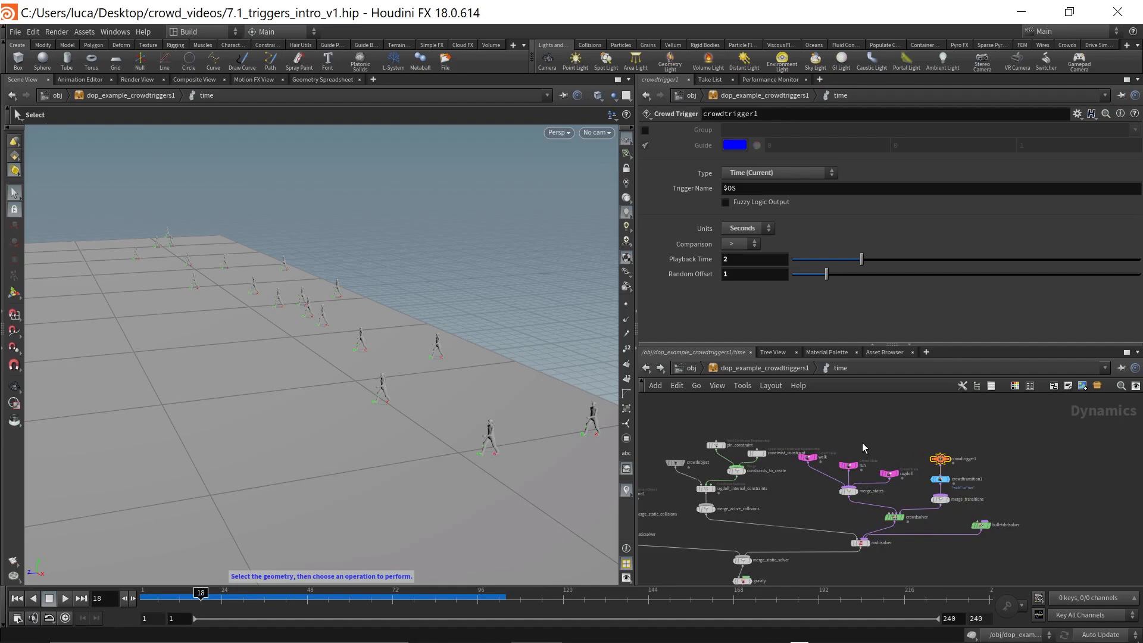
- Open the animated_parameter DOP network and examine the Value expression on crowdtrigger1 and its connected crowd transition
key(u)
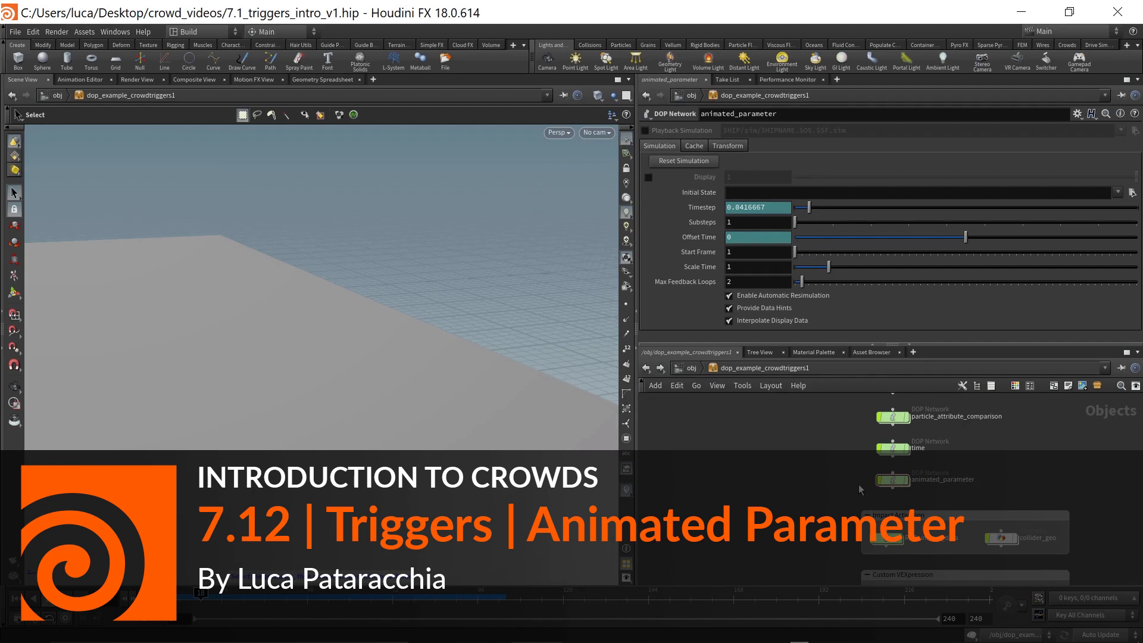
double_click(892, 480)
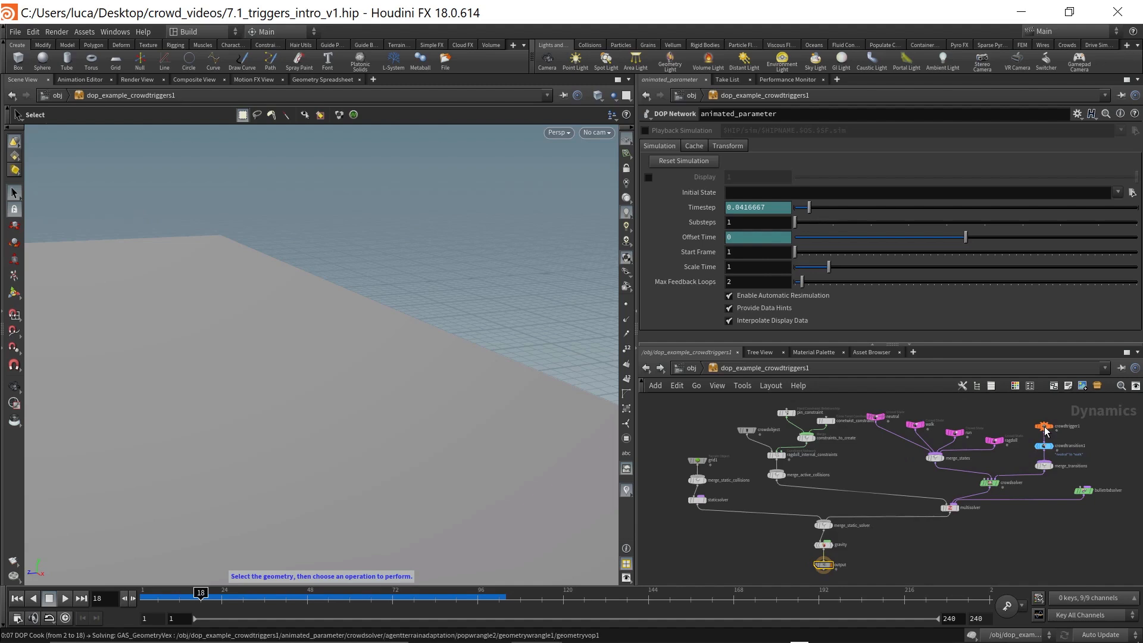
click(1044, 427)
scroll(1114, 430, down, 1)
middle_drag(1114, 430, 998, 449)
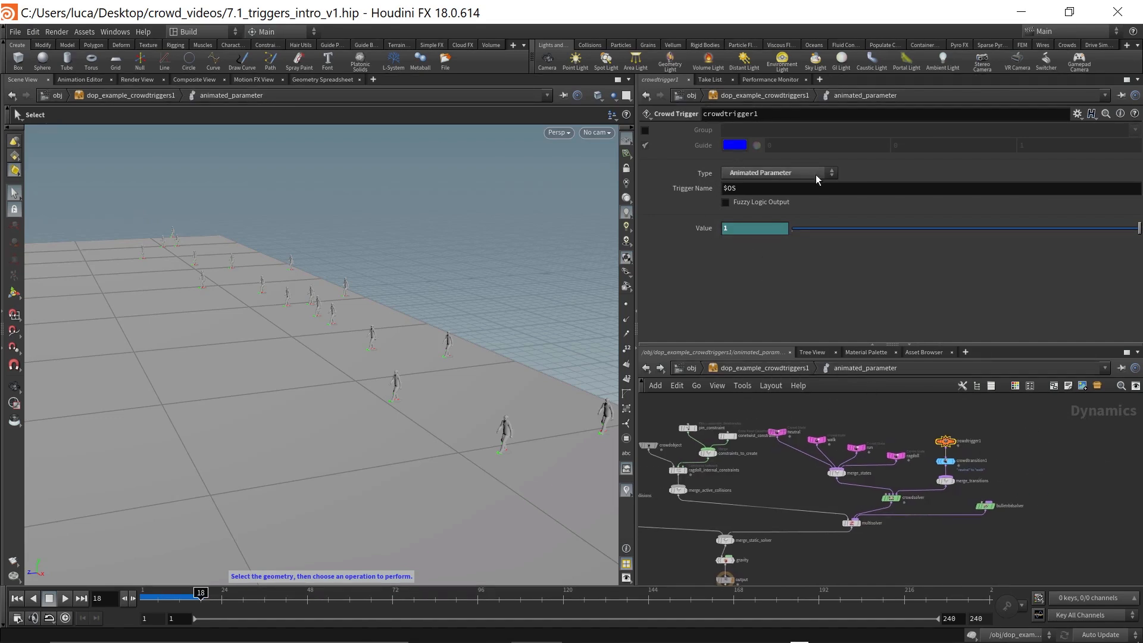
click(699, 230)
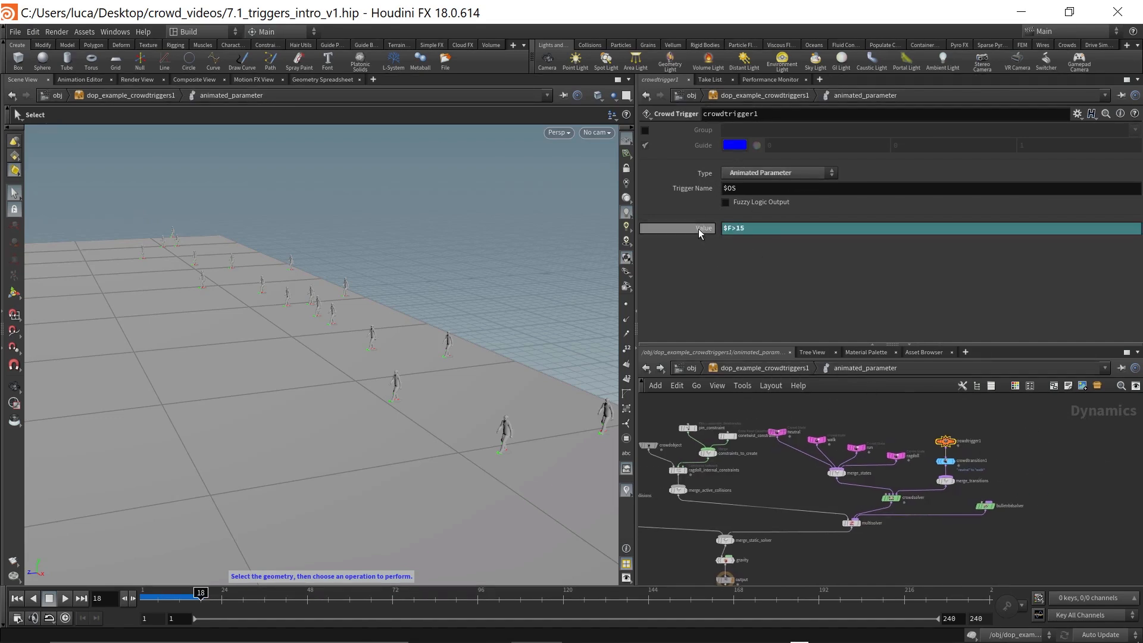
click(698, 228)
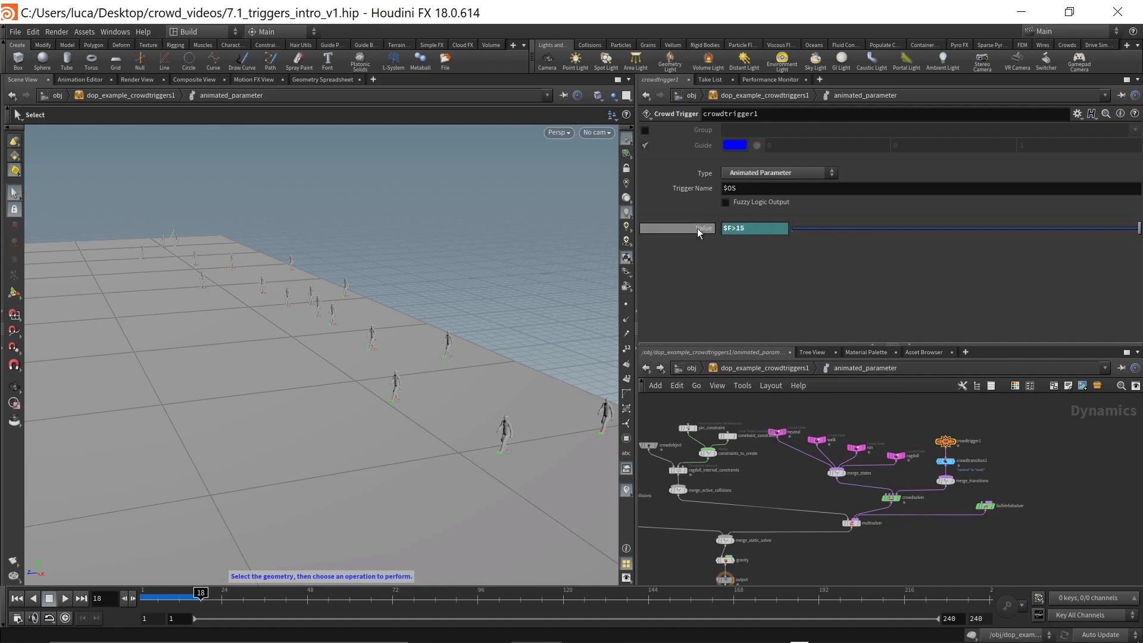
click(697, 228)
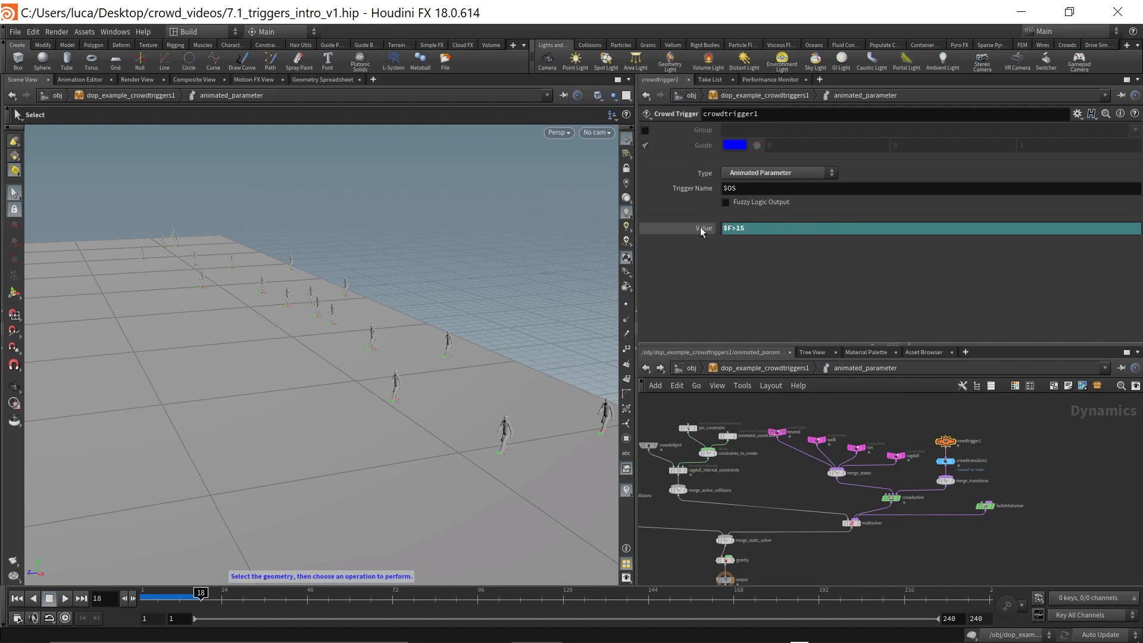
scroll(946, 451, up, 5)
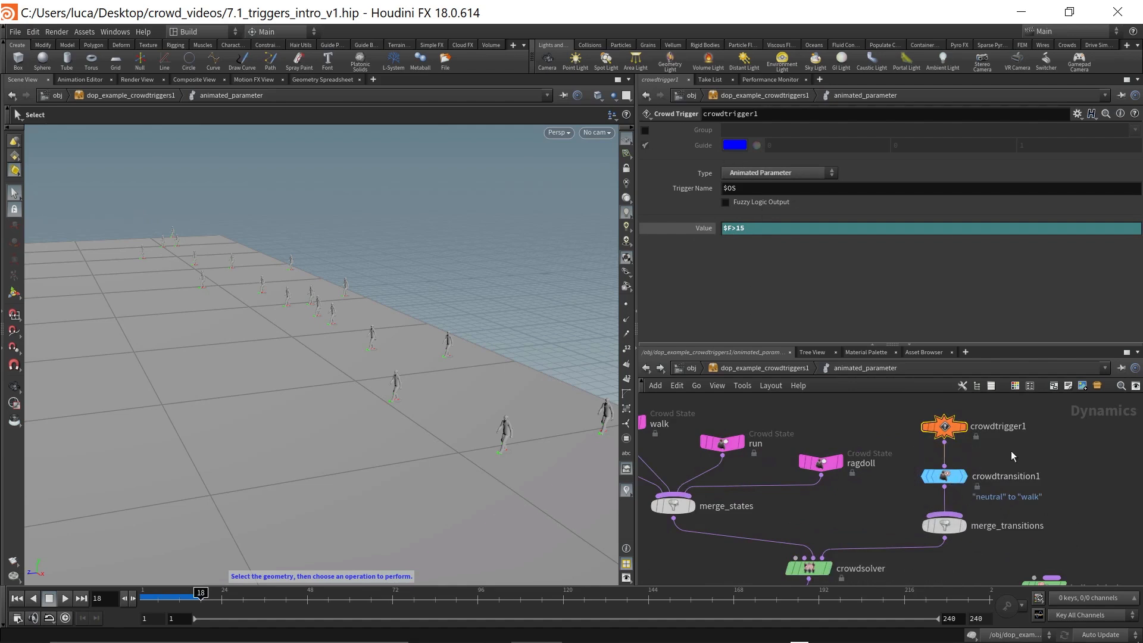
- Scrub and step through the frames around 18 and 19, play the simulation to check the neutral-to-walk transition, and rewind to frame 1
drag(177, 598, 107, 592)
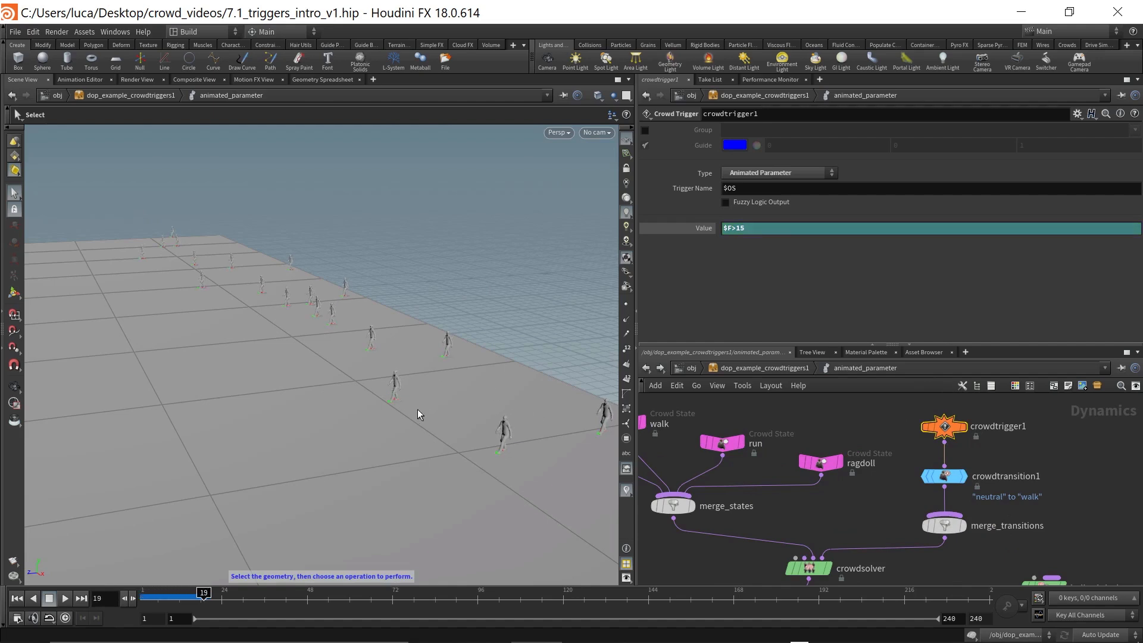
key(Left)
key(Left)
key(Left)
key(Left)
key(Left)
key(Left)
key(Left)
key(Left)
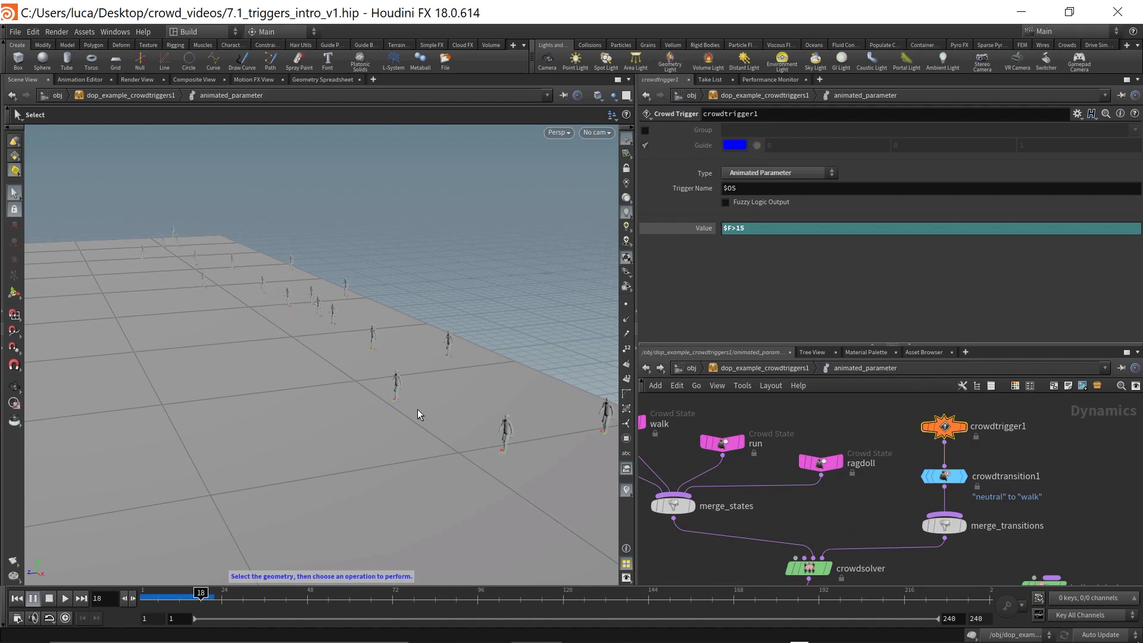
key(Right)
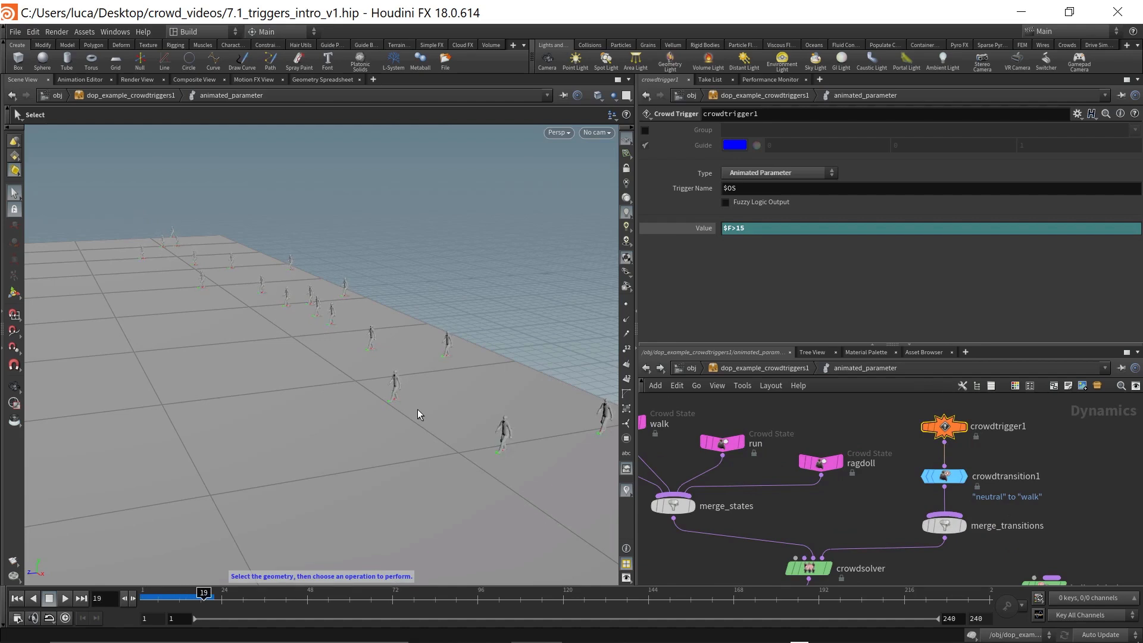
key(Up)
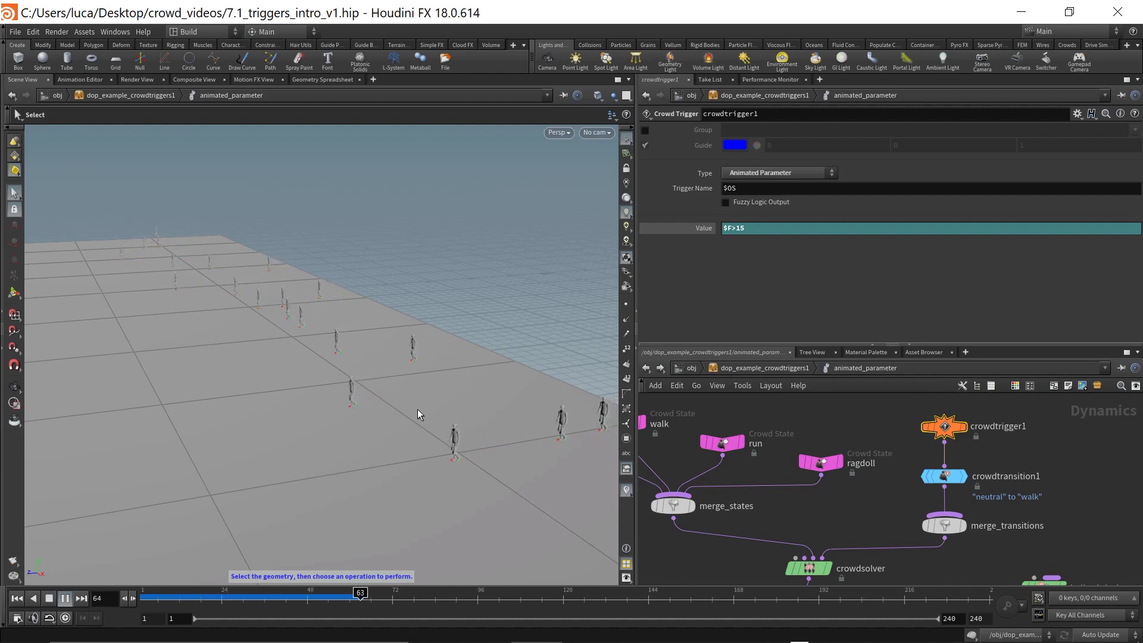
key(Up)
drag(335, 597, 145, 596)
scroll(855, 512, down, 2)
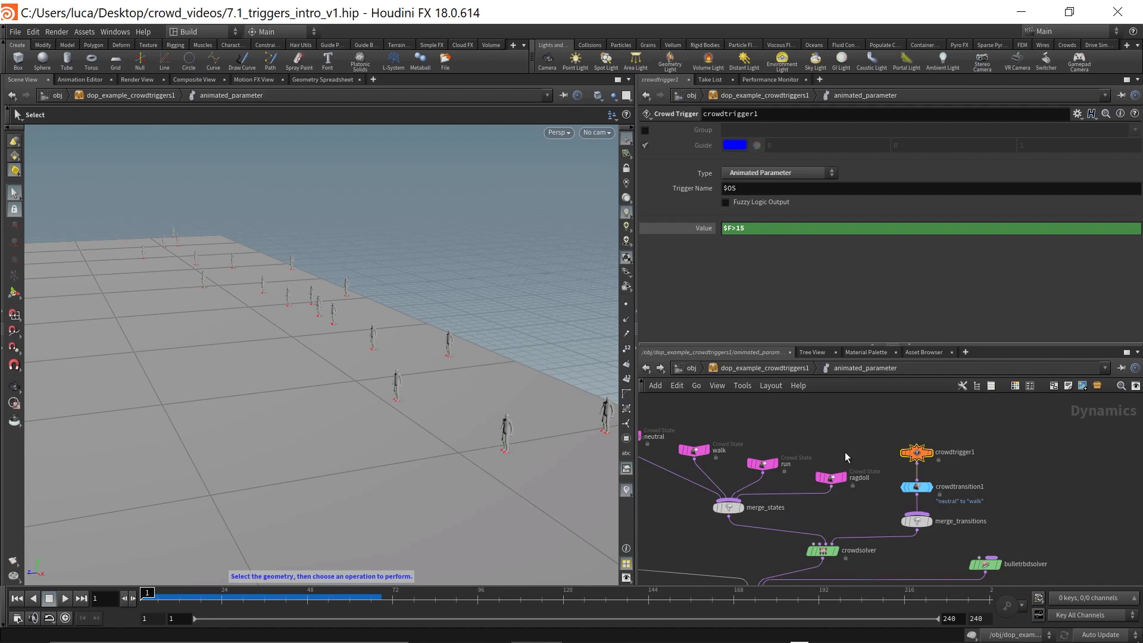
- Open the RBD_impact_data DOP network and frame the view on the collider sphere and the crowd agents
key(u)
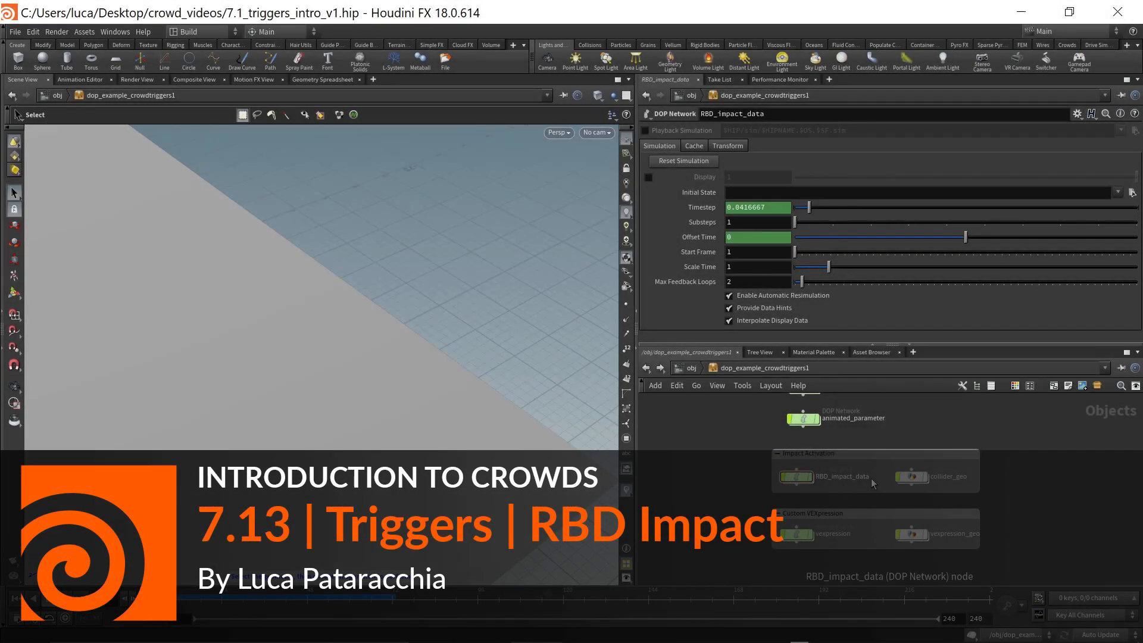
double_click(798, 477)
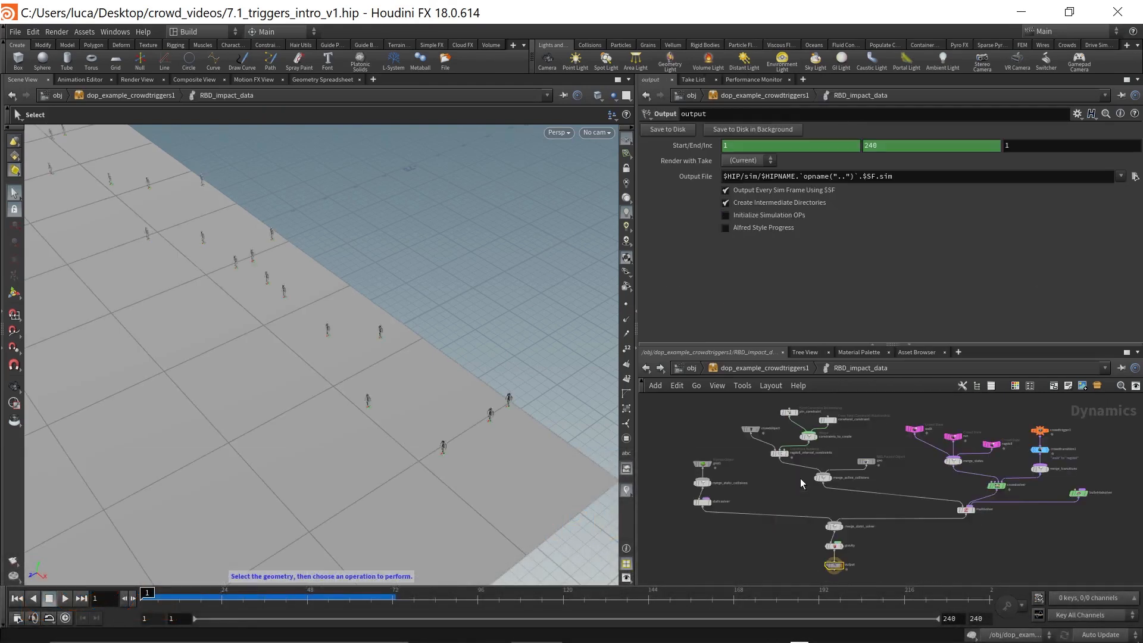
middle_drag(924, 480, 869, 494)
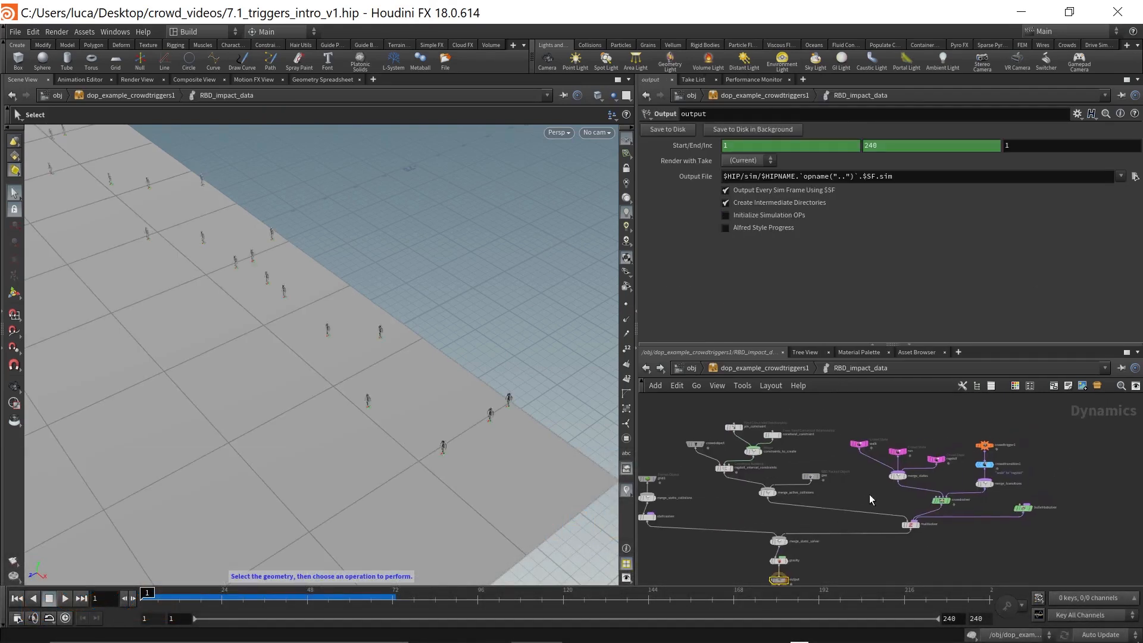
key(Escape)
drag(393, 367, 370, 311)
key(s)
scroll(901, 474, up, 2)
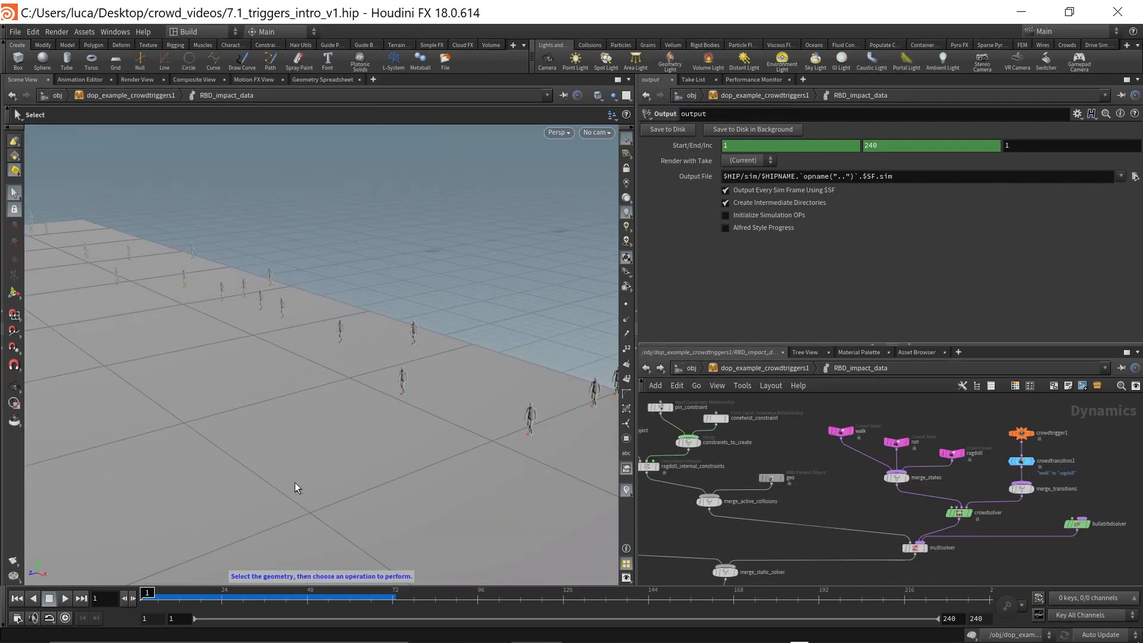
key(Escape)
drag(434, 377, 162, 306)
key(s)
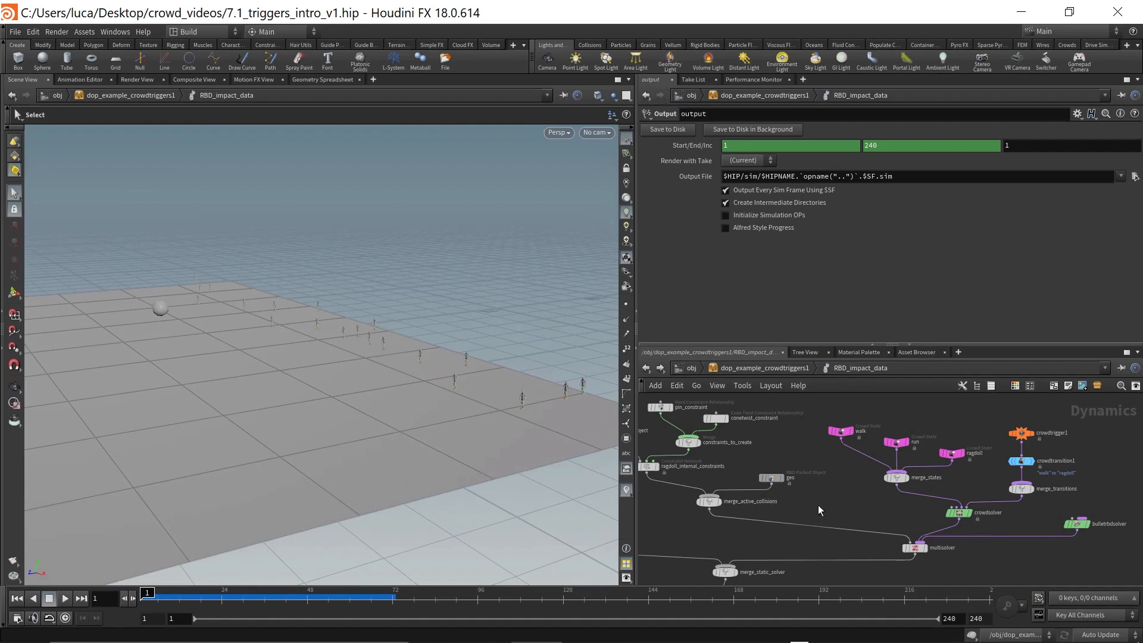
- Look inside the collider_geo object at the sphere and its setup_packed_prims node, and return to the parent network
key(u)
click(912, 477)
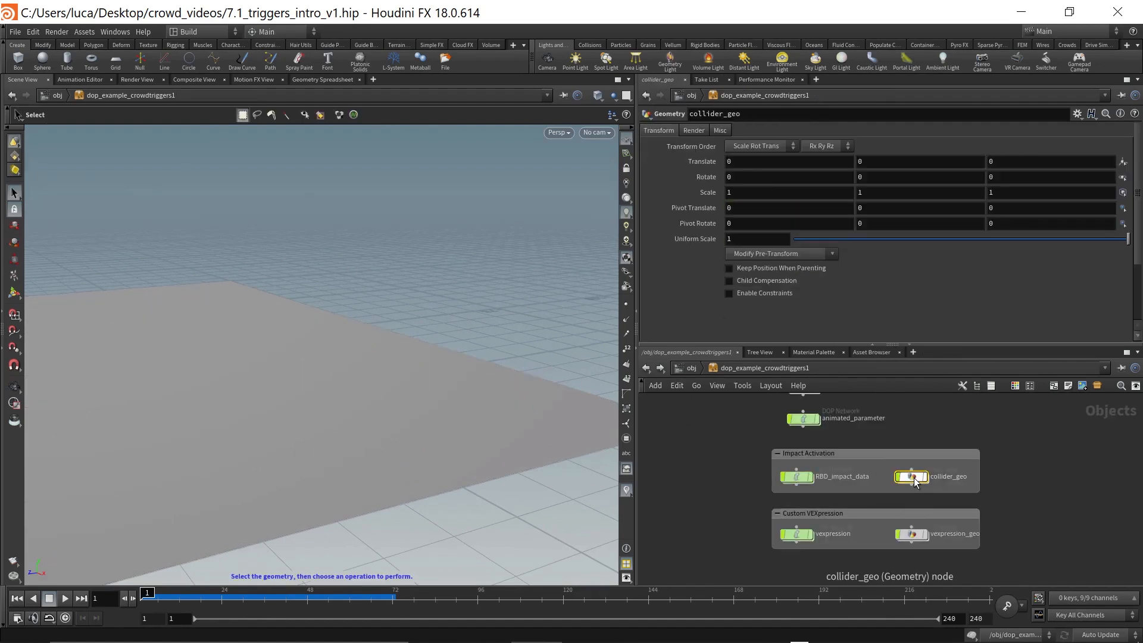
double_click(911, 477)
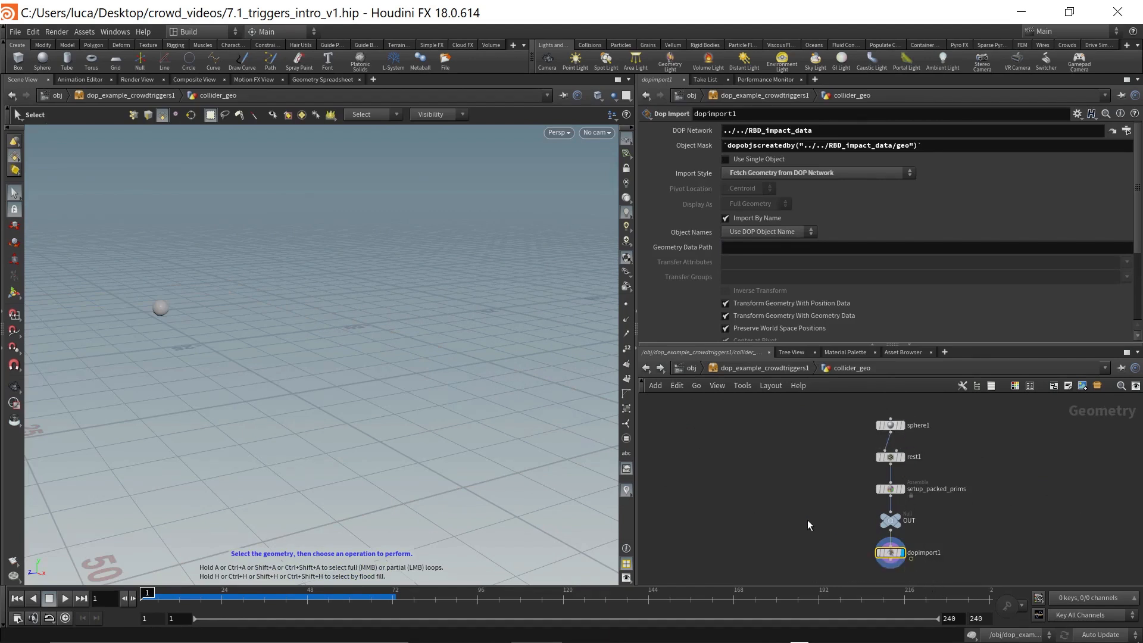
click(892, 490)
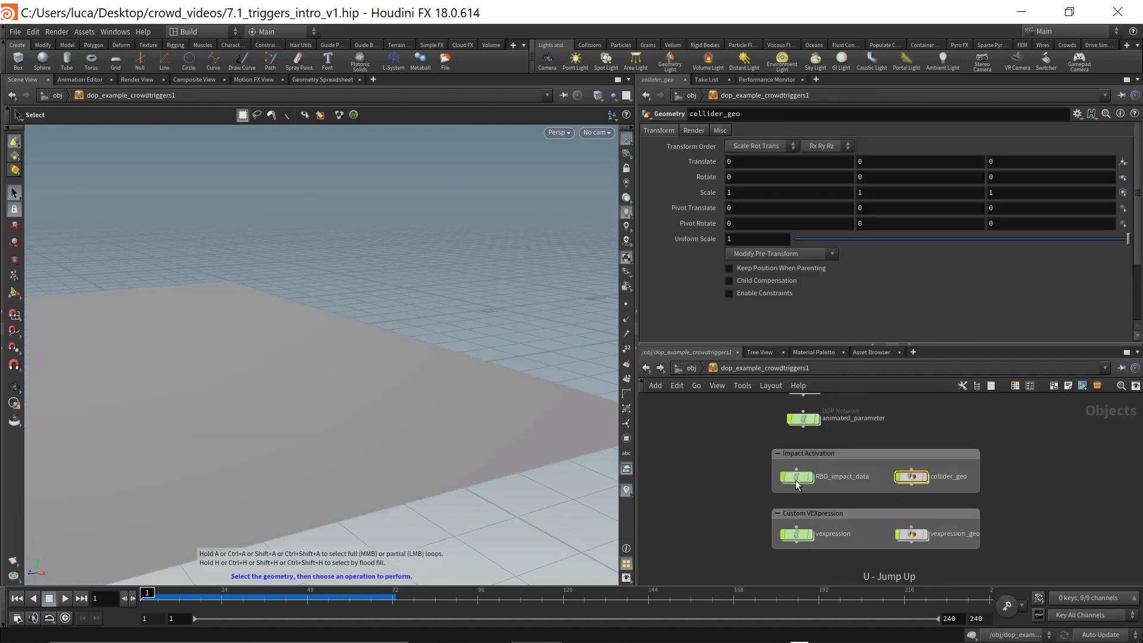
key(u)
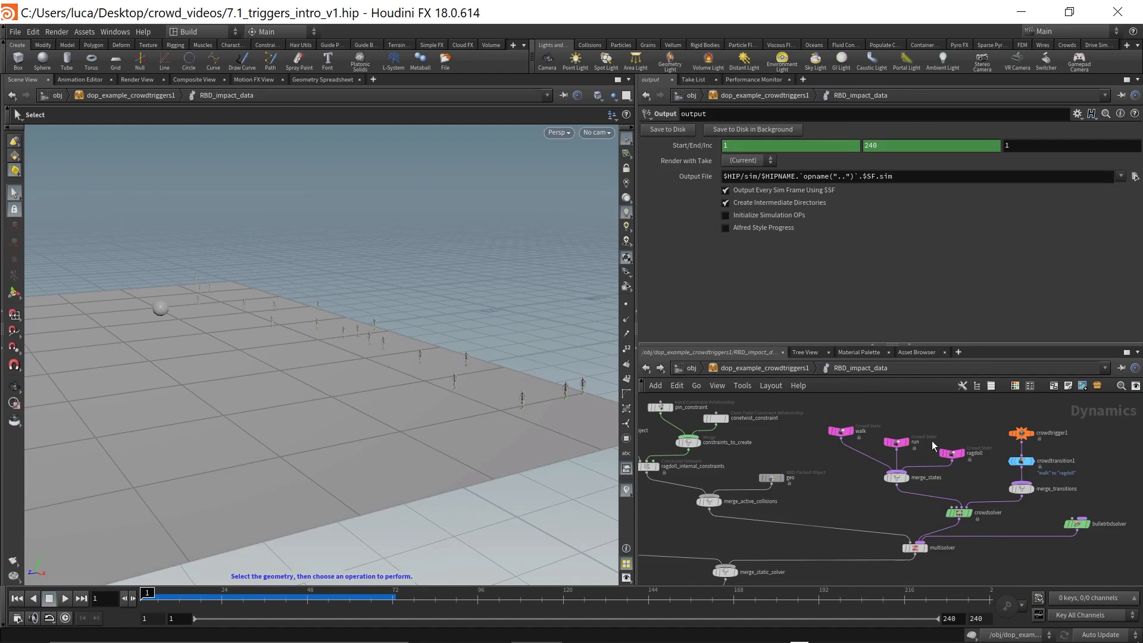
- In the RBD_impact_data network, look at the Collisions shelf tools and examine the geo RBD Packed Object's settings and its collision merge
key(Escape)
drag(315, 375, 297, 365)
alt+right_drag(297, 365, 355, 350)
alt+drag(355, 350, 362, 359)
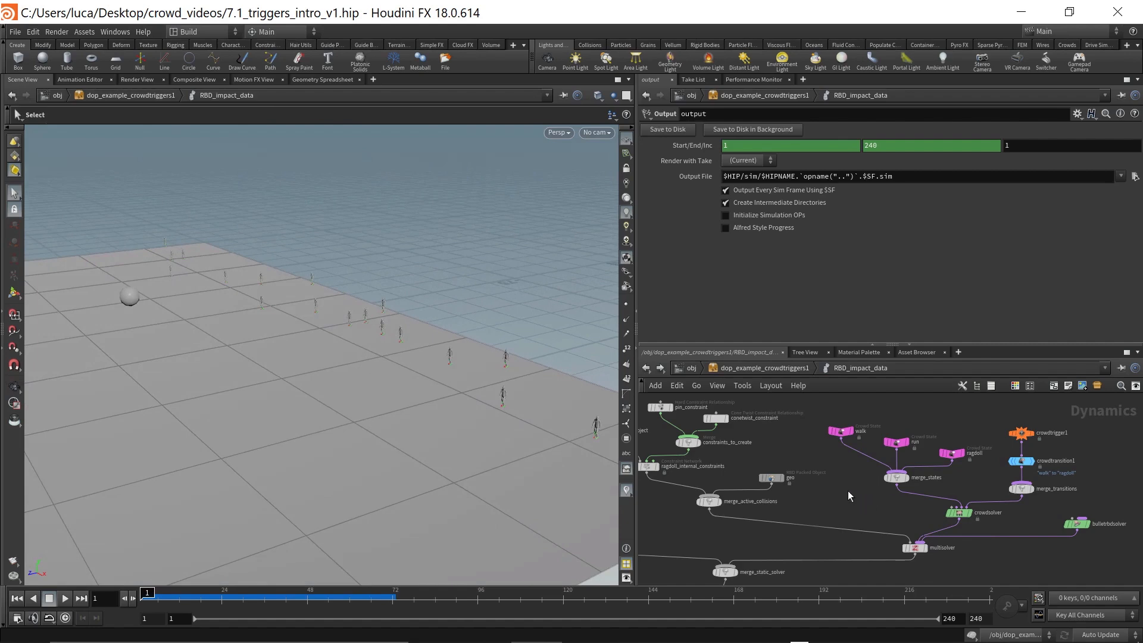
scroll(848, 490, down, 2)
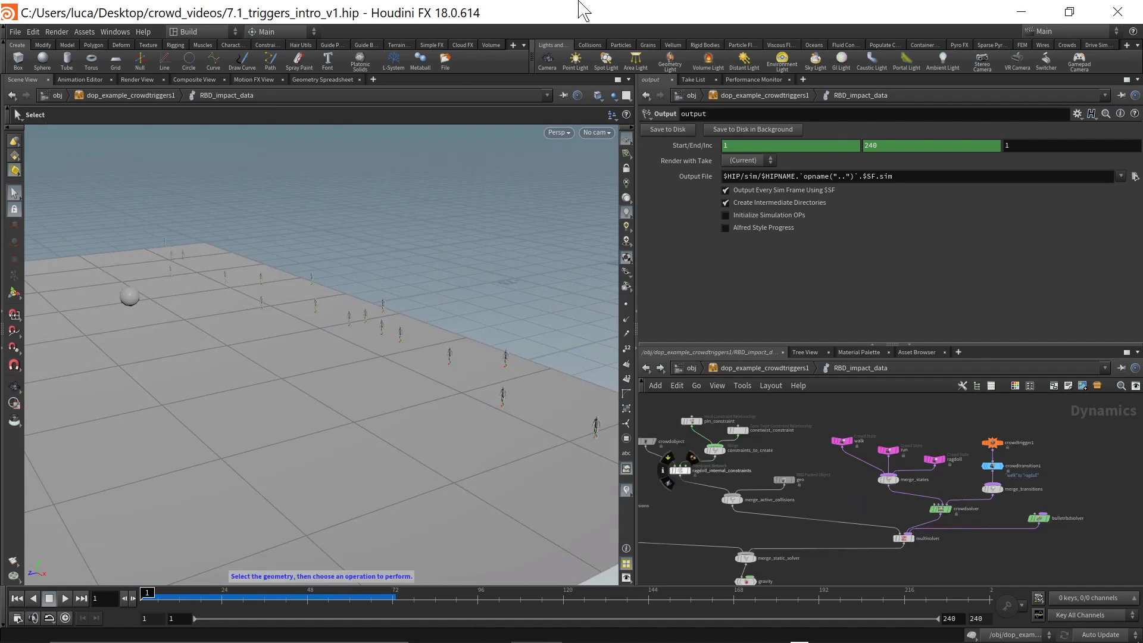
click(600, 47)
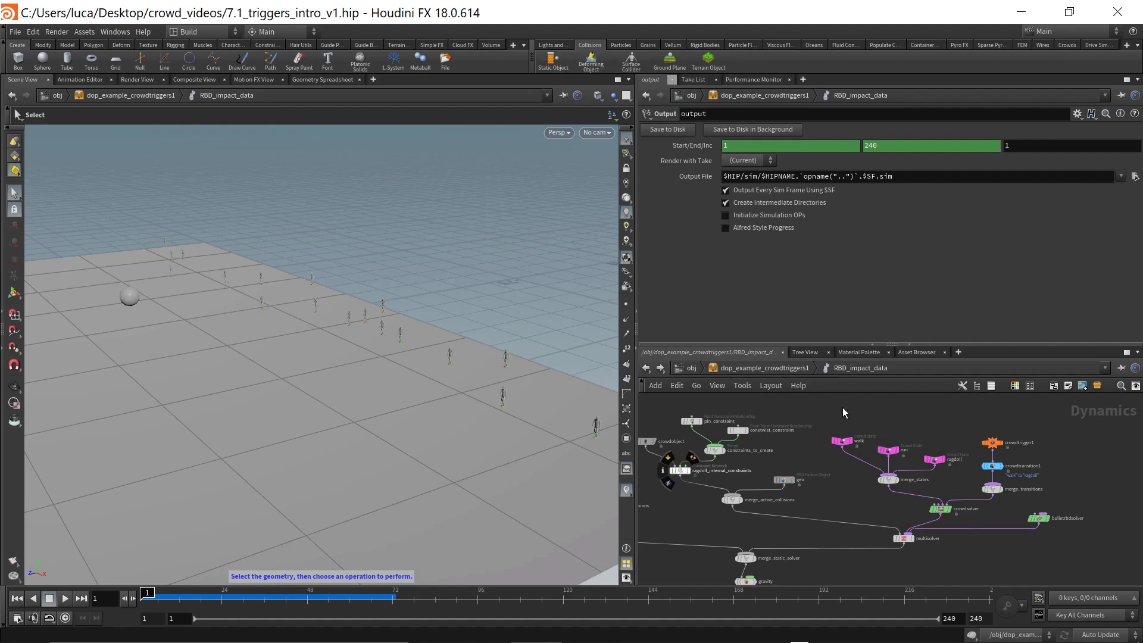
click(784, 480)
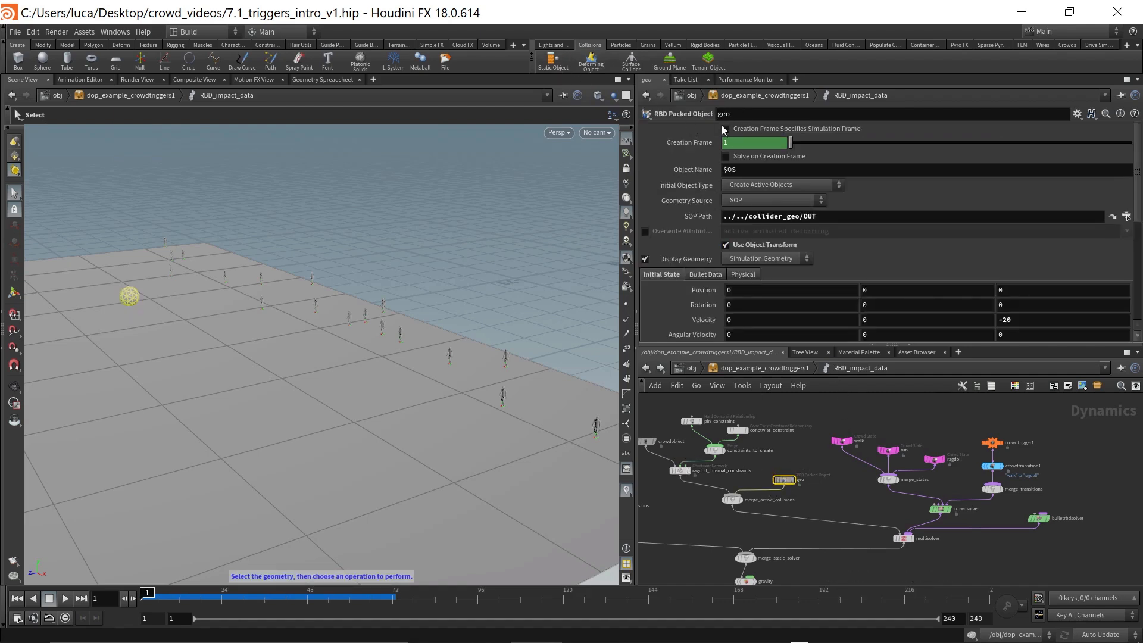
click(553, 45)
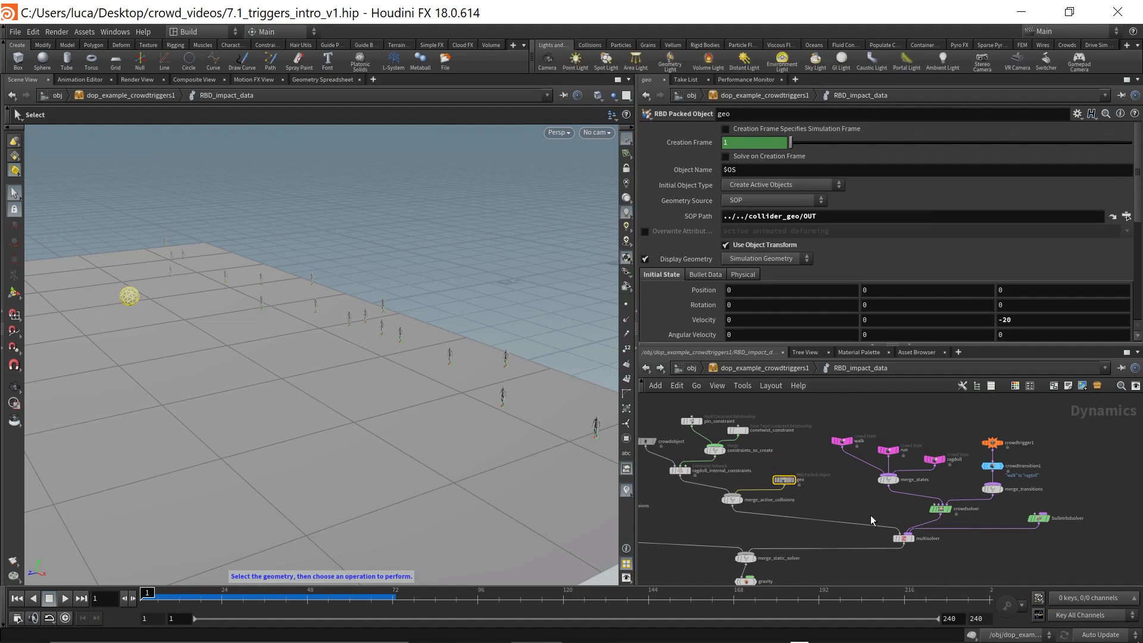
scroll(727, 485, up, 4)
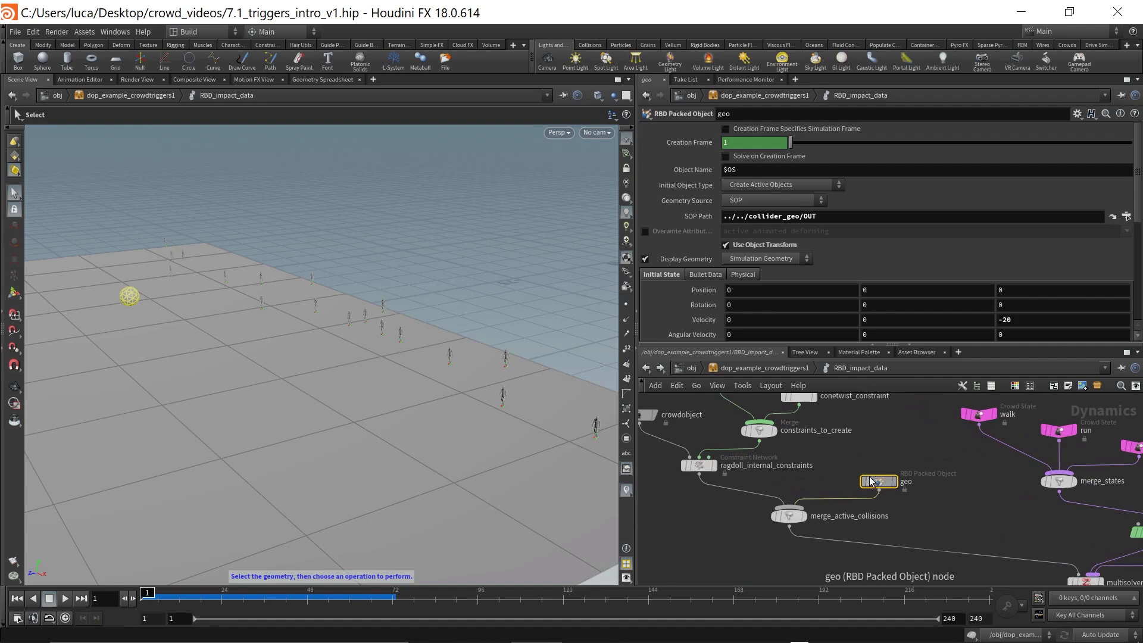
scroll(903, 513, down, 2)
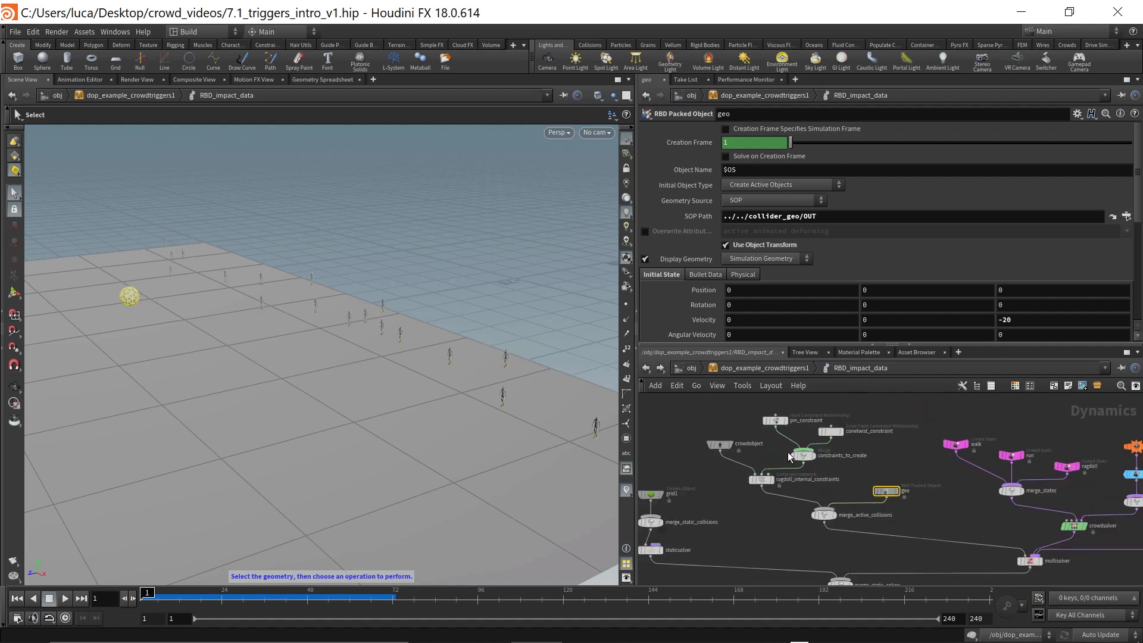
scroll(932, 535, up, 3)
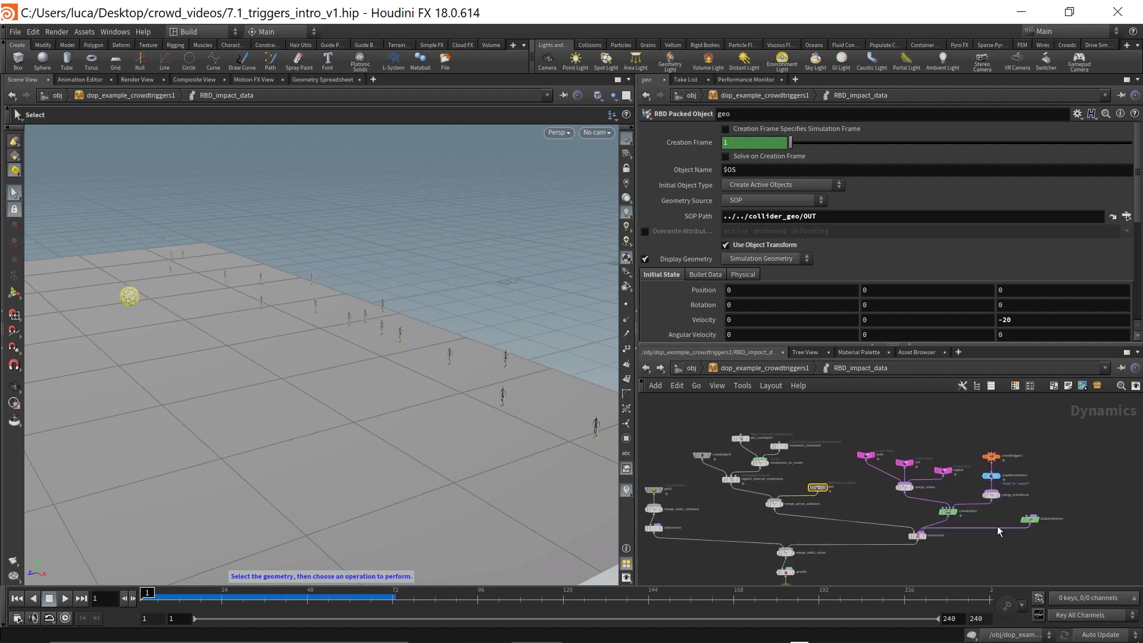
- Review the settings of the bulletrbdsolver node and of crowdtransition1 in the RBD_impact_data network
click(1018, 518)
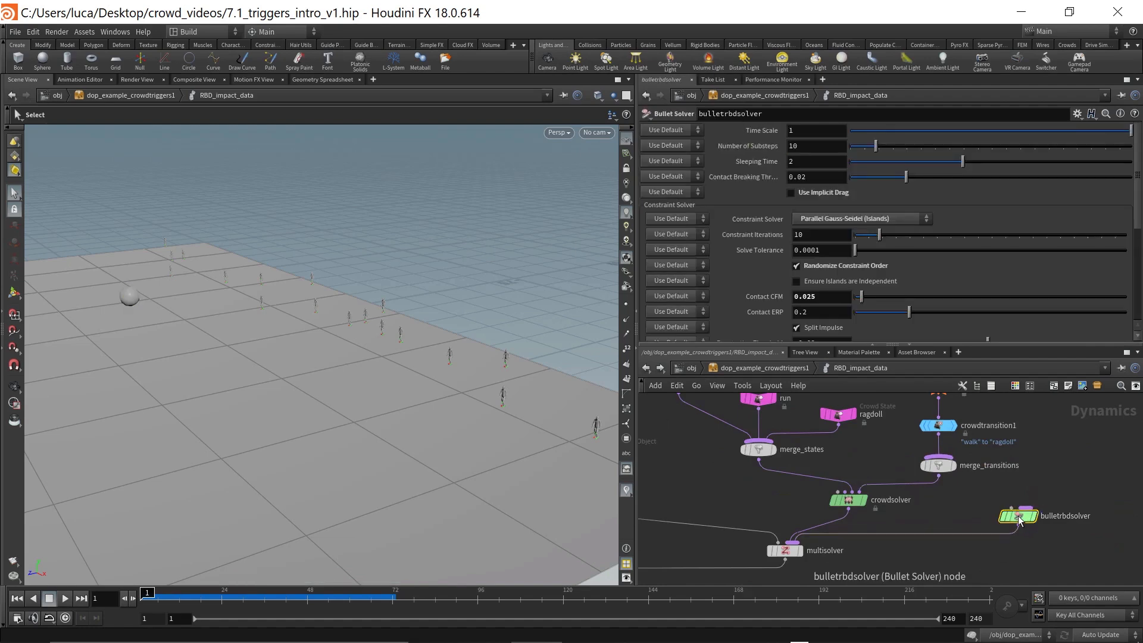
scroll(949, 507, down, 3)
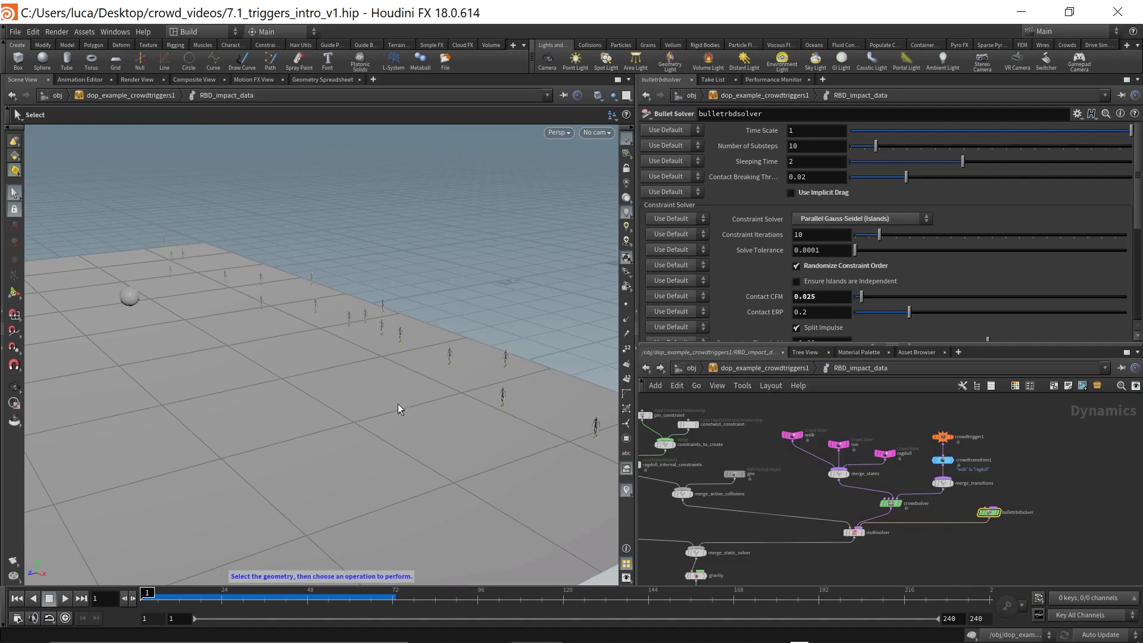
scroll(915, 441, up, 2)
click(955, 469)
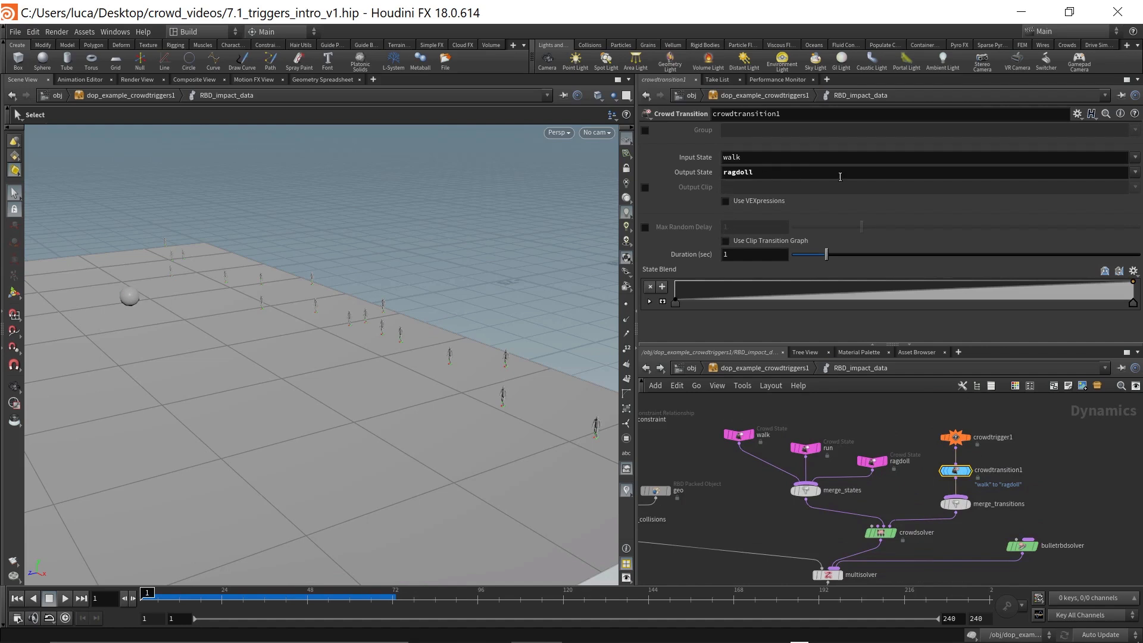
- Play the simulation from a closer view of the sphere to check how its impact affects the walking agents
alt+drag(298, 362, 209, 392)
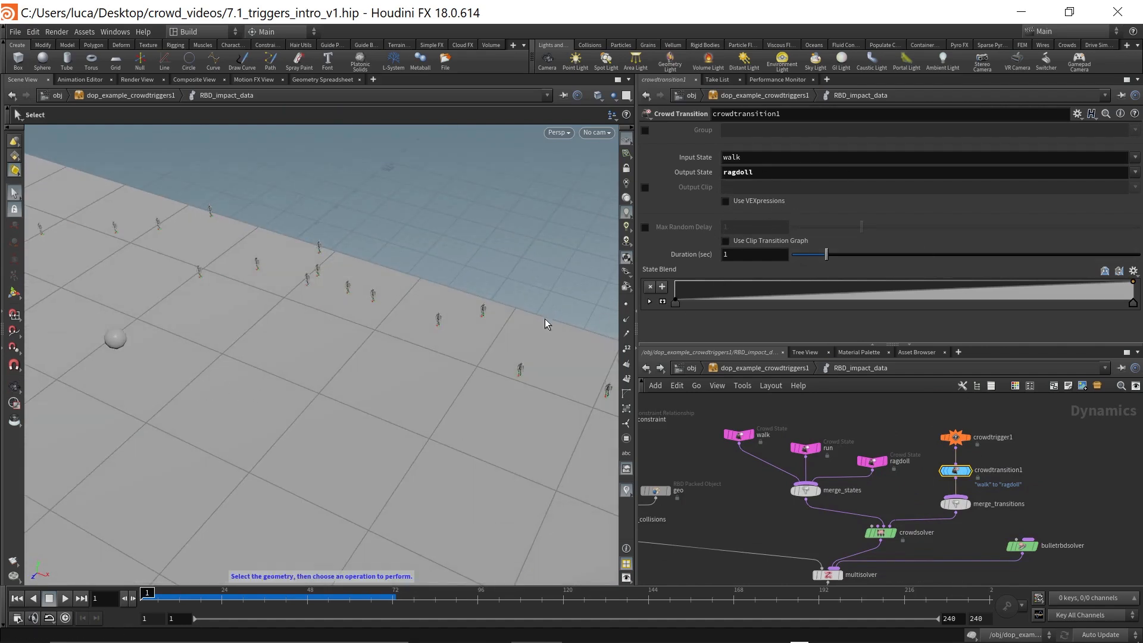
alt+right_drag(237, 329, 299, 263)
alt+drag(299, 263, 318, 385)
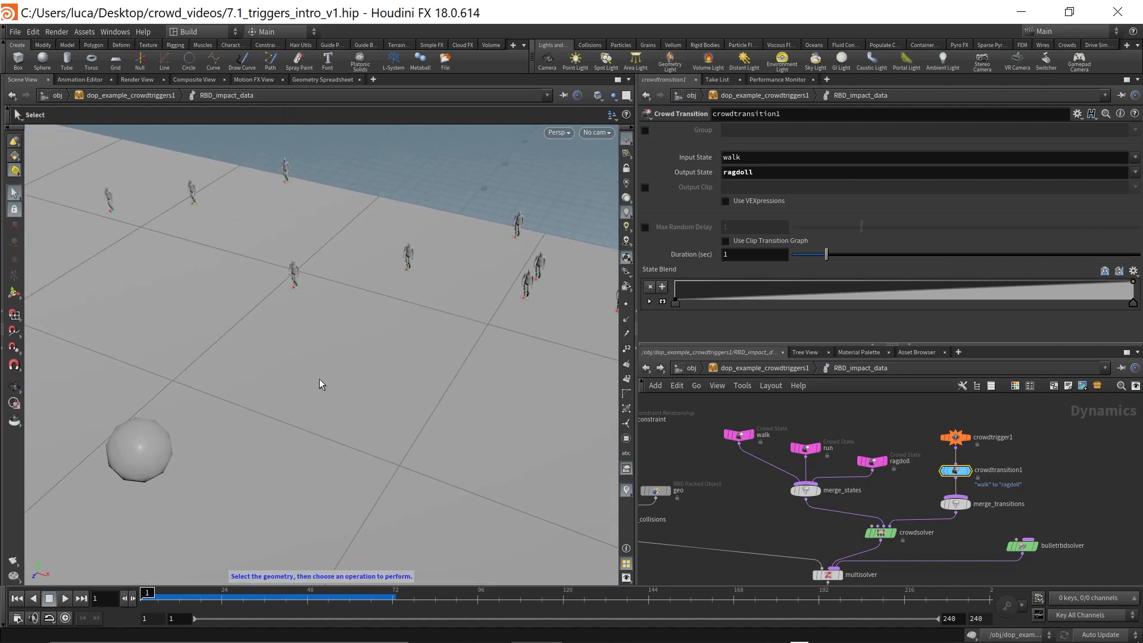
key(Up)
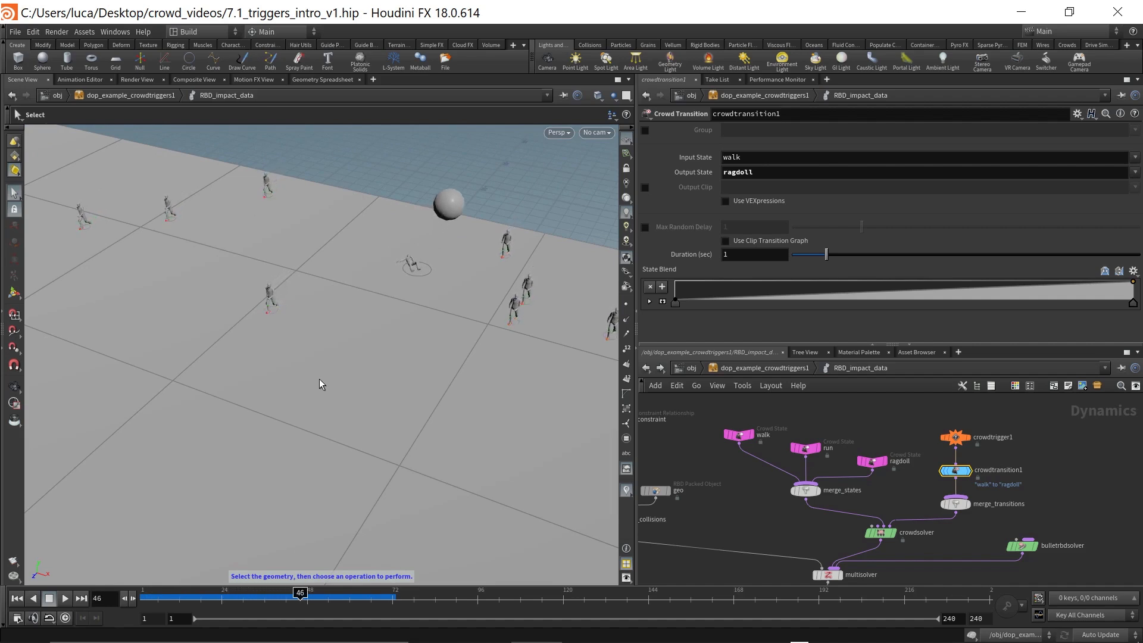
- View the simulated crowd from above and review the settings of the geo RBD Packed Object and the crowd trigger in the RBD_impact_data network
key(Escape)
drag(430, 237, 196, 417)
key(s)
middle_drag(817, 517, 842, 473)
click(831, 439)
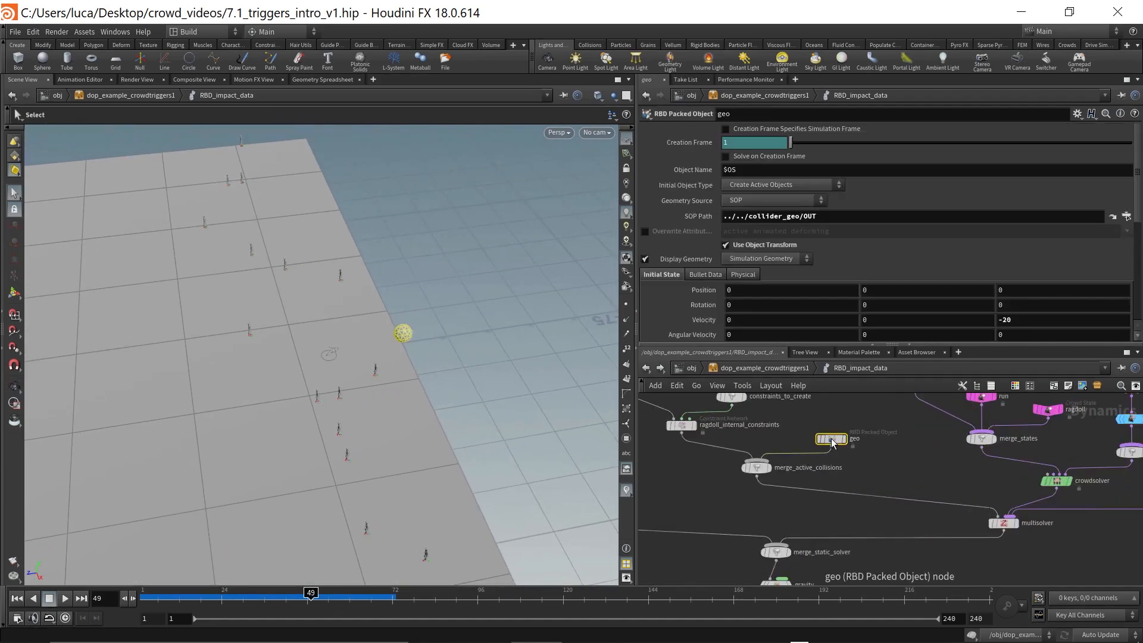
middle_drag(895, 441, 854, 514)
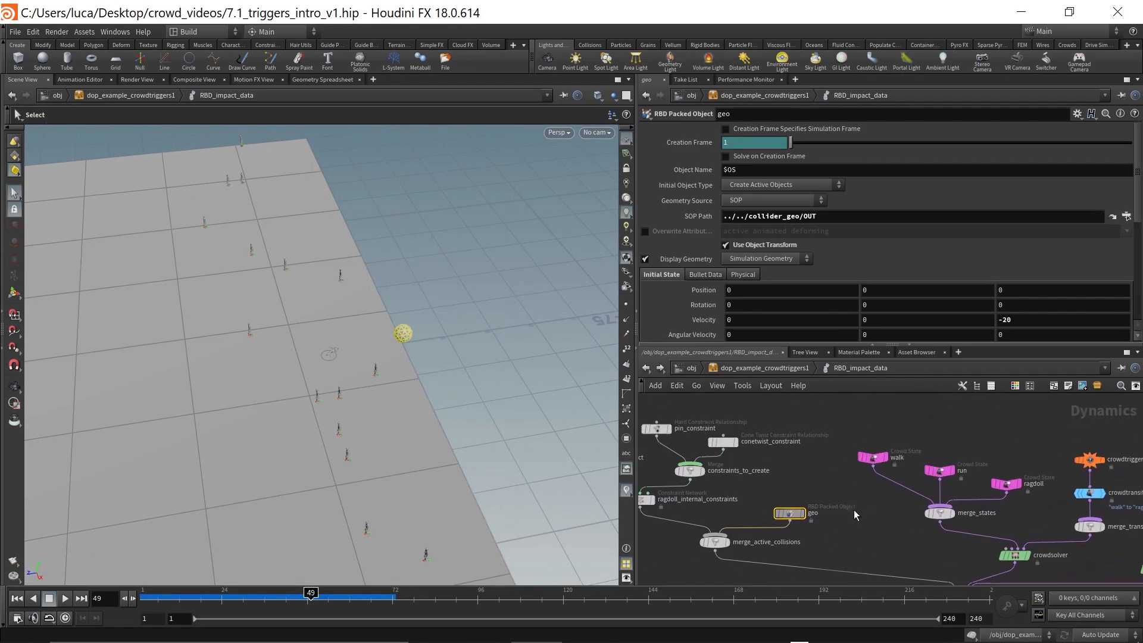
click(1094, 461)
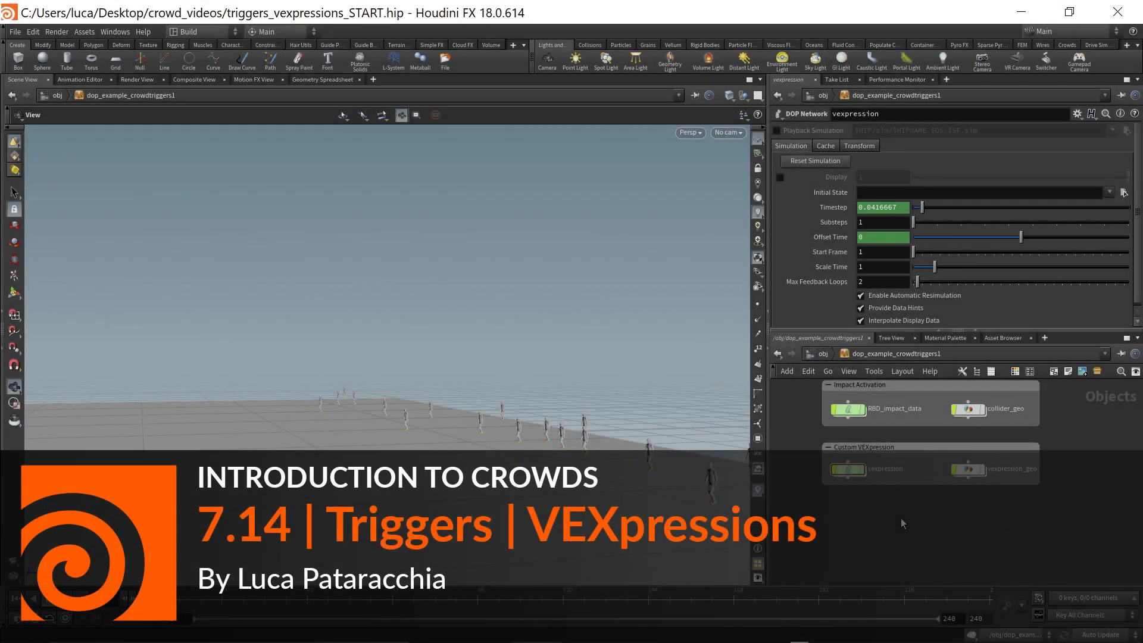
- Look over the Custom VEXpression network box inside dop_example_crowdtriggers1 and its counterpart at the obj level
middle_drag(889, 518, 904, 528)
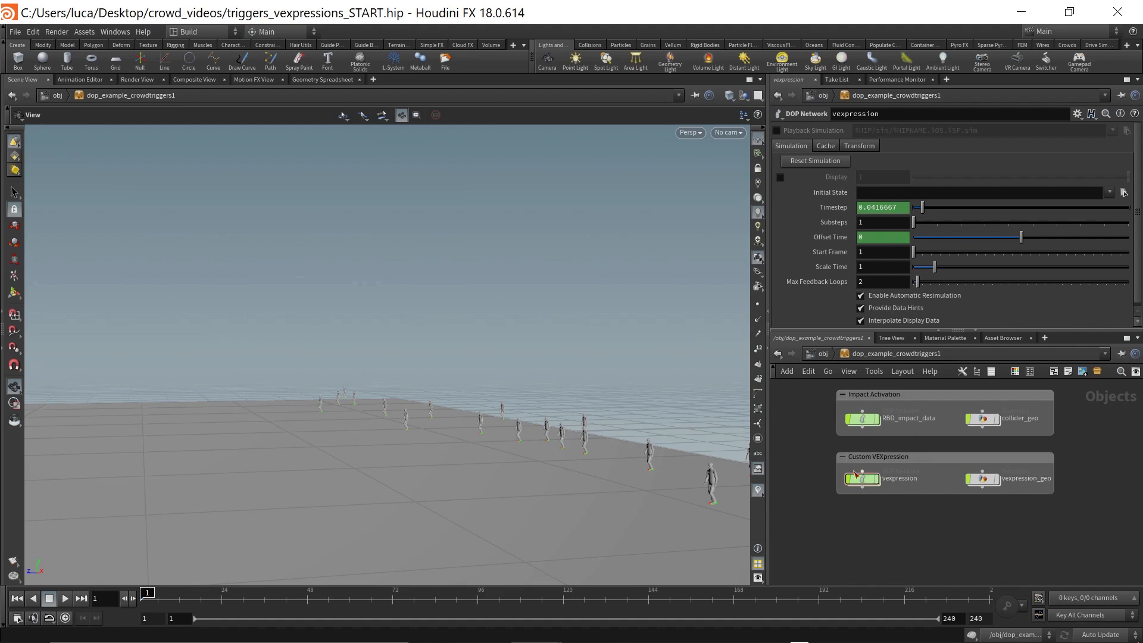
scroll(889, 537, down, 4)
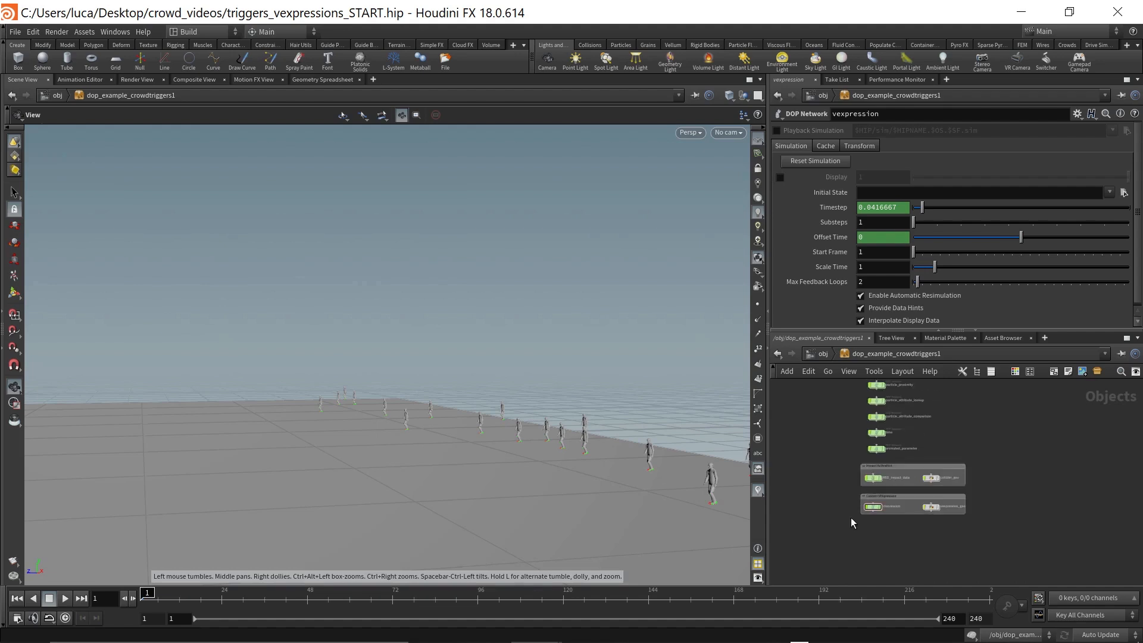
scroll(829, 481, up, 3)
scroll(863, 523, up, 1)
middle_drag(863, 522, 856, 508)
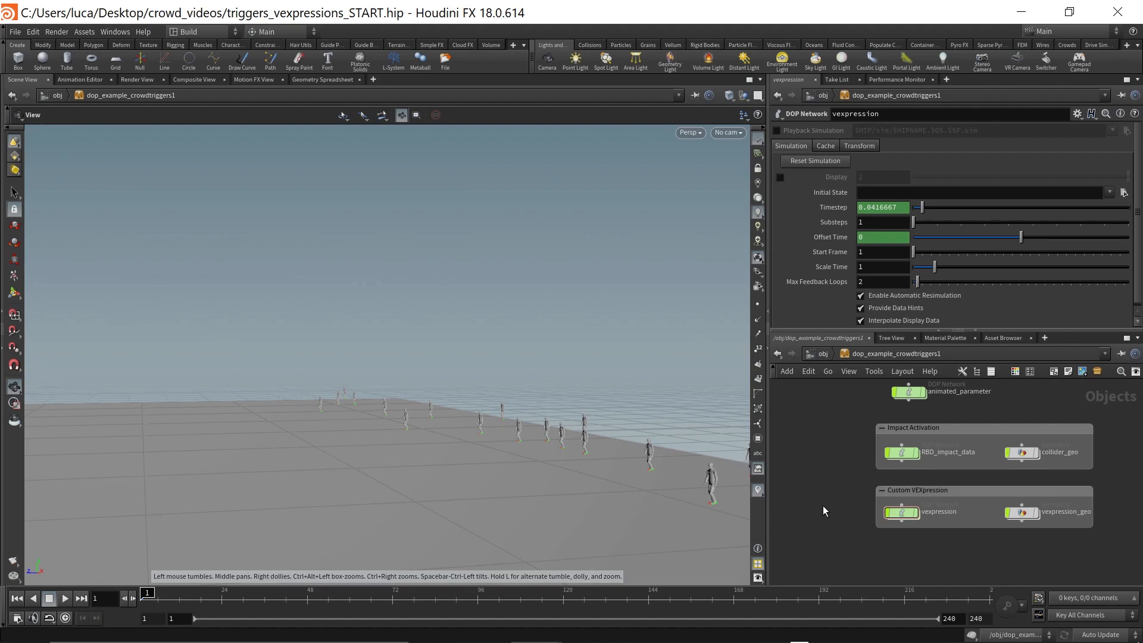
key(u)
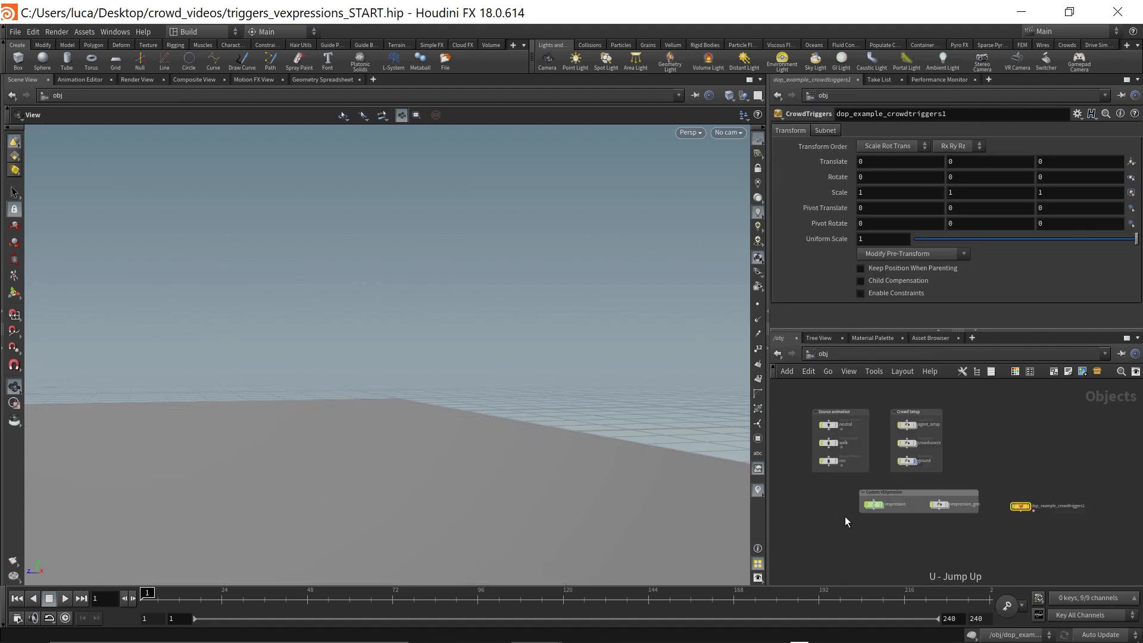
scroll(907, 531, up, 1)
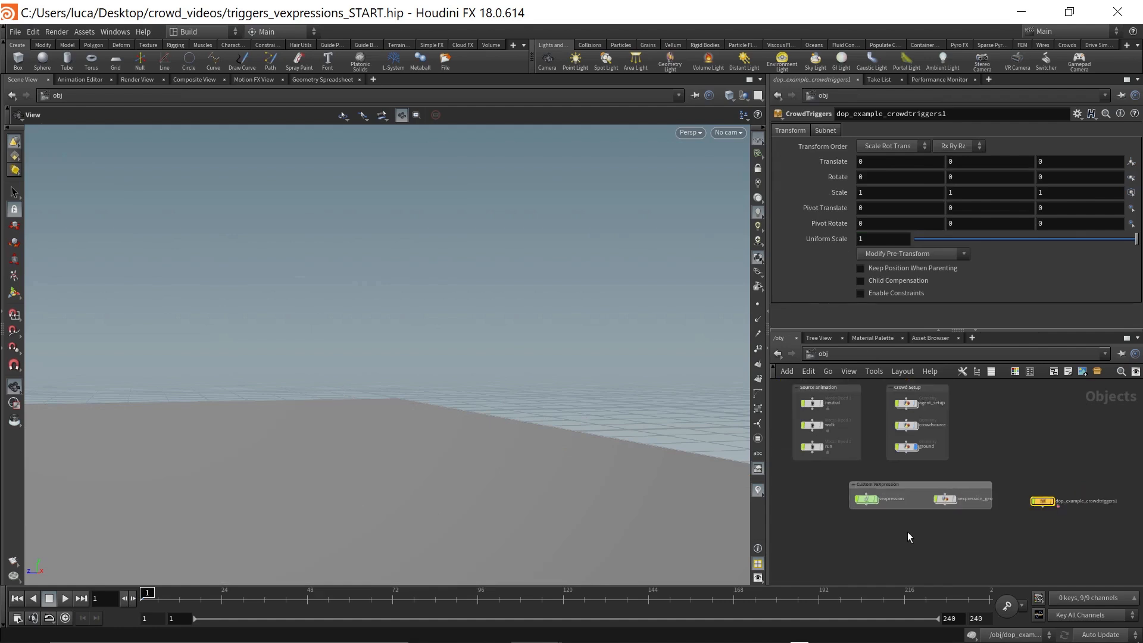
middle_drag(1024, 467, 1008, 470)
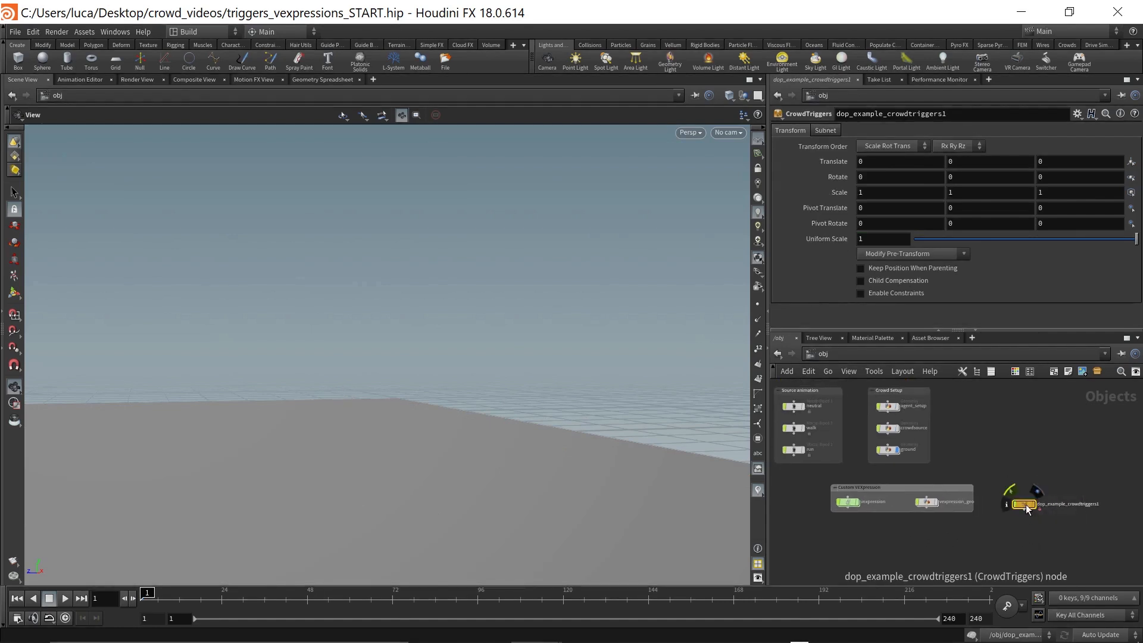
middle_drag(987, 434, 1043, 445)
middle_drag(827, 505, 820, 524)
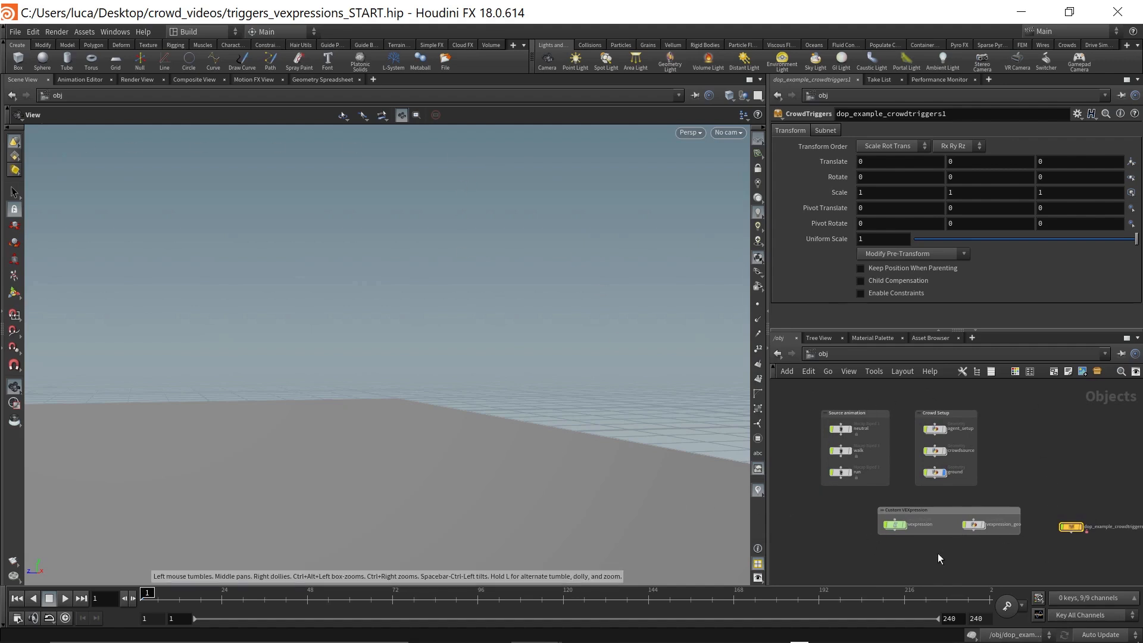
scroll(937, 553, up, 1)
scroll(861, 530, down, 2)
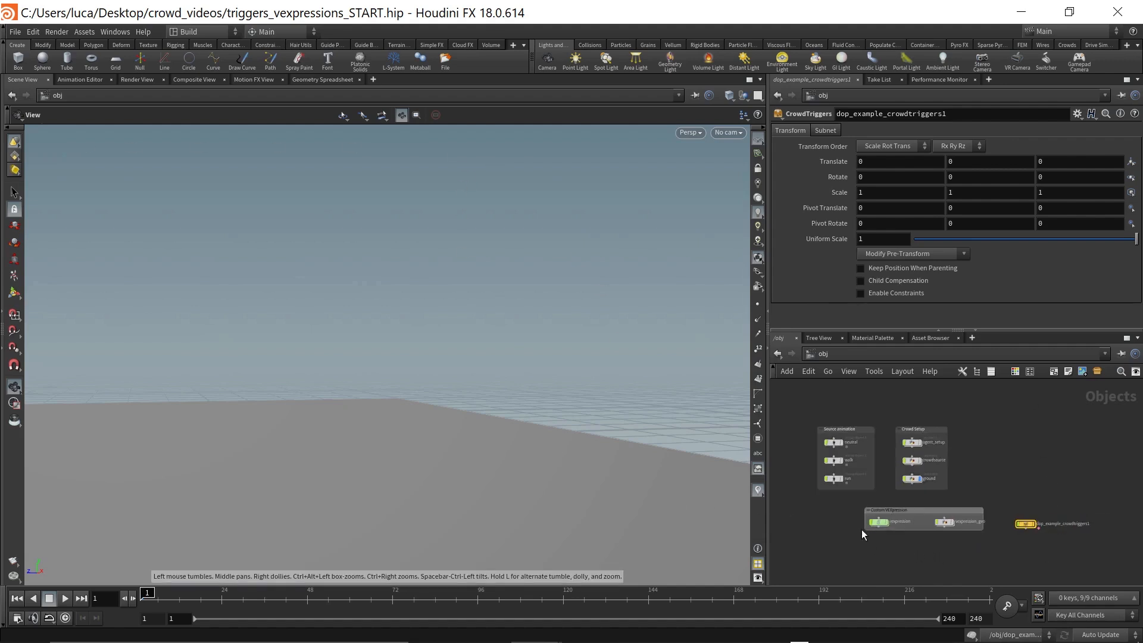
scroll(816, 512, up, 1)
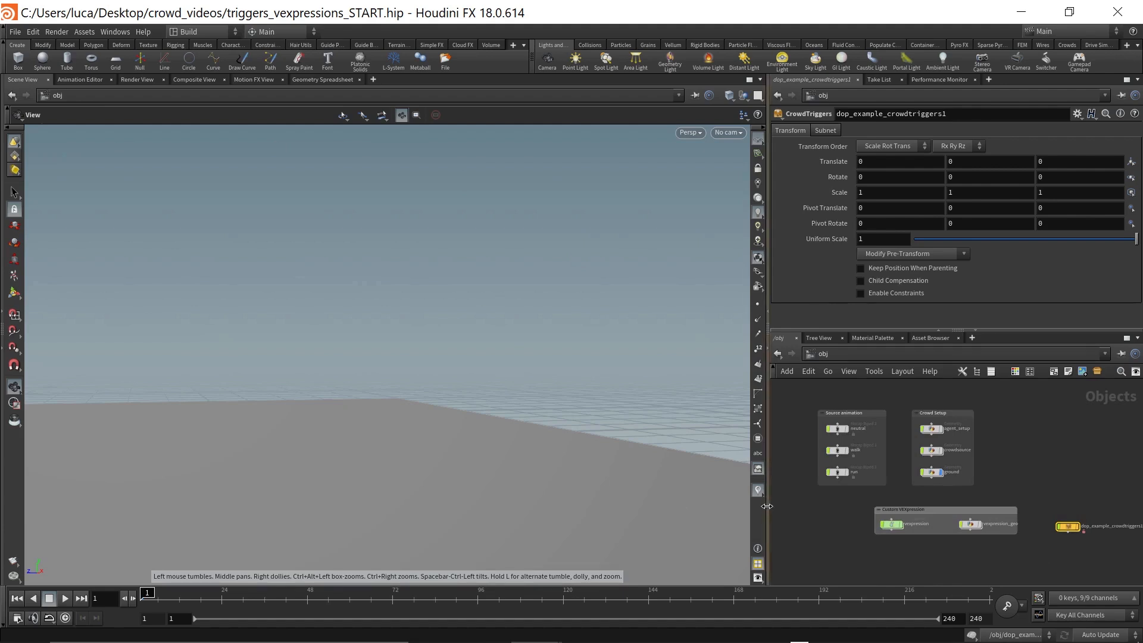
- Widen the parameter and network panes and nudge the dop_example_crowdtriggers1 node slightly upward
drag(766, 513, 710, 513)
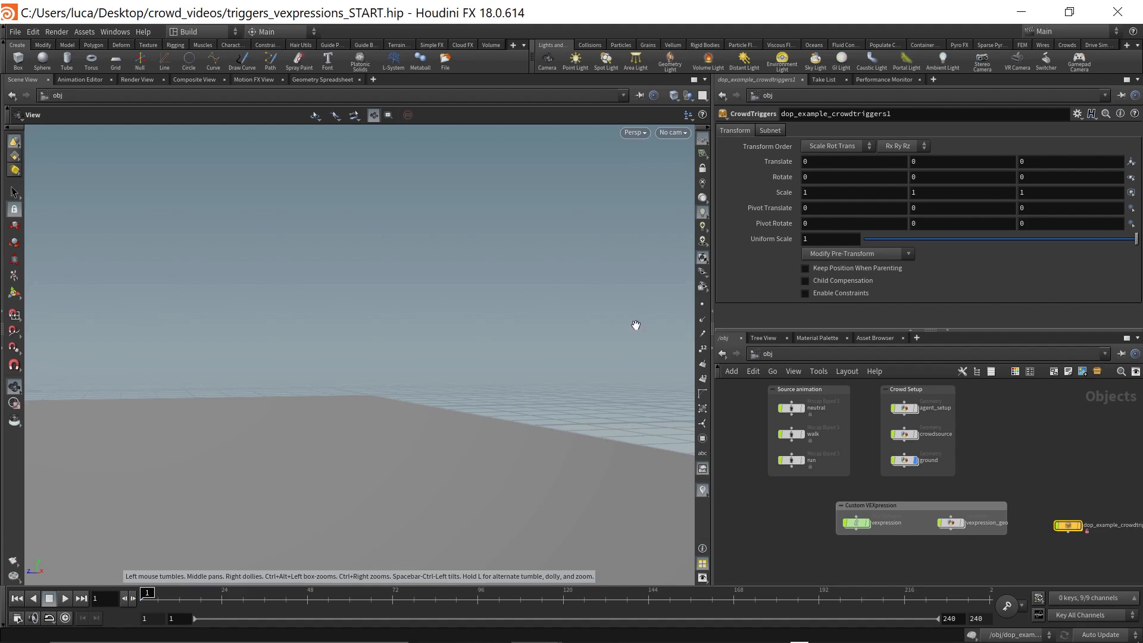
scroll(913, 553, up, 1)
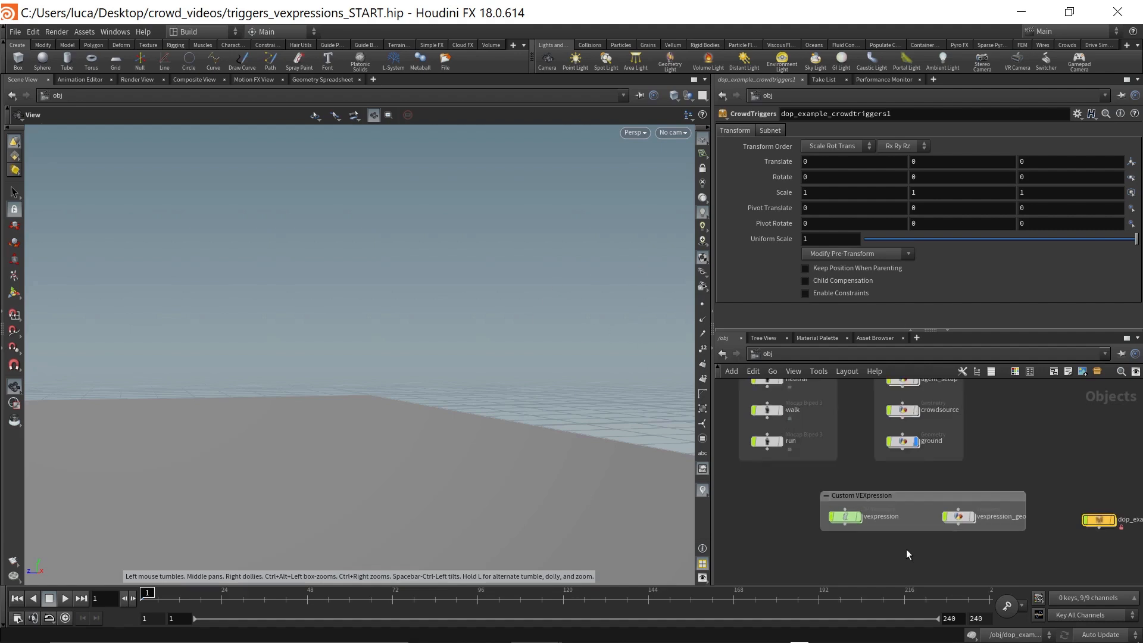
middle_drag(902, 549, 879, 549)
drag(1078, 519, 1079, 510)
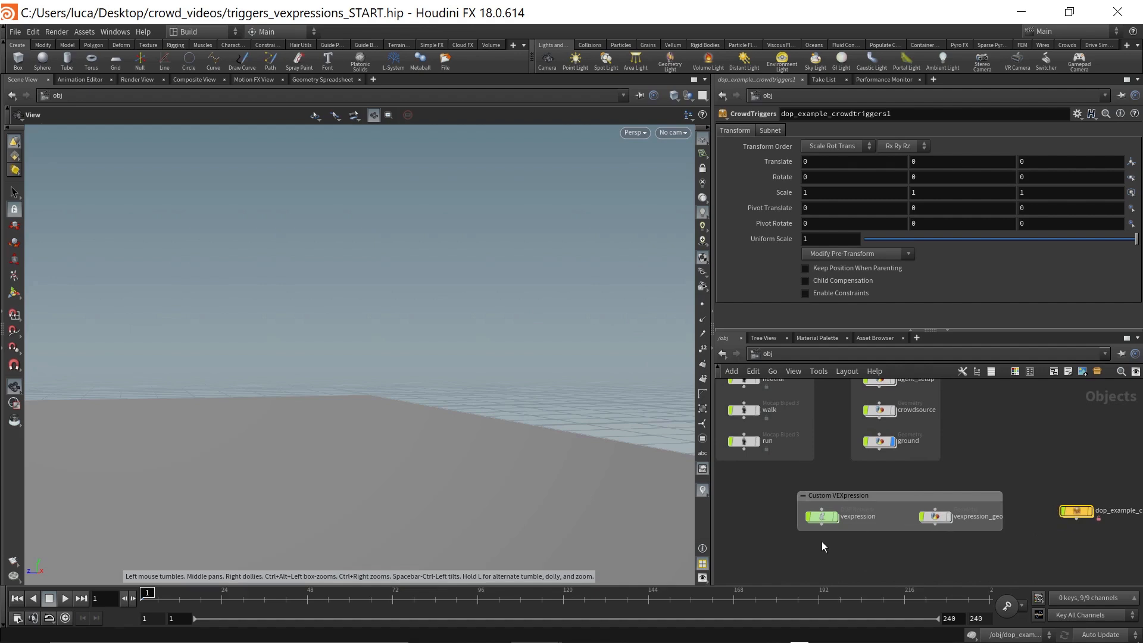
- Display vexpression_geo temporarily to examine its geometry in the viewport, and hide it again
click(948, 517)
click(935, 517)
drag(362, 439, 446, 480)
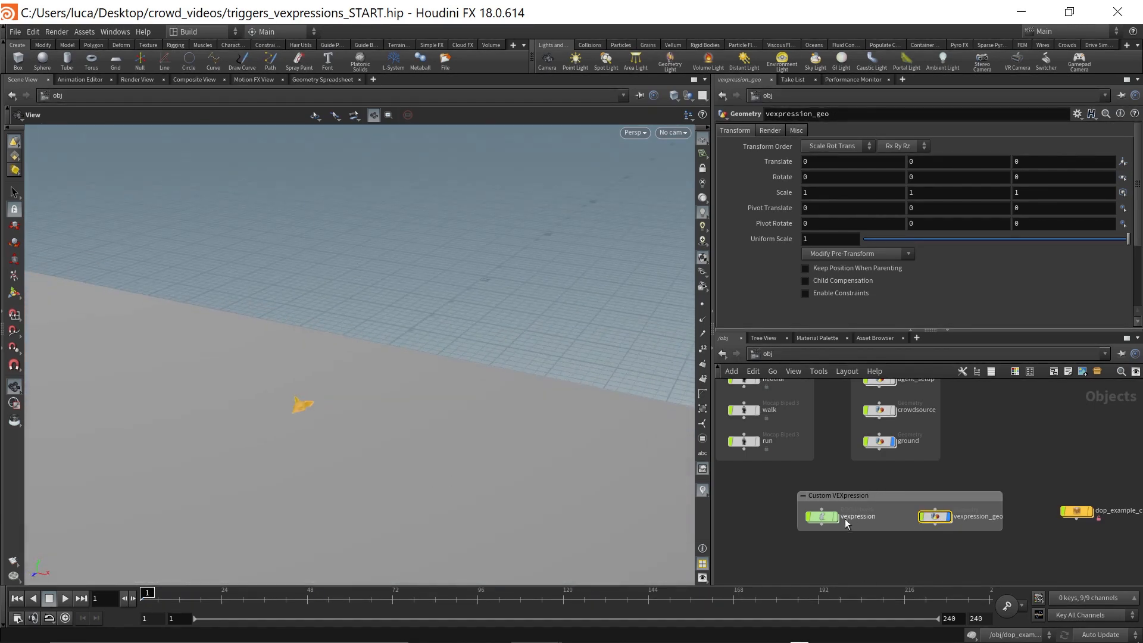
drag(309, 436, 251, 386)
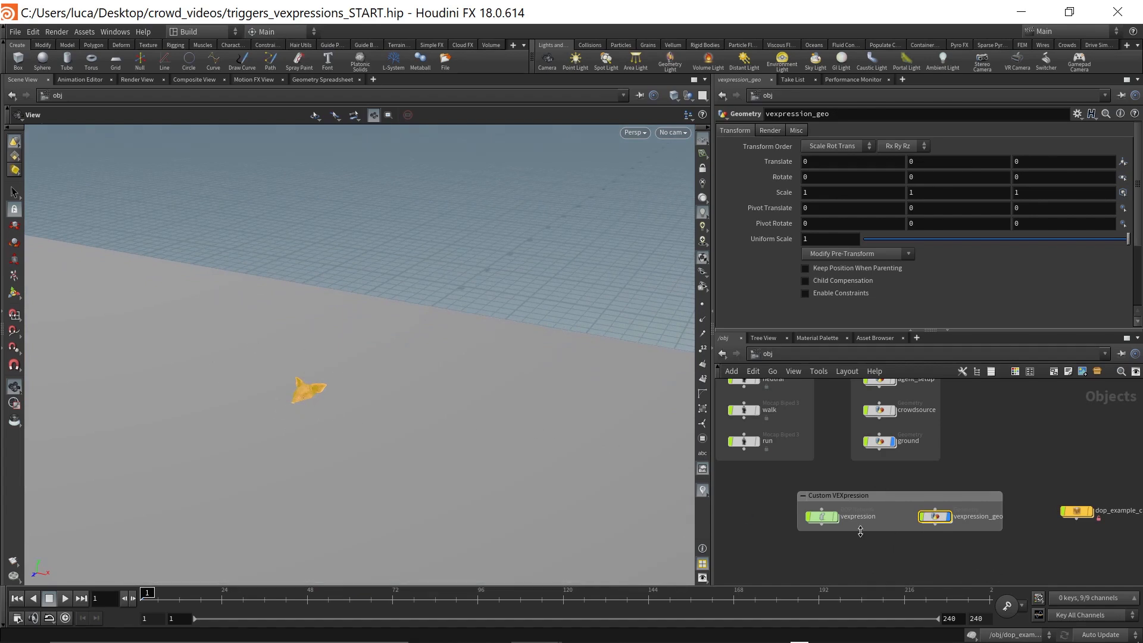
click(948, 517)
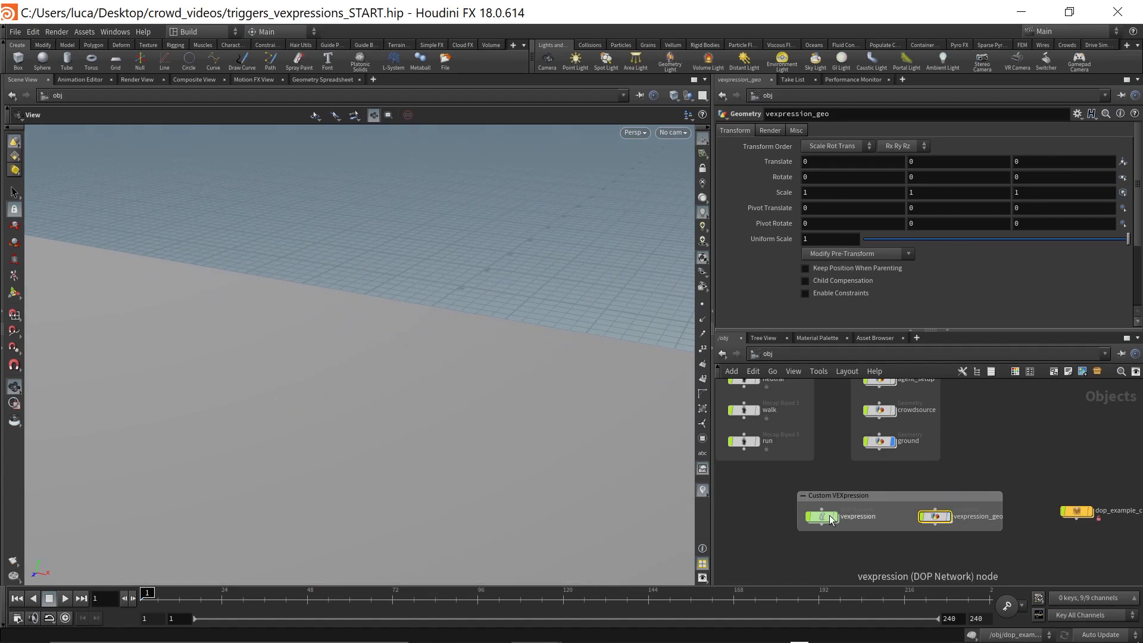
- Enter the vexpression DOP network and review the crowdtransition2 and switch1 node settings
double_click(817, 515)
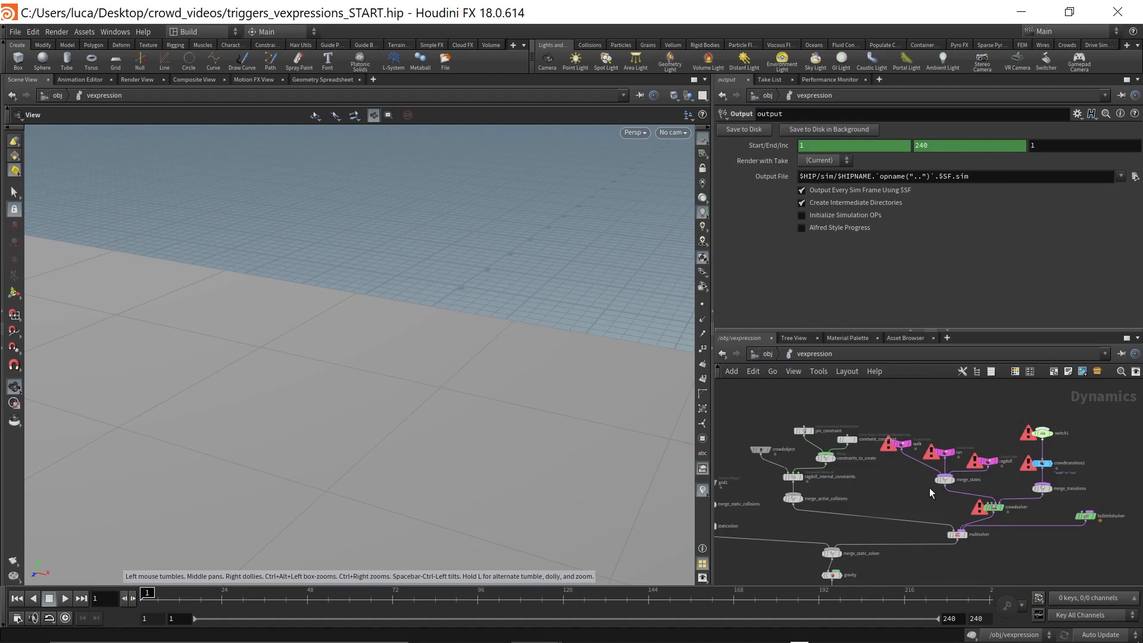
scroll(927, 488, down, 4)
scroll(977, 488, up, 3)
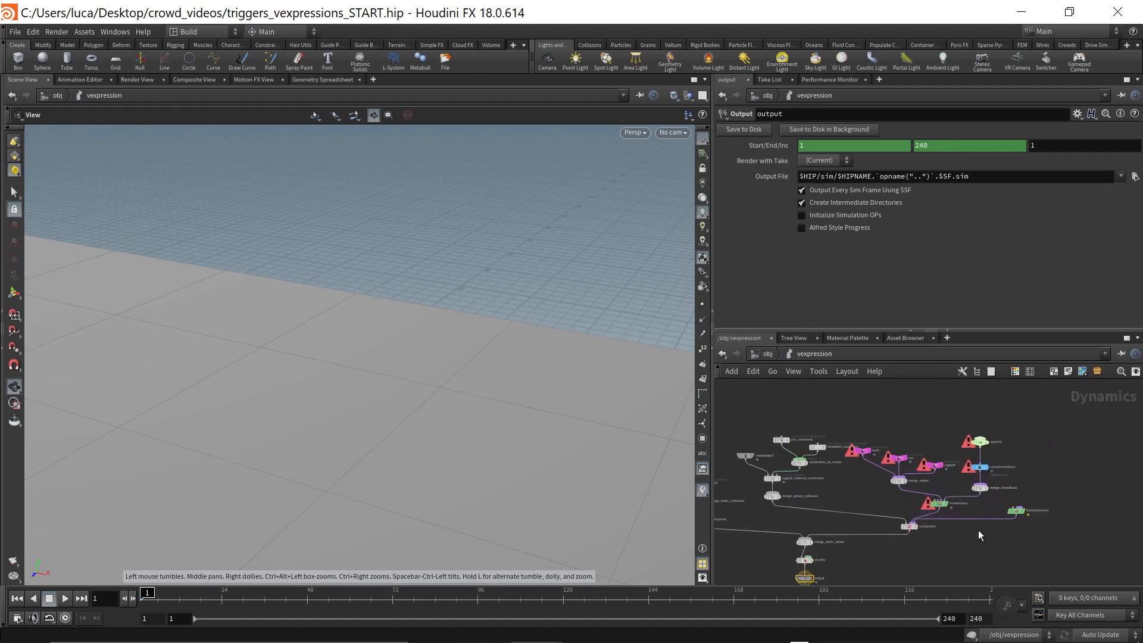
scroll(942, 488, up, 4)
middle_drag(993, 473, 958, 496)
mouse_move(998, 478)
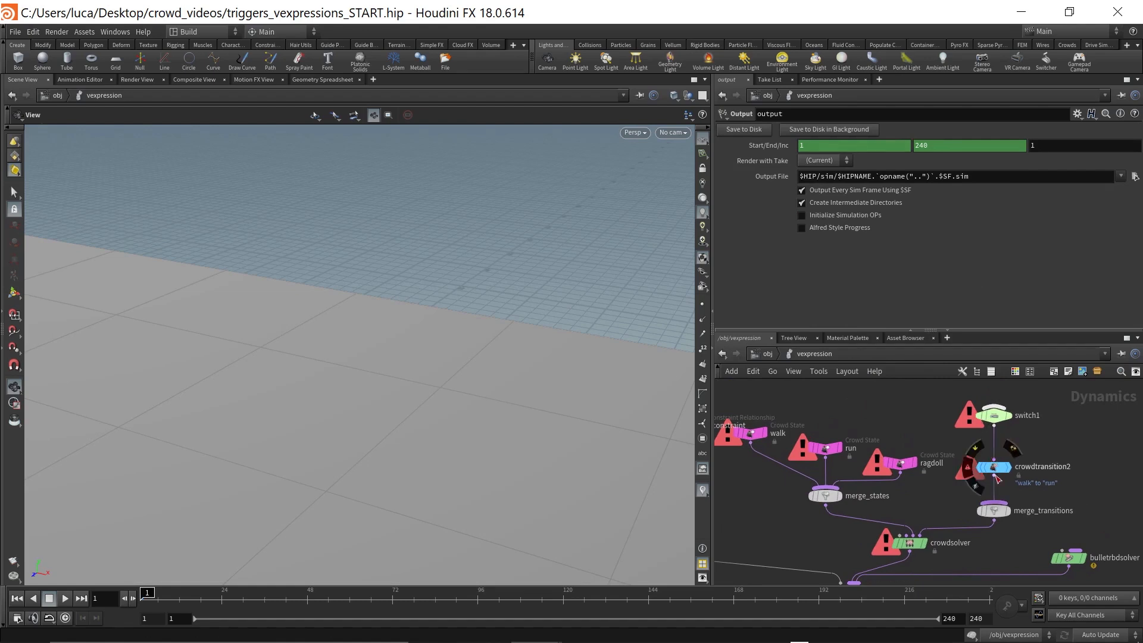
click(1001, 473)
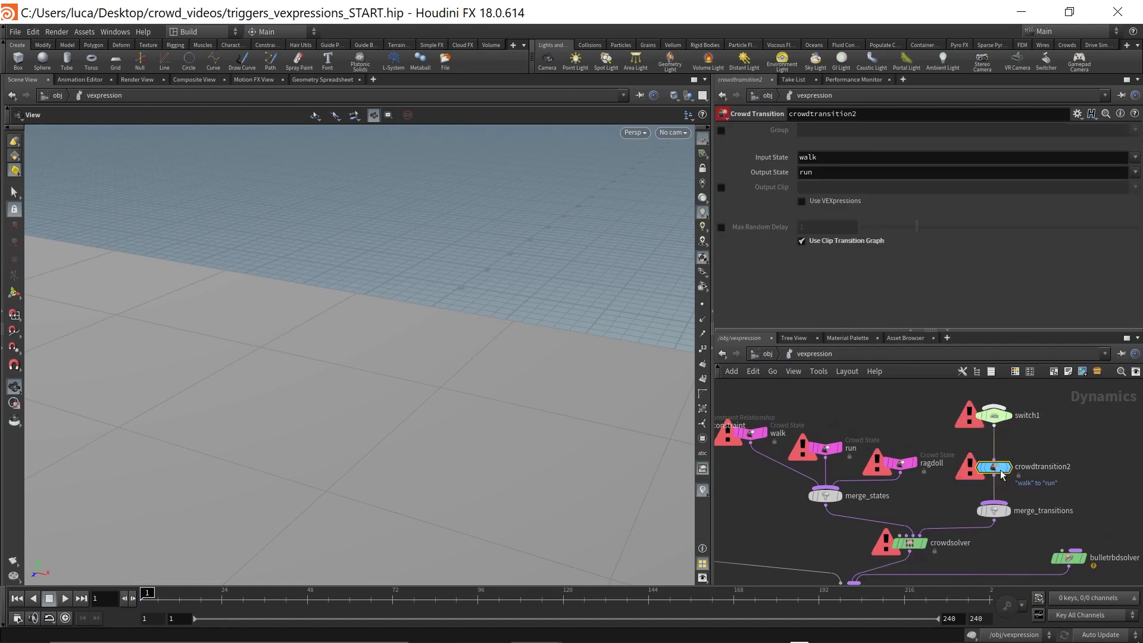
click(1002, 424)
middle_drag(1031, 440, 1022, 466)
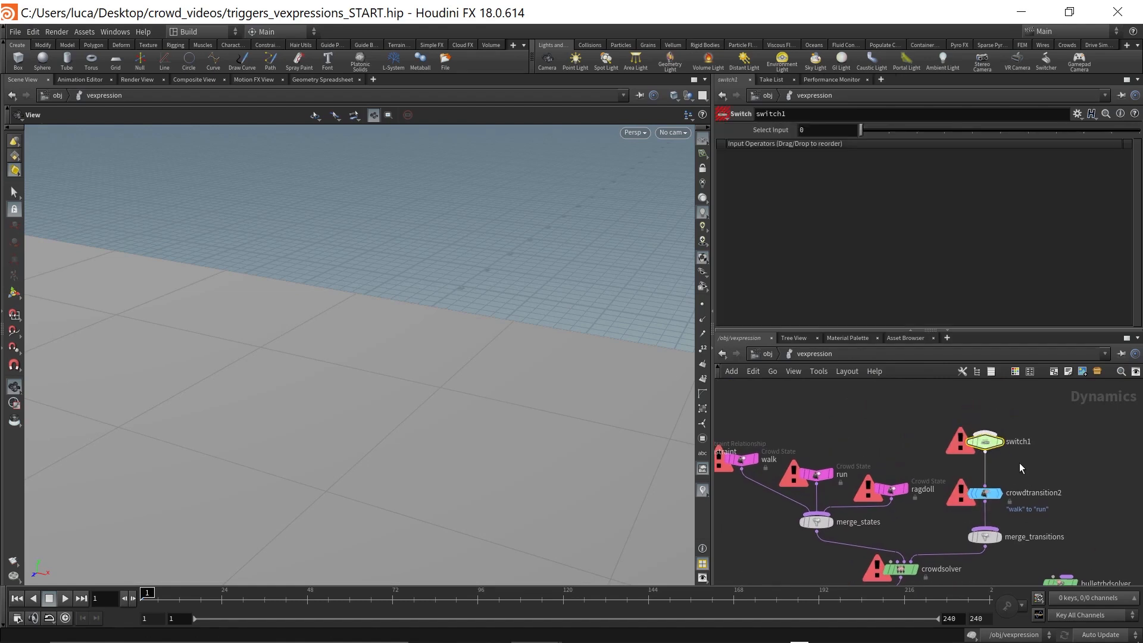
click(993, 496)
middle_drag(926, 429, 883, 455)
scroll(917, 421, down, 3)
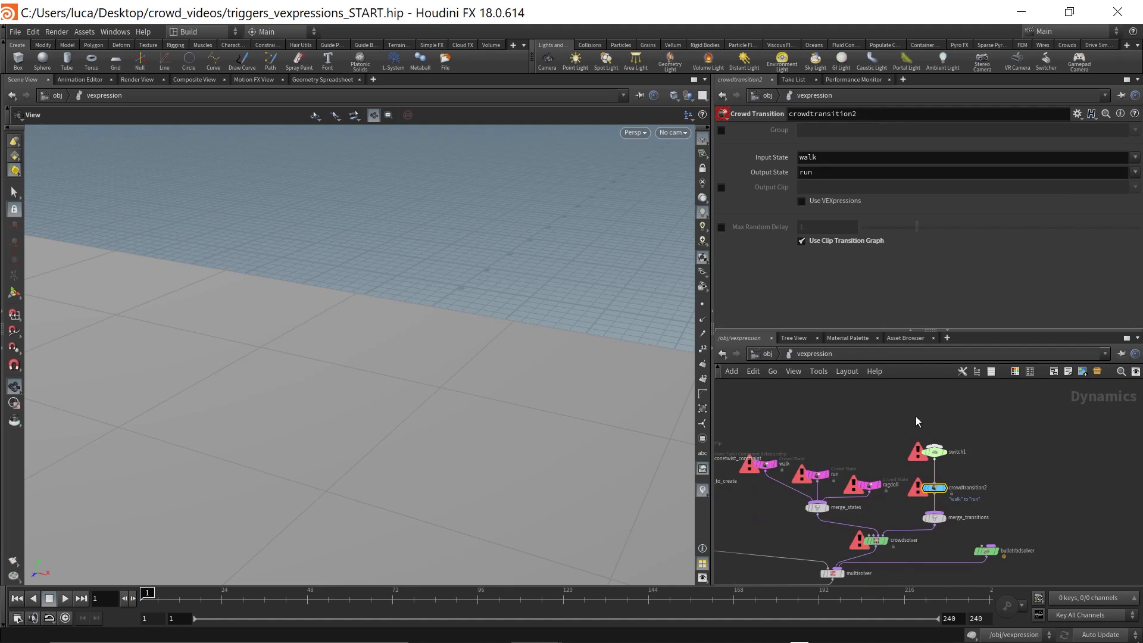
- Add a Crowd Trigger node above switch1 and connect its output to the switch's input
key(Tab)
text(tri)
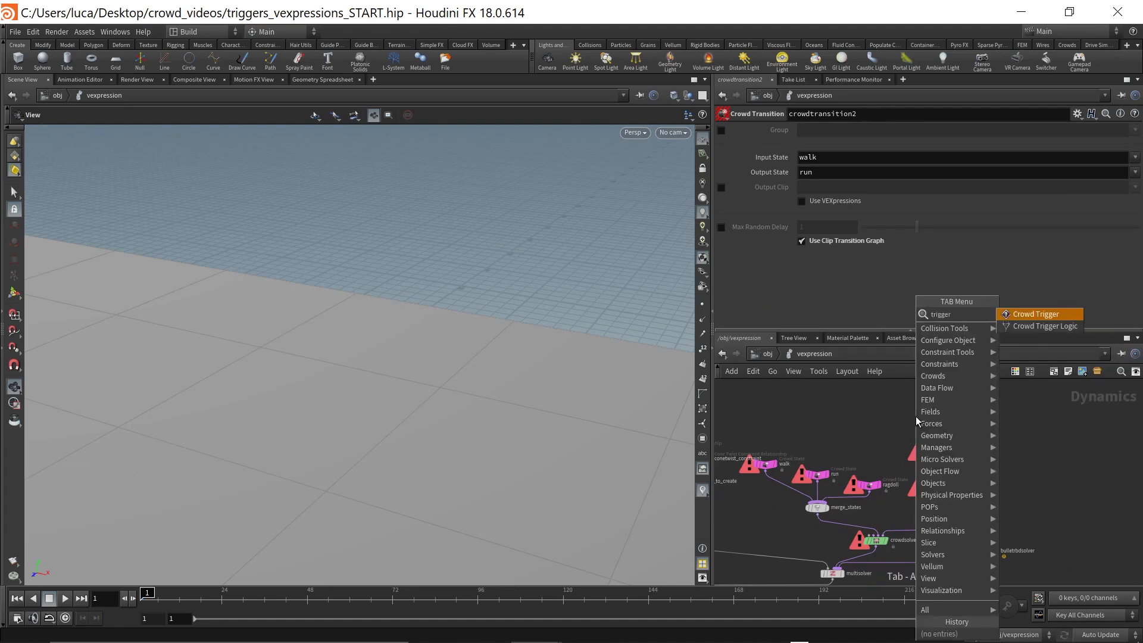
key(Return)
click(908, 406)
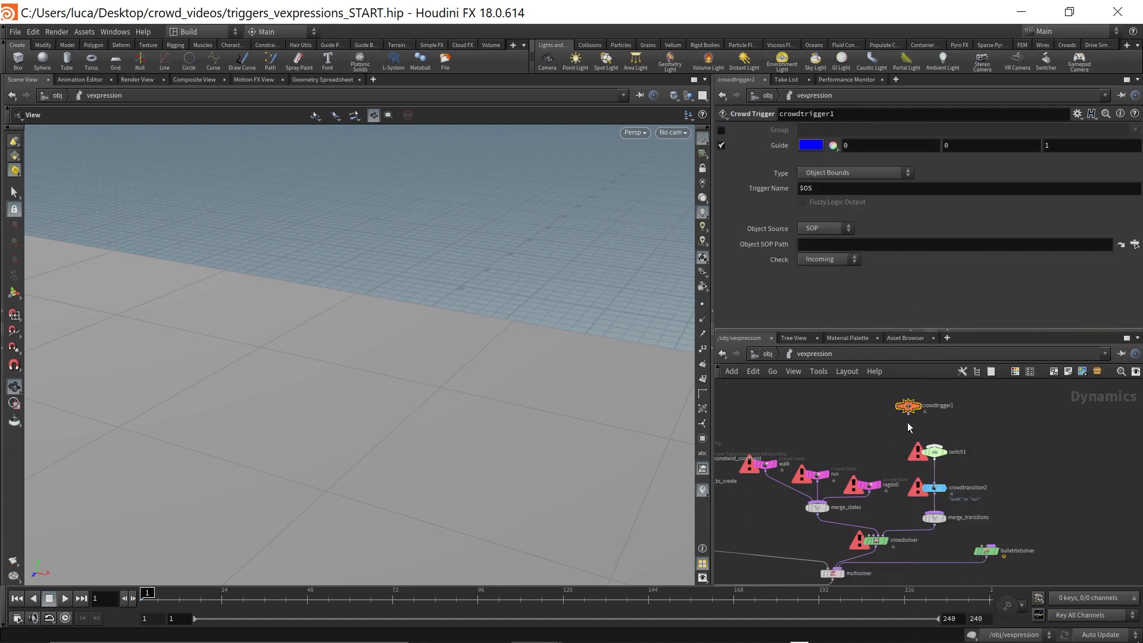
scroll(907, 420, up, 3)
click(909, 409)
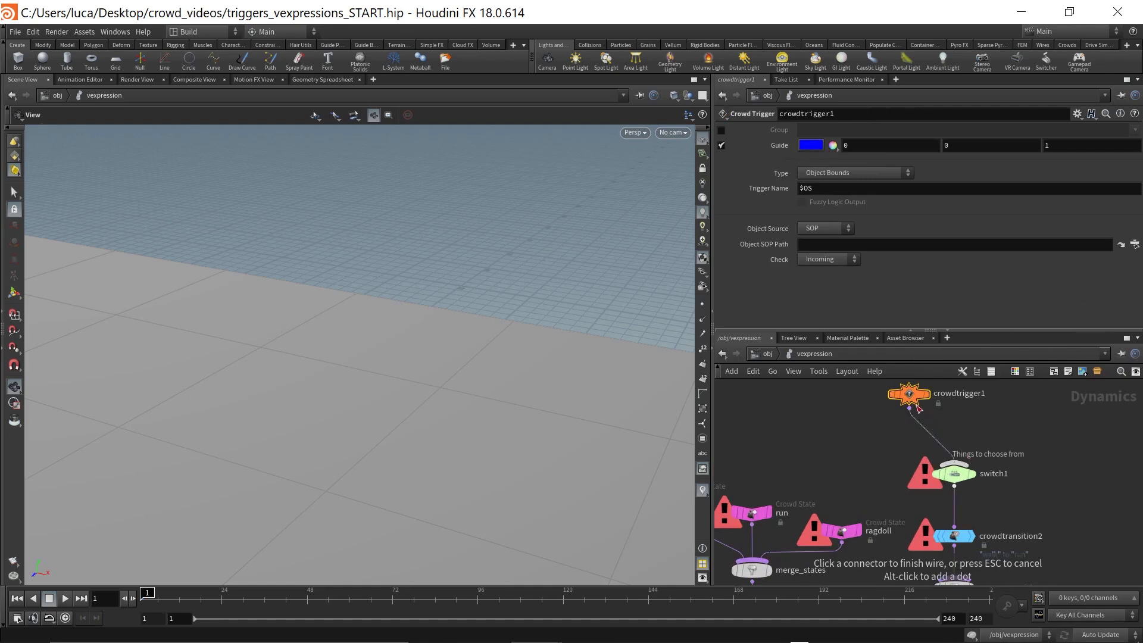
click(954, 463)
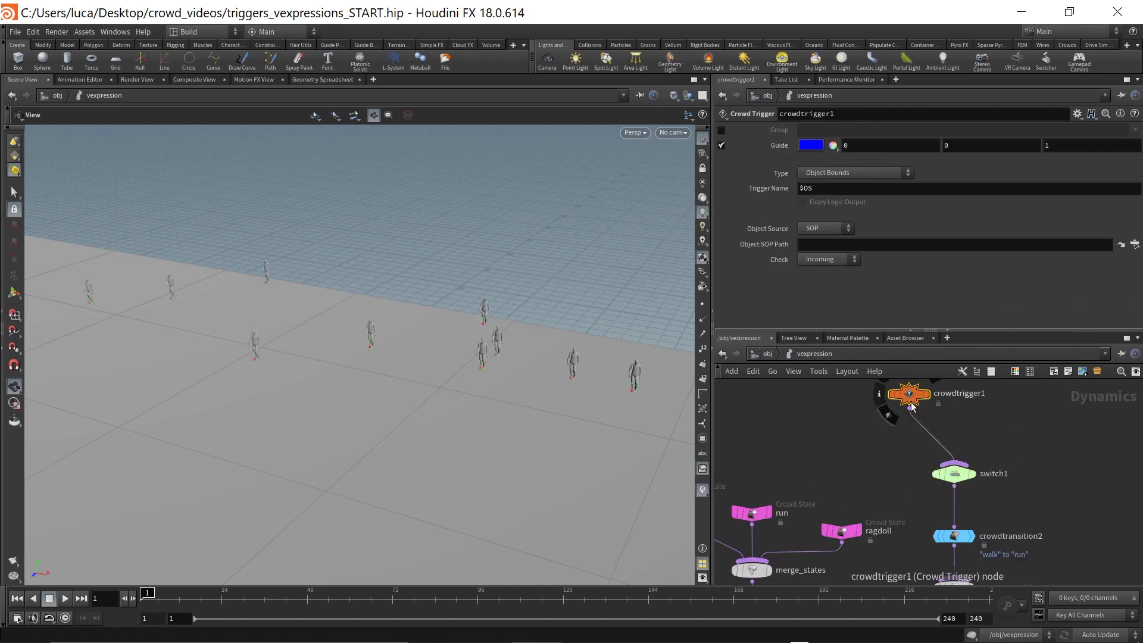
- Set the new crowd trigger's type to Custom VEXpression and shift its node slightly away from switch1
drag(447, 375, 384, 350)
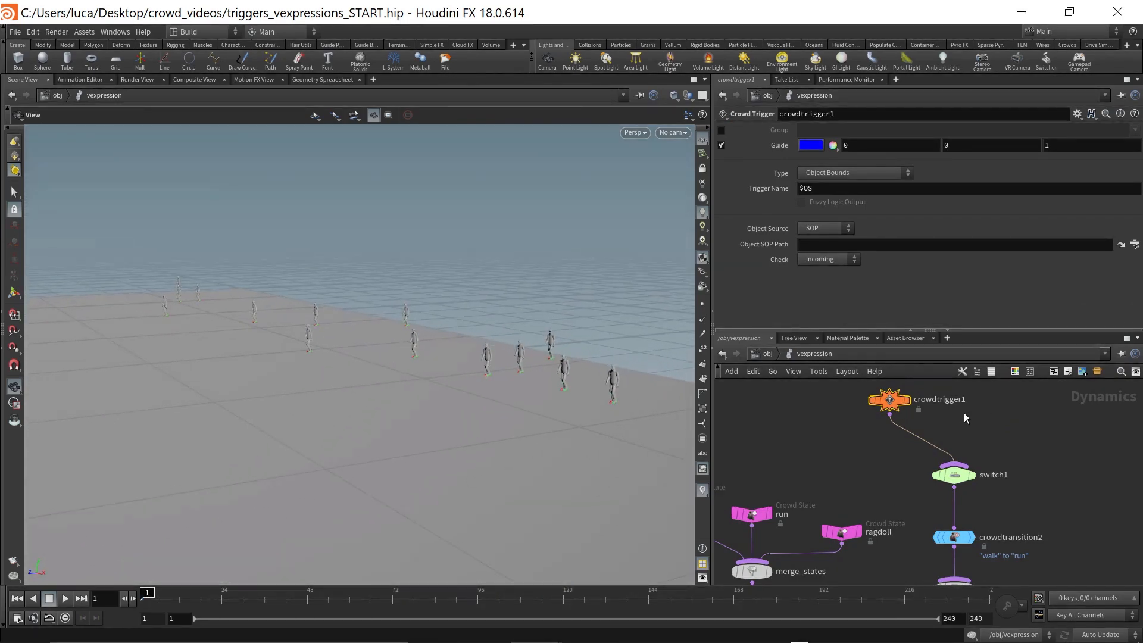
click(821, 173)
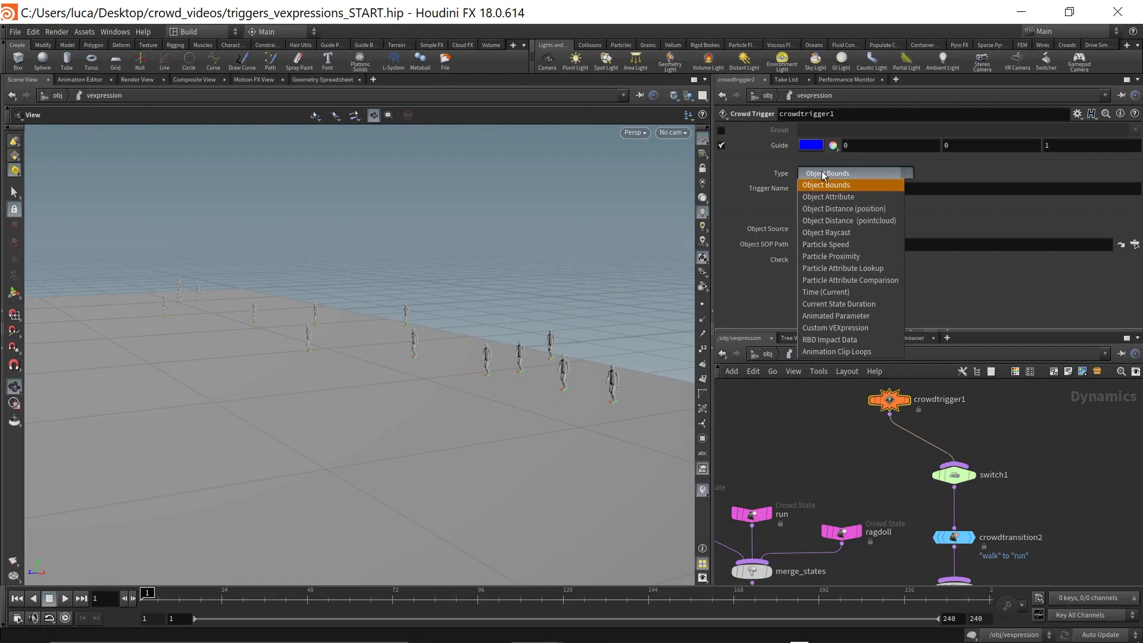
click(824, 328)
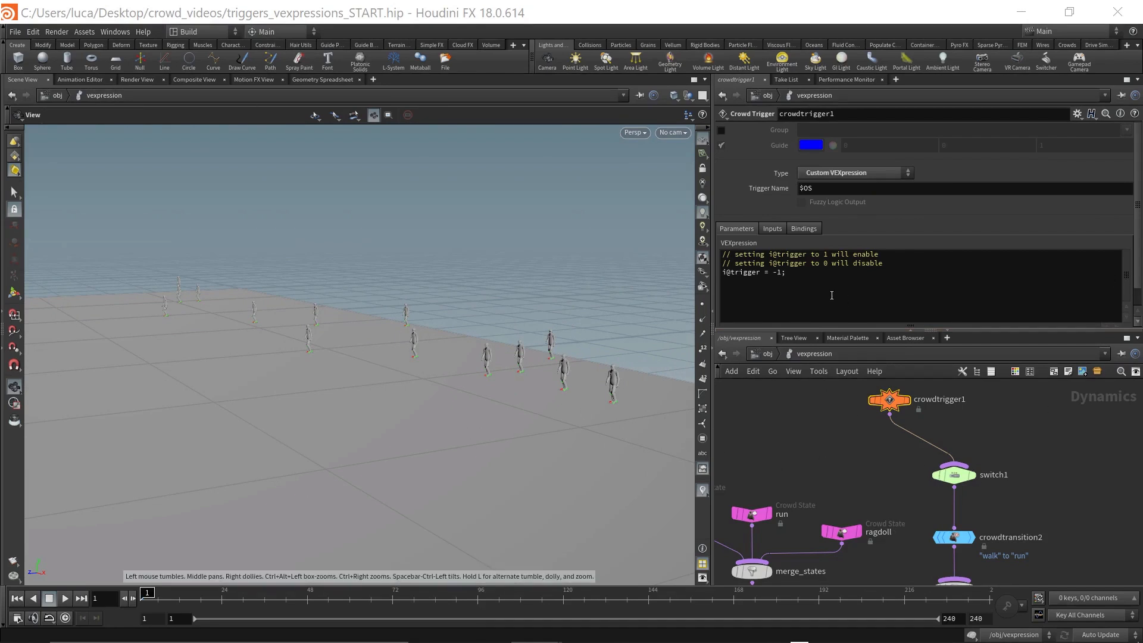
drag(899, 407, 878, 415)
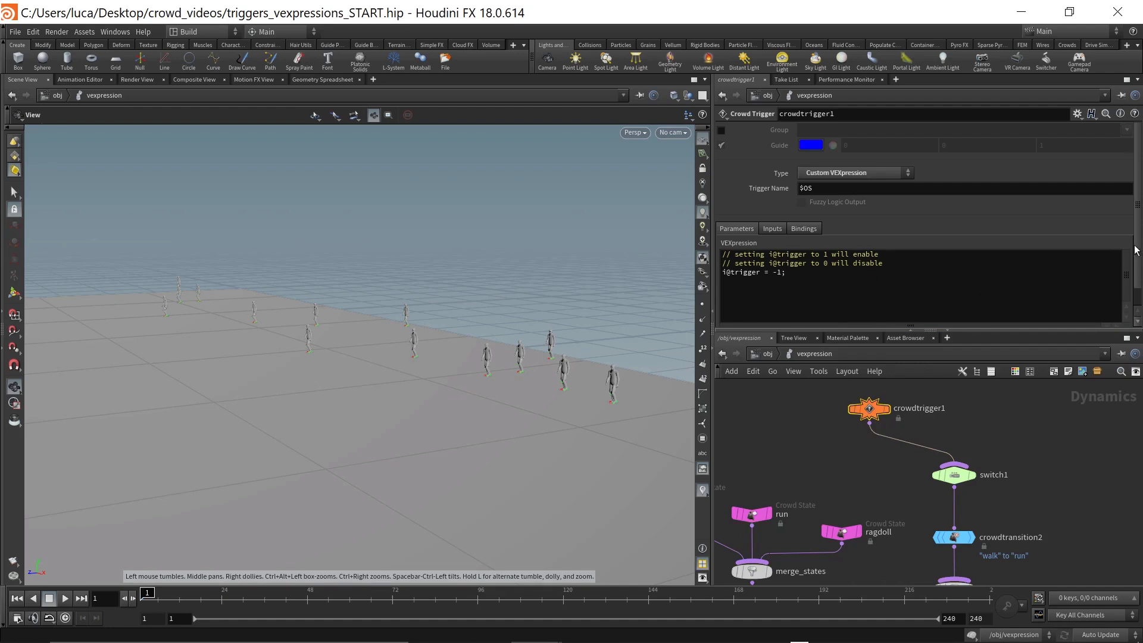
drag(1136, 250, 1137, 269)
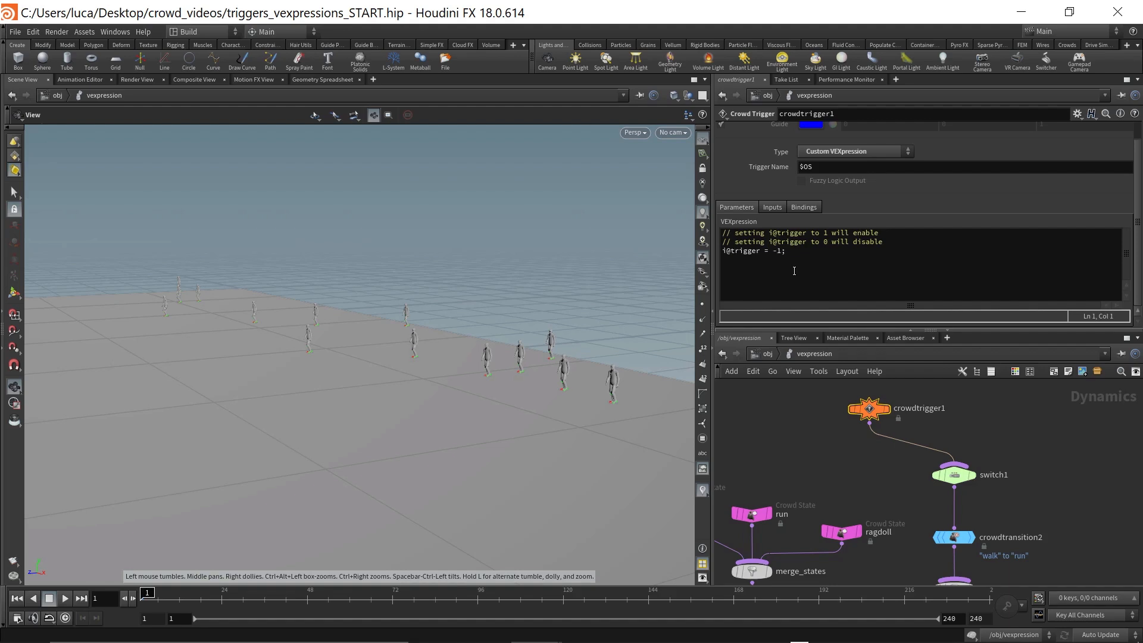
click(801, 270)
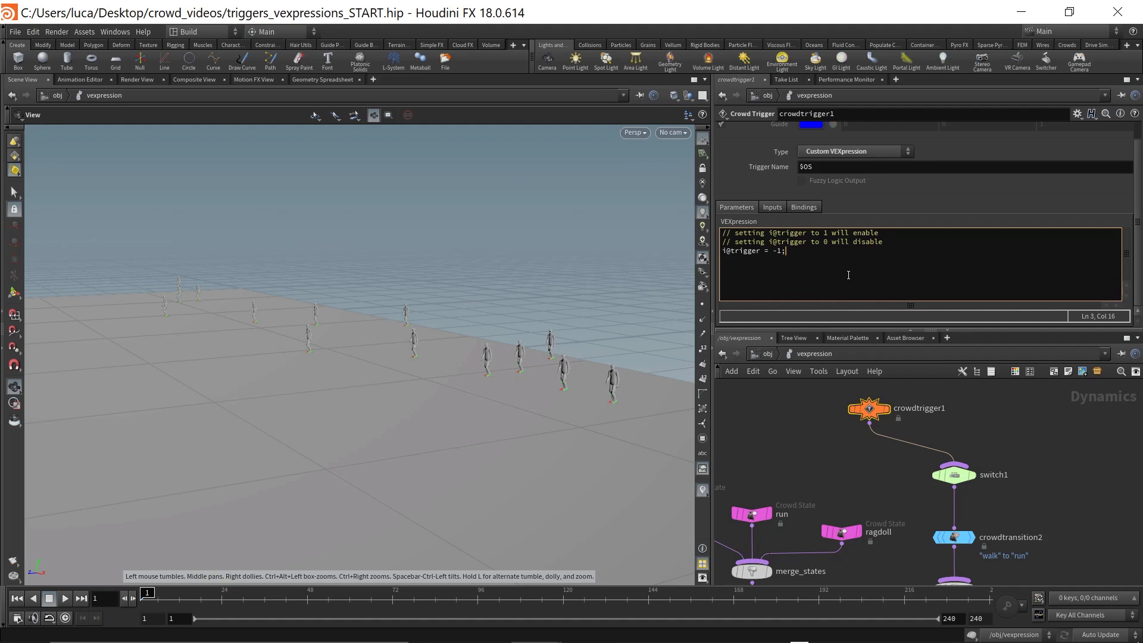
key(Return)
key(Return)
text(if ()
text(@)
text(Frame)
text(>)
text(1)
key(BackSpace)
text(24 ) {)
key(Return)
text(}i@)
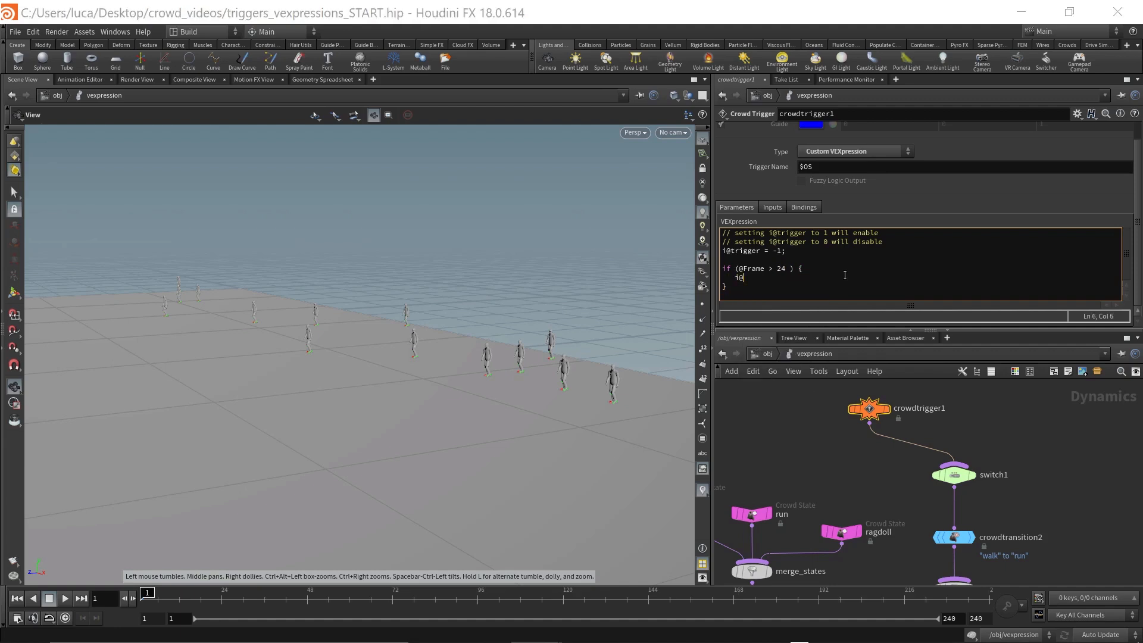
text(trigger = 1;)
- Play the simulation past frame 24, rewind and replay it to examine the agents' walk-to-run transition
scroll(823, 445, down, 3)
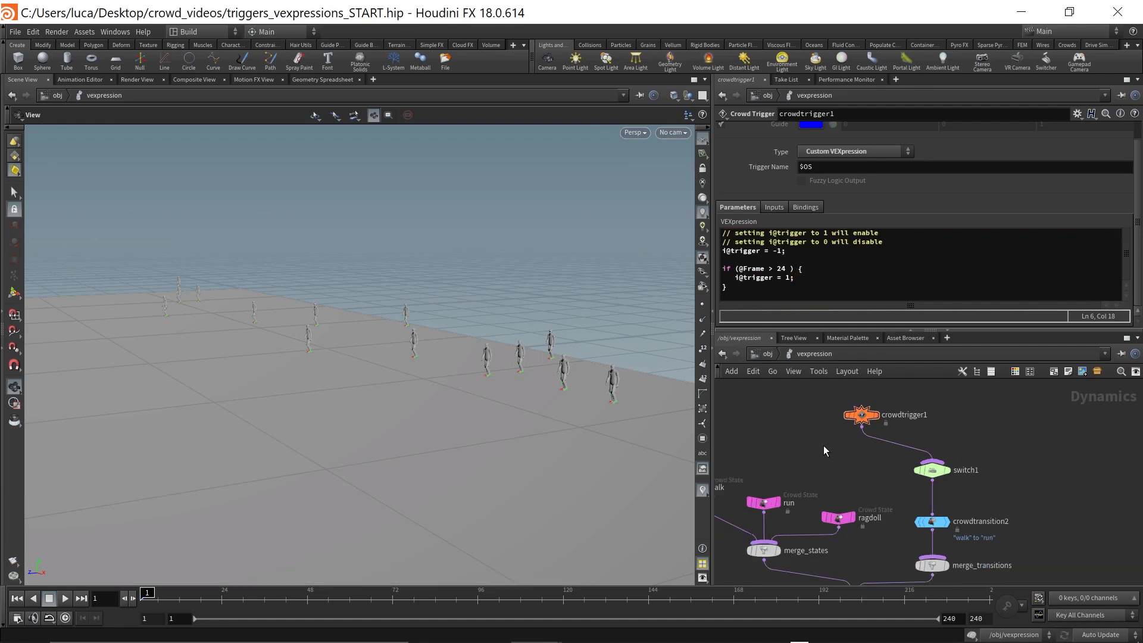
drag(314, 384, 355, 375)
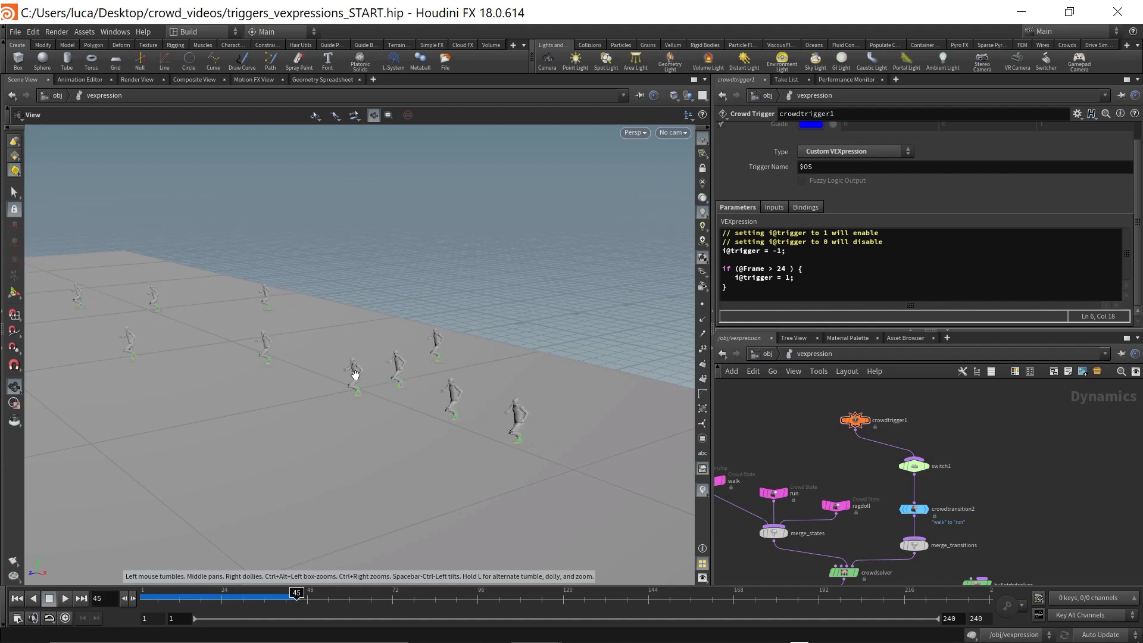
key(ctrl+Up)
key(Up)
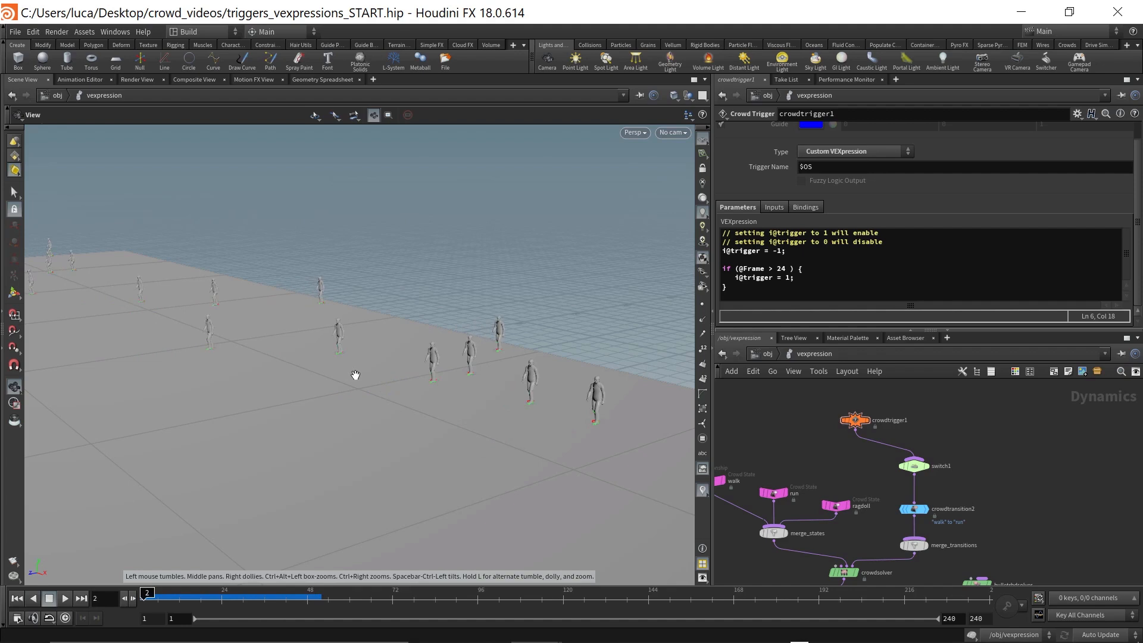
key(Left)
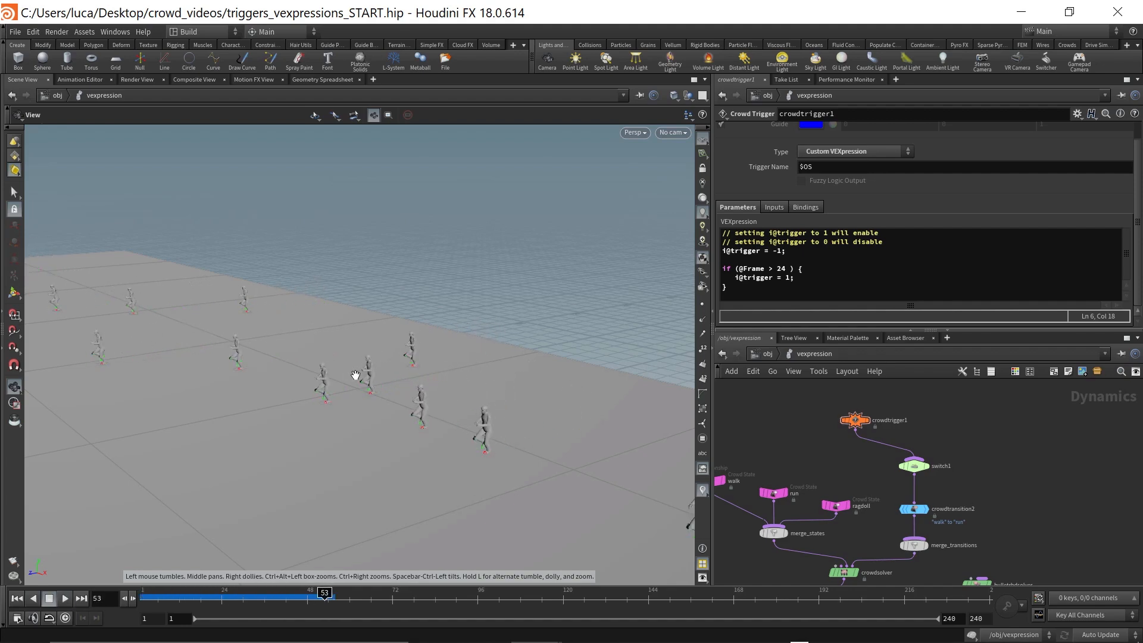
- Look through crowdtrigger1's available trigger types, such as Time (Current), and keep Custom VEXpression
scroll(829, 195, up, 1)
click(826, 174)
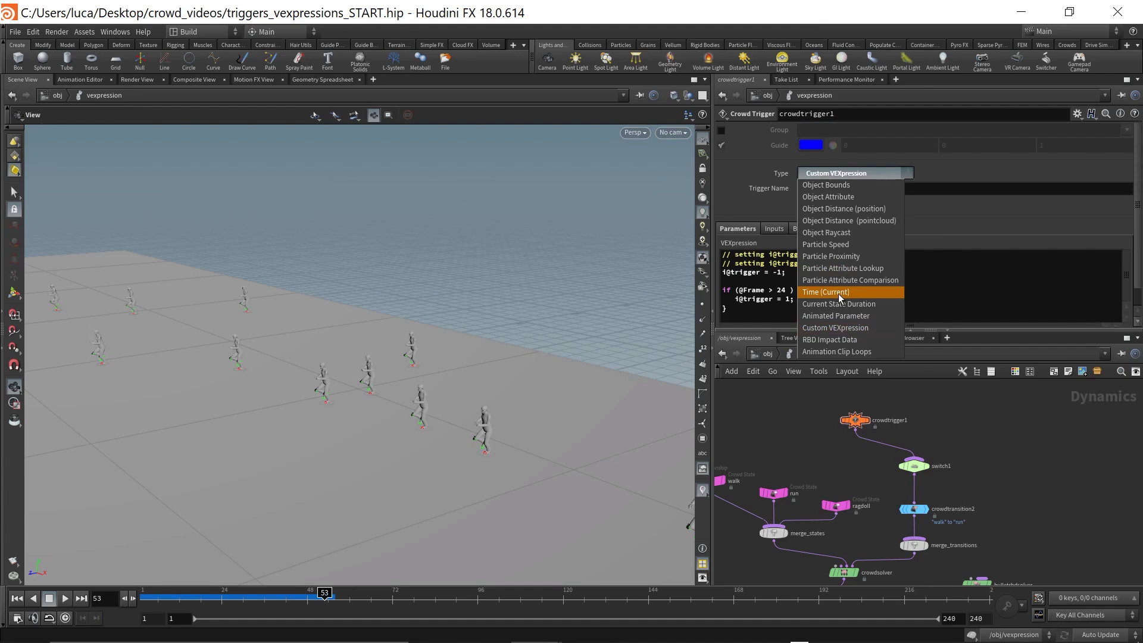
click(738, 166)
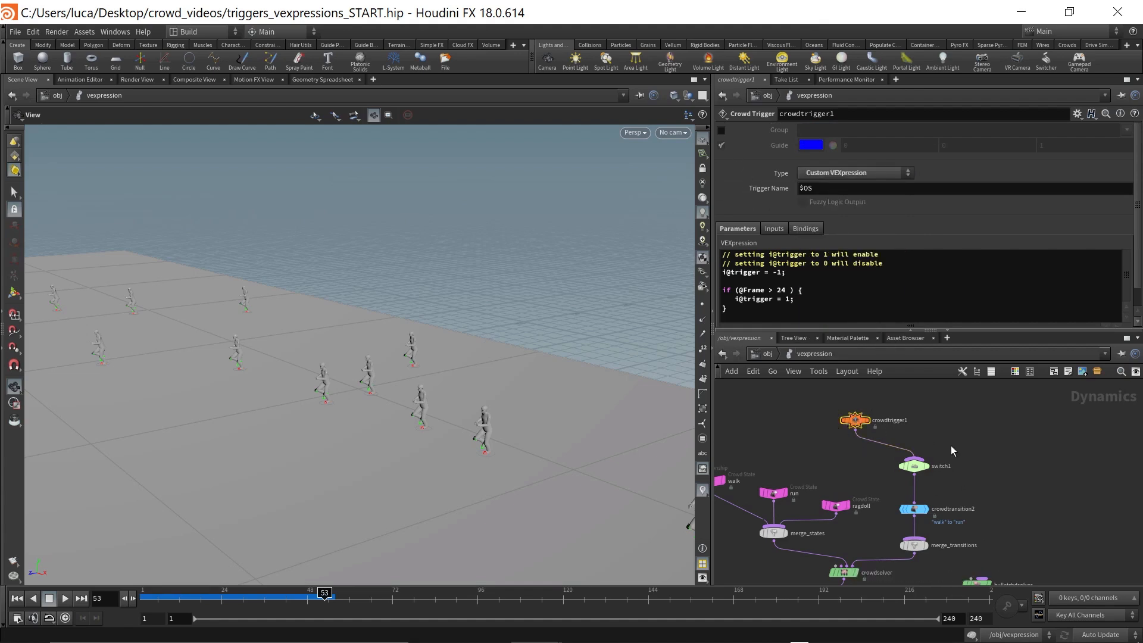
- Duplicate crowdtrigger1 beside the original and connect the copy's output to switch1 as a second input
middle_drag(933, 427, 902, 453)
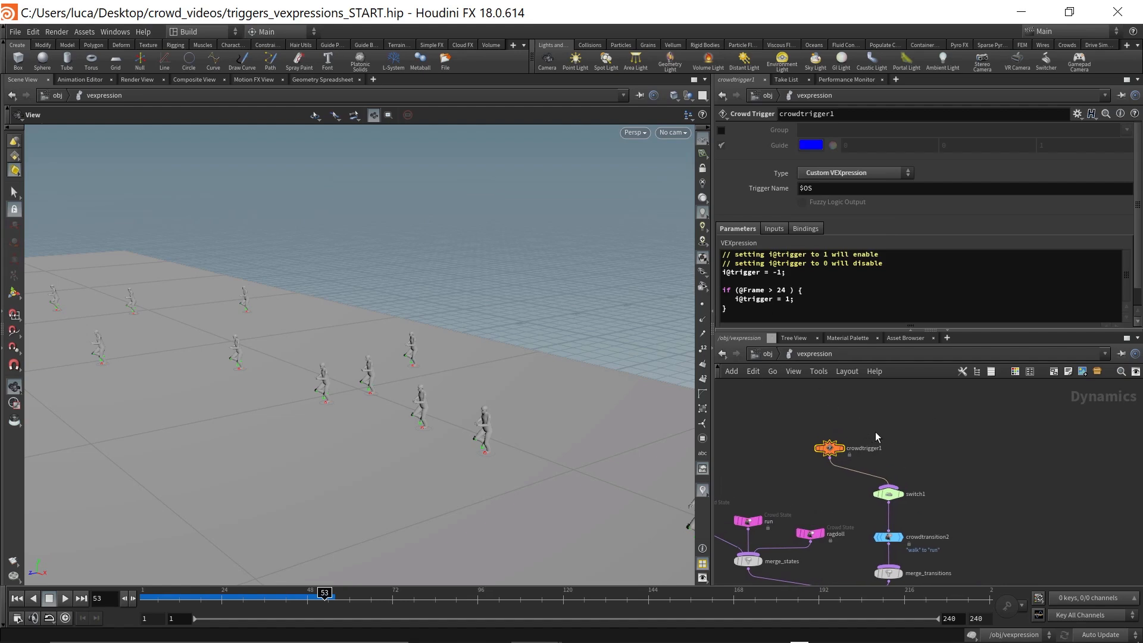
scroll(872, 462, up, 3)
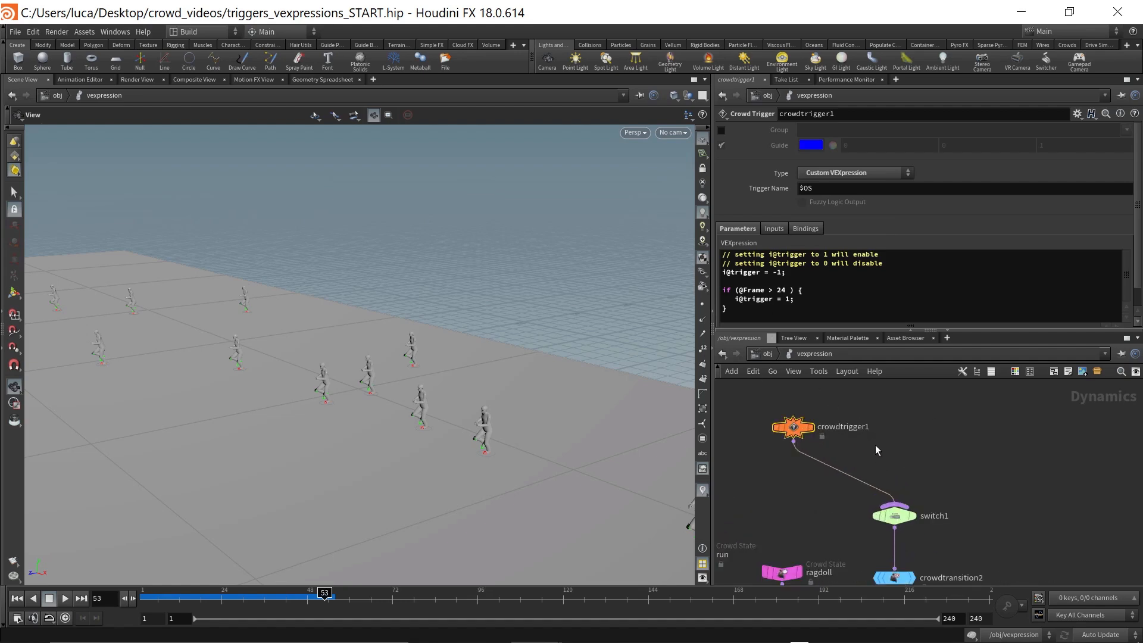
alt+drag(792, 432, 893, 418)
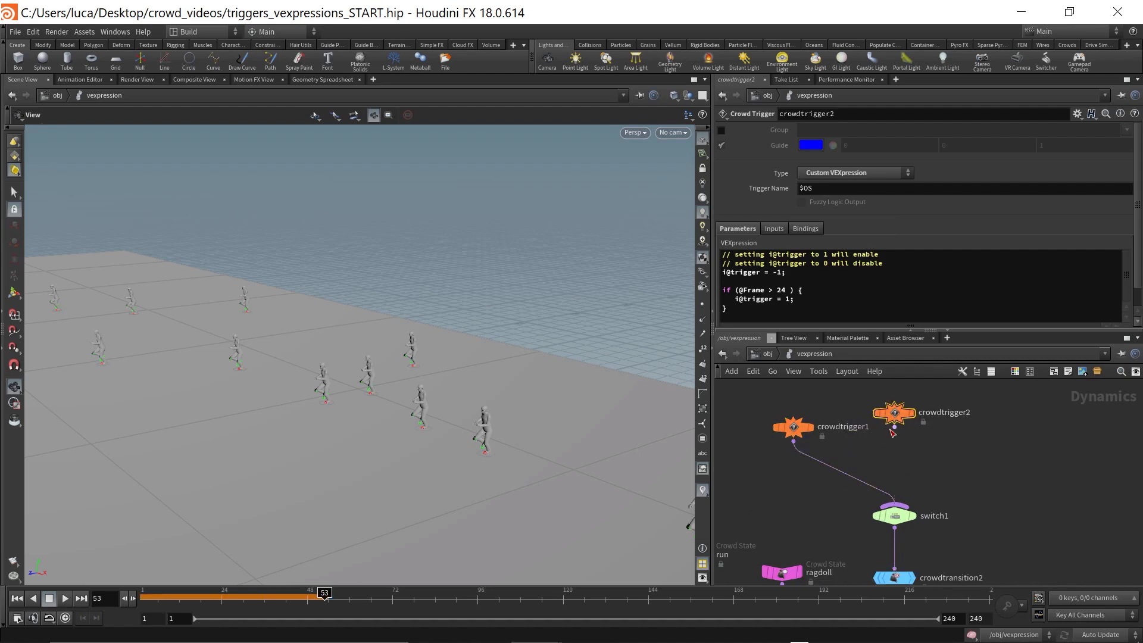
click(894, 427)
click(895, 504)
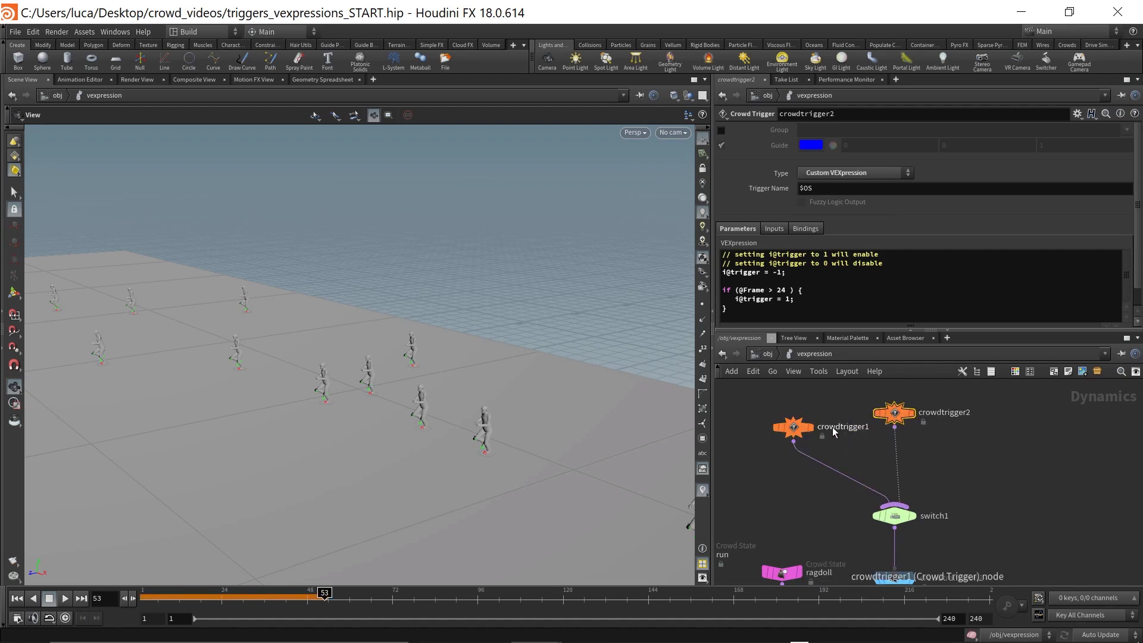
- Rename the original crowdtrigger1 node as time
double_click(833, 432)
text(tim)
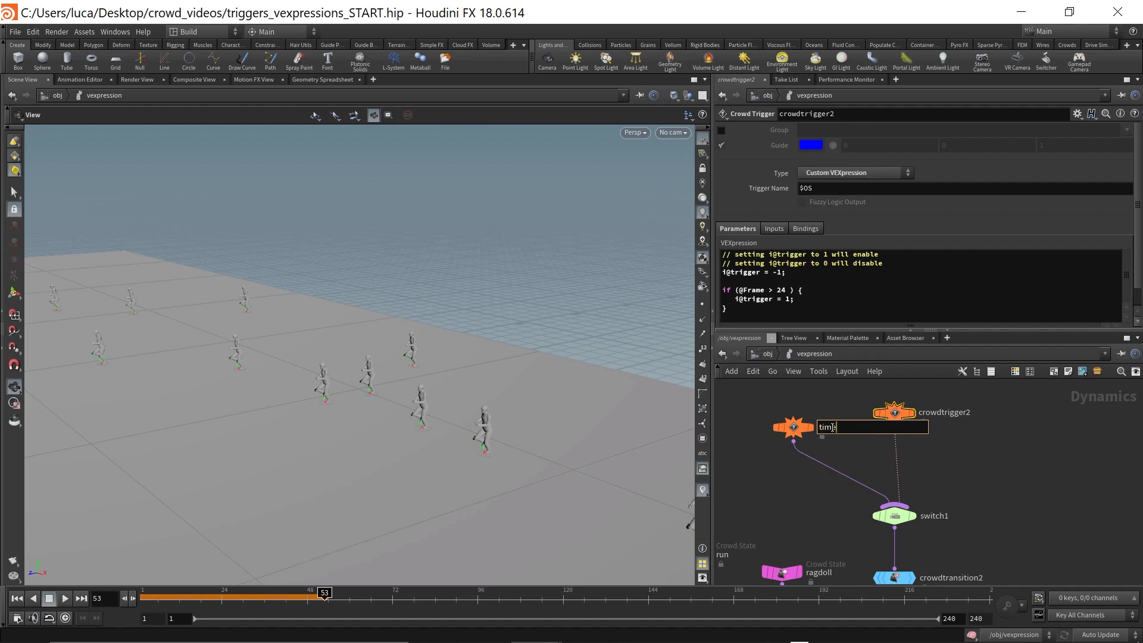
text(e)
key(Return)
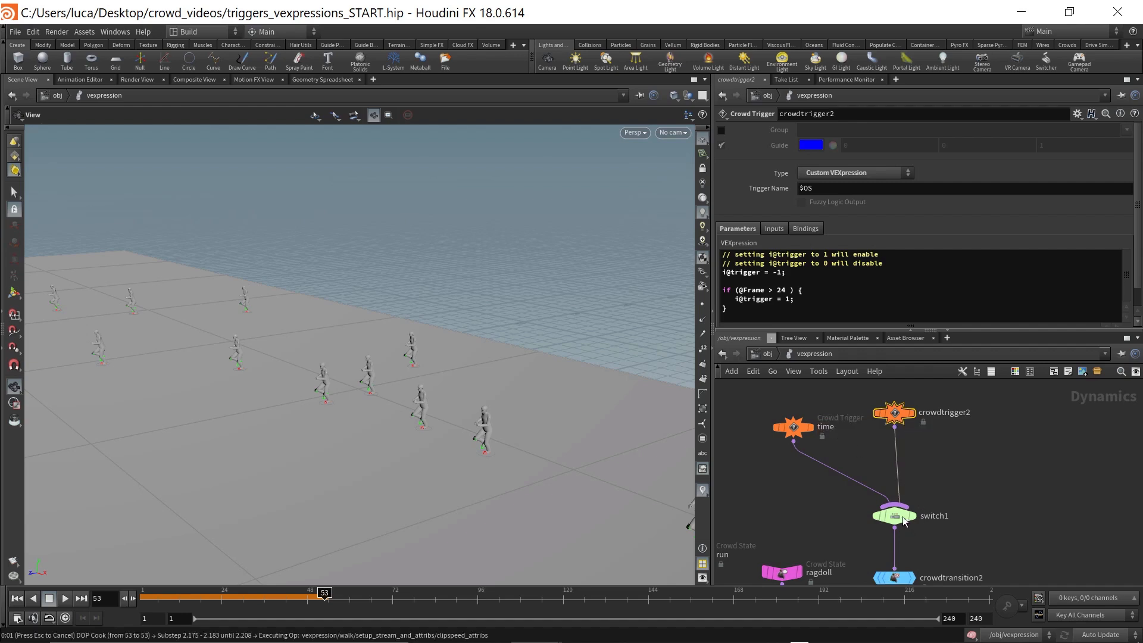
- Set switch1's Select Input to 1 and return the playback to the first frame
click(900, 525)
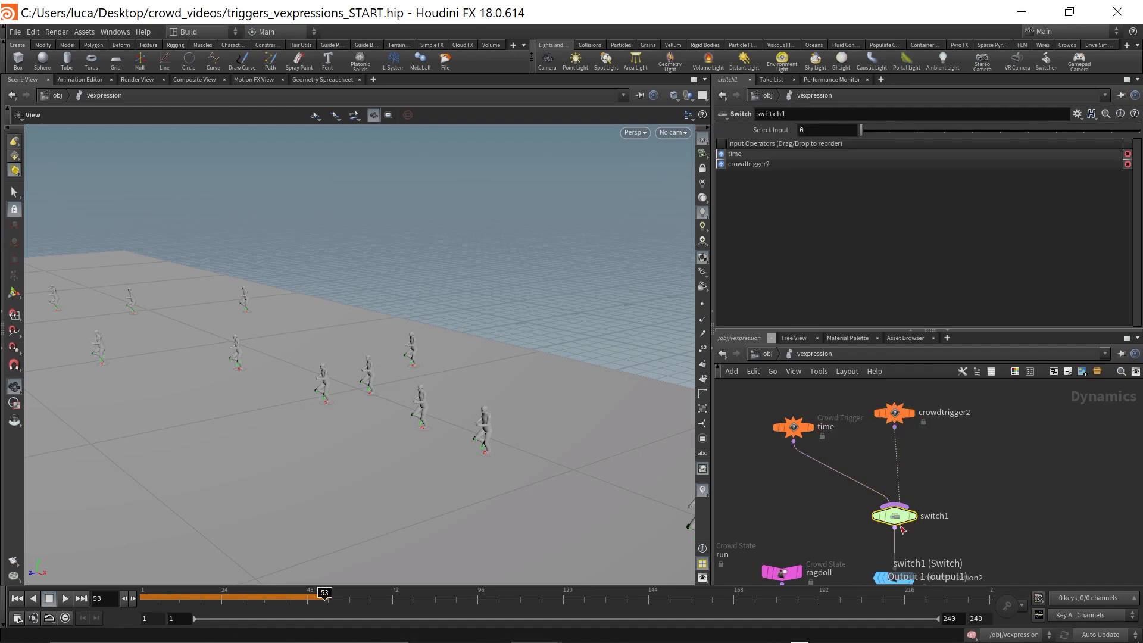
click(814, 130)
text(1)
key(Return)
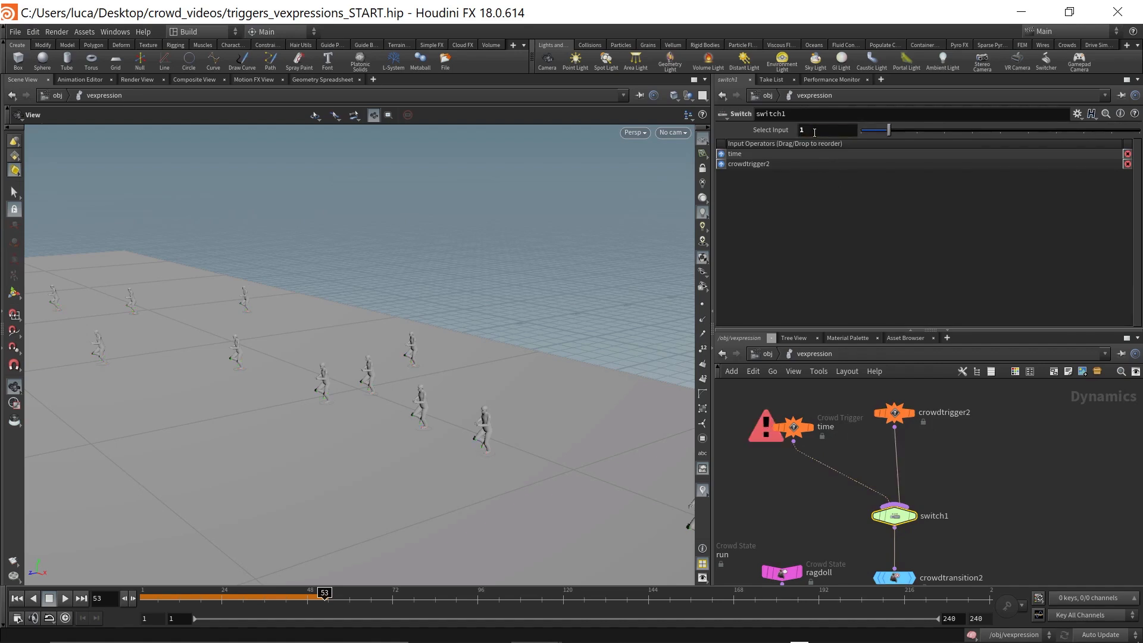
key(ctrl+Up)
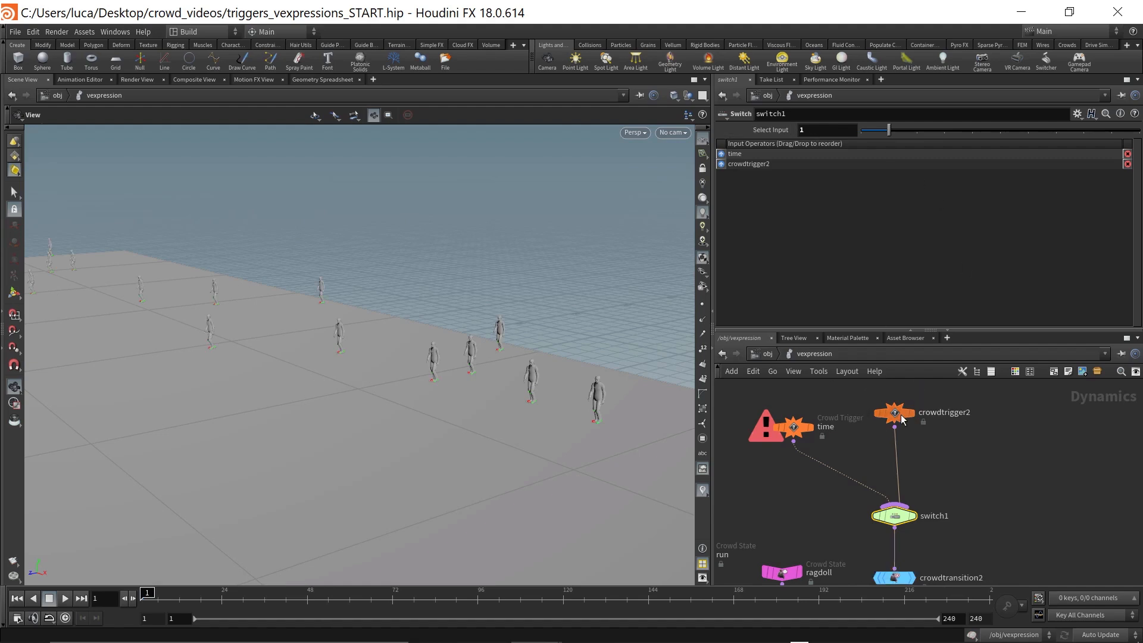
- Insert the line "my_frame = rand(i@id+0.456)" above the if condition in crowdtrigger2's VEXpression
click(893, 413)
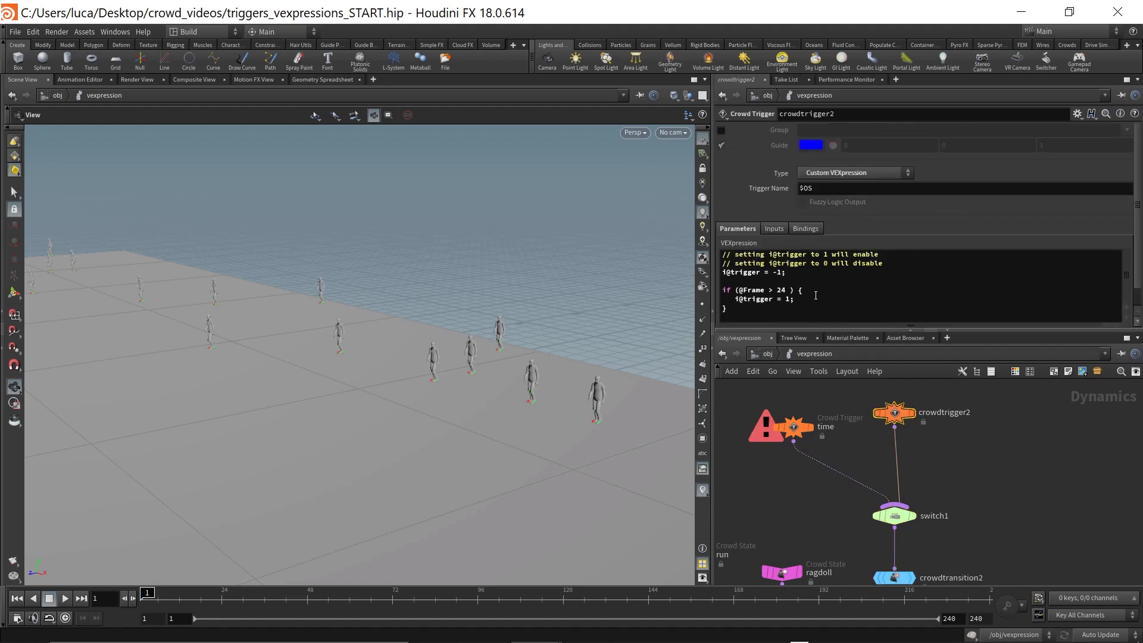
click(823, 275)
key(Return)
key(Return)
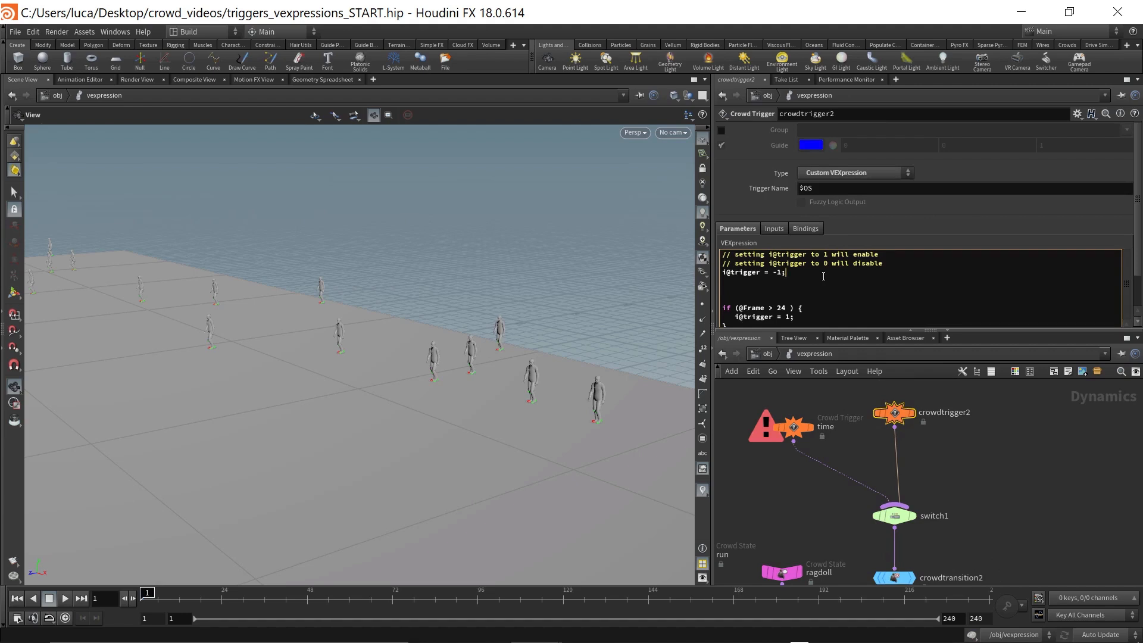
key(Delete)
key(Delete)
text(my)
key(BackSpace)
key(BackSpace)
key(Return)
key(Return)
text(my_frame = rand()
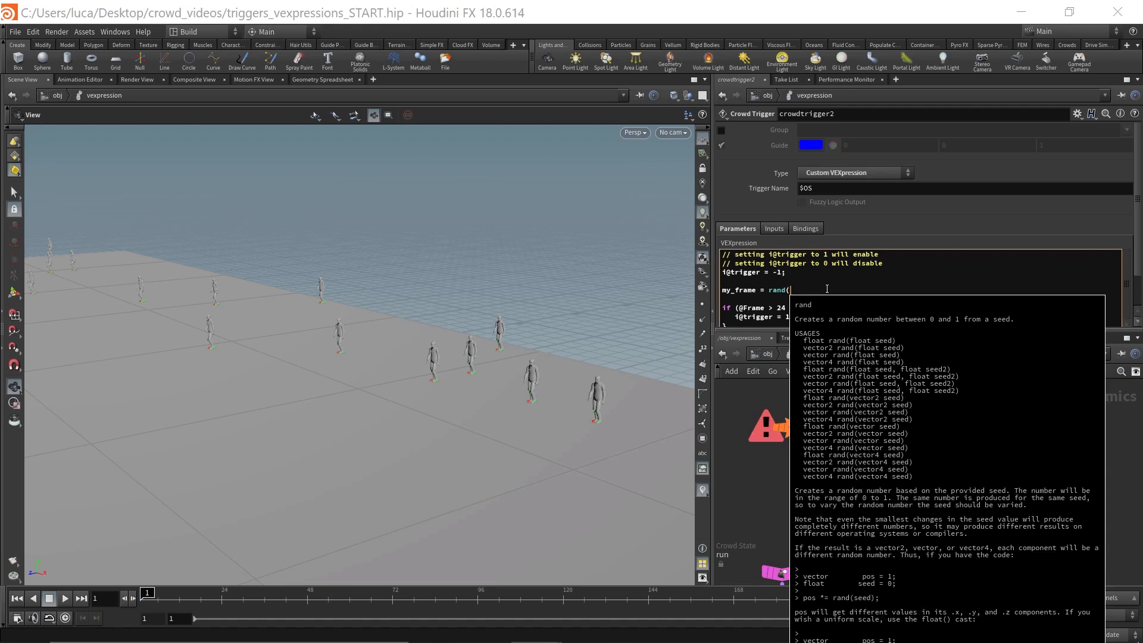
text(i)
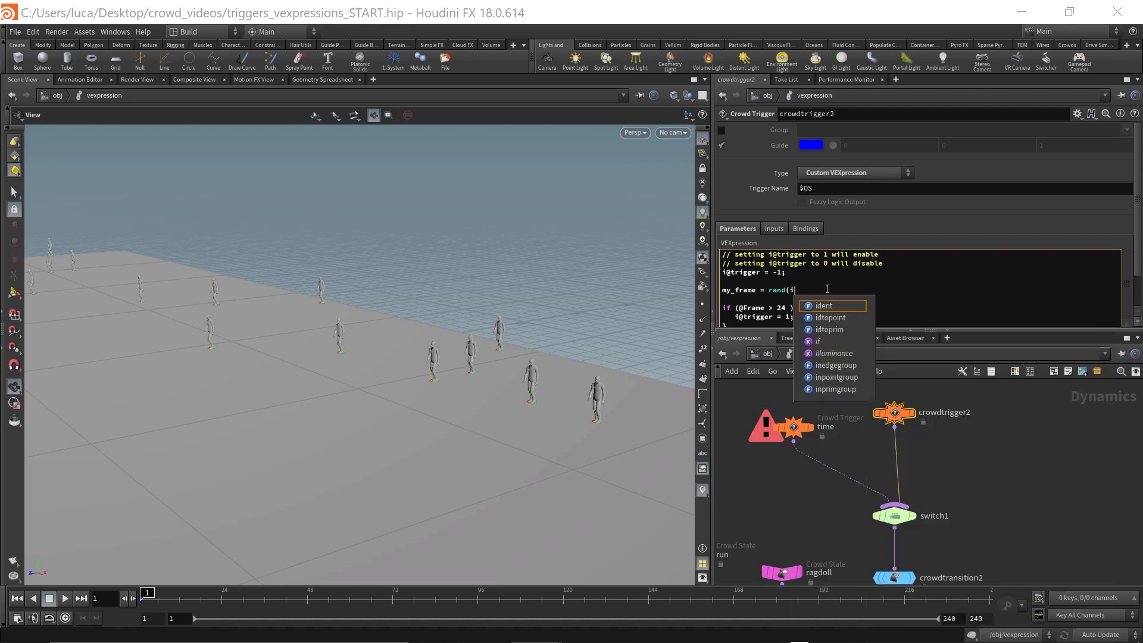
text(@)
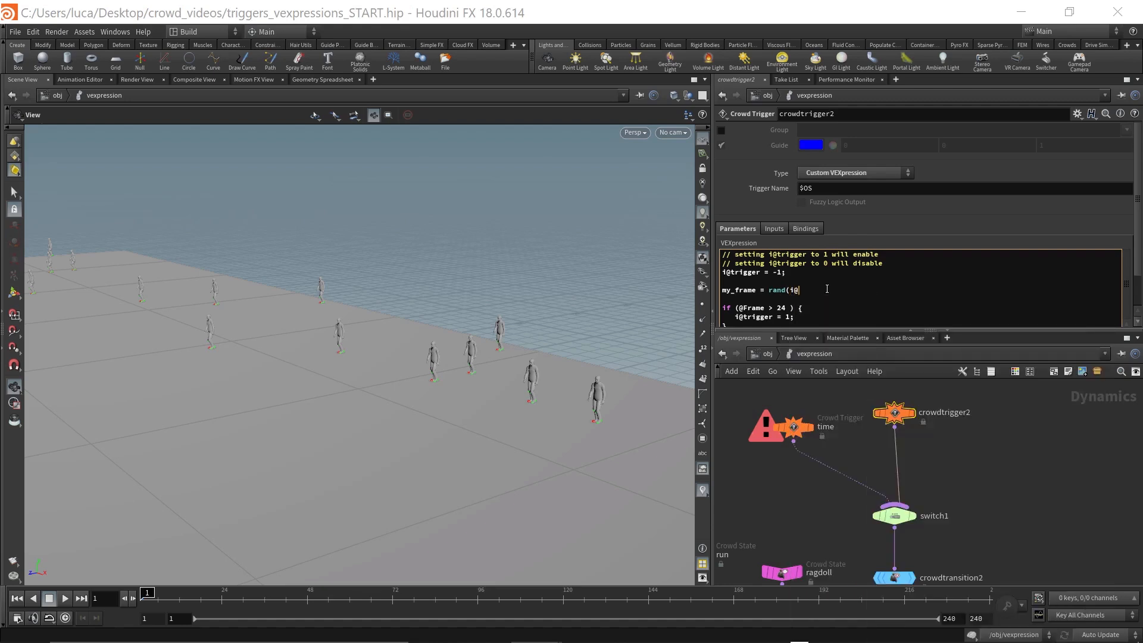
text(id)+0.456)
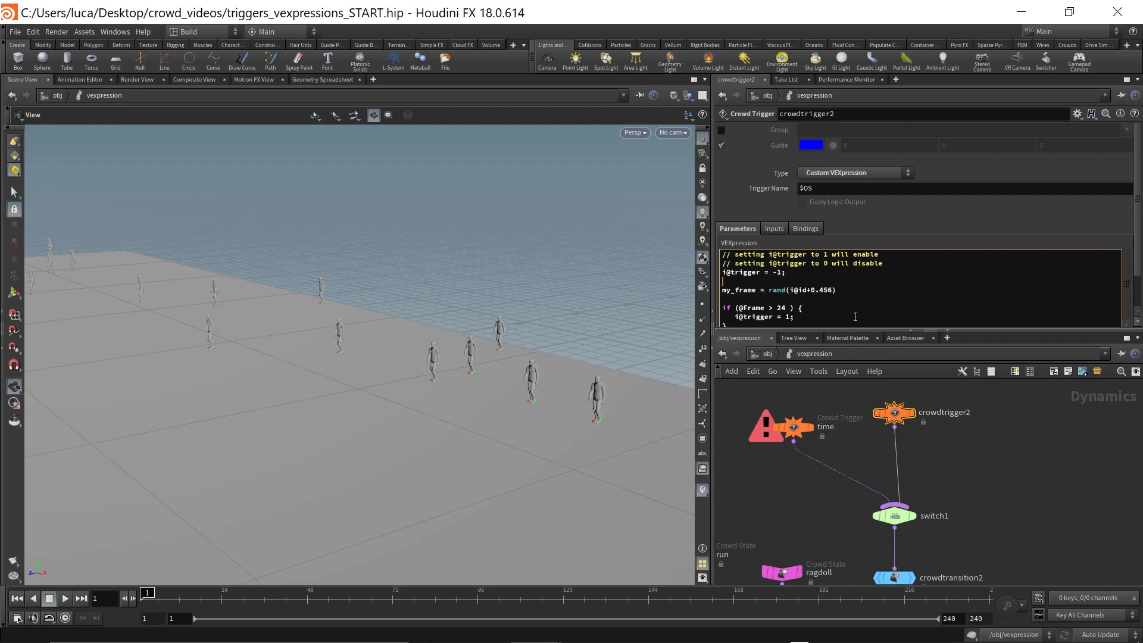
- Declare the my_frame variable as a float in crowdtrigger2's VEXpression
text(int)
key(BackSpace)
key(BackSpace)
key(BackSpace)
text(float)
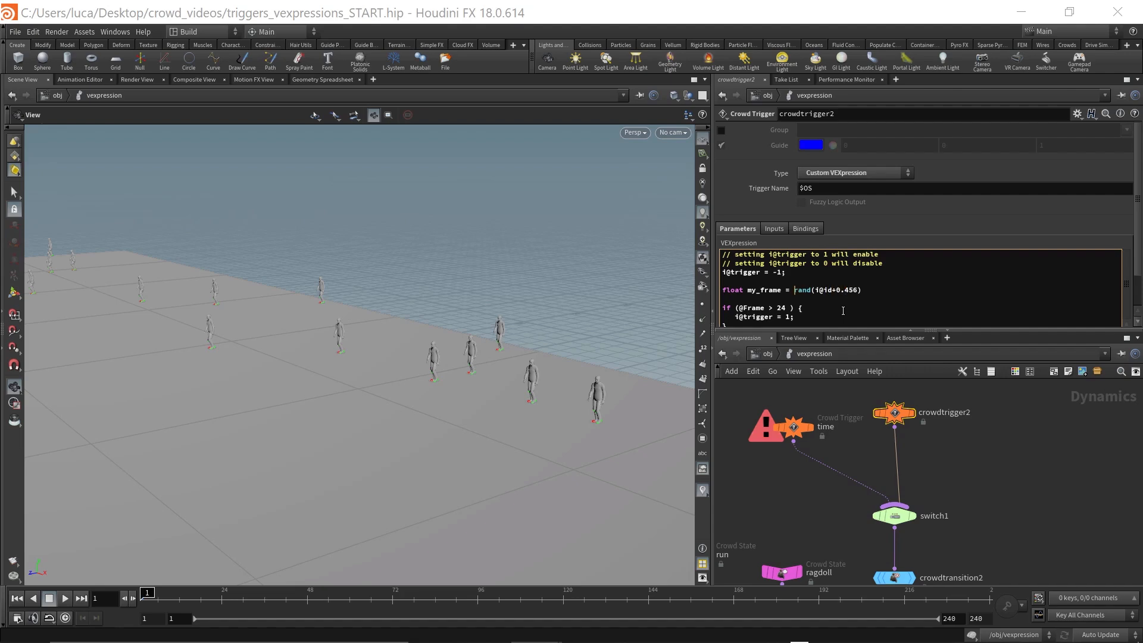
- Remap the random value with fit(rand(i@id+0.456),0,1,24,50); and enlarge the parameter area to show the whole expression
text(fit()
text(,0,1,)
text(24,50);)
key(Right)
key(Right)
key(Right)
key(Right)
key(Right)
key(Right)
key(Right)
key(Right)
key(Right)
drag(970, 331, 971, 365)
- Try assigning my_frame to i@trigger inside the if block, and undo that edit
click(790, 317)
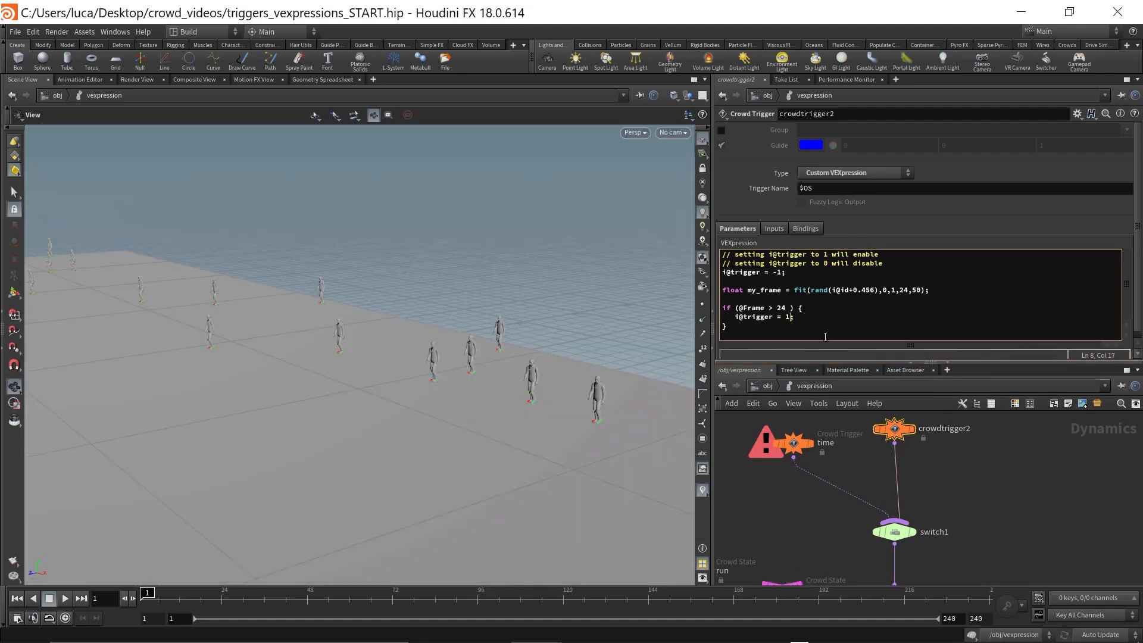
key(BackSpace)
text(my_frame)
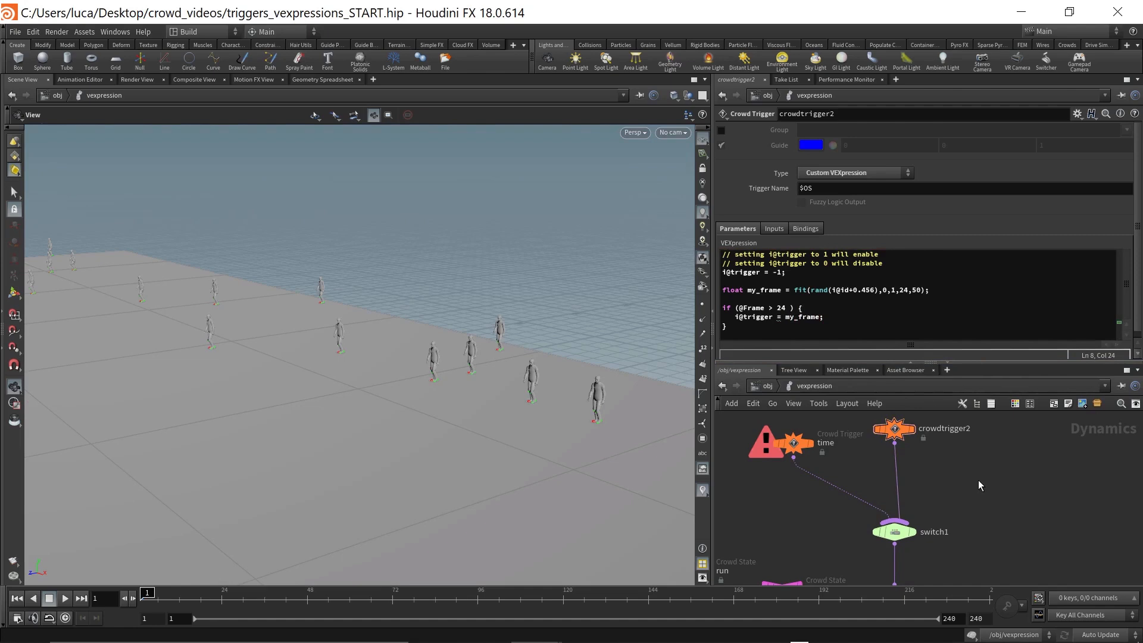
scroll(977, 480, down, 2)
middle_drag(977, 479, 972, 458)
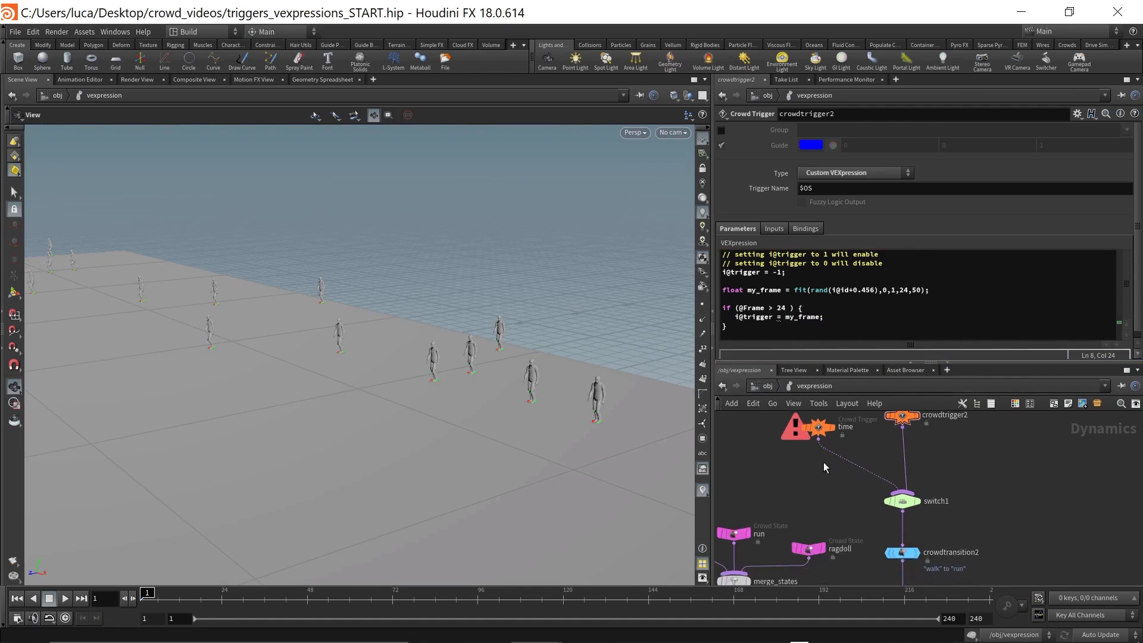
click(784, 308)
key(ctrl+z)
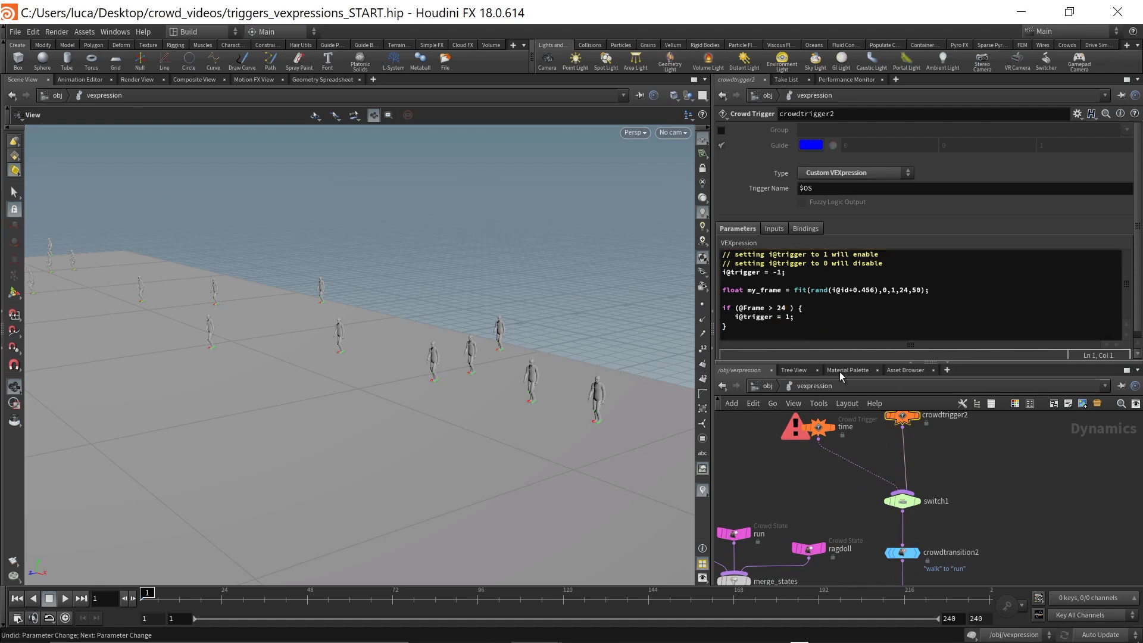
click(785, 307)
key(BackSpace)
key(BackSpace)
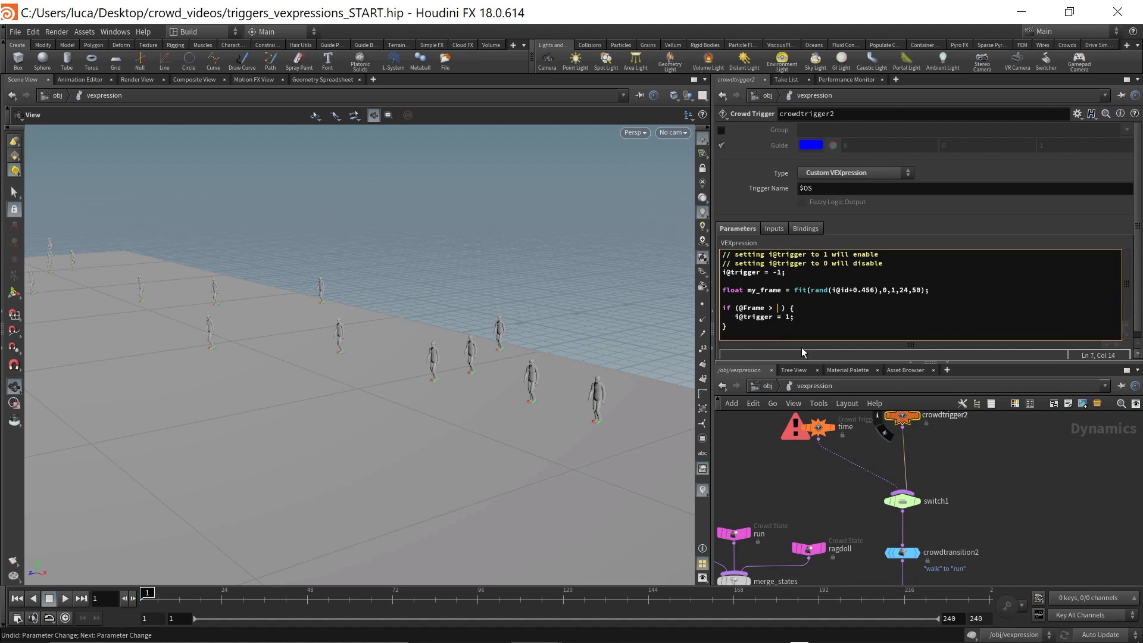
text(my_)
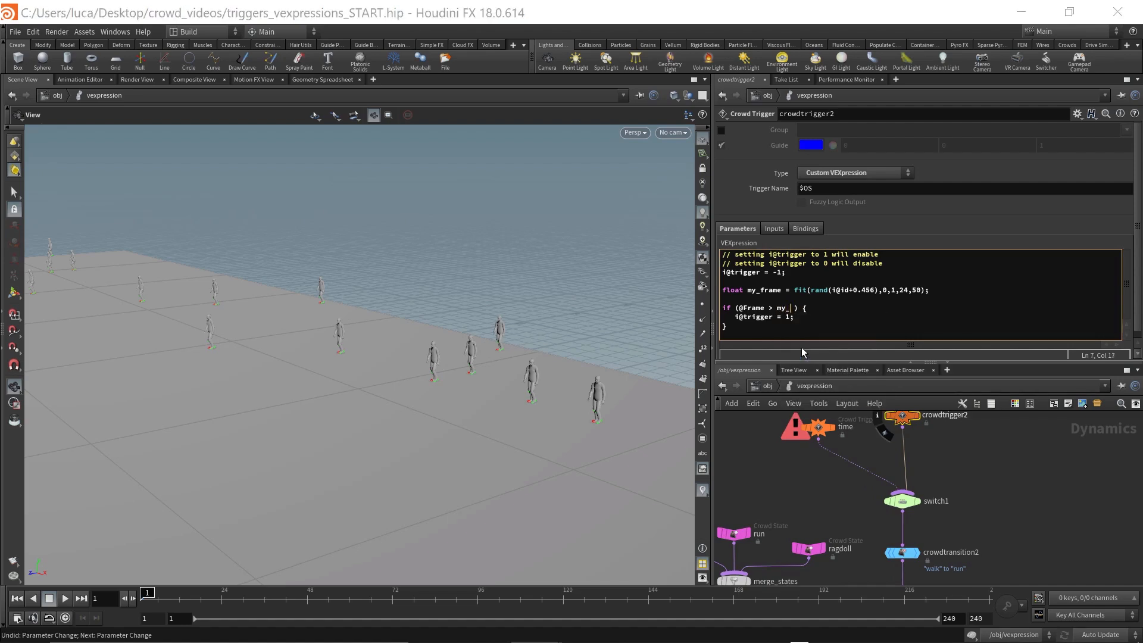
text(frame)
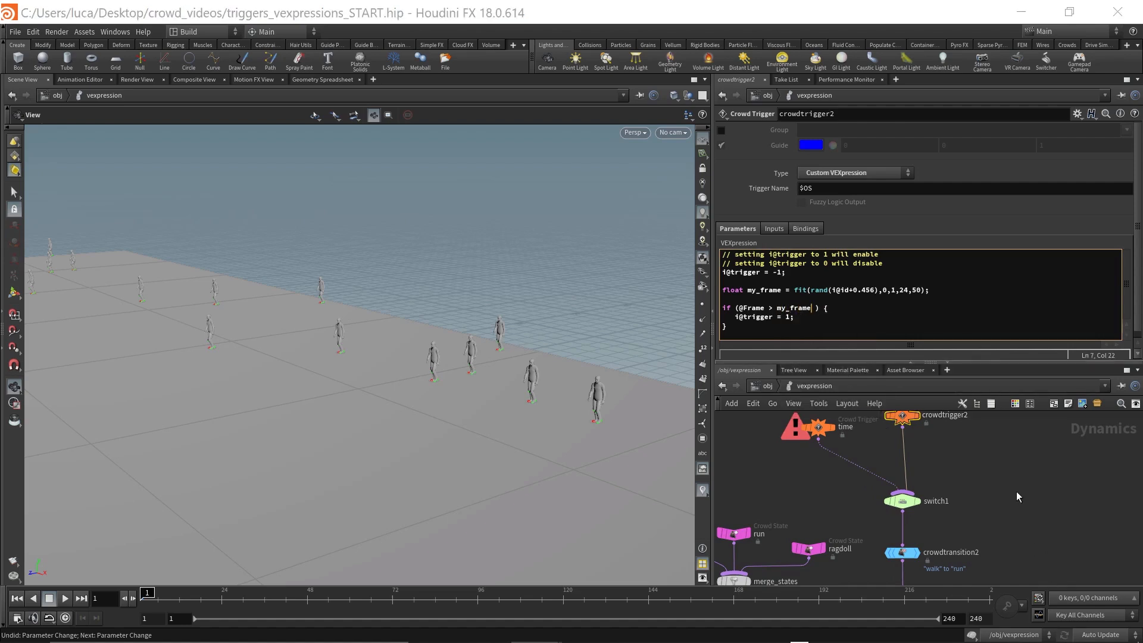
scroll(995, 484, down, 4)
scroll(995, 486, up, 2)
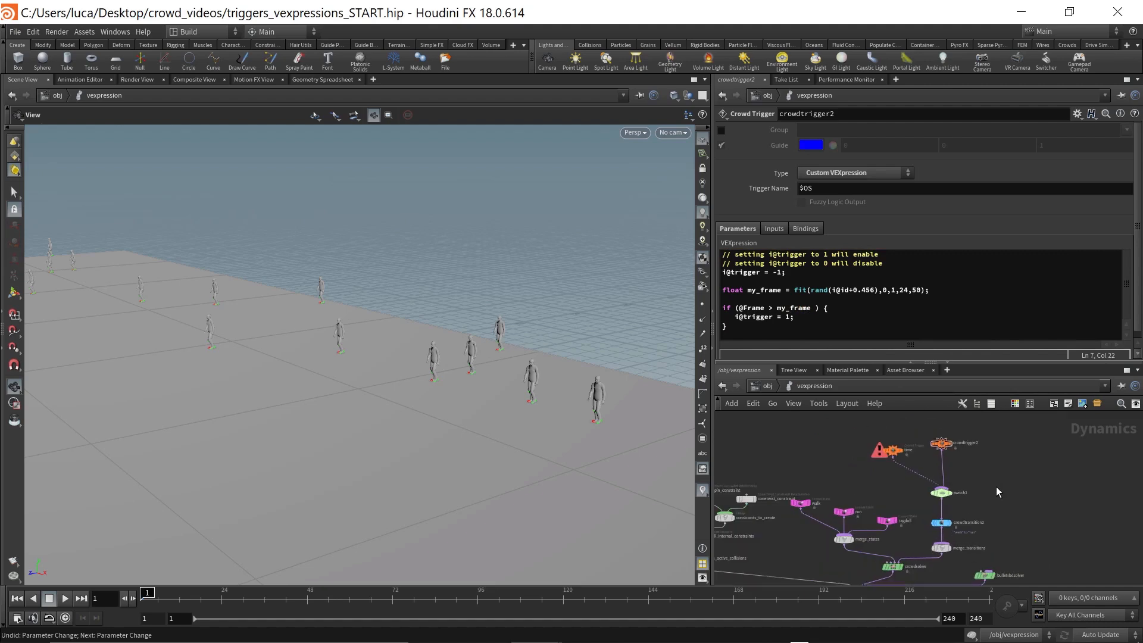
middle_drag(996, 486, 1003, 473)
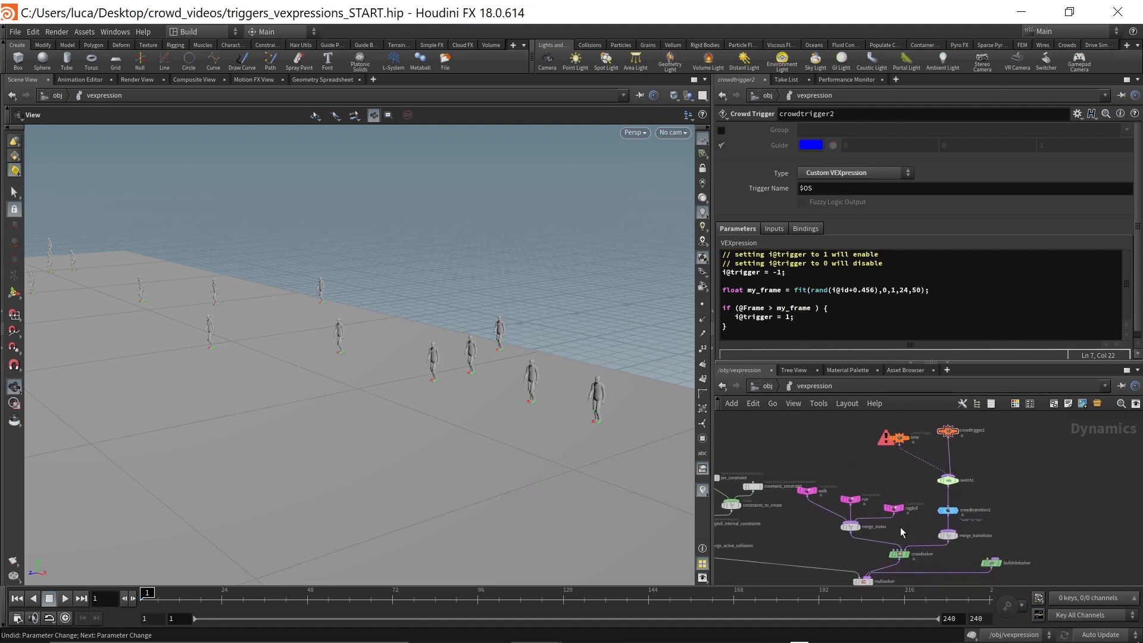
drag(339, 390, 331, 413)
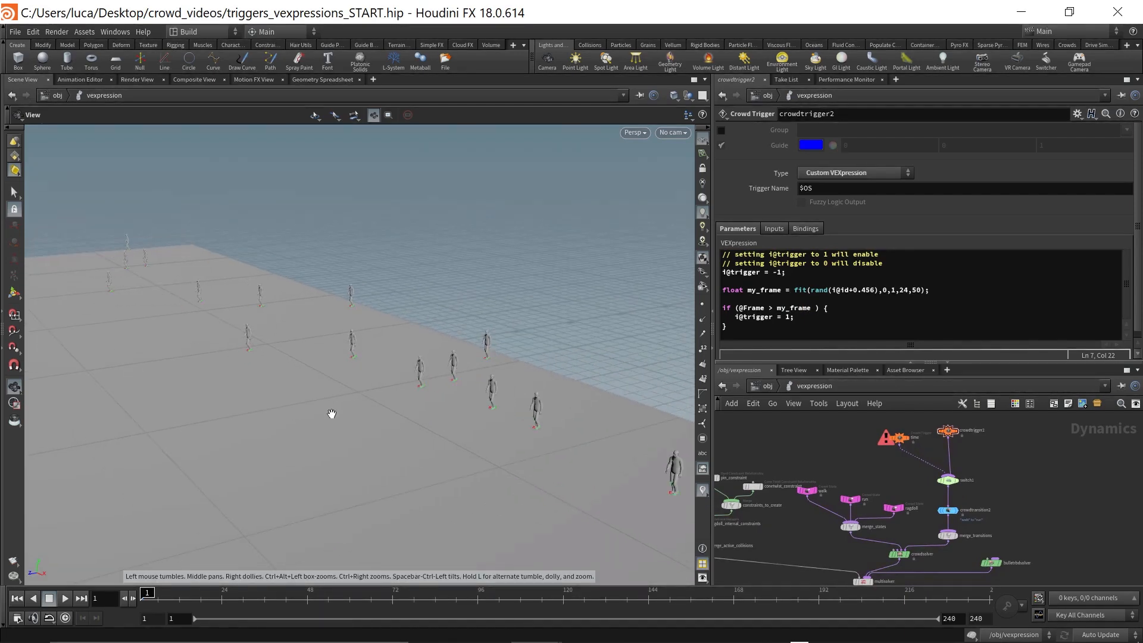
- Play the simulation to check that agents start running at random frames, and rewind to frame 1
key(Up)
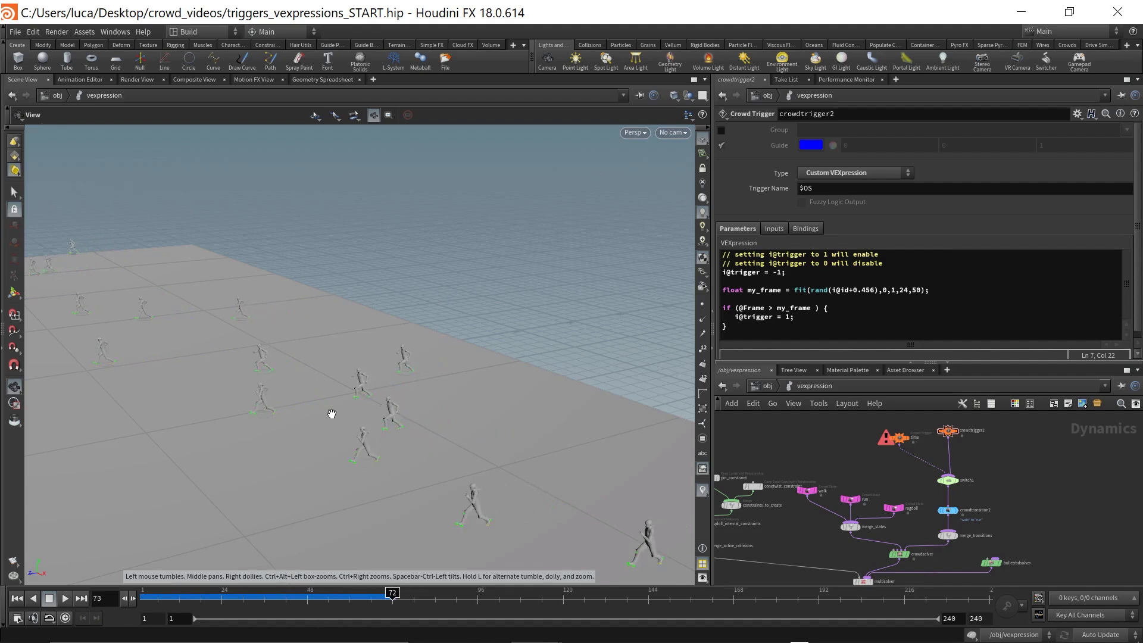
key(Down)
key(ctrl+Up)
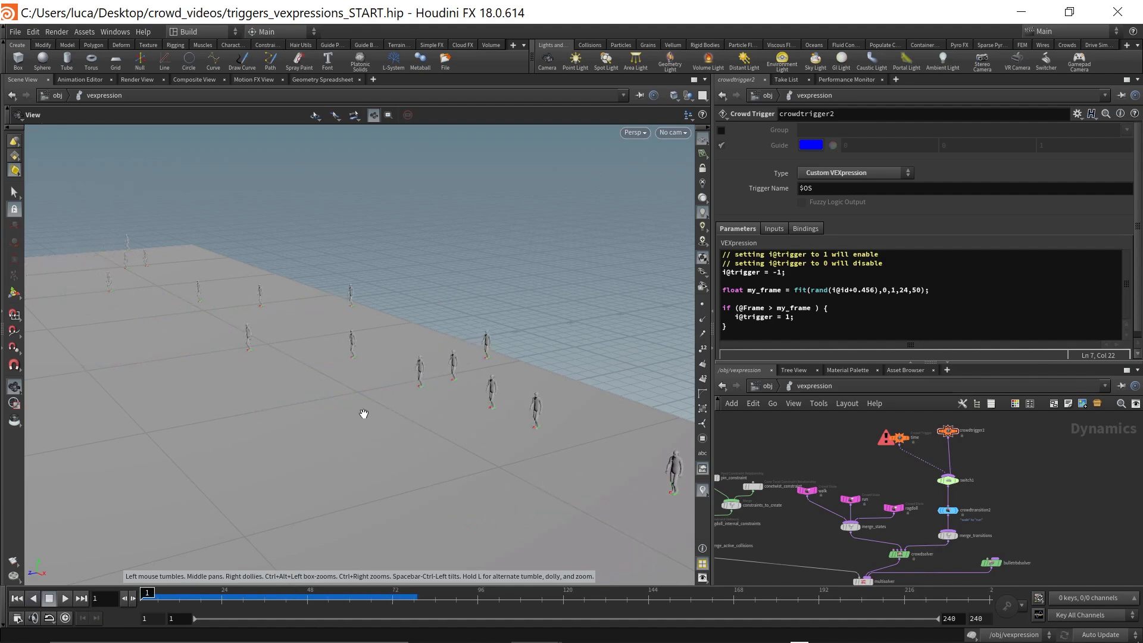
- Add a new Crowd Trigger node in the empty space beside crowdtrigger2
scroll(961, 459, up, 2)
middle_drag(962, 460, 895, 486)
scroll(894, 485, up, 1)
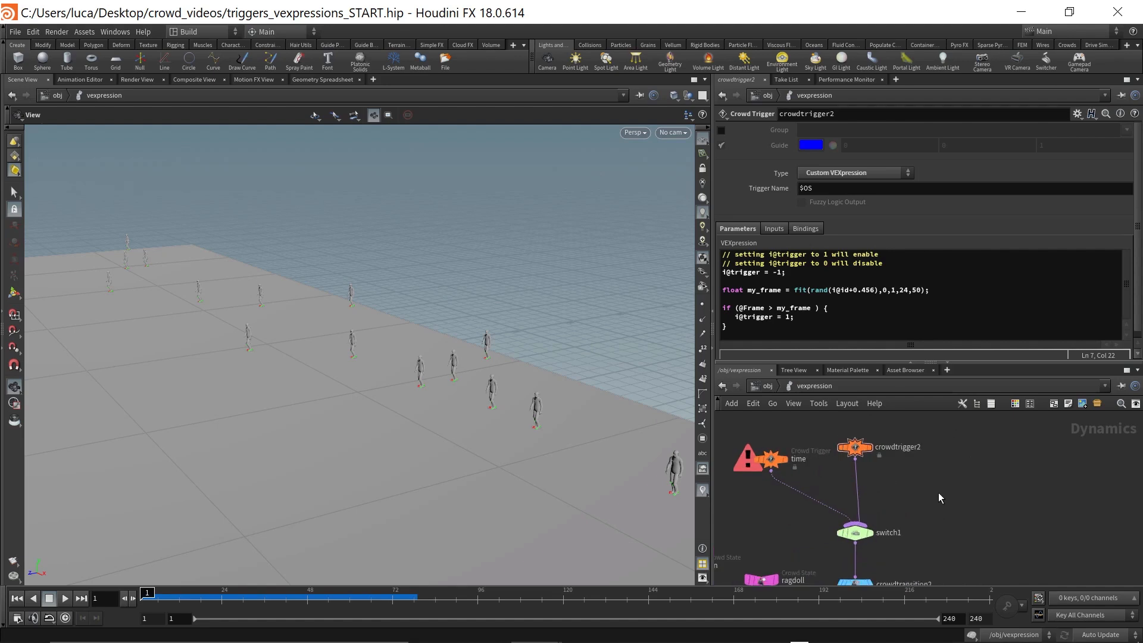
key(Tab)
text(trig)
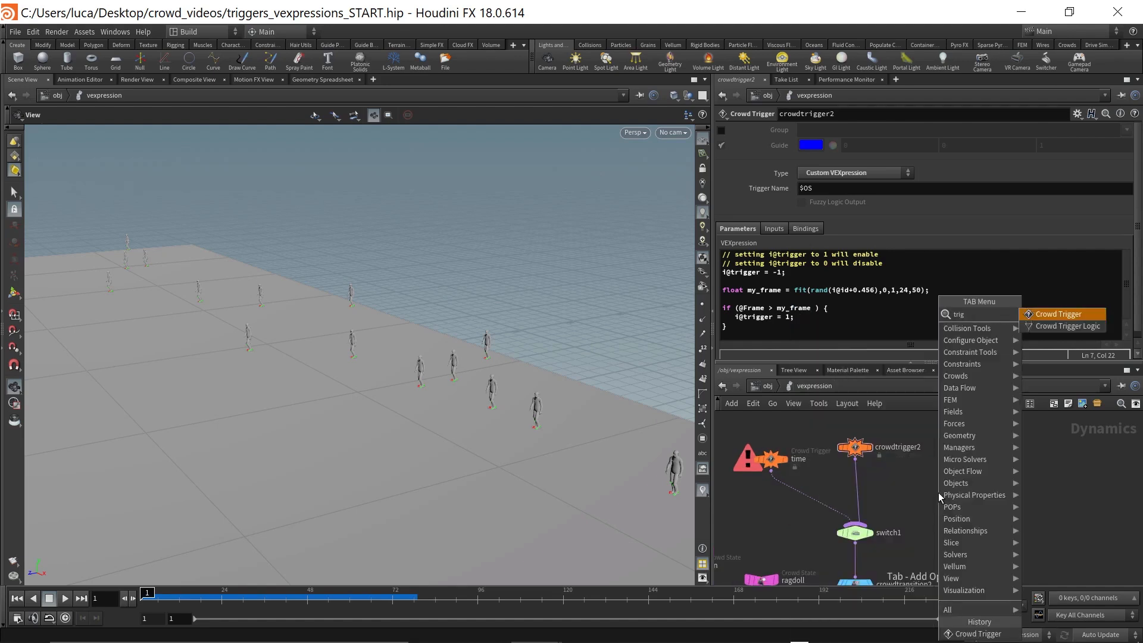
key(Escape)
key(Tab)
text(trigger)
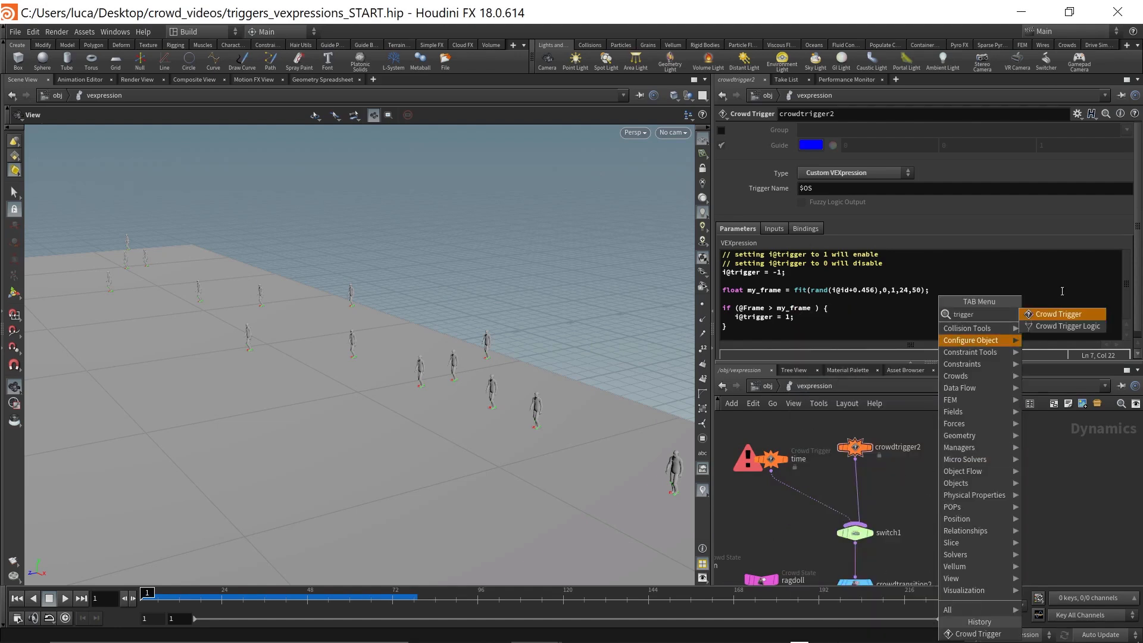
click(1057, 315)
click(998, 487)
- Rename the crowdtrigger2 node as rand_frame
double_click(897, 446)
text(rand)
text(_r)
text(rame)
key(Return)
- Rename the new Crowd Trigger node as rand_dist and position it beside rand_frame
drag(996, 488, 971, 482)
double_click(1003, 482)
text(dist)
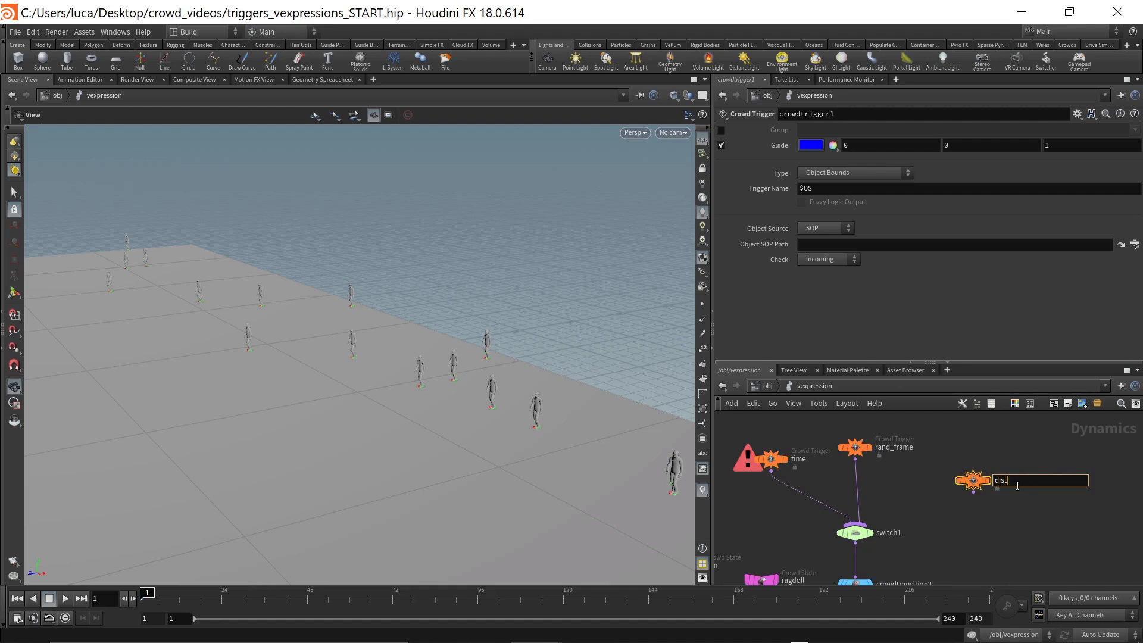
text(rand_)
key(Return)
drag(972, 481, 974, 470)
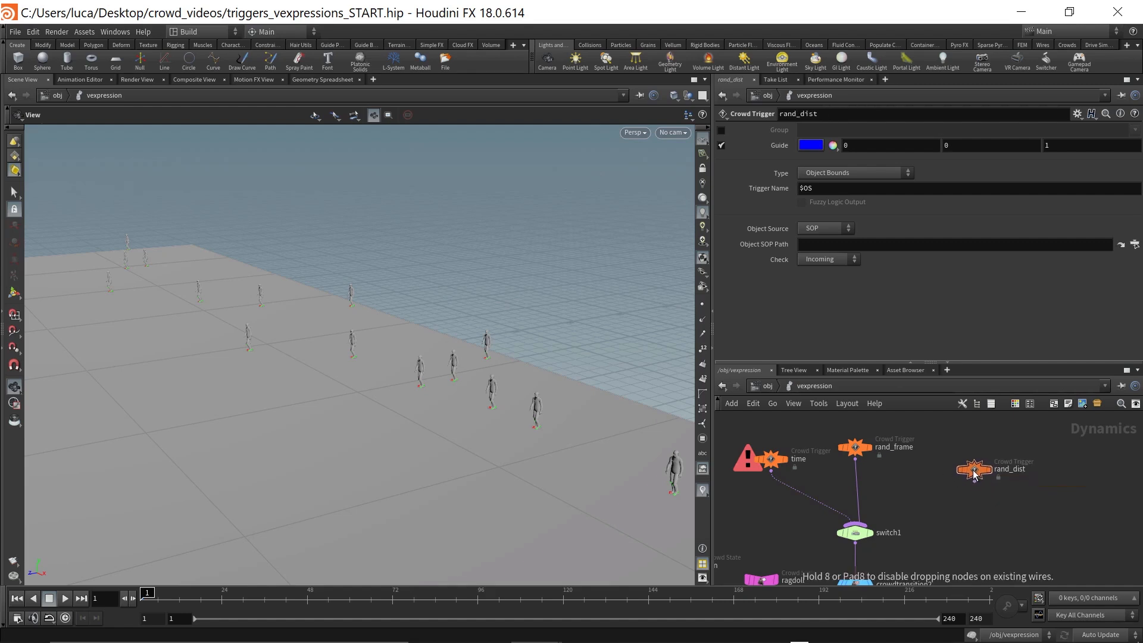
- Connect rand_dist to switch1 as its third input and set the switch's Select Input to 2
scroll(942, 507, up, 2)
middle_drag(918, 489, 945, 495)
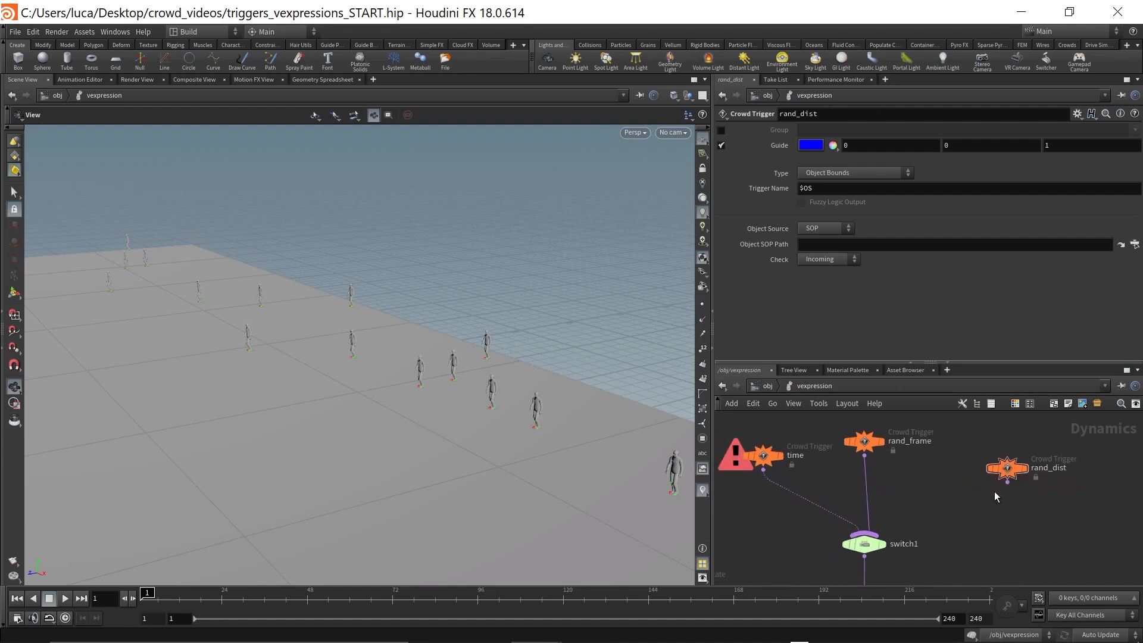
click(1007, 482)
click(864, 543)
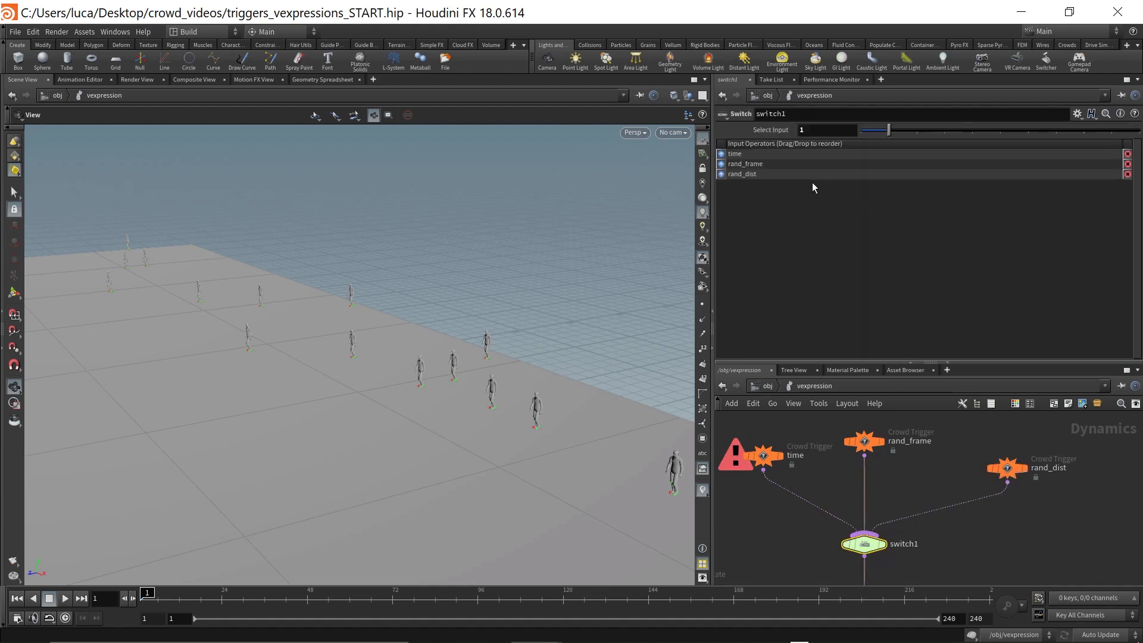
click(811, 129)
text(2)
key(Return)
- Go up to the object level, display vexpression_geo, and return inside the vexpression DOP network
click(1007, 468)
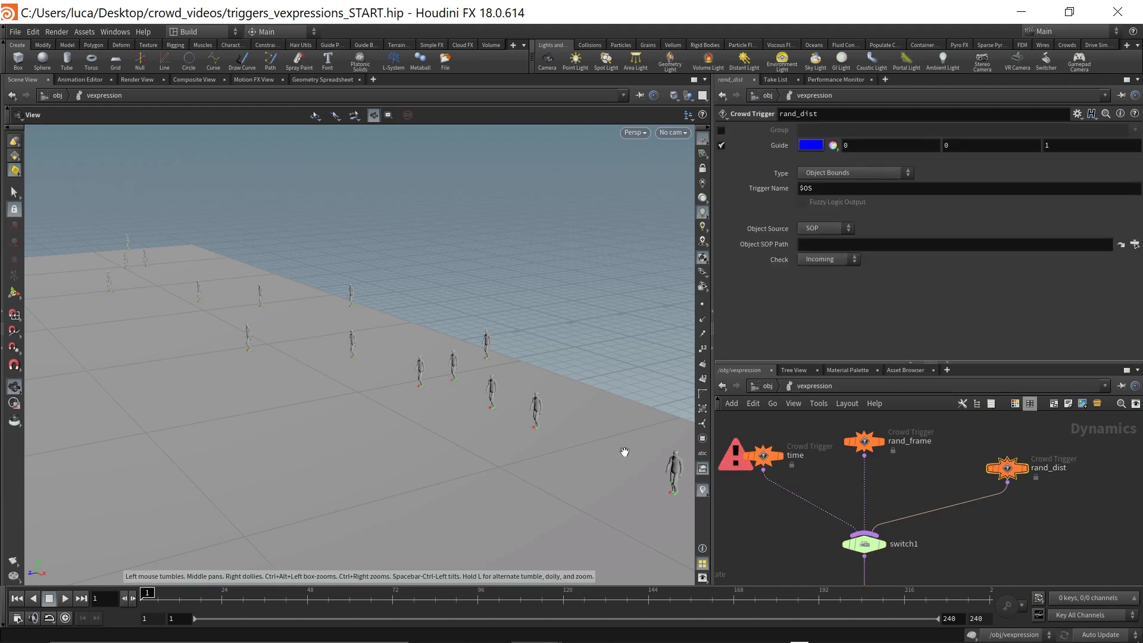
key(u)
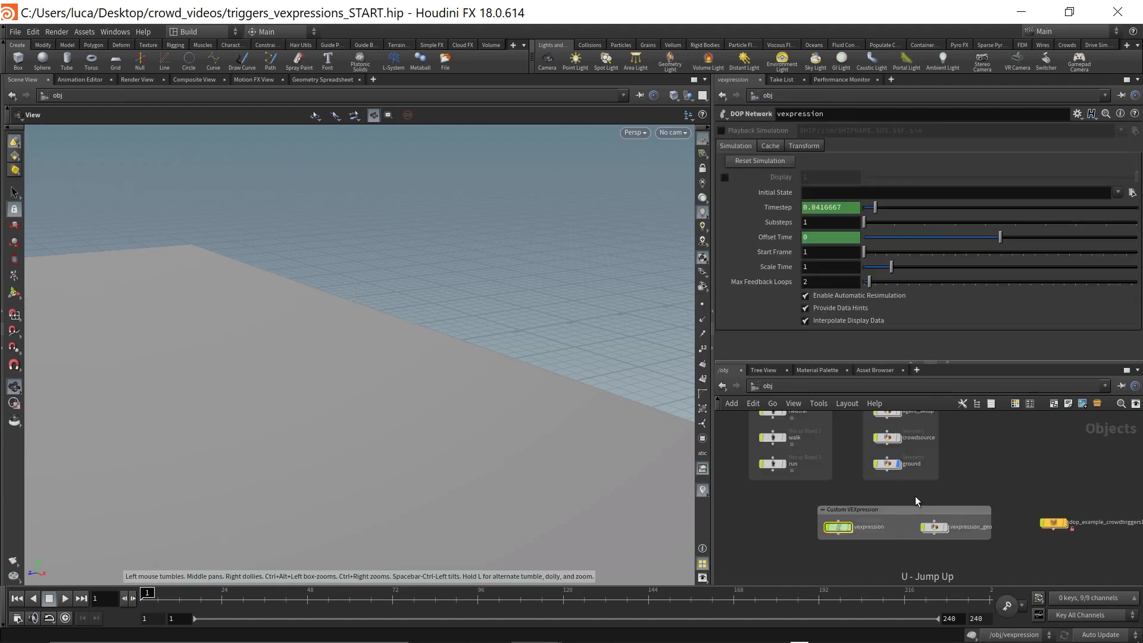
click(937, 529)
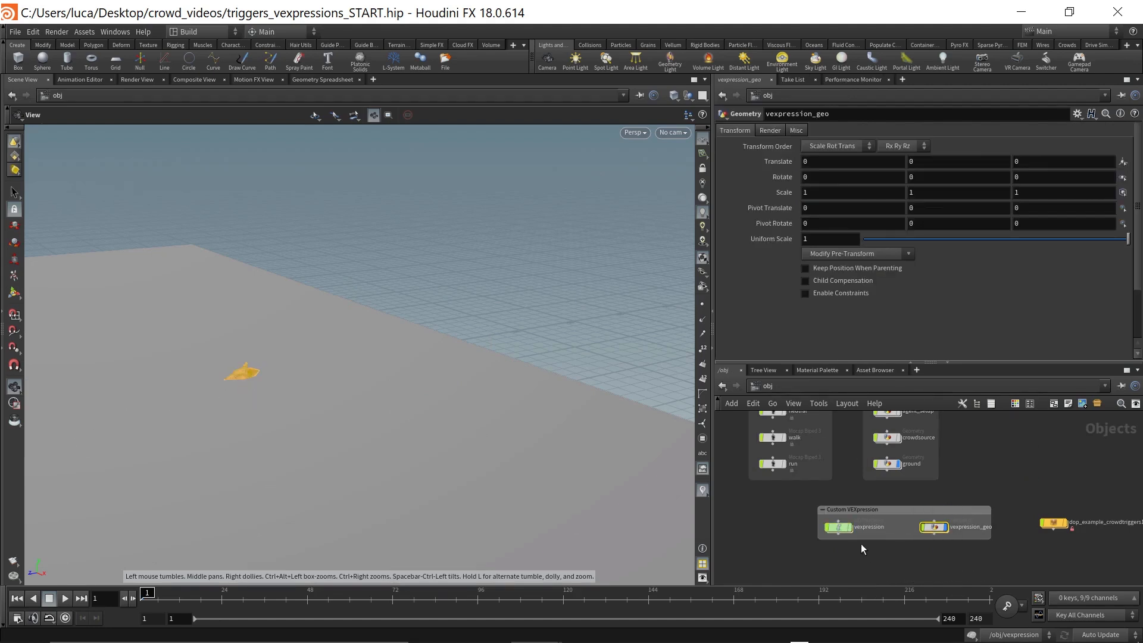
double_click(844, 530)
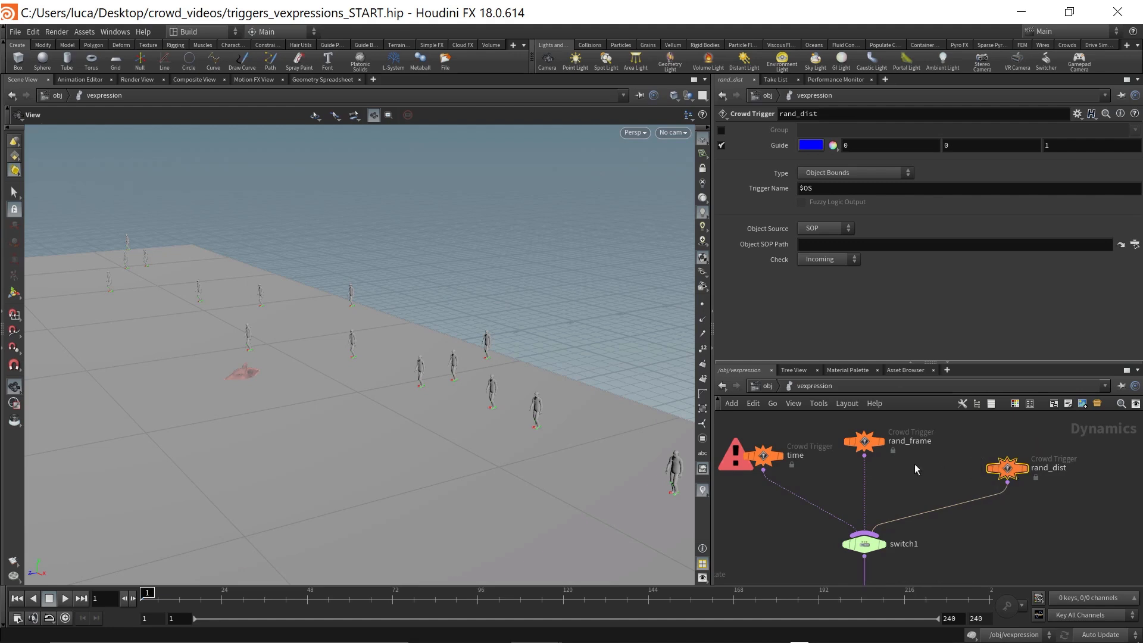
- Set rand_dist's trigger type to Custom VEXpression and its Input 1 to SOP
click(818, 174)
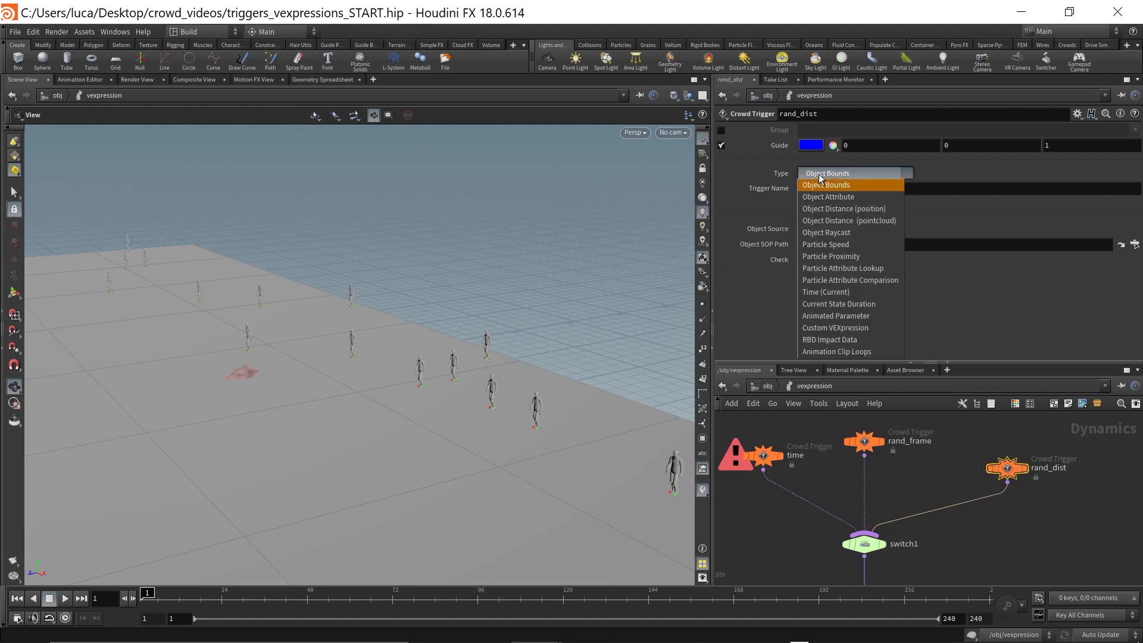
click(861, 329)
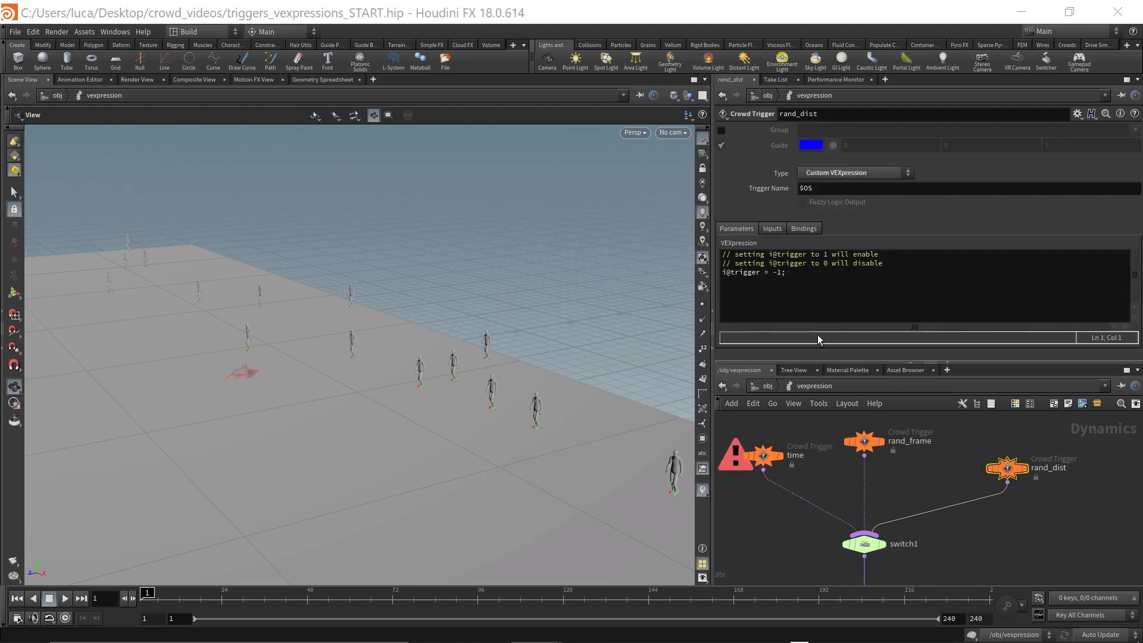
click(770, 230)
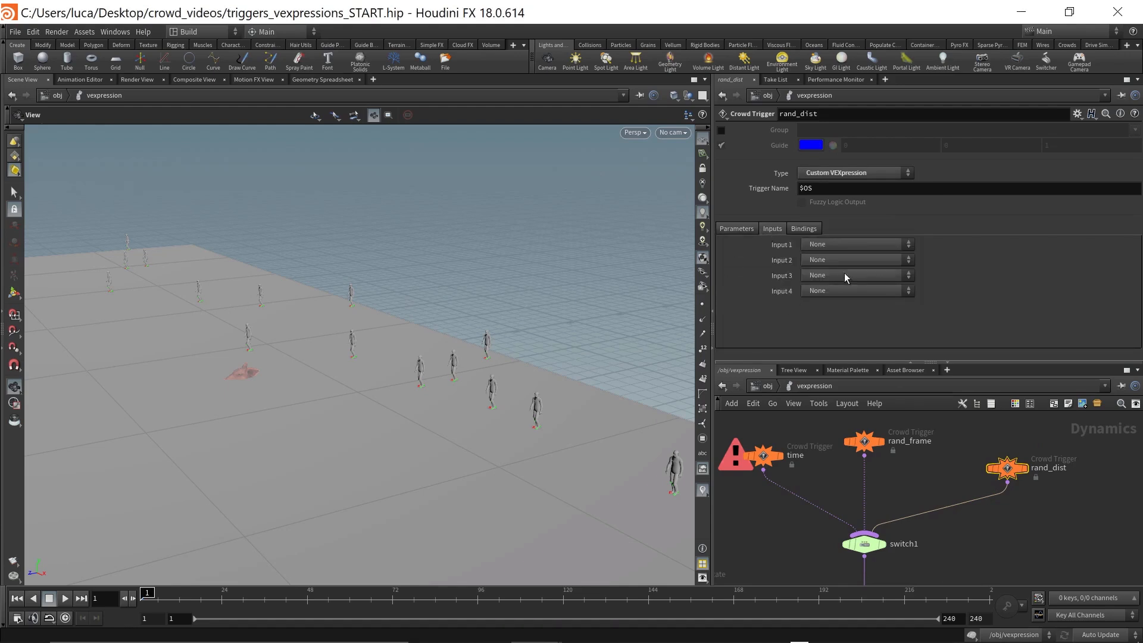
click(751, 230)
click(774, 229)
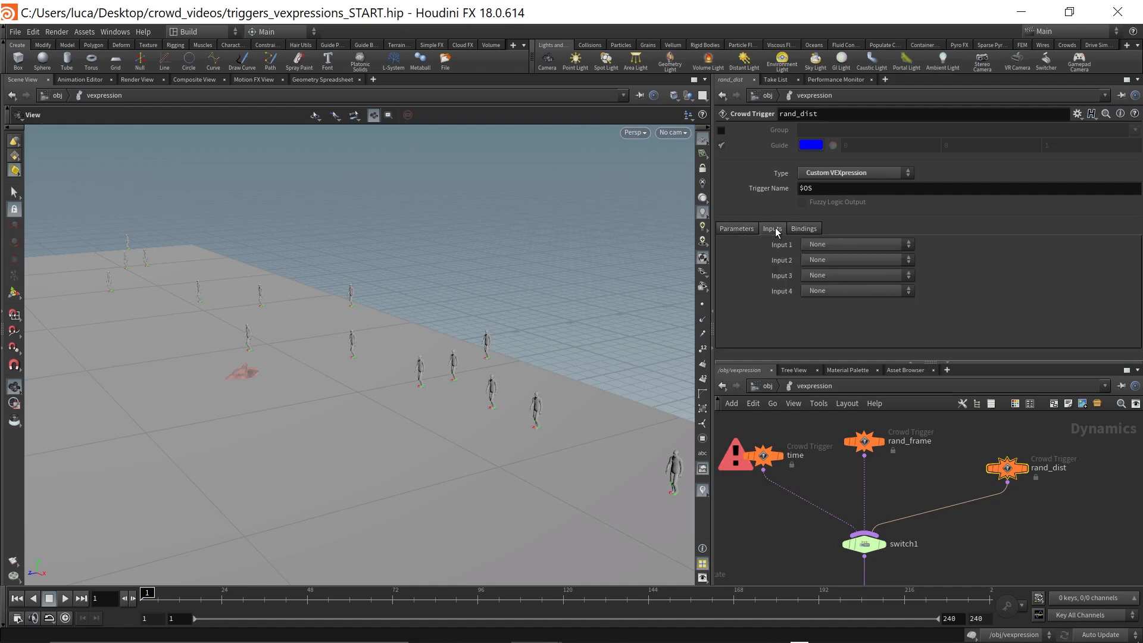
click(825, 245)
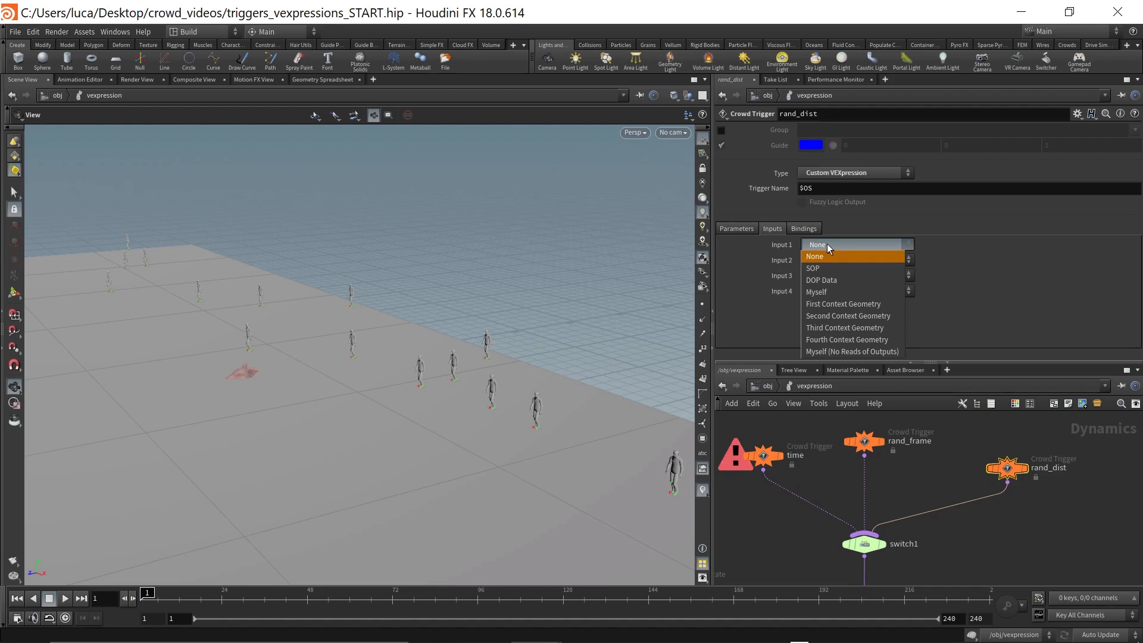
click(827, 268)
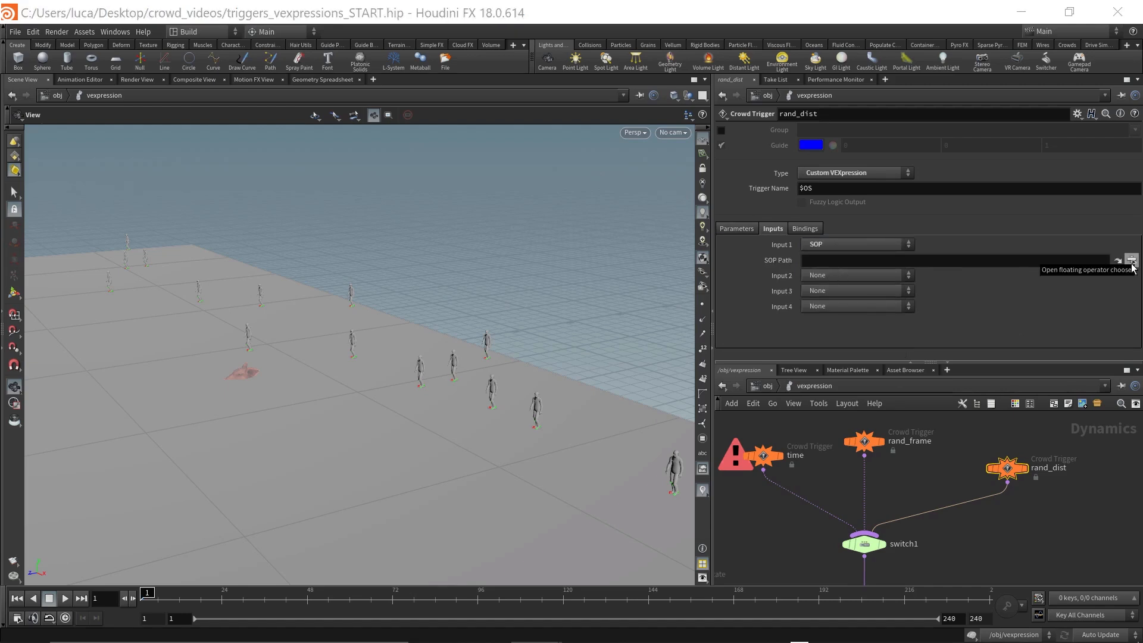
- Point Input 1's SOP path to /obj/vexpression_geo/testgeometry_pighead1 and return to rand_dist's VEXpression code
click(1132, 261)
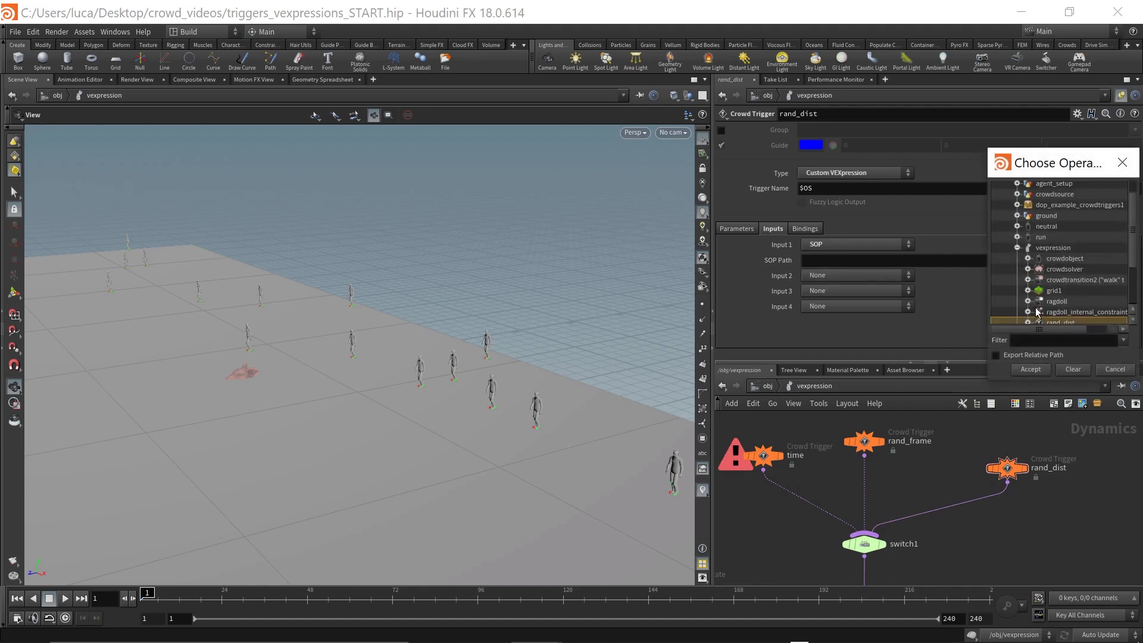
scroll(1009, 297, down, 1)
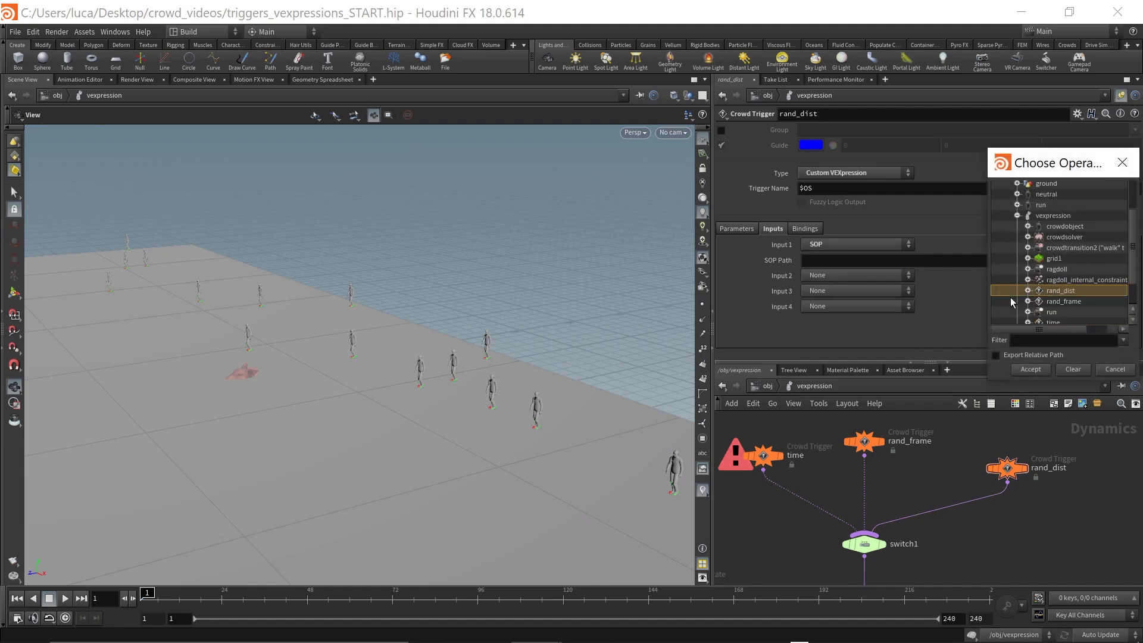
click(1017, 216)
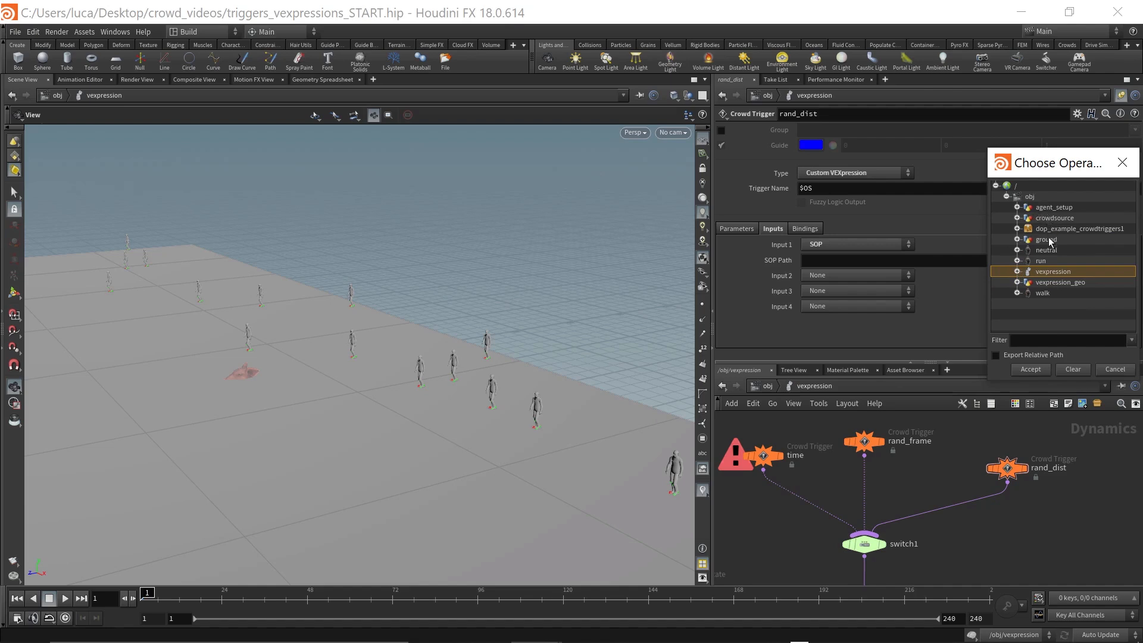
click(1017, 283)
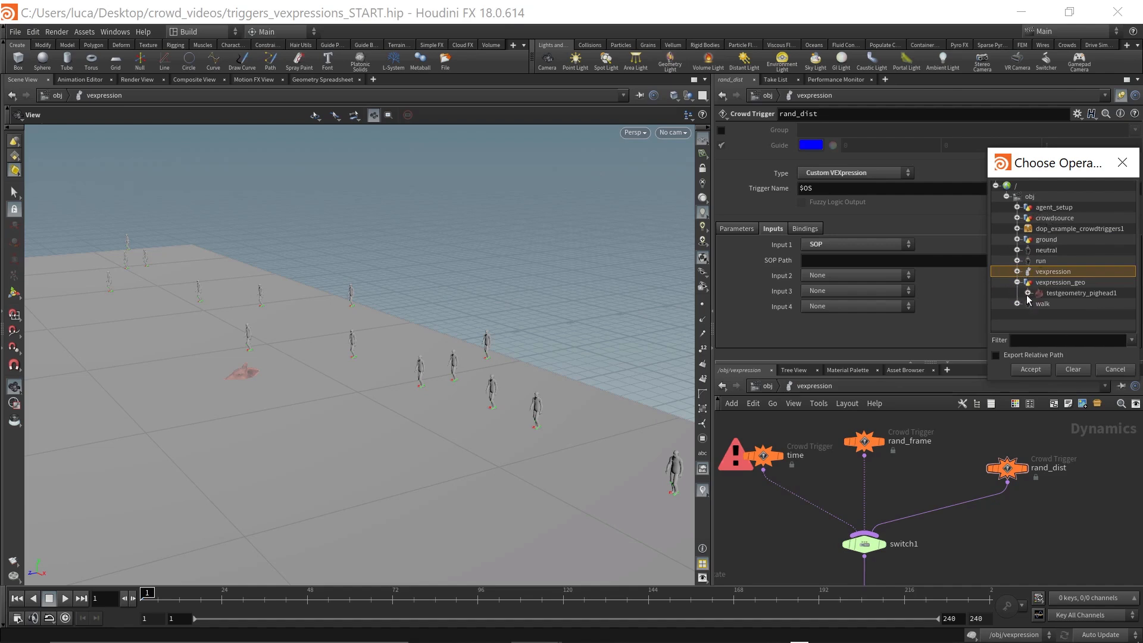
click(1062, 294)
click(1030, 369)
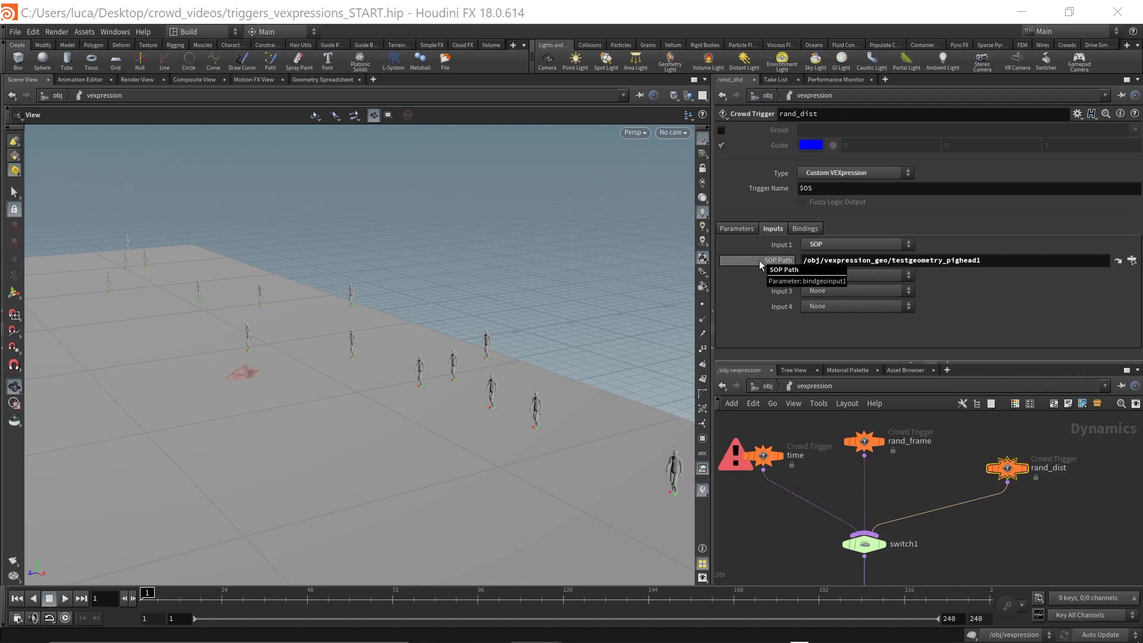
click(737, 228)
click(802, 299)
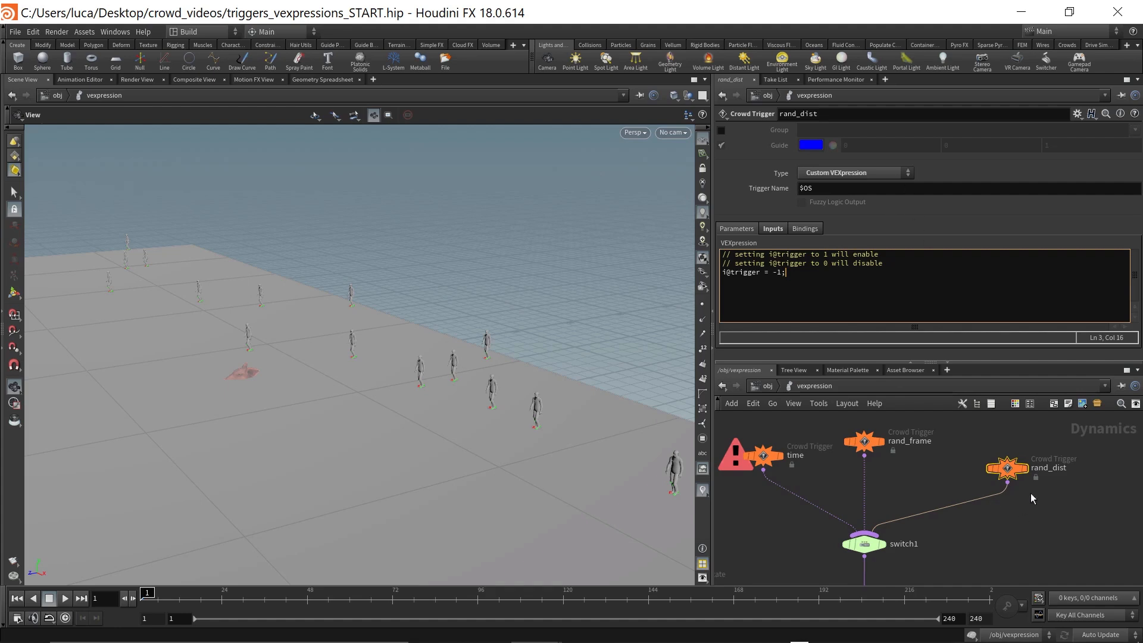
- Open the Crowd Trigger help, search it for vex functions, and close the help window
click(1133, 113)
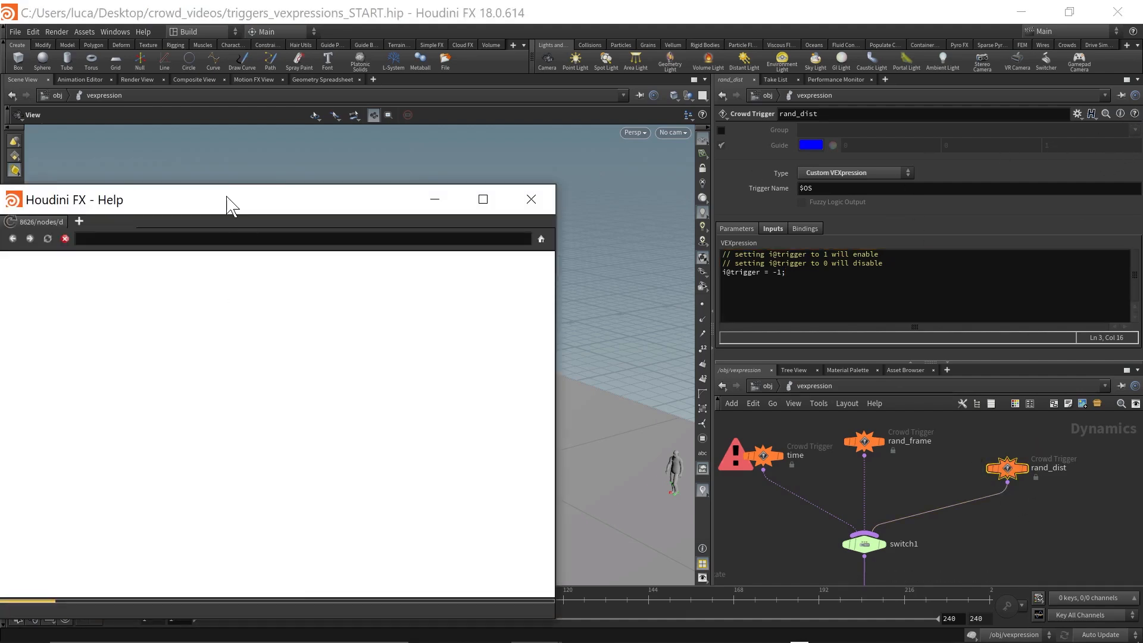
drag(227, 202, 418, 142)
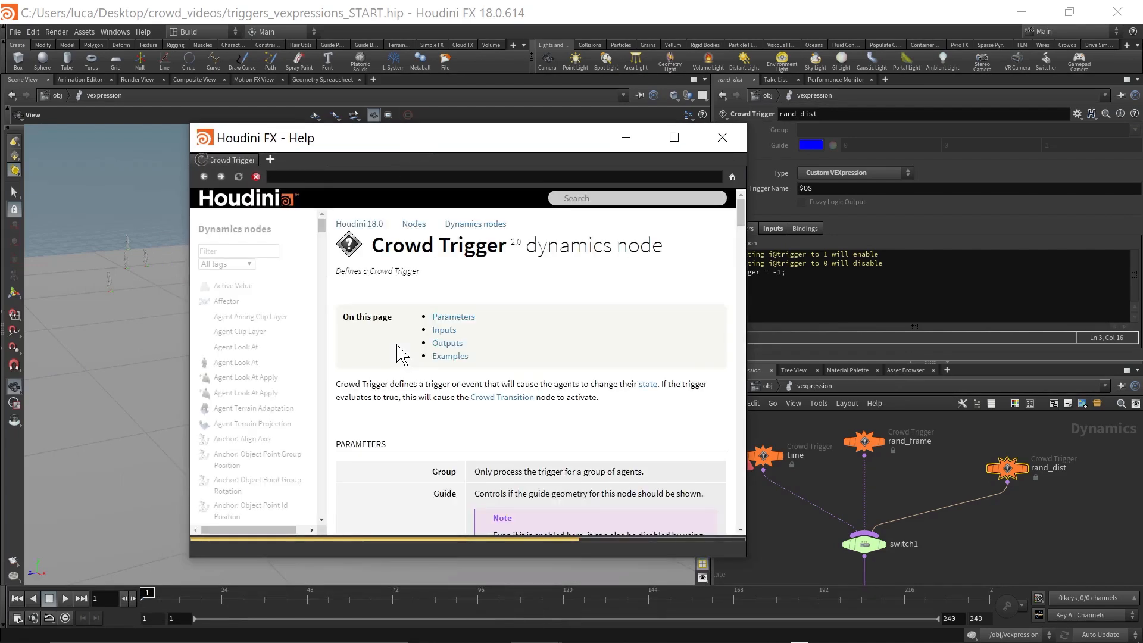
click(586, 198)
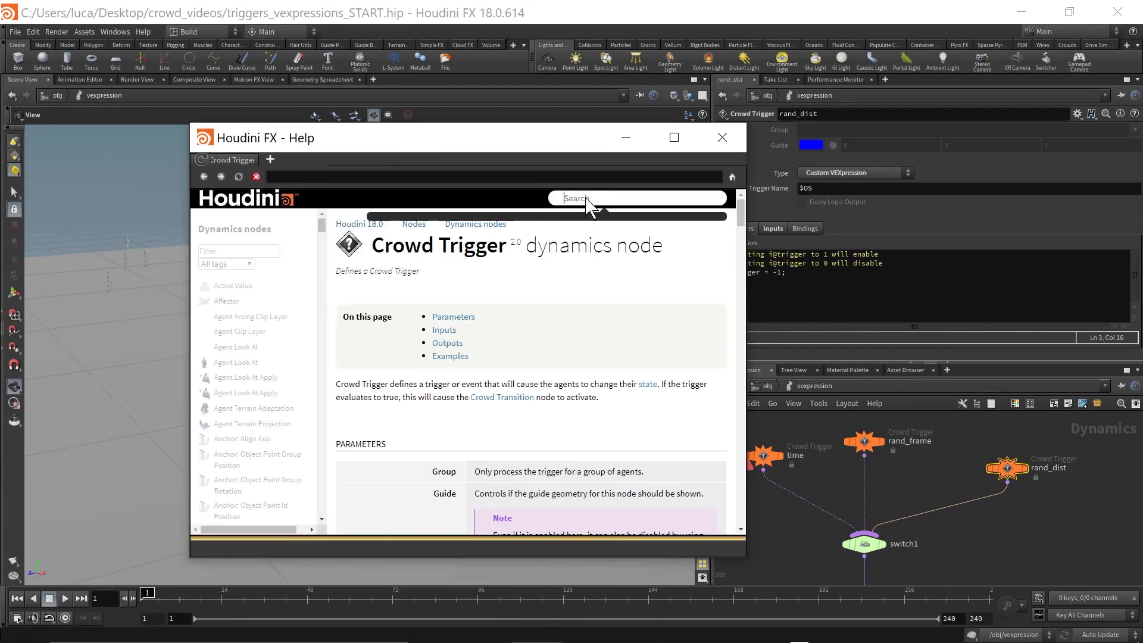
text(vex functions)
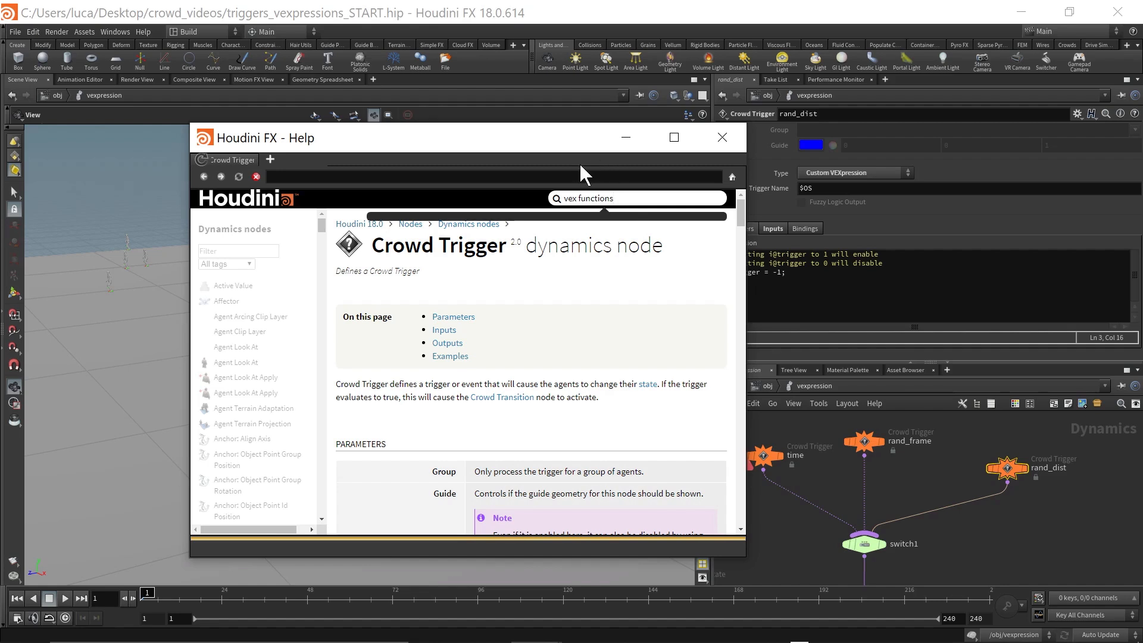
drag(588, 141, 561, 137)
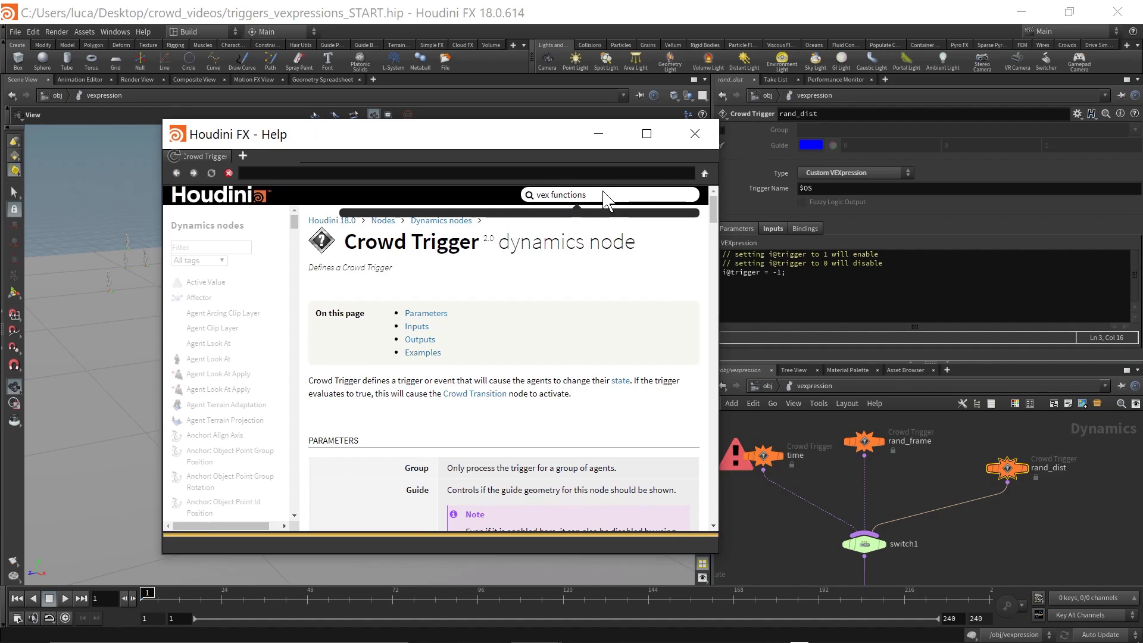
scroll(535, 339, down, 1)
scroll(542, 339, up, 1)
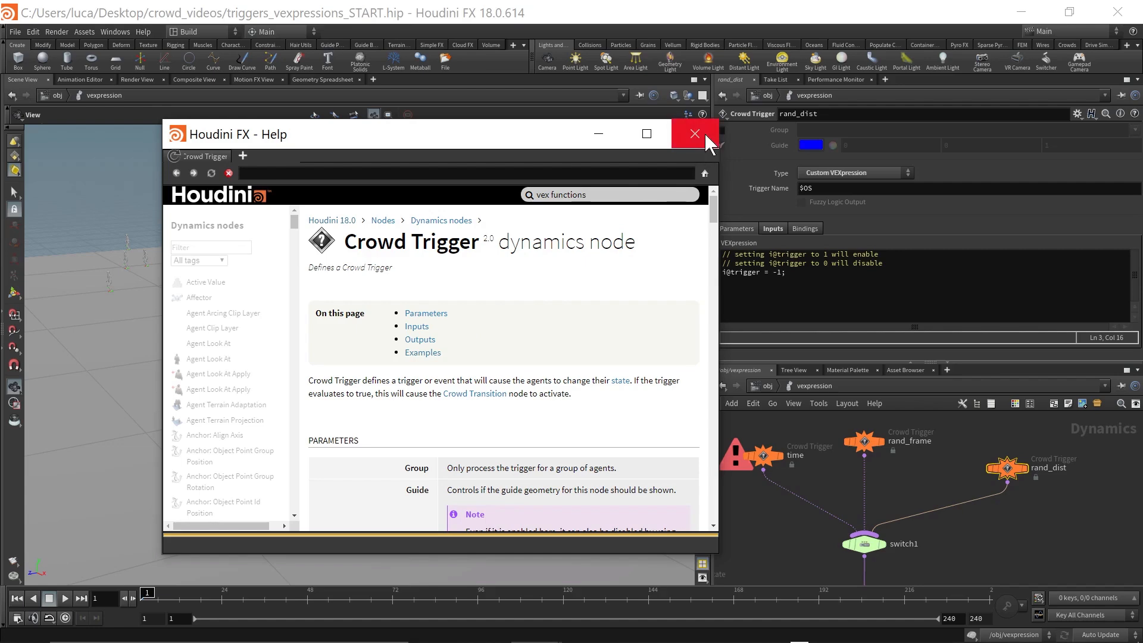
click(695, 131)
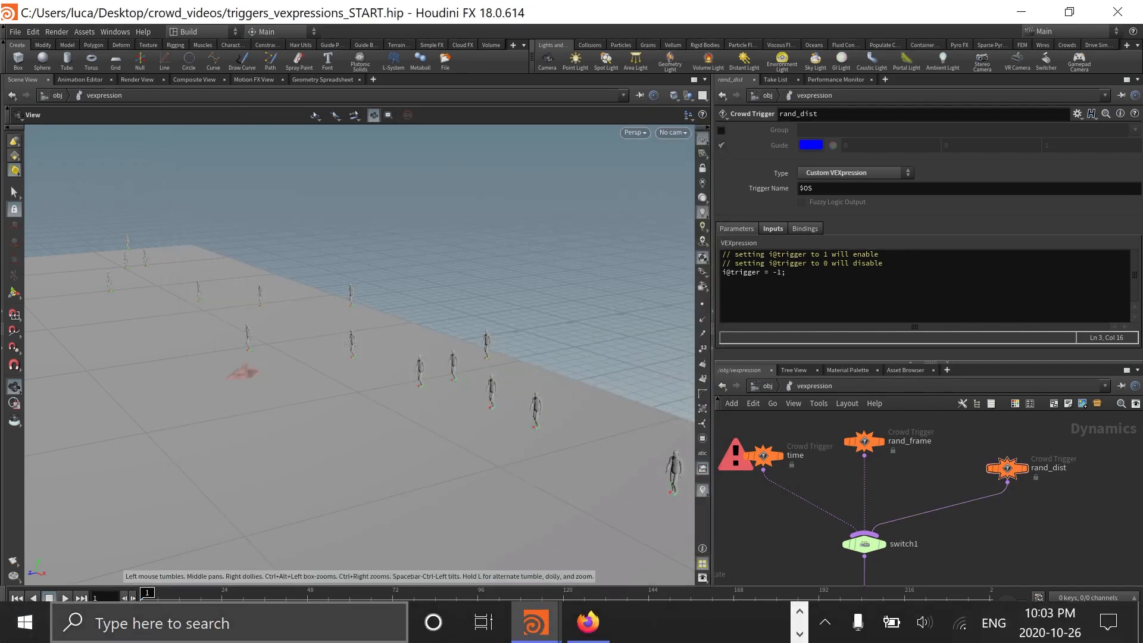
- Switch to Firefox and open sidefx.com in a new tab
click(587, 623)
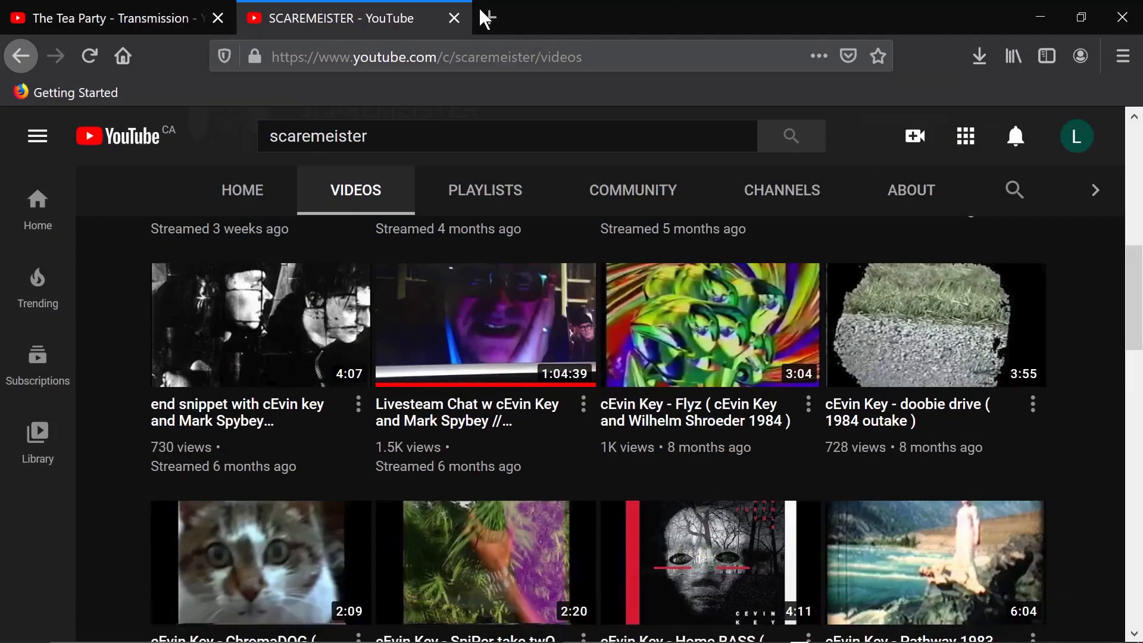
click(488, 19)
click(422, 56)
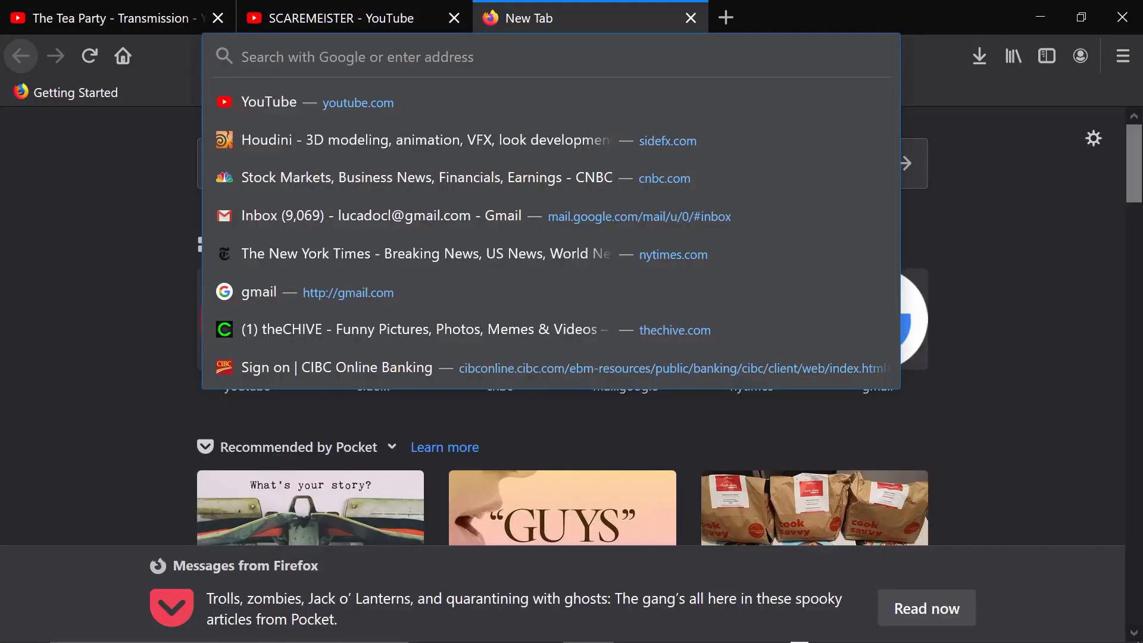
text(sidefx.com)
key(Return)
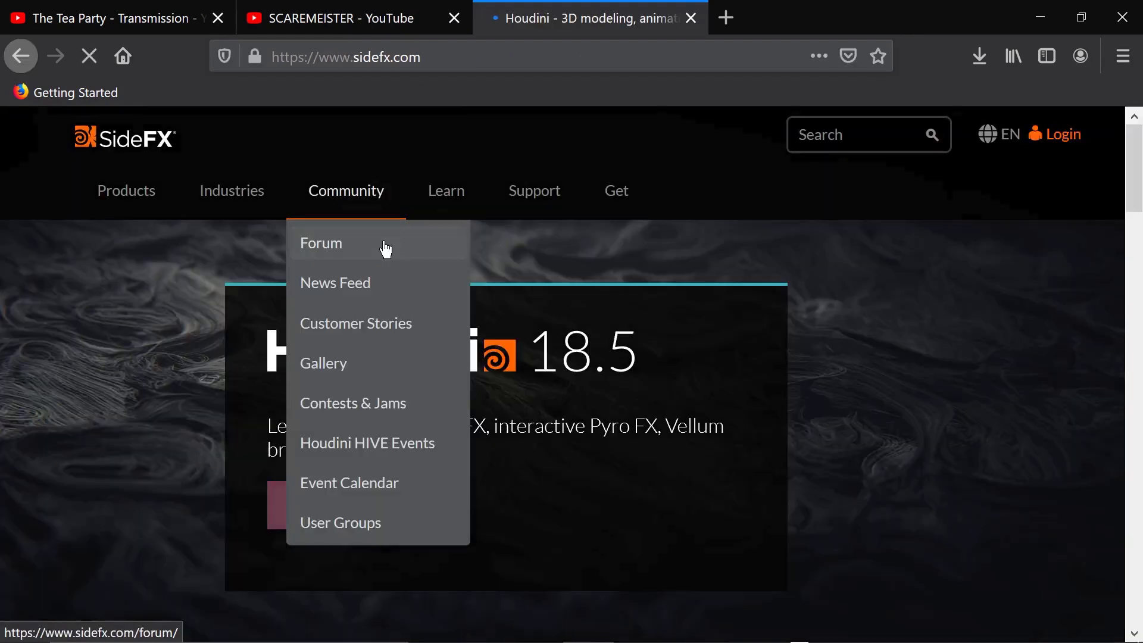
- Open the Houdini 18.0 documentation from SideFX's support pages and close the two YouTube tabs
mouse_move(602, 206)
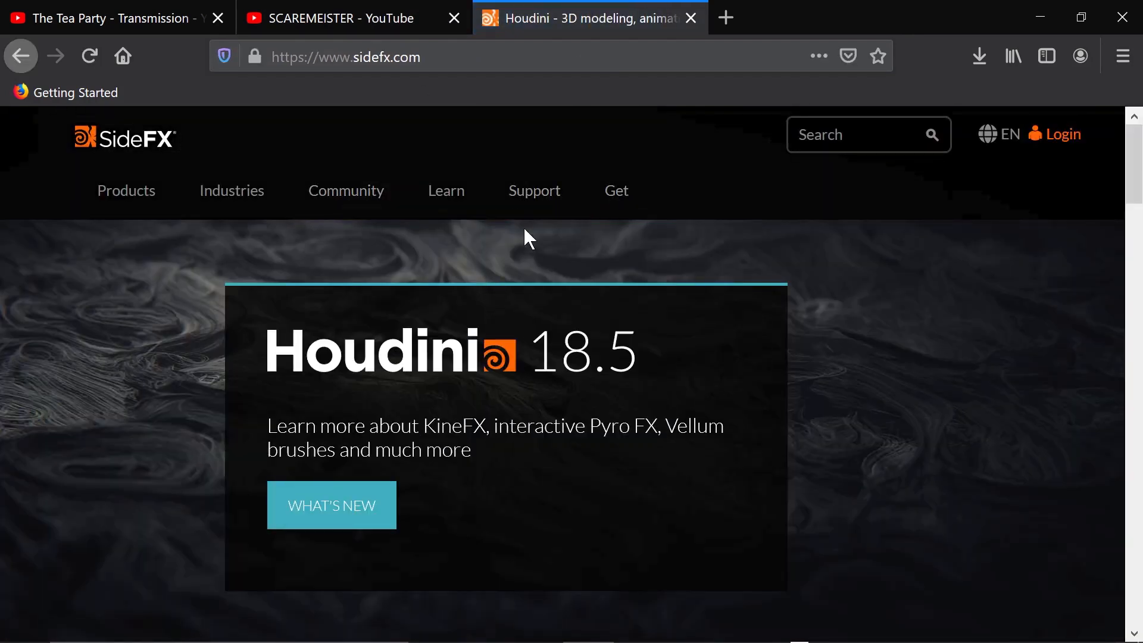
mouse_move(534, 191)
click(510, 364)
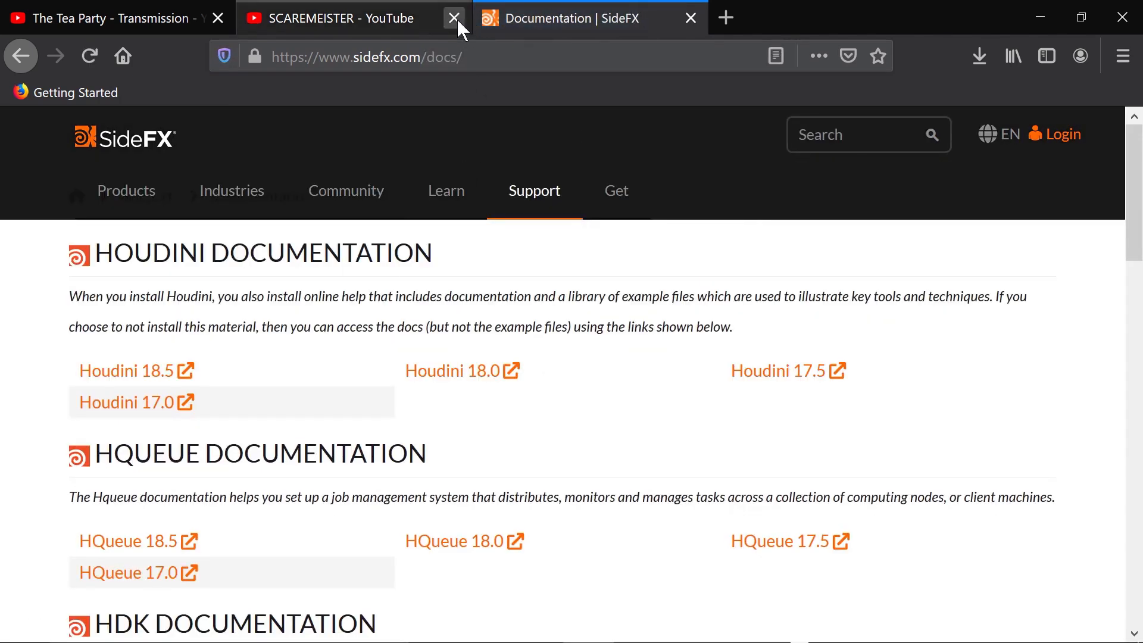
click(454, 19)
click(218, 18)
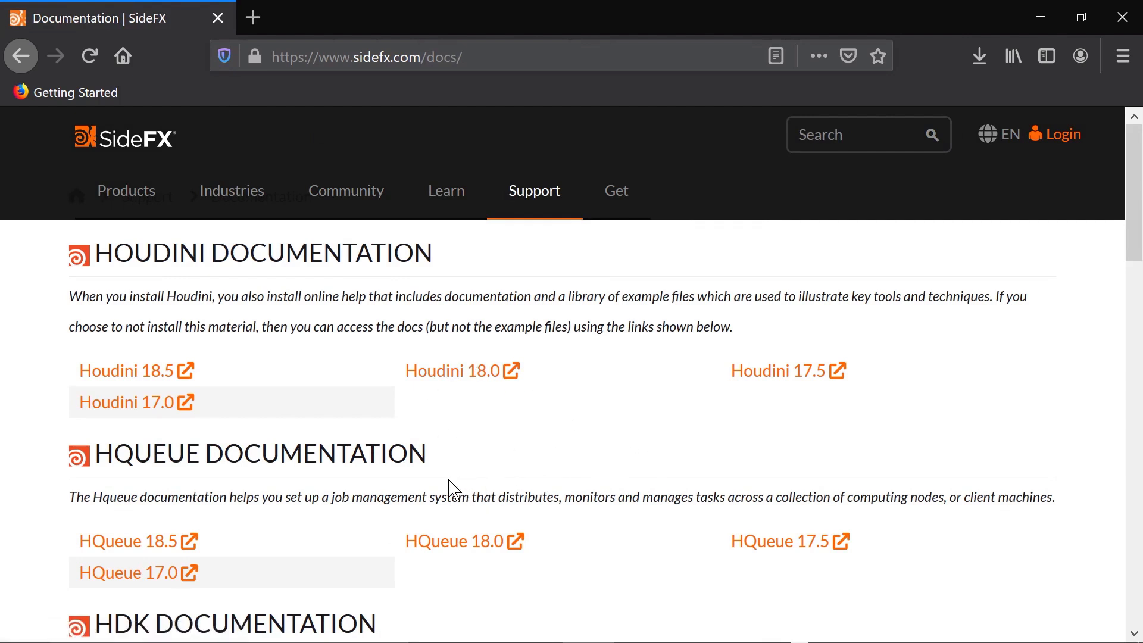
click(484, 378)
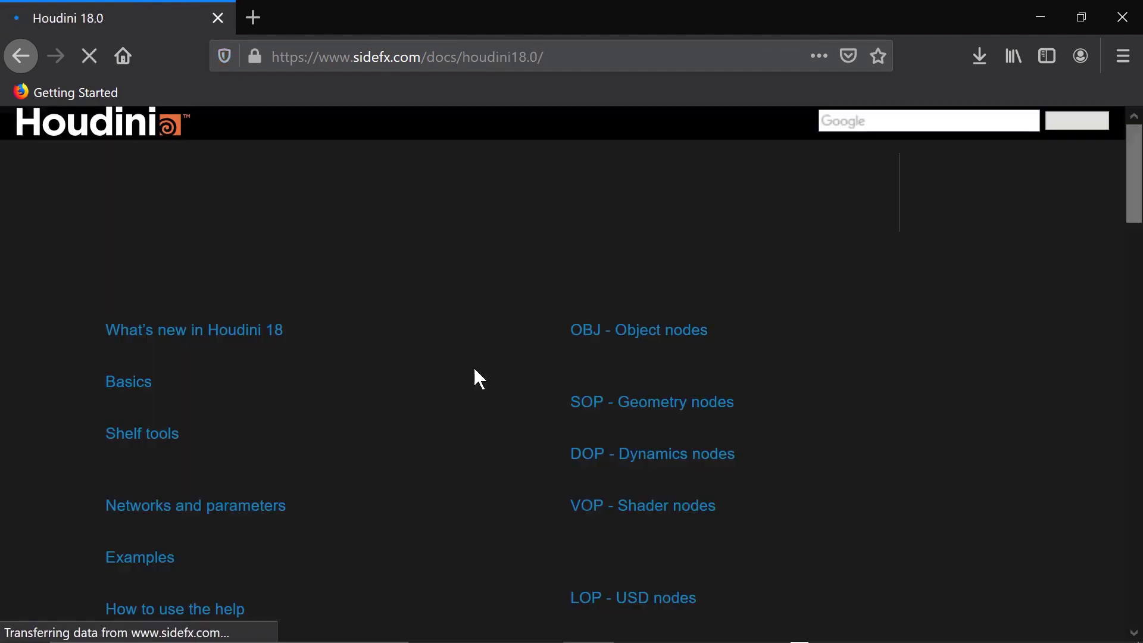
- Search the Houdini help for vex functions and open the VEX Functions reference page
click(857, 120)
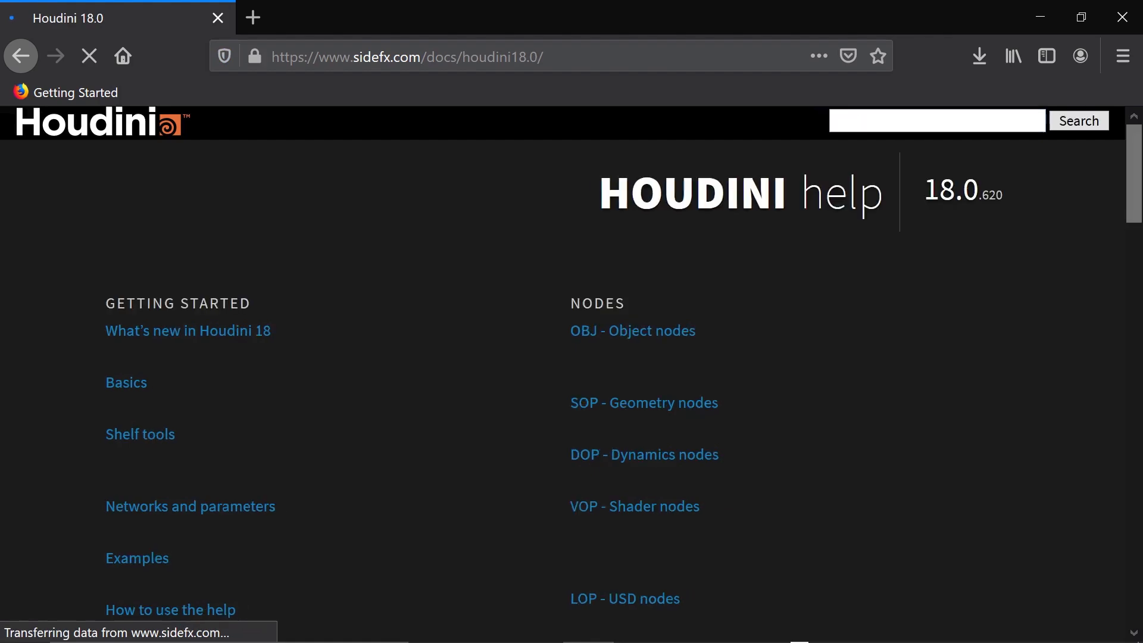
text(vex functio)
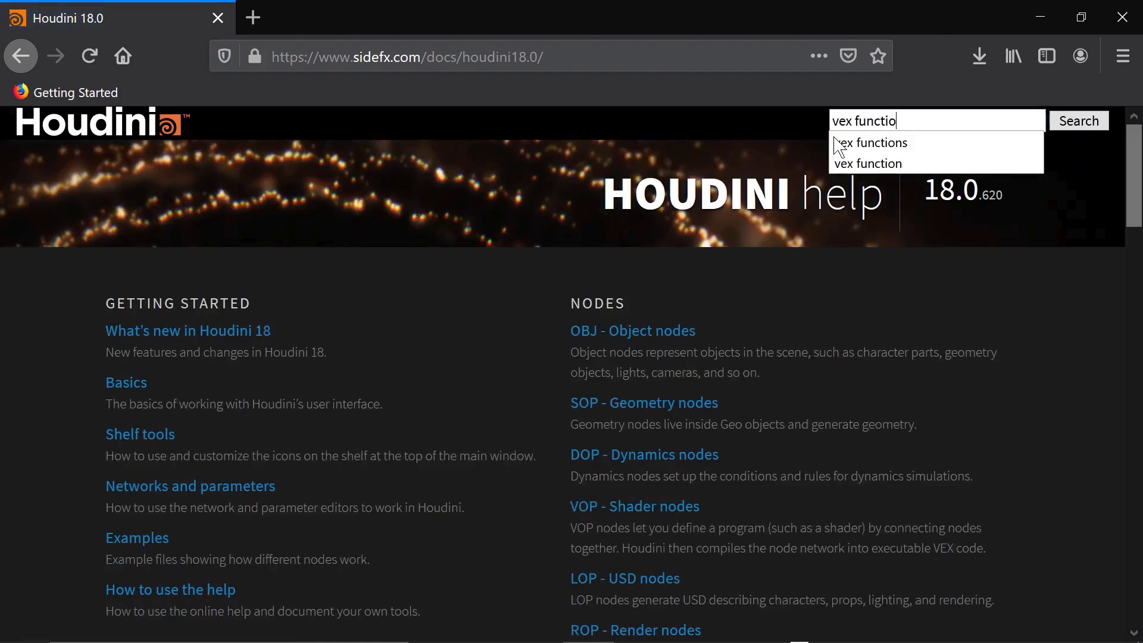
click(870, 143)
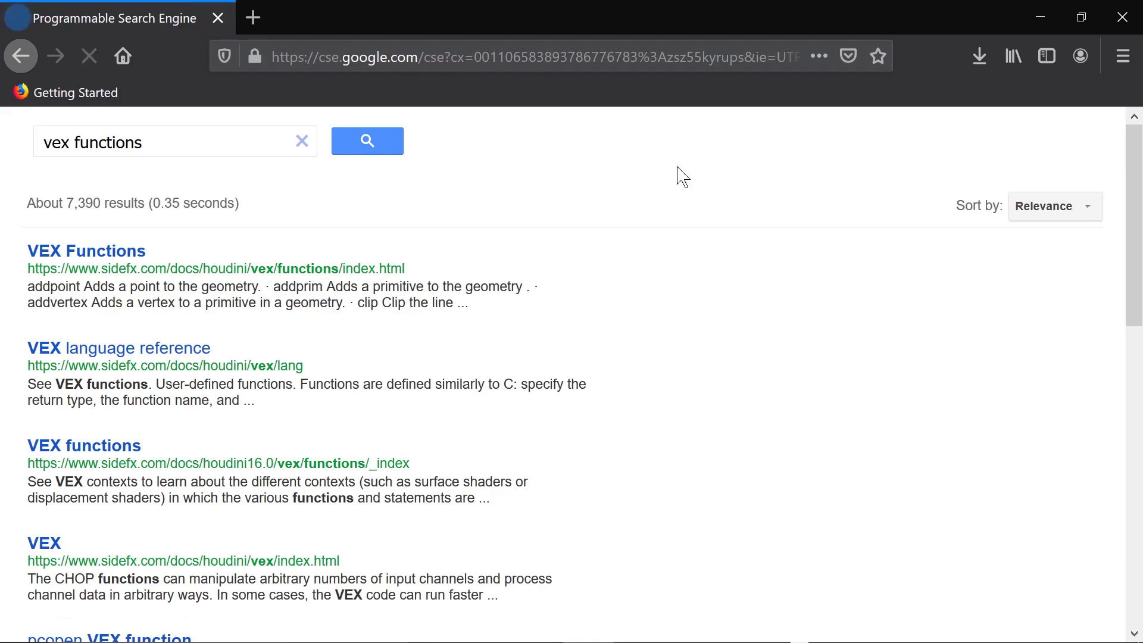
click(84, 253)
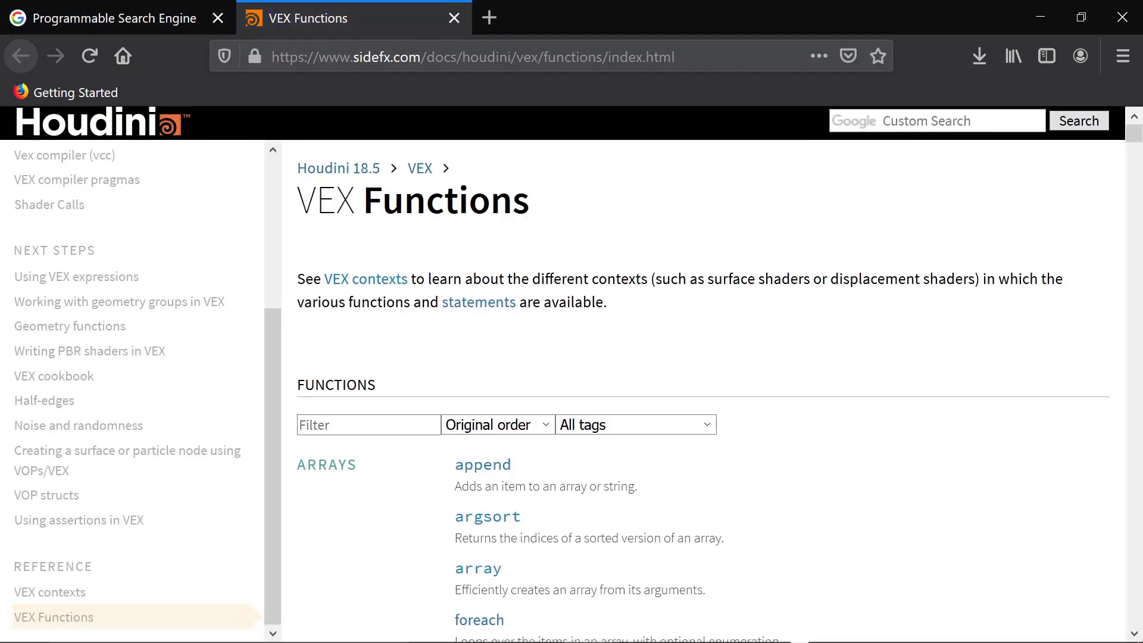
- Look through the VEX Functions list, especially the attribute and geometry functions, for one that measures distance
scroll(601, 351, down, 2)
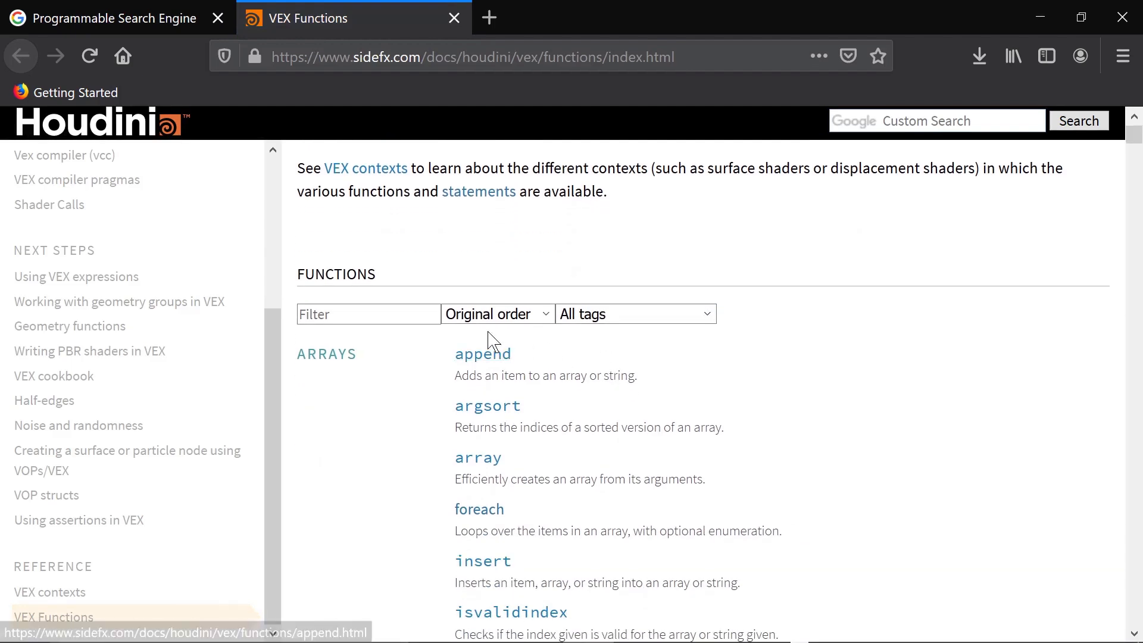
scroll(497, 341, down, 1)
scroll(497, 342, down, 1)
scroll(497, 342, up, 4)
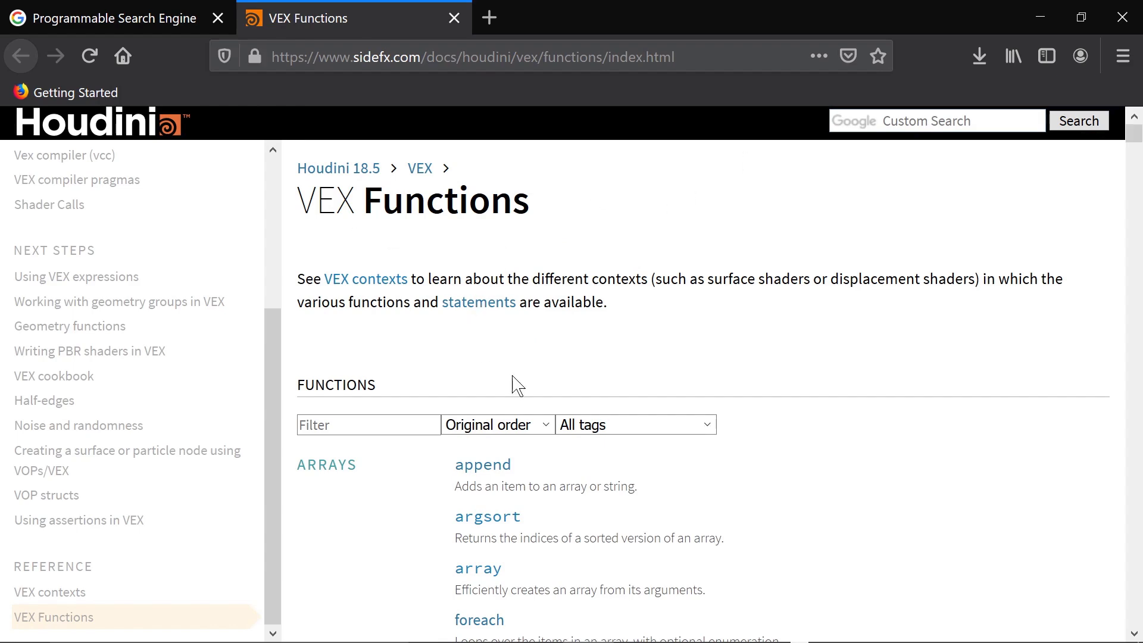
scroll(566, 333, down, 15)
scroll(497, 270, down, 20)
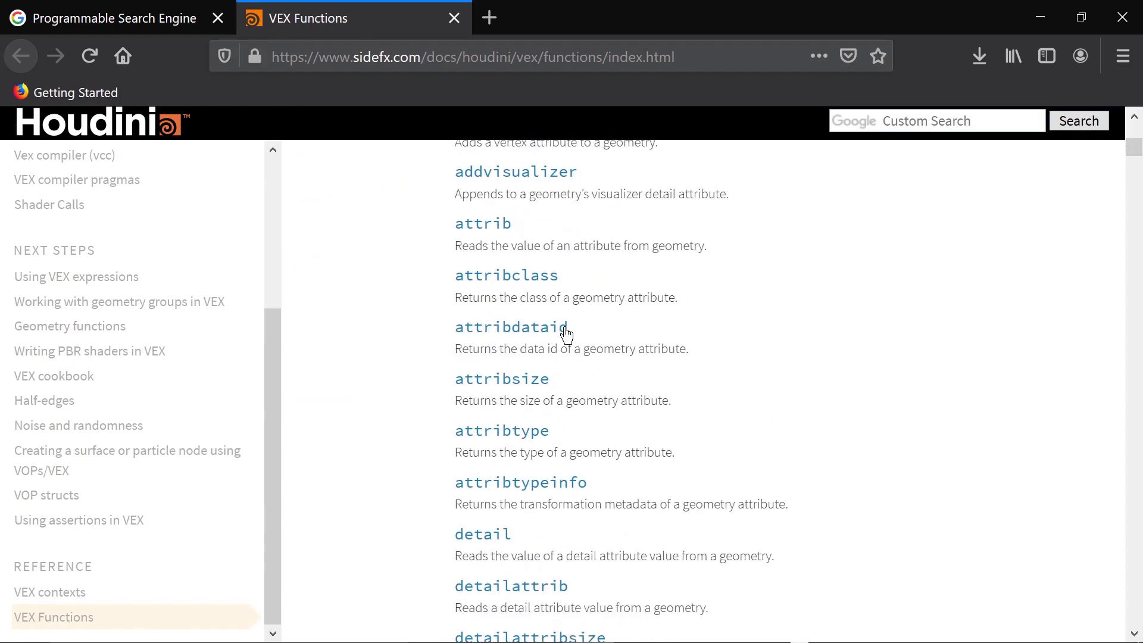
scroll(565, 340, down, 20)
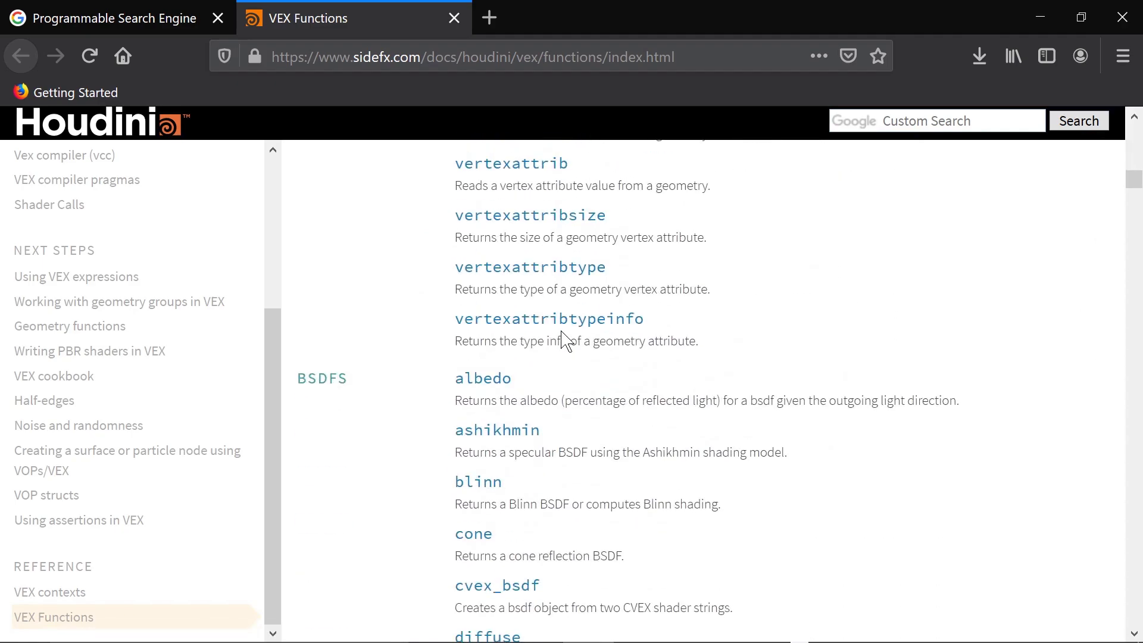
scroll(566, 342, down, 15)
scroll(566, 342, up, 15)
scroll(564, 341, up, 20)
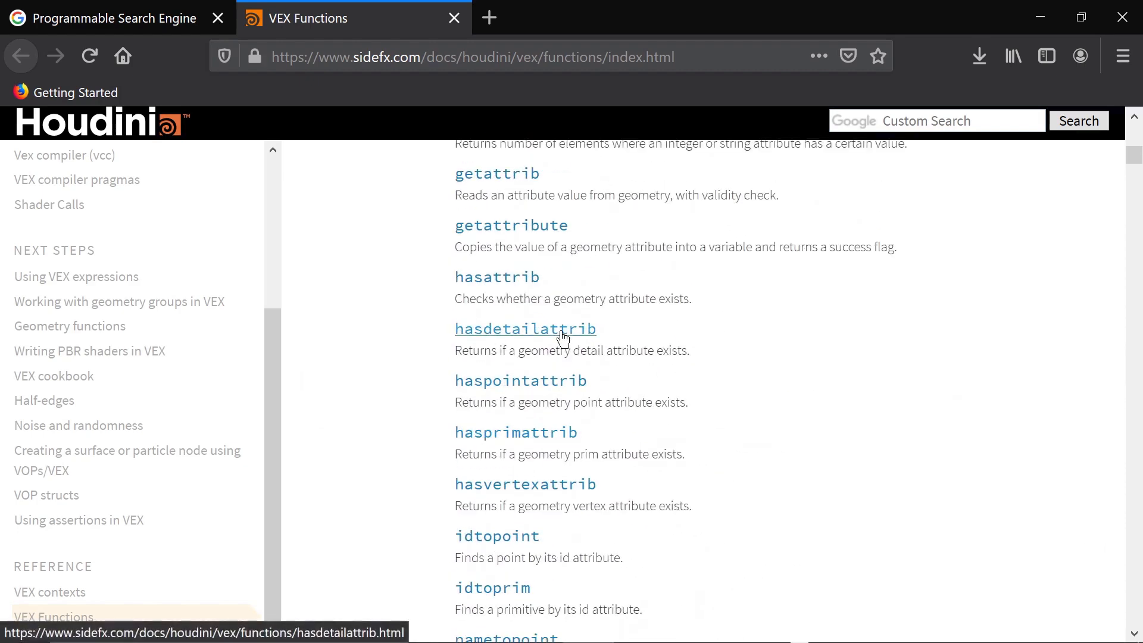
scroll(563, 338, up, 10)
scroll(564, 340, up, 12)
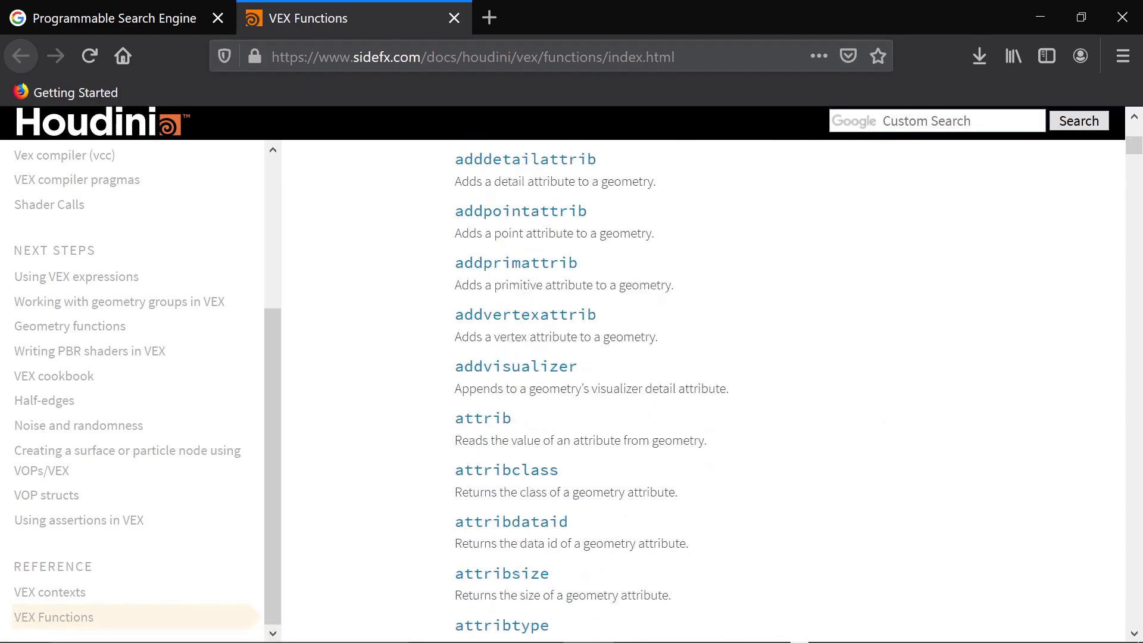
scroll(564, 340, down, 16)
scroll(564, 340, down, 18)
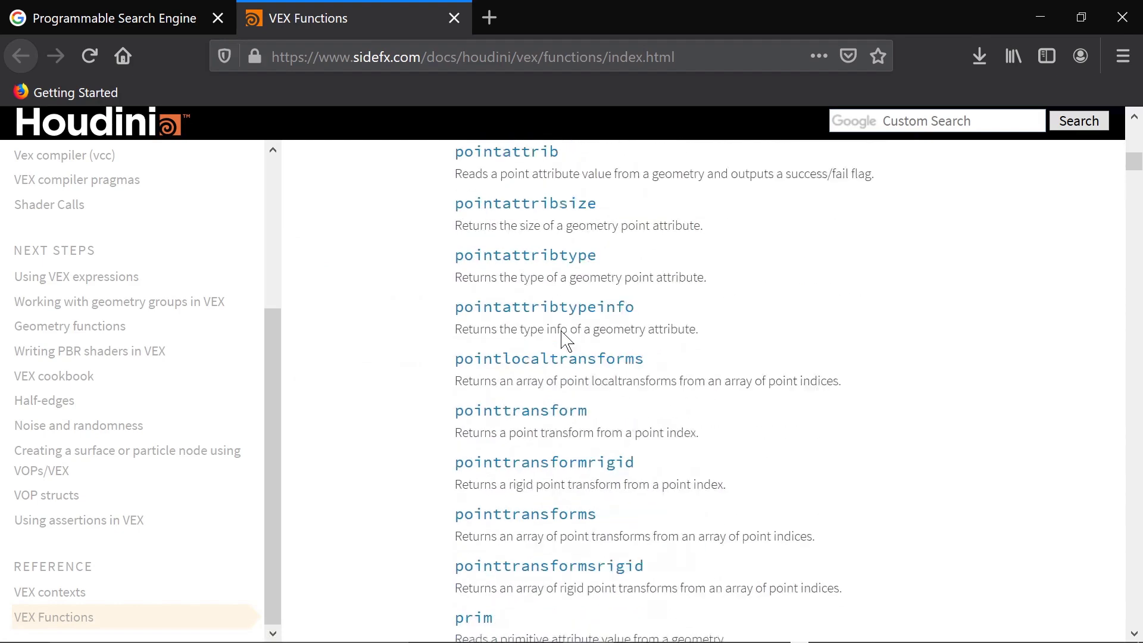
scroll(563, 338, down, 5)
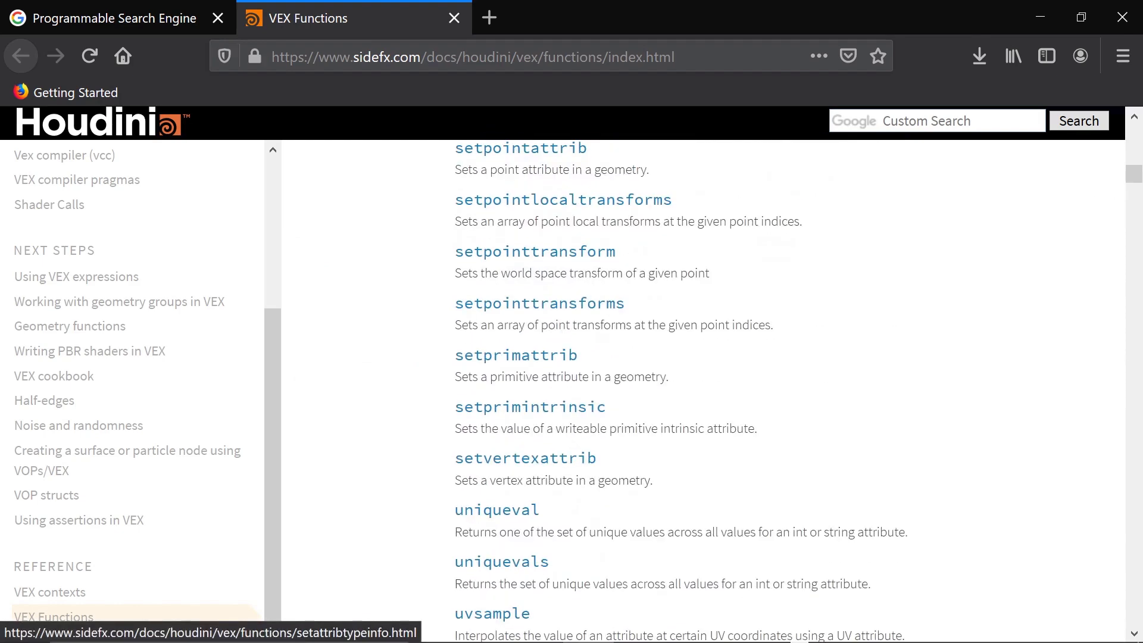
scroll(561, 340, down, 4)
scroll(561, 339, up, 4)
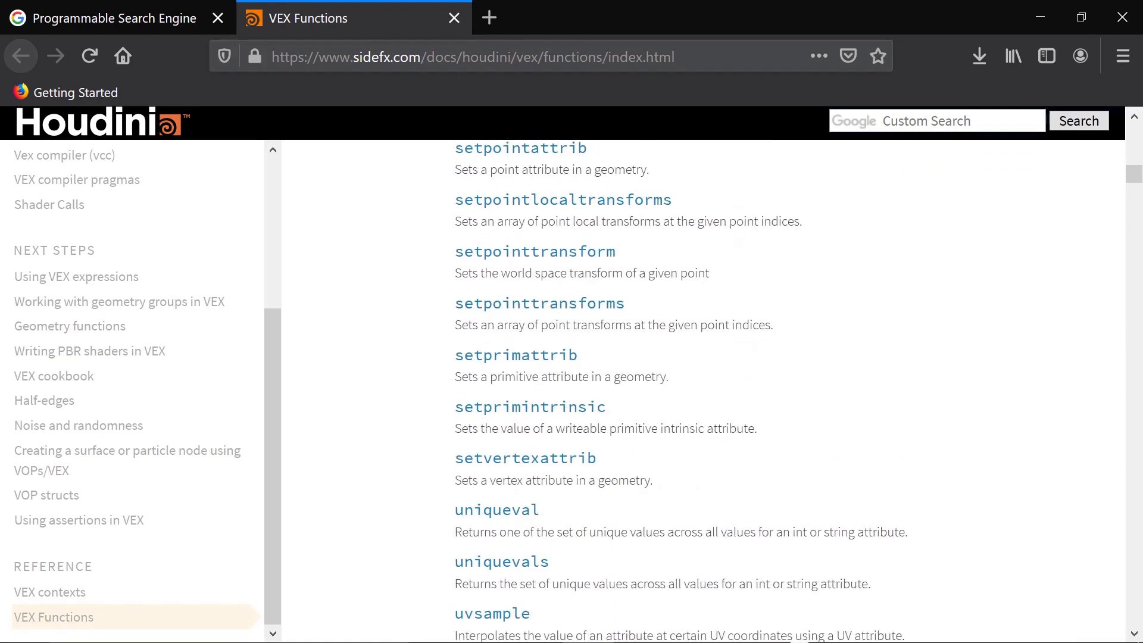
- Find the word distance on the VEX Functions page and step through the matches to xyzdist
key(ctrl+f)
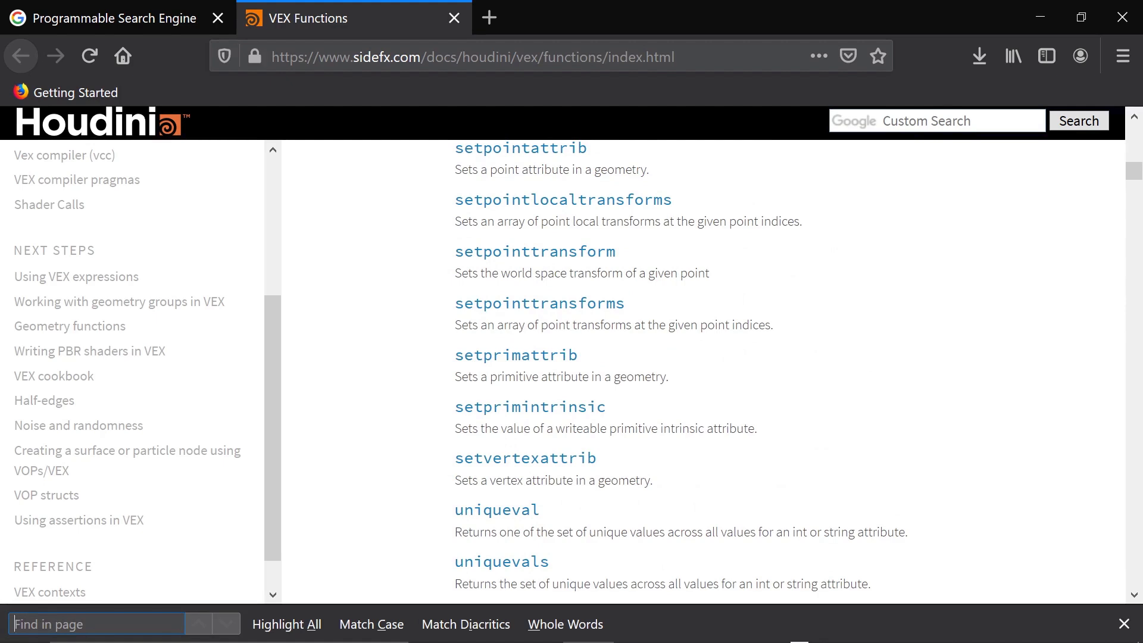
text(dist)
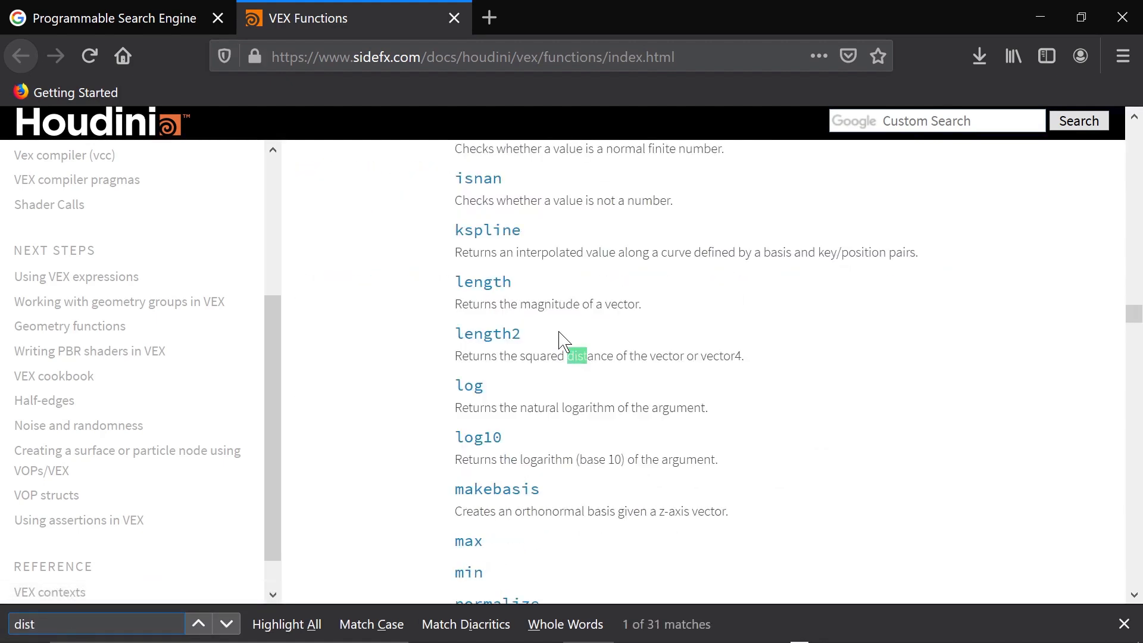
text(ance)
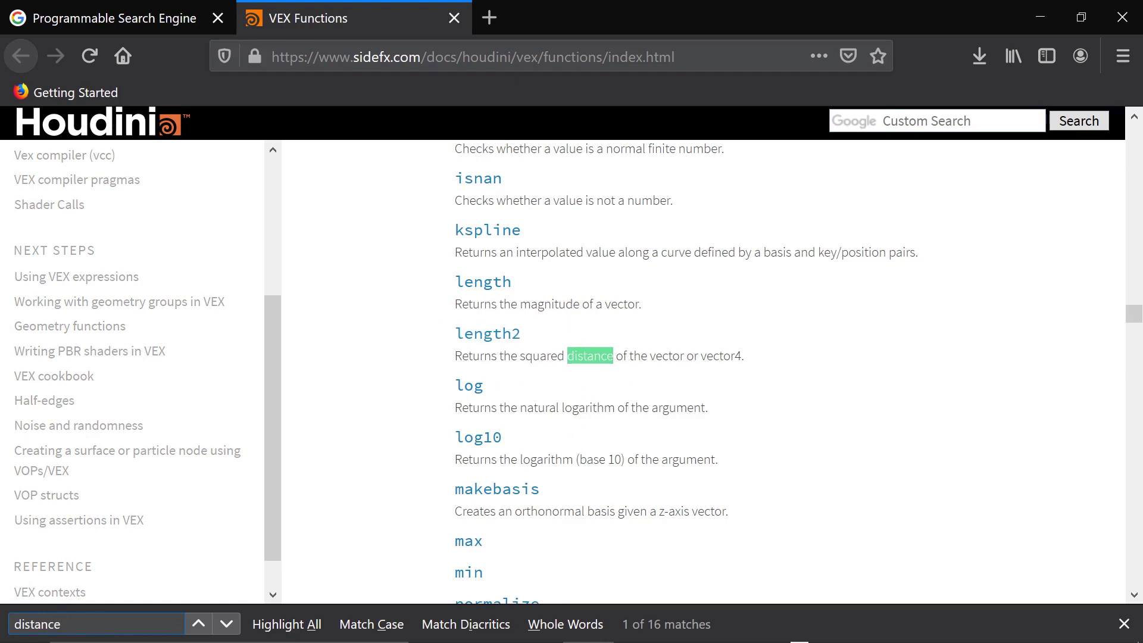
click(226, 625)
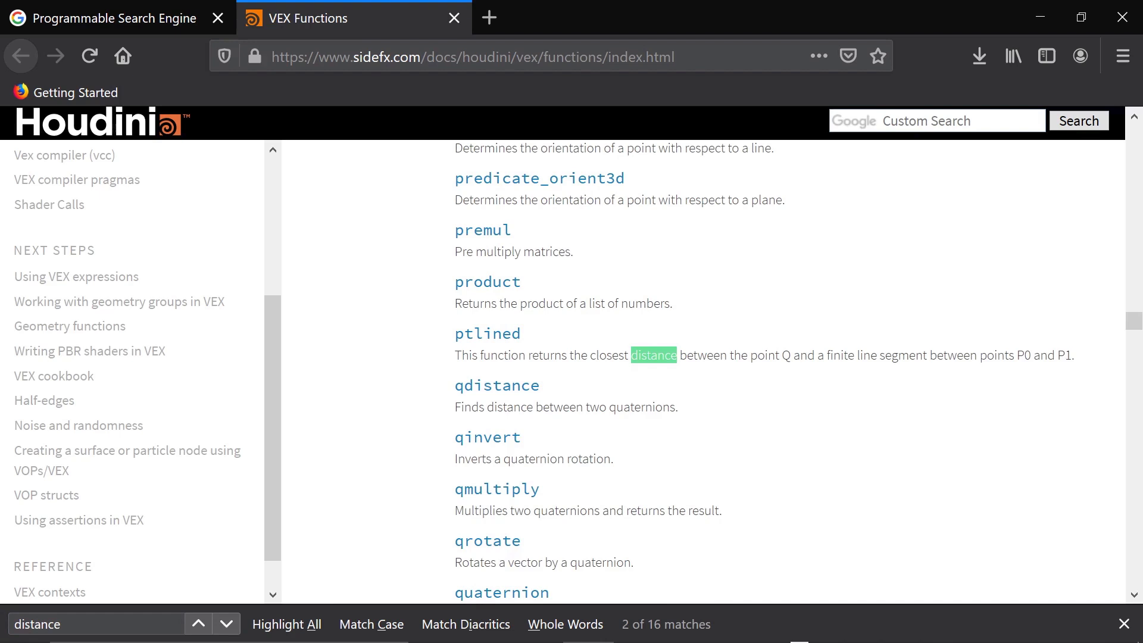
click(226, 625)
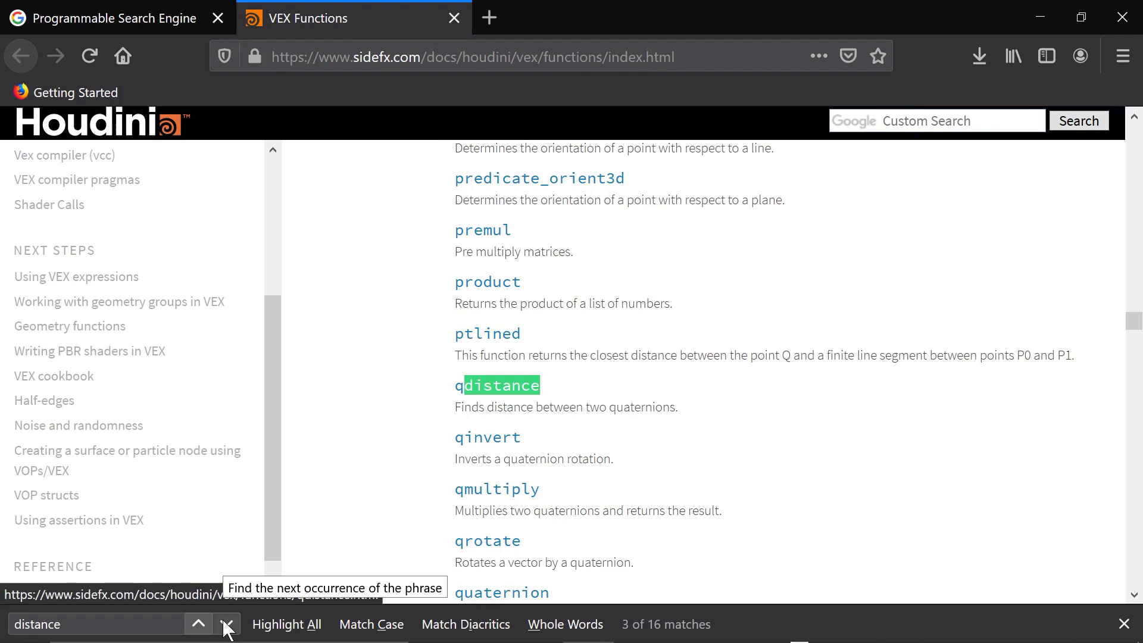
click(228, 626)
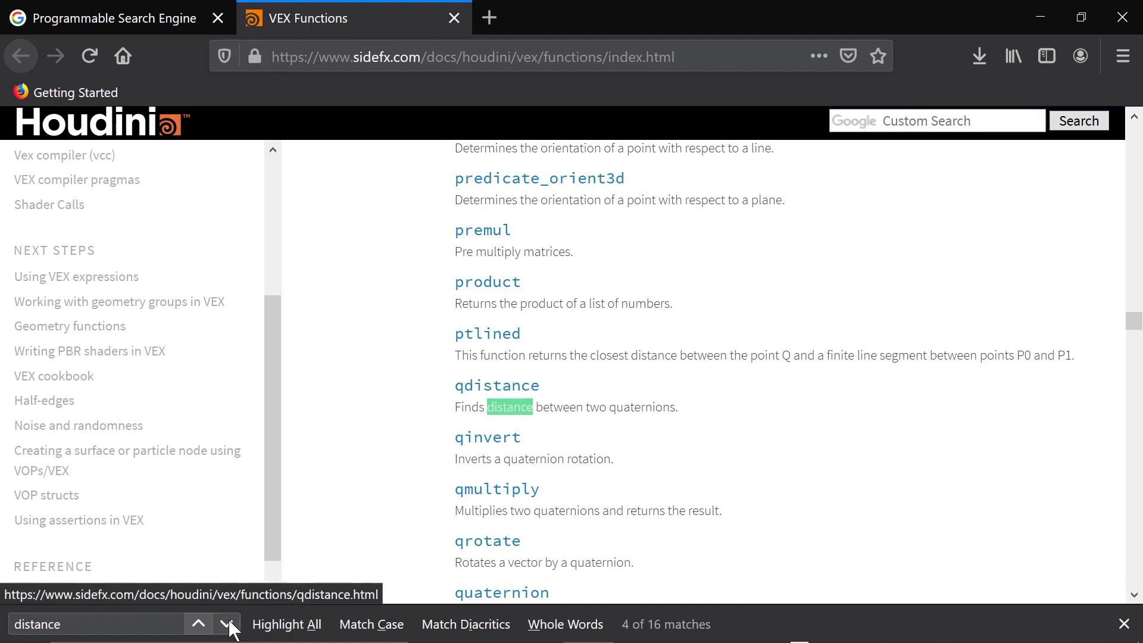
click(229, 626)
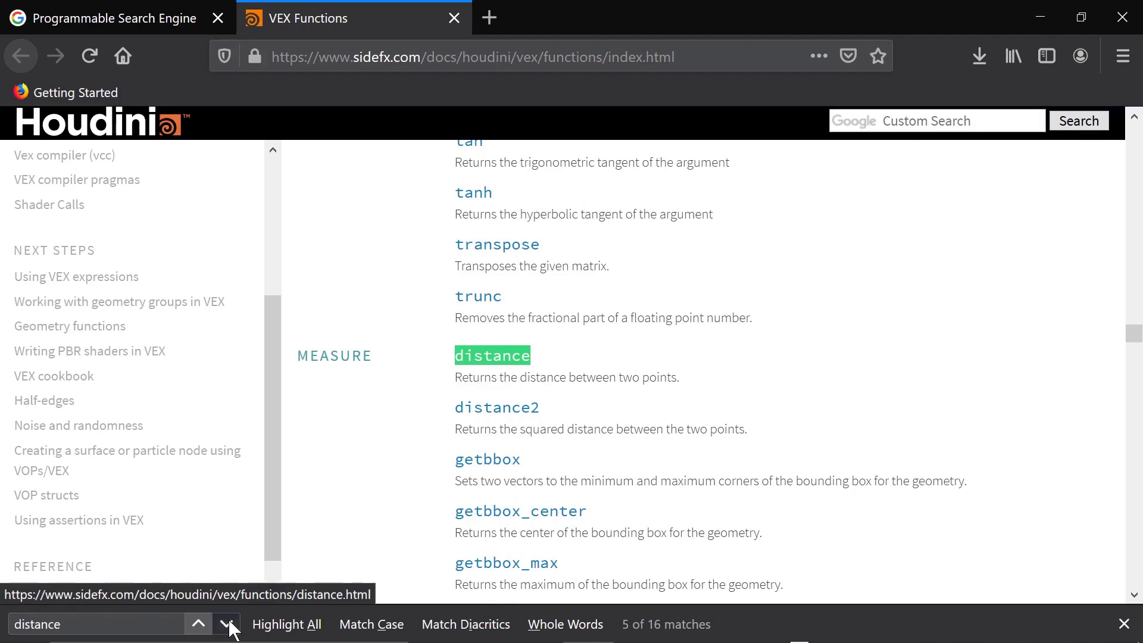
click(227, 625)
click(227, 625)
click(226, 625)
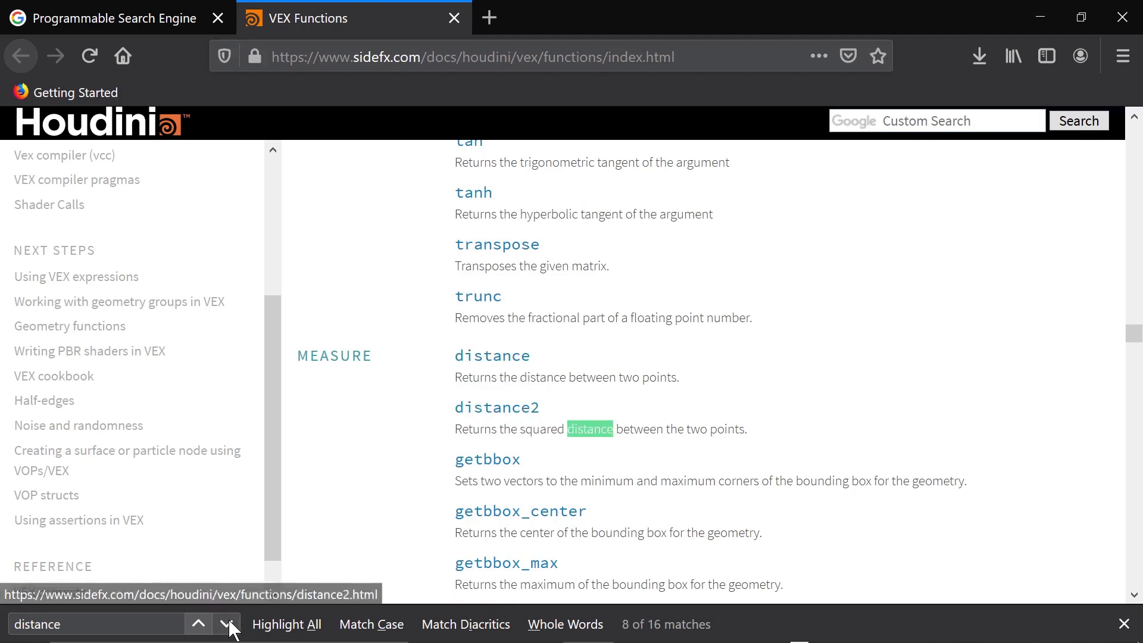
click(227, 625)
click(227, 625)
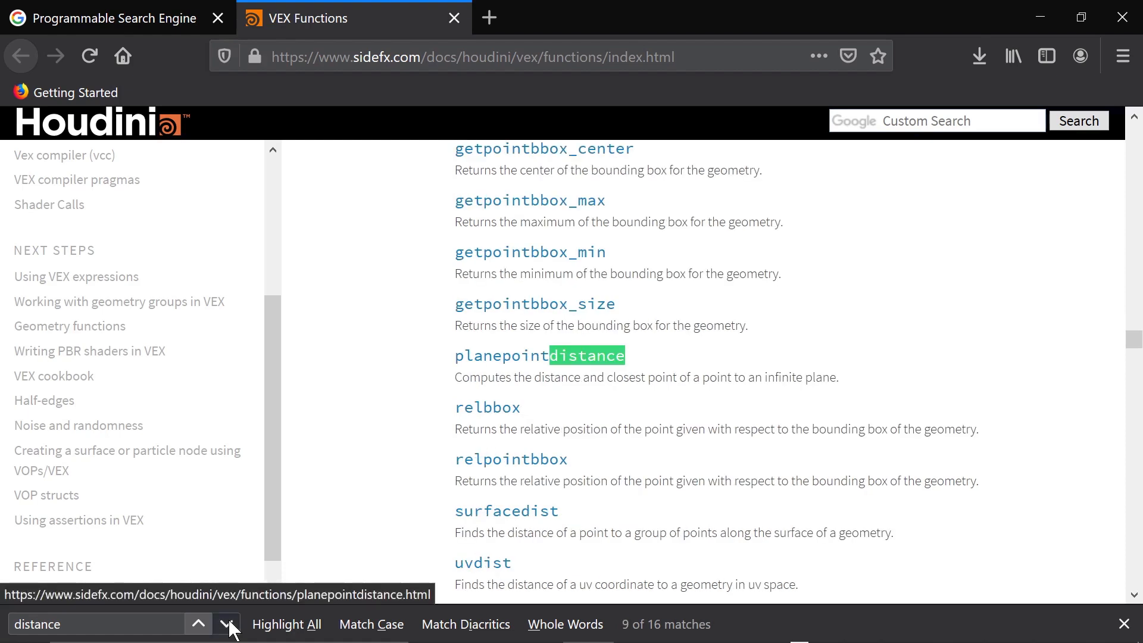
click(227, 625)
click(227, 625)
click(227, 624)
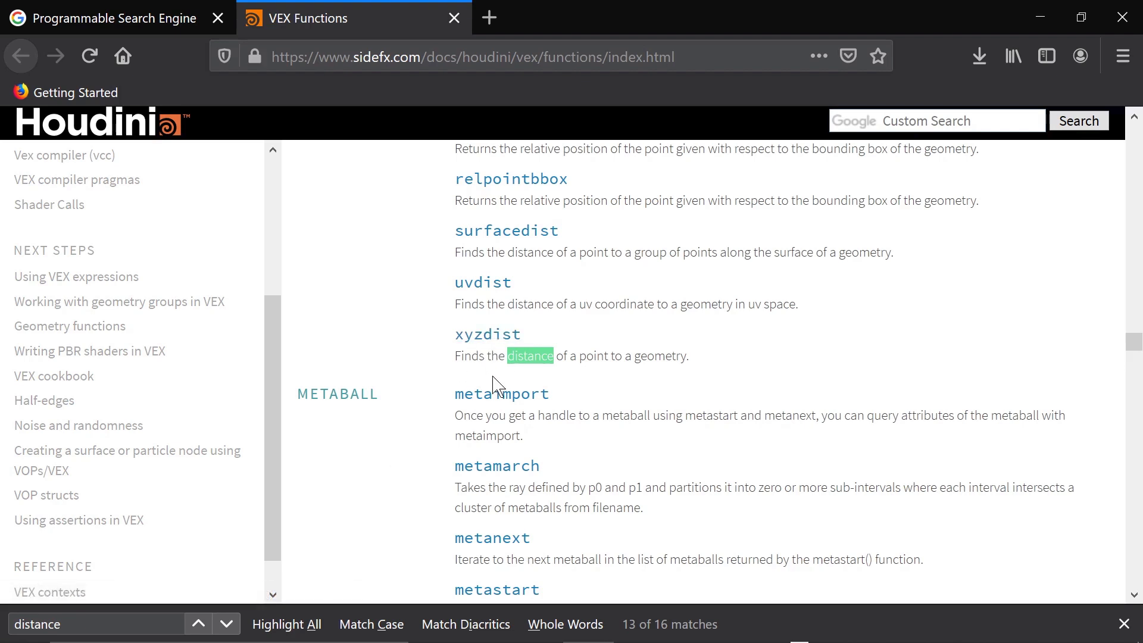
- Open the xyzdist function page and review its signatures and arguments
click(487, 337)
scroll(434, 382, down, 1)
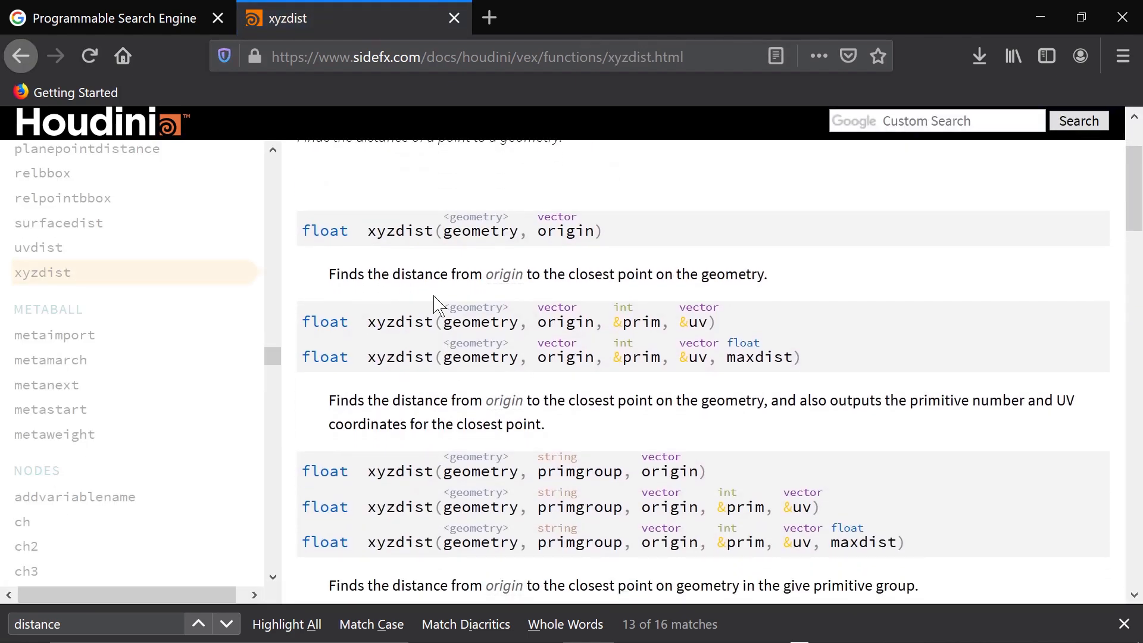
scroll(439, 296, up, 2)
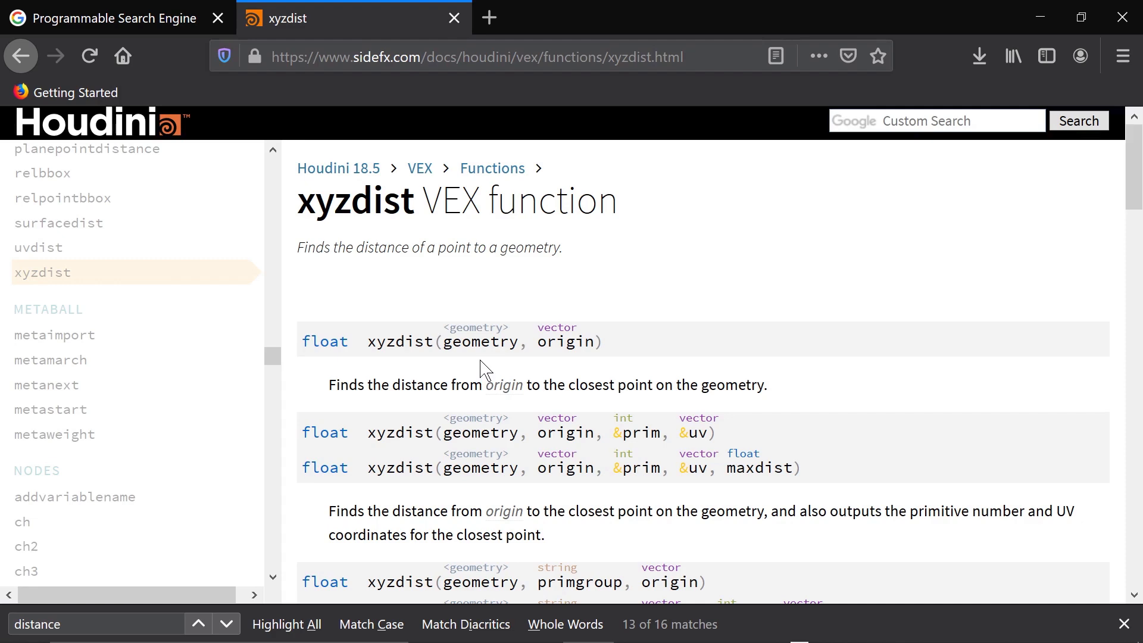
- Switch back to Houdini and begin a new line float dist = xyzdist( below the trigger line in rand_dist's VEXpression
key(alt+Tab)
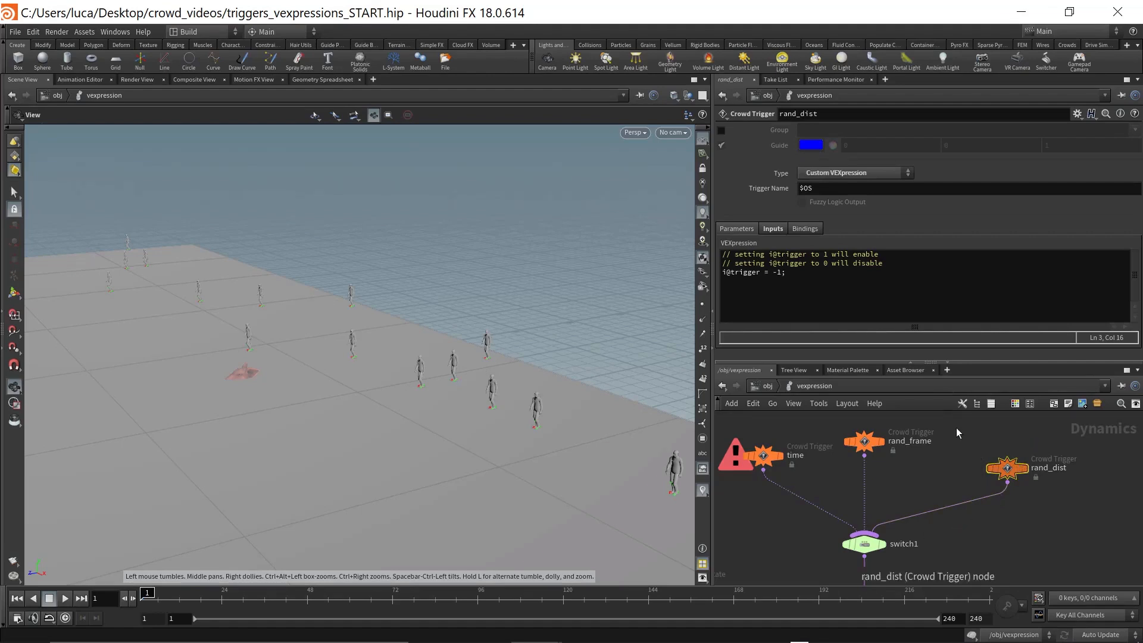
click(836, 287)
key(Return)
text(float dist )
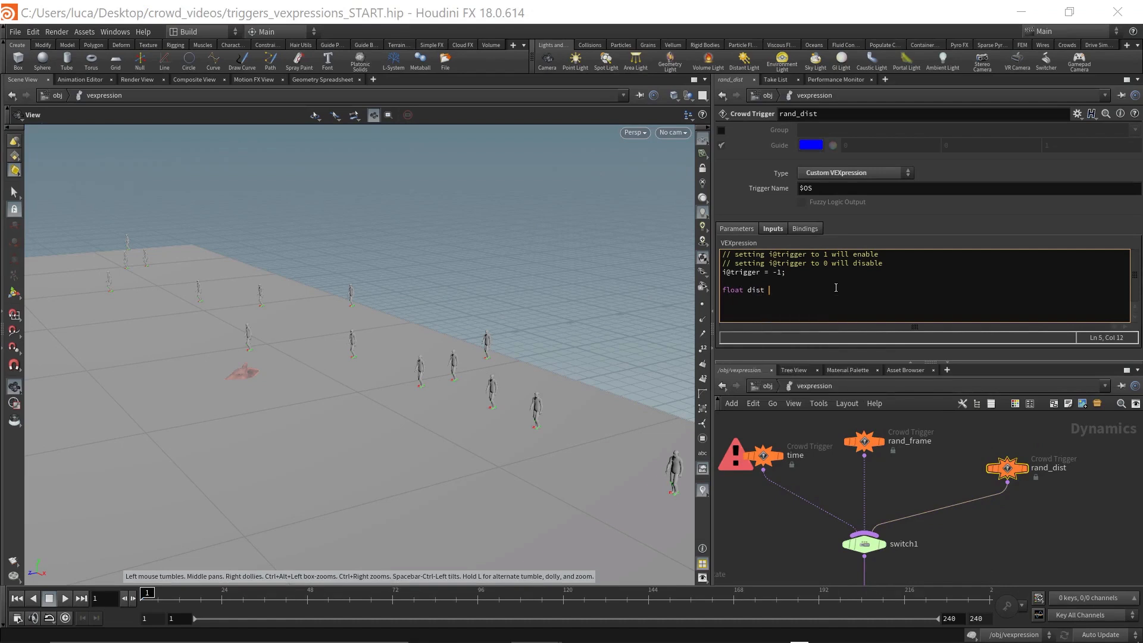
text(= xyzd)
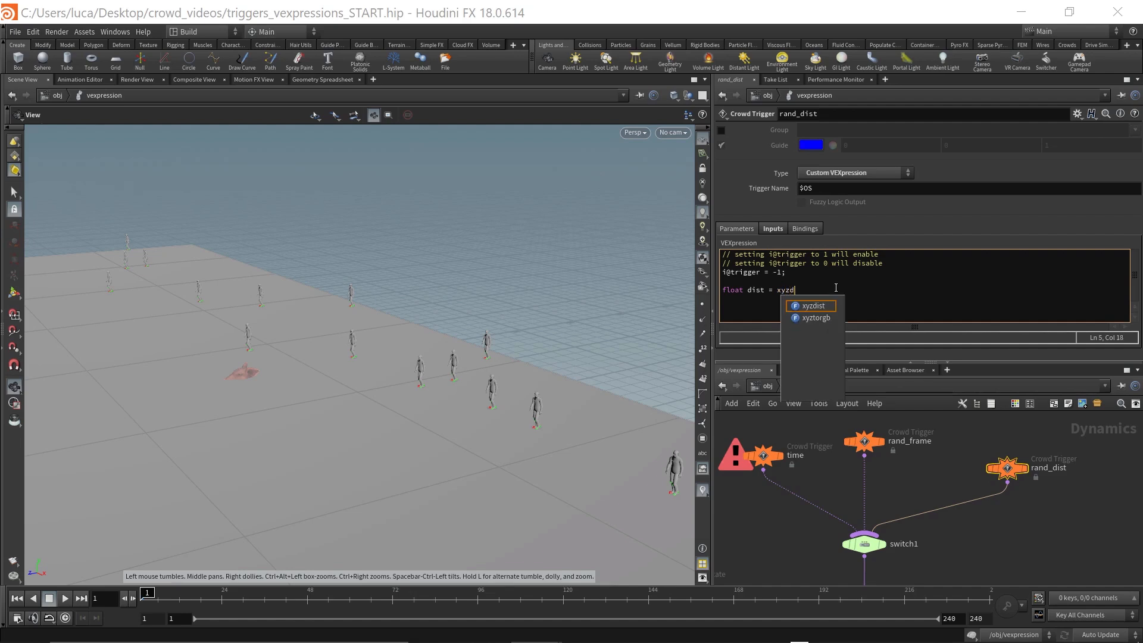
text(ist()
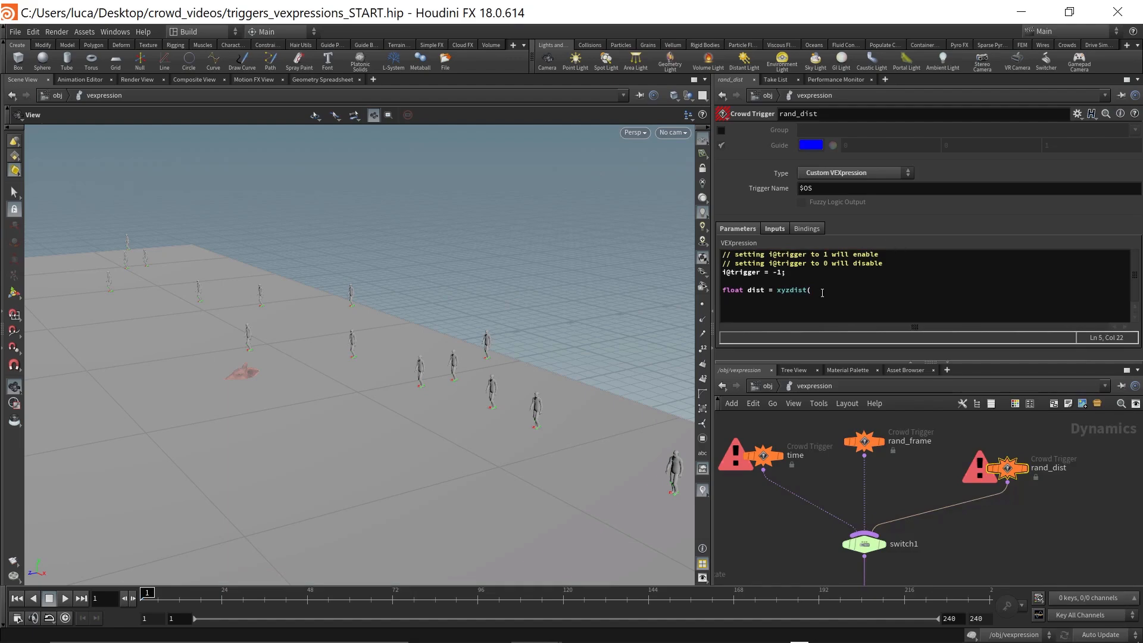
- Compare rand_dist's Input 1 setting with the geometry argument in Firefox's xyzdist documentation, and return to Houdini
click(776, 229)
key(alt+Tab)
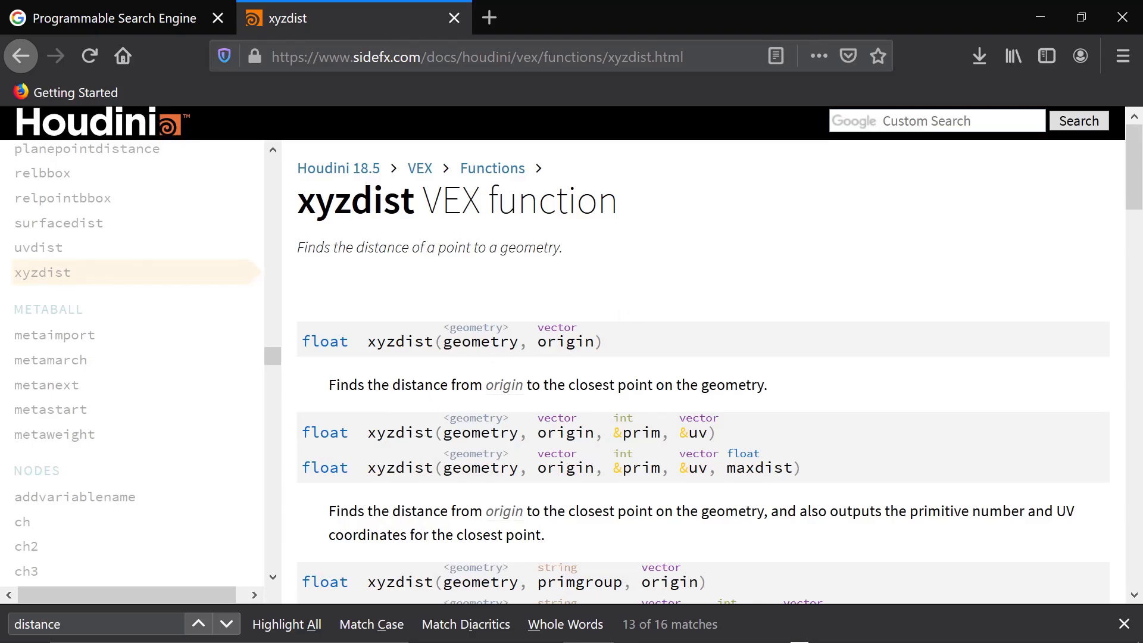
key(alt+Tab)
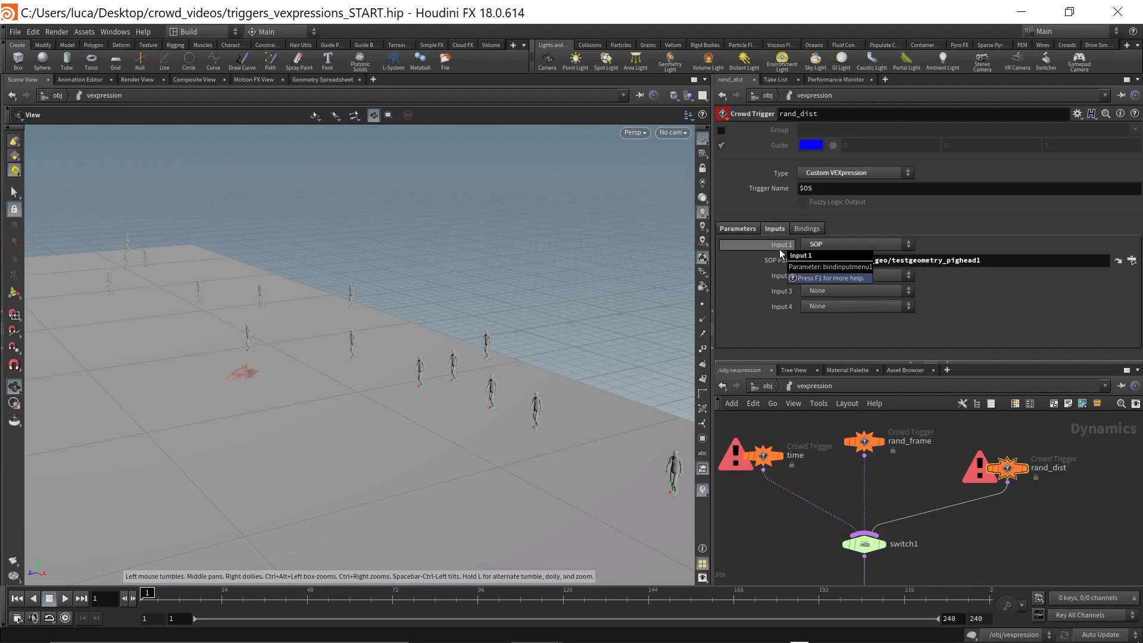
- Enter 0, as the geometry argument of xyzdist in rand_dist's VEXpression and recheck the trigger's Input 1 setting
click(744, 230)
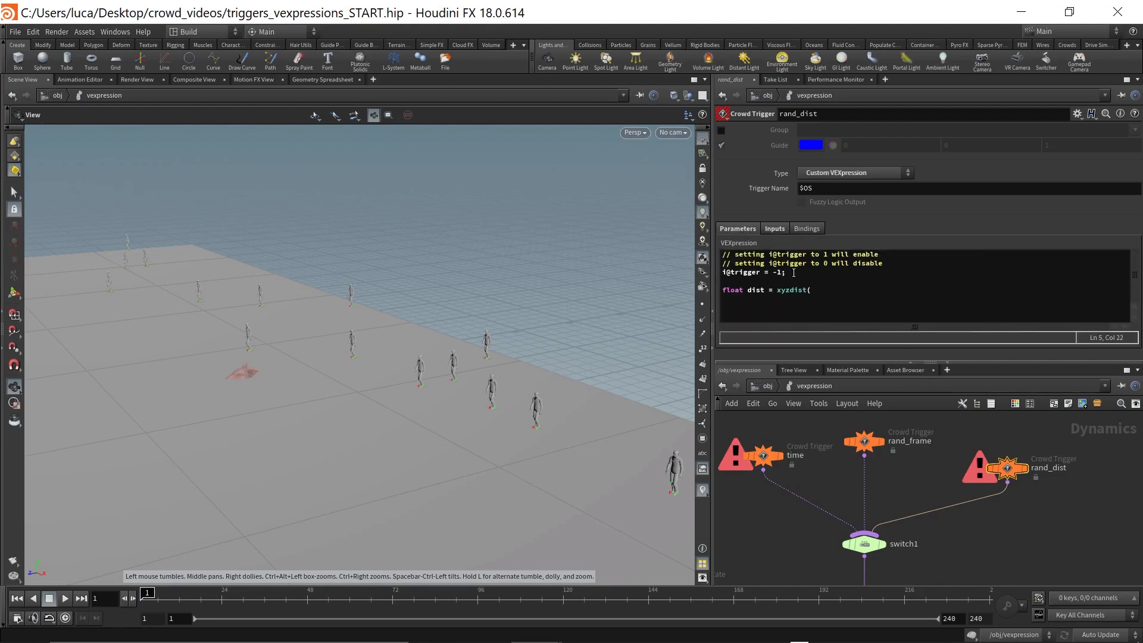
click(841, 289)
text(0,)
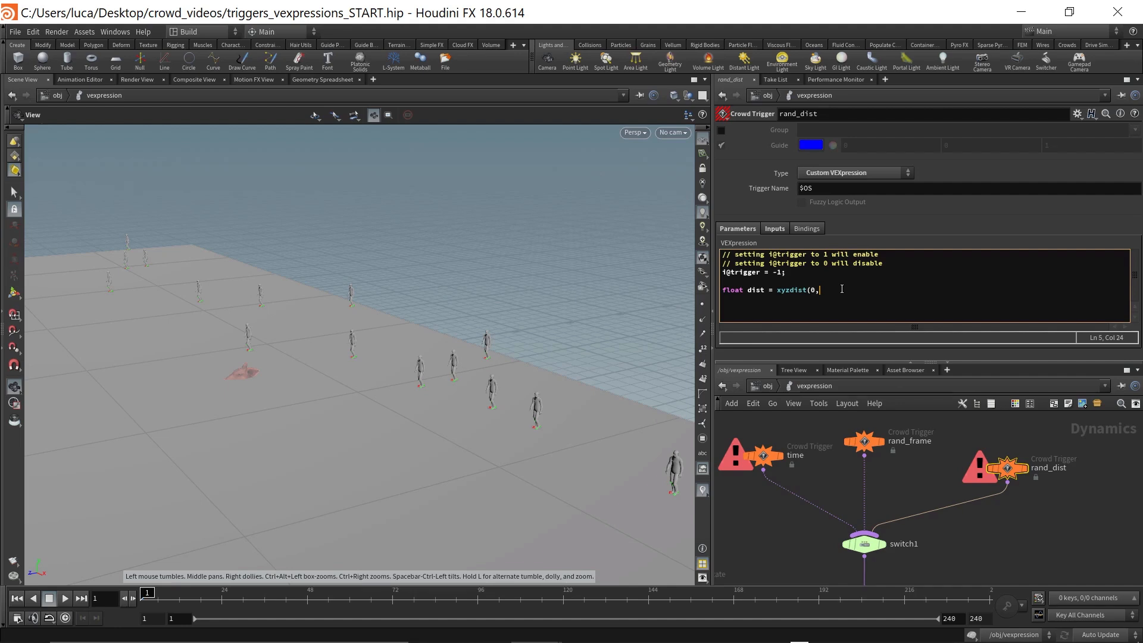
click(774, 229)
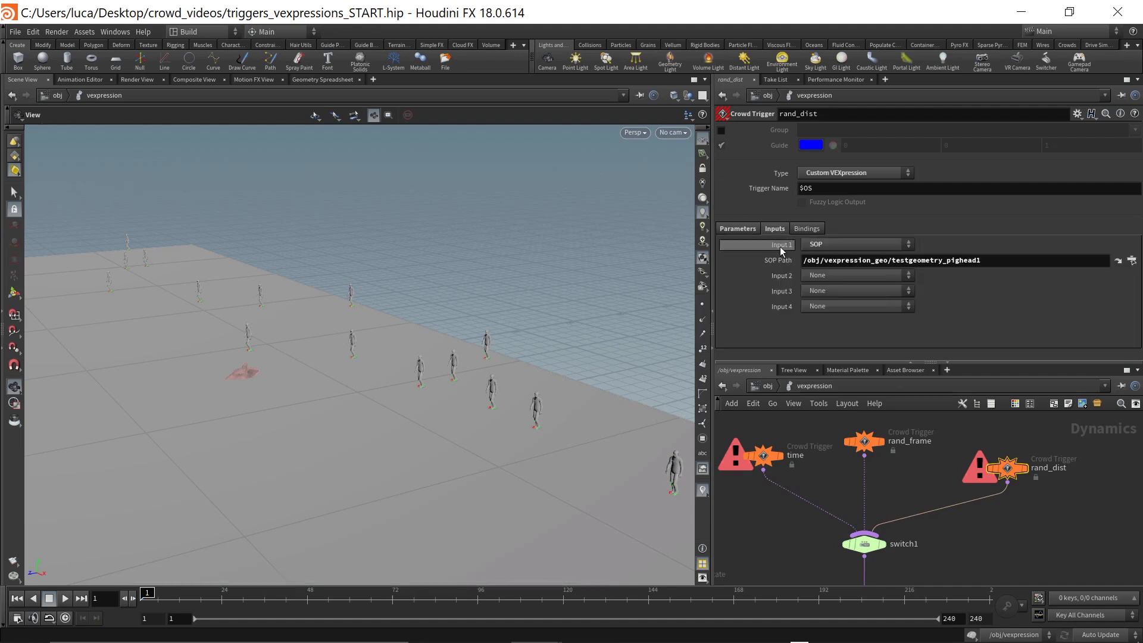
click(740, 229)
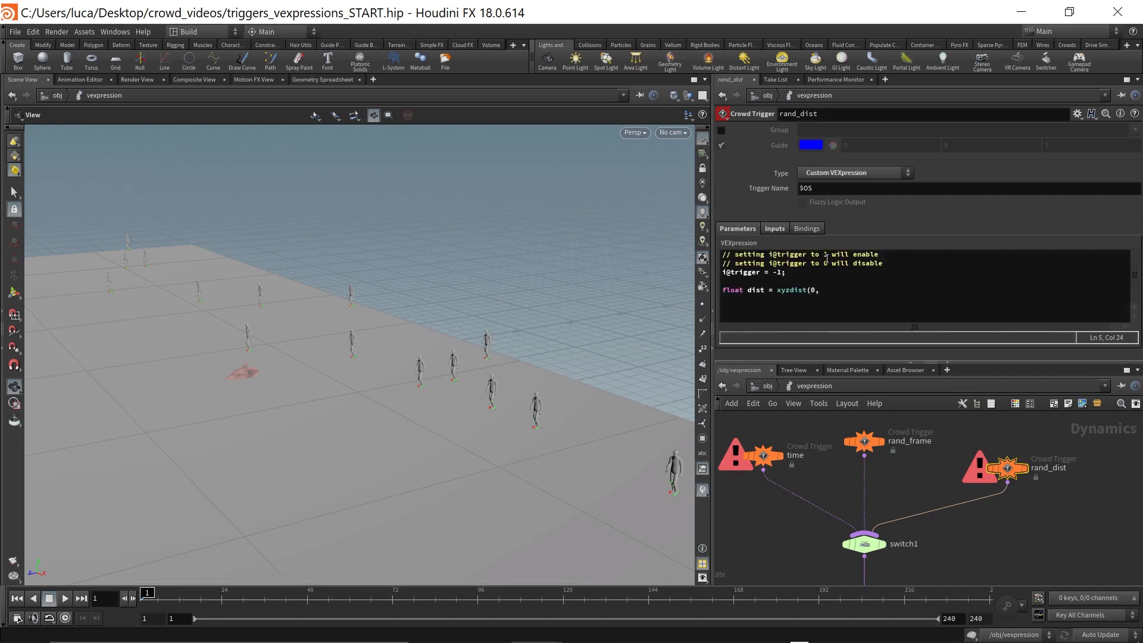
click(830, 290)
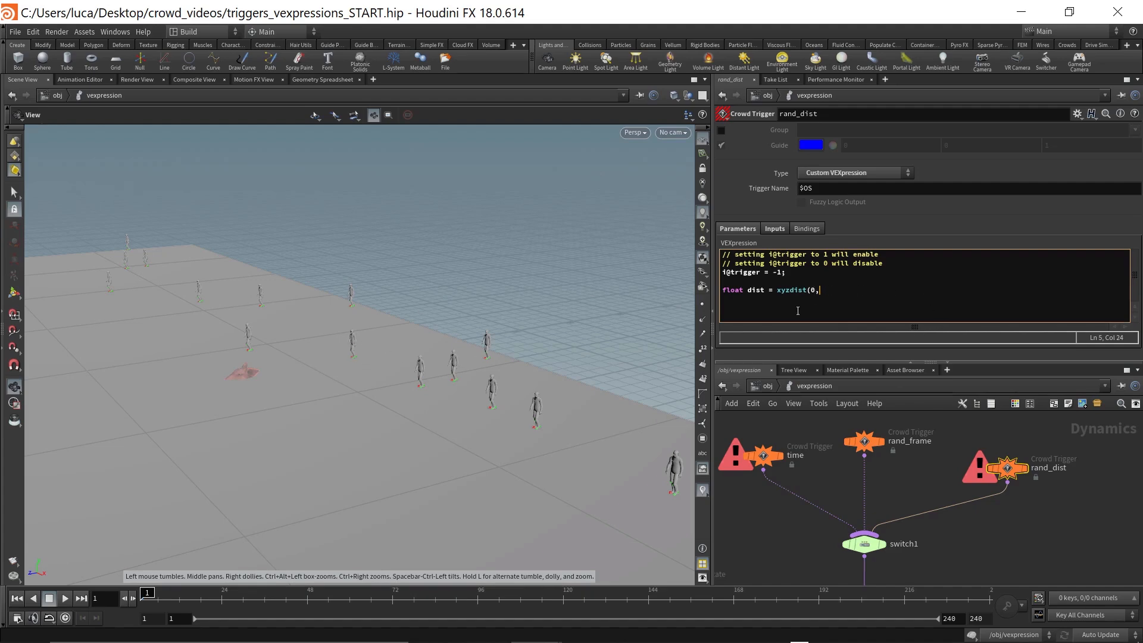
- Check the origin argument in Firefox's xyzdist documentation, return to Houdini and complete the call as xyzdist(0,v@P);
key(alt+Tab)
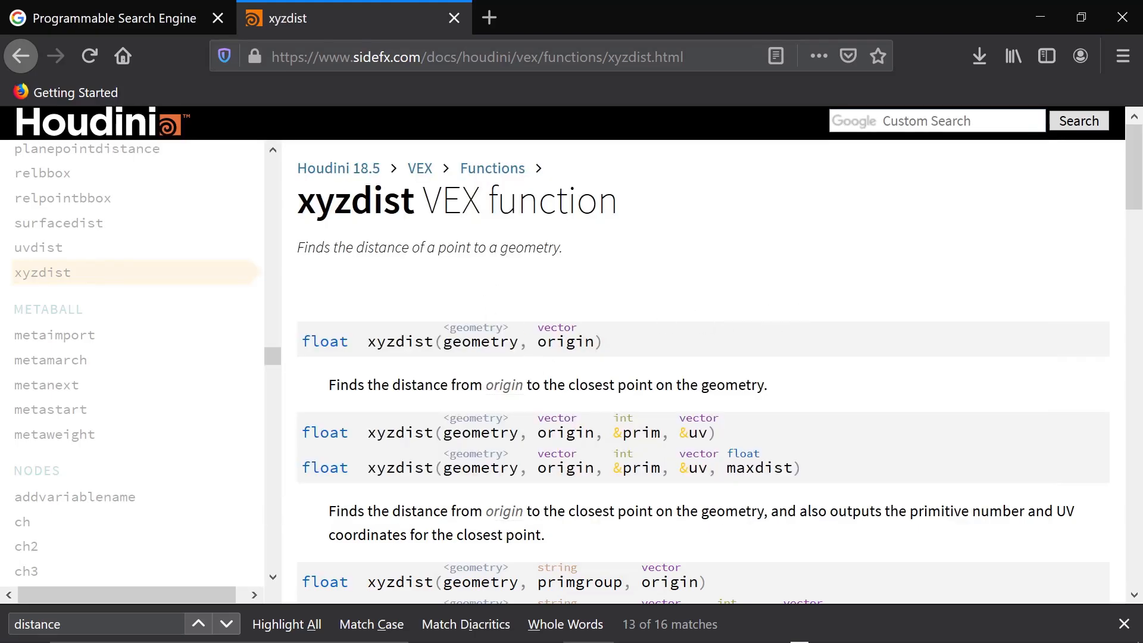
key(alt+Tab)
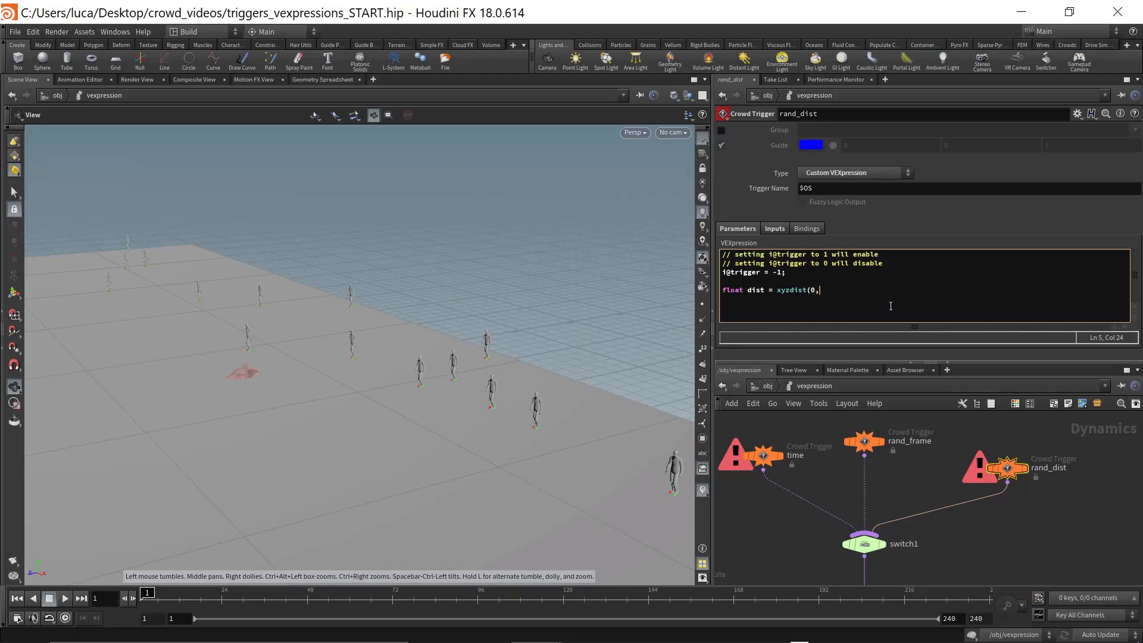
text(v@P)
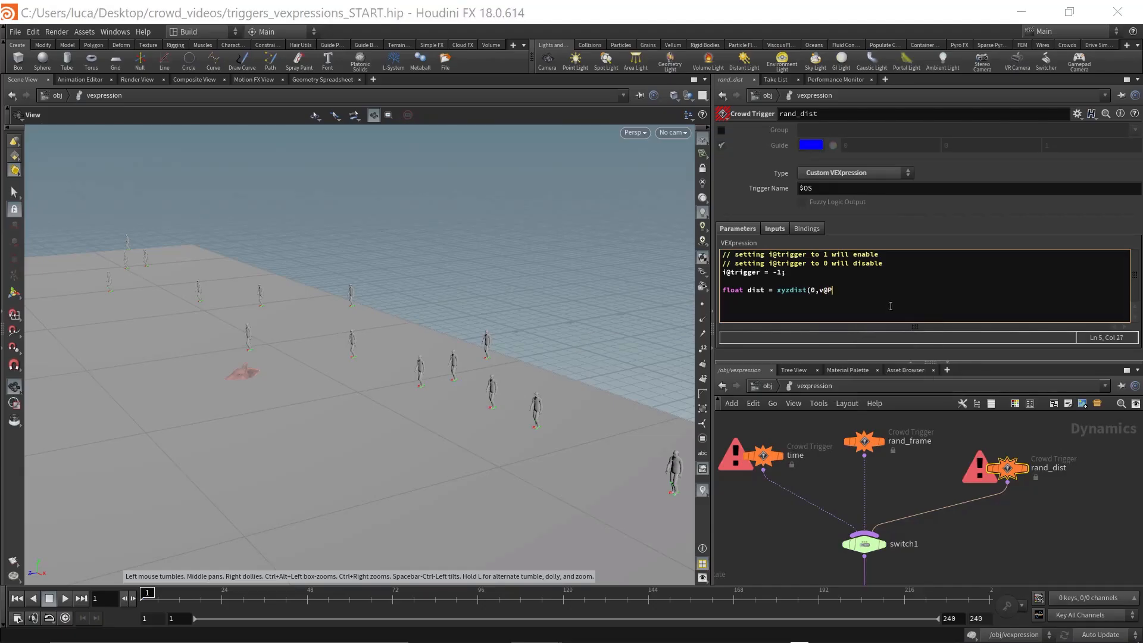
text();)
click(956, 434)
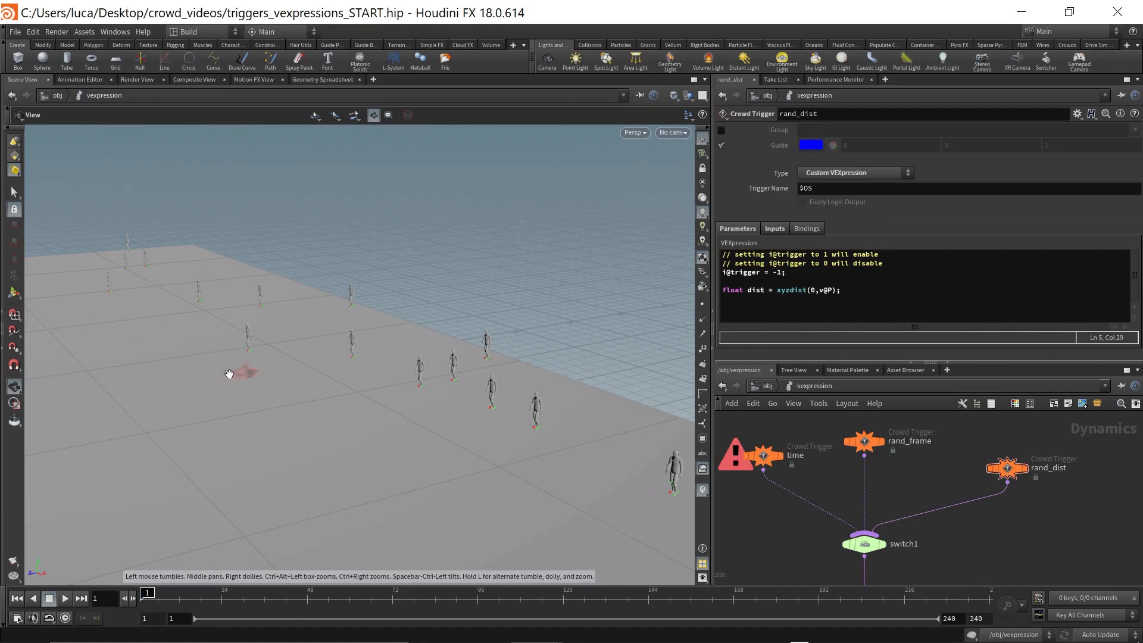
- Add an if ( dist < 10 ) block below the dist line that sets i@trigger = 1;
click(871, 288)
key(Return)
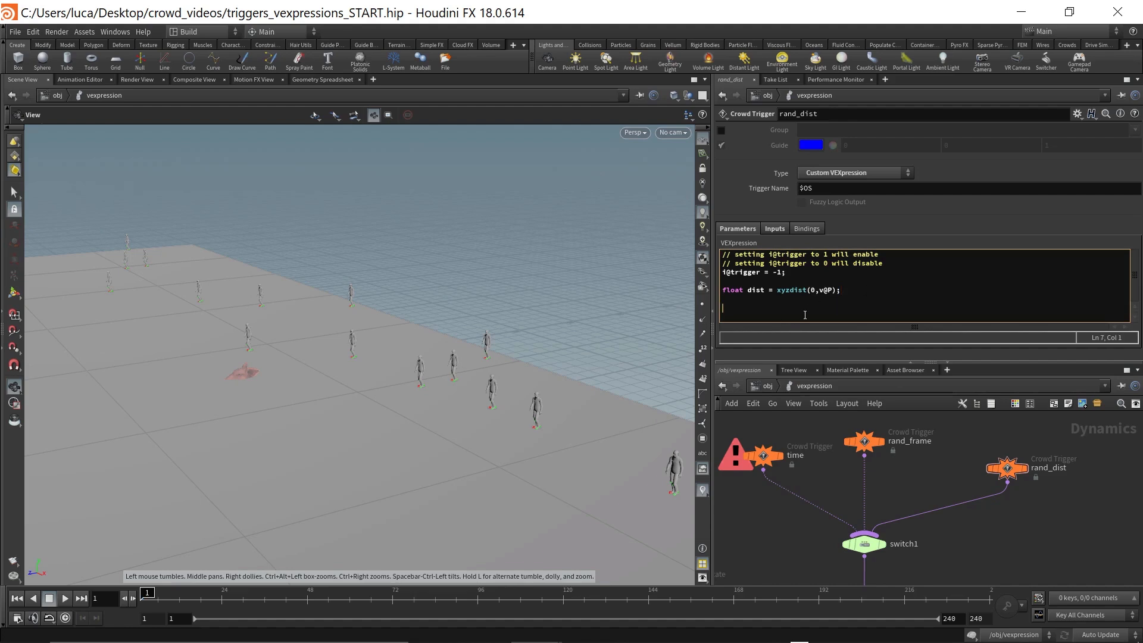
text(if ( dist < 10 ) {)
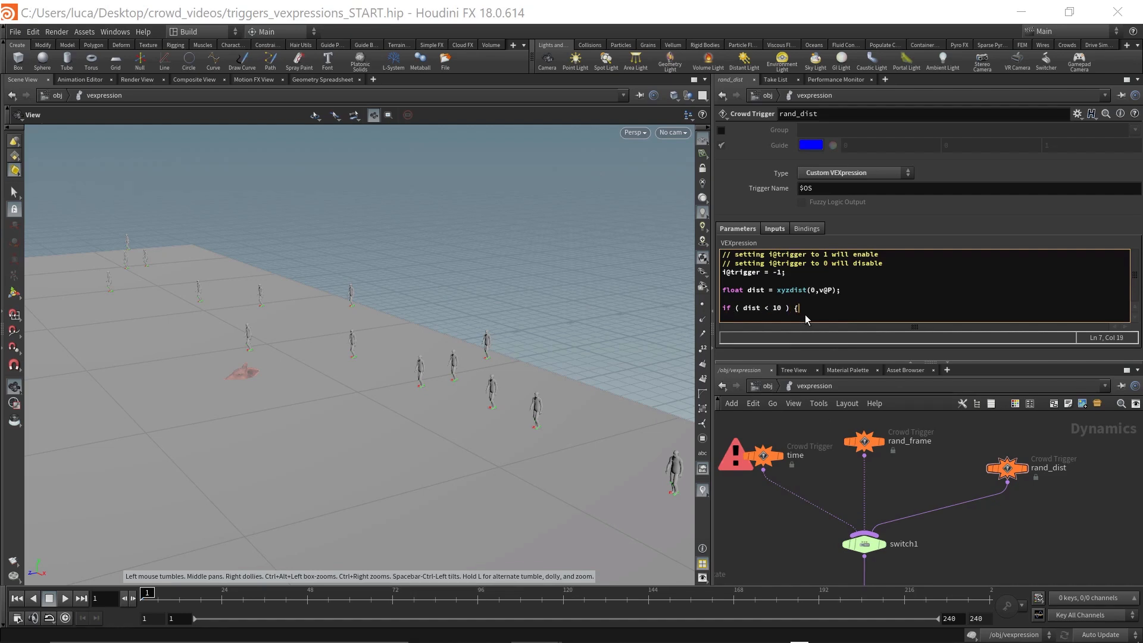
key(Return)
key(Return)
text(})
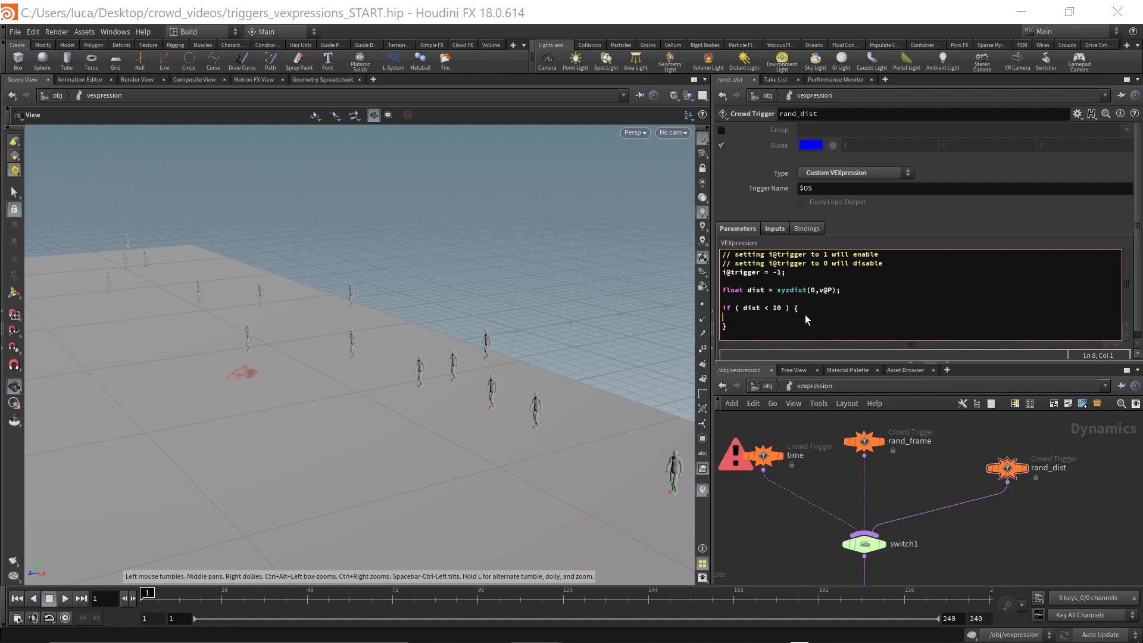
text( i@trigger = 1;)
- Advance the crowd simulation frame by frame from frame 1 to test the 10-unit distance trigger
scroll(1002, 538, down, 6)
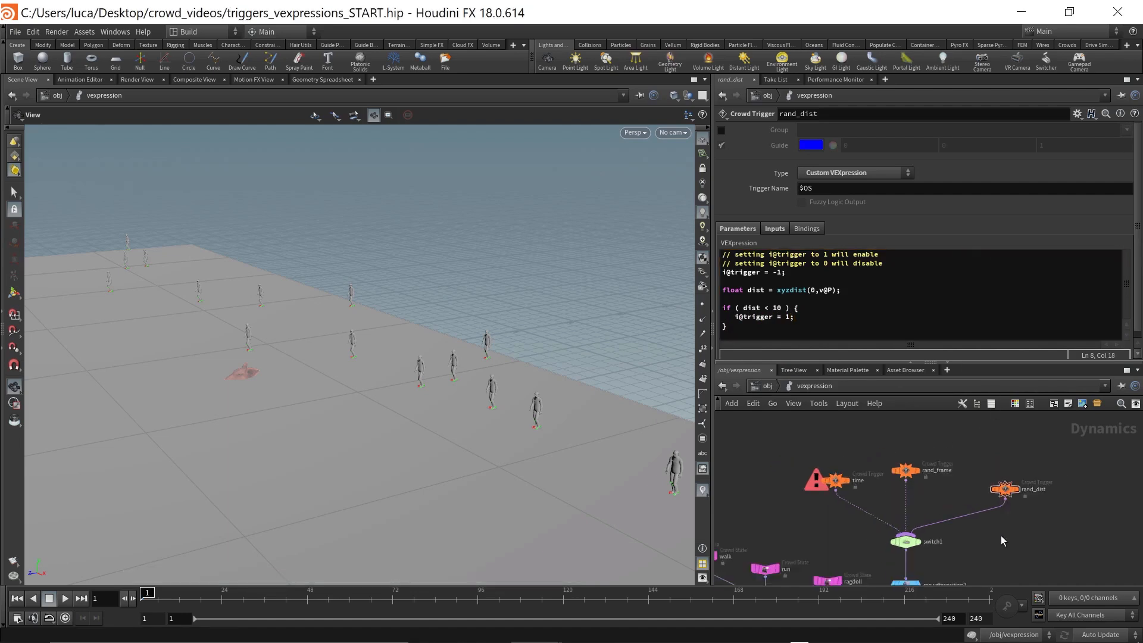
middle_drag(1006, 540, 1002, 470)
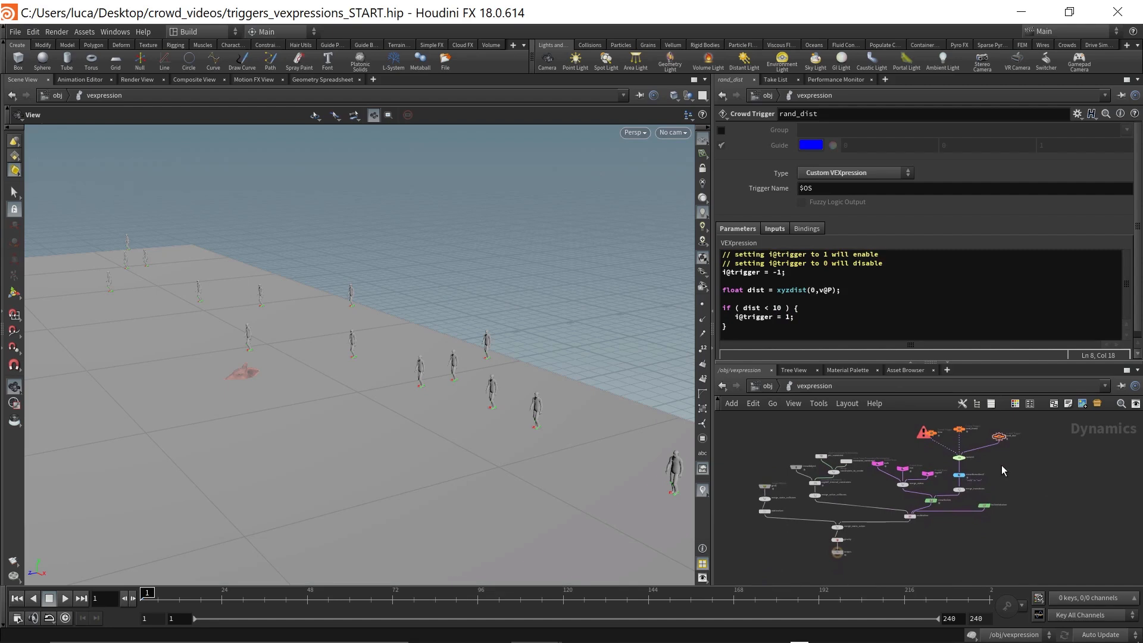
key(Right)
key(Right)
key(Right)
key(Right)
key(Right)
key(Right)
key(Right)
key(Right)
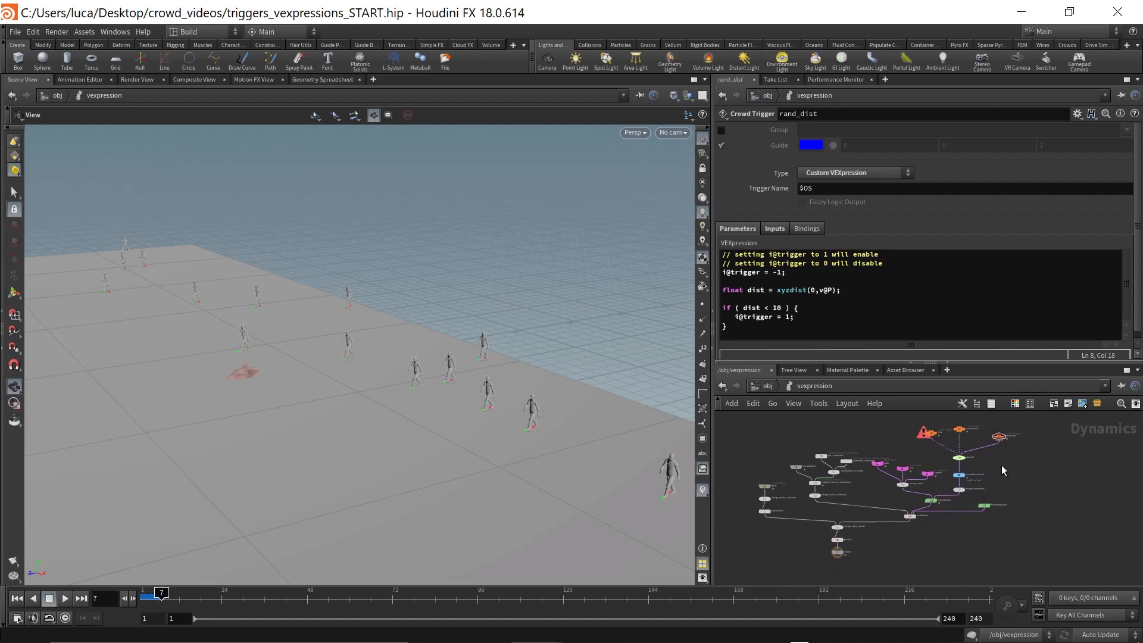
key(Right)
key(Right)
key(Right)
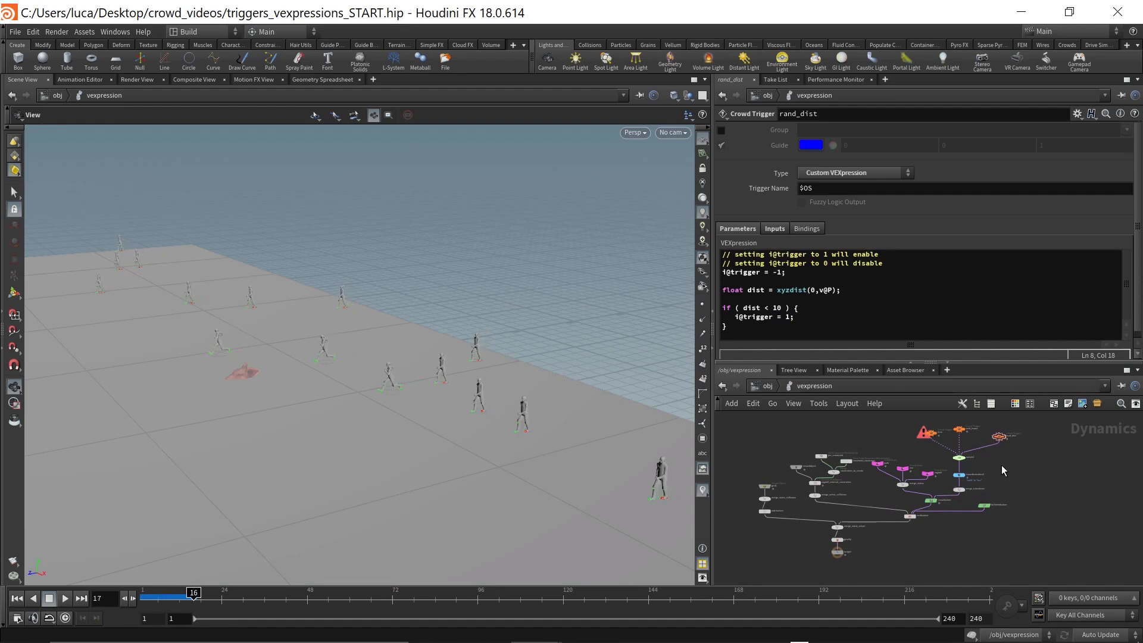
- Play the simulation with the pighead in view to examine the nearby agents' reactions, and return to frame 1
drag(329, 433, 362, 419)
key(Up)
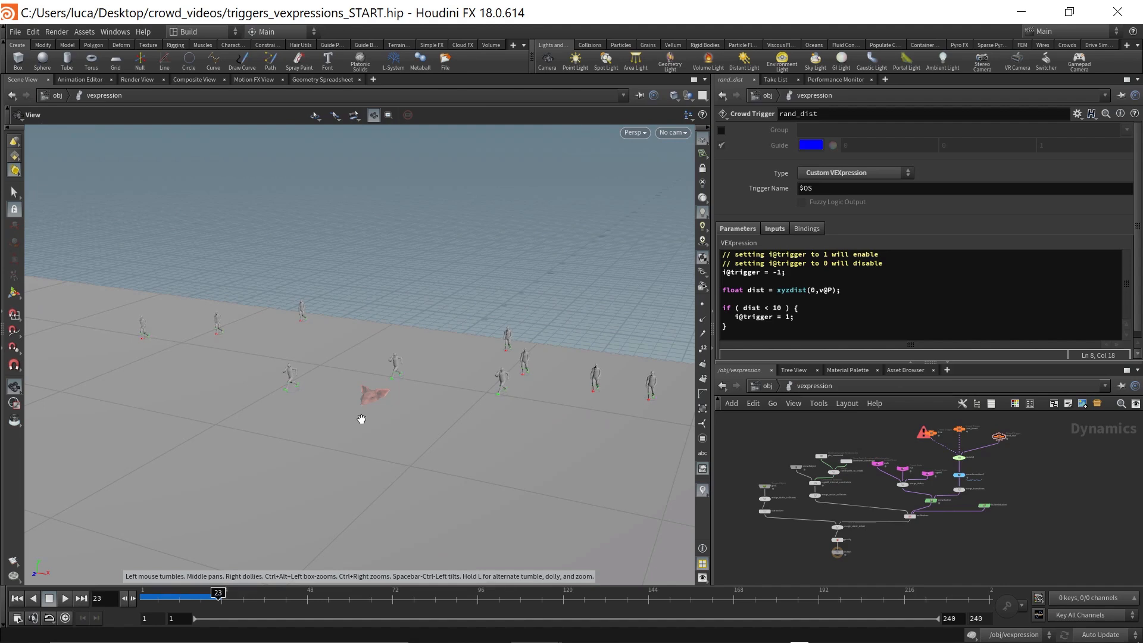
key(Up)
key(Up)
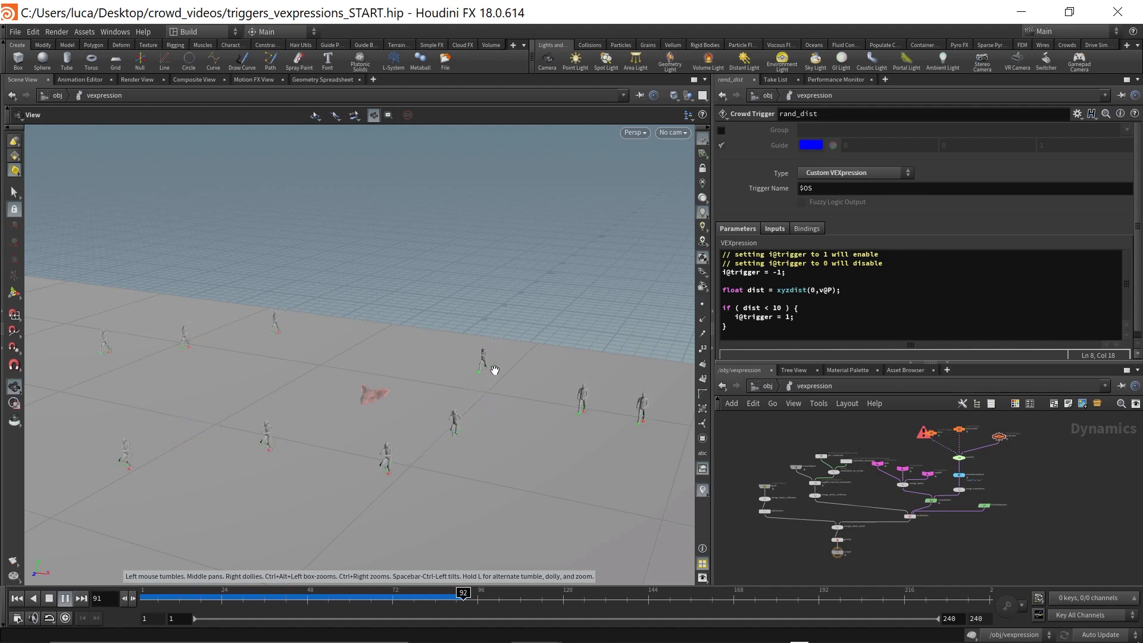
key(Up)
key(ctrl+Up)
key(Up)
key(ctrl+Up)
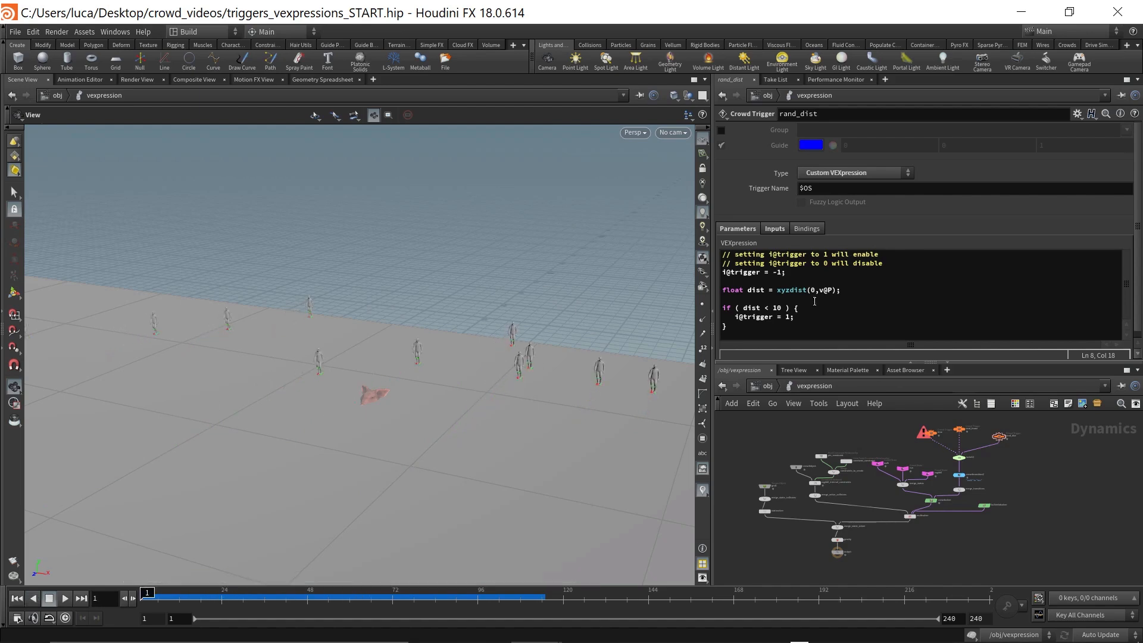
- Add a Crowd Trigger node beside rand_dist and set its Type to Object Distance (position)
click(869, 295)
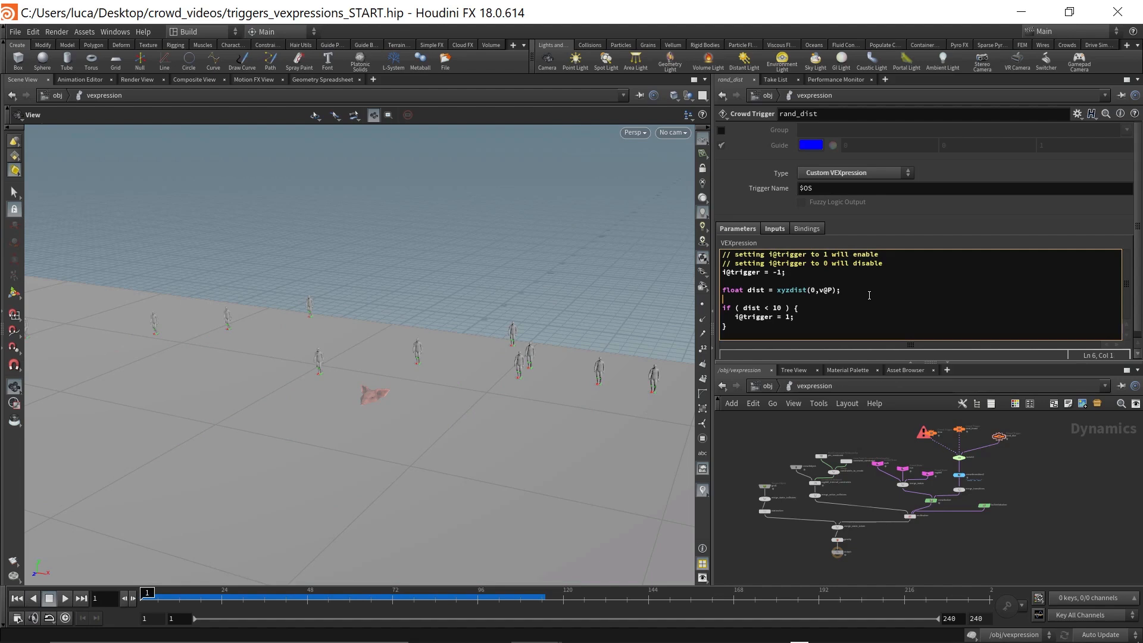
scroll(1015, 450, up, 3)
middle_drag(1015, 450, 1009, 483)
key(Tab)
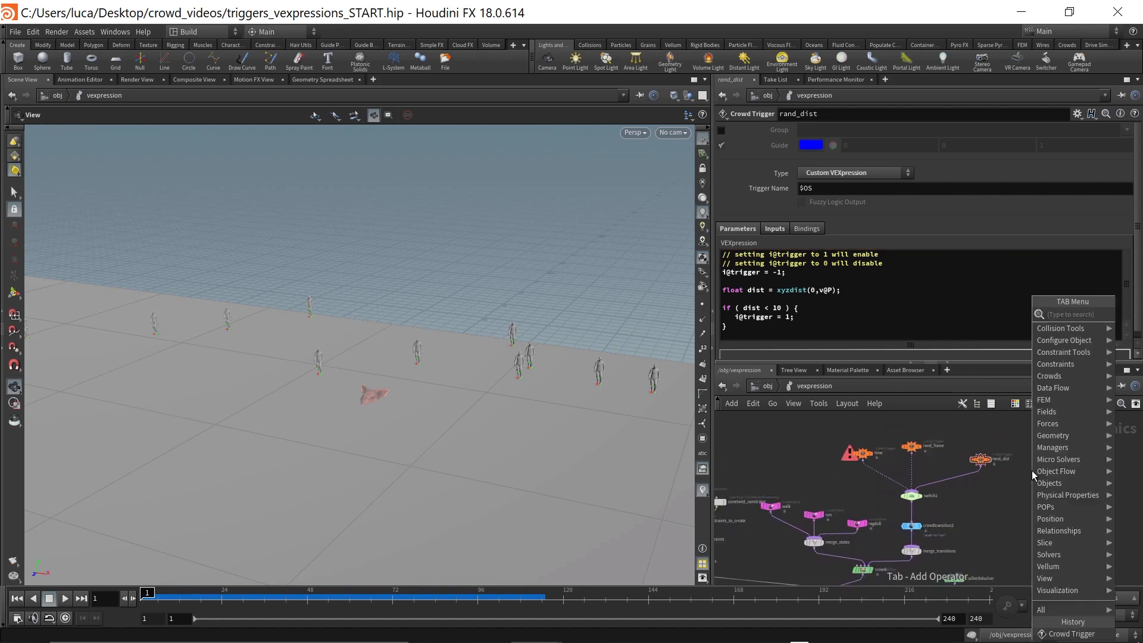
text(trig)
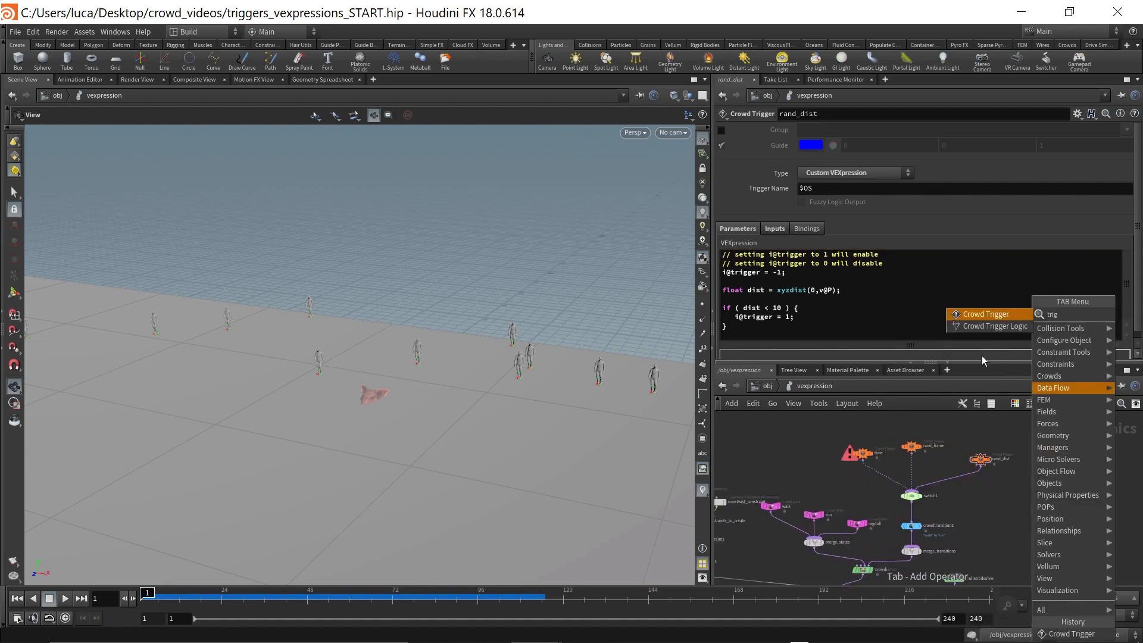
click(971, 314)
click(1055, 460)
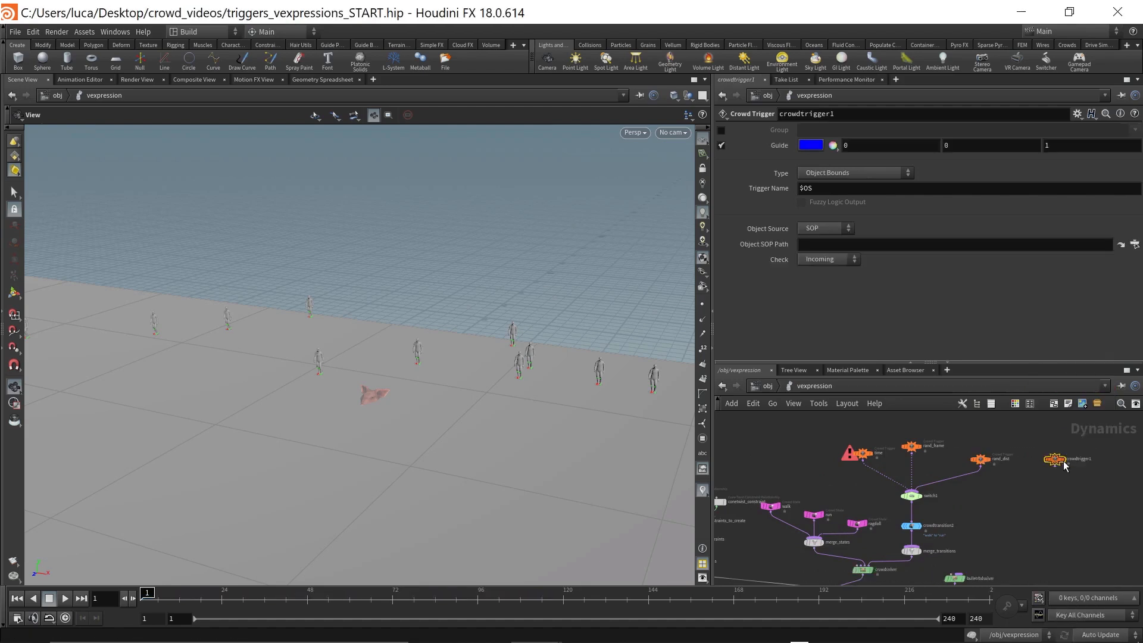
click(828, 173)
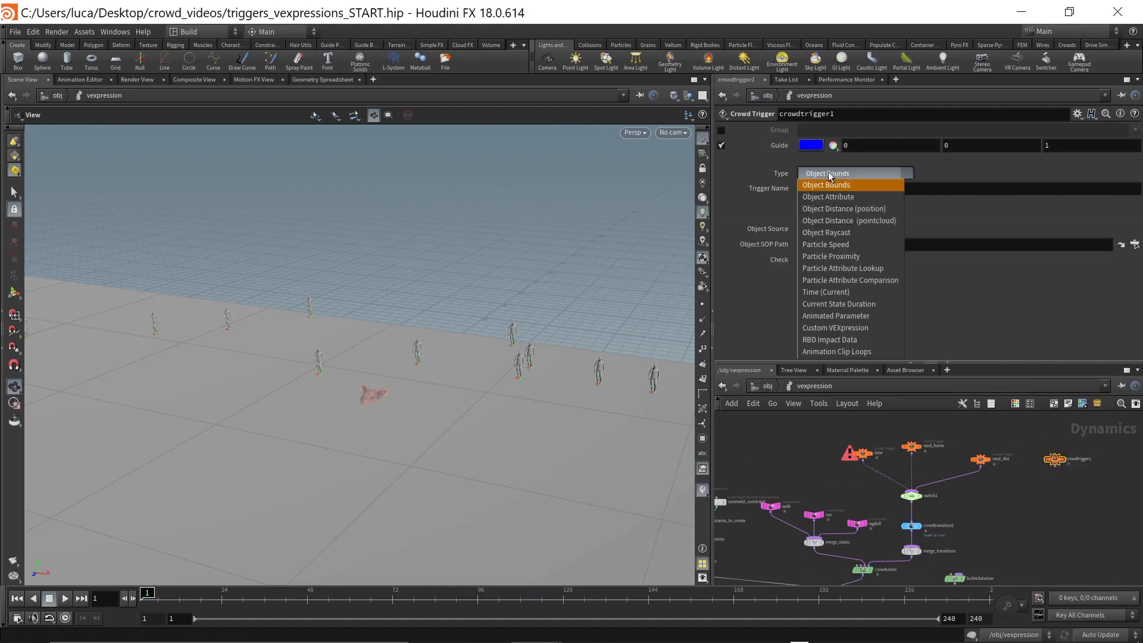
click(864, 209)
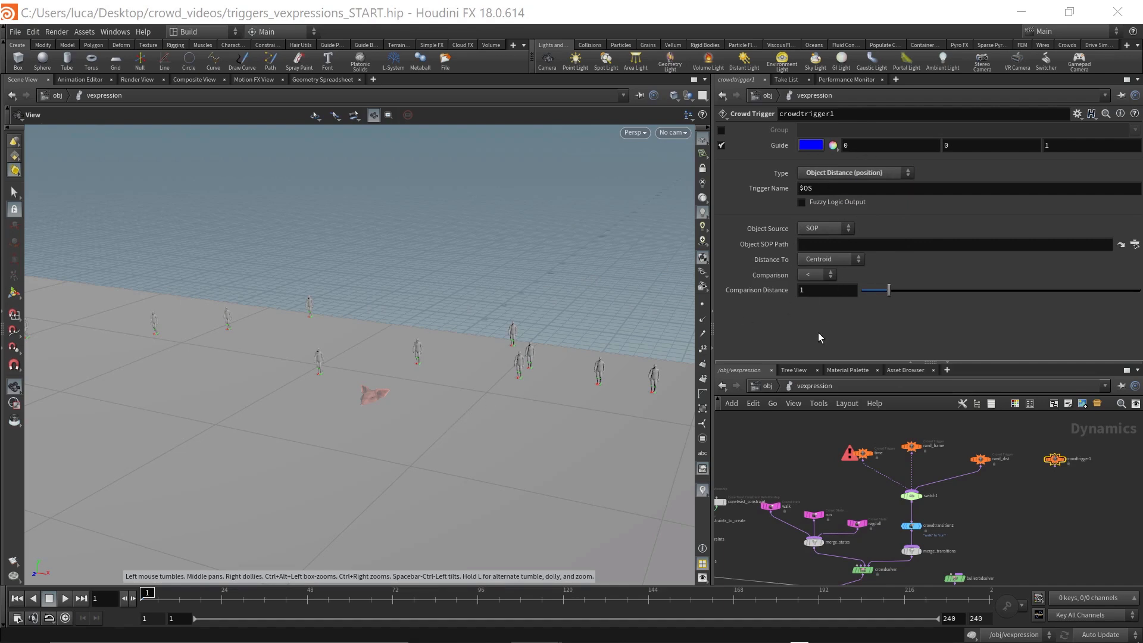
mouse_move(1061, 466)
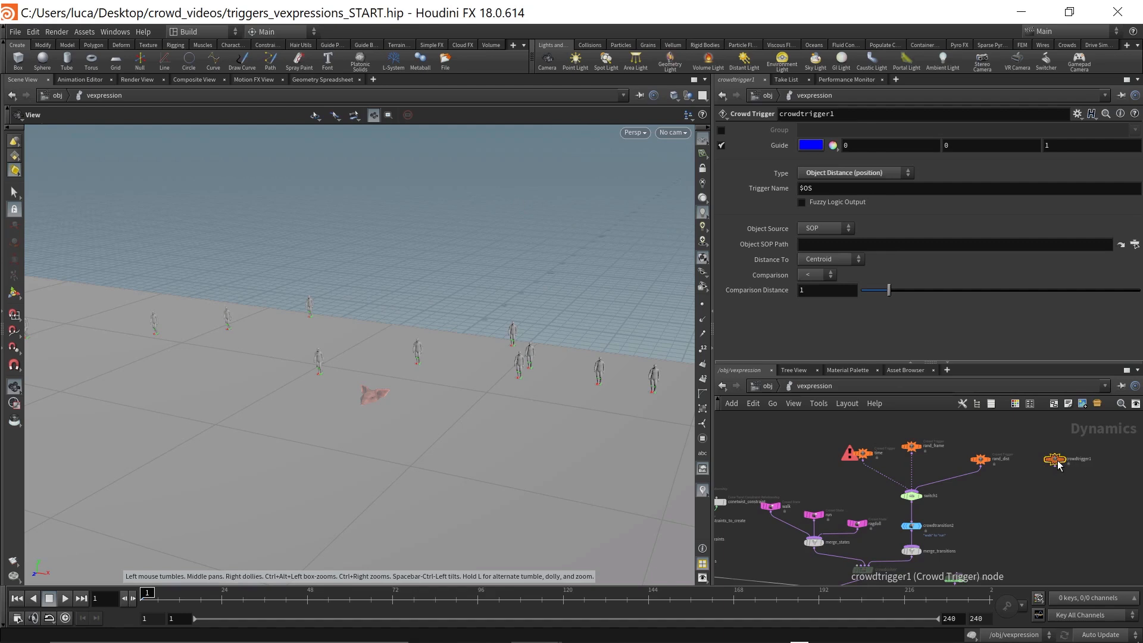
- Write rand(i@id) on a new line below the dist declaration in rand_dist's VEXpression
click(980, 459)
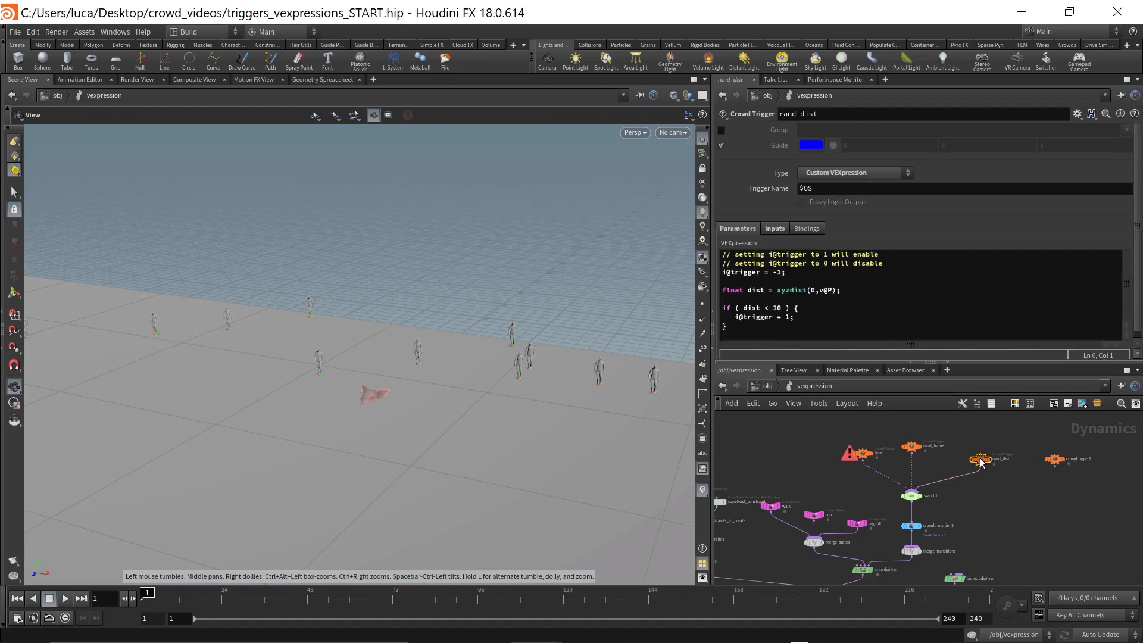
click(884, 291)
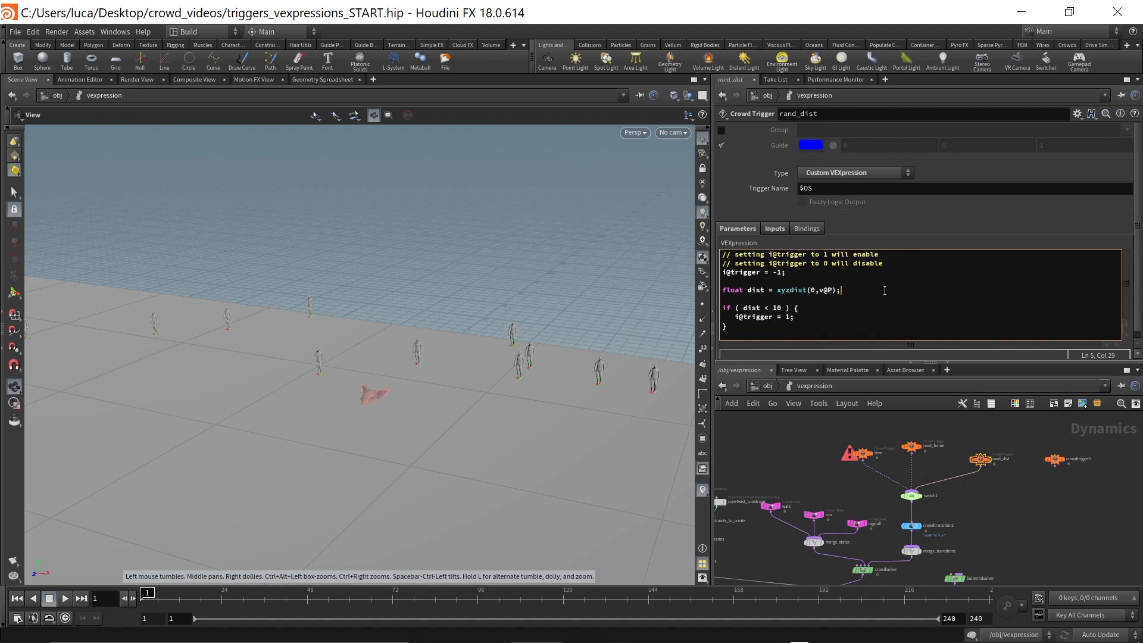
key(Return)
key(Return)
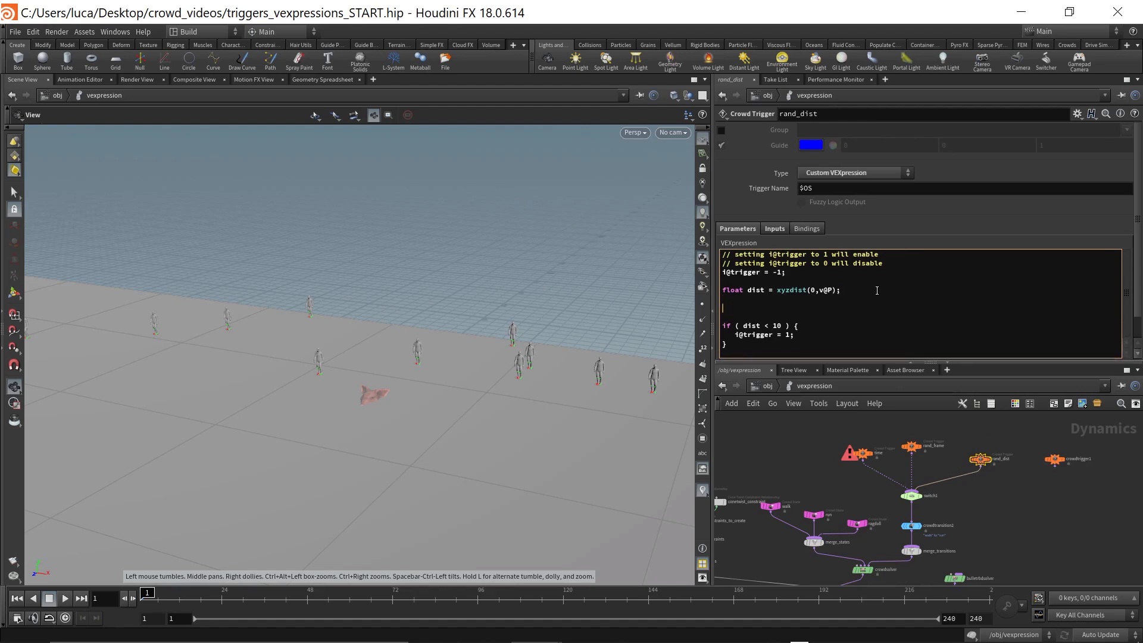
text(rand)
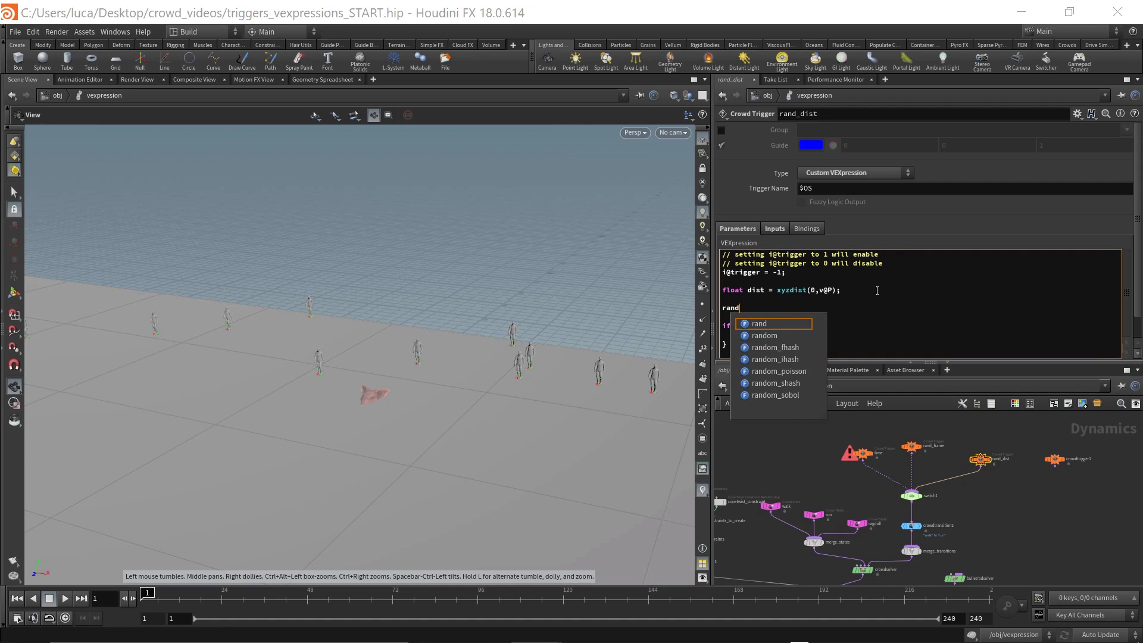
text((i@)
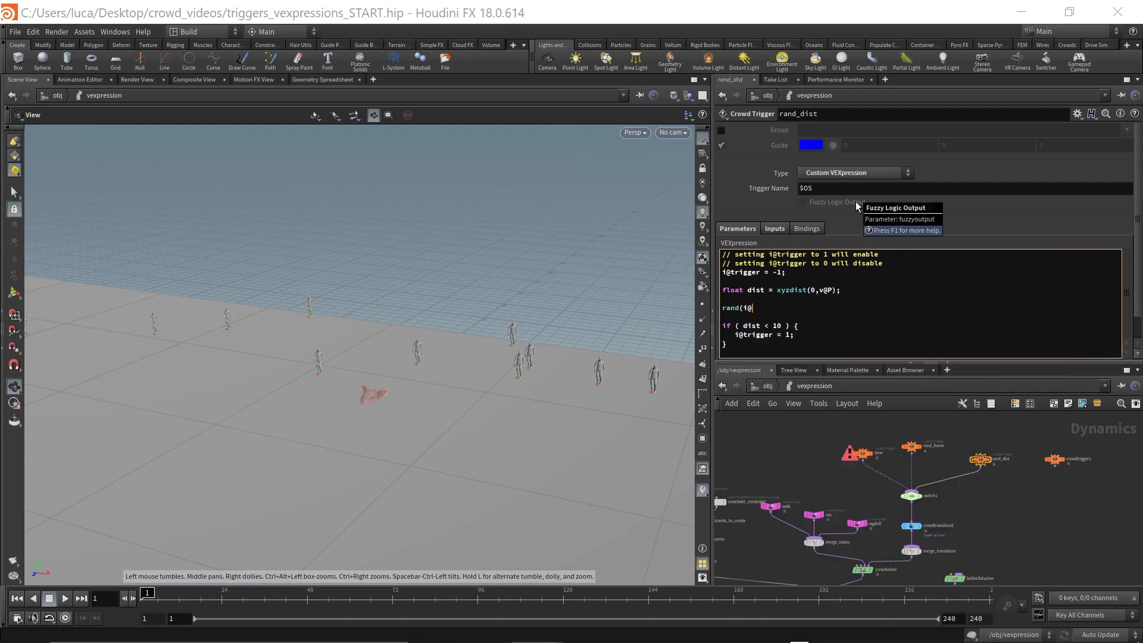
text(id)
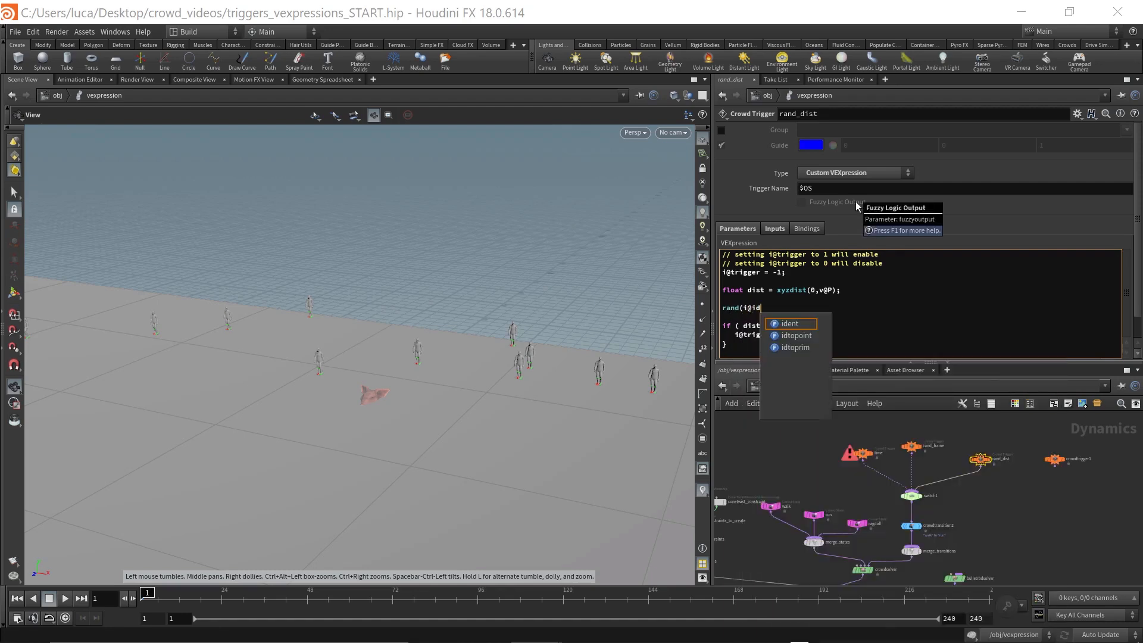
text())
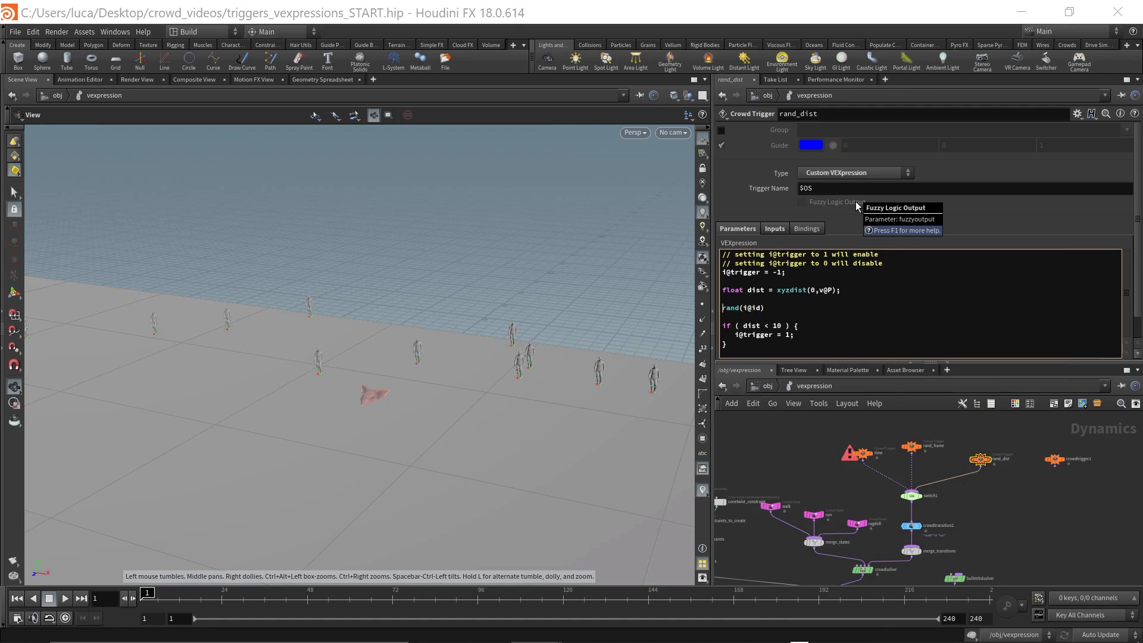
- Wrap the rand call in a fit( function and add 0.456 to the i@id seed
text(fit()
key(Right)
key(Right)
key(Right)
key(Right)
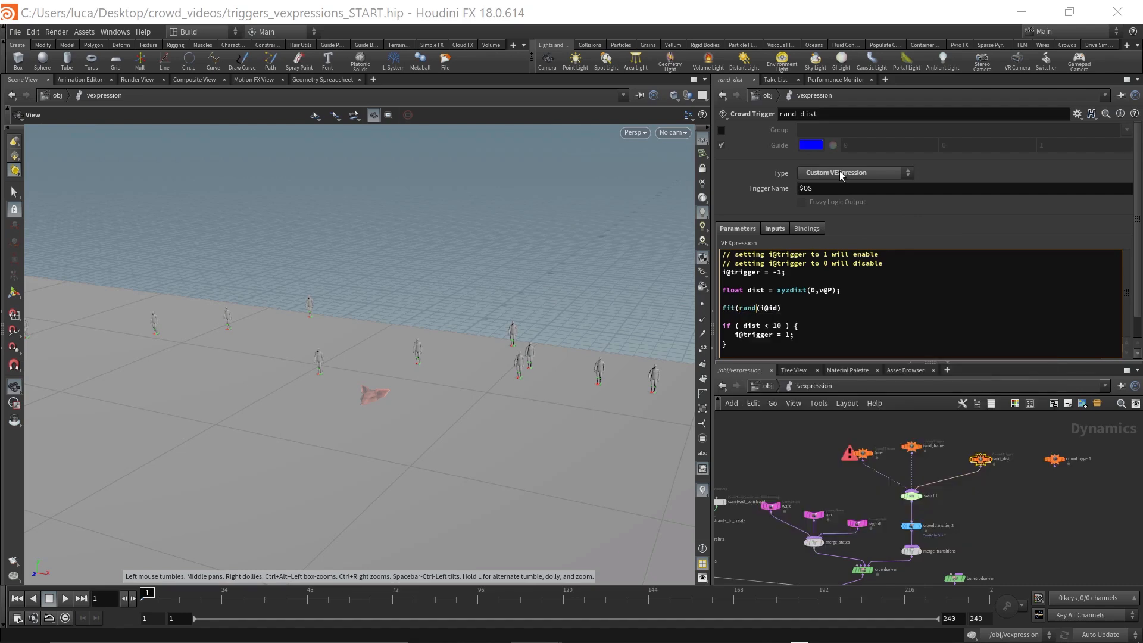
text(+0.45)
text(6)
- Give the fit function the ranges 0,1,-5,5 and close the statement
text(,)
text(0)
text(,1)
text(,-)
text(5)
text(,)
text(5)
text())
text(;)
- Assign the fit result to a new variable declared as float offset
text(= )
text(fl)
text(oat offset)
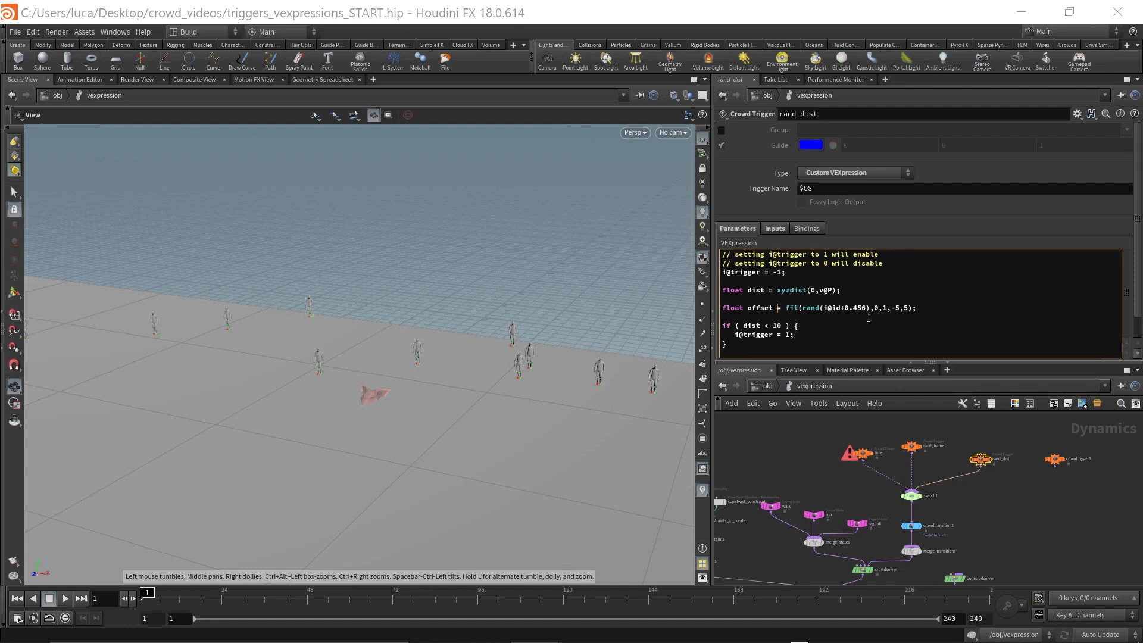
- Add offset to the distance threshold in the if condition so that it compares dist < 10+offset
click(784, 327)
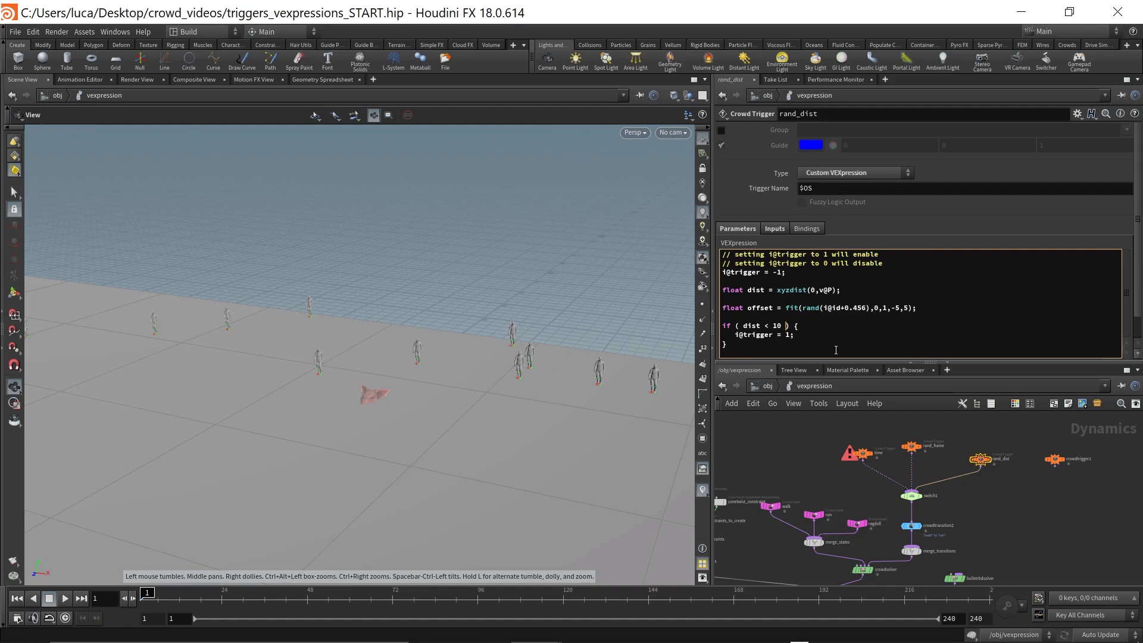
text(+offset)
click(894, 432)
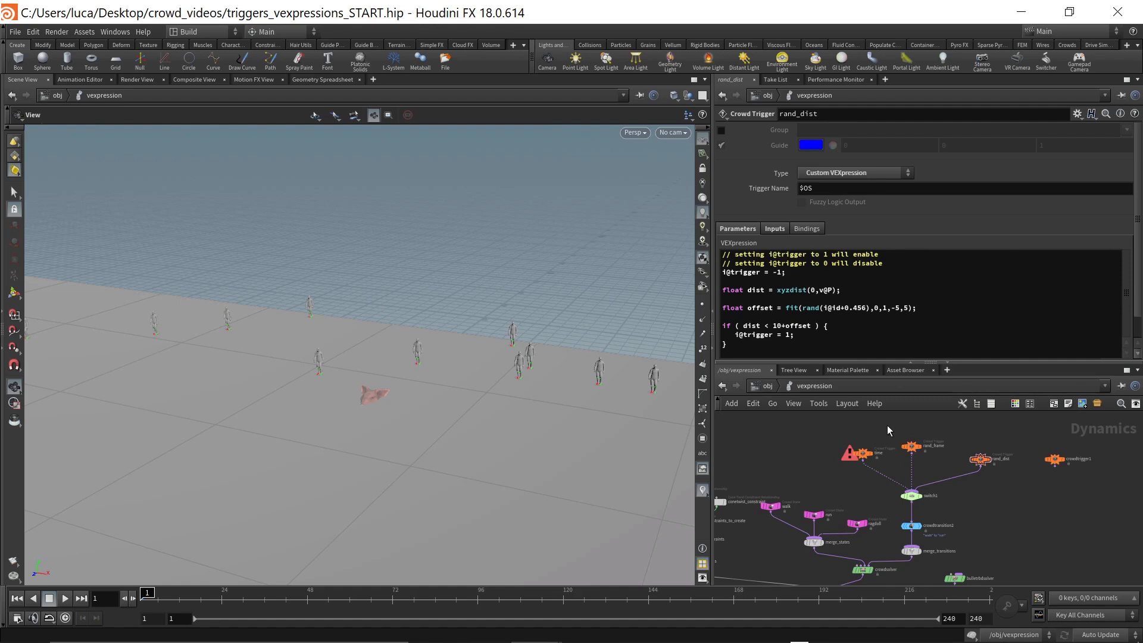
- Play back the crowd simulation around the pighead to examine at which distance each agent switches from walking to running
drag(466, 421, 444, 409)
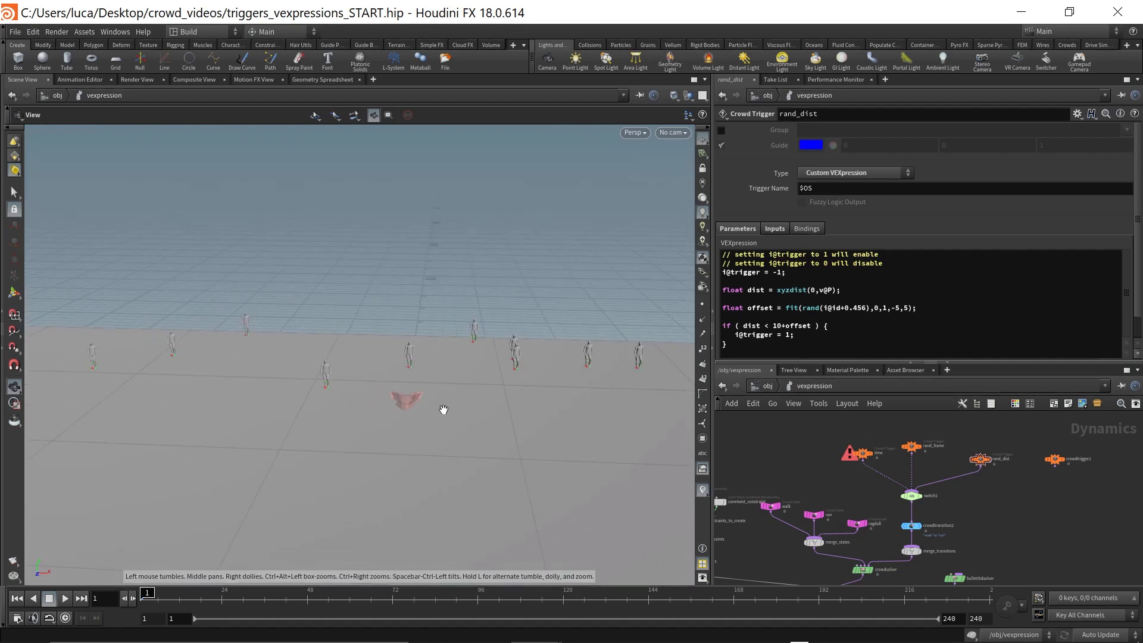
key(Up)
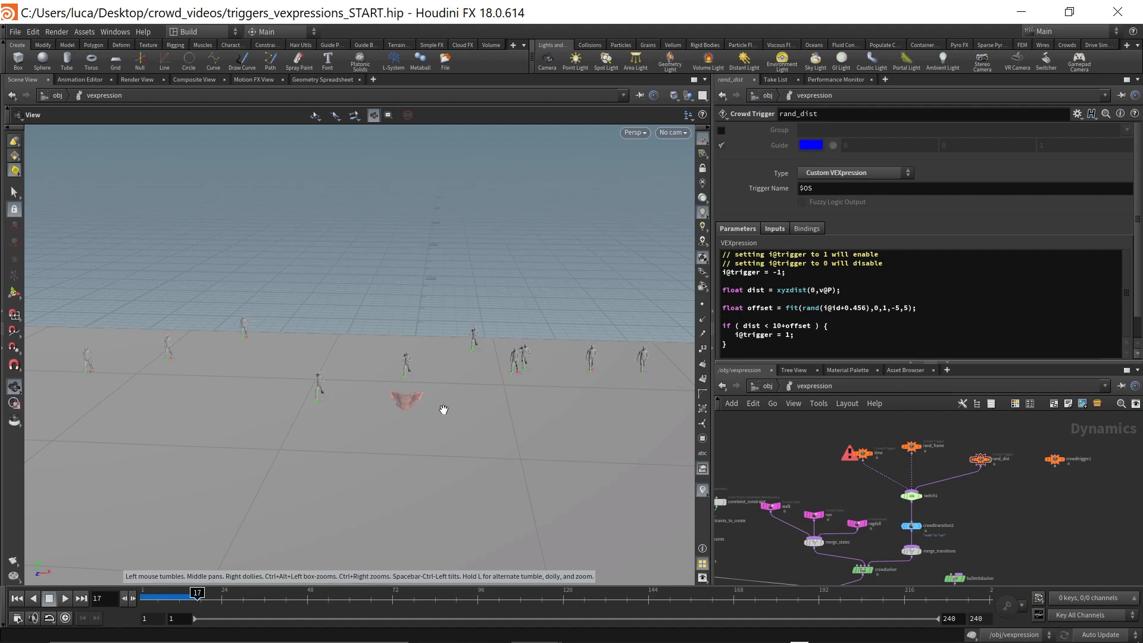
drag(444, 410, 452, 380)
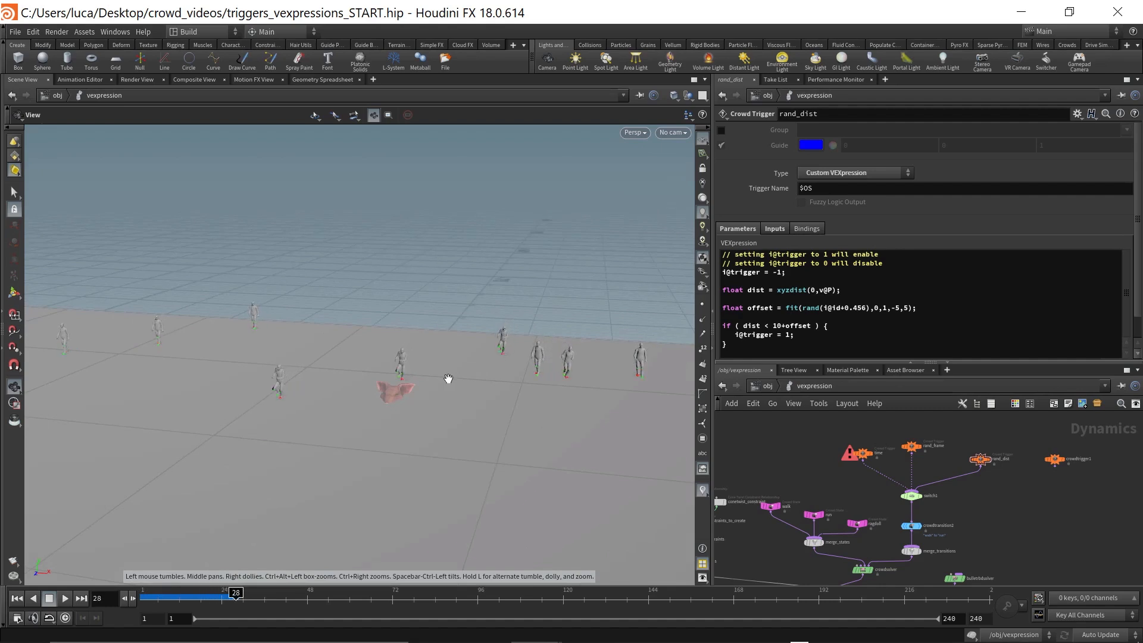
key(ctrl+Up)
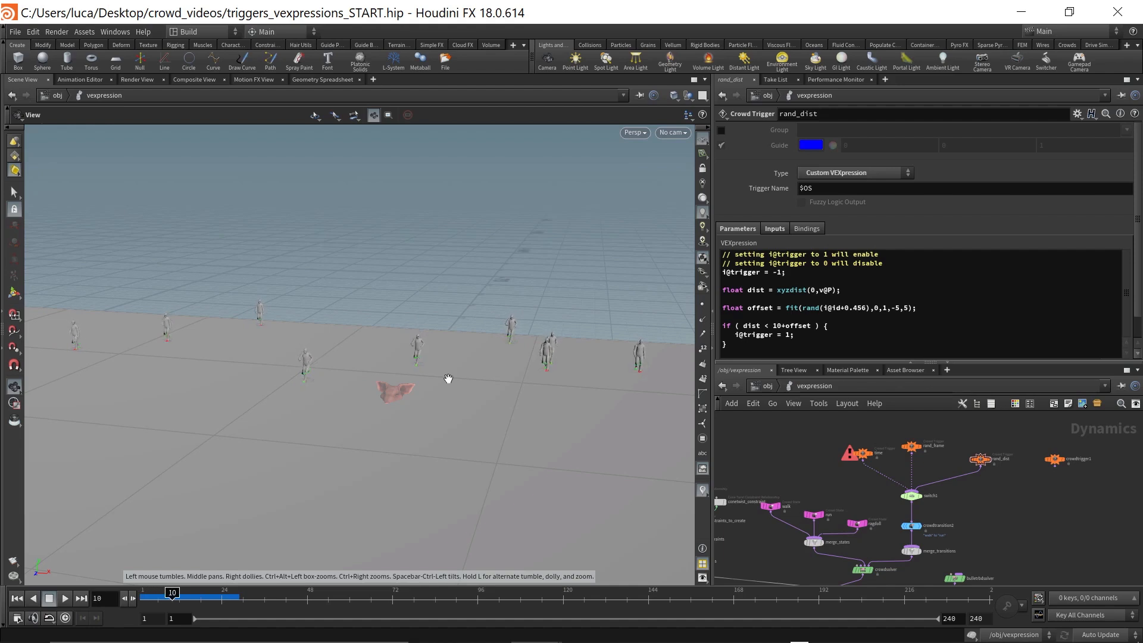
drag(541, 385, 581, 339)
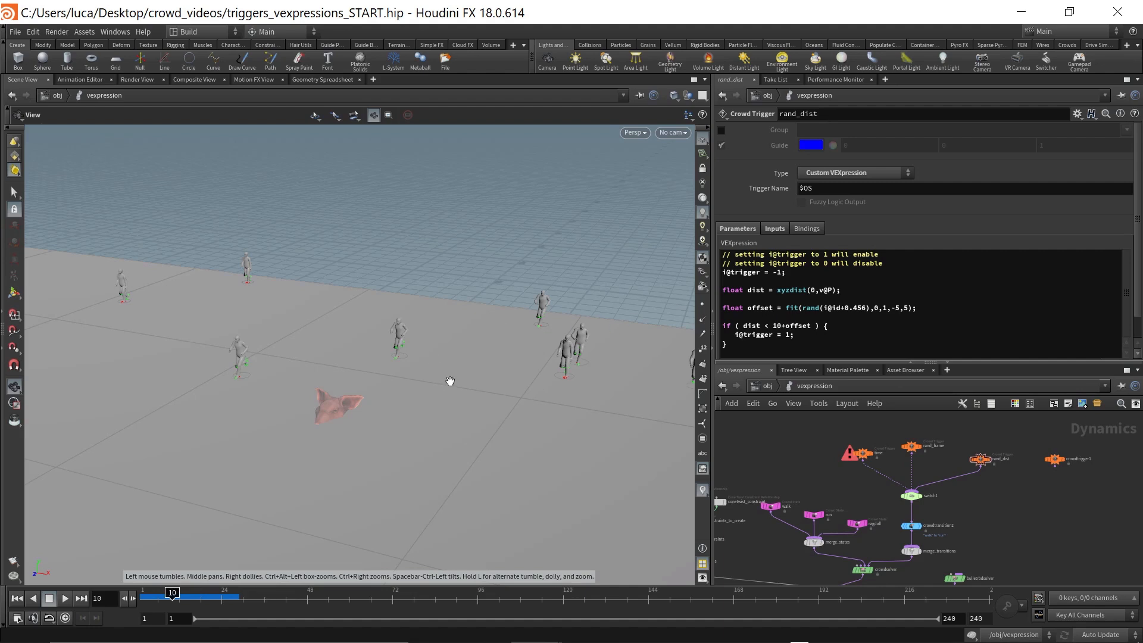
drag(587, 339, 539, 335)
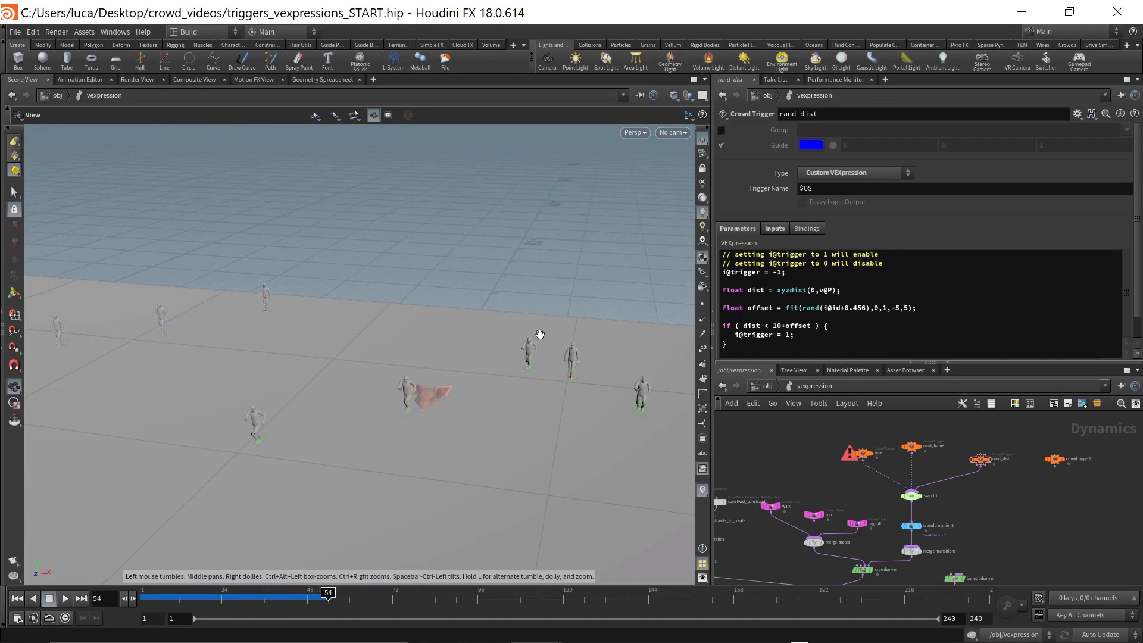
key(Up)
key(Down)
key(Down)
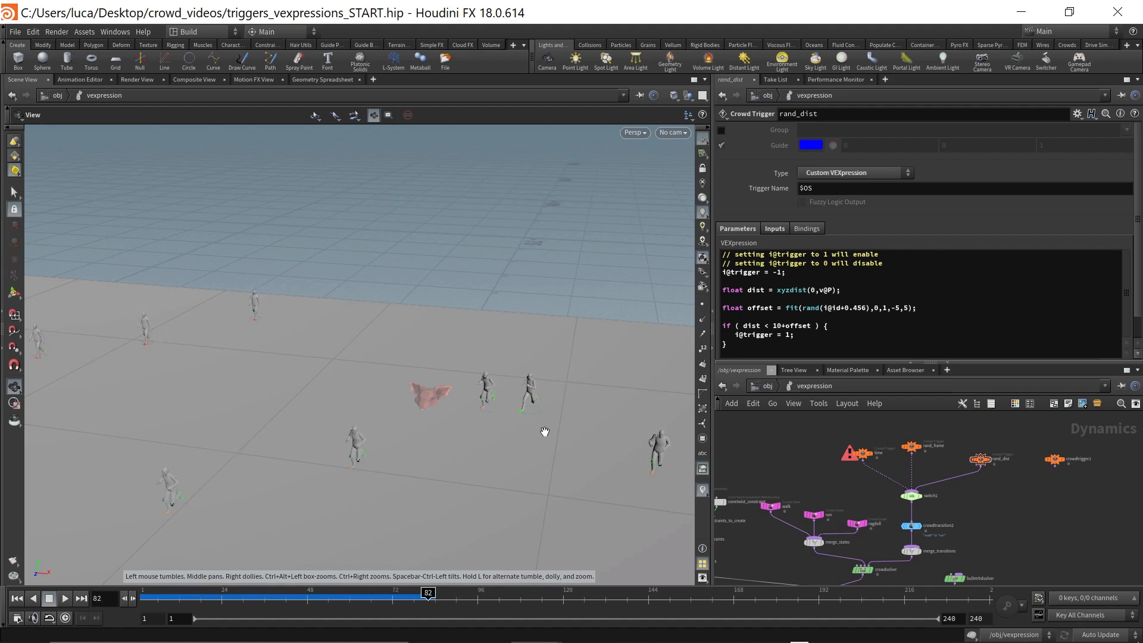
key(ctrl+Up)
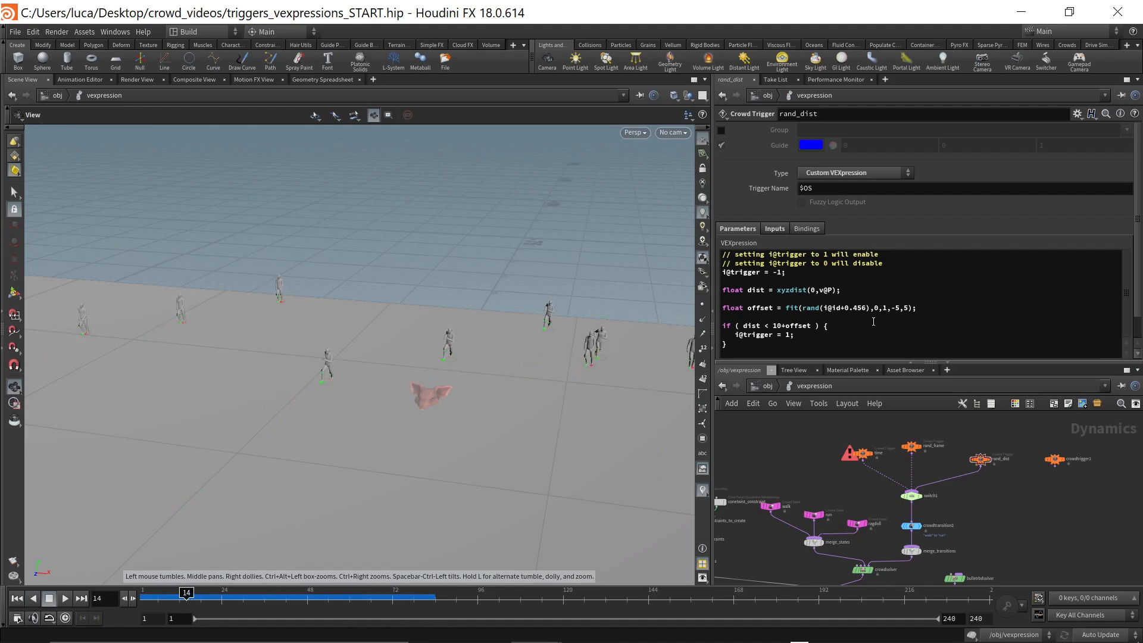
- Set the output range of the fit function in the offset line to -10,10
click(900, 307)
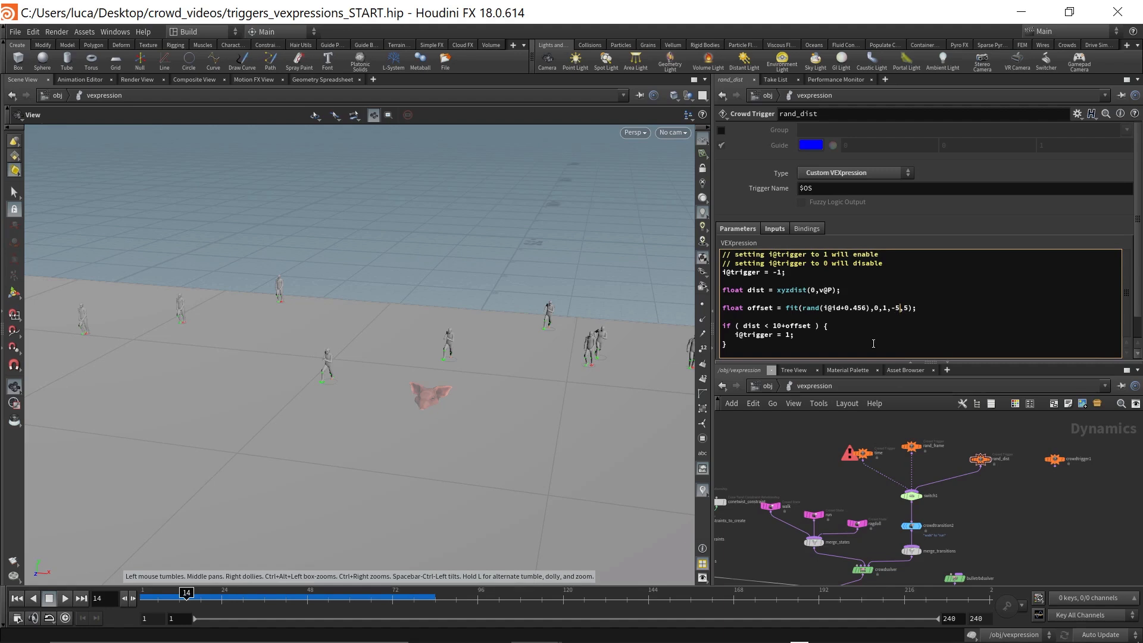
key(BackSpace)
text(10)
key(BackSpace)
text(10)
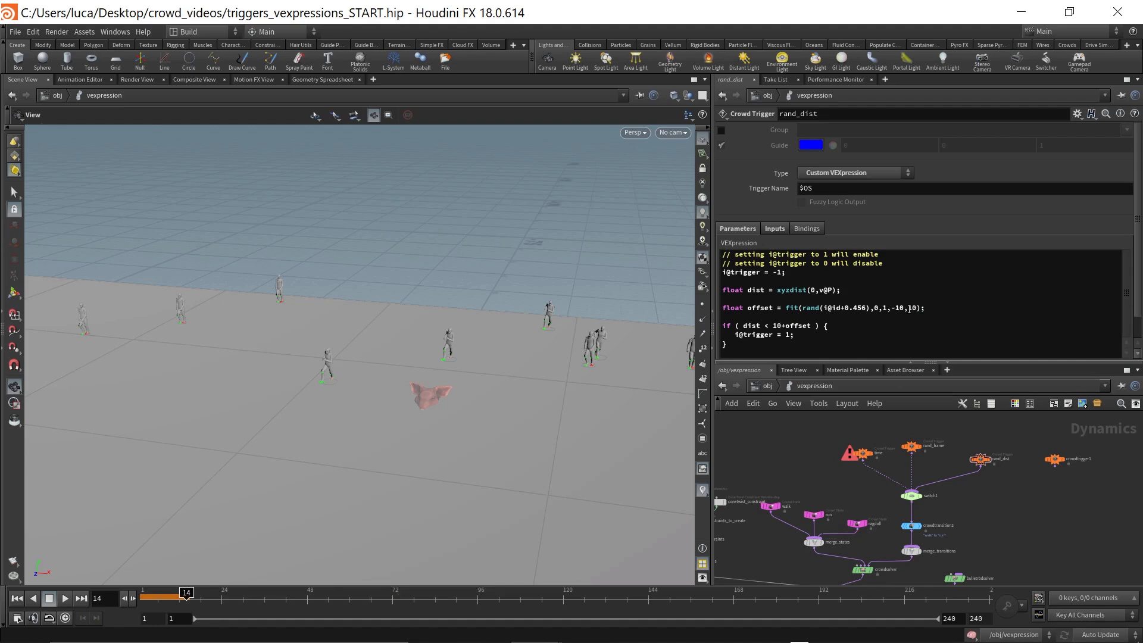
- Rewind to frame 1 and advance the simulation frame by frame to frame 22 to examine when each agent triggers
drag(599, 331, 513, 357)
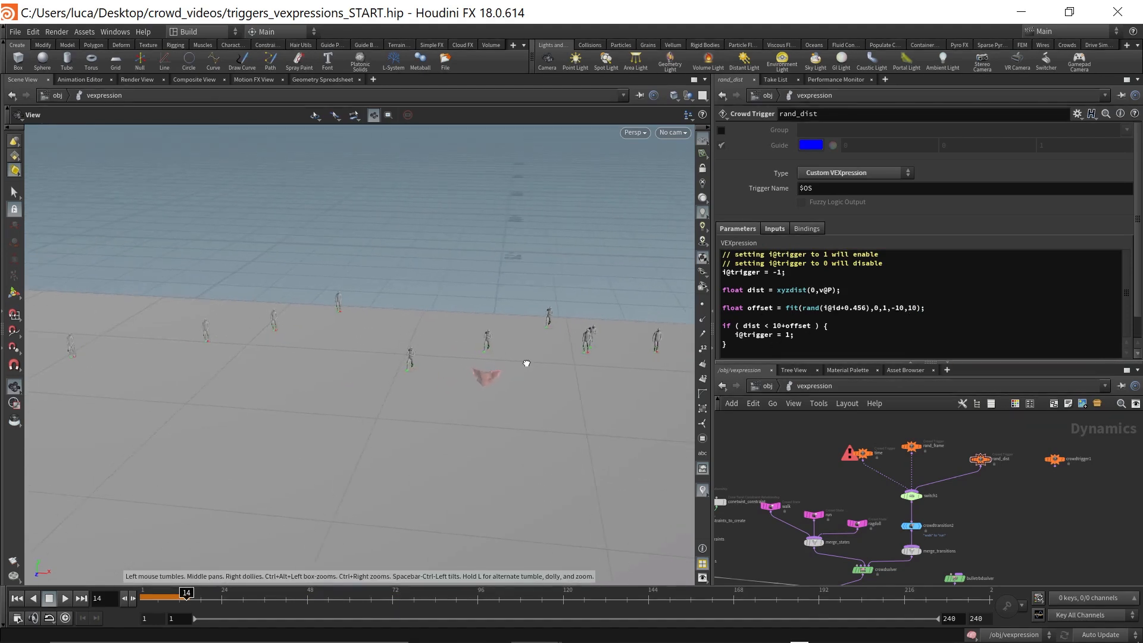
drag(186, 598, 141, 598)
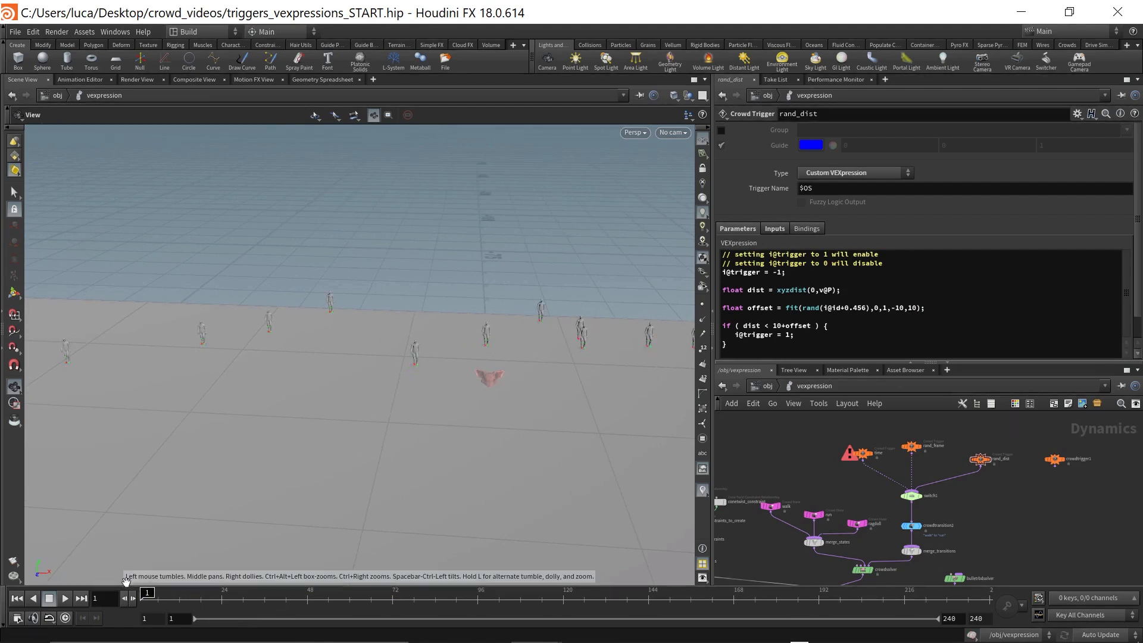
drag(324, 476, 586, 191)
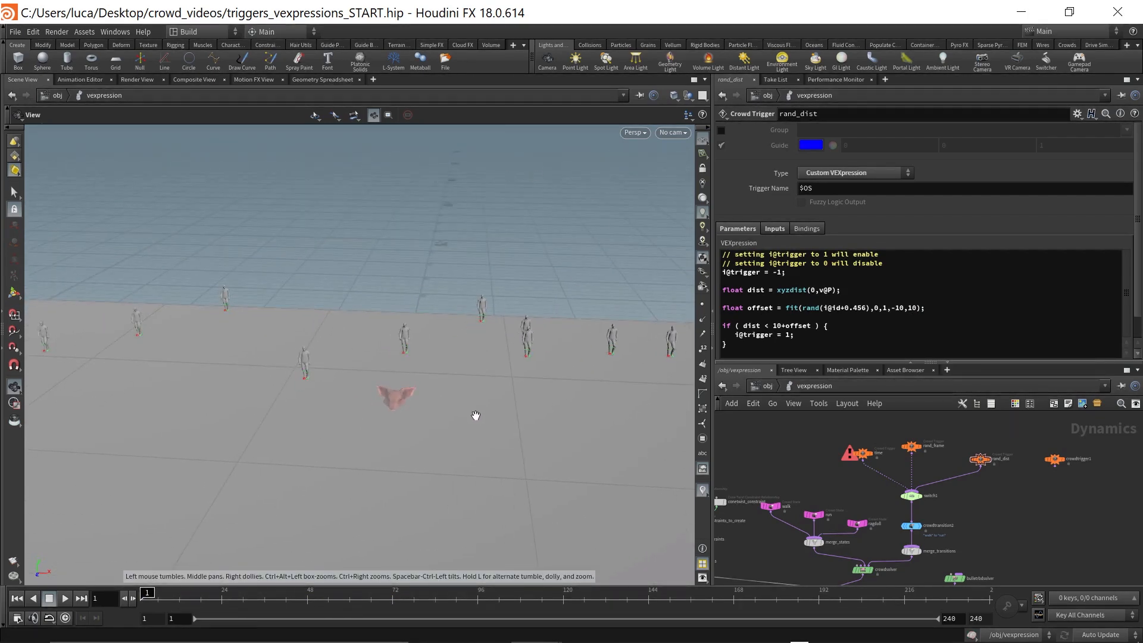
key(Right)
key(Right)
key(Right)
key(Right)
key(Right)
key(Right)
key(Right)
key(Right)
key(Right)
key(Right)
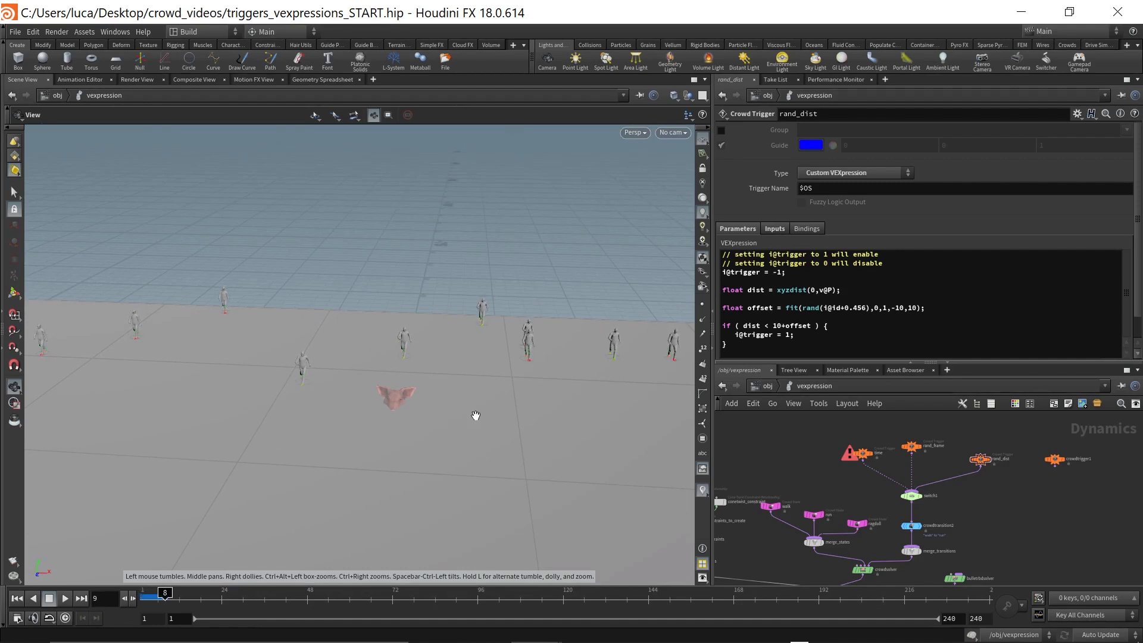
key(Right)
key(Right)
key(Right)
key(Right)
key(Right)
key(Right)
key(Right)
key(Right)
key(Right)
key(Right)
key(Right)
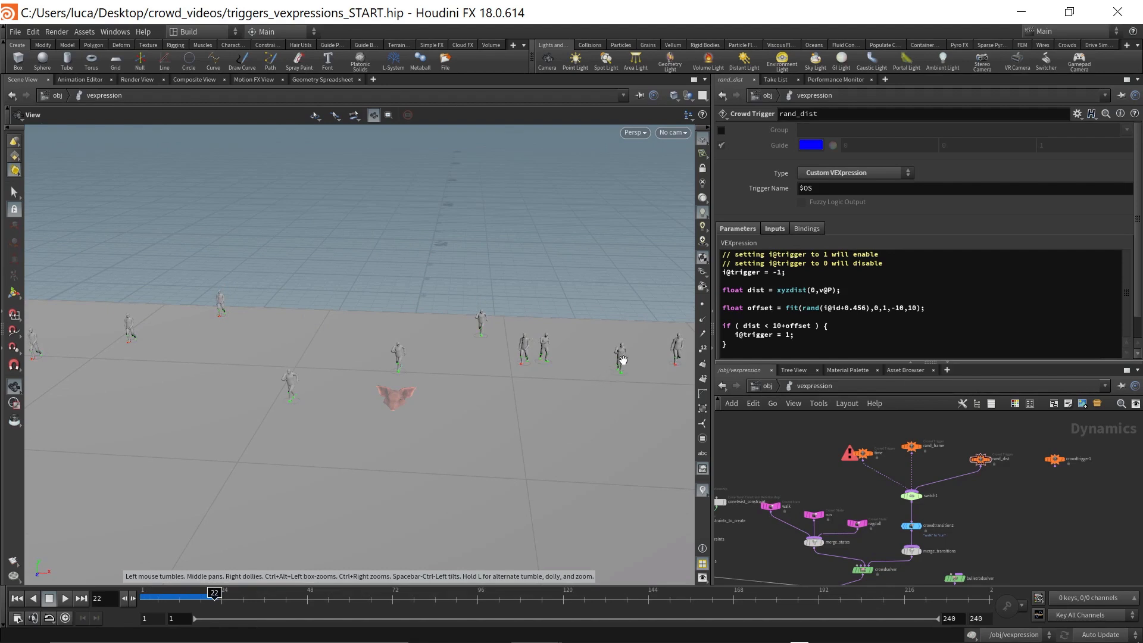
- Play the simulation on to frame 80 to examine the agents as they pass the pighead
middle_drag(619, 375, 590, 357)
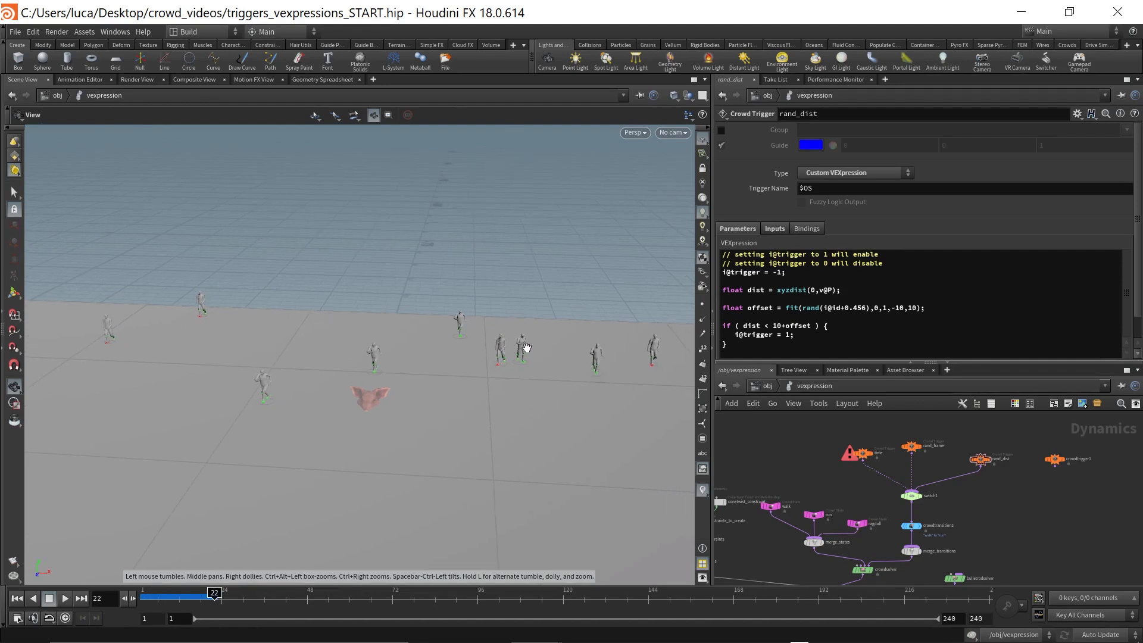
drag(260, 359, 319, 372)
key(Up)
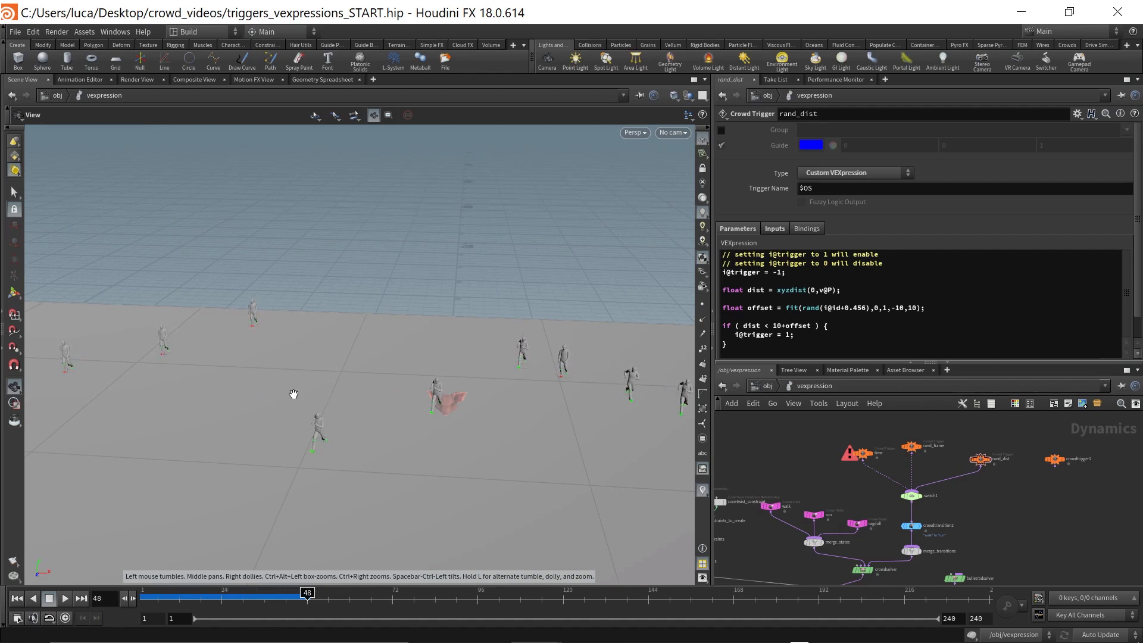
key(Up)
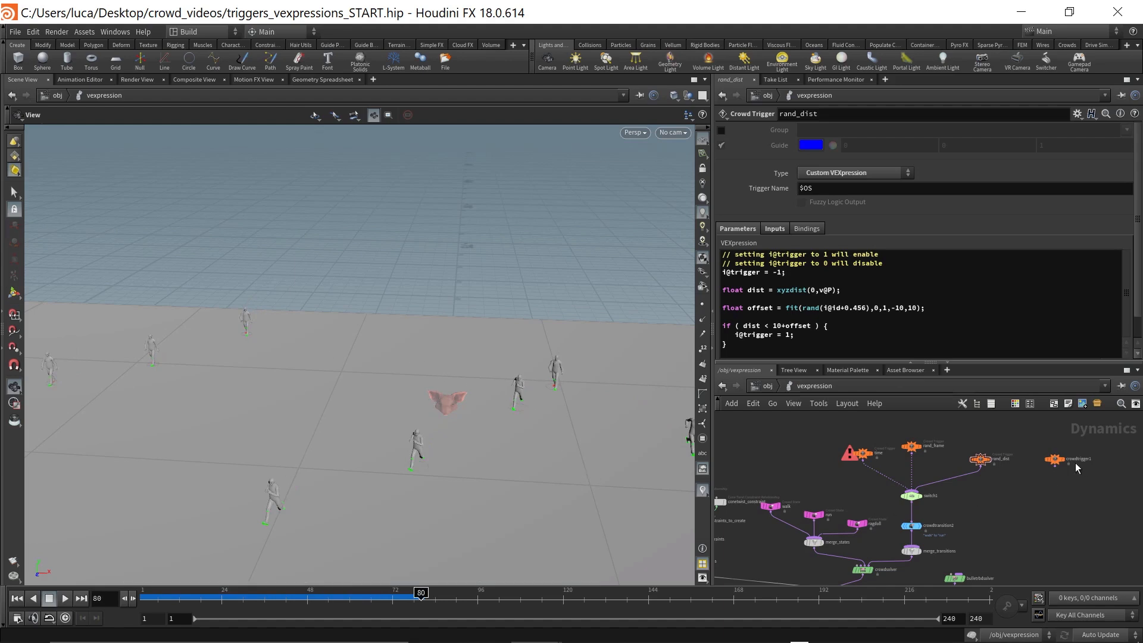
- Show crowdtrigger1's Object Distance (position) parameters for comparison and return to the rand_dist trigger
click(1055, 461)
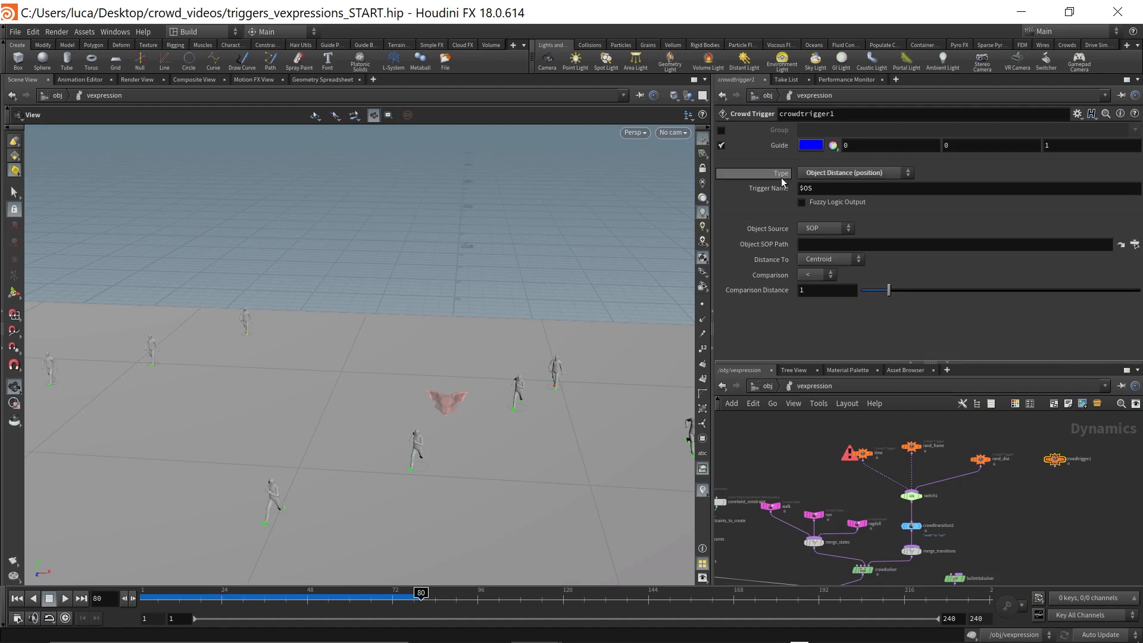
click(980, 459)
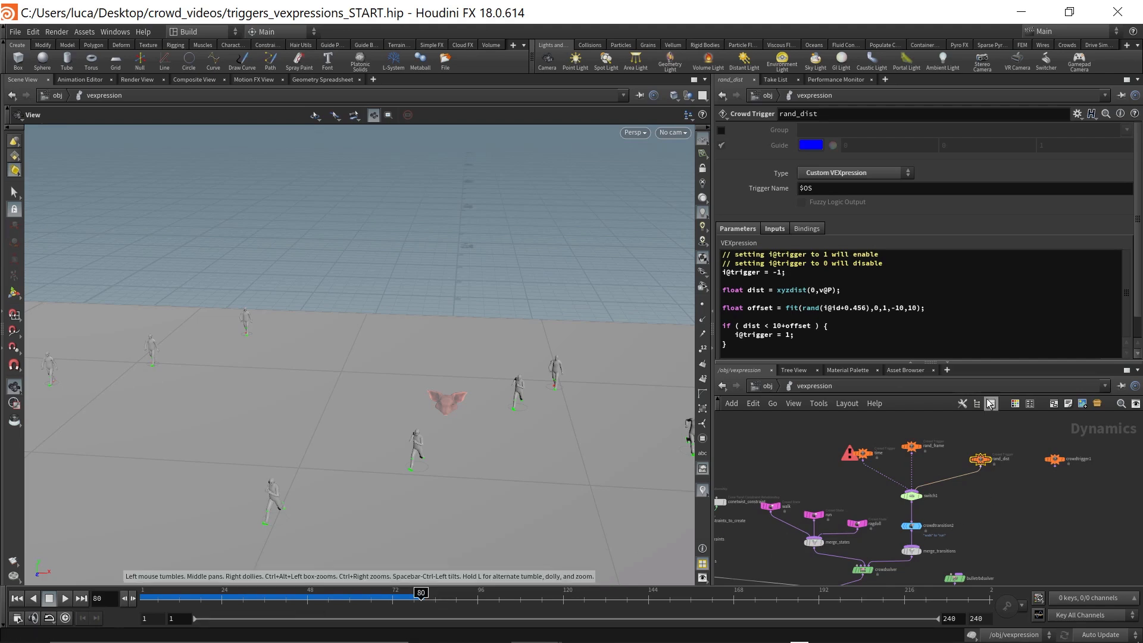
- Bring the timeline back to frame 10 and examine the agents around the pighead up close
click(381, 605)
drag(382, 605, 230, 596)
right_drag(513, 347, 579, 315)
drag(552, 348, 550, 341)
right_drag(460, 343, 498, 335)
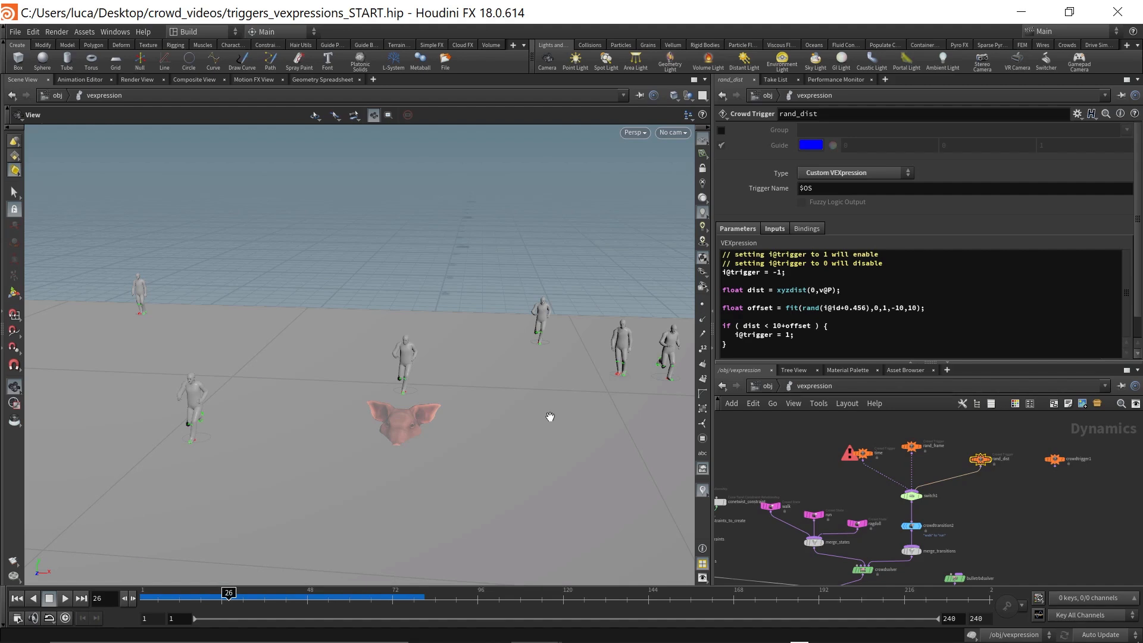
drag(257, 596, 172, 593)
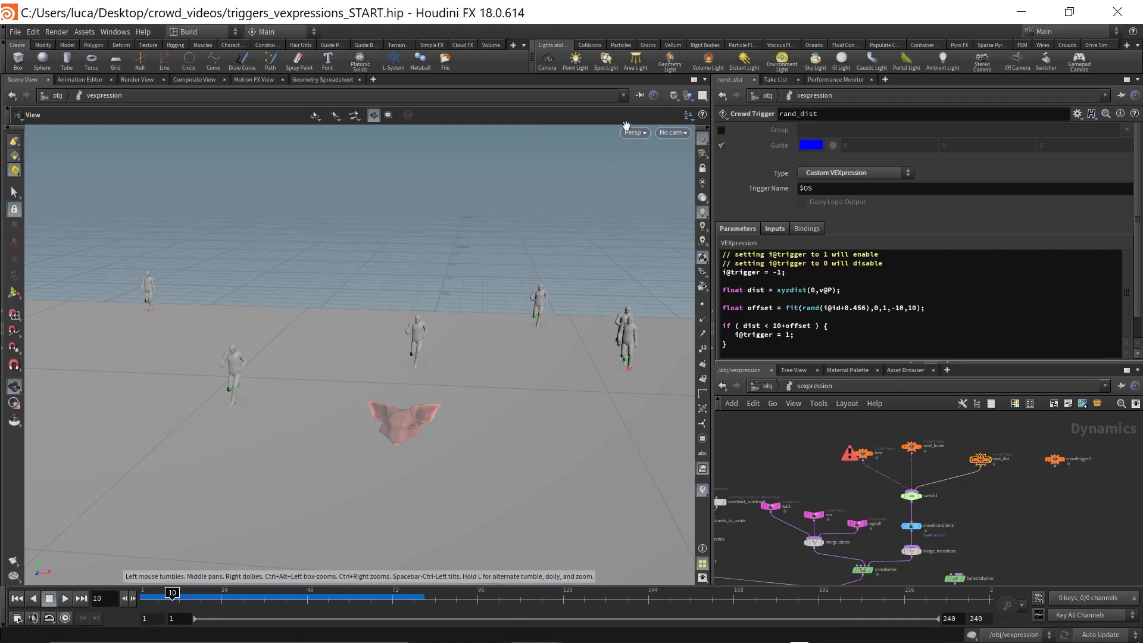
- Enlarge the parameter pane to show the whole rand_dist expression field and go up to the obj level of the network
scroll(968, 473, up, 3)
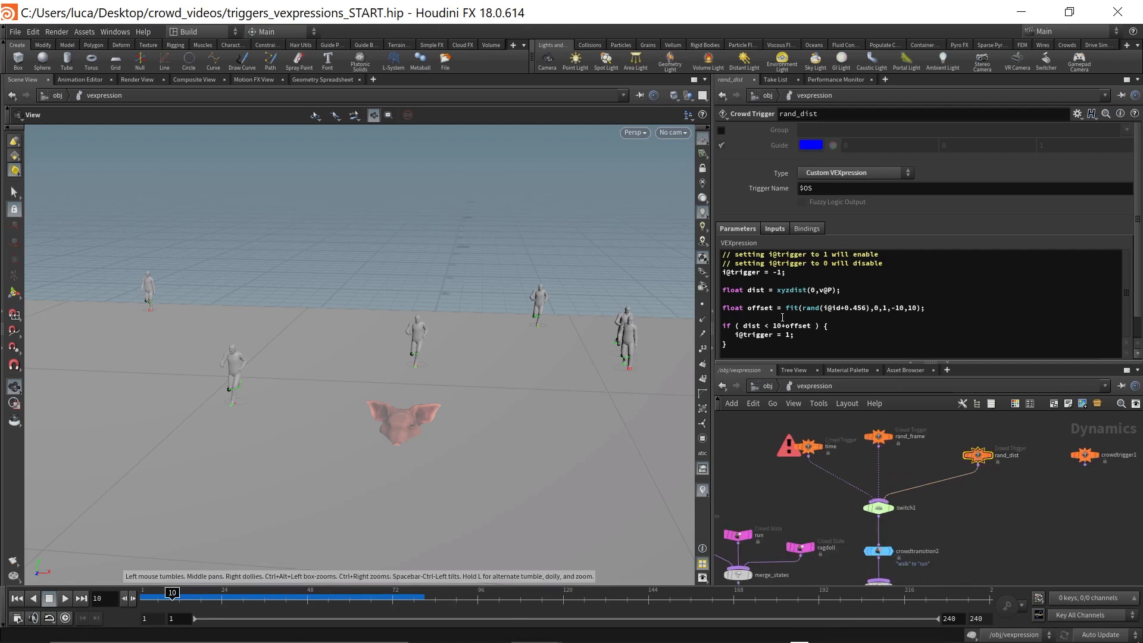
drag(824, 362, 832, 383)
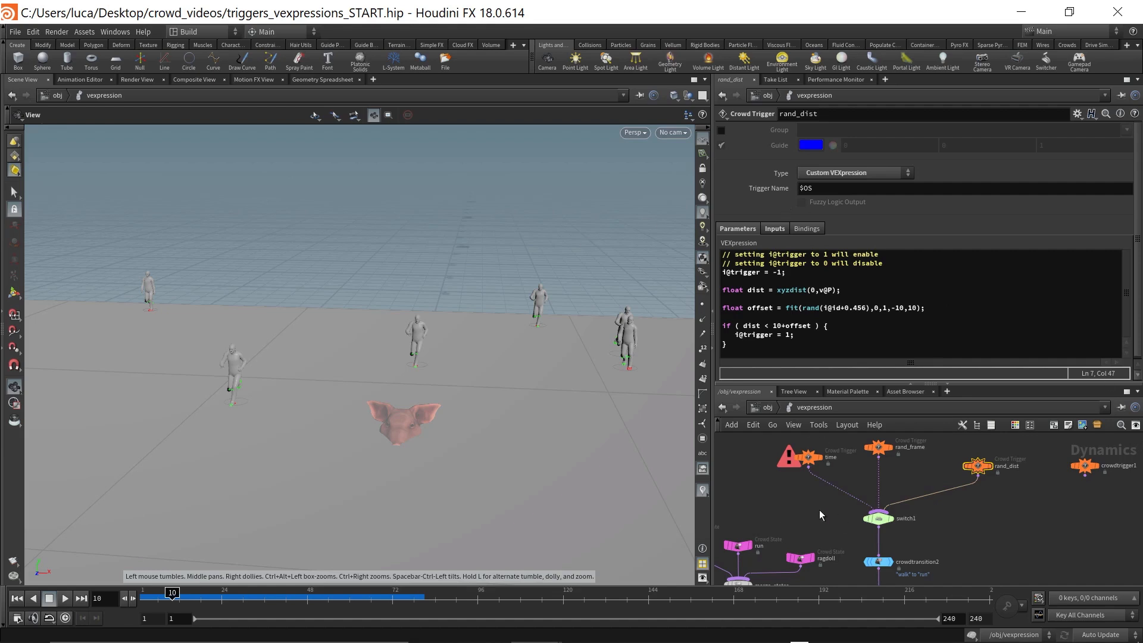
click(767, 407)
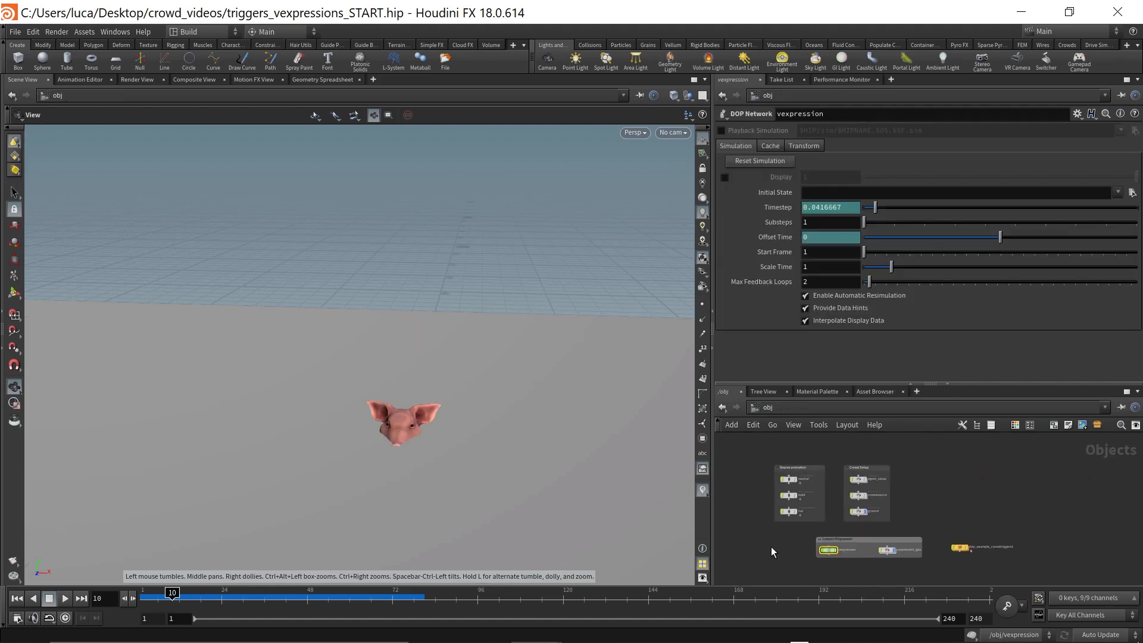